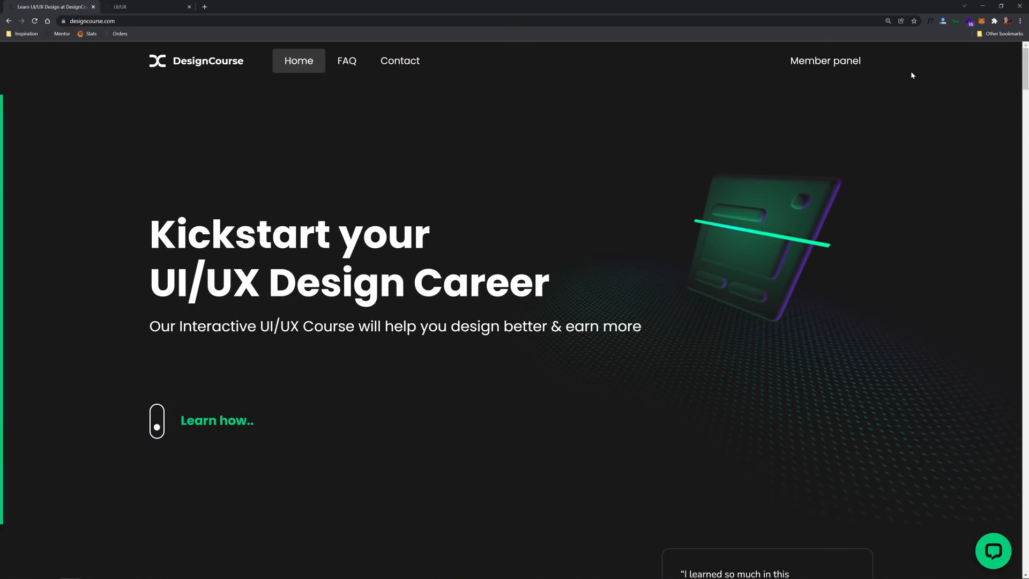
Step: Look through the DesignCourse home page down to its interactive UI tests section
{"action": "left_click_drag", "start_coordinate": [1022, 73], "coordinate": [1022, 148]}
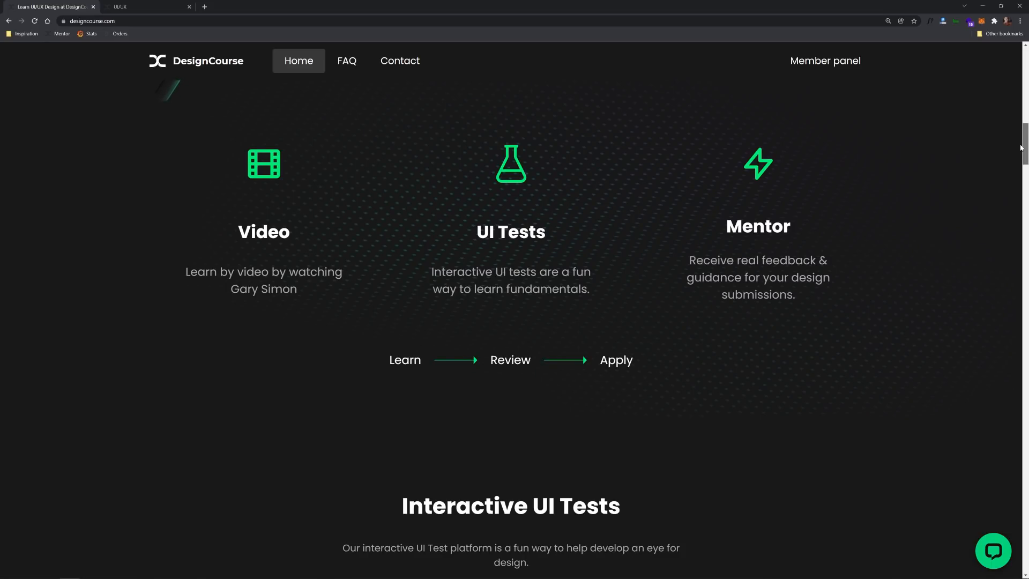
{"action": "left_click_drag", "start_coordinate": [1022, 147], "coordinate": [1025, 176]}
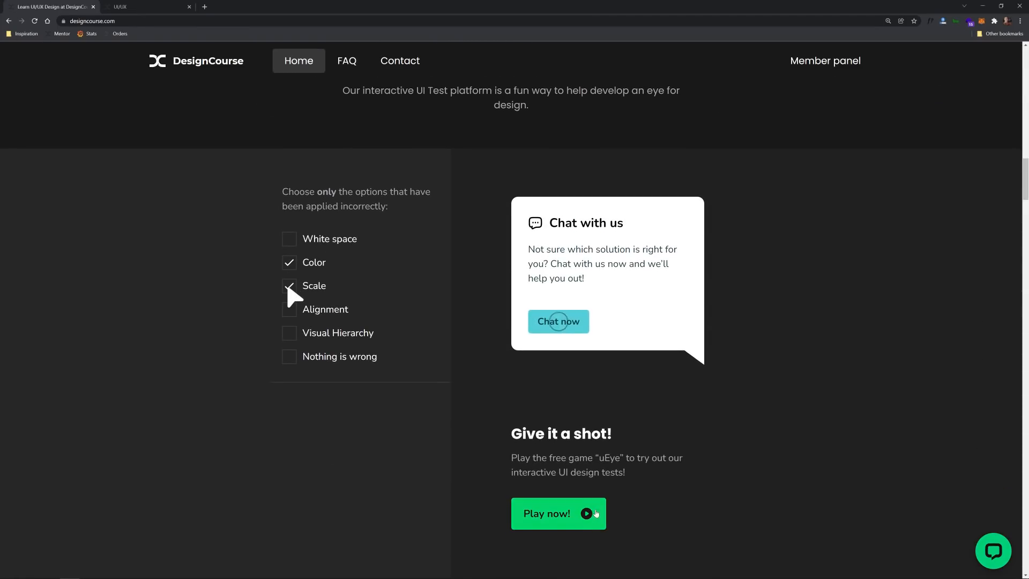
{"action": "scroll", "coordinate": [890, 317], "scroll_direction": "up", "scroll_amount": 5}
{"action": "scroll", "coordinate": [891, 319], "scroll_direction": "up", "scroll_amount": 2}
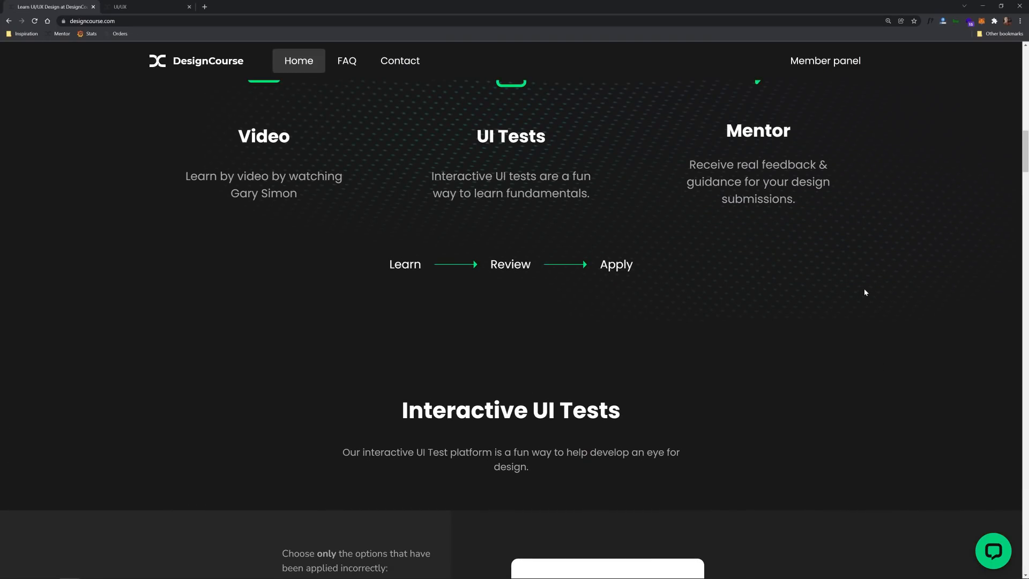
Step: Open the UI/UX course page and review its module list down to the certificate section
{"action": "left_click", "coordinate": [194, 6]}
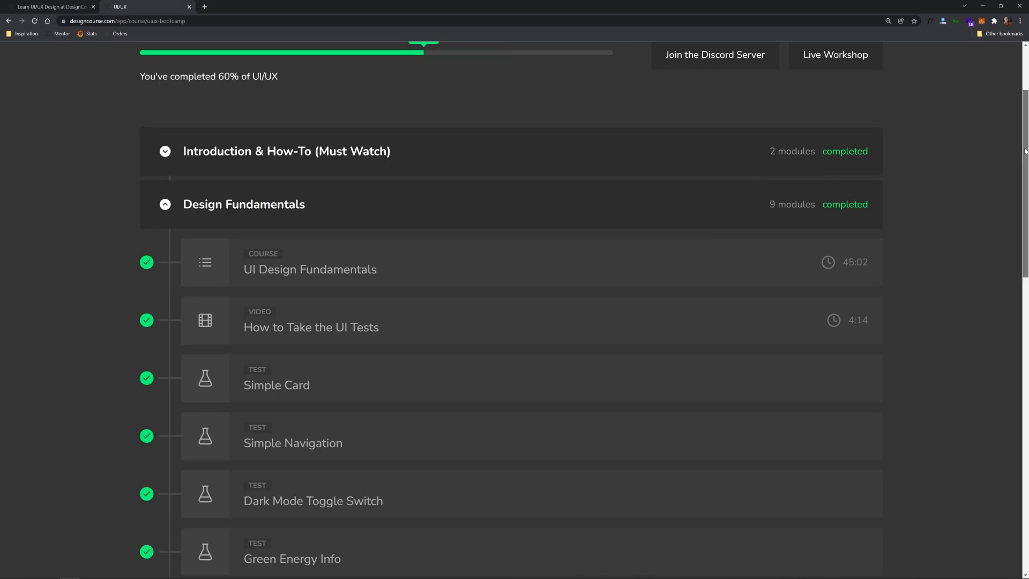
{"action": "left_click_drag", "start_coordinate": [1025, 152], "coordinate": [1021, 401]}
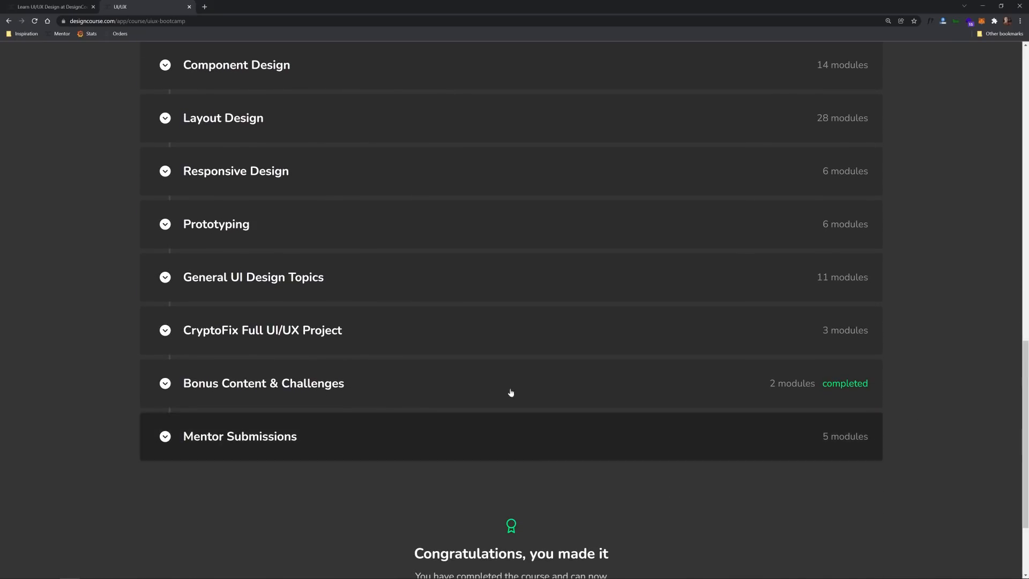
{"action": "scroll", "coordinate": [498, 315], "scroll_direction": "up", "scroll_amount": 4}
{"action": "scroll", "coordinate": [499, 295], "scroll_direction": "down", "scroll_amount": 4}
{"action": "scroll", "coordinate": [555, 372], "scroll_direction": "down", "scroll_amount": 1}
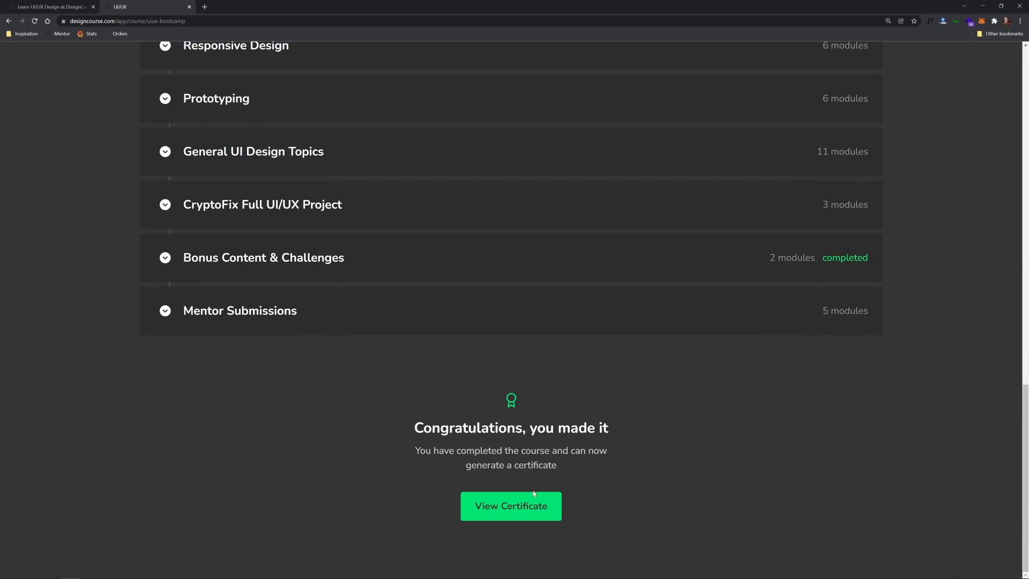
{"action": "scroll", "coordinate": [680, 493], "scroll_direction": "up", "scroll_amount": 12}
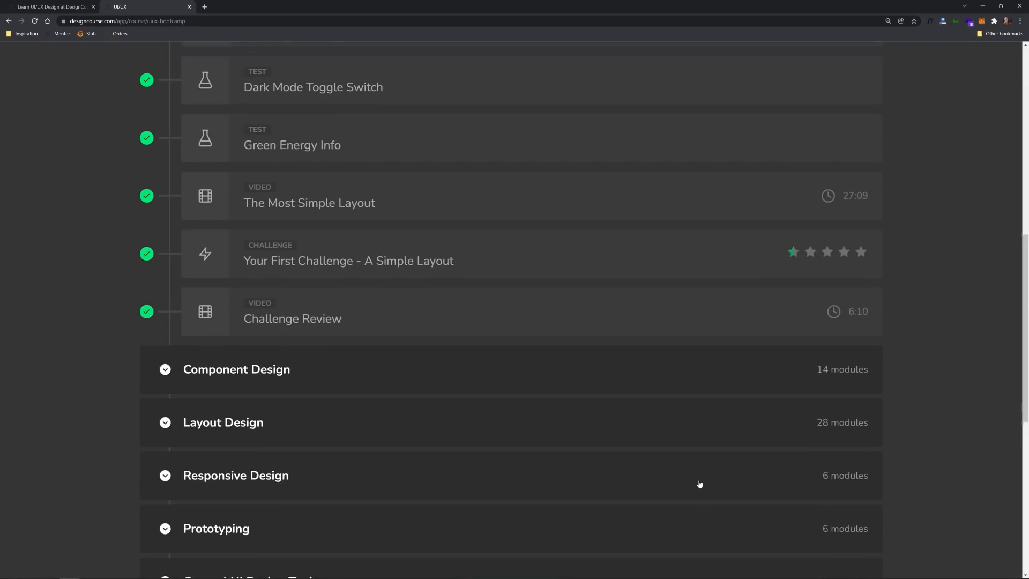
{"action": "scroll", "coordinate": [701, 483], "scroll_direction": "up", "scroll_amount": 3}
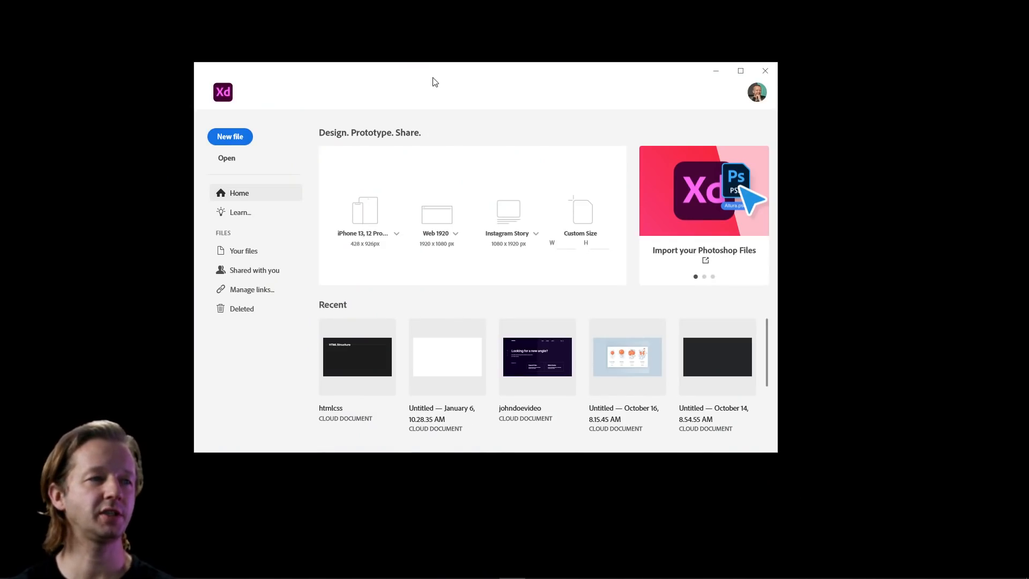
Step: Create a Web 1920 document in Adobe XD, maximize its window and return from LottieFiles to the plugin list
{"action": "mouse_move", "coordinate": [435, 72]}
{"action": "left_mouse_down"}
{"action": "mouse_move", "coordinate": [405, 76]}
{"action": "mouse_move", "coordinate": [464, 89]}
{"action": "mouse_move", "coordinate": [433, 88]}
{"action": "left_mouse_up"}
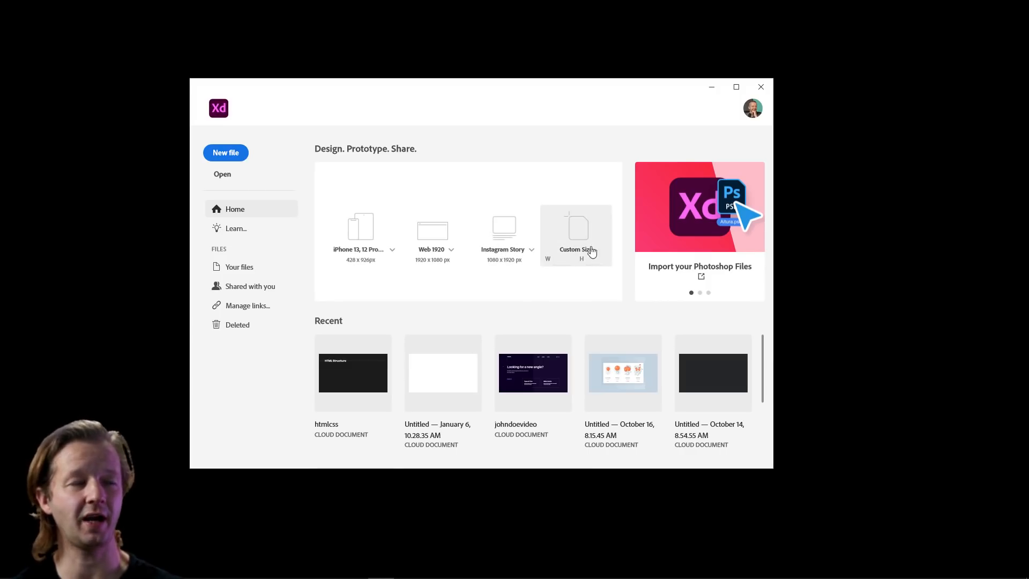
{"action": "left_click", "coordinate": [435, 233]}
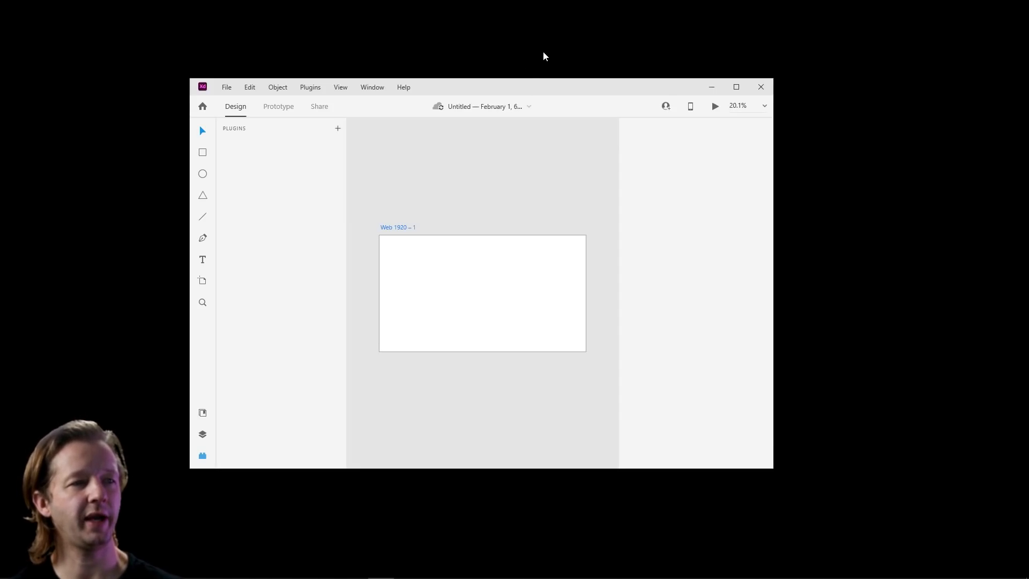
{"action": "double_click", "coordinate": [550, 90]}
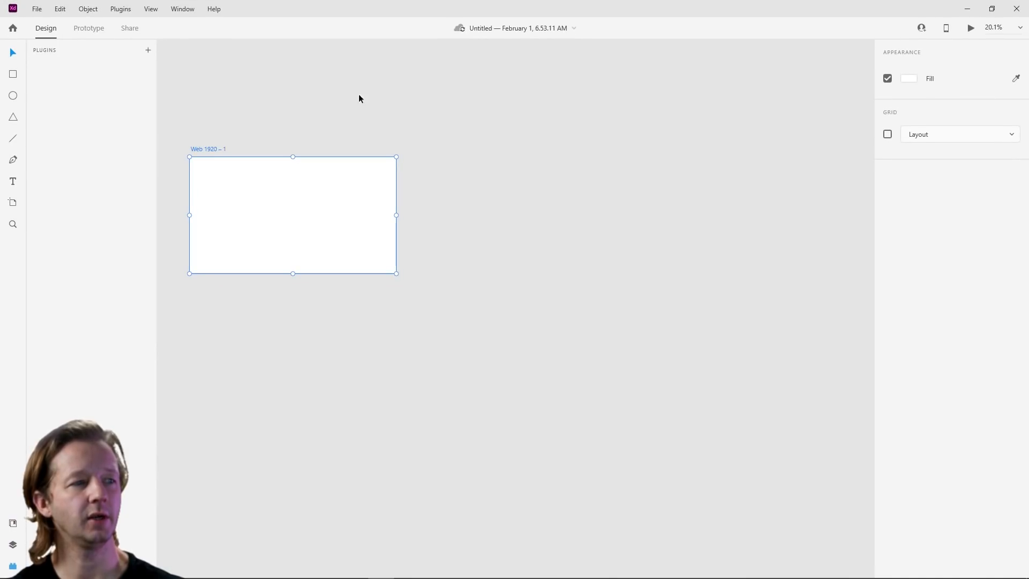
{"action": "left_click_drag", "start_coordinate": [311, 111], "coordinate": [542, 154]}
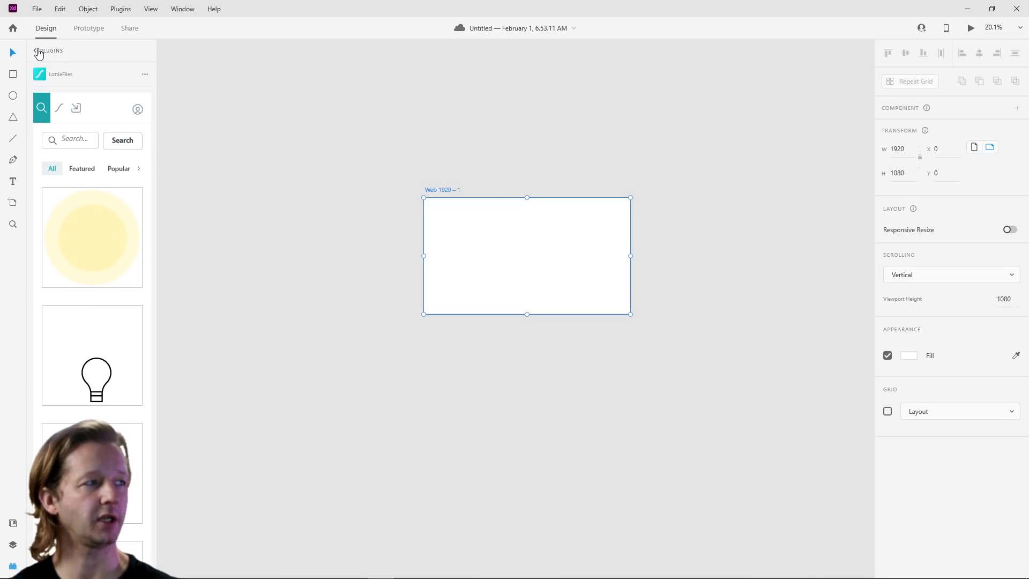
{"action": "left_click", "coordinate": [37, 51]}
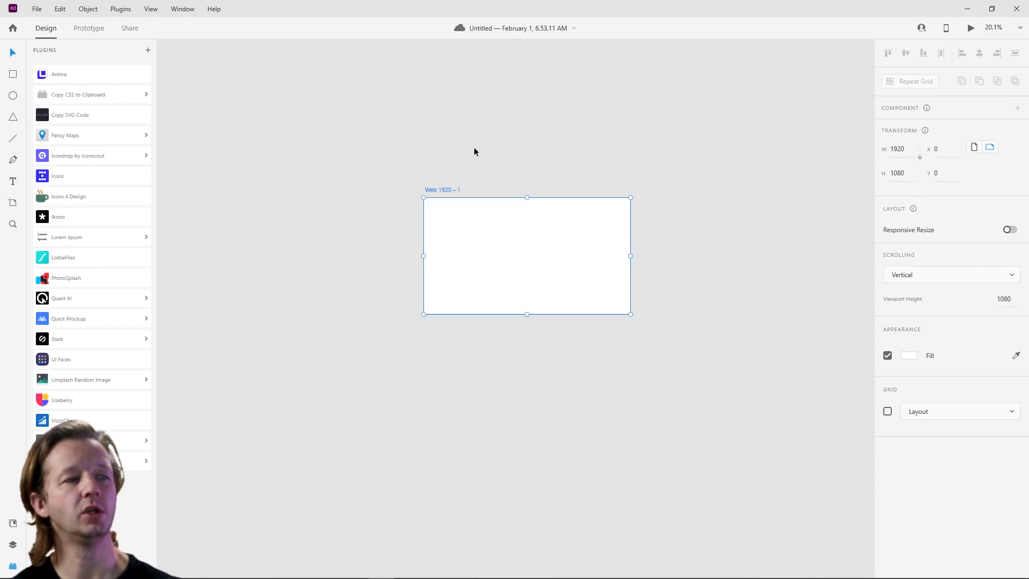
Step: Examine the blank artboard at different zoom levels and positions, ending with it fitted in view
{"action": "left_click_drag", "start_coordinate": [519, 136], "coordinate": [472, 112]}
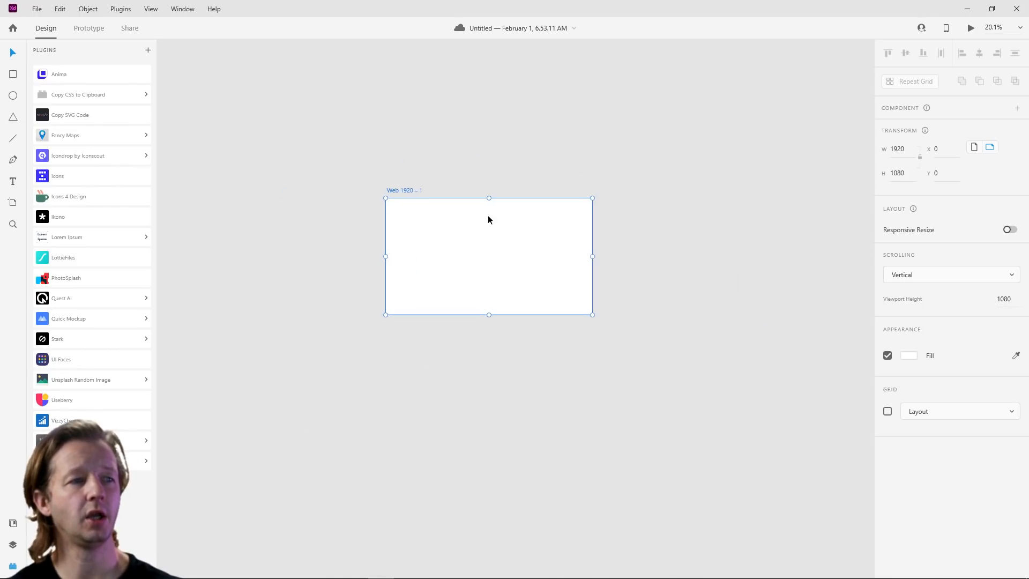
{"action": "scroll", "coordinate": [478, 251], "scroll_direction": "up", "scroll_amount": 5}
{"action": "scroll", "coordinate": [478, 252], "scroll_direction": "down", "scroll_amount": 5}
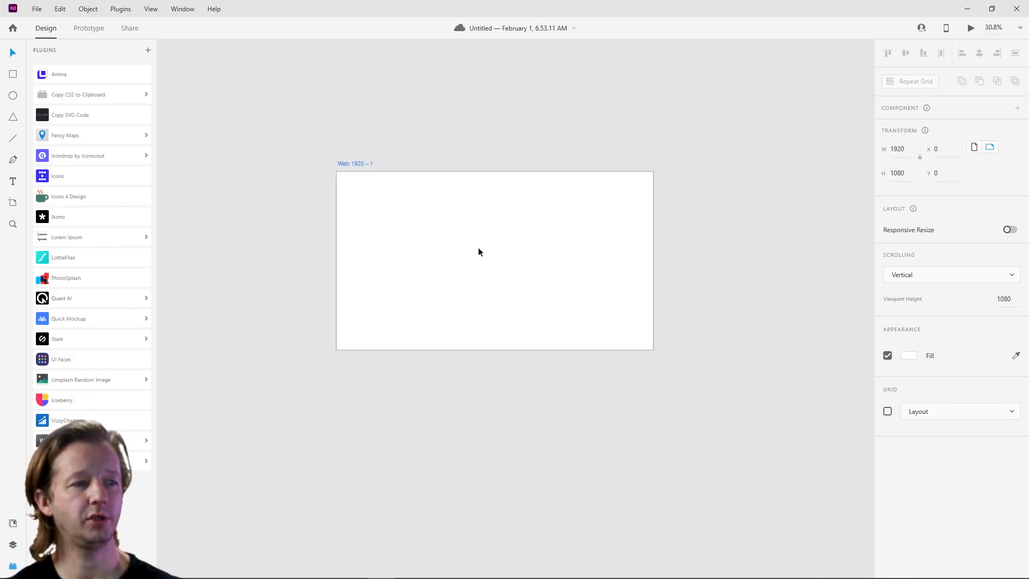
{"action": "scroll", "coordinate": [478, 252], "scroll_direction": "up", "scroll_amount": 2}
{"action": "scroll", "coordinate": [501, 328], "scroll_direction": "up", "scroll_amount": 4}
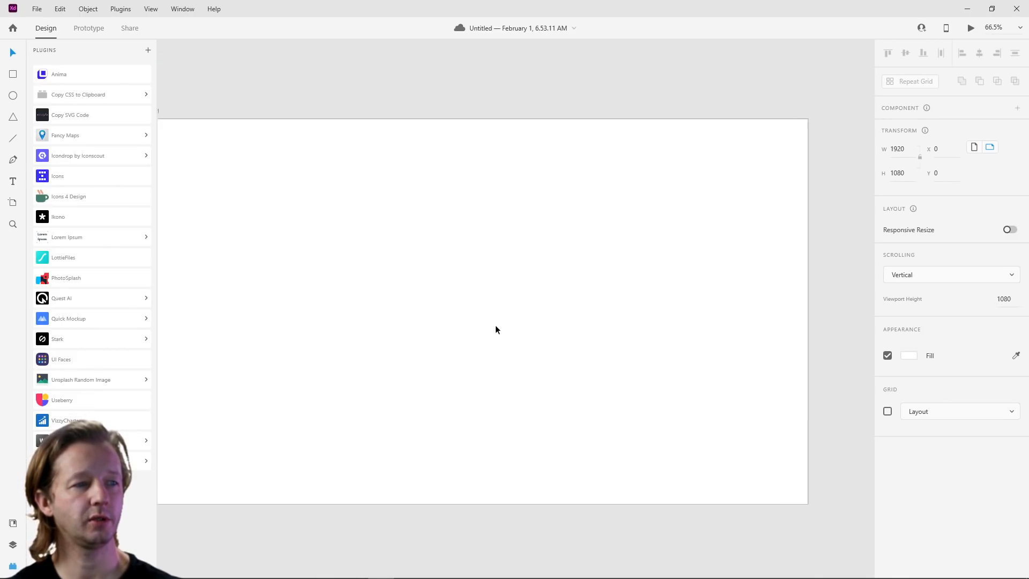
{"action": "scroll", "coordinate": [496, 325], "scroll_direction": "down", "scroll_amount": 3}
{"action": "scroll", "coordinate": [496, 325], "scroll_direction": "down", "scroll_amount": 1}
{"action": "scroll", "coordinate": [495, 324], "scroll_direction": "up", "scroll_amount": 3}
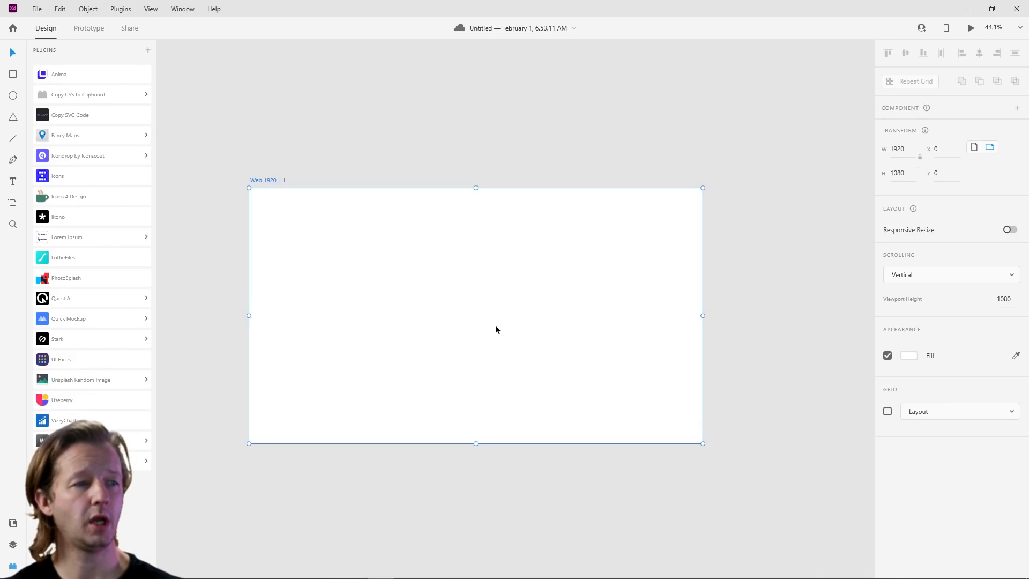
{"action": "scroll", "coordinate": [496, 325], "scroll_direction": "up", "scroll_amount": 1}
{"action": "scroll", "coordinate": [495, 326], "scroll_direction": "up", "scroll_amount": 2}
{"action": "scroll", "coordinate": [496, 326], "scroll_direction": "down", "scroll_amount": 3}
{"action": "scroll", "coordinate": [495, 326], "scroll_direction": "up", "scroll_amount": 2}
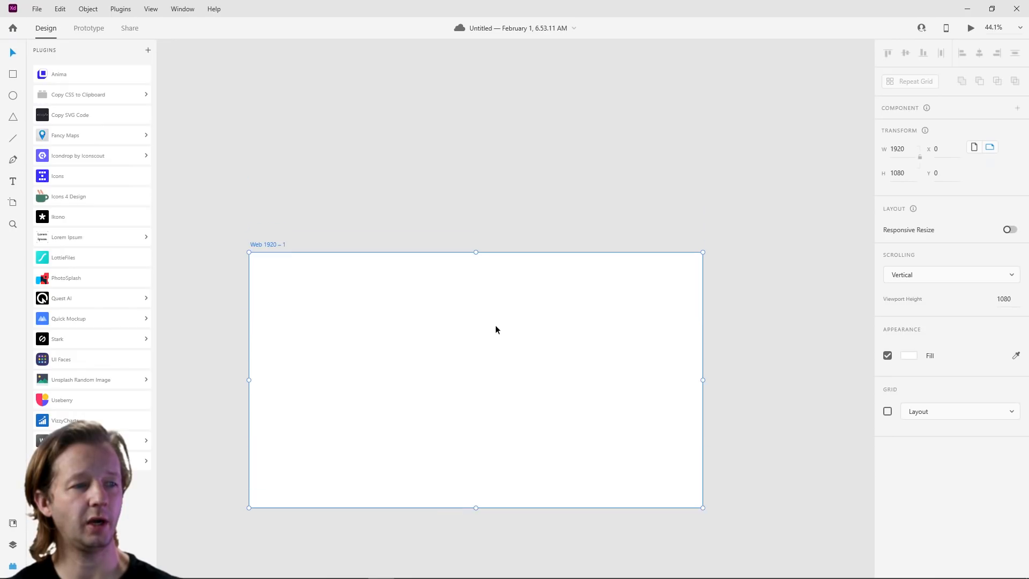
{"action": "scroll", "coordinate": [496, 326], "scroll_direction": "down", "scroll_amount": 1}
{"action": "scroll", "coordinate": [496, 329], "scroll_direction": "down", "scroll_amount": 2}
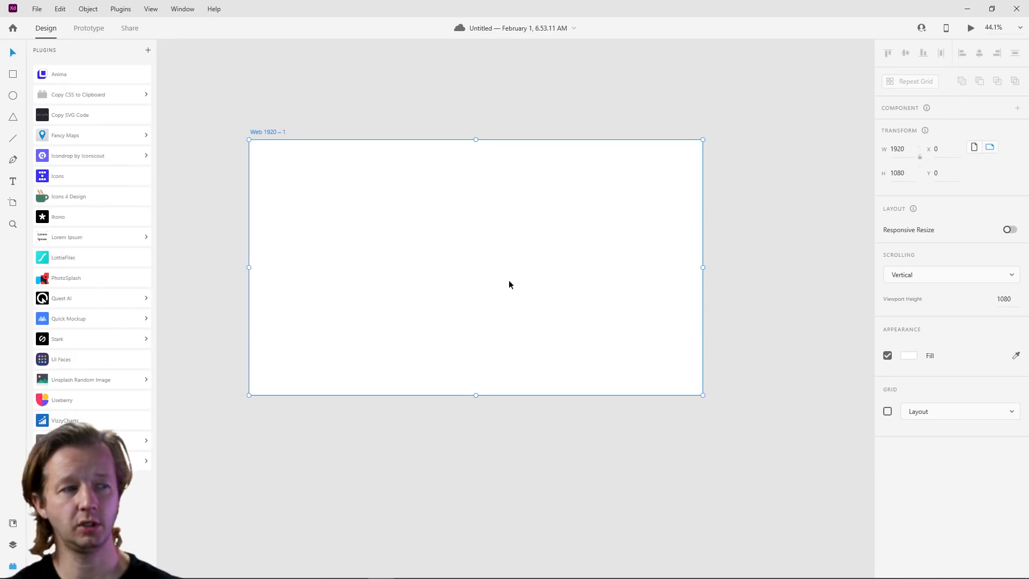
{"action": "scroll", "coordinate": [510, 283], "scroll_direction": "down", "scroll_amount": 1}
{"action": "scroll", "coordinate": [476, 281], "scroll_direction": "left", "scroll_amount": 2}
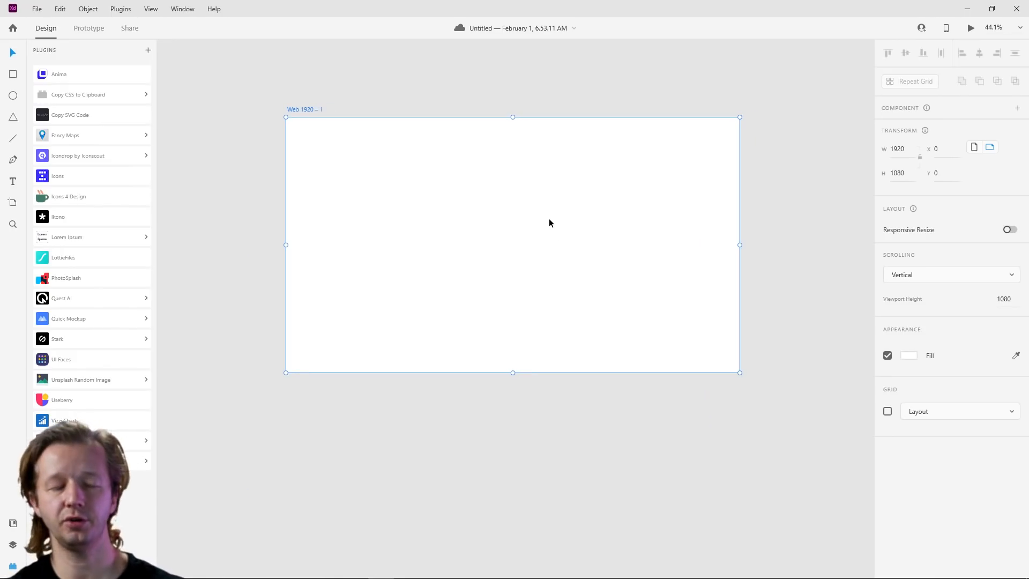
{"action": "left_click_drag", "start_coordinate": [521, 192], "coordinate": [508, 219]}
{"action": "scroll", "coordinate": [509, 235], "scroll_direction": "down", "scroll_amount": 5}
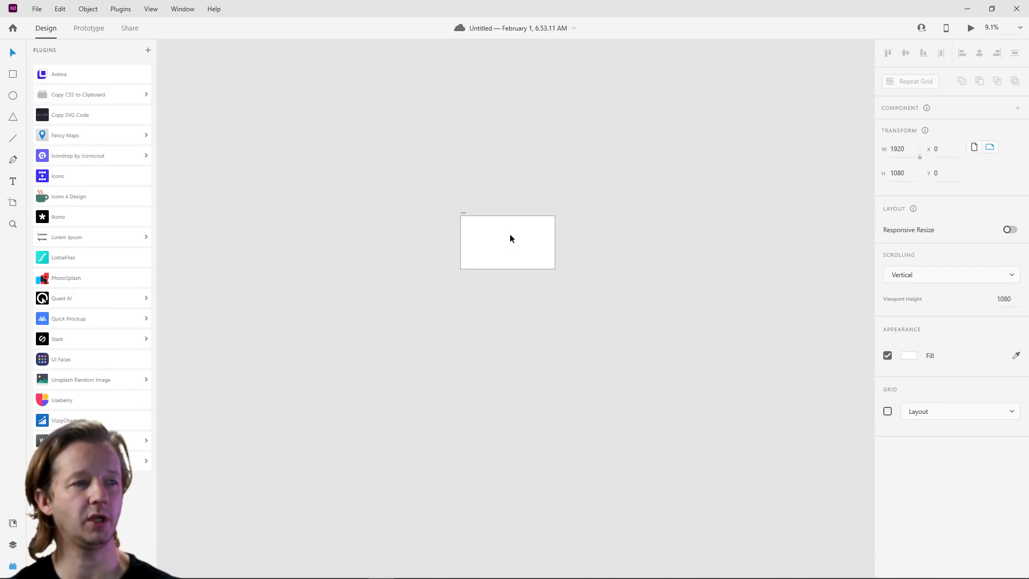
{"action": "key", "text": "ctrl+0"}
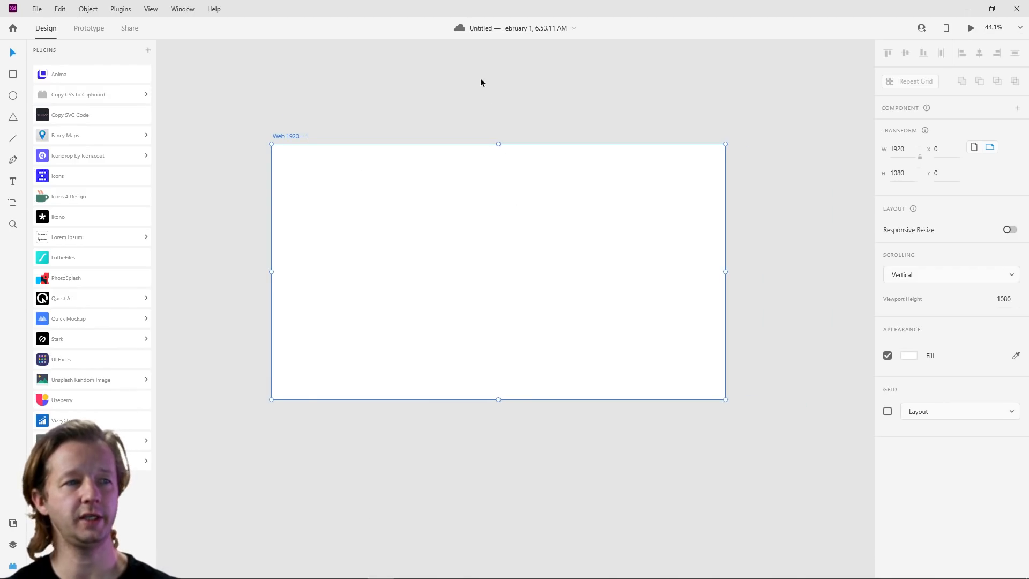
Step: Show the document's layers in place of the plugin list and select the Web 1920 – 1 artboard
{"action": "left_click", "coordinate": [480, 96]}
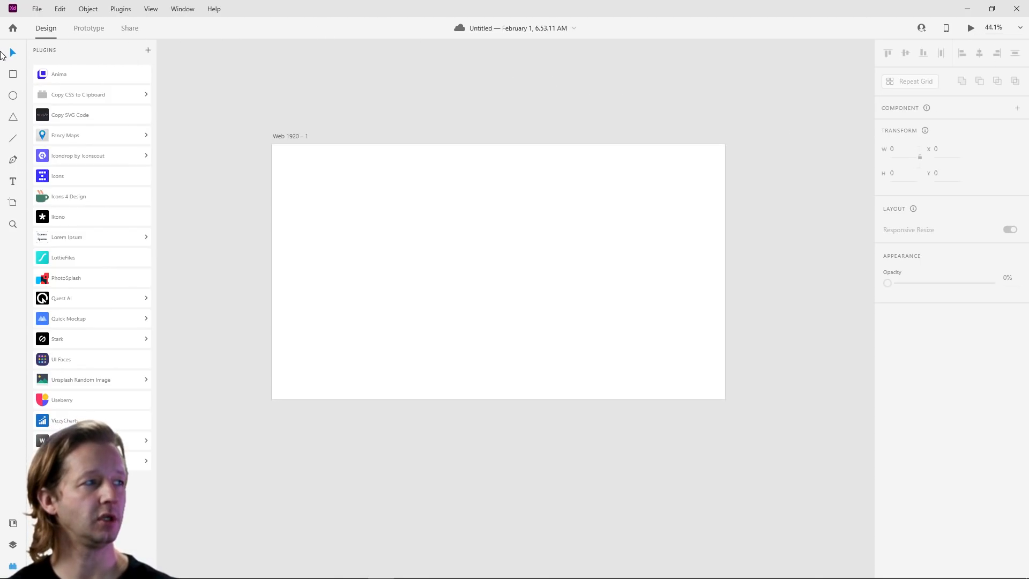
{"action": "left_click", "coordinate": [13, 545]}
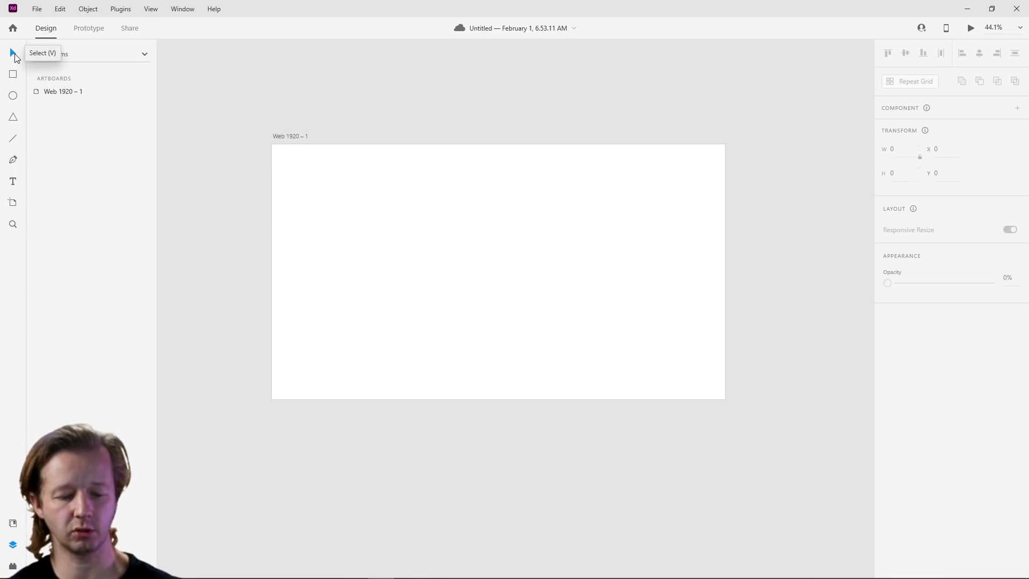
{"action": "left_click", "coordinate": [346, 212]}
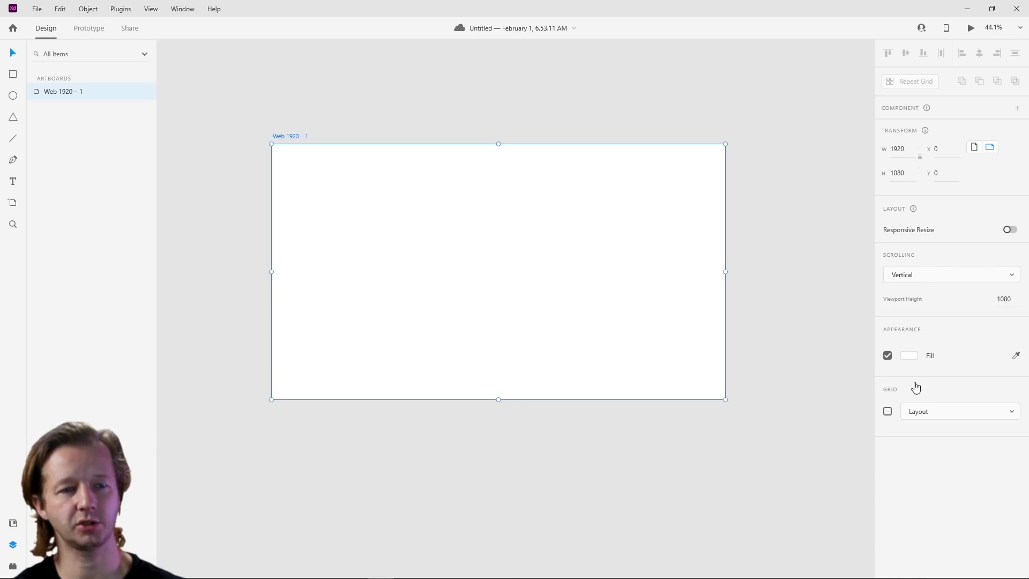
Step: Toggle the artboard's layout grid on and back off
{"action": "left_click", "coordinate": [890, 413]}
{"action": "left_click", "coordinate": [915, 416]}
{"action": "left_click", "coordinate": [889, 415]}
{"action": "left_click", "coordinate": [889, 415]}
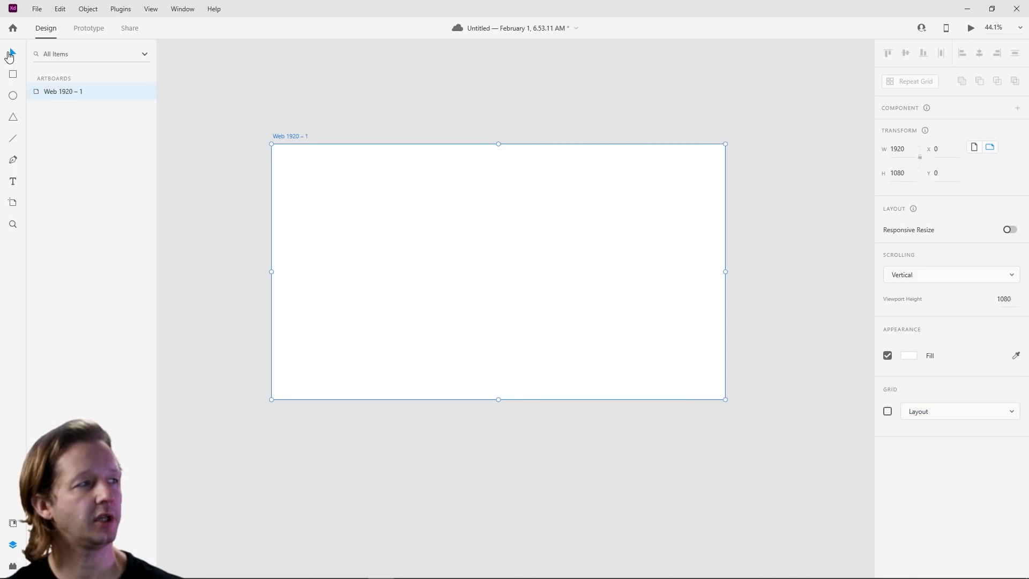
Step: Draw a trial rectangle about 472 by 370 px in the artboard's upper middle and delete it again
{"action": "left_click", "coordinate": [15, 83]}
{"action": "left_click_drag", "start_coordinate": [438, 196], "coordinate": [550, 285]}
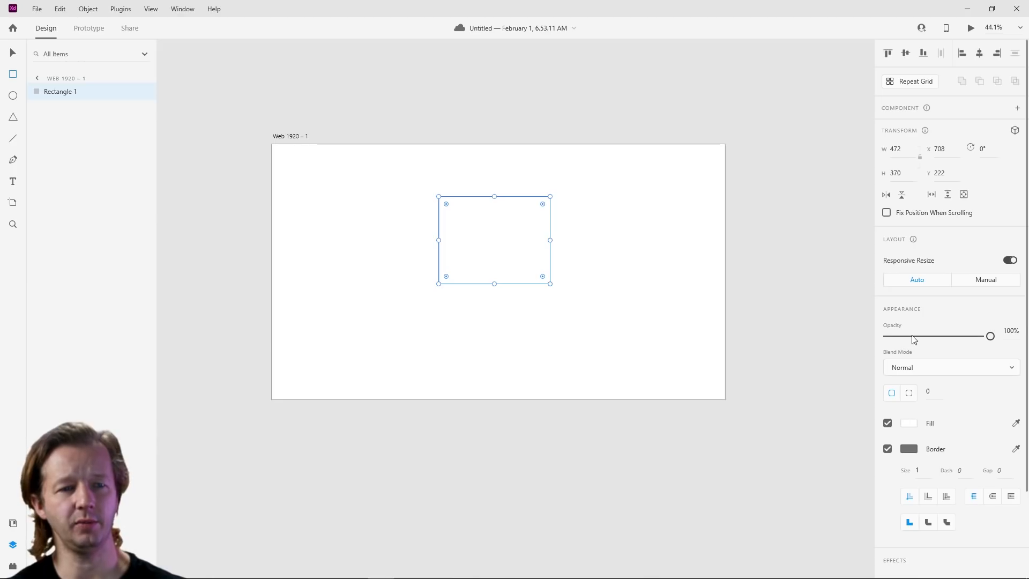
{"action": "left_click_drag", "start_coordinate": [911, 336], "coordinate": [990, 336]}
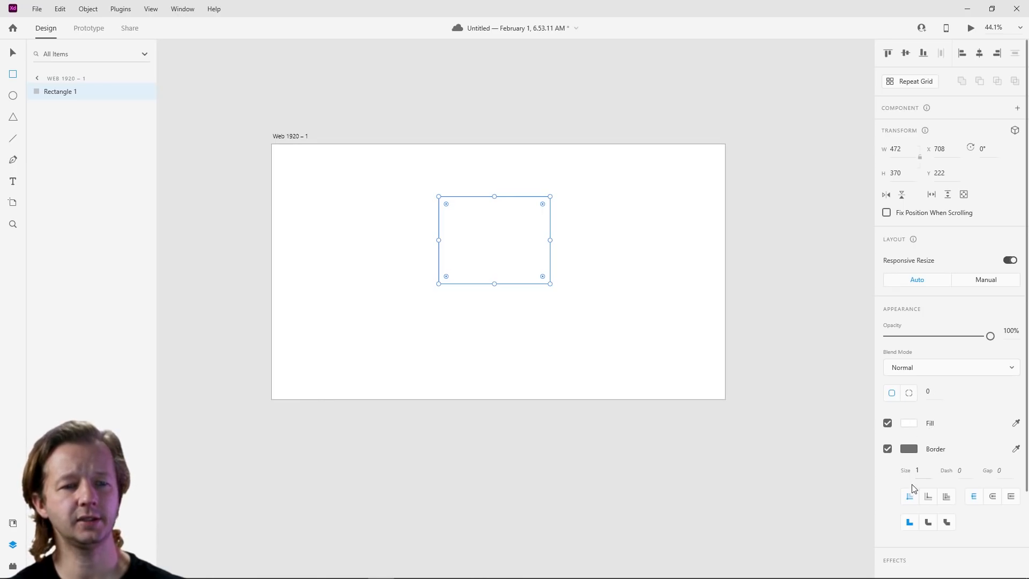
{"action": "scroll", "coordinate": [931, 461], "scroll_direction": "down", "scroll_amount": 2}
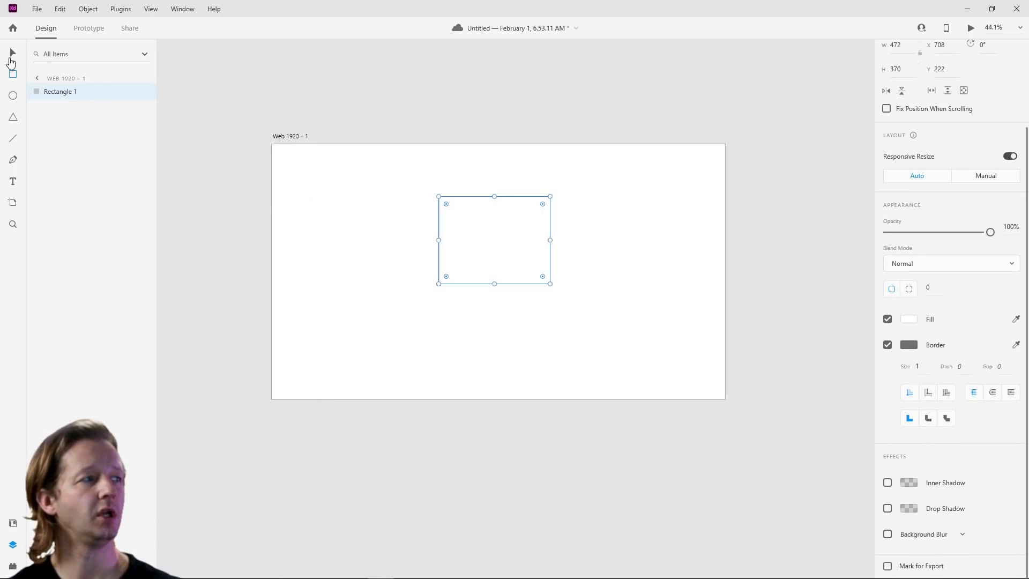
{"action": "left_click", "coordinate": [457, 201]}
{"action": "key", "text": "Delete"}
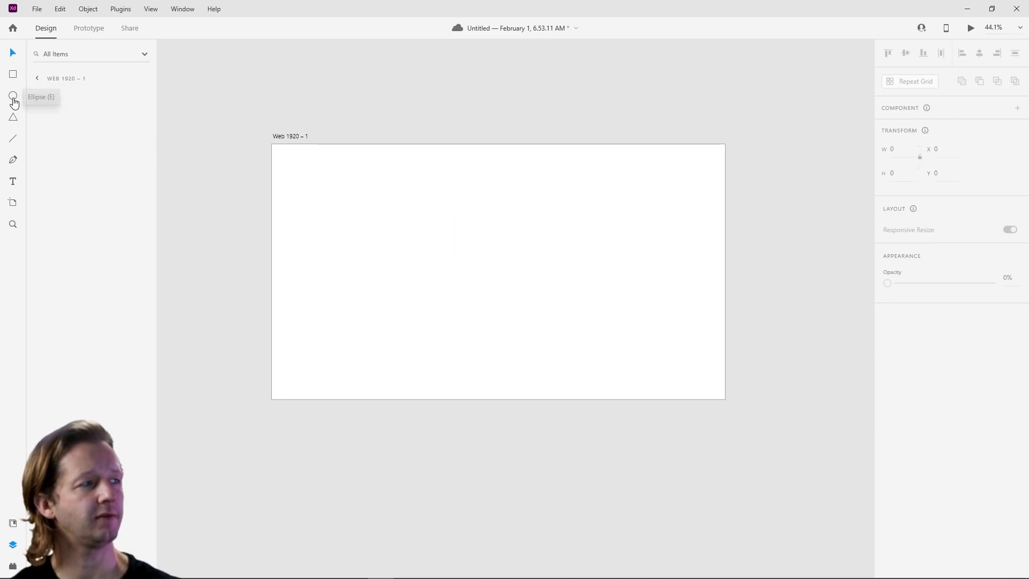
Step: Draw a polygon about 504 by 436 px in the middle of the artboard and set its corner count to 9
{"action": "left_click", "coordinate": [12, 98]}
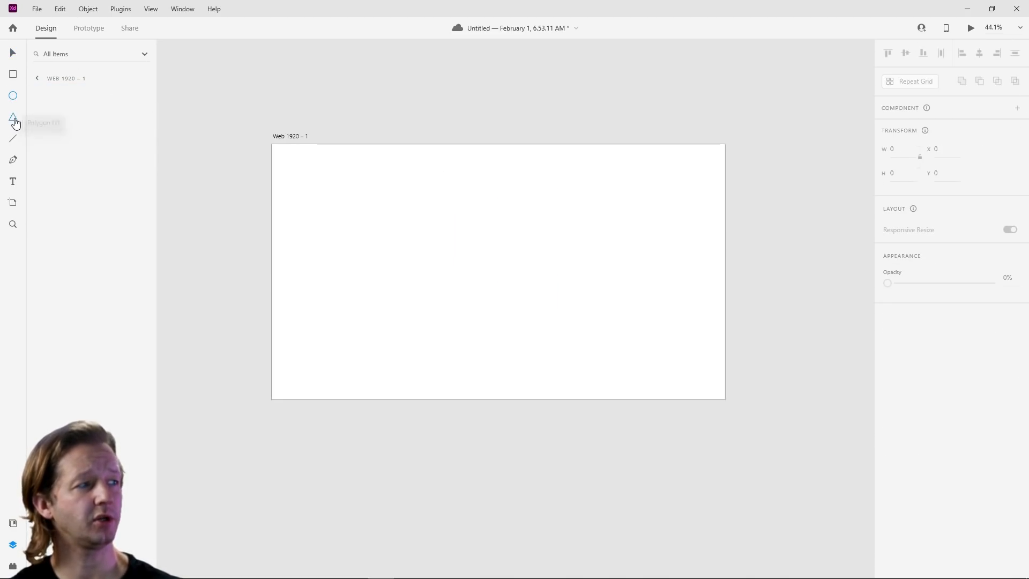
{"action": "left_click", "coordinate": [13, 118]}
{"action": "mouse_move", "coordinate": [444, 214]}
{"action": "left_mouse_down"}
{"action": "mouse_move", "coordinate": [548, 323]}
{"action": "mouse_move", "coordinate": [562, 315]}
{"action": "left_mouse_up"}
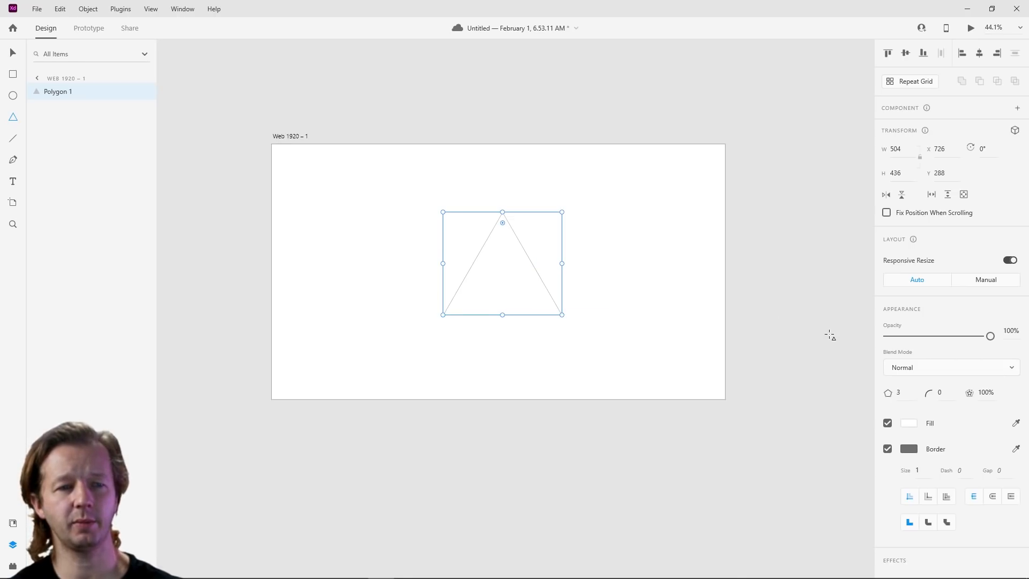
{"action": "key", "text": "Up"}
{"action": "key", "text": "Up"}
{"action": "key", "text": "Up"}
{"action": "key", "text": "Up"}
{"action": "key", "text": "Up"}
{"action": "key", "text": "Up"}
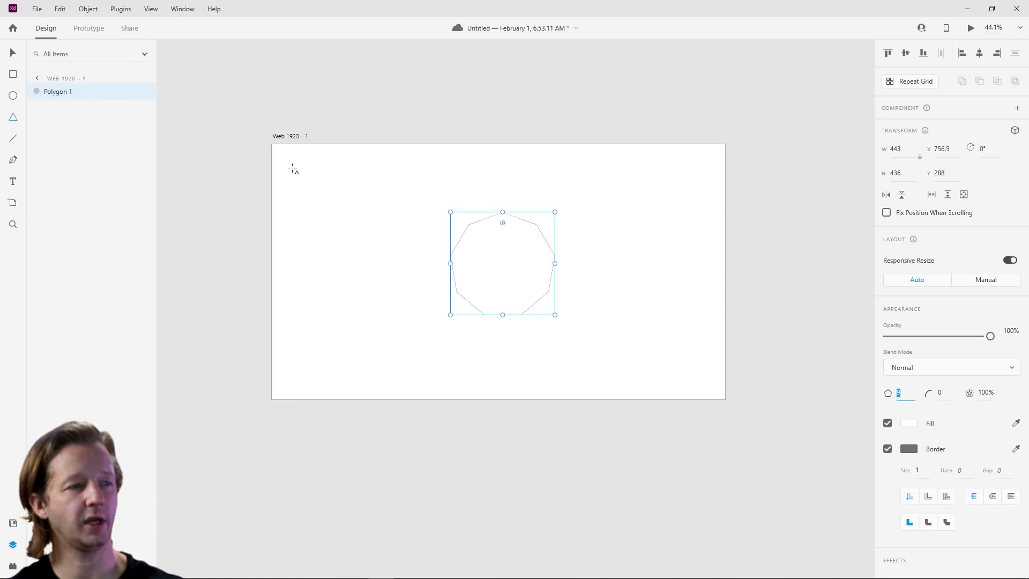
Step: Delete the nine-sided polygon from the artboard
{"action": "left_click", "coordinate": [13, 52]}
{"action": "left_click_drag", "start_coordinate": [613, 193], "coordinate": [500, 265]}
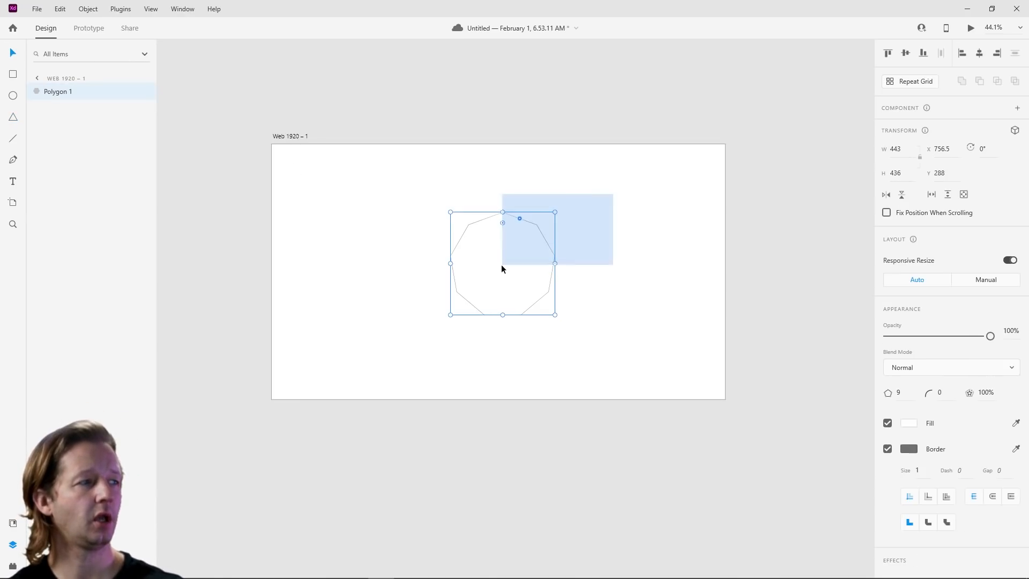
{"action": "key", "text": "Delete"}
Step: Draw a horizontal line on the artboard and a vertical line about 783 px long crossing it
{"action": "left_click", "coordinate": [13, 138]}
{"action": "left_click_drag", "start_coordinate": [402, 241], "coordinate": [560, 240]}
{"action": "left_click_drag", "start_coordinate": [516, 187], "coordinate": [516, 372]}
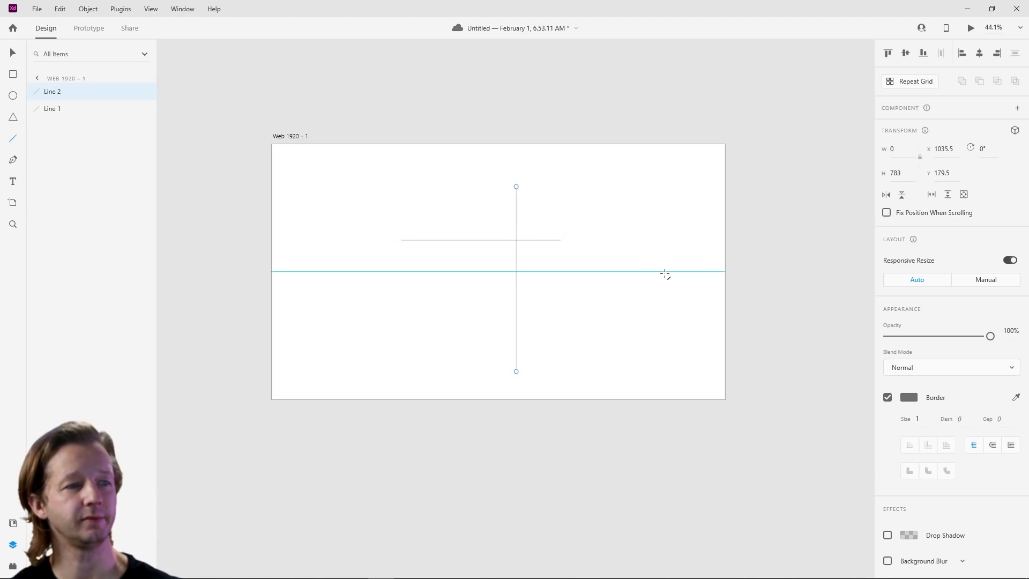
Step: Select both crossing lines on the artboard and delete them together
{"action": "left_click", "coordinate": [442, 220]}
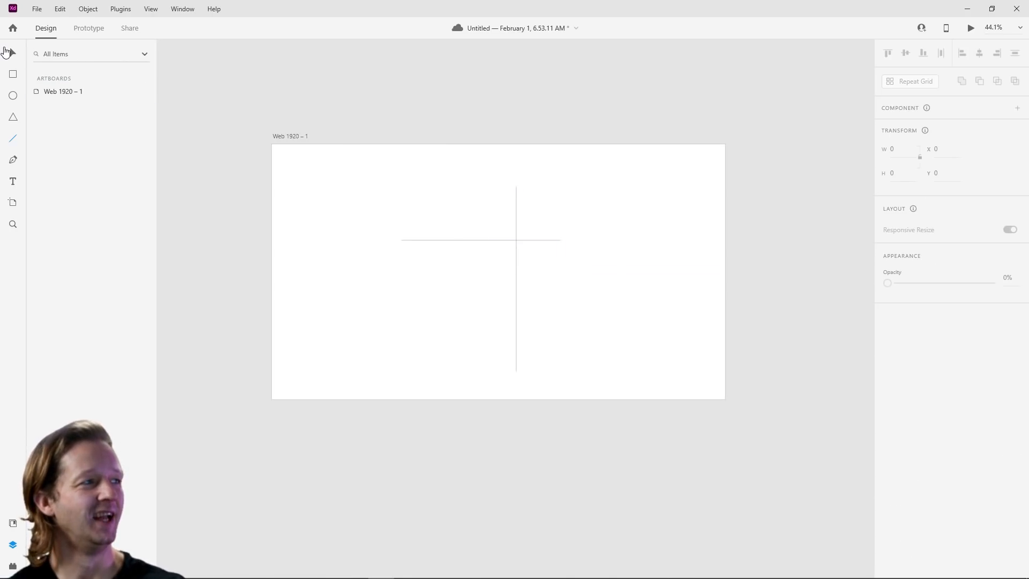
{"action": "left_click", "coordinate": [12, 53]}
{"action": "left_click_drag", "start_coordinate": [417, 176], "coordinate": [641, 333]}
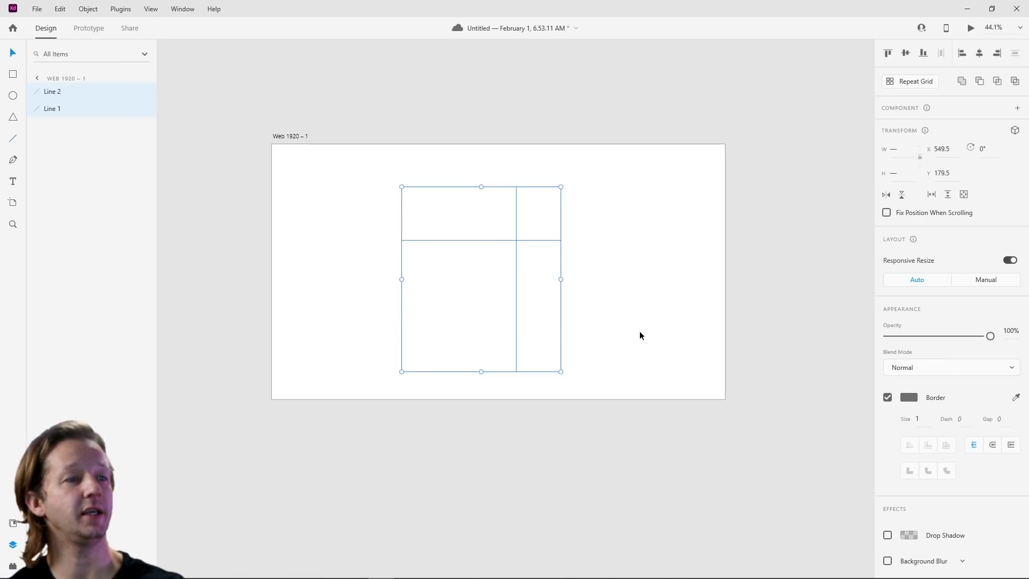
{"action": "key", "text": "Delete"}
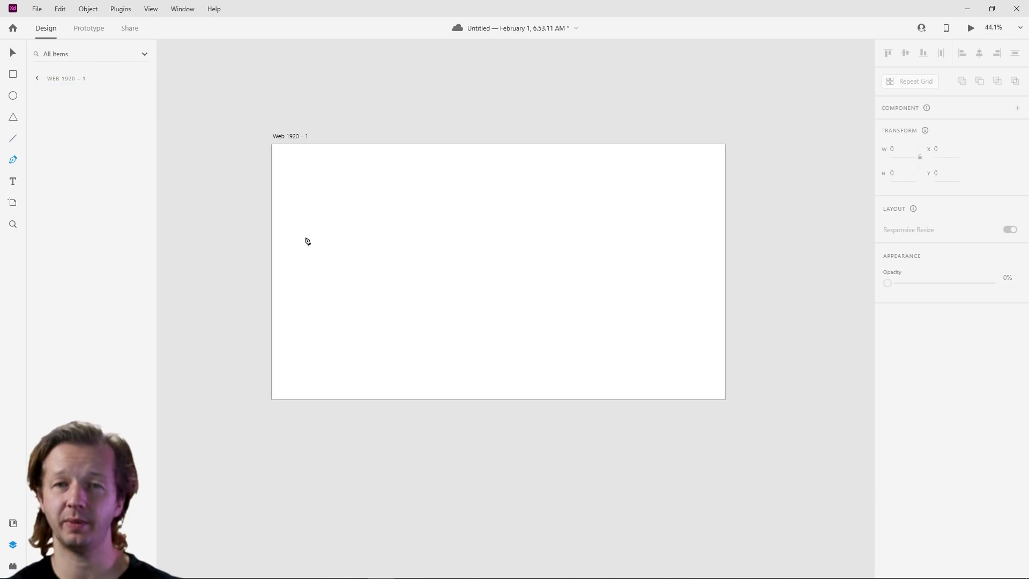
Step: Draw a stair-stepped open path of six straight horizontal and vertical segments across the middle of the artboard with the Pen tool
{"action": "left_click", "coordinate": [406, 267]}
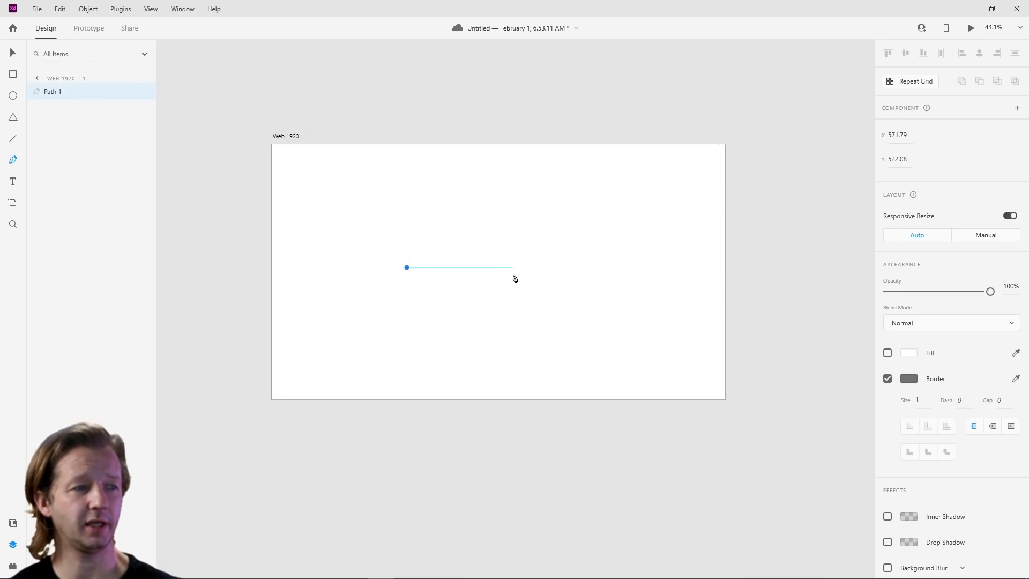
{"action": "left_click", "coordinate": [513, 267]}
{"action": "left_click", "coordinate": [513, 299]}
{"action": "left_click", "coordinate": [633, 300]}
{"action": "left_click", "coordinate": [633, 228]}
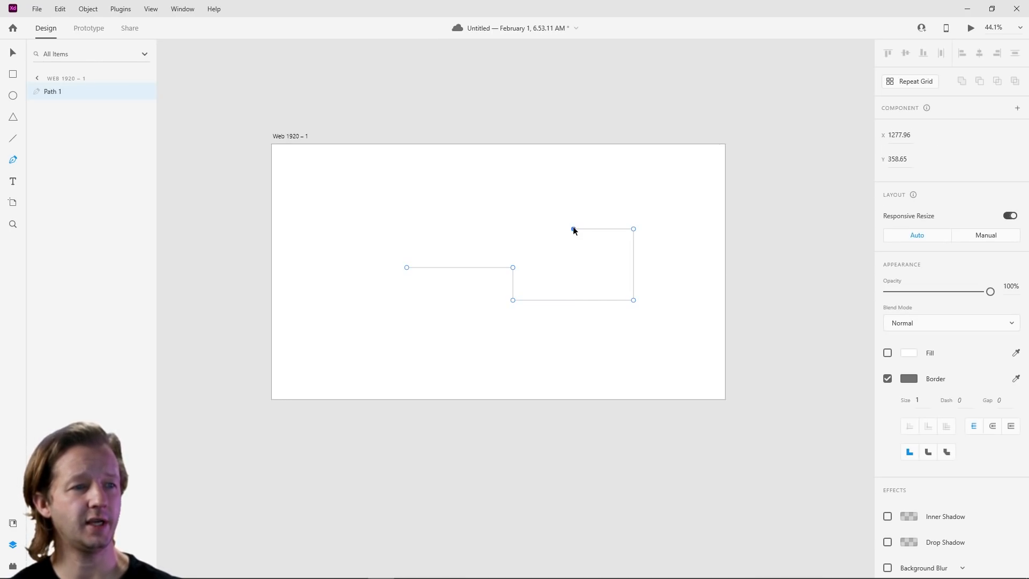
{"action": "left_click", "coordinate": [574, 228]}
{"action": "left_click", "coordinate": [574, 201]}
Step: Extend the path with three curved segments toward the artboard's left side, end it open and delete the whole path
{"action": "left_click_drag", "start_coordinate": [490, 192], "coordinate": [452, 237]}
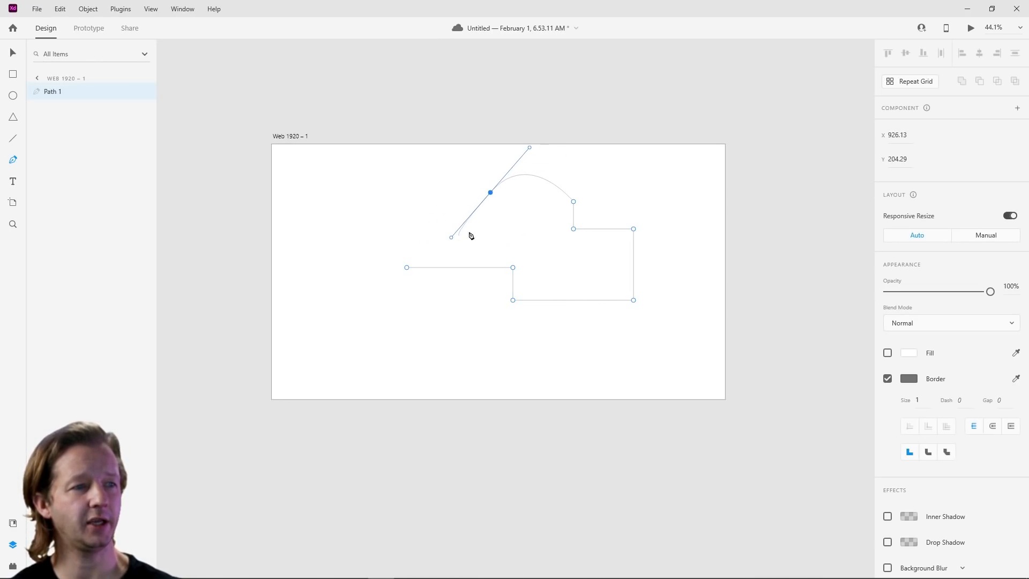
{"action": "left_click_drag", "start_coordinate": [333, 196], "coordinate": [322, 169]}
{"action": "left_click_drag", "start_coordinate": [367, 353], "coordinate": [475, 339]}
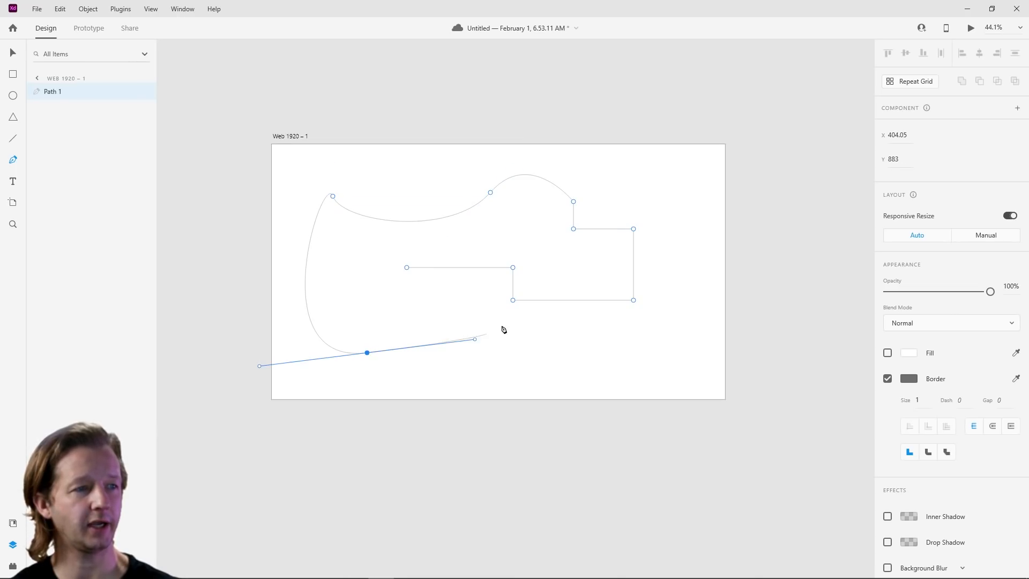
{"action": "key", "text": "Escape"}
{"action": "key", "text": "Escape"}
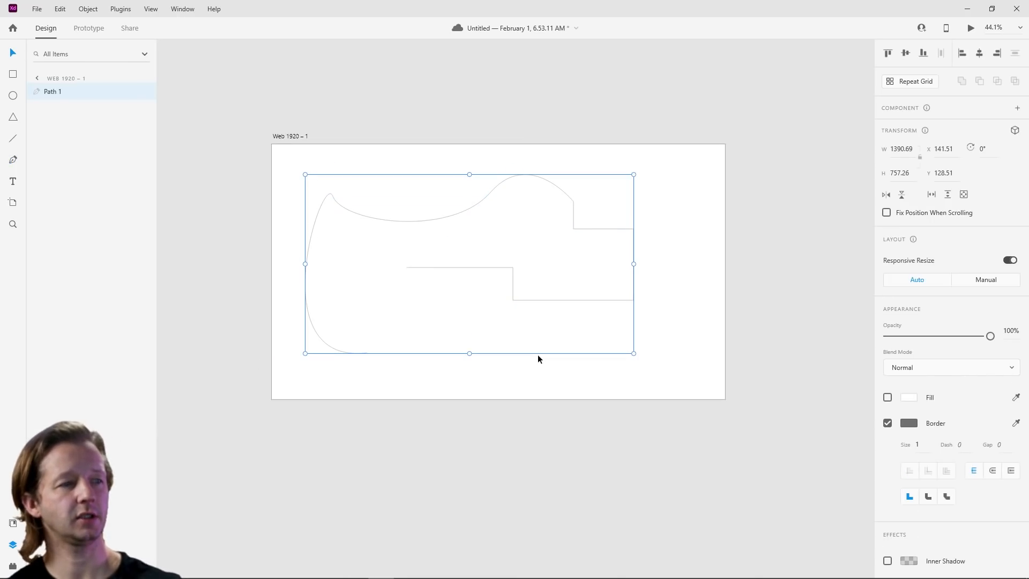
{"action": "key", "text": "Delete"}
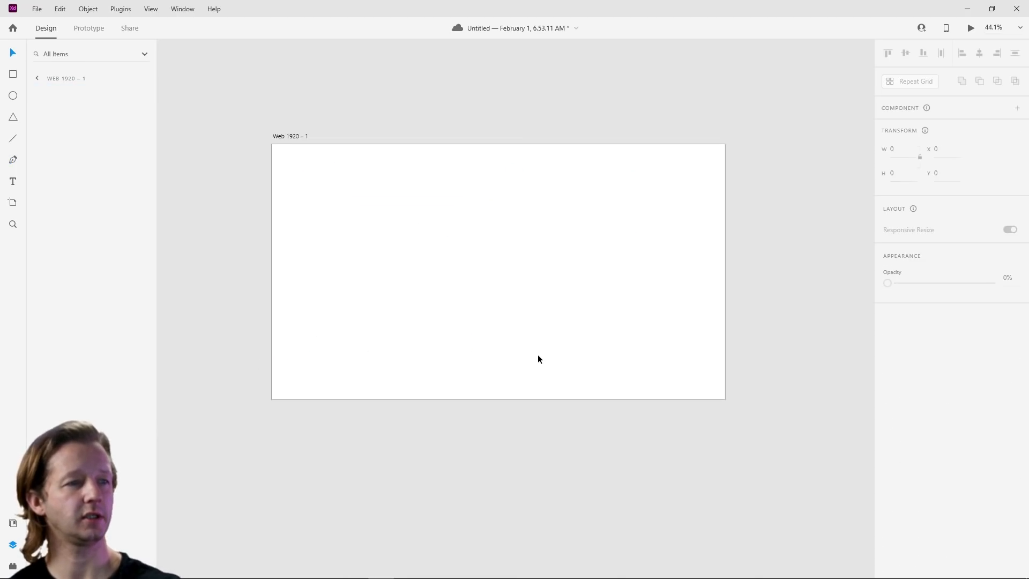
Step: Place the trial text "dfgdfgdg" near the middle of the artboard and delete it again
{"action": "left_click", "coordinate": [13, 182]}
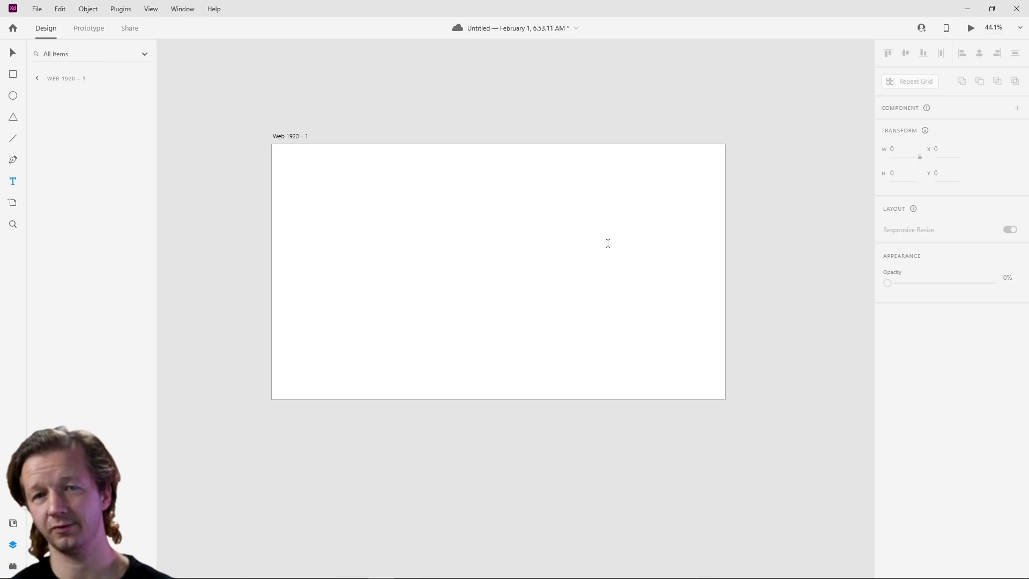
{"action": "left_click", "coordinate": [517, 277]}
{"action": "type", "text": "dfgdfgdg"}
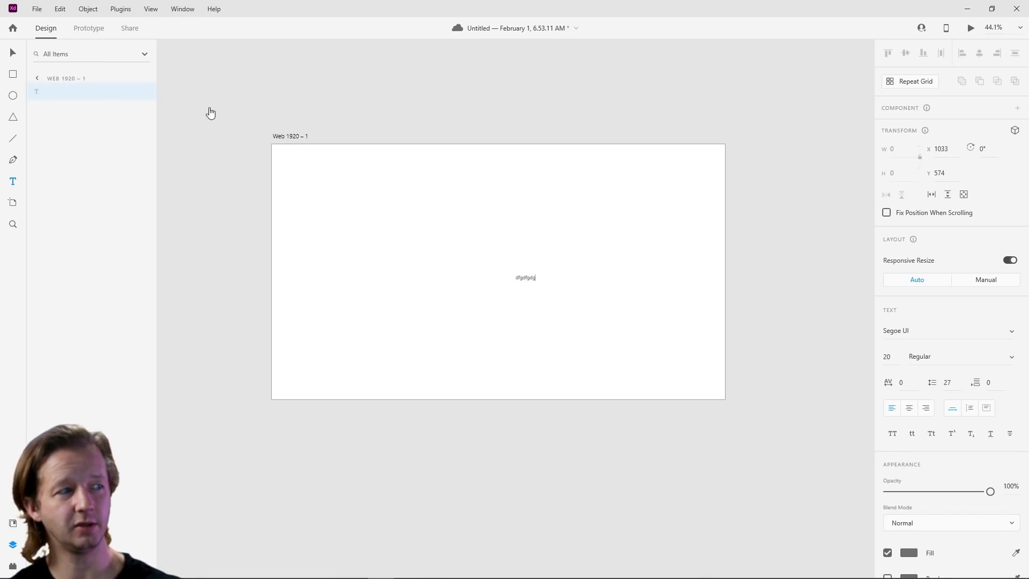
{"action": "left_click", "coordinate": [13, 53]}
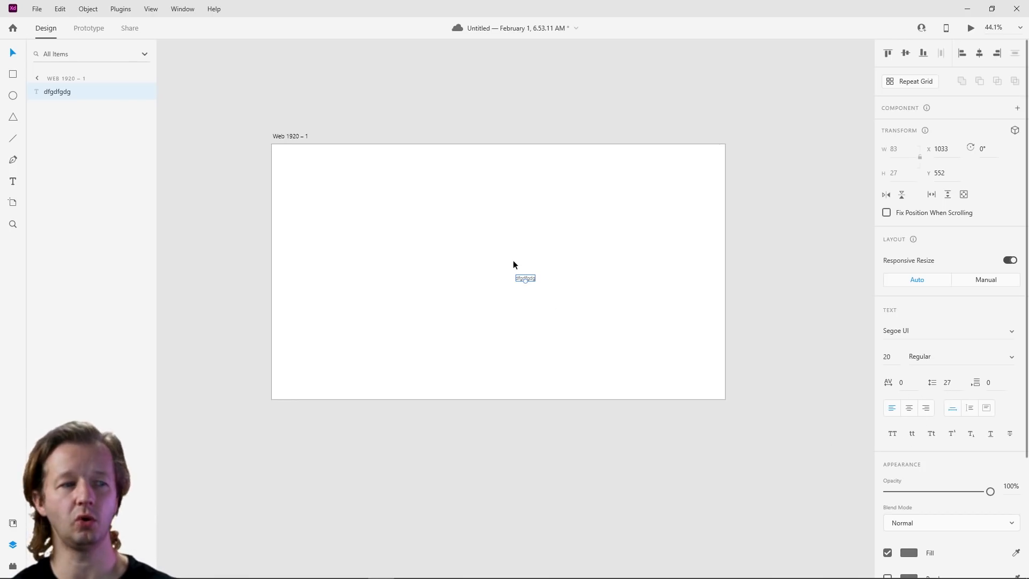
{"action": "key", "text": "Delete"}
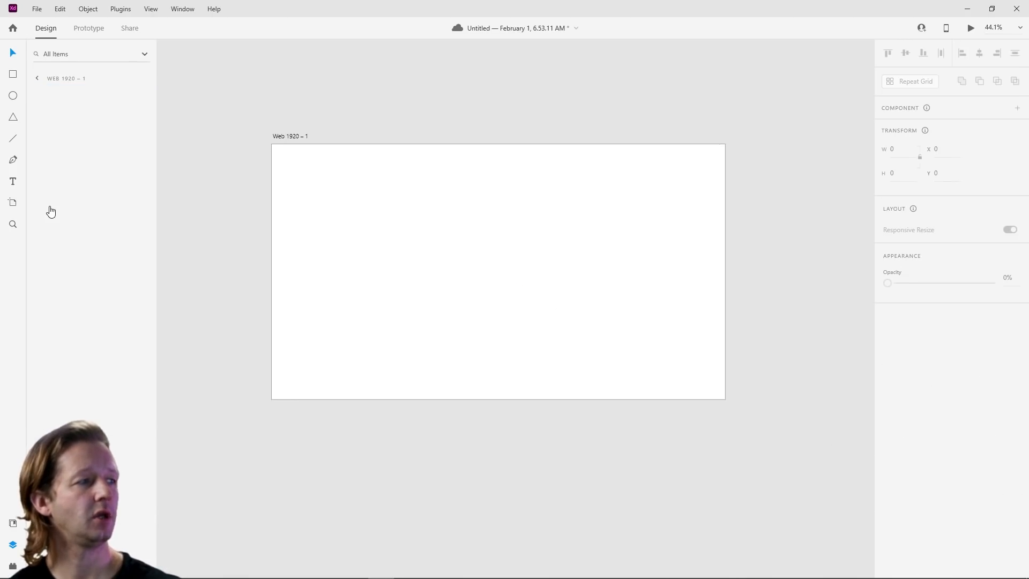
Step: Draw a custom portrait artboard about 959 by 1703 px to the right of the Web 1920 artboard
{"action": "left_click", "coordinate": [13, 202]}
{"action": "scroll", "coordinate": [782, 250], "scroll_direction": "down", "scroll_amount": 2}
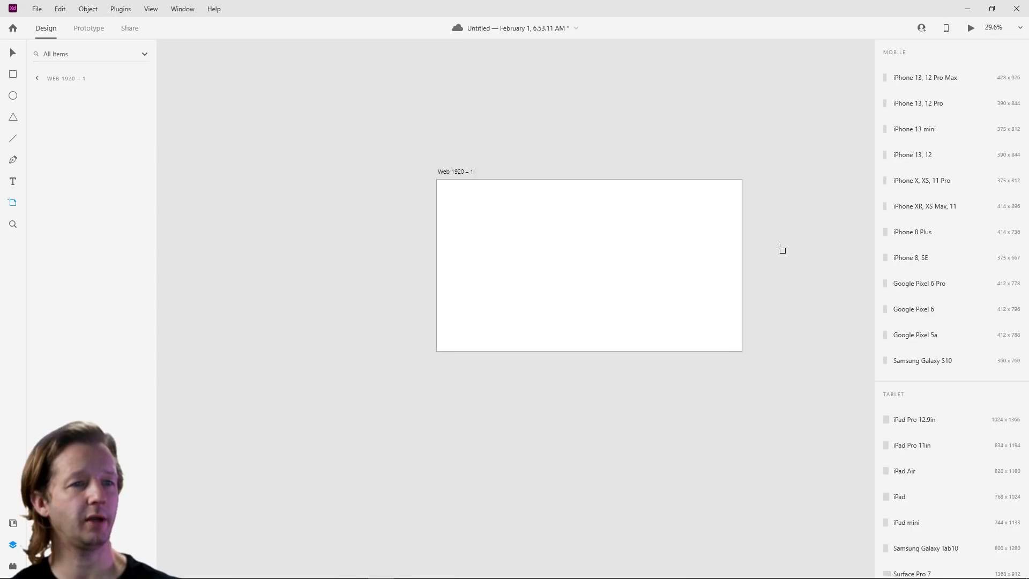
{"action": "scroll", "coordinate": [781, 249], "scroll_direction": "down", "scroll_amount": 1}
{"action": "left_click_drag", "start_coordinate": [724, 245], "coordinate": [416, 248]}
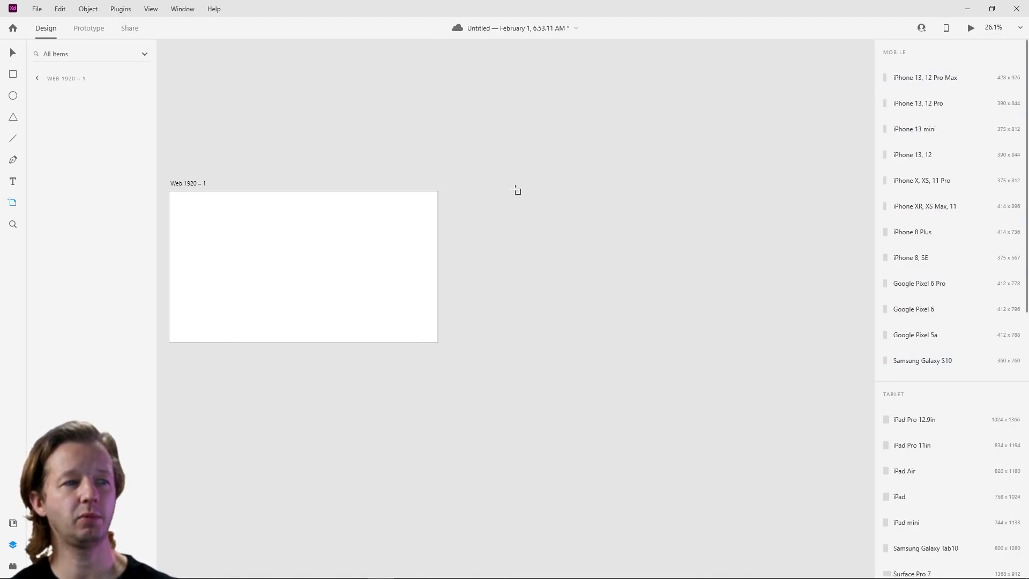
{"action": "left_click_drag", "start_coordinate": [500, 141], "coordinate": [636, 379]}
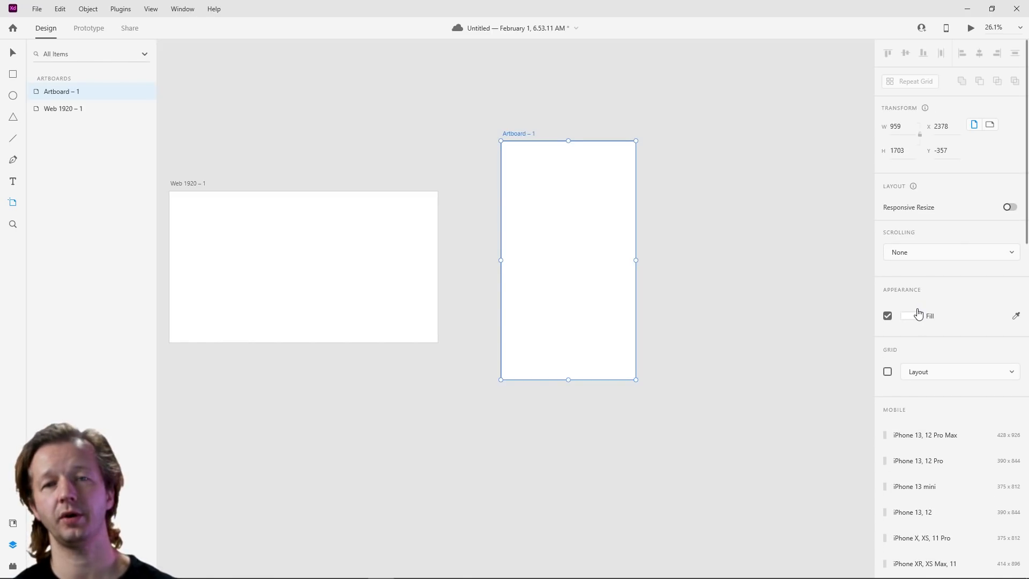
{"action": "left_click", "coordinate": [684, 225]}
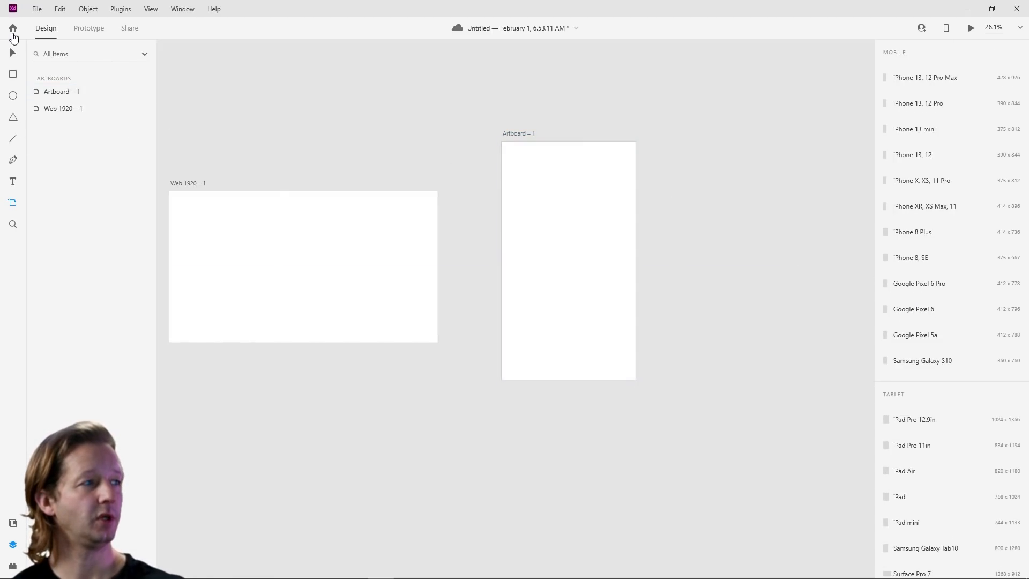
Step: Try the Zoom tool and zoom in and out around the two artboards
{"action": "left_click", "coordinate": [13, 52]}
{"action": "left_click", "coordinate": [13, 224]}
{"action": "scroll", "coordinate": [338, 244], "scroll_direction": "down", "scroll_amount": 3}
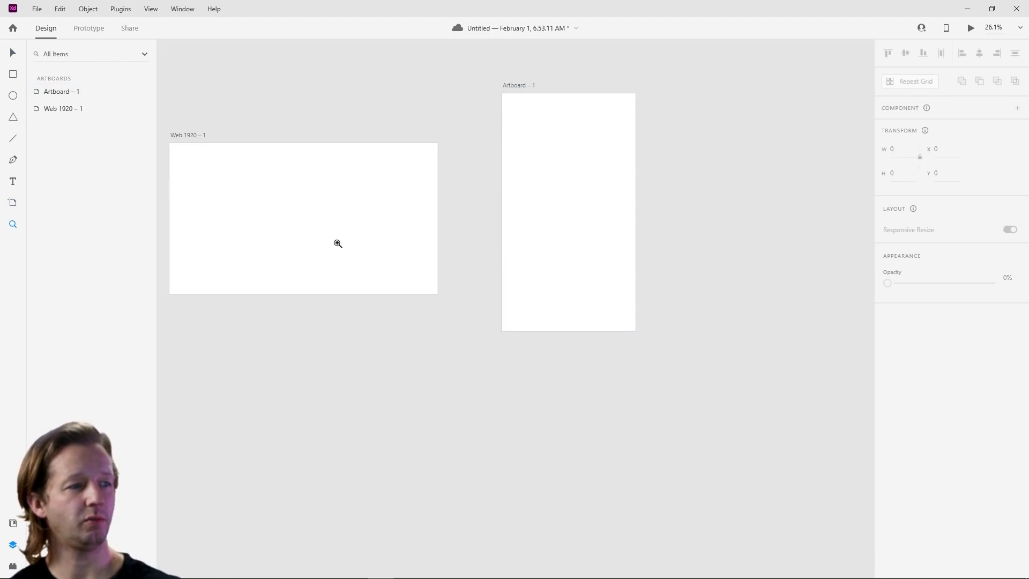
{"action": "scroll", "coordinate": [338, 244], "scroll_direction": "up", "scroll_amount": 5}
{"action": "scroll", "coordinate": [338, 244], "scroll_direction": "down", "scroll_amount": 3}
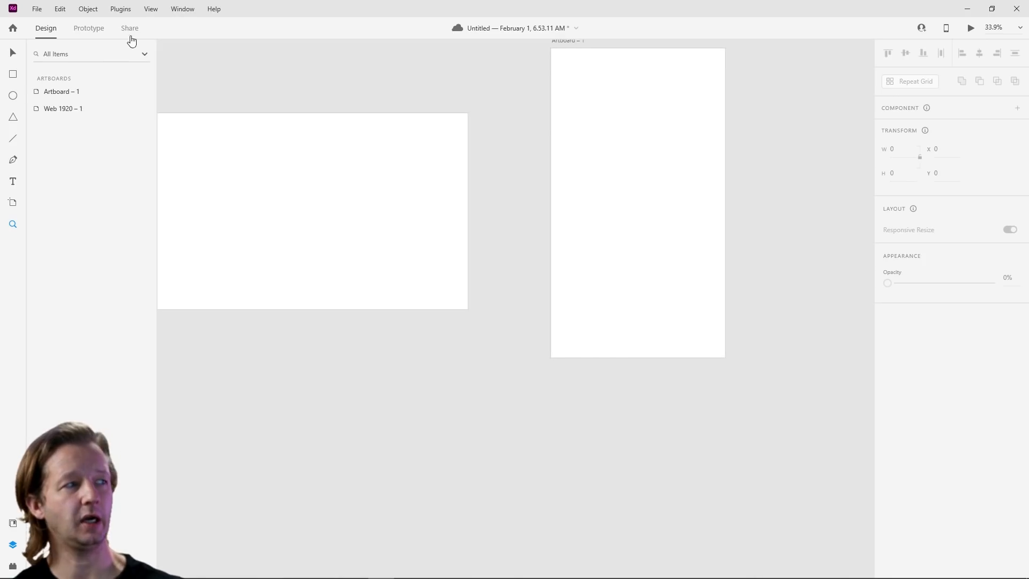
Step: Delete the tall portrait artboard beside the Web 1920 artboard
{"action": "left_click", "coordinate": [16, 54]}
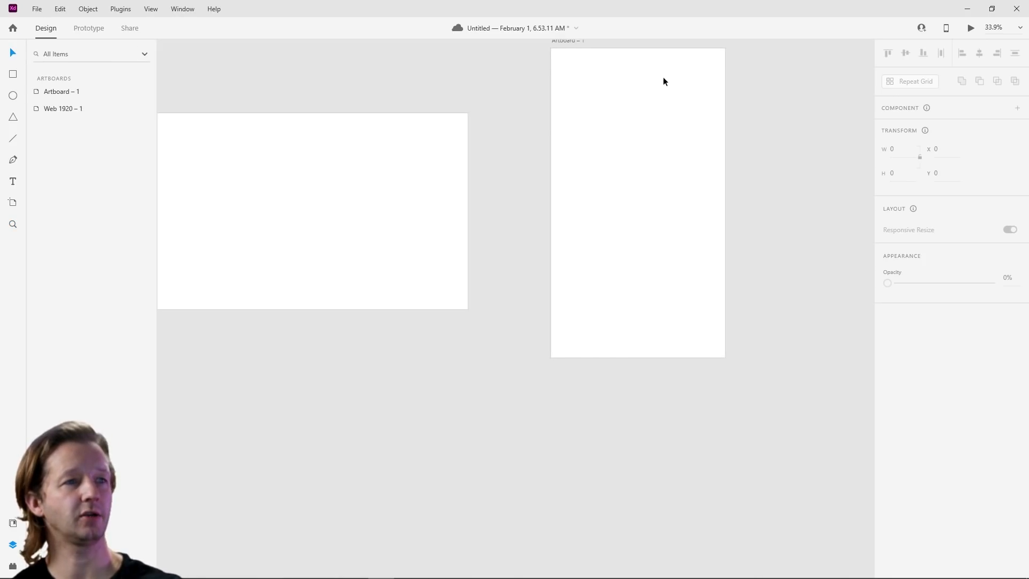
{"action": "left_click", "coordinate": [575, 43]}
{"action": "key", "text": "Delete"}
{"action": "scroll", "coordinate": [549, 181], "scroll_direction": "left", "scroll_amount": 4}
{"action": "scroll", "coordinate": [549, 181], "scroll_direction": "up", "scroll_amount": 1}
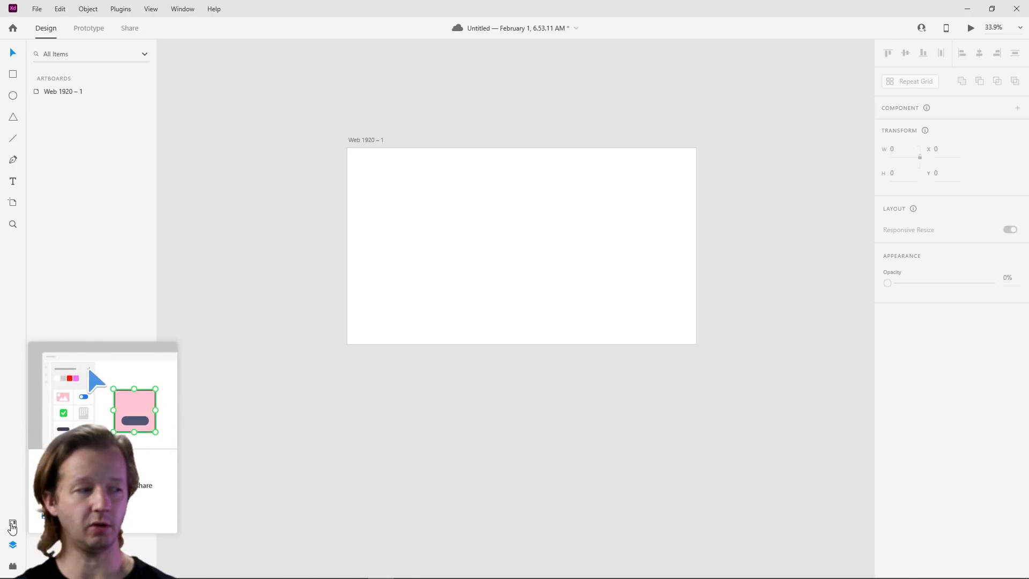
Step: Look through the document assets, the layers and the installed plugins in turn
{"action": "left_click", "coordinate": [13, 528]}
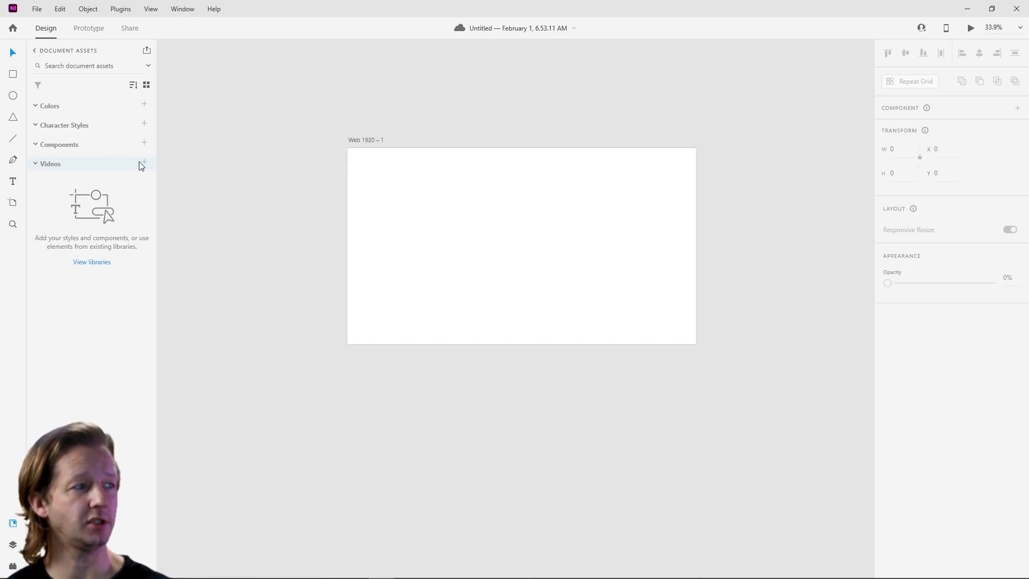
{"action": "left_click", "coordinate": [14, 544]}
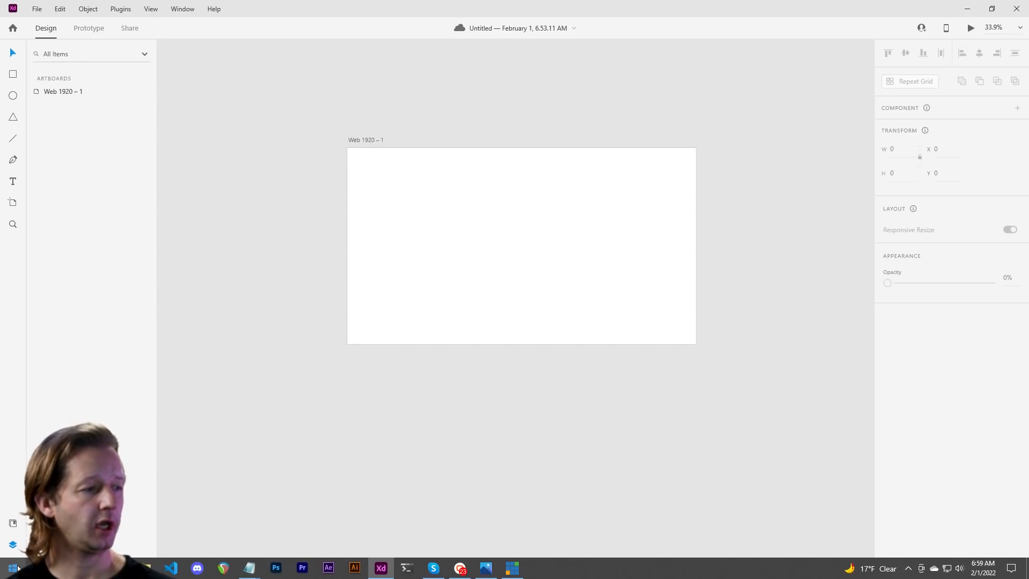
{"action": "left_click", "coordinate": [16, 567]}
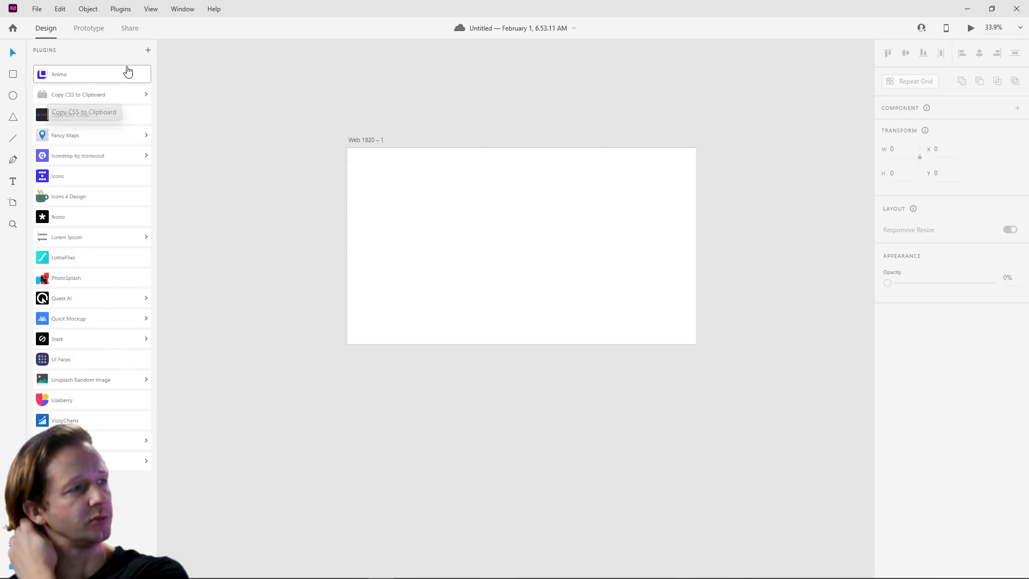
Step: Browse the available XD plugins in the Creative Cloud Desktop marketplace and close it again
{"action": "left_click", "coordinate": [148, 50]}
{"action": "left_click_drag", "start_coordinate": [387, 129], "coordinate": [330, 72]}
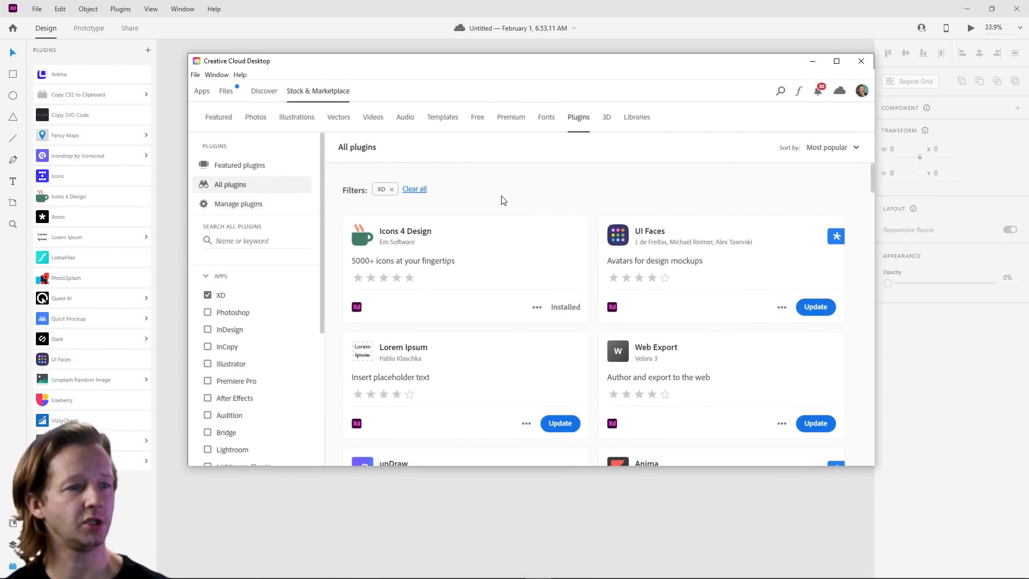
{"action": "left_click", "coordinate": [237, 241]}
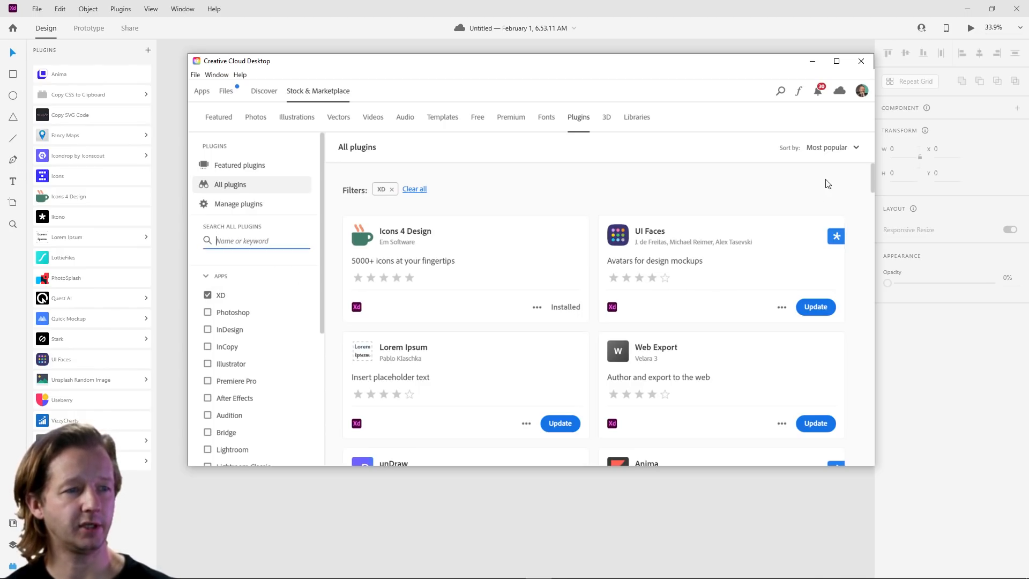
{"action": "scroll", "coordinate": [819, 235], "scroll_direction": "down", "scroll_amount": 3}
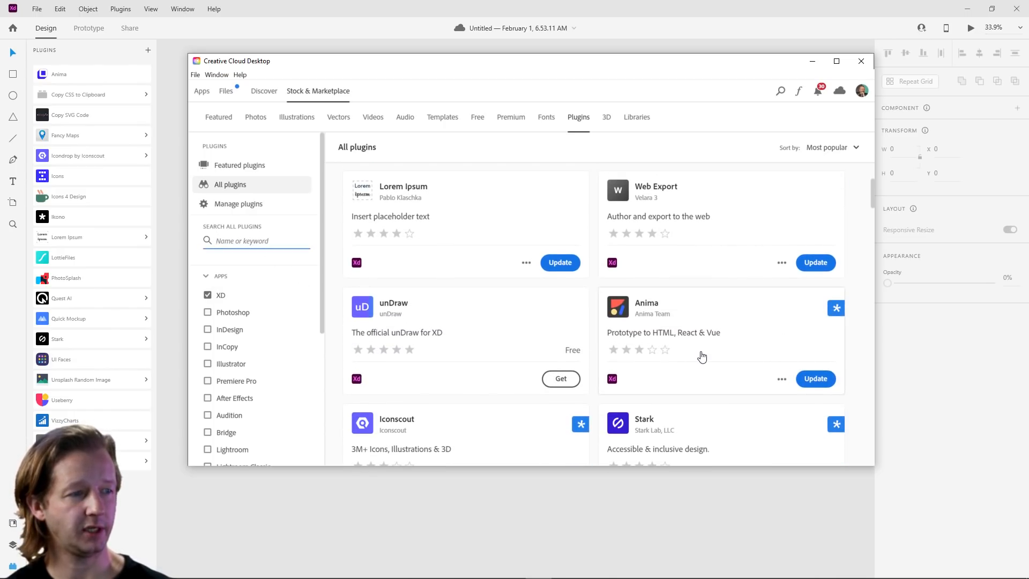
{"action": "scroll", "coordinate": [700, 356], "scroll_direction": "up", "scroll_amount": 3}
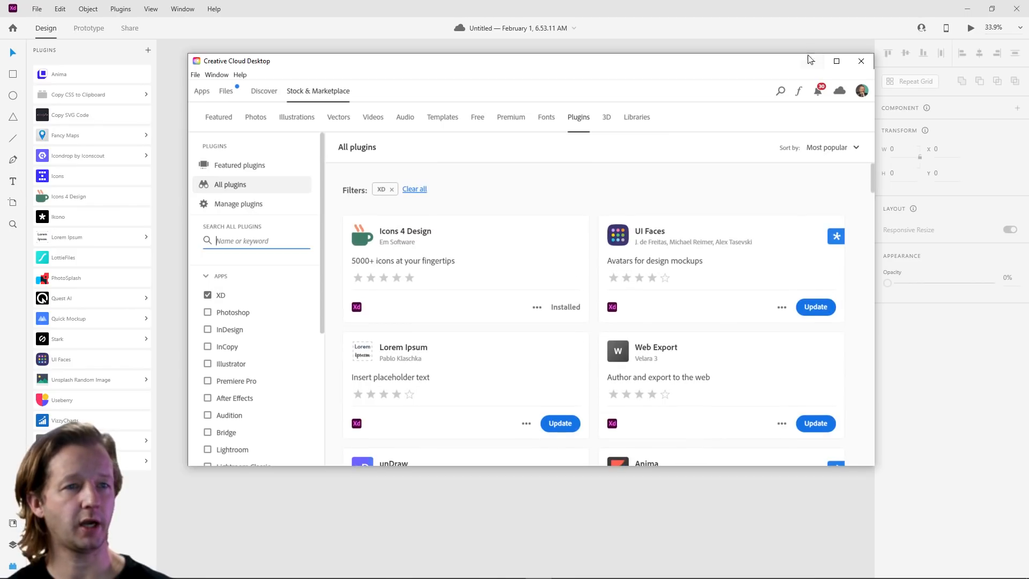
{"action": "left_click", "coordinate": [861, 61]}
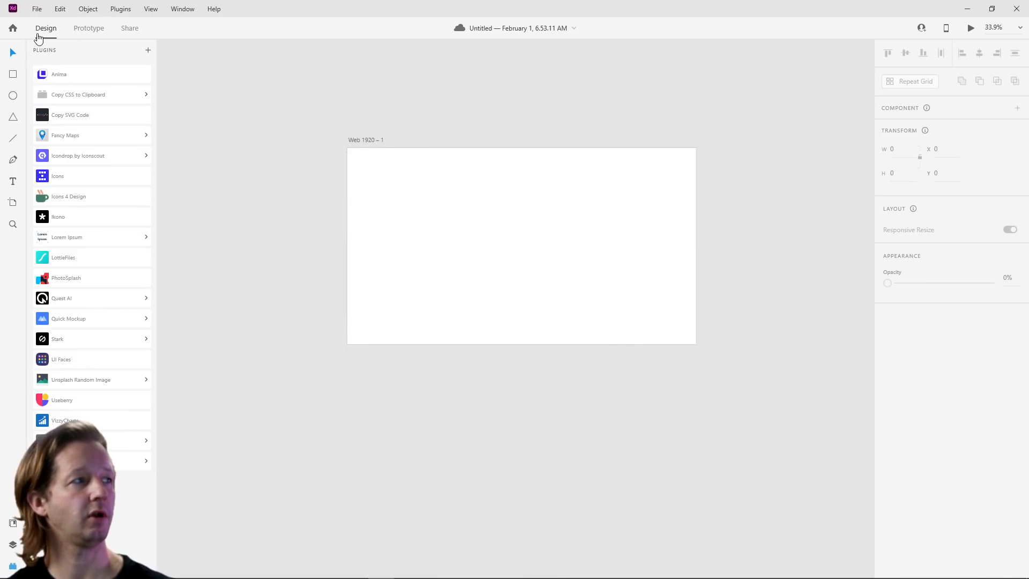
Step: View the home screen and close it, and briefly select the Web 1920 artboard to see its properties
{"action": "left_click", "coordinate": [13, 31]}
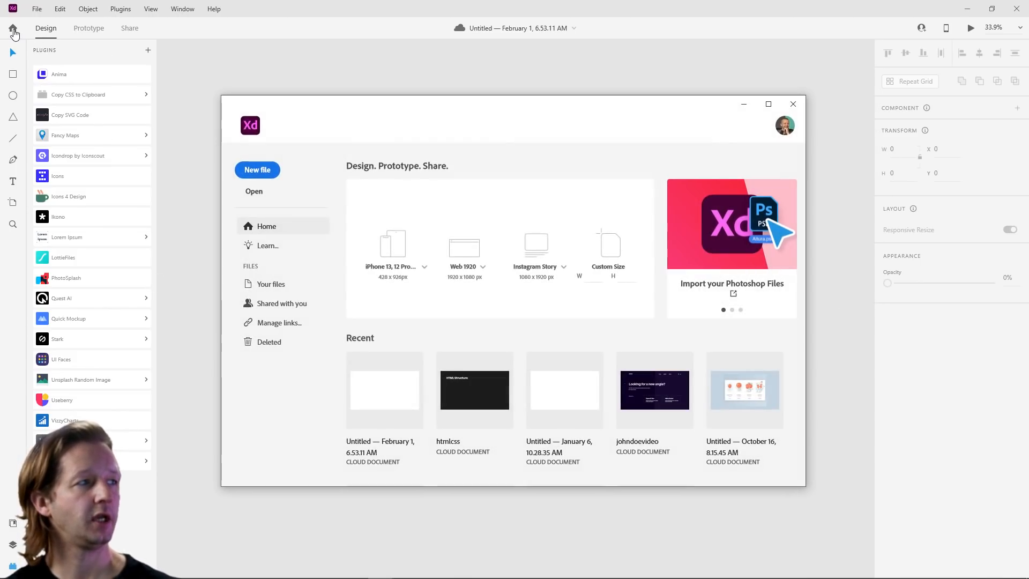
{"action": "left_click", "coordinate": [794, 104]}
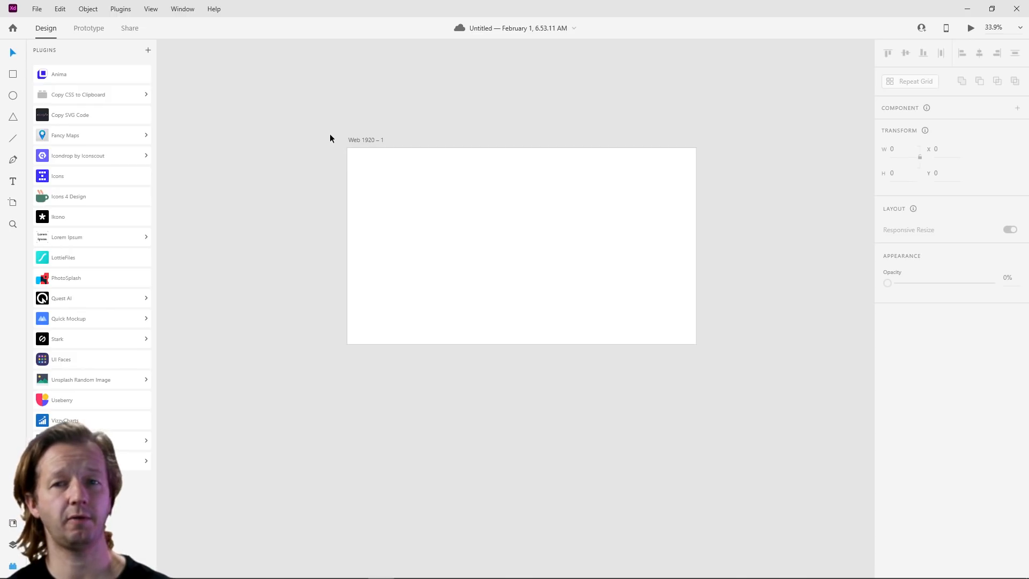
{"action": "left_click_drag", "start_coordinate": [309, 104], "coordinate": [779, 411]}
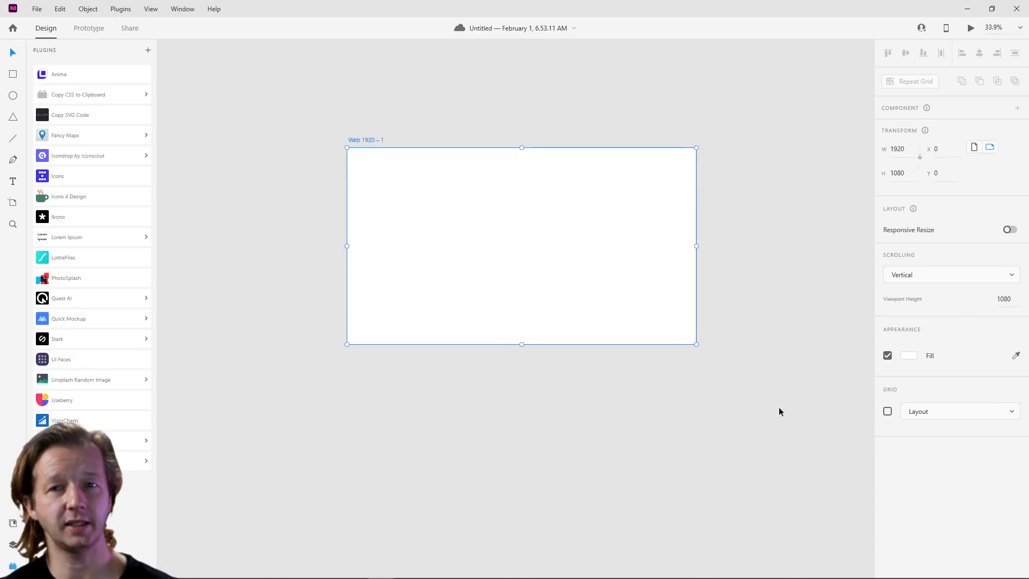
{"action": "left_click", "coordinate": [780, 411]}
Step: Switch to Prototype mode and open a desktop preview of the Web 1920 artboard
{"action": "left_click", "coordinate": [86, 31]}
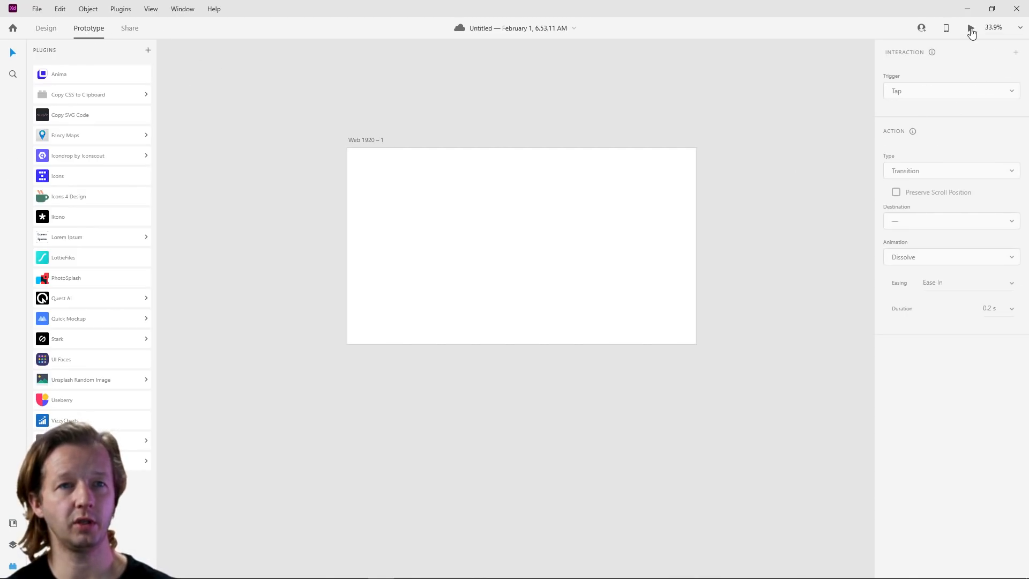
{"action": "left_click", "coordinate": [970, 28]}
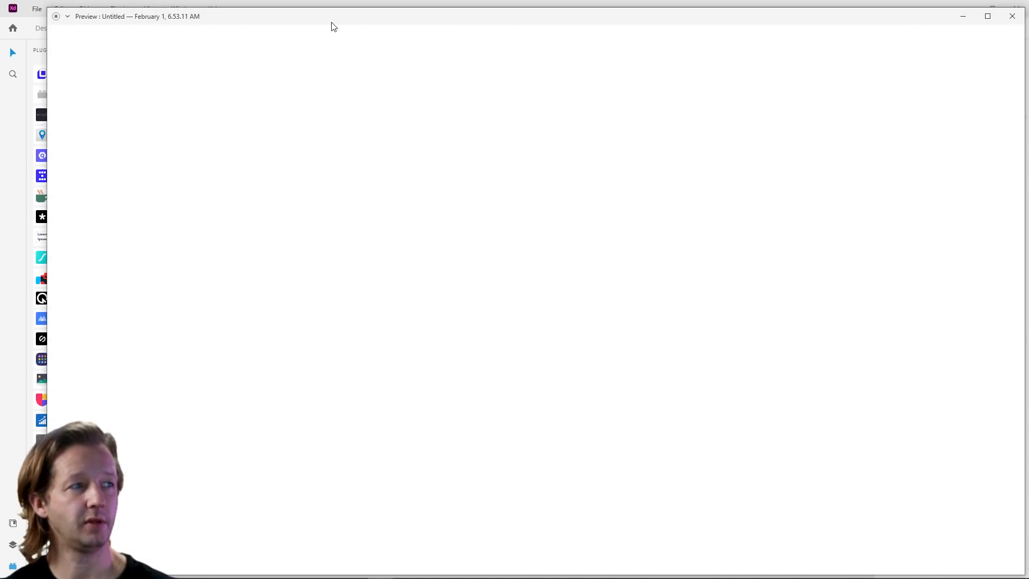
{"action": "mouse_move", "coordinate": [333, 25]}
{"action": "left_mouse_down"}
{"action": "mouse_move", "coordinate": [294, 16]}
{"action": "mouse_move", "coordinate": [316, 23]}
{"action": "left_mouse_up"}
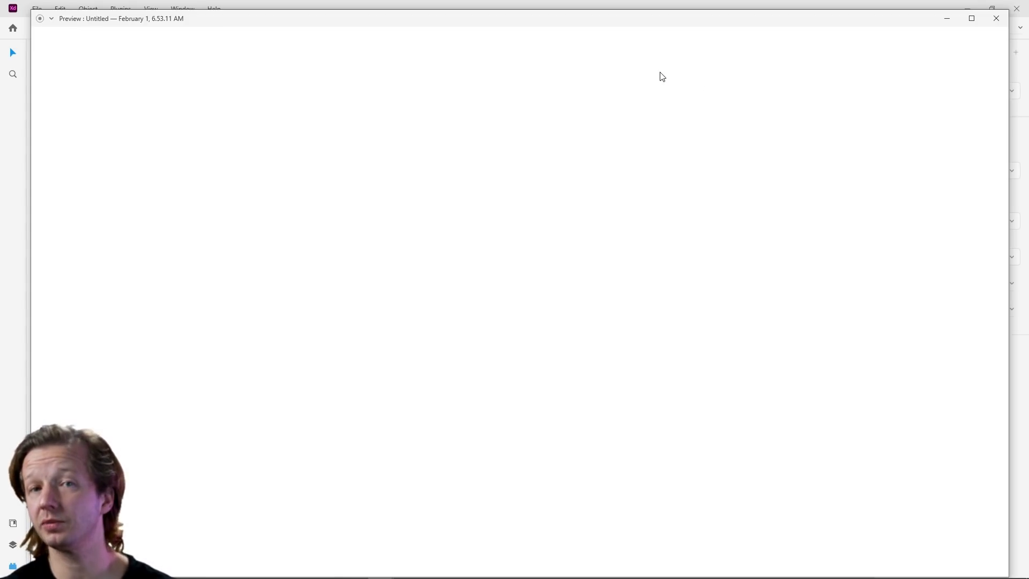
Step: Close the preview, switch to Share mode and look through the link settings and the available view settings
{"action": "left_click", "coordinate": [999, 26]}
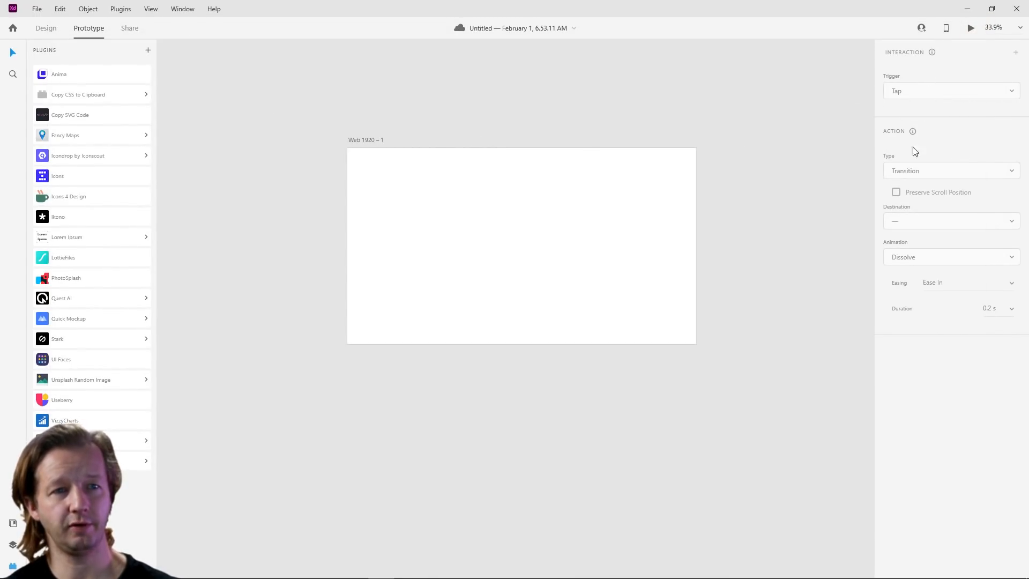
{"action": "left_click", "coordinate": [130, 28]}
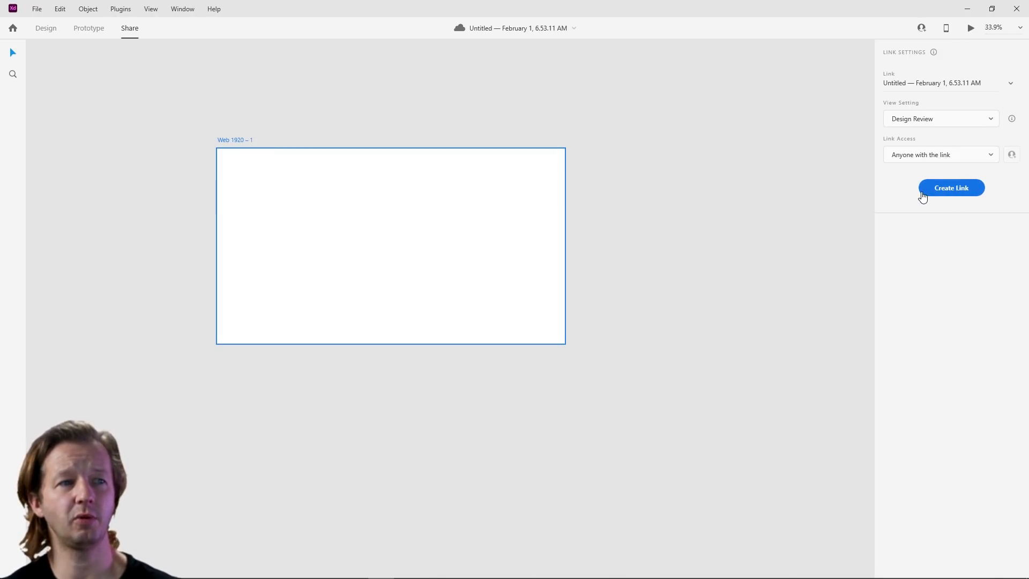
{"action": "left_click", "coordinate": [971, 31]}
{"action": "left_click", "coordinate": [1004, 15]}
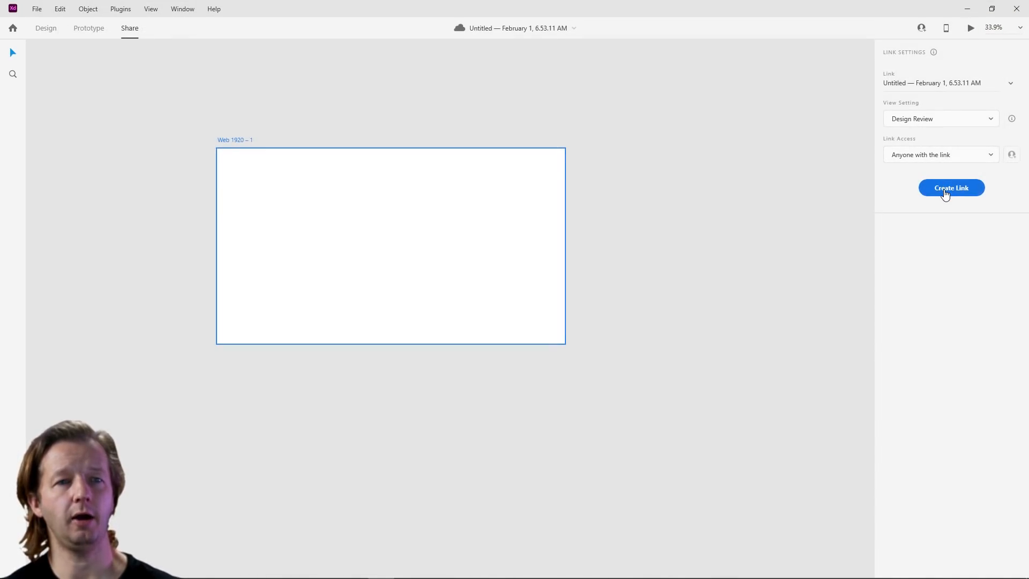
{"action": "left_click", "coordinate": [918, 119]}
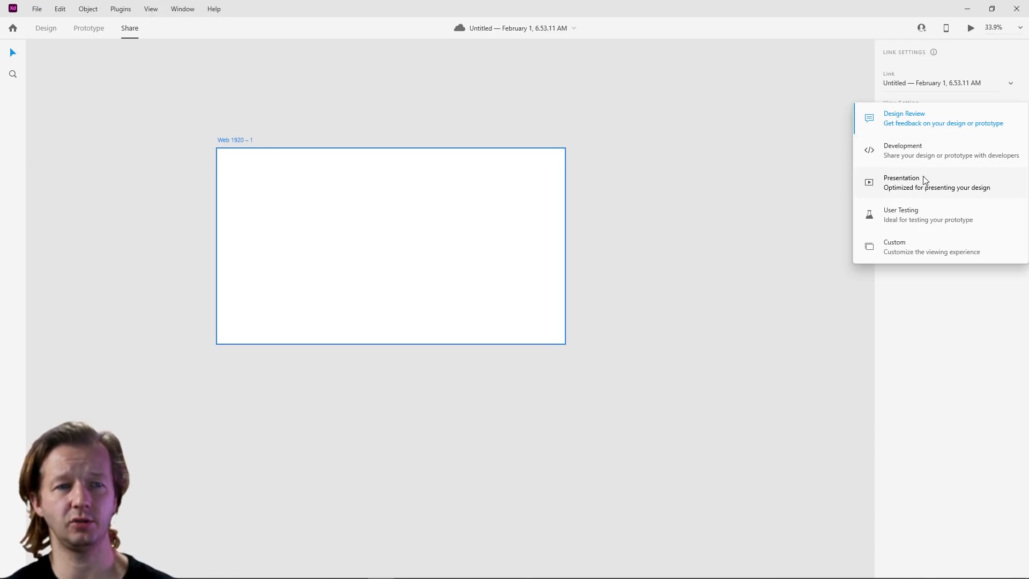
{"action": "left_click", "coordinate": [925, 334]}
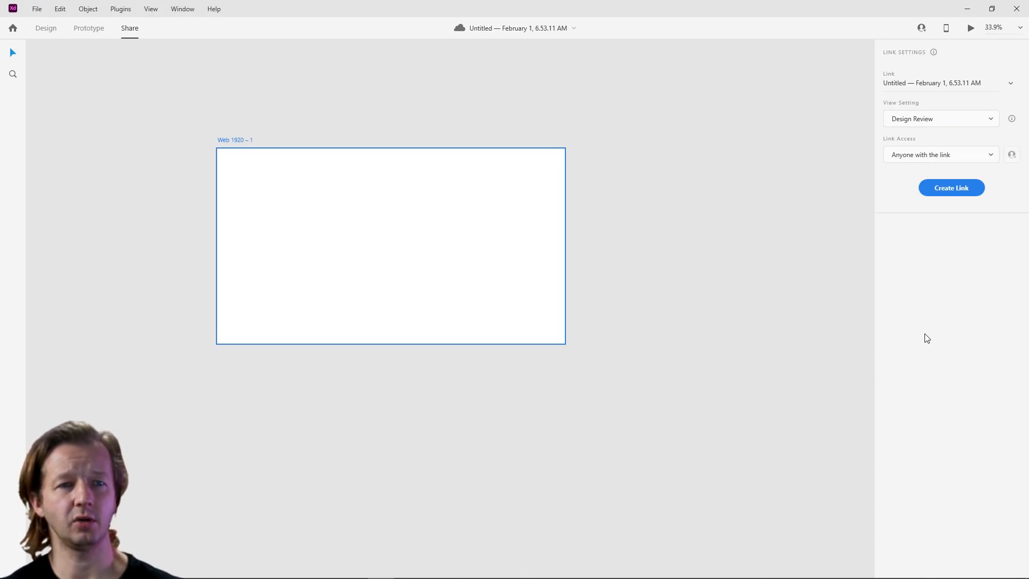
Step: Return to Design mode and briefly select the Web 1920 artboard to check its properties
{"action": "left_click", "coordinate": [51, 32]}
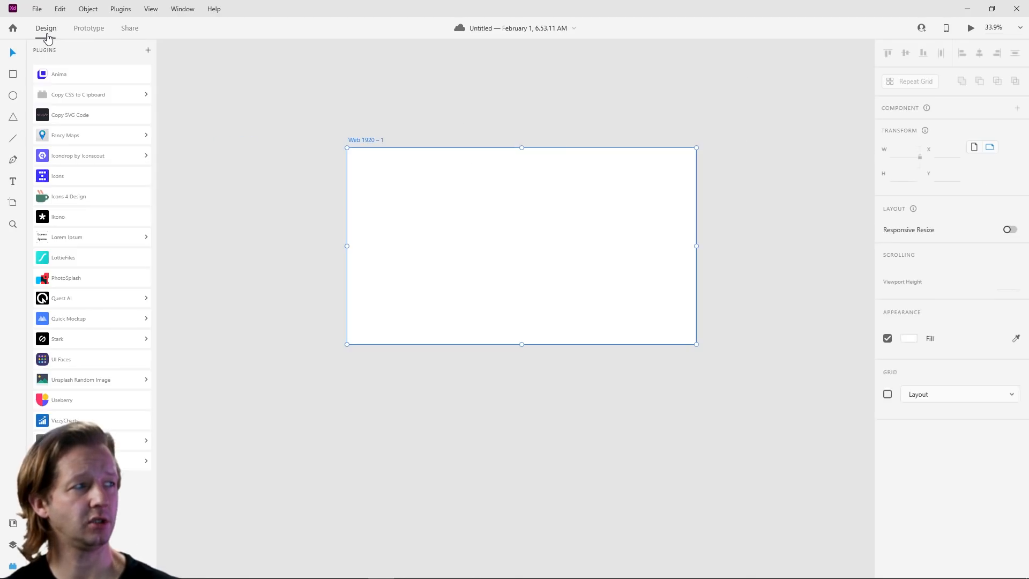
{"action": "left_click", "coordinate": [776, 95]}
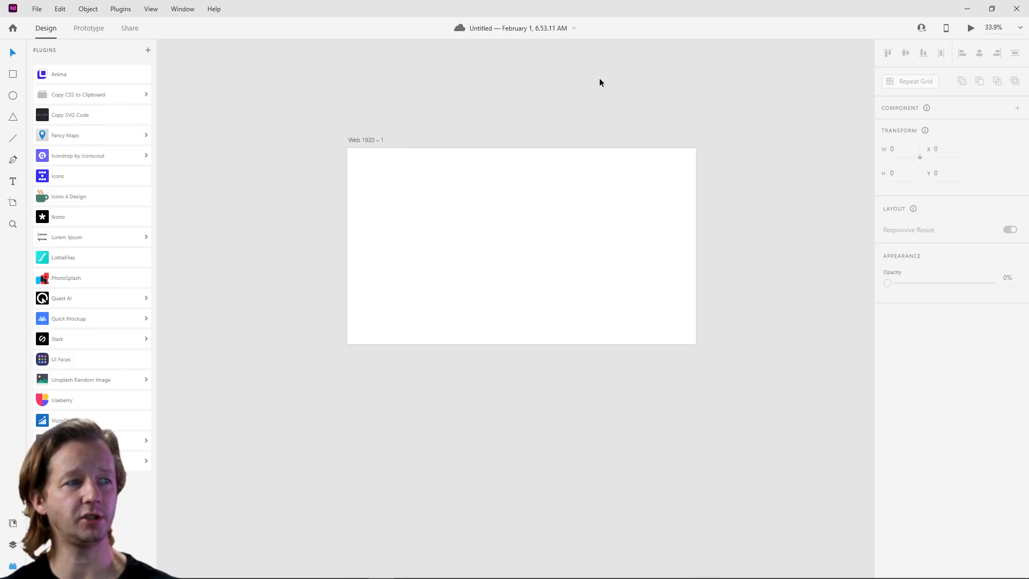
{"action": "left_click", "coordinate": [368, 140]}
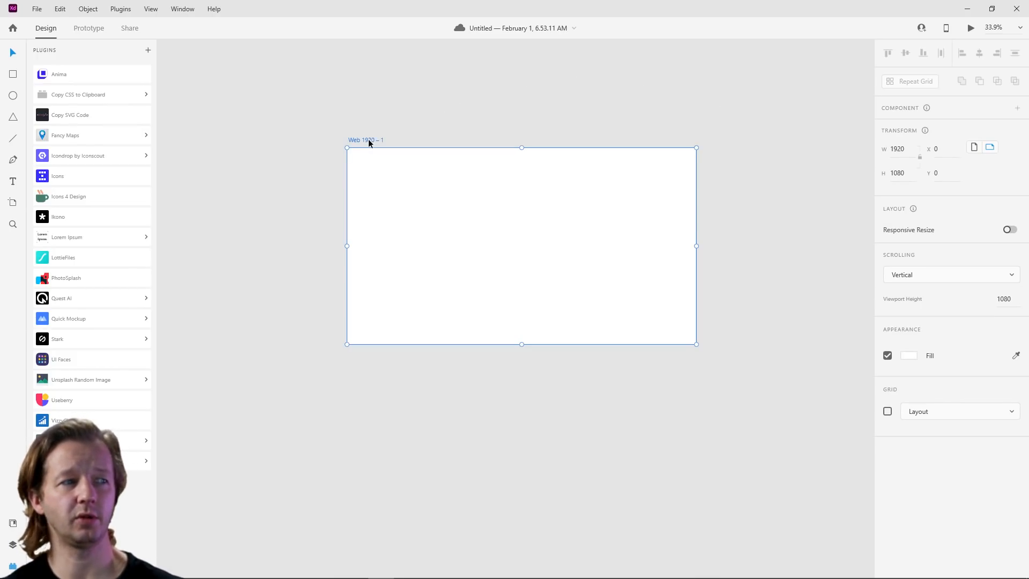
{"action": "left_click", "coordinate": [419, 98]}
{"action": "left_click", "coordinate": [375, 141]}
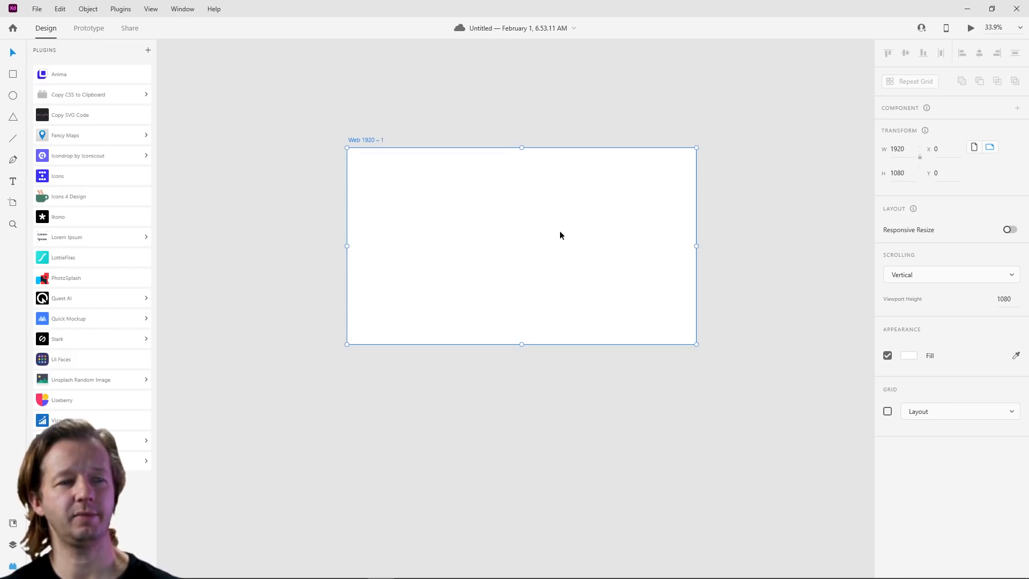
{"action": "left_click", "coordinate": [774, 232]}
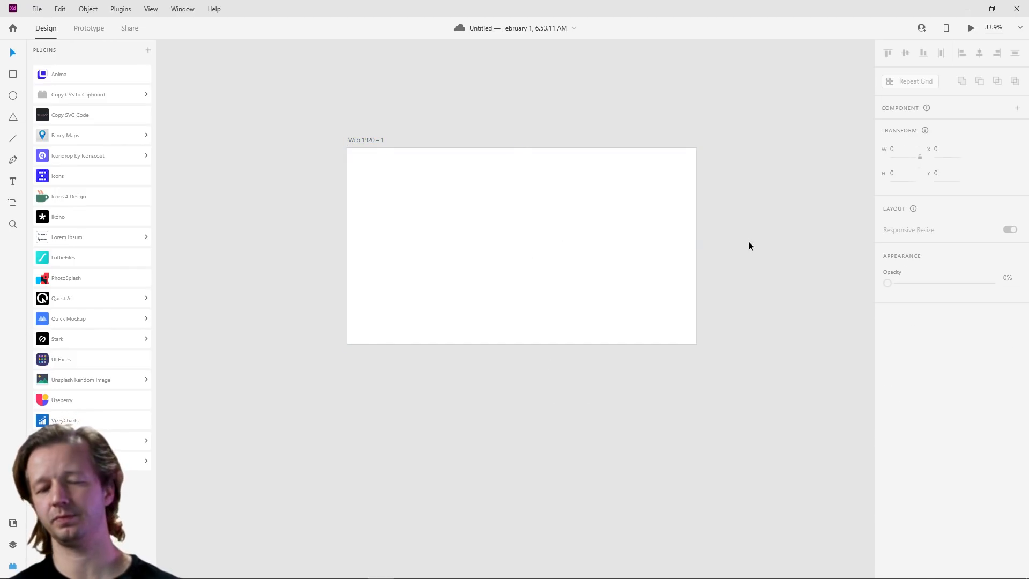
Step: With the layers displayed, draw a 1920 by 1080 rectangle covering the whole Web 1920 artboard
{"action": "scroll", "coordinate": [494, 207], "scroll_direction": "up", "scroll_amount": 3}
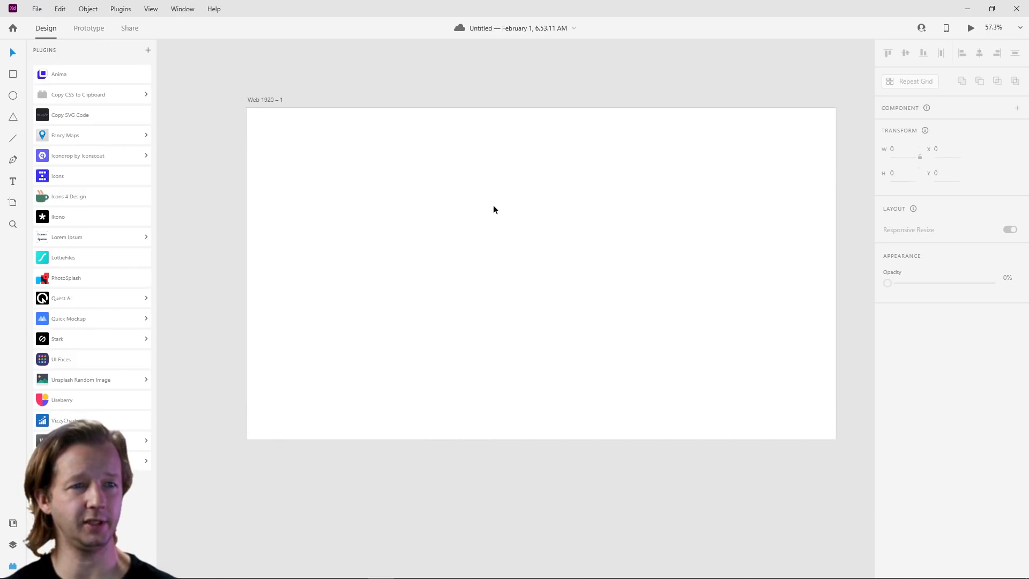
{"action": "left_click_drag", "start_coordinate": [571, 187], "coordinate": [549, 191]}
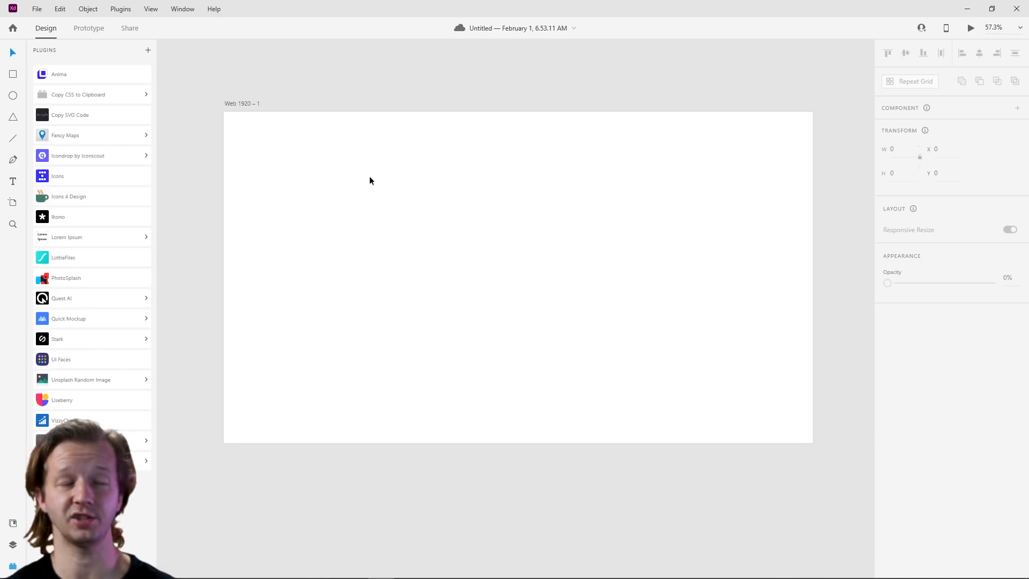
{"action": "left_click", "coordinate": [243, 102]}
{"action": "left_click", "coordinate": [336, 79]}
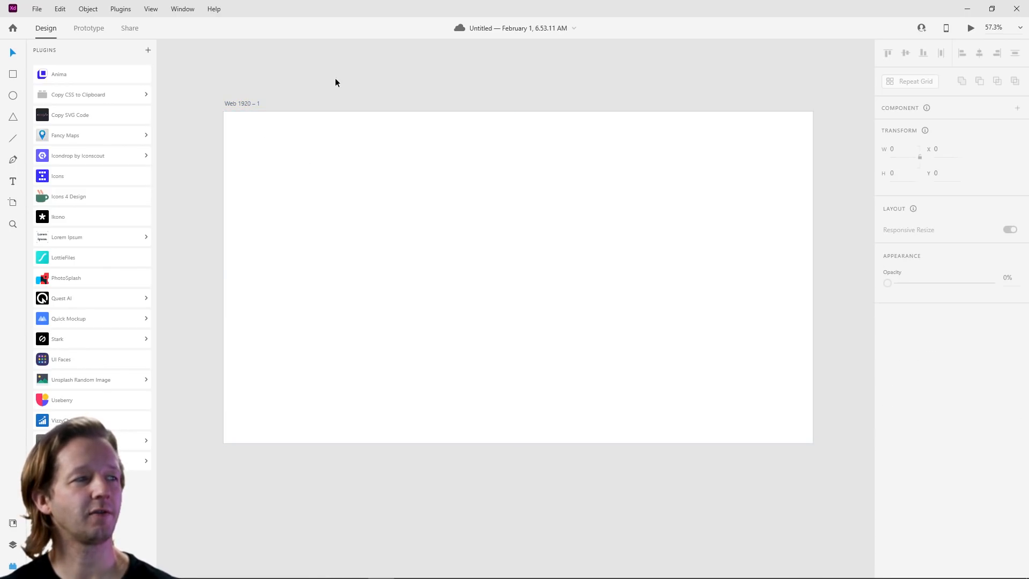
{"action": "left_click", "coordinate": [13, 74]}
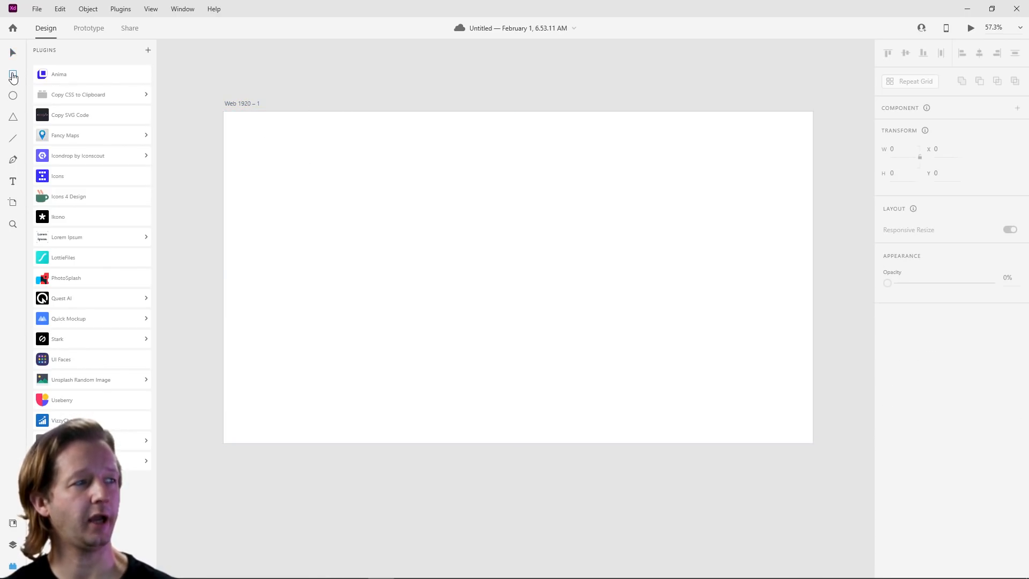
{"action": "key", "text": "ctrl+y"}
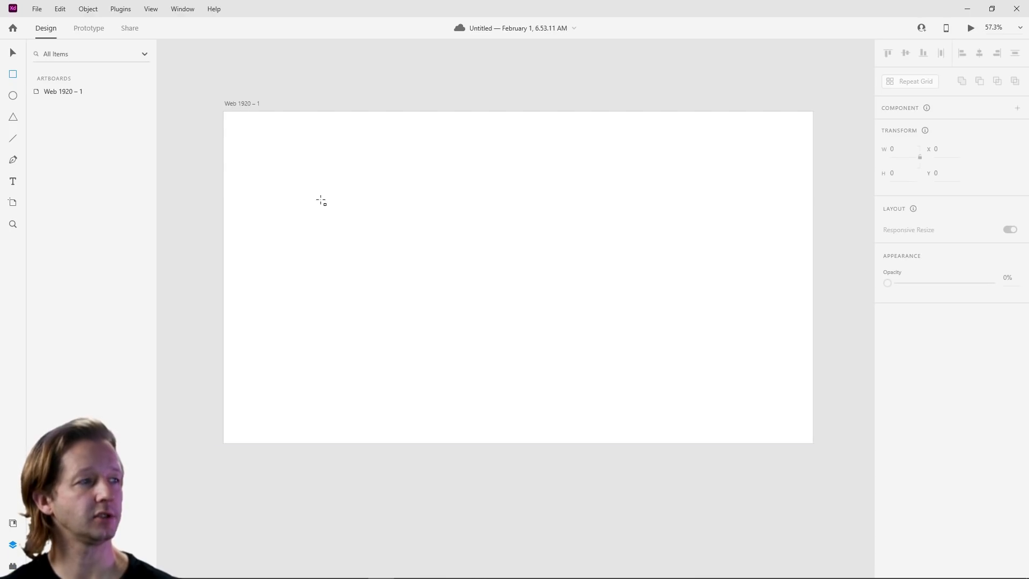
{"action": "left_click_drag", "start_coordinate": [224, 113], "coordinate": [813, 444]}
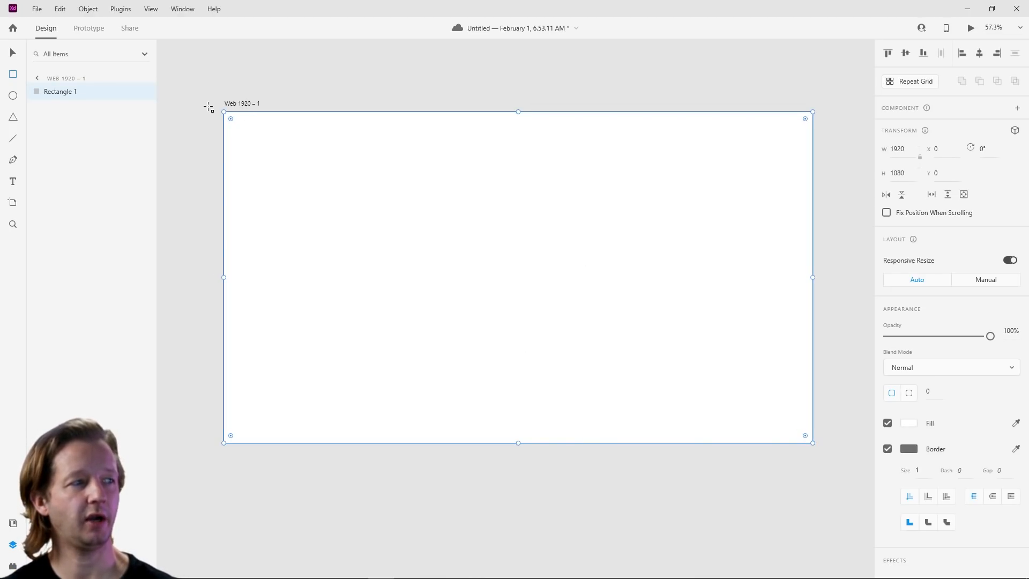
{"action": "left_click", "coordinate": [13, 52]}
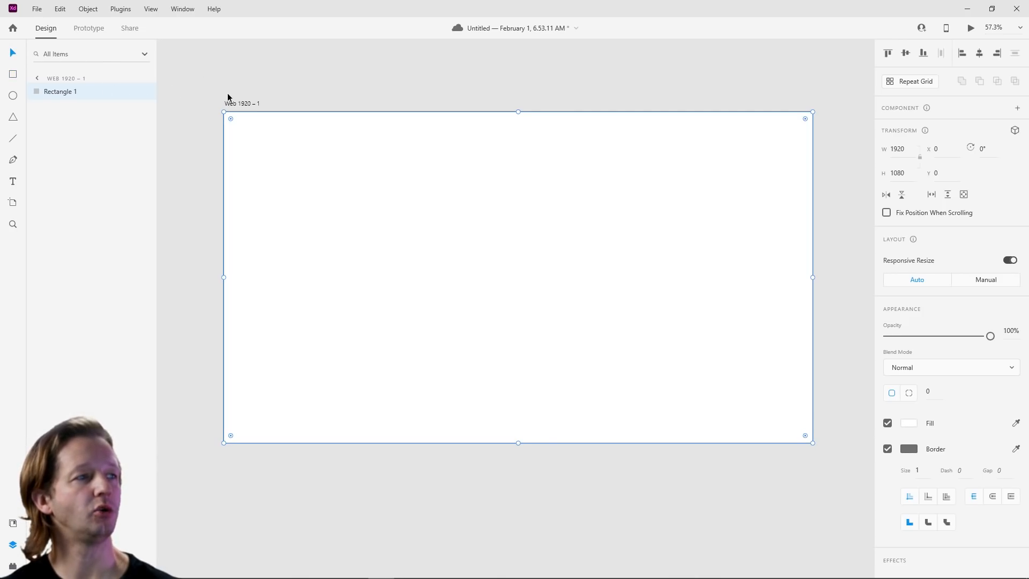
Step: Move the rectangle partly off the artboard to about X 850, Y 804, and move it back to X 0, Y 0
{"action": "left_click", "coordinate": [238, 103]}
{"action": "left_click", "coordinate": [321, 173]}
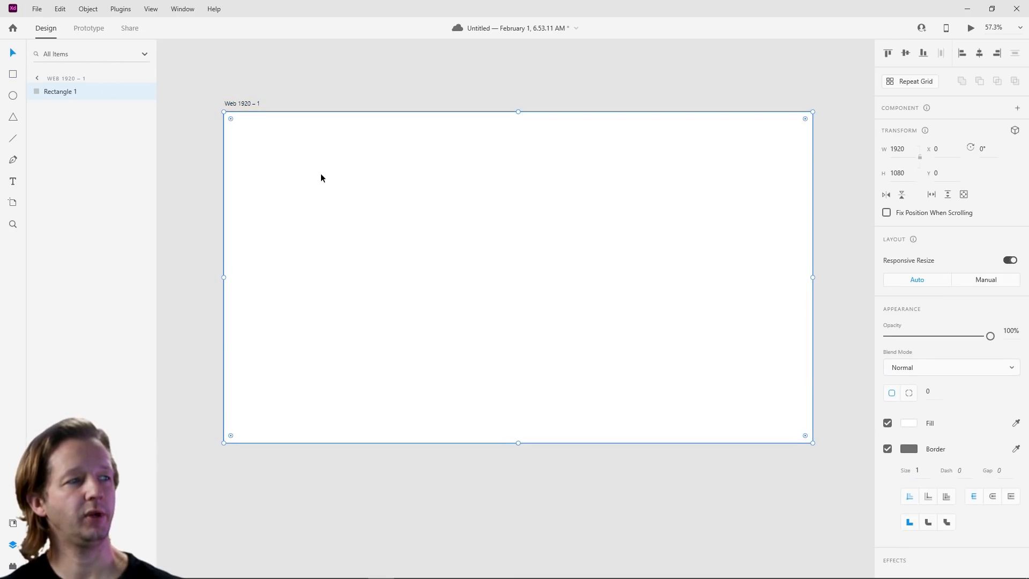
{"action": "left_click_drag", "start_coordinate": [323, 179], "coordinate": [582, 425]}
{"action": "left_click", "coordinate": [240, 103]}
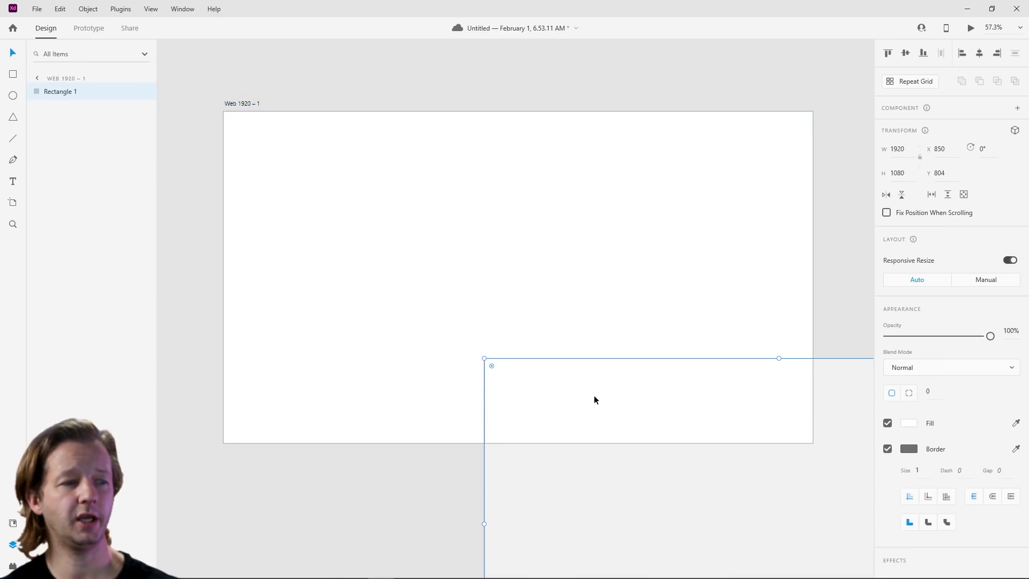
{"action": "left_click_drag", "start_coordinate": [594, 395], "coordinate": [339, 153]}
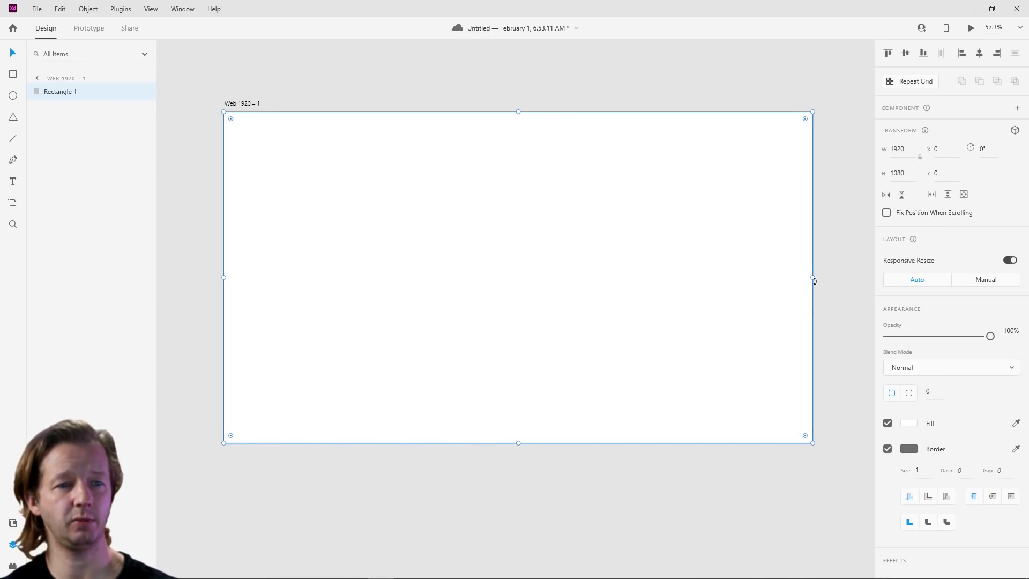
{"action": "mouse_move", "coordinate": [813, 278]}
{"action": "left_mouse_down"}
{"action": "mouse_move", "coordinate": [685, 269]}
{"action": "mouse_move", "coordinate": [813, 266]}
{"action": "left_mouse_up"}
{"action": "left_click", "coordinate": [835, 262]}
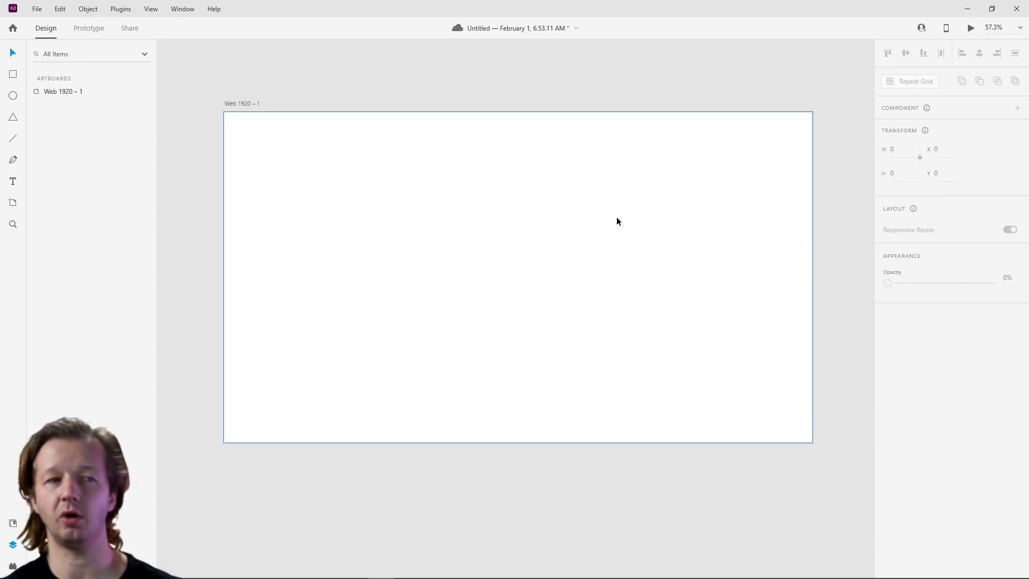
Step: Search the Creative Cloud Desktop plugin marketplace for "unsplash", install the Unsplash plugin and view its details before returning to the XD document
{"action": "left_click", "coordinate": [617, 217]}
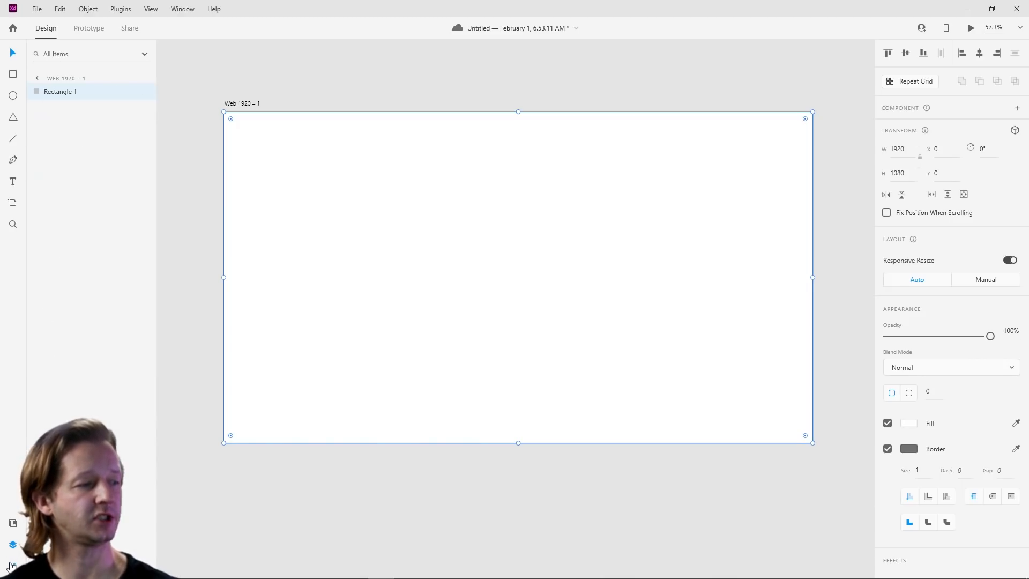
{"action": "left_click", "coordinate": [12, 567]}
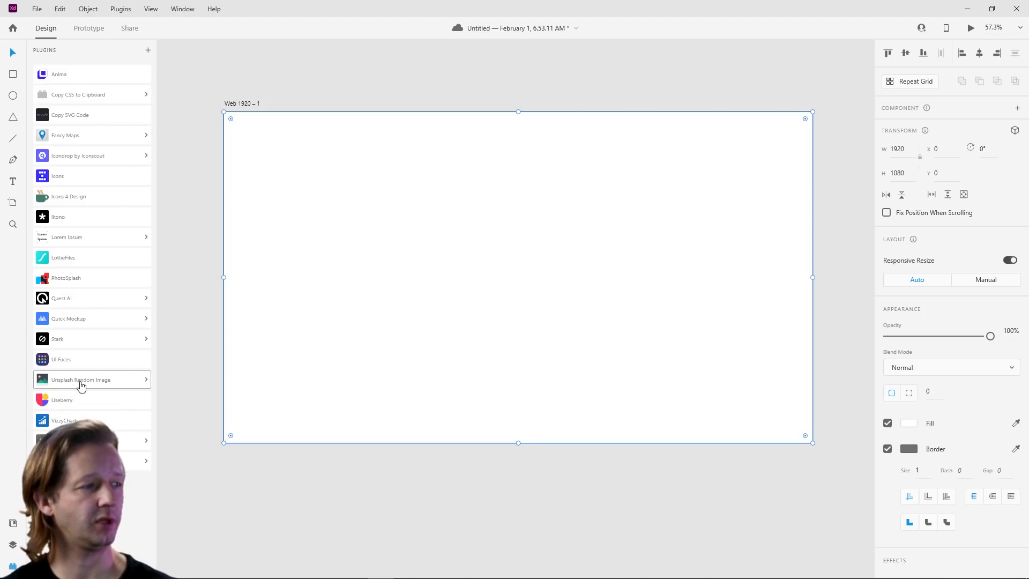
{"action": "left_click", "coordinate": [147, 51]}
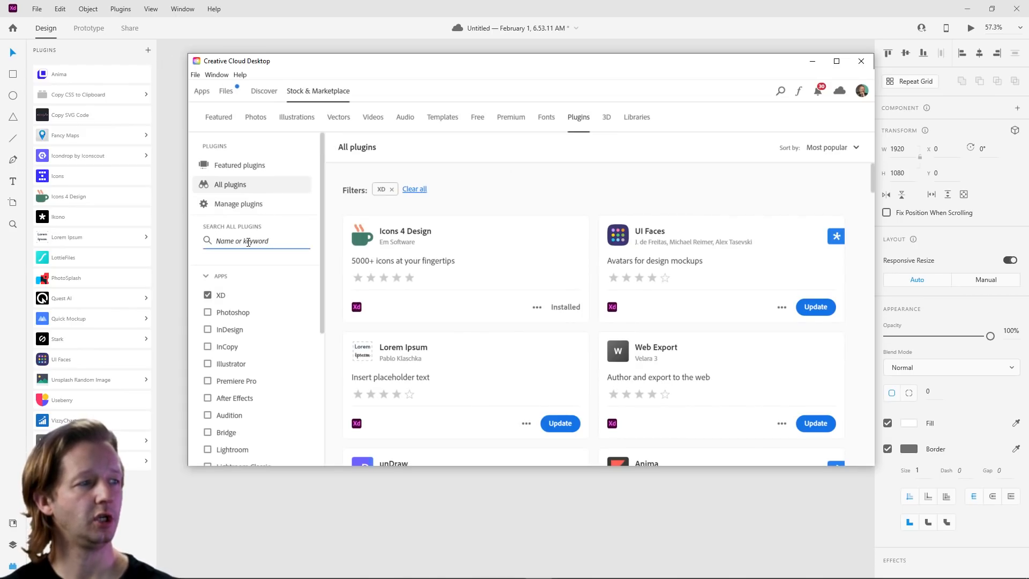
{"action": "type", "text": "unsplash"}
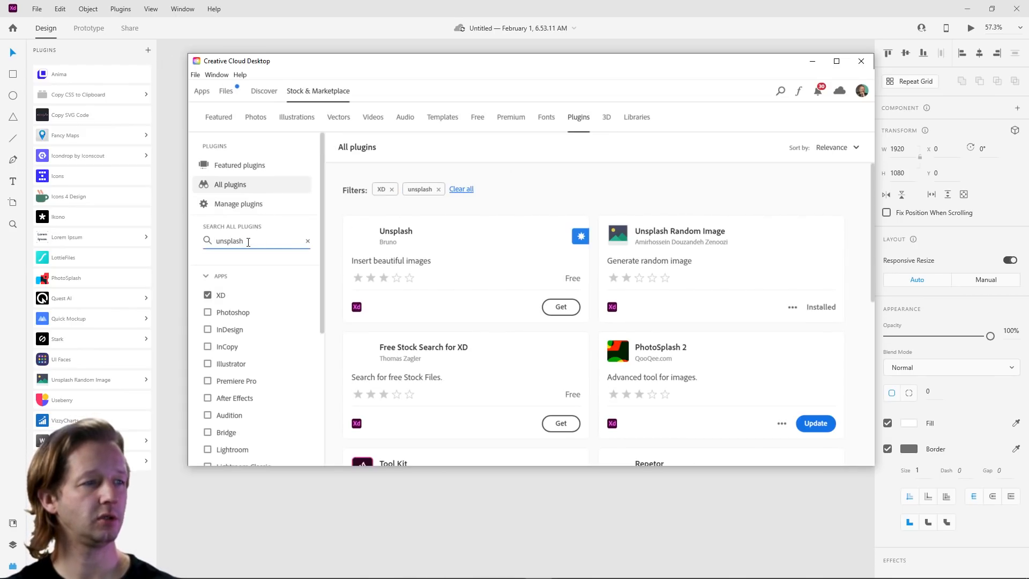
{"action": "left_click", "coordinate": [563, 310]}
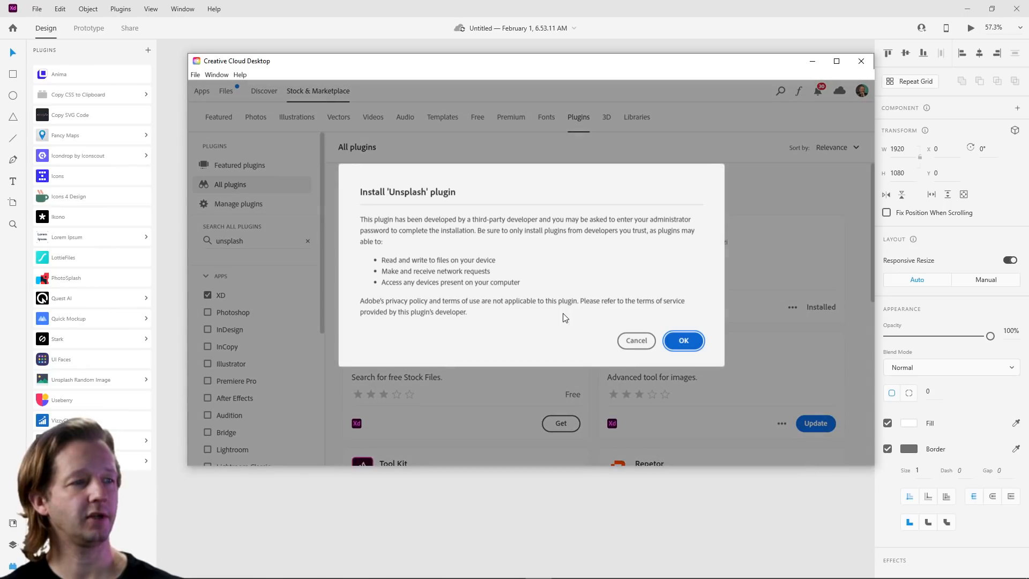
{"action": "left_click", "coordinate": [684, 342]}
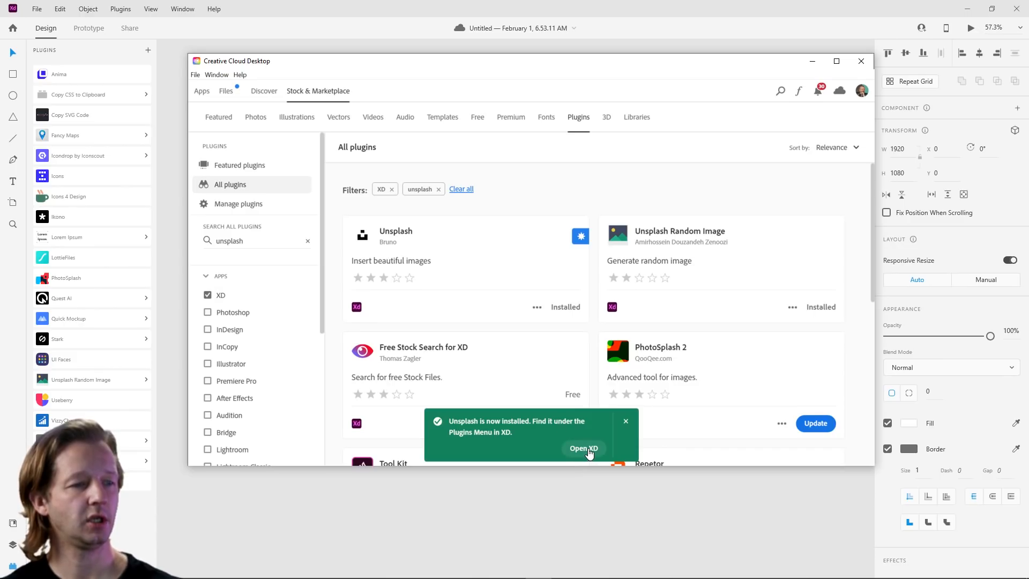
{"action": "left_click", "coordinate": [626, 422]}
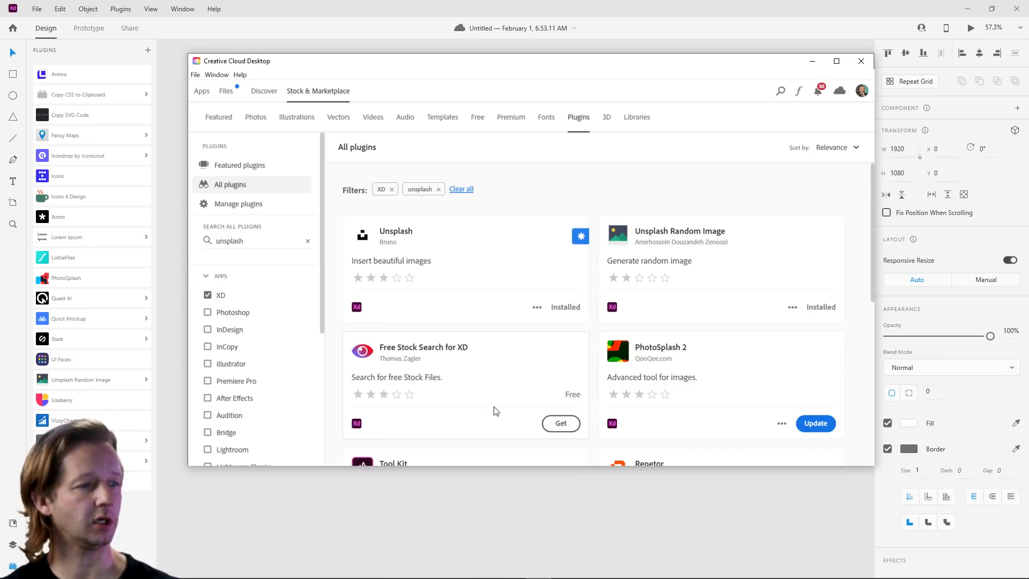
{"action": "left_click", "coordinate": [567, 271]}
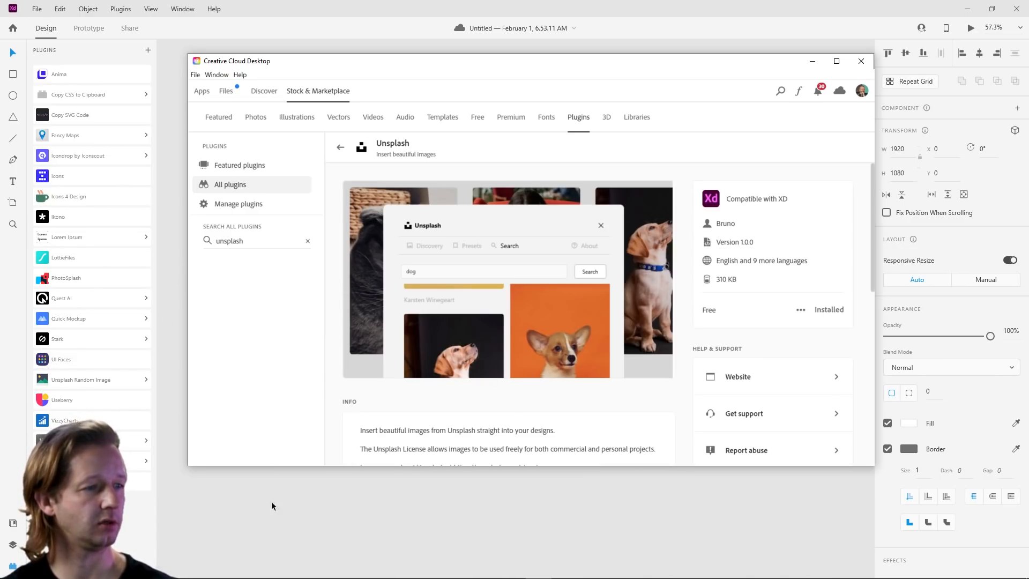
{"action": "left_click", "coordinate": [271, 500]}
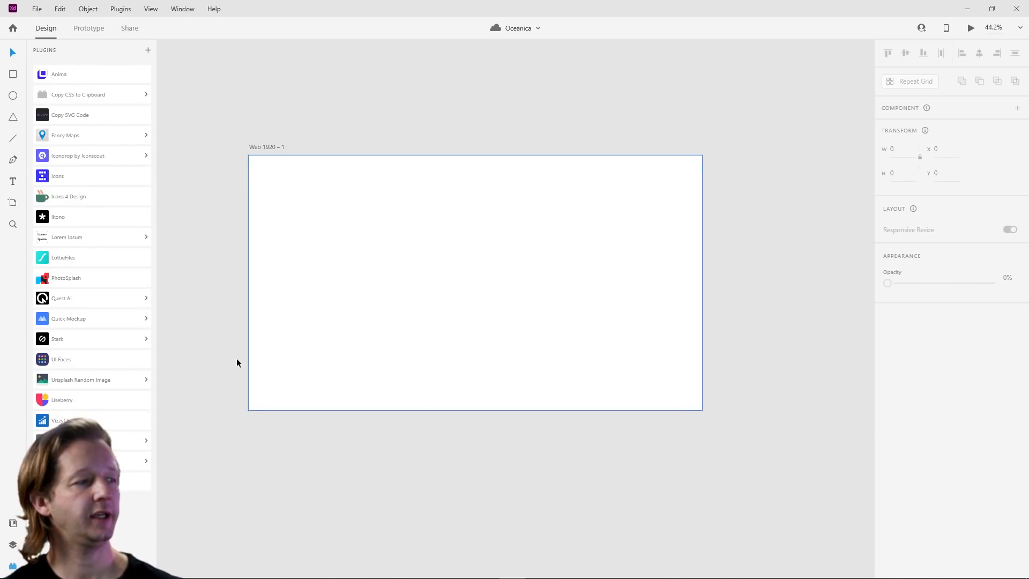
Step: Select the rectangle covering the artboard and search the Unsplash plugin for "dark water"
{"action": "left_click", "coordinate": [300, 209]}
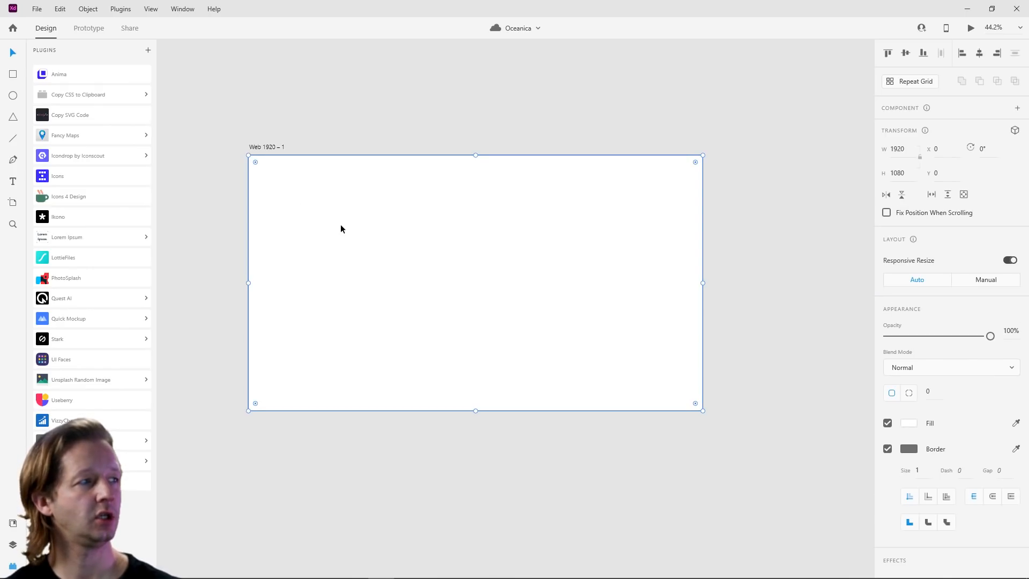
{"action": "left_click", "coordinate": [13, 544]}
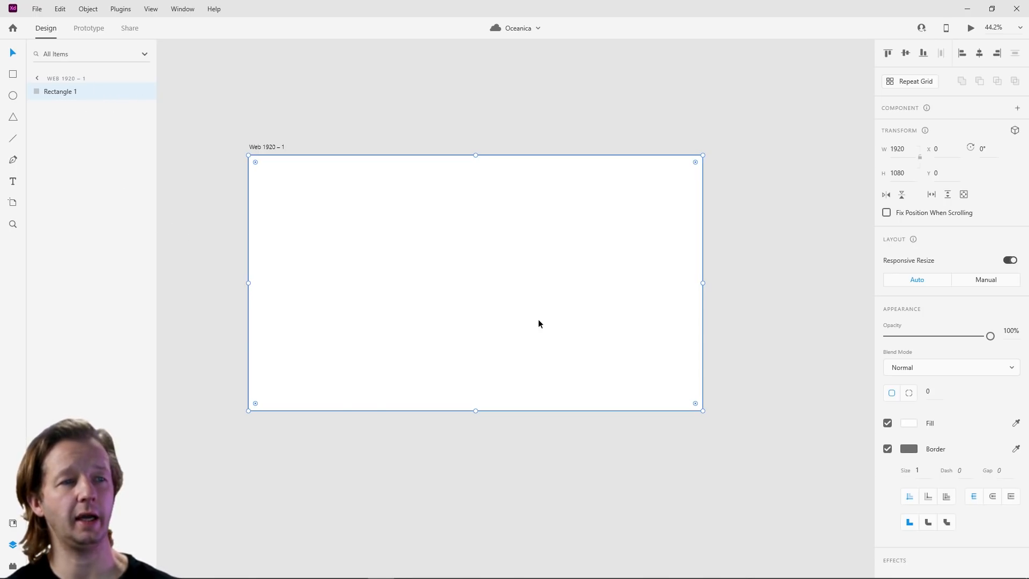
{"action": "left_click", "coordinate": [11, 566]}
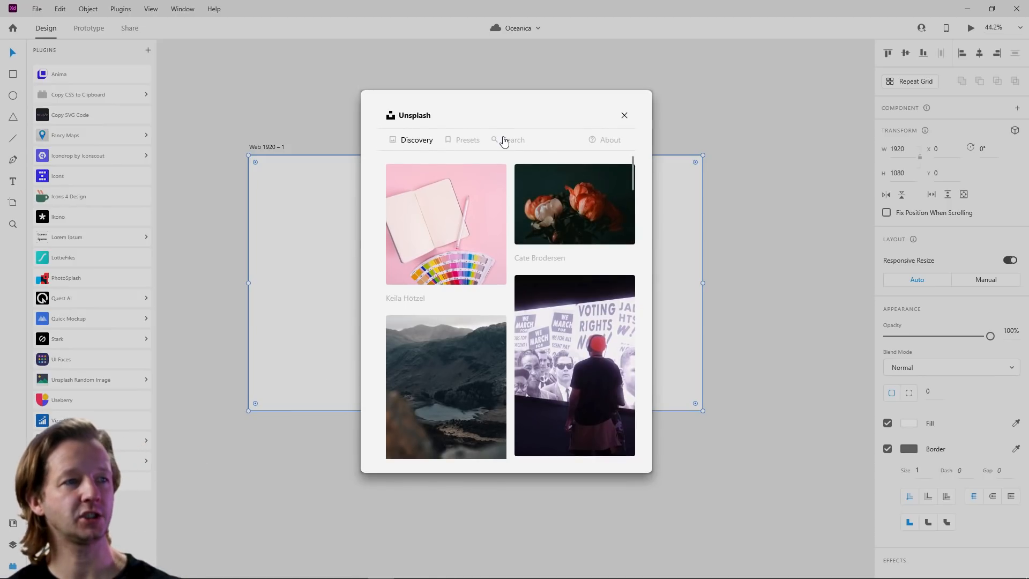
{"action": "left_click", "coordinate": [515, 141]}
{"action": "left_click", "coordinate": [510, 165]}
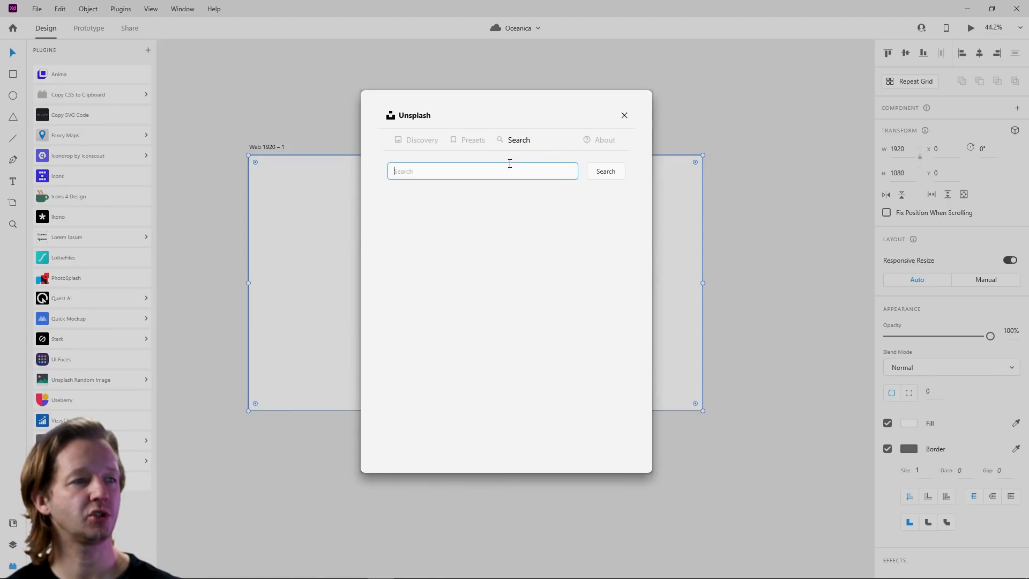
{"action": "type", "text": "dark water"}
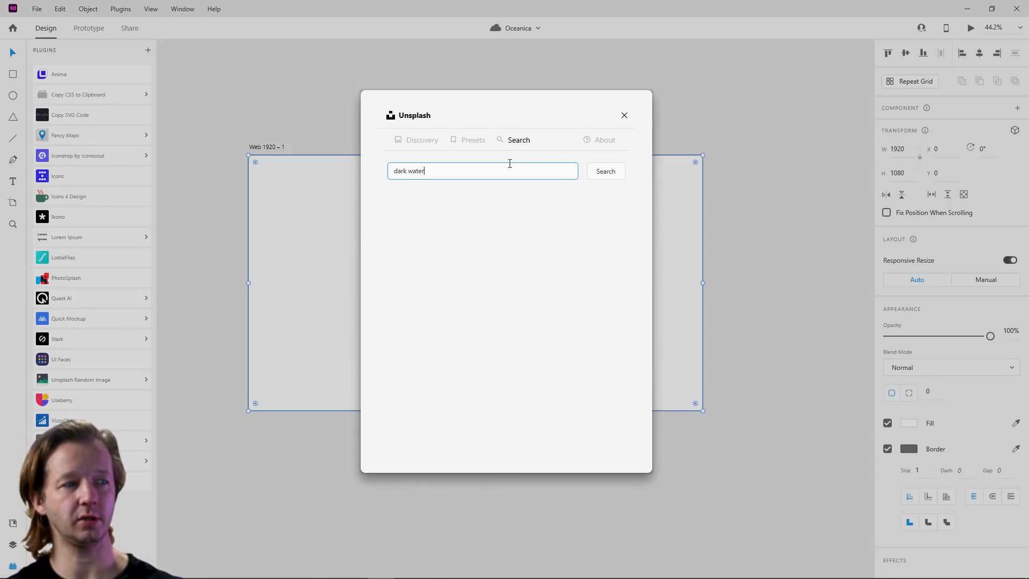
{"action": "left_click", "coordinate": [614, 177]}
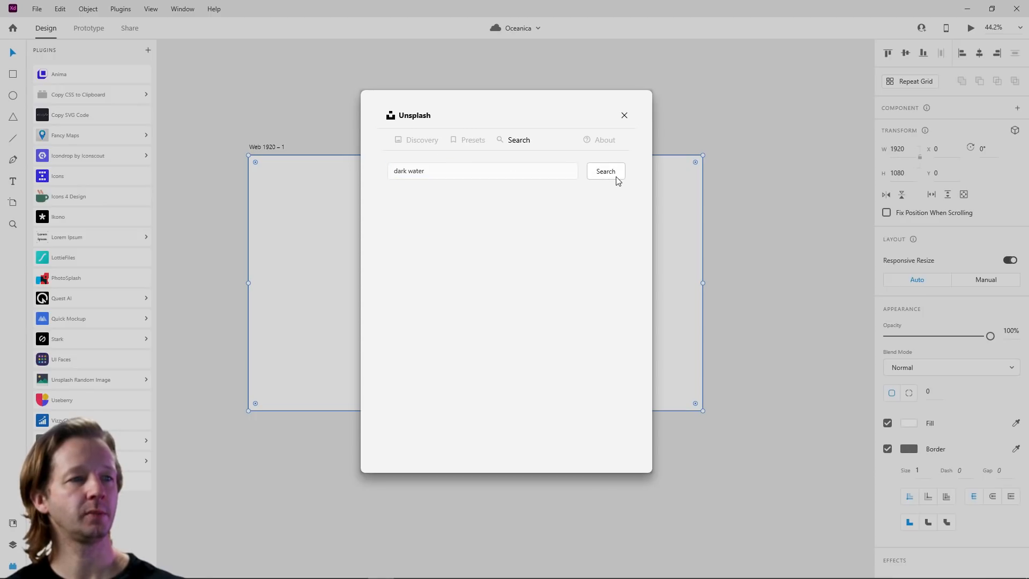
Step: Fill the rectangle with the Unsplash photo of a white wave crest on dark blue water and close the plugin
{"action": "scroll", "coordinate": [576, 321], "scroll_direction": "down", "scroll_amount": 5}
{"action": "scroll", "coordinate": [581, 310], "scroll_direction": "down", "scroll_amount": 3}
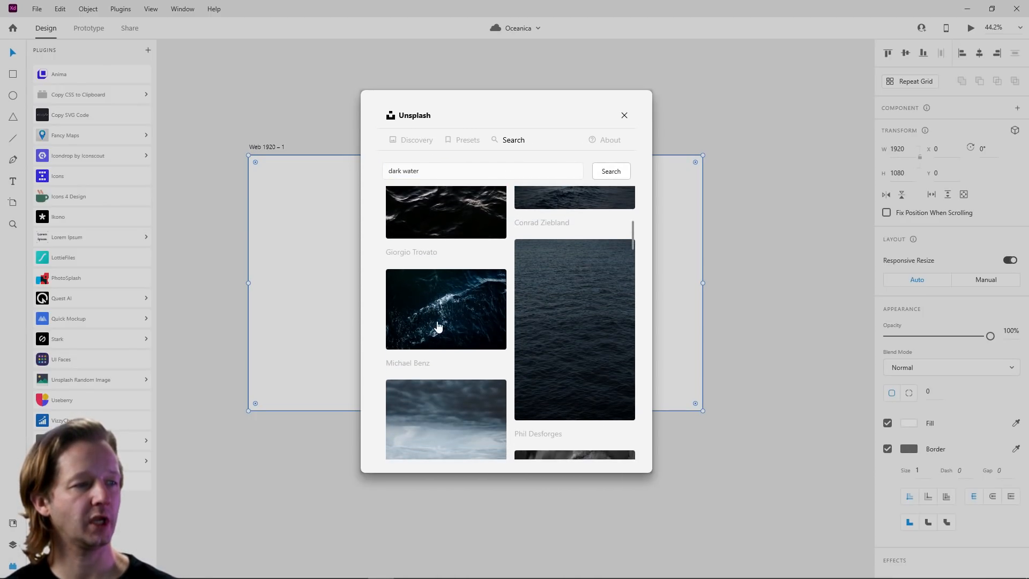
{"action": "left_click", "coordinate": [438, 323]}
{"action": "scroll", "coordinate": [449, 239], "scroll_direction": "down", "scroll_amount": 3}
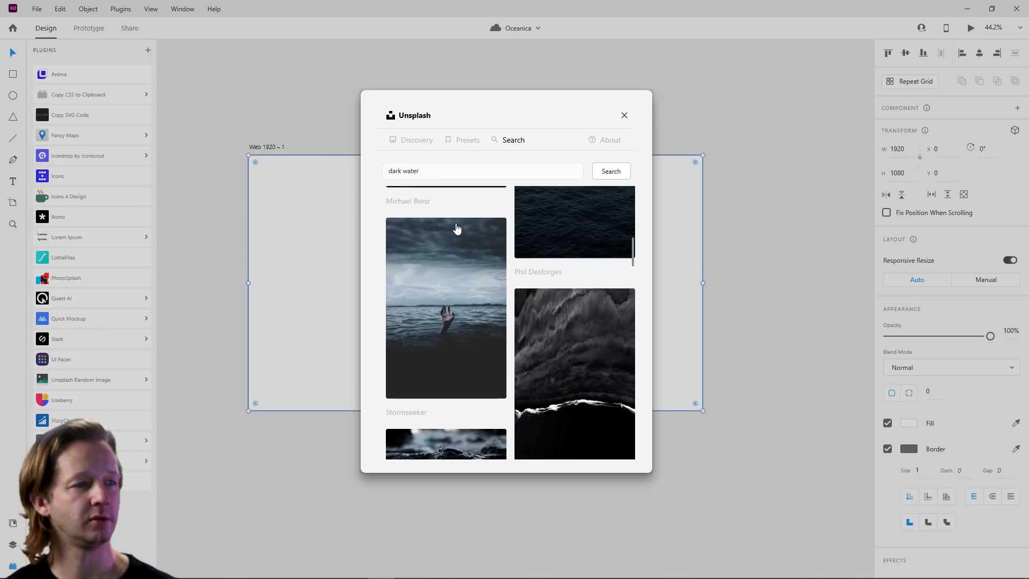
{"action": "scroll", "coordinate": [455, 233], "scroll_direction": "up", "scroll_amount": 3}
{"action": "left_click", "coordinate": [624, 116]}
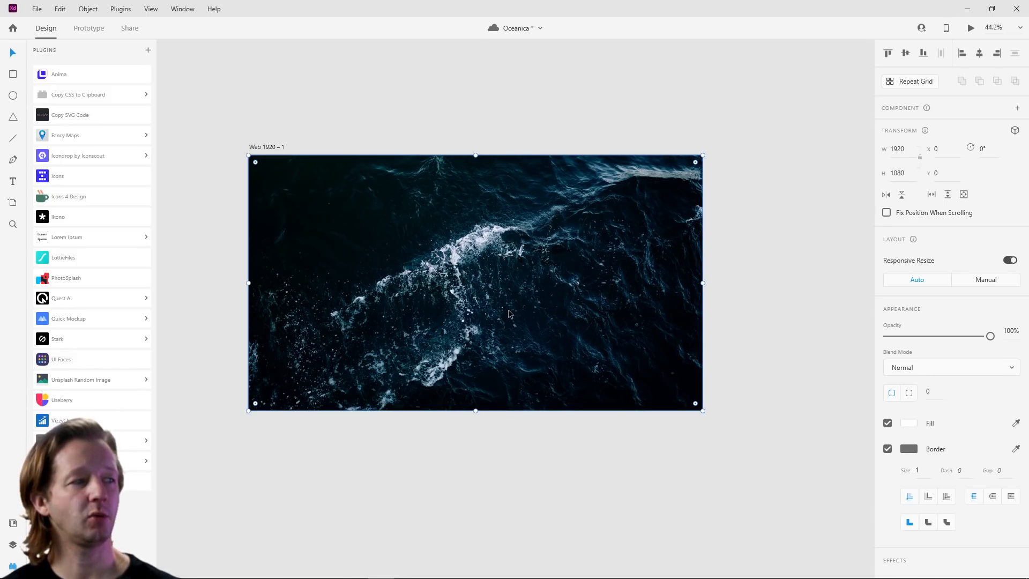
Step: Display the layers, try moving the image rectangle to about X 469, Y 272, and undo the move
{"action": "left_click", "coordinate": [11, 547]}
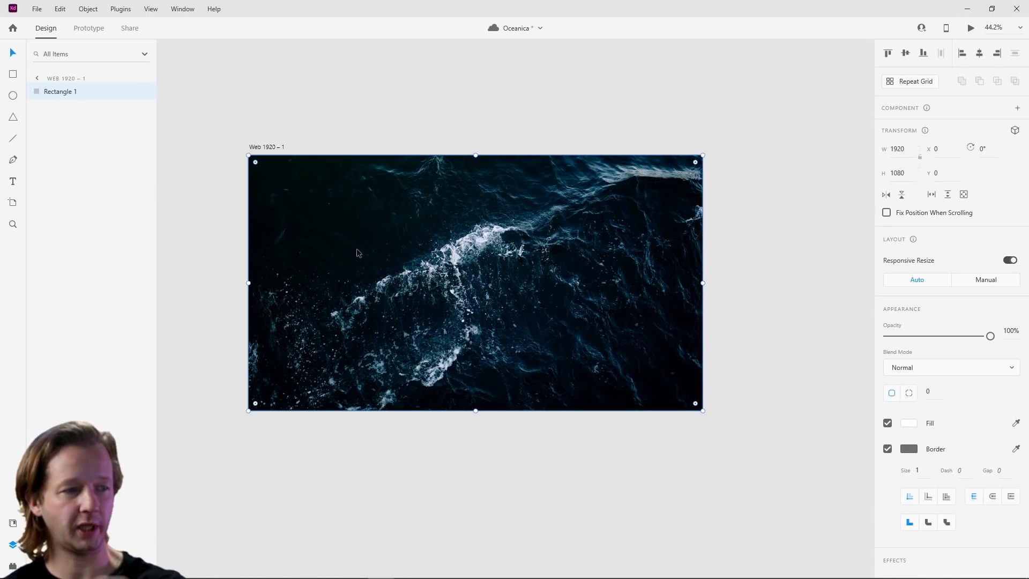
{"action": "left_click_drag", "start_coordinate": [398, 265], "coordinate": [455, 318]}
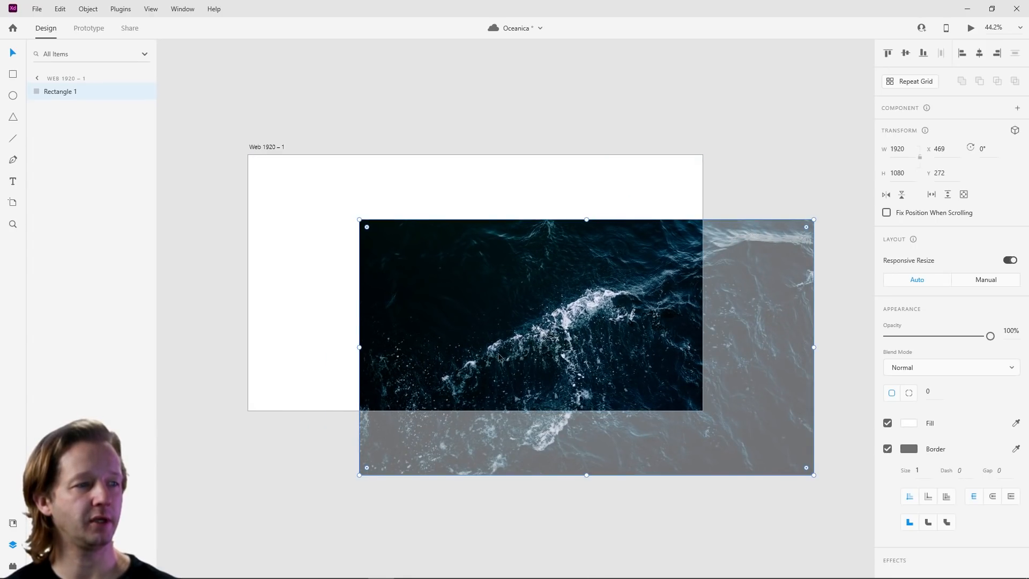
{"action": "key", "text": "ctrl+z"}
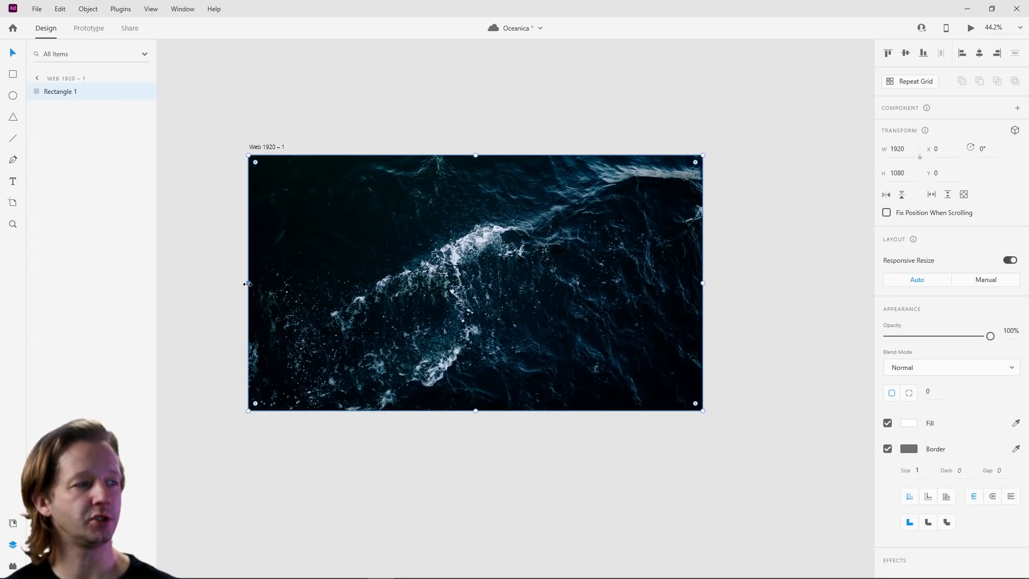
Step: Try shrinking the image rectangle to about 983 by 528 at the artboard's lower-right corner, and undo both resizes
{"action": "left_click_drag", "start_coordinate": [248, 284], "coordinate": [470, 287]}
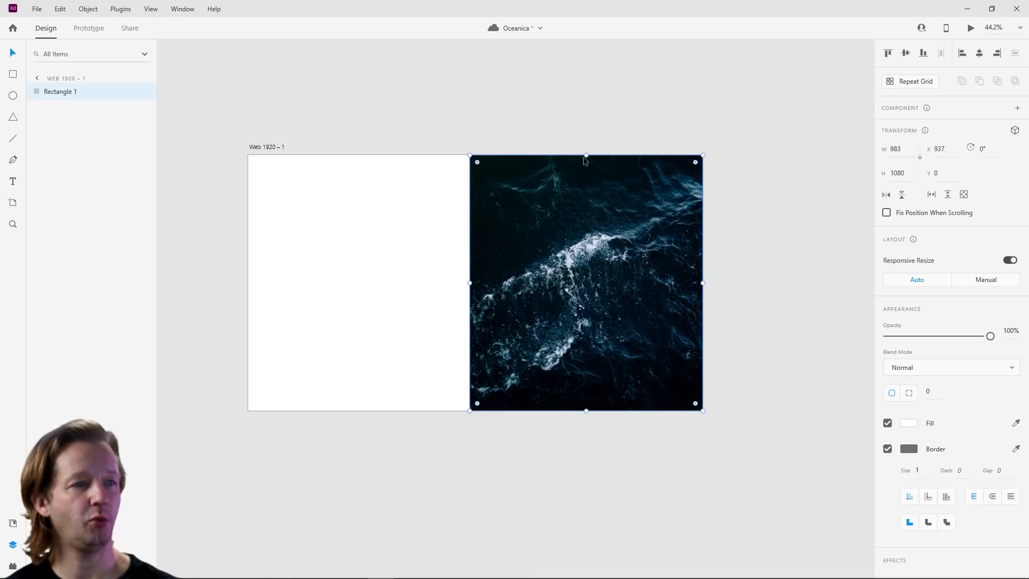
{"action": "left_click_drag", "start_coordinate": [584, 160], "coordinate": [578, 288]}
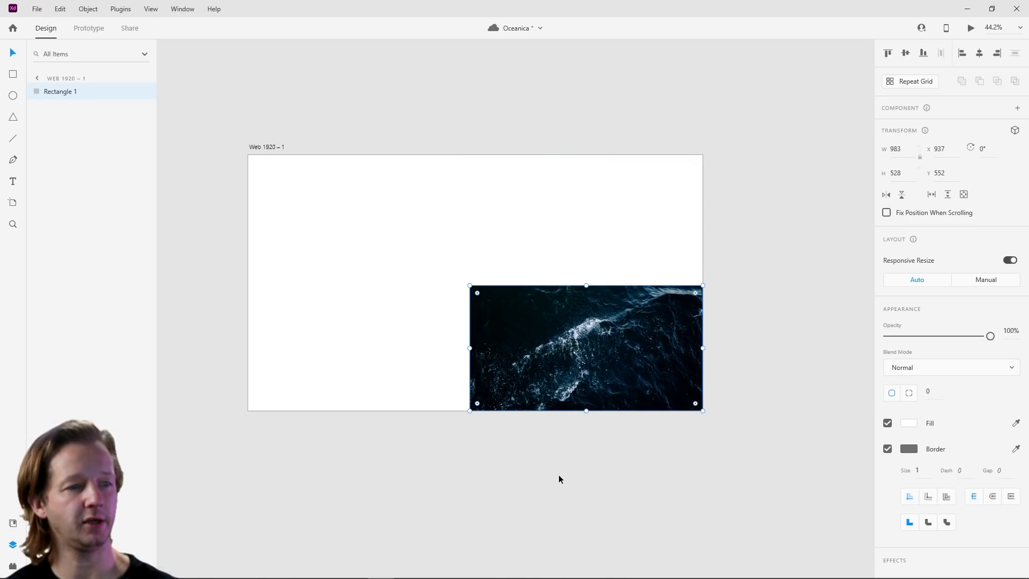
{"action": "left_click", "coordinate": [559, 475]}
{"action": "left_click", "coordinate": [556, 365]}
{"action": "key", "text": "ctrl+z"}
{"action": "key", "text": "ctrl+z"}
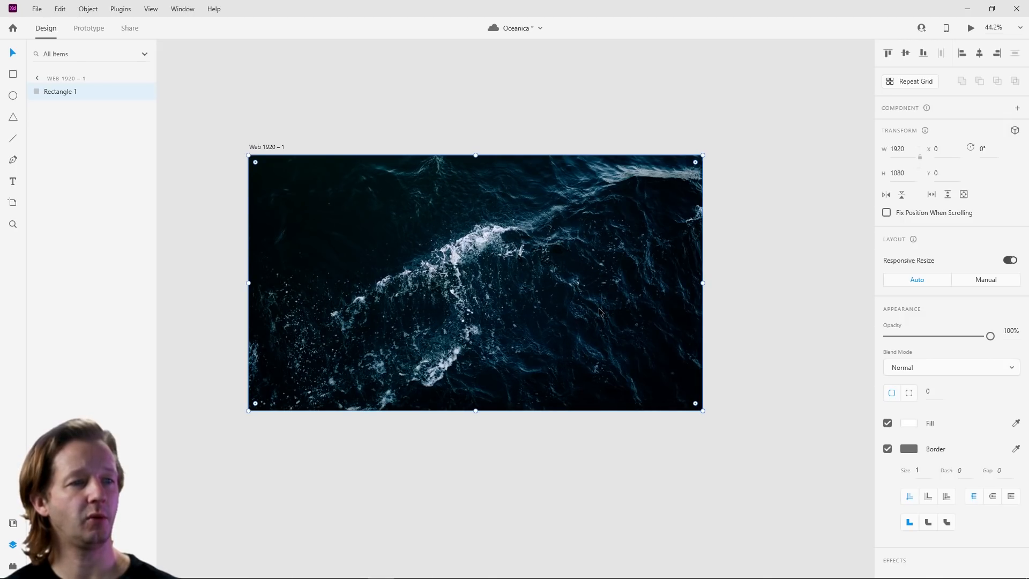
Step: Enlarge the water photo inside its rectangle and shift it down and right, keeping the artboard fully covered, and deselect it
{"action": "double_click", "coordinate": [536, 301]}
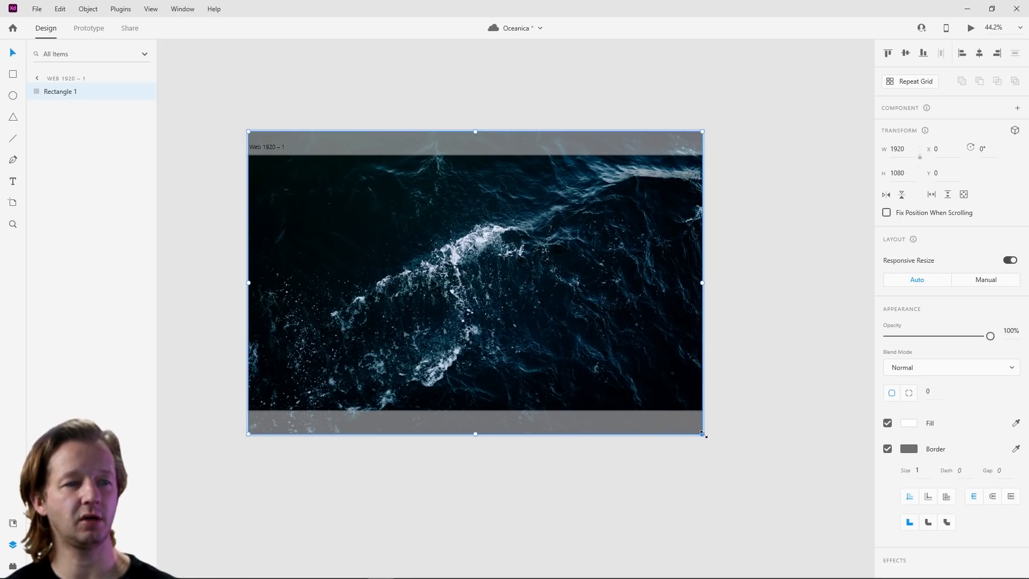
{"action": "left_click_drag", "start_coordinate": [703, 435], "coordinate": [758, 520]}
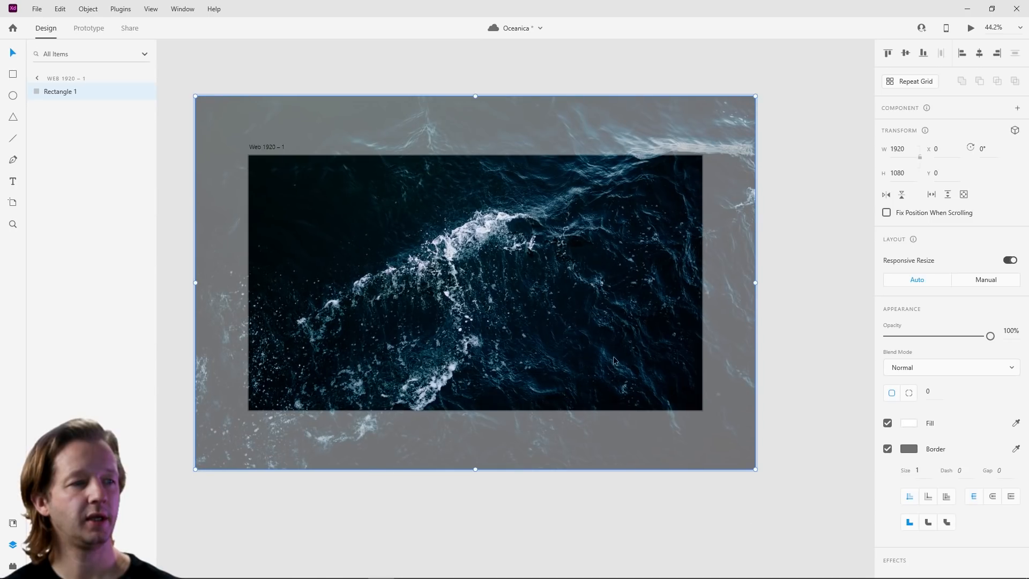
{"action": "left_click_drag", "start_coordinate": [615, 361], "coordinate": [649, 395]}
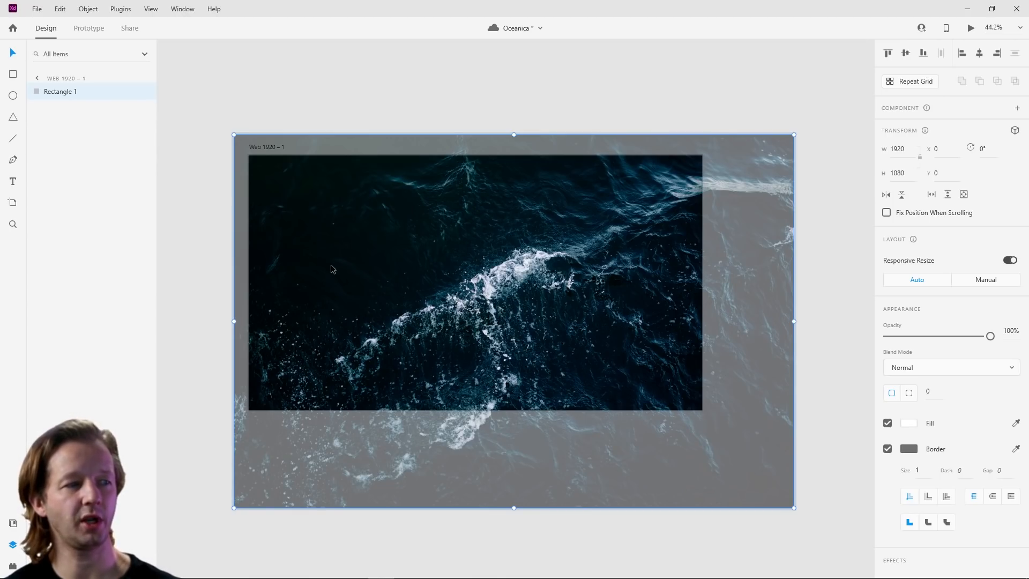
{"action": "left_click_drag", "start_coordinate": [496, 234], "coordinate": [502, 243]}
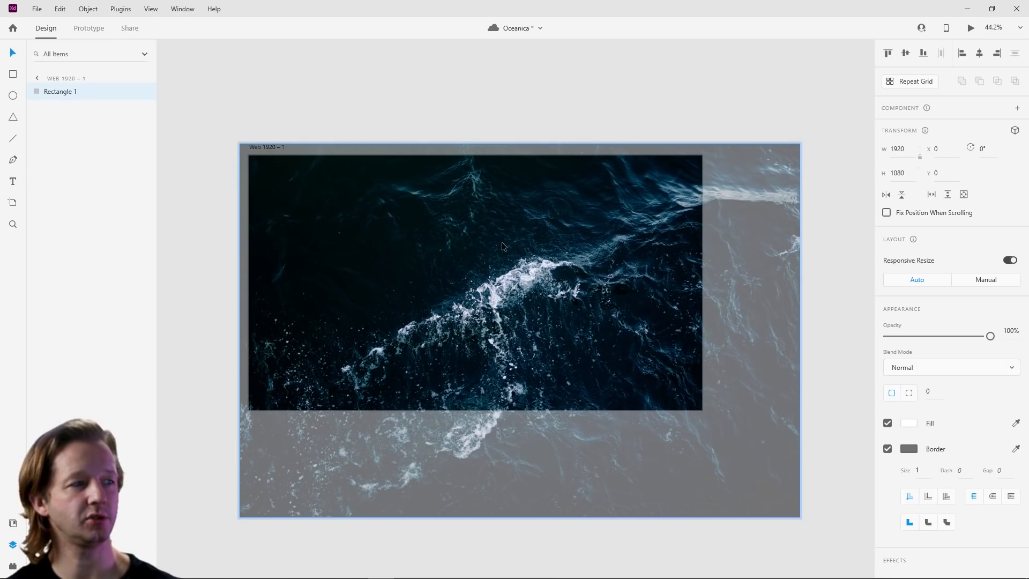
{"action": "left_click", "coordinate": [444, 101]}
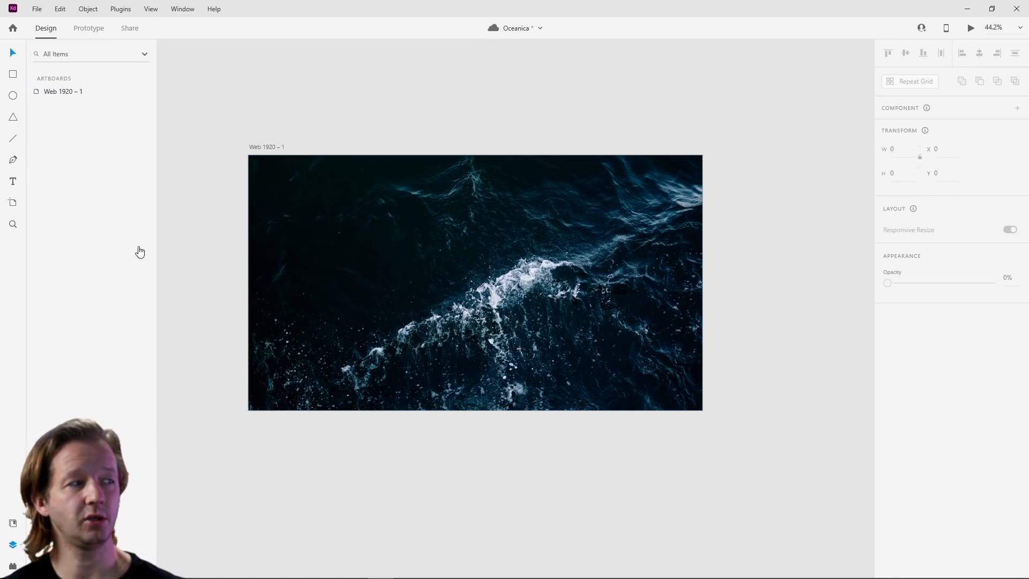
Step: Draw a small ellipse about 102 by 18 on the pasteboard above the artboard and delete it
{"action": "left_click", "coordinate": [13, 101]}
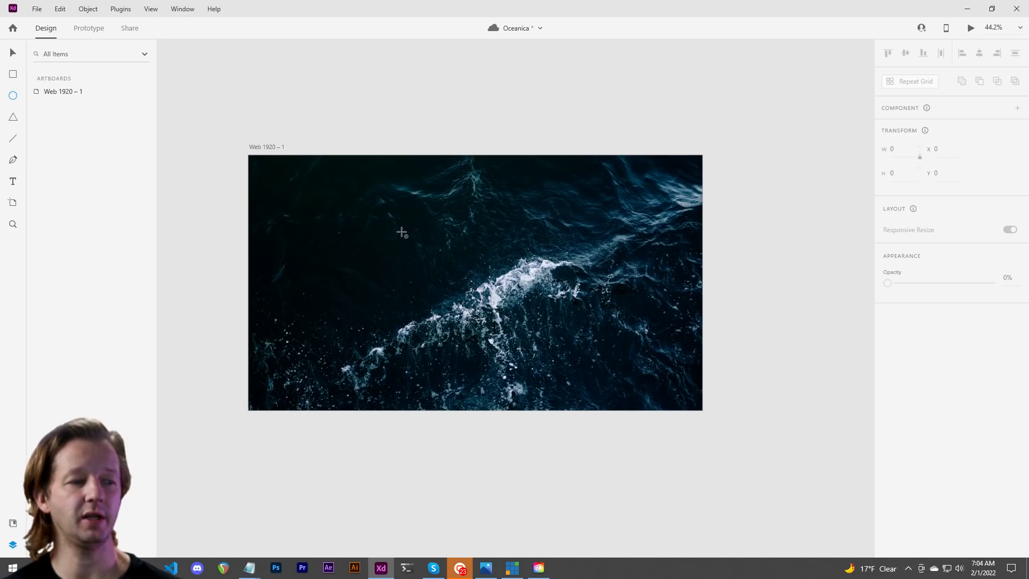
{"action": "left_click_drag", "start_coordinate": [304, 97], "coordinate": [328, 102]}
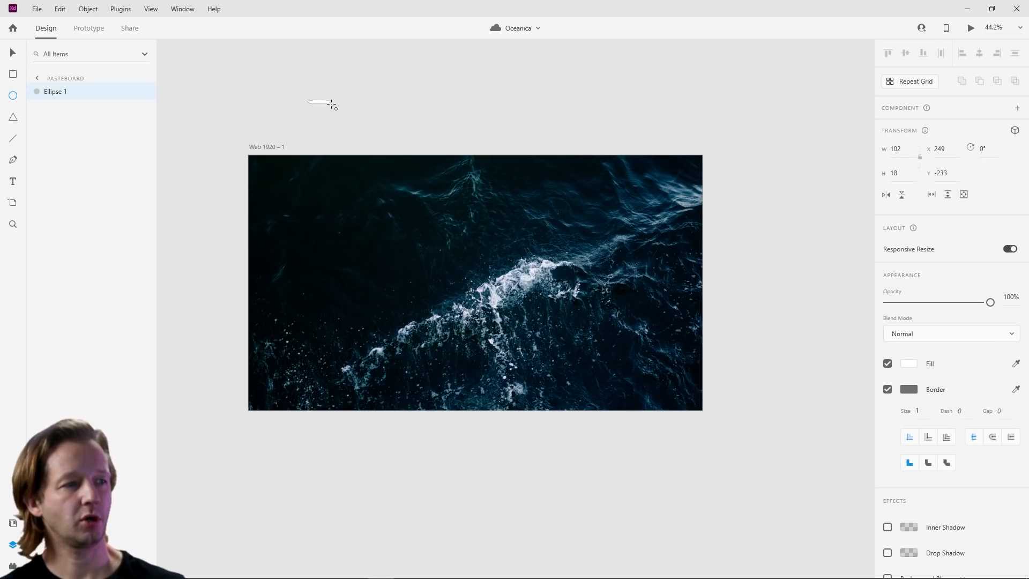
{"action": "left_click", "coordinate": [13, 52]}
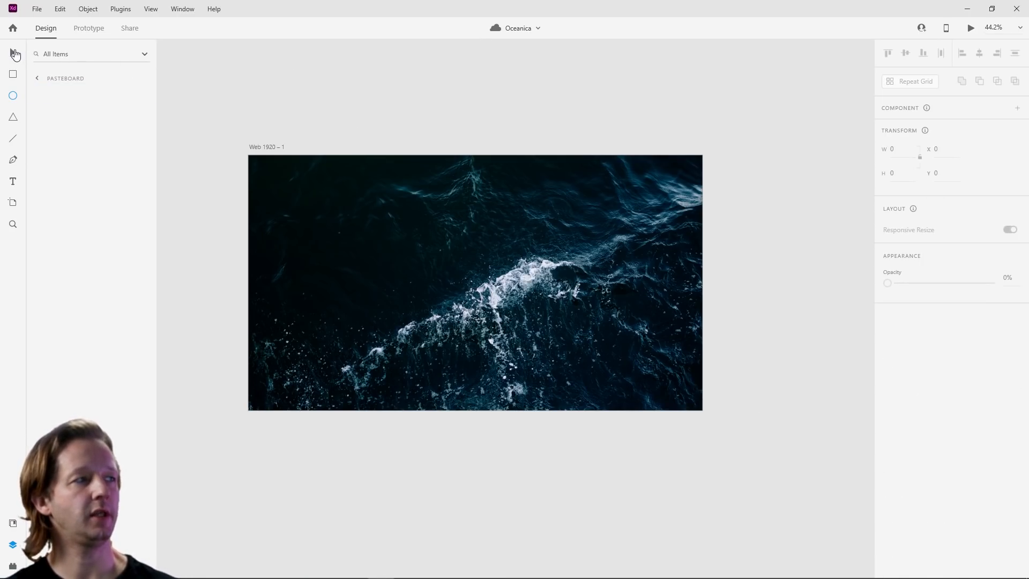
{"action": "key", "text": "Delete"}
Step: Add the text "Ocianica" near the artboard's upper-left area, at about X 308, Y 32
{"action": "scroll", "coordinate": [343, 193], "scroll_direction": "up", "scroll_amount": 1}
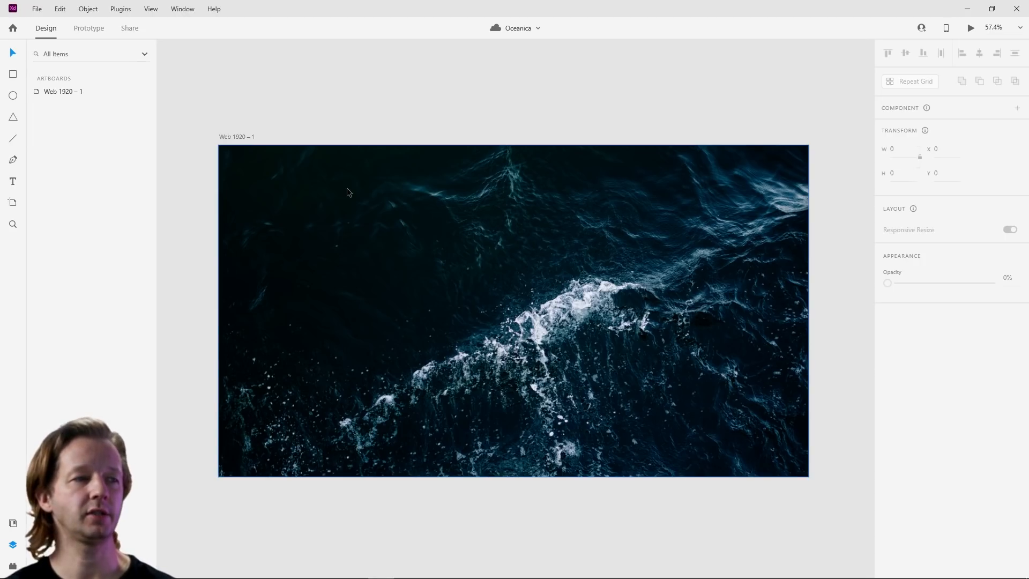
{"action": "left_click_drag", "start_coordinate": [472, 196], "coordinate": [465, 186]}
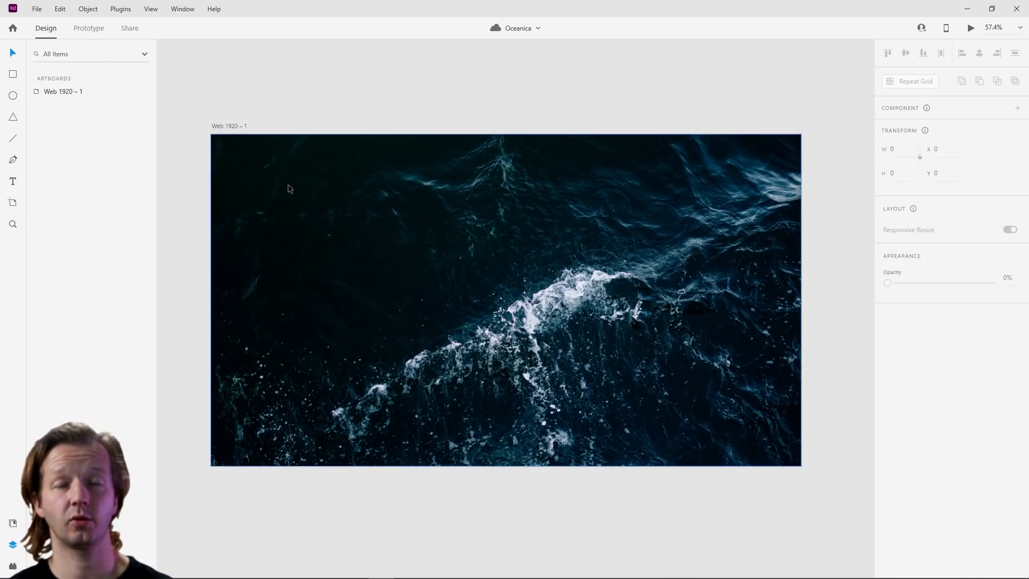
{"action": "scroll", "coordinate": [287, 184], "scroll_direction": "up", "scroll_amount": 5}
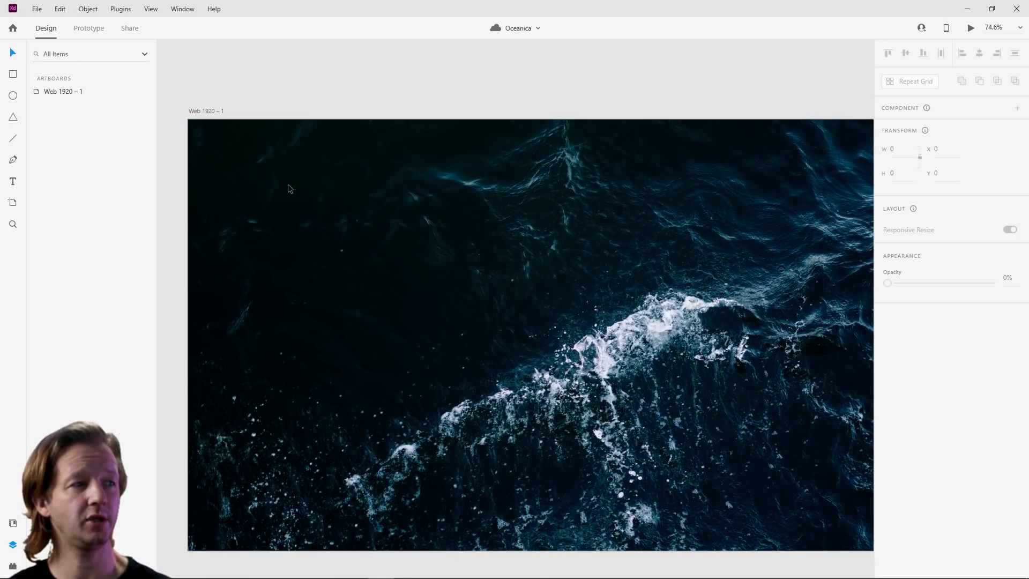
{"action": "scroll", "coordinate": [288, 185], "scroll_direction": "down", "scroll_amount": 2}
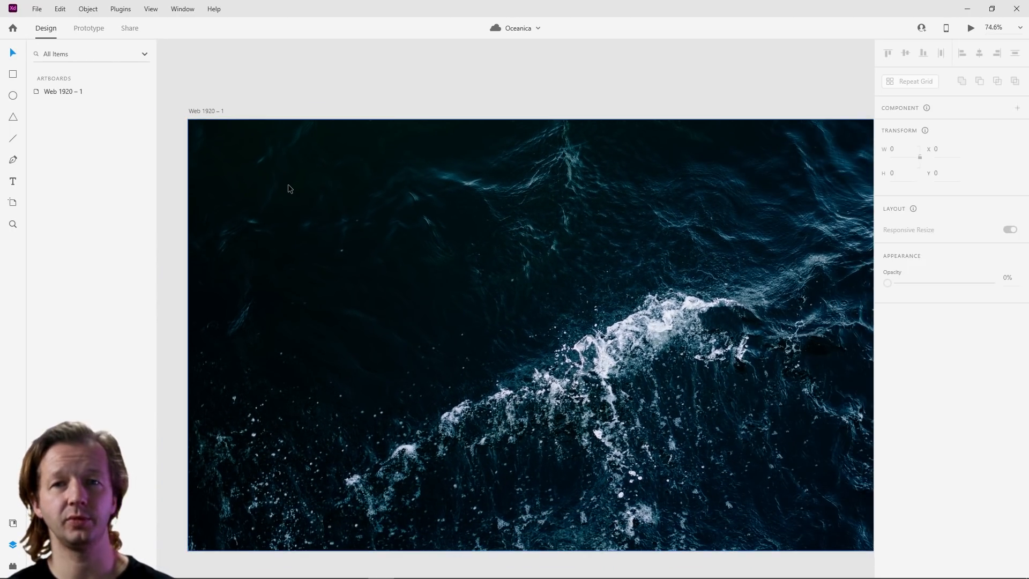
{"action": "left_click_drag", "start_coordinate": [287, 188], "coordinate": [326, 185]}
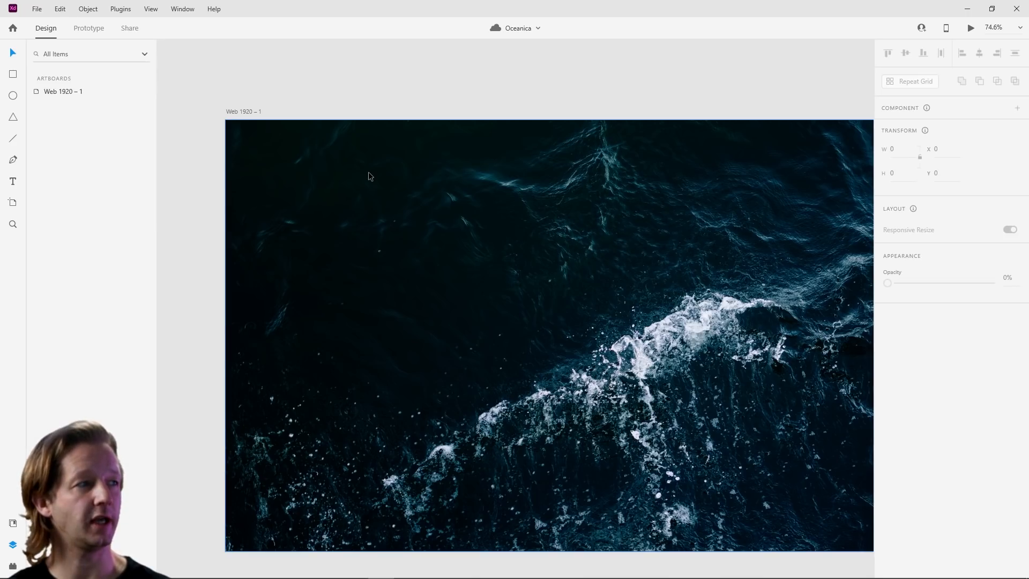
{"action": "scroll", "coordinate": [371, 170], "scroll_direction": "up", "scroll_amount": 4}
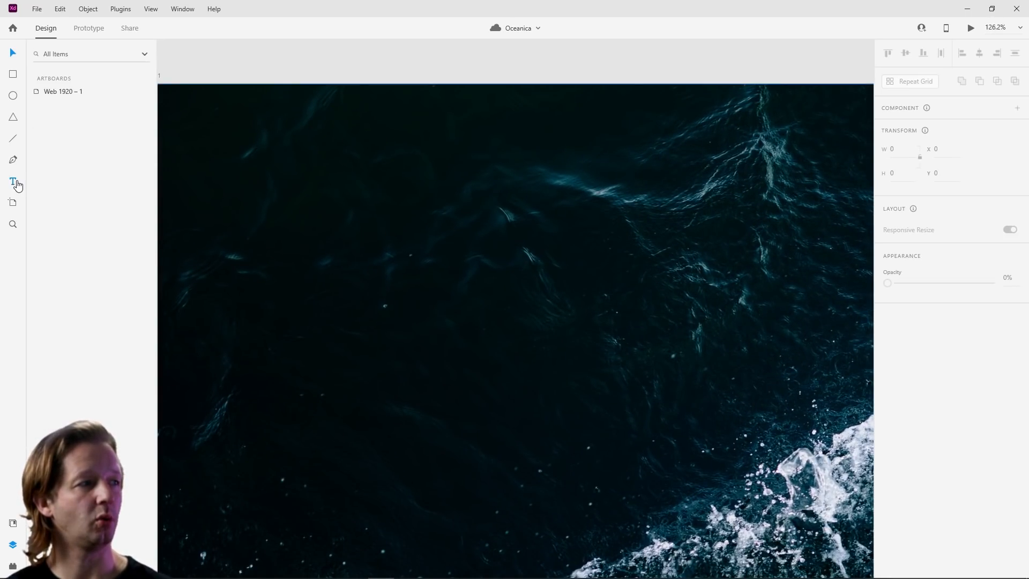
{"action": "left_click", "coordinate": [17, 185]}
{"action": "left_click", "coordinate": [333, 114]}
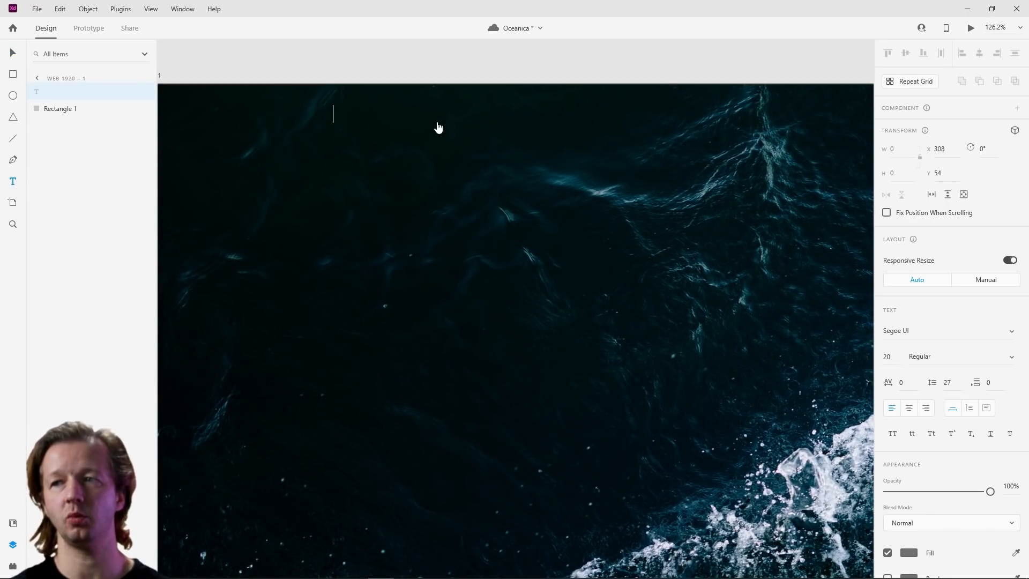
{"action": "type", "text": "Ocianica"}
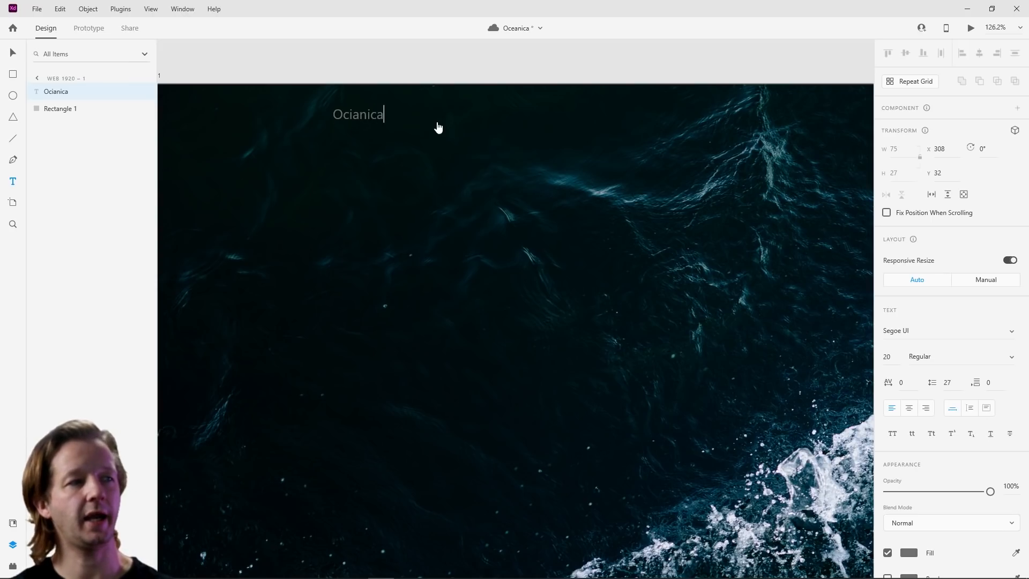
{"action": "key", "text": "Escape"}
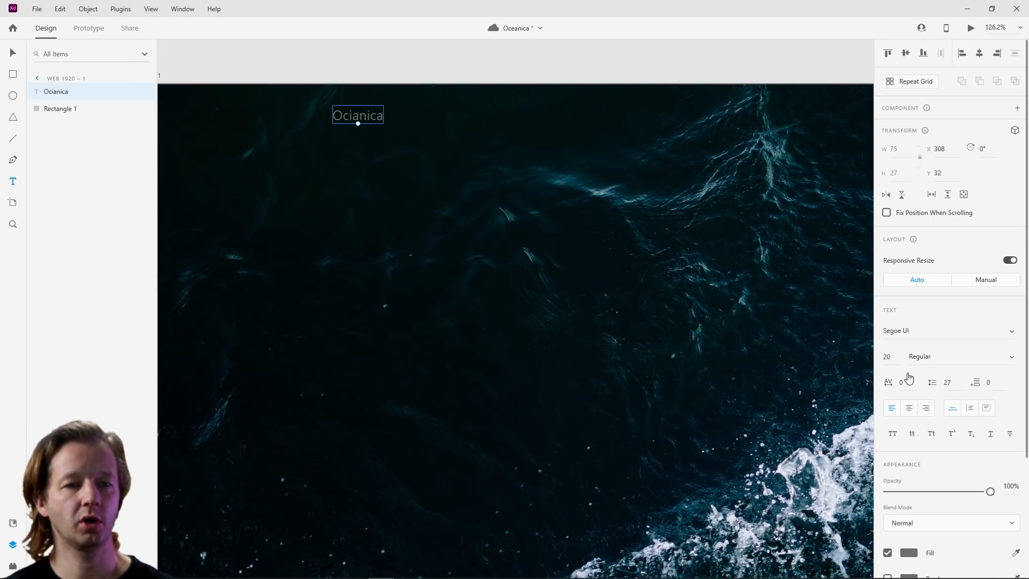
Step: Set the "Ocianica" text's fill to white (#FFFFFF) and view the colour format options, keeping Hex
{"action": "left_click", "coordinate": [909, 553]}
{"action": "left_click_drag", "start_coordinate": [789, 467], "coordinate": [737, 419]}
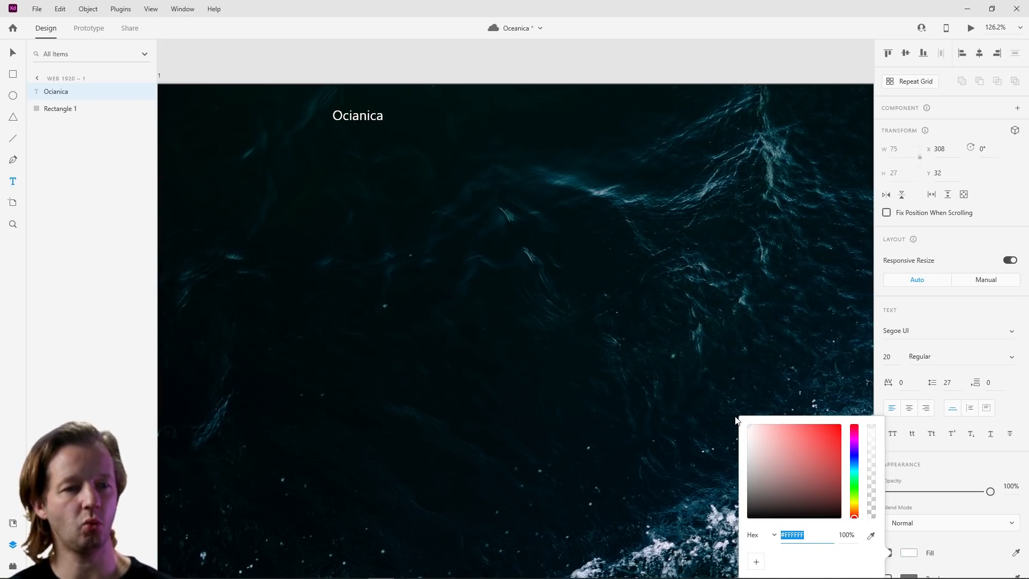
{"action": "left_click", "coordinate": [774, 538]}
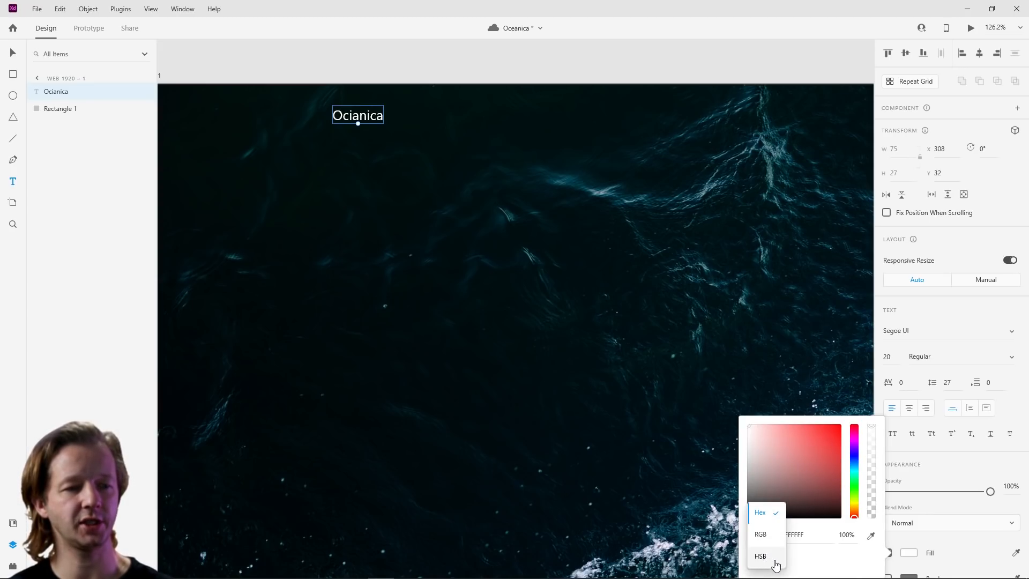
{"action": "left_click", "coordinate": [808, 538]}
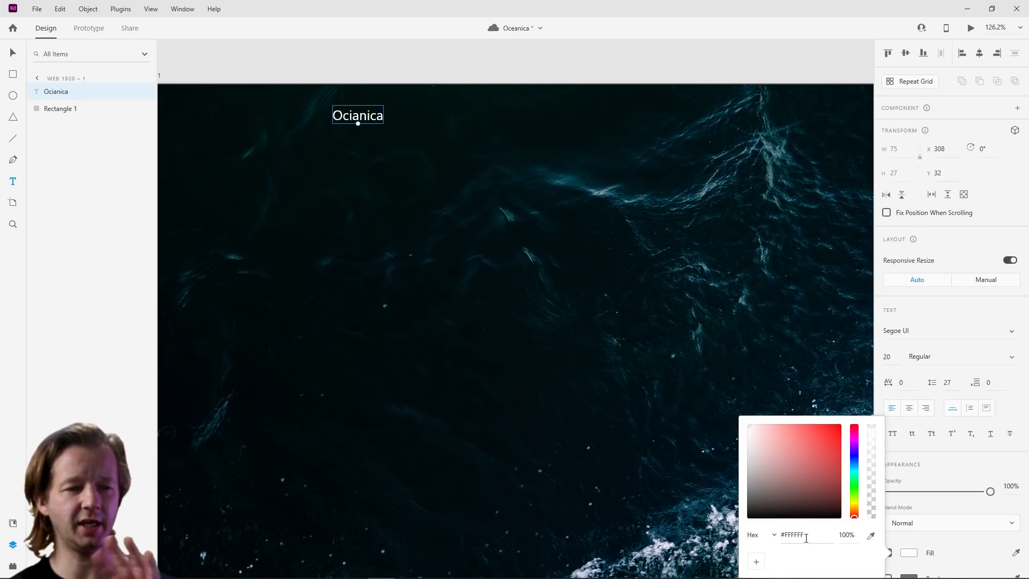
Step: Try the Active font on the "Ocianica" text
{"action": "left_click_drag", "start_coordinate": [751, 429], "coordinate": [727, 419]}
{"action": "left_click", "coordinate": [356, 115]}
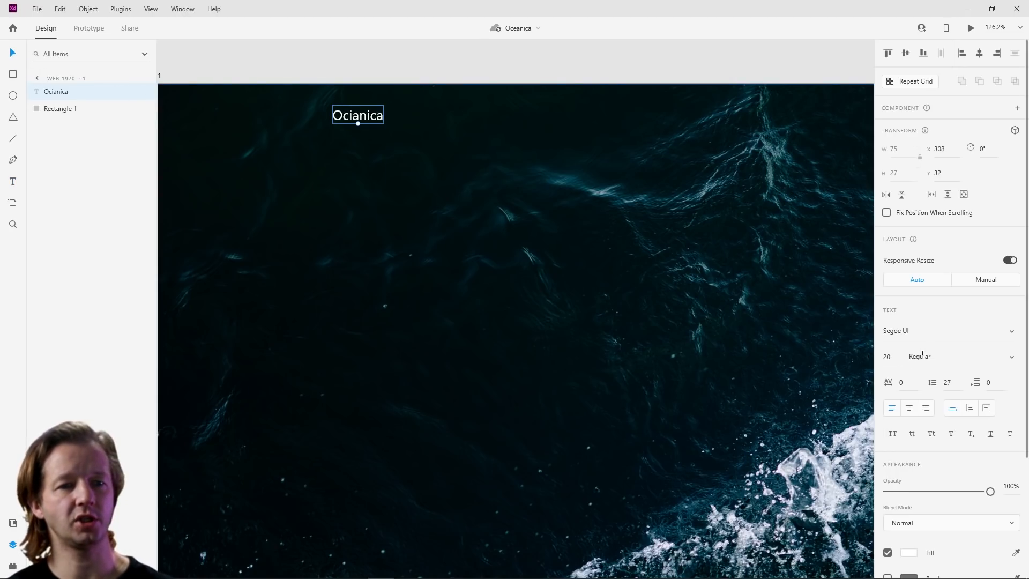
{"action": "left_click", "coordinate": [927, 333]}
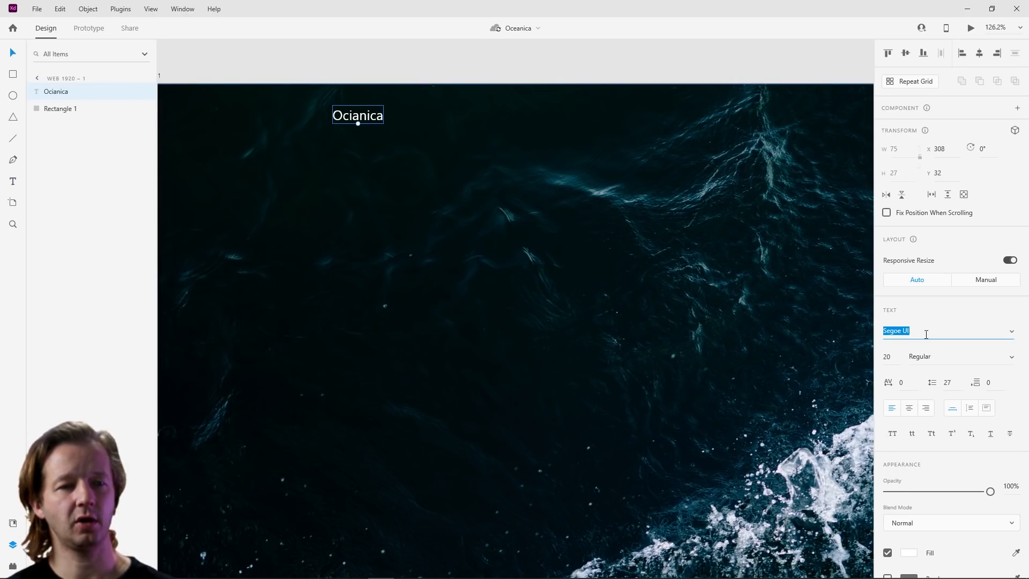
{"action": "key", "text": "Return"}
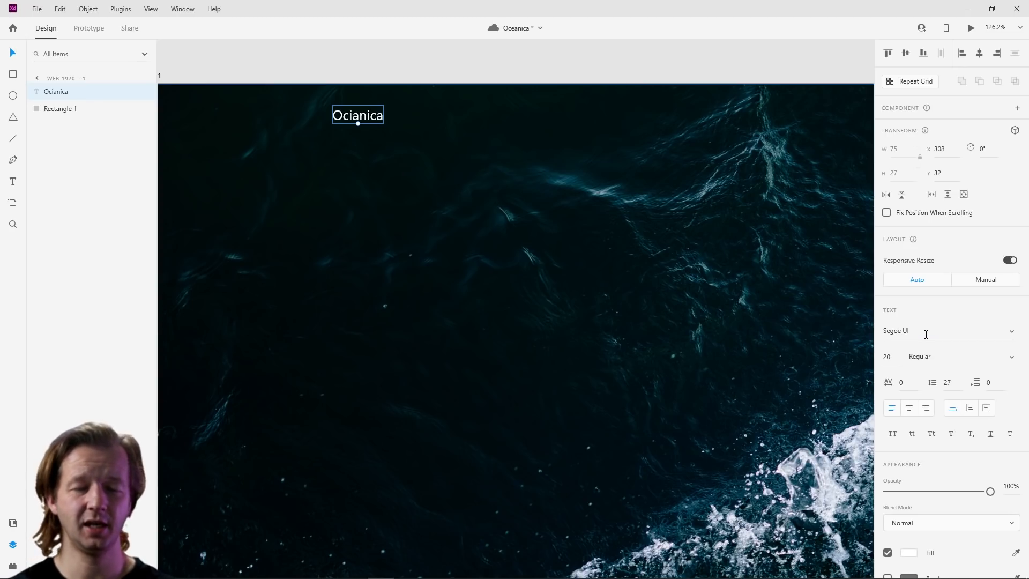
{"action": "left_click", "coordinate": [927, 334]}
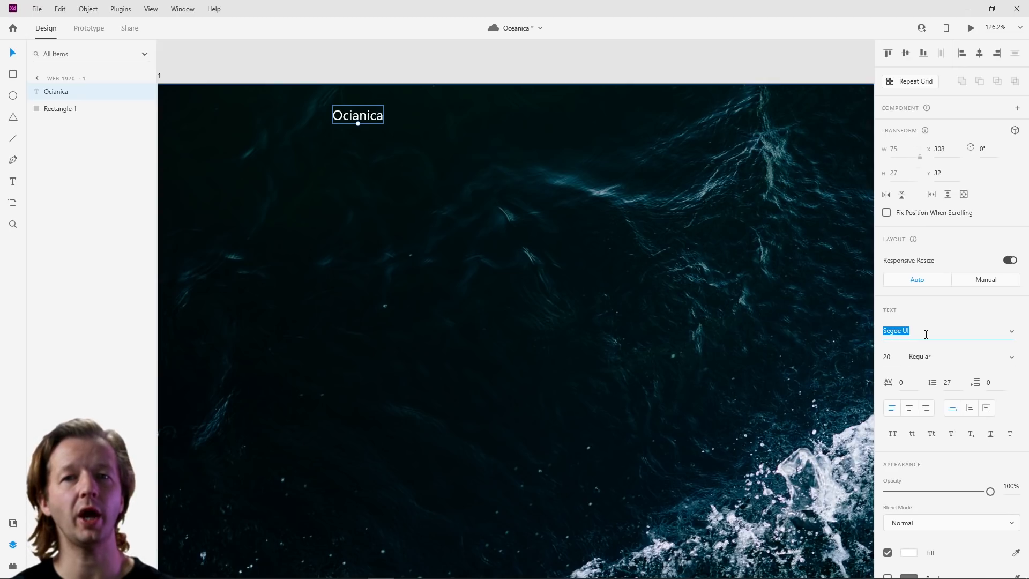
{"action": "scroll", "coordinate": [927, 334], "scroll_direction": "down", "scroll_amount": 5}
{"action": "scroll", "coordinate": [927, 334], "scroll_direction": "up", "scroll_amount": 5}
{"action": "key", "text": "l"}
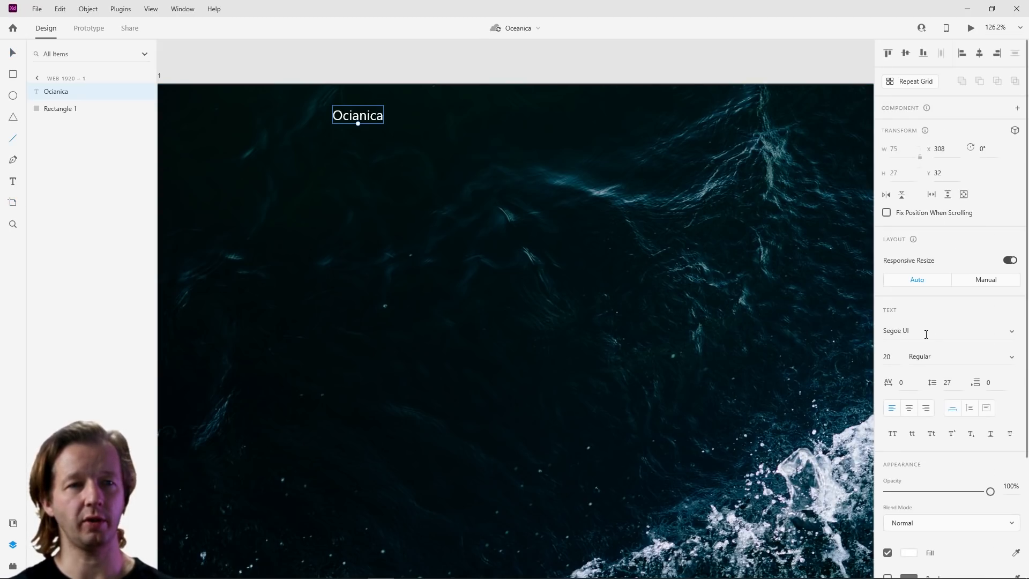
{"action": "left_click", "coordinate": [931, 332]}
{"action": "type", "text": "Active"}
{"action": "key", "text": "Return"}
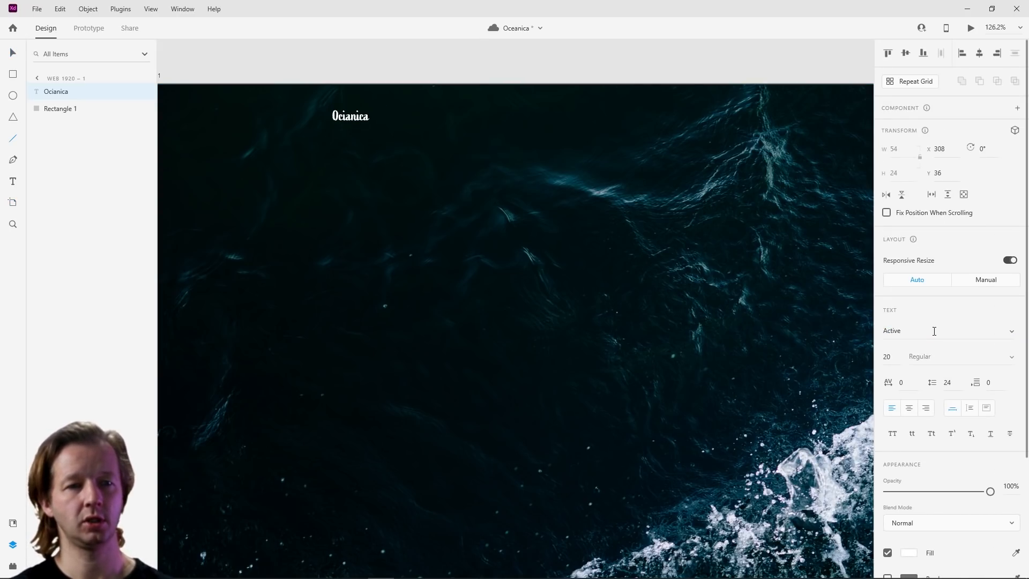
Step: Set the "Ocianica" text's font to Aileron with the Bold weight
{"action": "left_click", "coordinate": [935, 331]}
{"action": "type", "text": "A"}
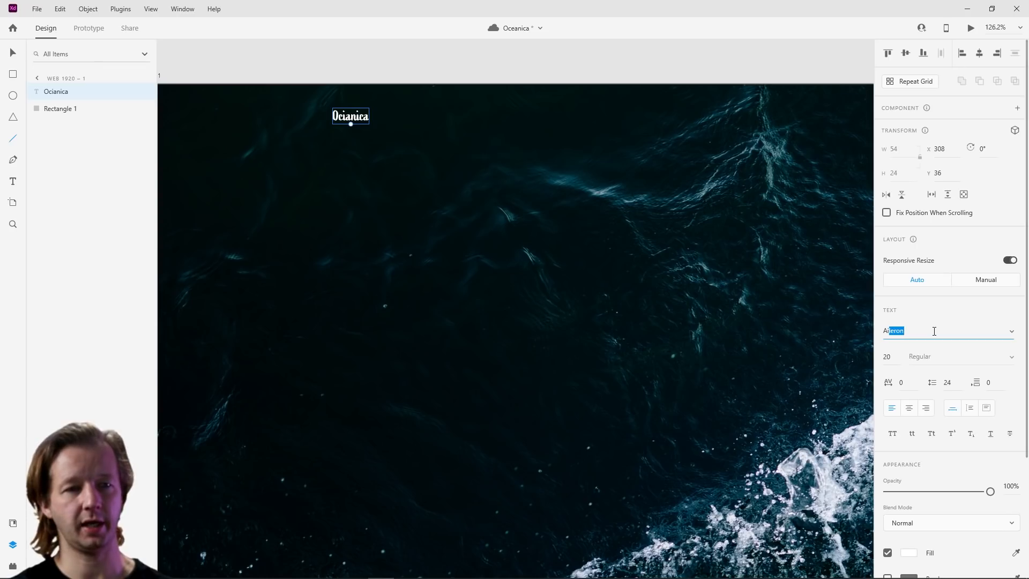
{"action": "key", "text": "Return"}
{"action": "type", "text": "Ai"}
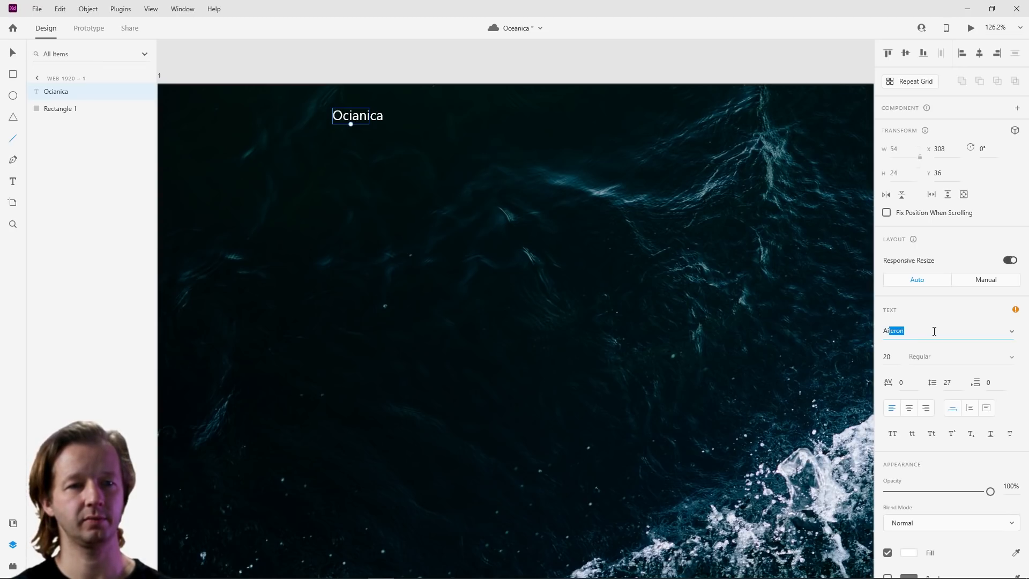
{"action": "key", "text": "Return"}
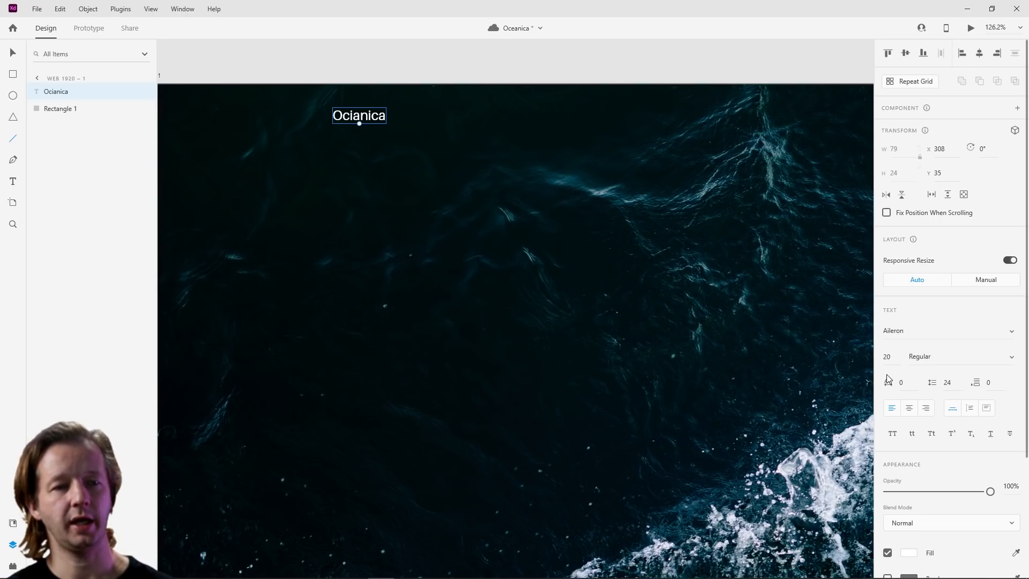
{"action": "left_click", "coordinate": [13, 52]}
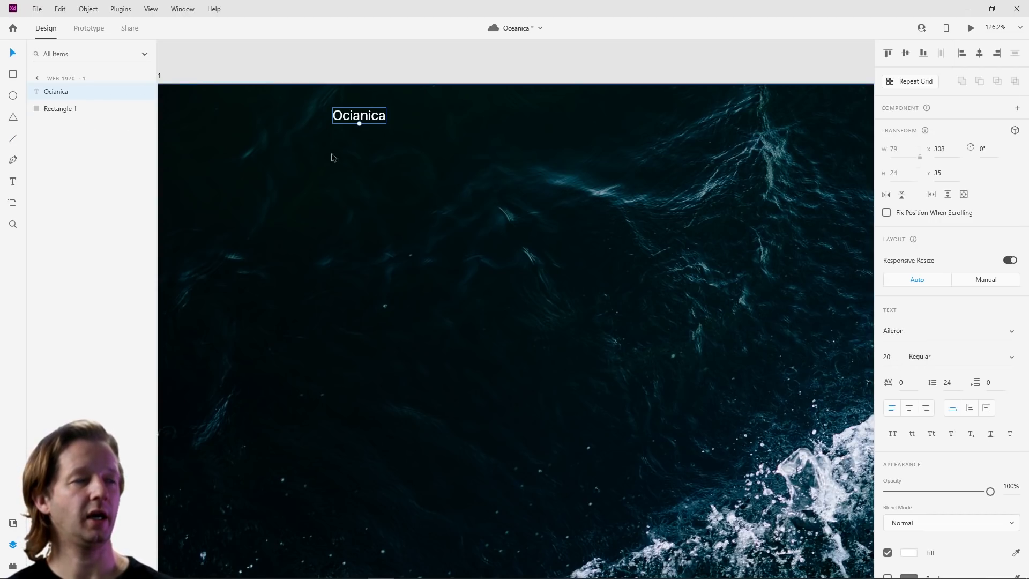
{"action": "left_click", "coordinate": [1012, 358]}
{"action": "left_click", "coordinate": [953, 447]}
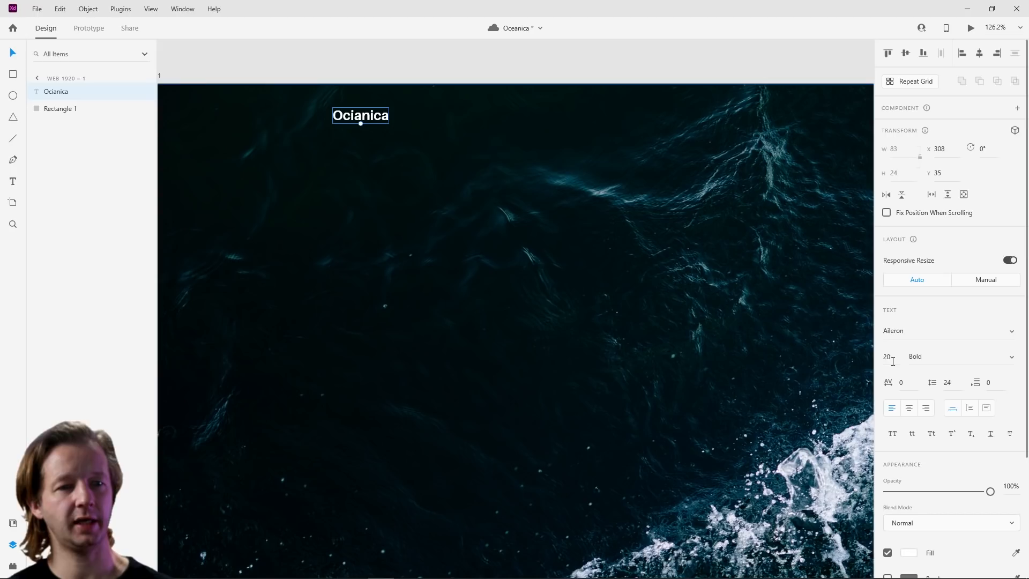
Step: Set the "Ocianica" text's size to 24 and check it against the whole artboard
{"action": "key", "text": "Up"}
{"action": "key", "text": "Up"}
{"action": "key", "text": "Up"}
{"action": "key", "text": "Up"}
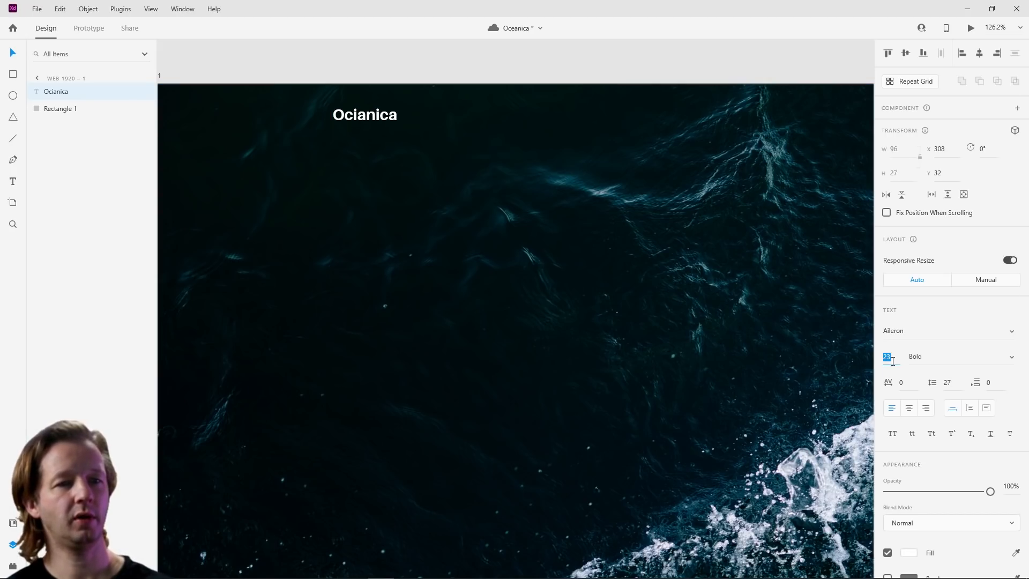
{"action": "scroll", "coordinate": [590, 275], "scroll_direction": "down", "scroll_amount": 5}
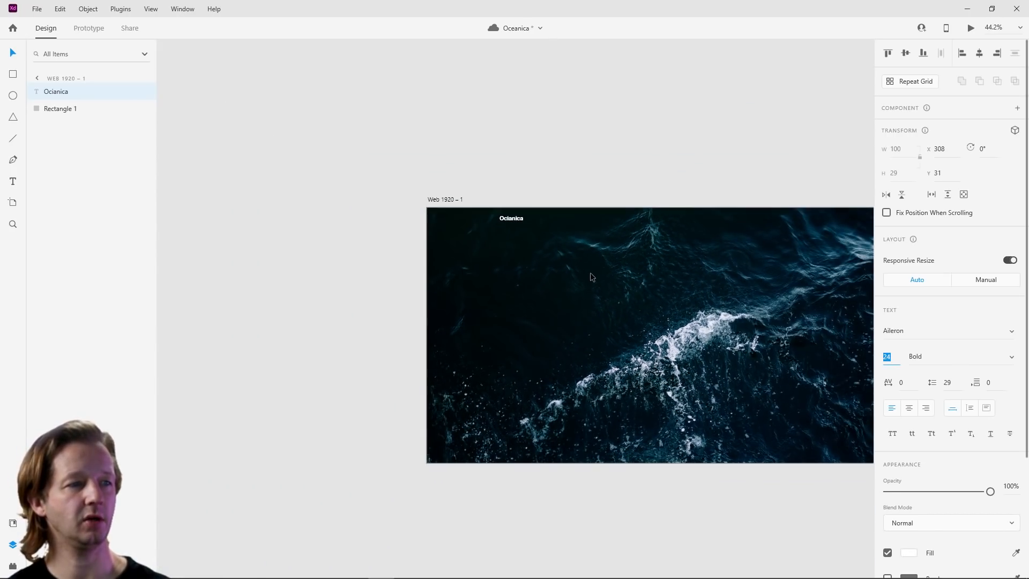
{"action": "left_click", "coordinate": [590, 276]}
{"action": "left_click_drag", "start_coordinate": [404, 246], "coordinate": [576, 264]}
{"action": "scroll", "coordinate": [577, 264], "scroll_direction": "up", "scroll_amount": 5}
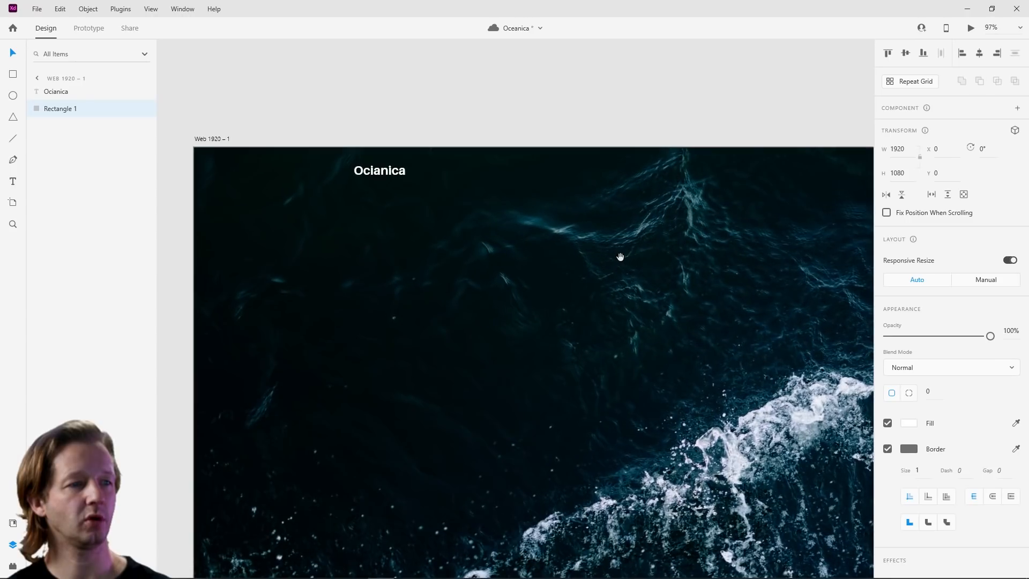
Step: Increase the "Ocianica" text's size to 30, shift it slightly down and right, and deselect it
{"action": "left_click", "coordinate": [288, 146]}
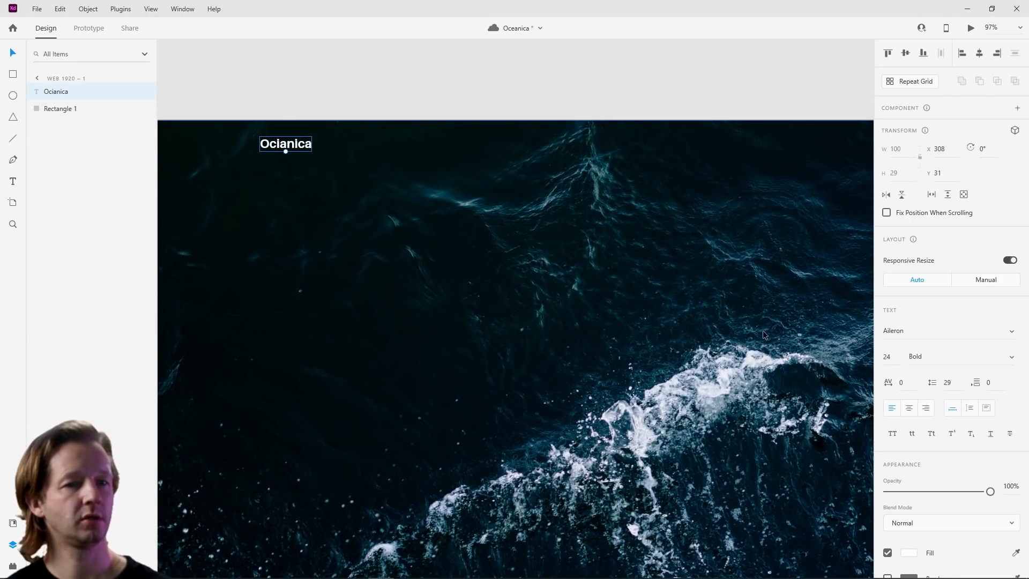
{"action": "left_click", "coordinate": [911, 357]}
{"action": "key", "text": "Up"}
{"action": "key", "text": "Up"}
{"action": "key", "text": "Up"}
{"action": "key", "text": "Up"}
{"action": "key", "text": "Up"}
{"action": "key", "text": "Up"}
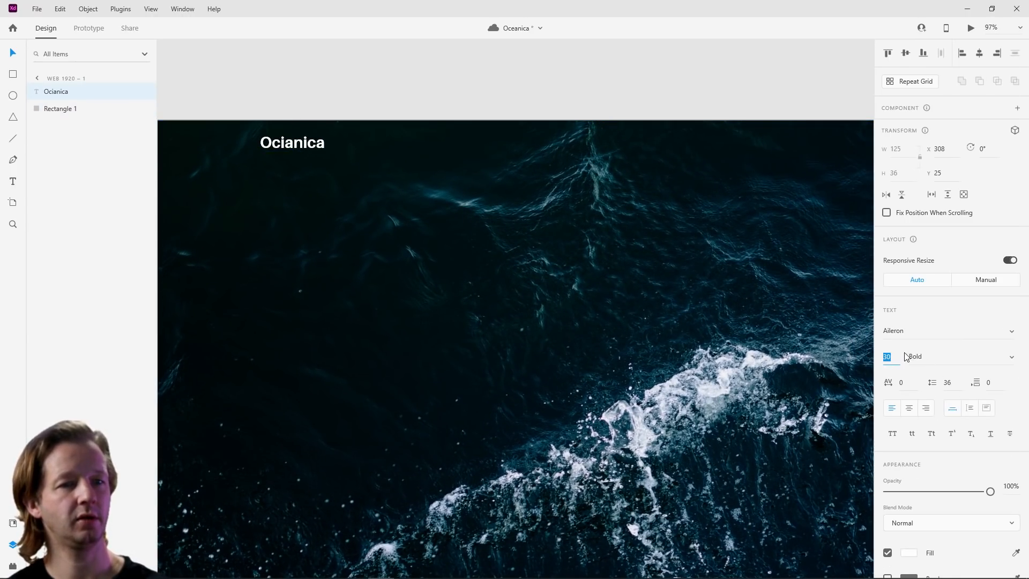
{"action": "left_click_drag", "start_coordinate": [311, 148], "coordinate": [316, 151]}
{"action": "key", "text": "Escape"}
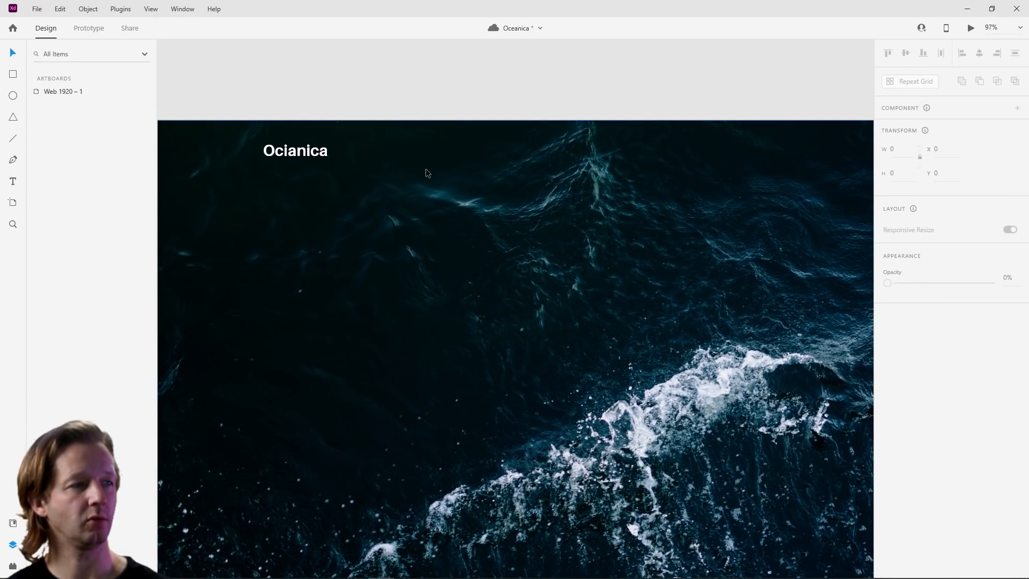
Step: Try moving the background photo rectangle down and right off the artboard's corner, and undo the move
{"action": "key", "text": "ctrl+0"}
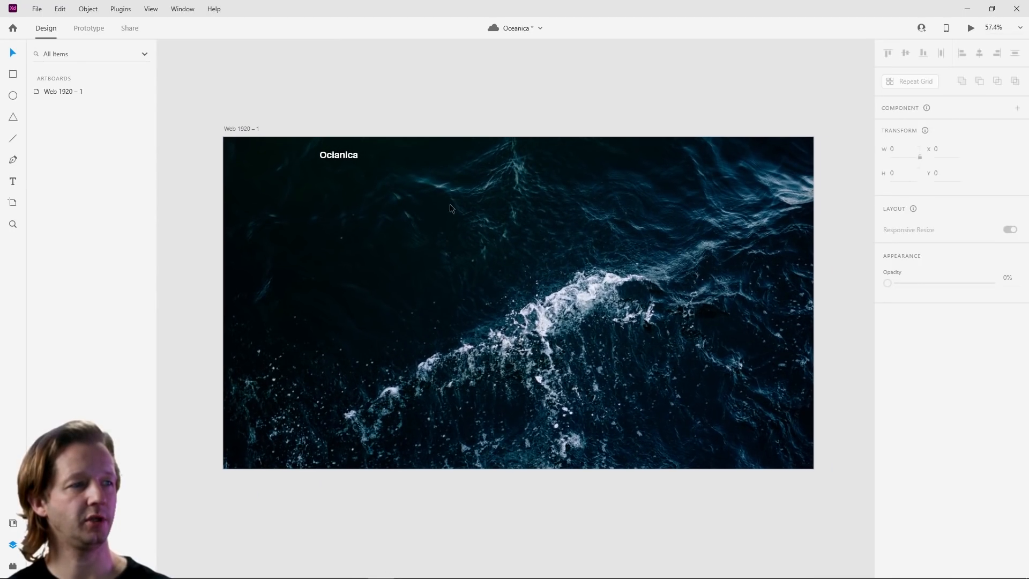
{"action": "scroll", "coordinate": [350, 167], "scroll_direction": "up", "scroll_amount": 5}
{"action": "scroll", "coordinate": [351, 166], "scroll_direction": "down", "scroll_amount": 5}
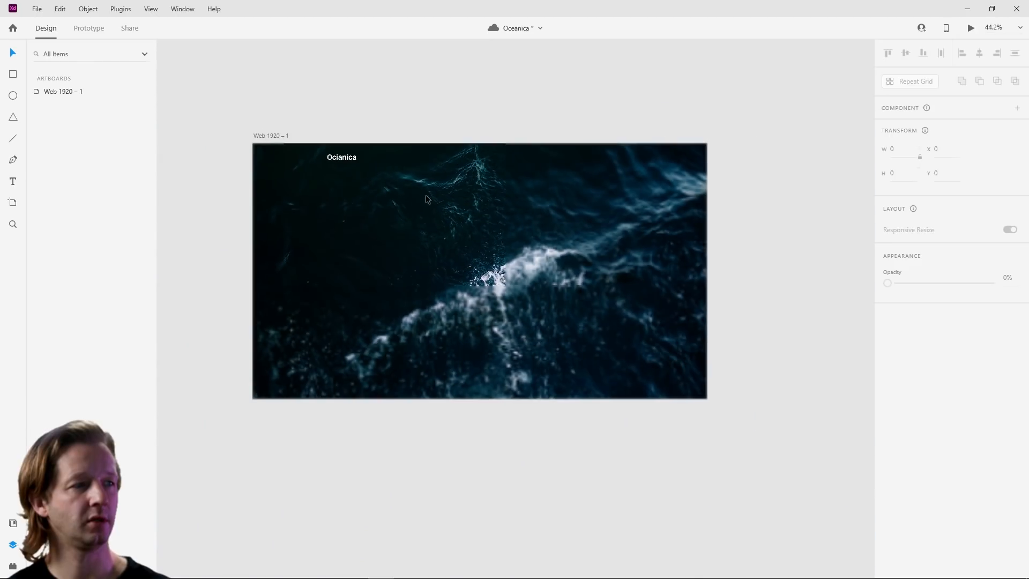
{"action": "scroll", "coordinate": [445, 199], "scroll_direction": "up", "scroll_amount": 3}
{"action": "scroll", "coordinate": [445, 198], "scroll_direction": "down", "scroll_amount": 1}
{"action": "key", "text": "ctrl+0"}
{"action": "left_click", "coordinate": [467, 222]}
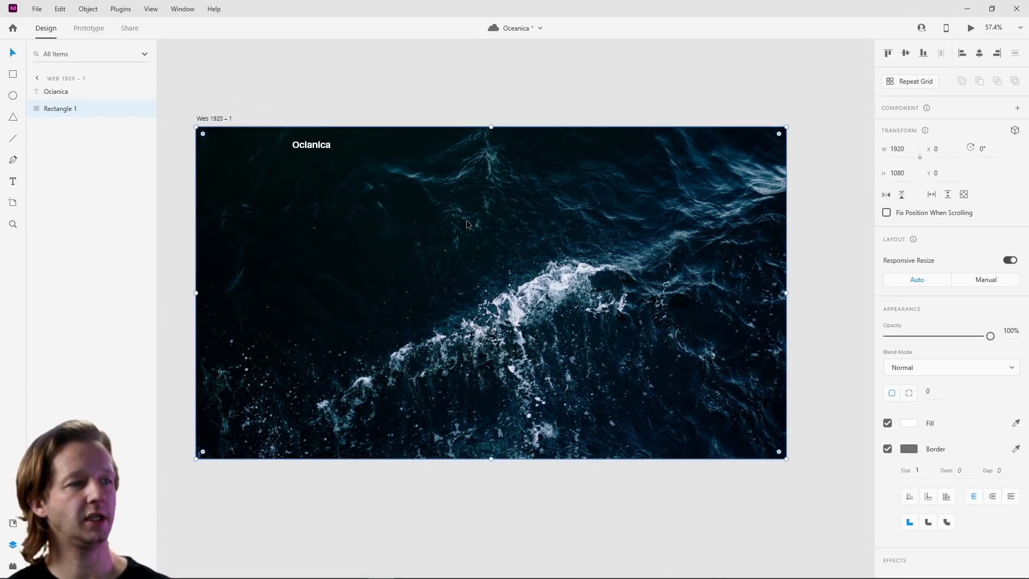
{"action": "left_click_drag", "start_coordinate": [402, 198], "coordinate": [480, 284]}
{"action": "key", "text": "ctrl+z"}
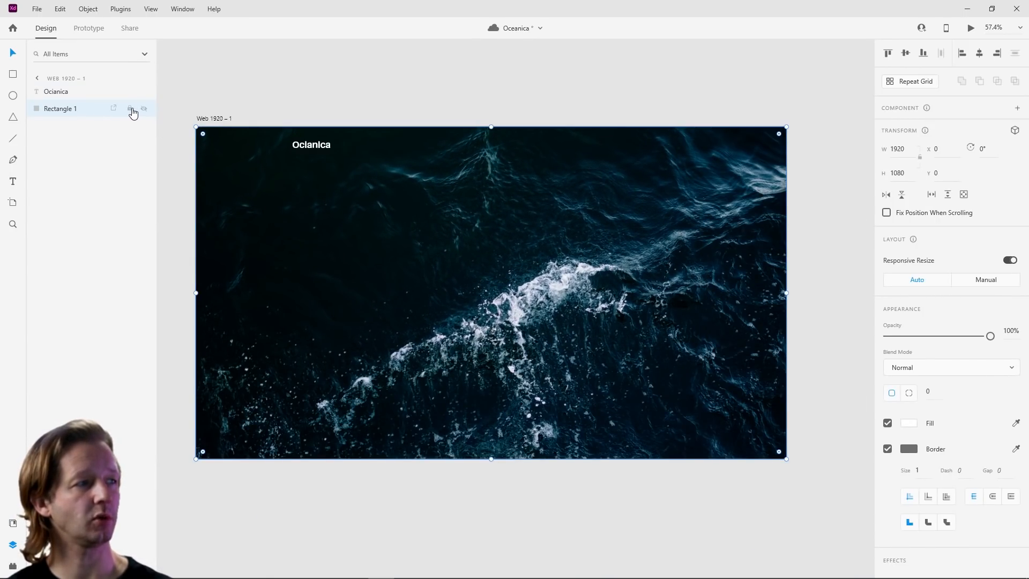
Step: Lock the background photo rectangle and select it on the artboard to check its lock
{"action": "left_click", "coordinate": [131, 110]}
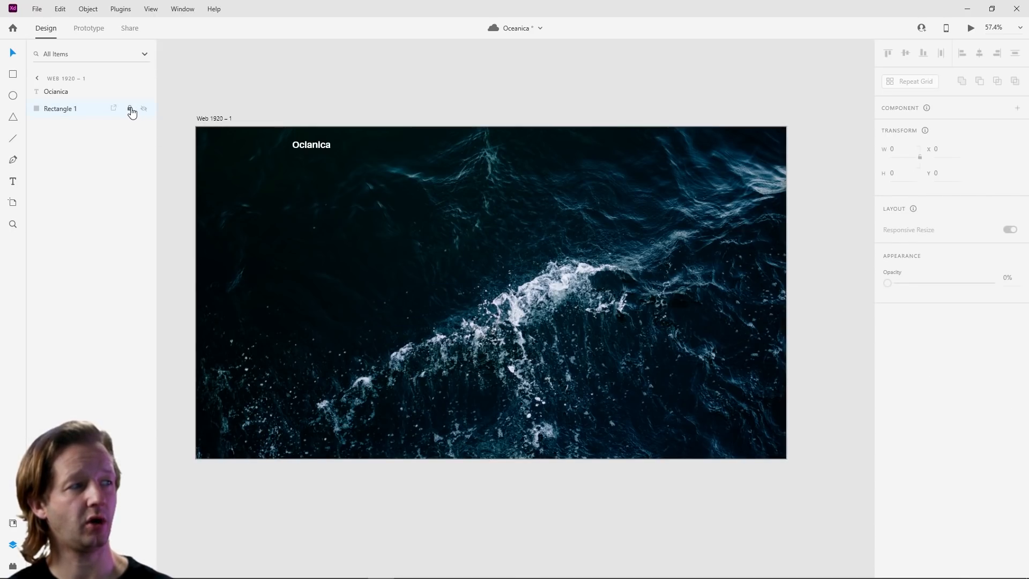
{"action": "left_click", "coordinate": [220, 164]}
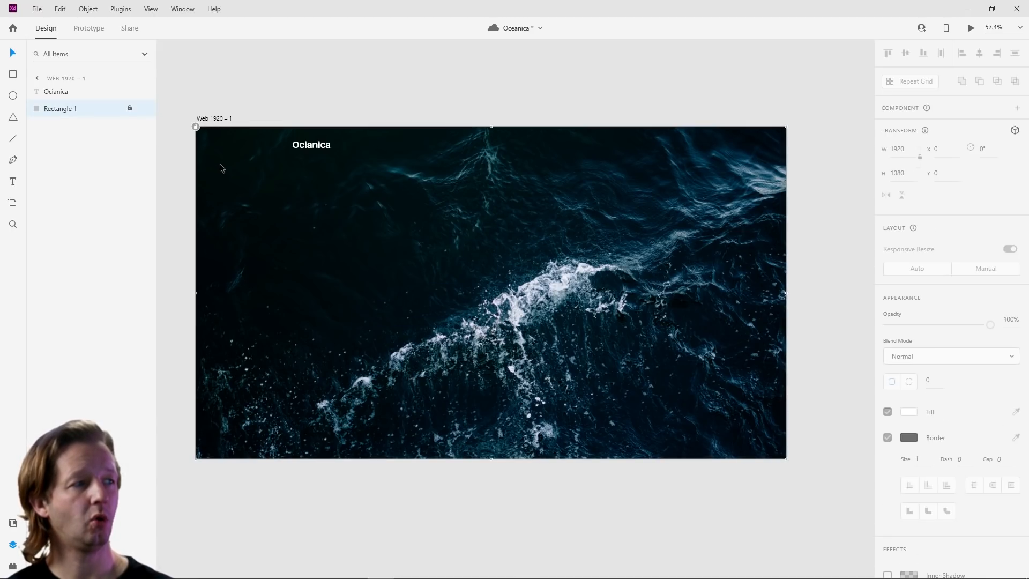
Step: Unlock the background rectangle from the canvas, try moving it down and right, undo that, and deselect it
{"action": "left_click", "coordinate": [196, 127]}
{"action": "left_click_drag", "start_coordinate": [353, 226], "coordinate": [436, 318]}
{"action": "key", "text": "ctrl+z"}
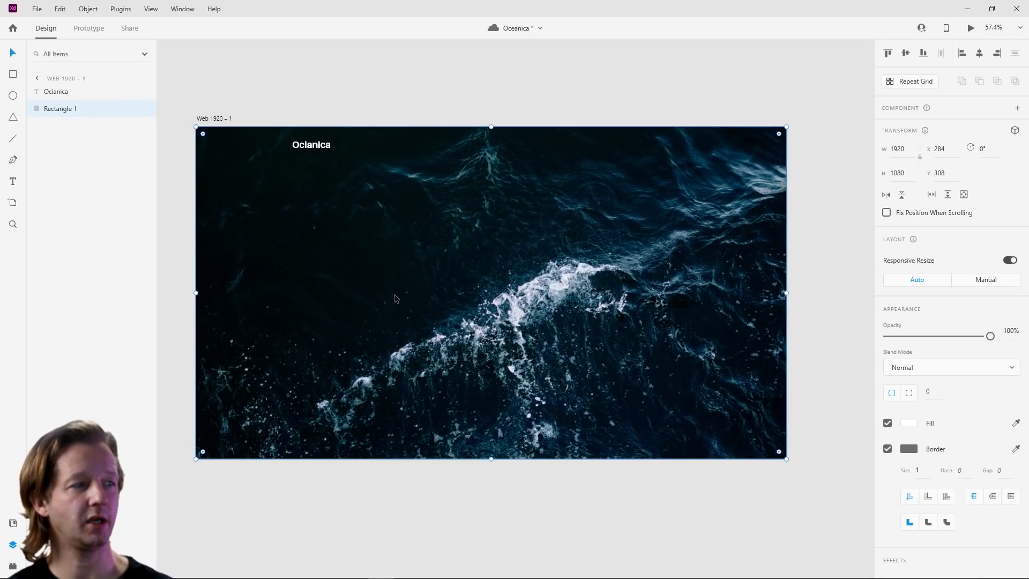
{"action": "left_click", "coordinate": [303, 50]}
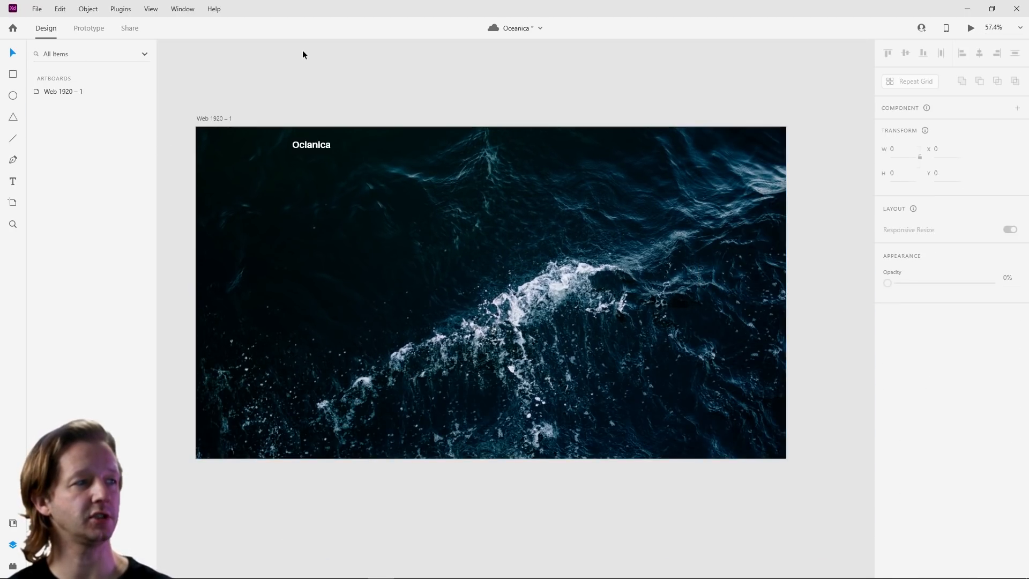
Step: Draw a white 30 by 30 circle just left of the "Ocianica" text, at about X 260, Y 43, without a border
{"action": "scroll", "coordinate": [328, 150], "scroll_direction": "up", "scroll_amount": 5}
{"action": "scroll", "coordinate": [328, 150], "scroll_direction": "up", "scroll_amount": 1}
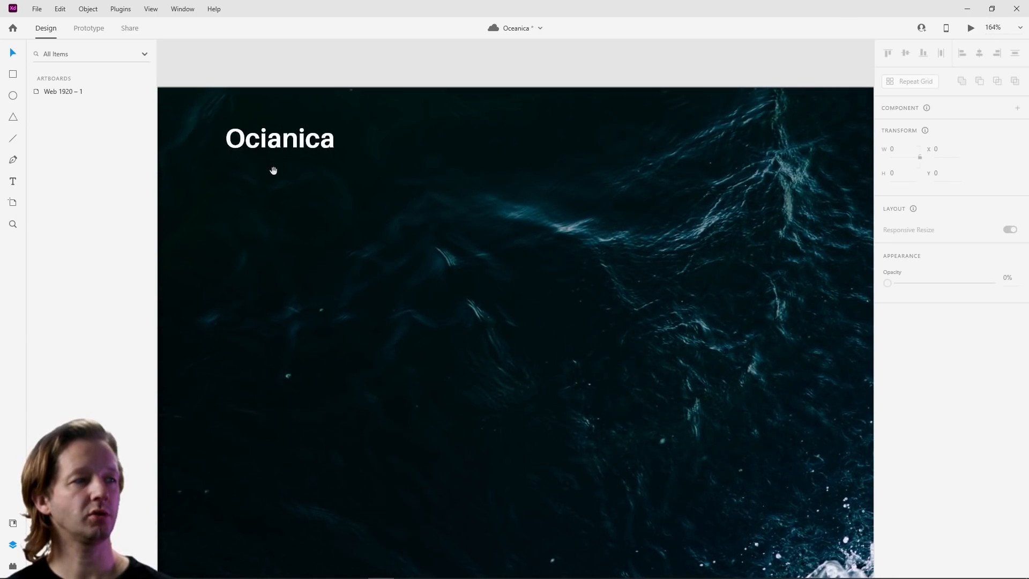
{"action": "left_click_drag", "start_coordinate": [311, 178], "coordinate": [559, 203]}
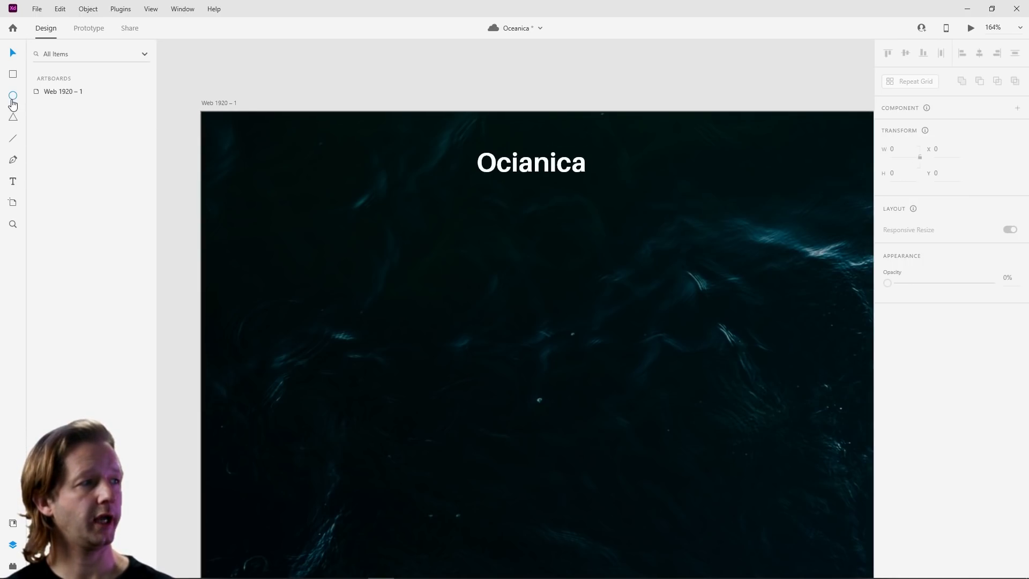
{"action": "left_click", "coordinate": [13, 97]}
{"action": "left_click_drag", "start_coordinate": [431, 151], "coordinate": [456, 177]}
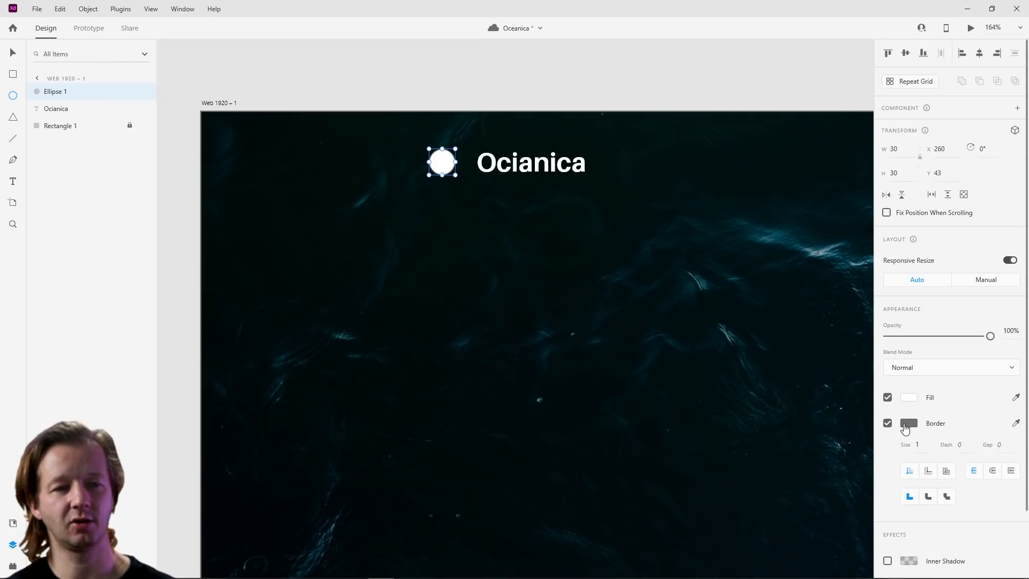
{"action": "left_click", "coordinate": [888, 423]}
{"action": "left_click", "coordinate": [13, 53]}
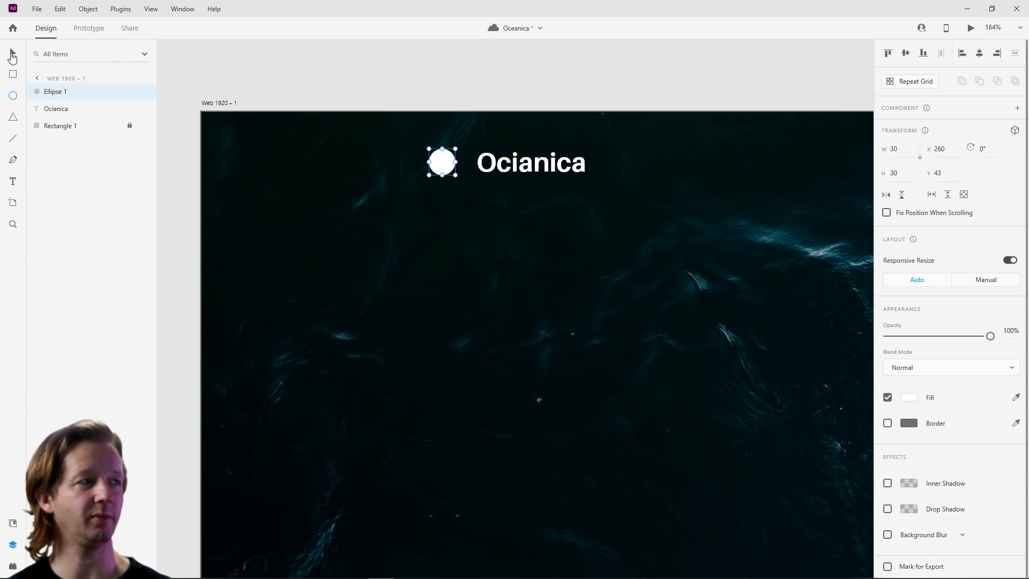
Step: Draw an S-shaped wave path with the Pen across the circle's middle, from about X 257 to X 293 at Y 58
{"action": "scroll", "coordinate": [429, 172], "scroll_direction": "up", "scroll_amount": 5}
{"action": "left_click_drag", "start_coordinate": [394, 137], "coordinate": [400, 178]}
{"action": "left_click", "coordinate": [386, 183]}
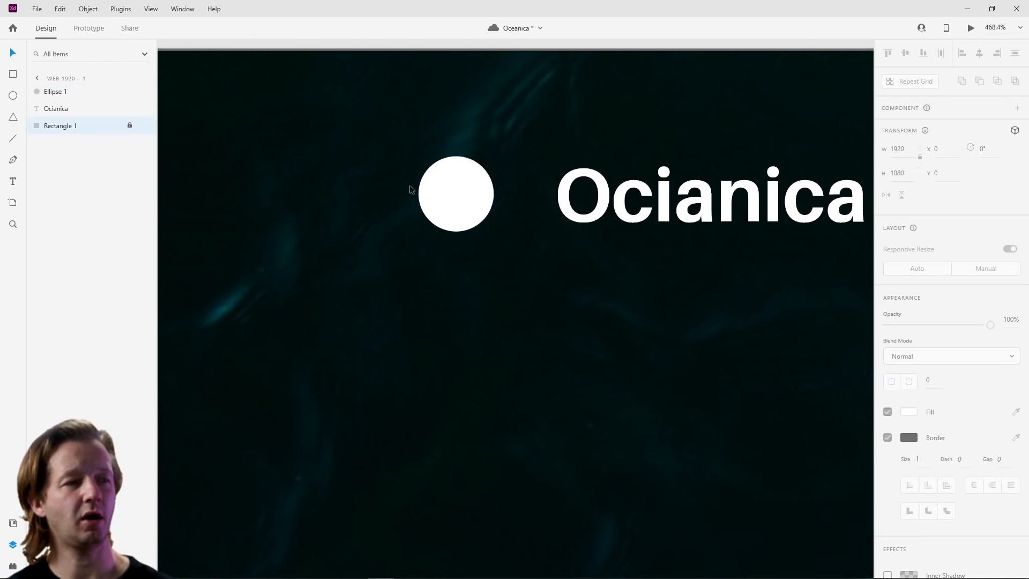
{"action": "left_click", "coordinate": [14, 163]}
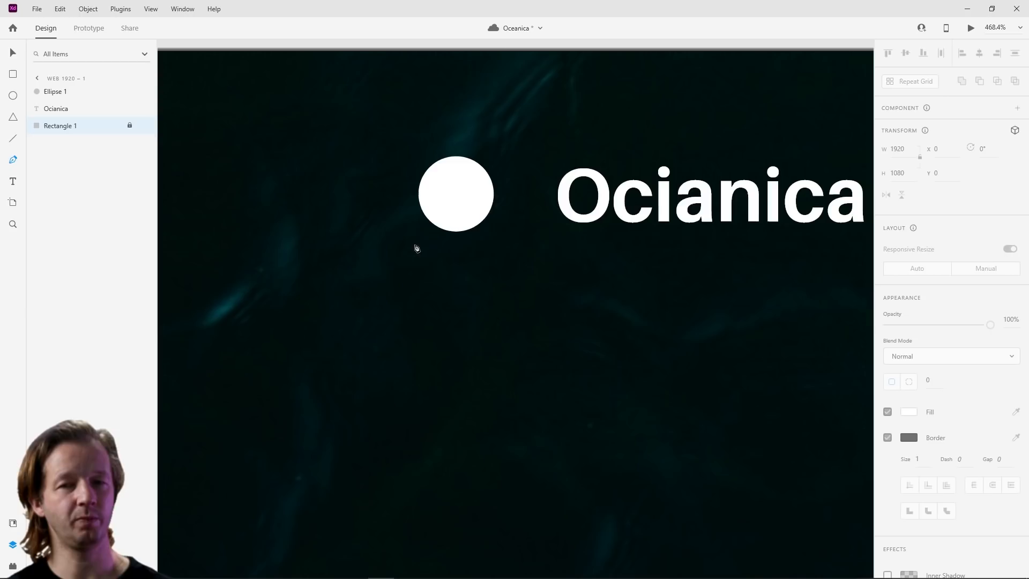
{"action": "left_click", "coordinate": [412, 194]}
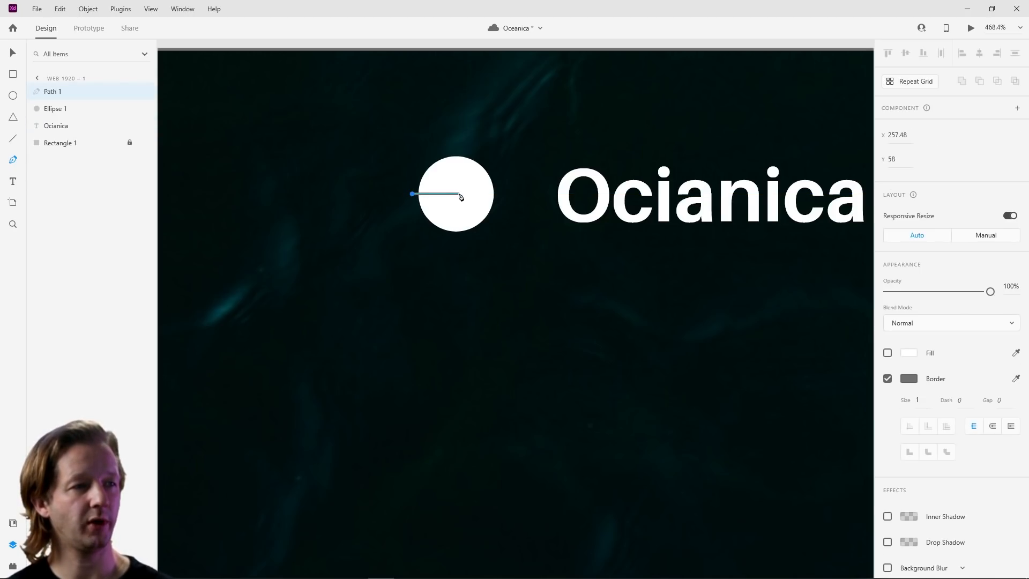
{"action": "left_click_drag", "start_coordinate": [458, 194], "coordinate": [480, 218]}
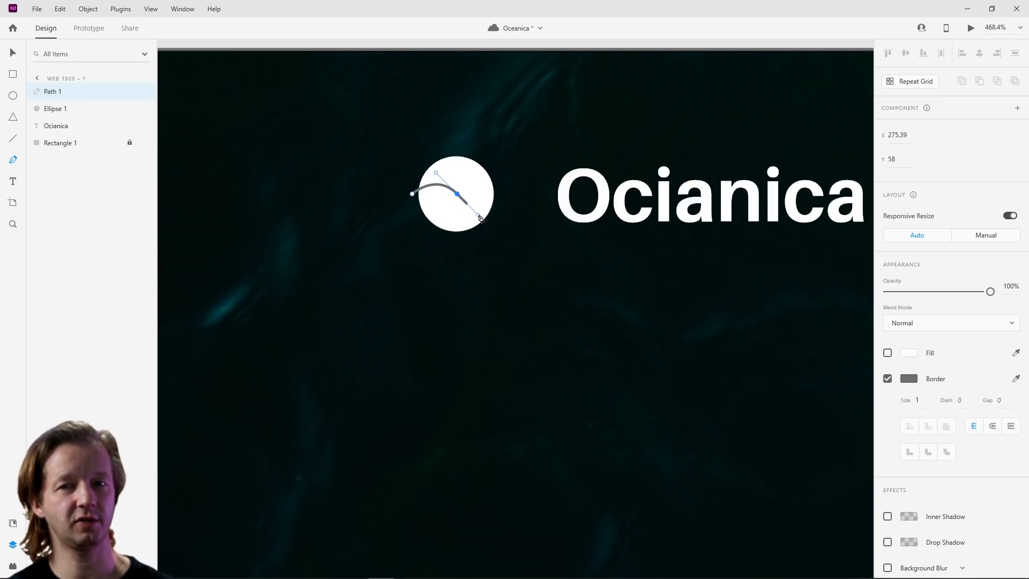
{"action": "mouse_move", "coordinate": [481, 218]}
{"action": "left_mouse_down"}
{"action": "mouse_move", "coordinate": [452, 225]}
{"action": "mouse_move", "coordinate": [484, 224]}
{"action": "mouse_move", "coordinate": [476, 222]}
{"action": "left_mouse_up"}
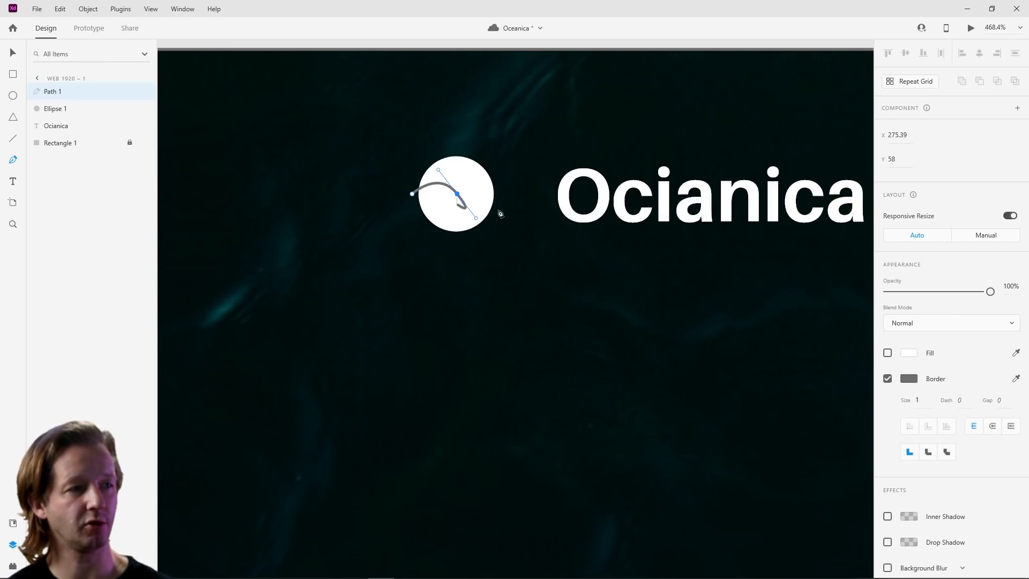
{"action": "left_click", "coordinate": [500, 193]}
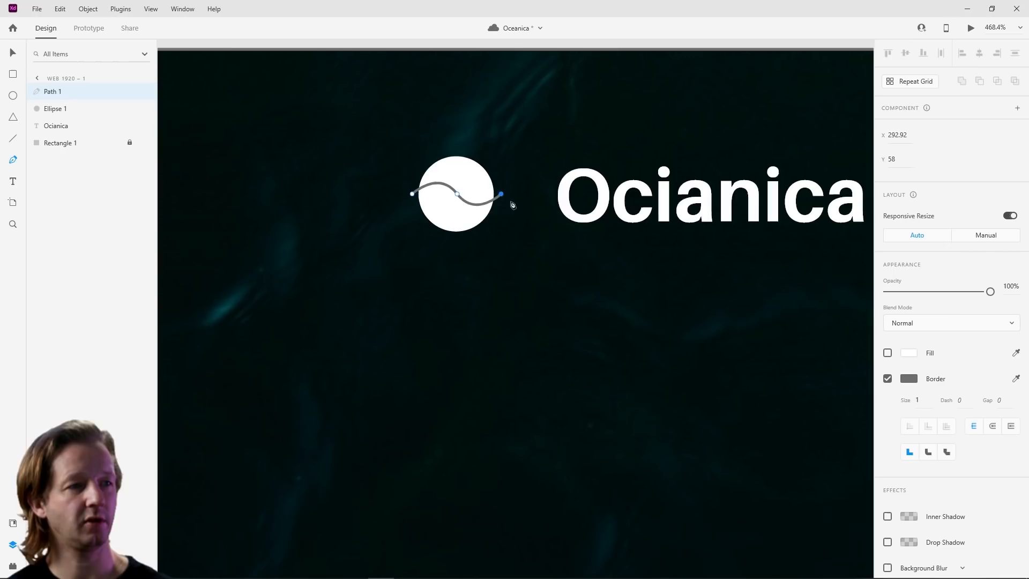
Step: Extend the wave path with straight segments around the area above the circle and close it at its starting point
{"action": "left_click", "coordinate": [493, 123]}
{"action": "left_click", "coordinate": [423, 114]}
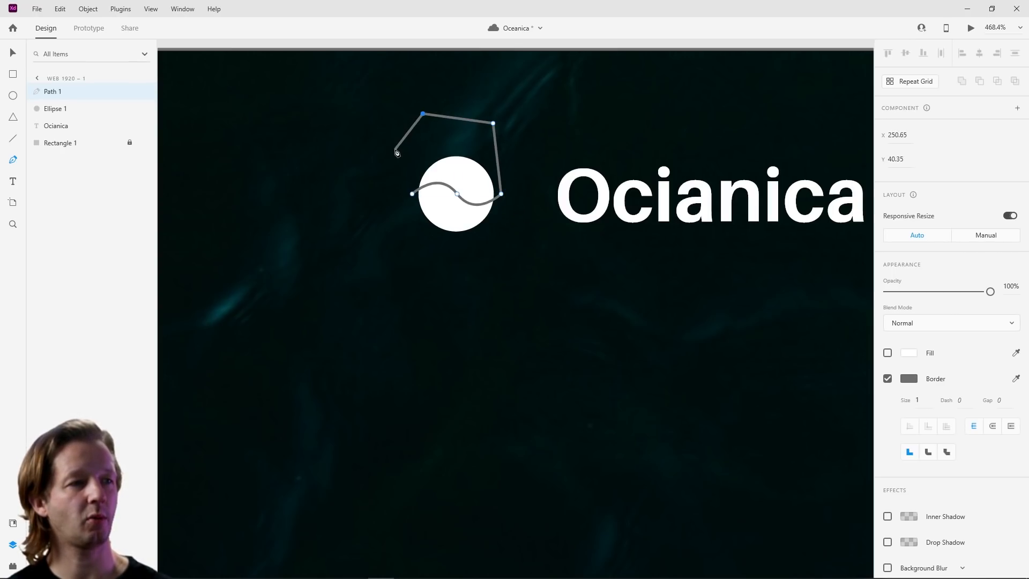
{"action": "left_click", "coordinate": [395, 150]}
{"action": "left_click", "coordinate": [395, 194]}
{"action": "left_click", "coordinate": [411, 194]}
{"action": "key", "text": "Escape"}
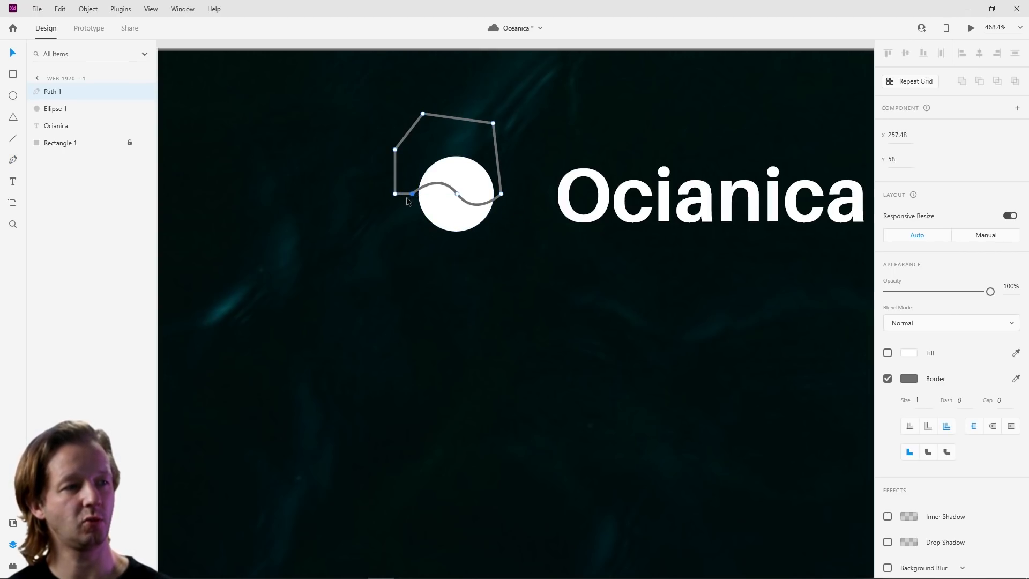
Step: Subtract the closed wave path from the white circle, keeping only the lower wave-shaped part, and deselect the shape
{"action": "left_click", "coordinate": [477, 174], "text": "shift"}
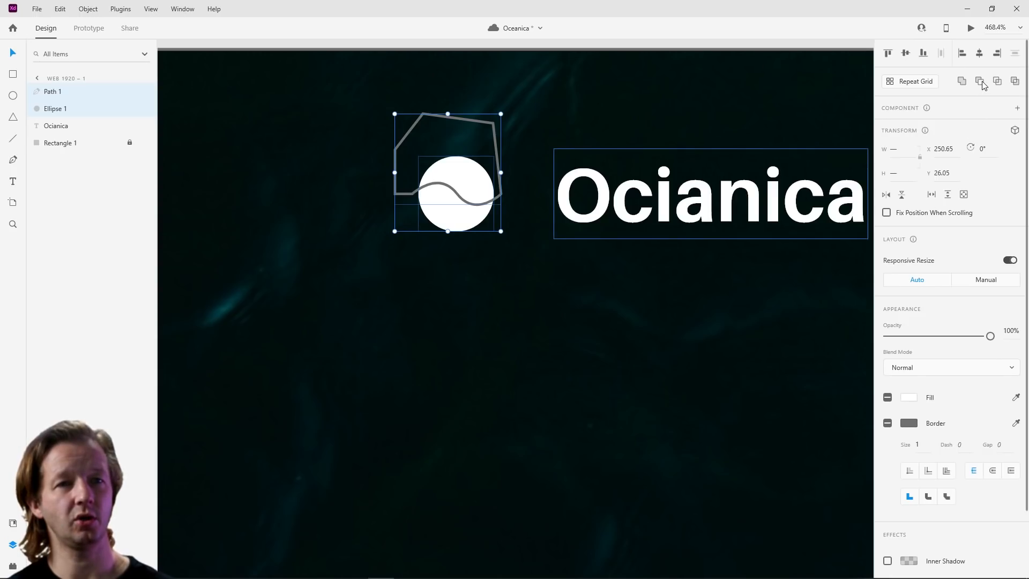
{"action": "key", "text": "ctrl+alt+s"}
{"action": "left_click", "coordinate": [510, 158]}
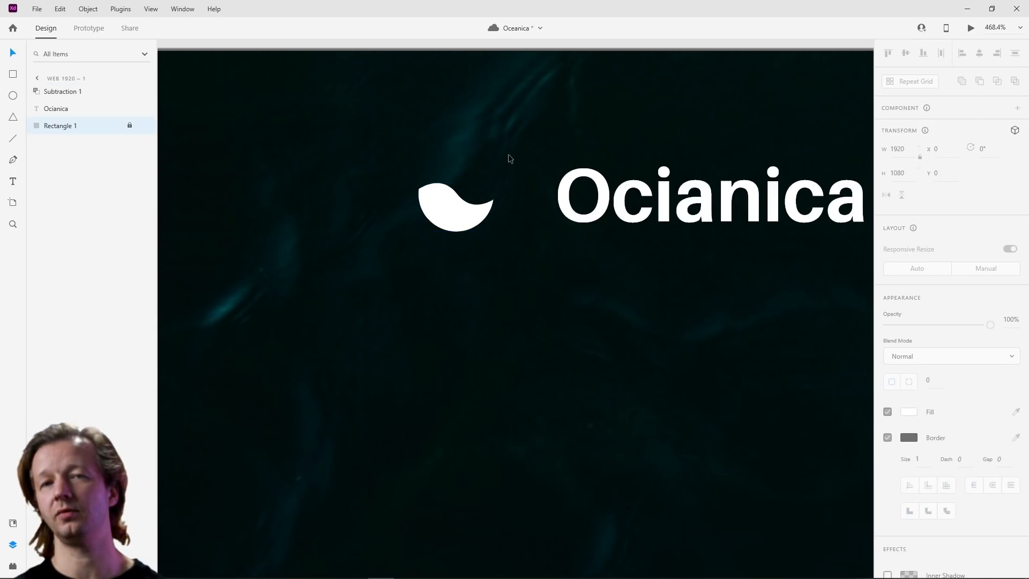
Step: Expand the subtracted shape's layer, inspect the original Ellipse 1 inside it, and go back to the artboard list
{"action": "left_click_drag", "start_coordinate": [439, 163], "coordinate": [468, 177]}
{"action": "left_click", "coordinate": [464, 207]}
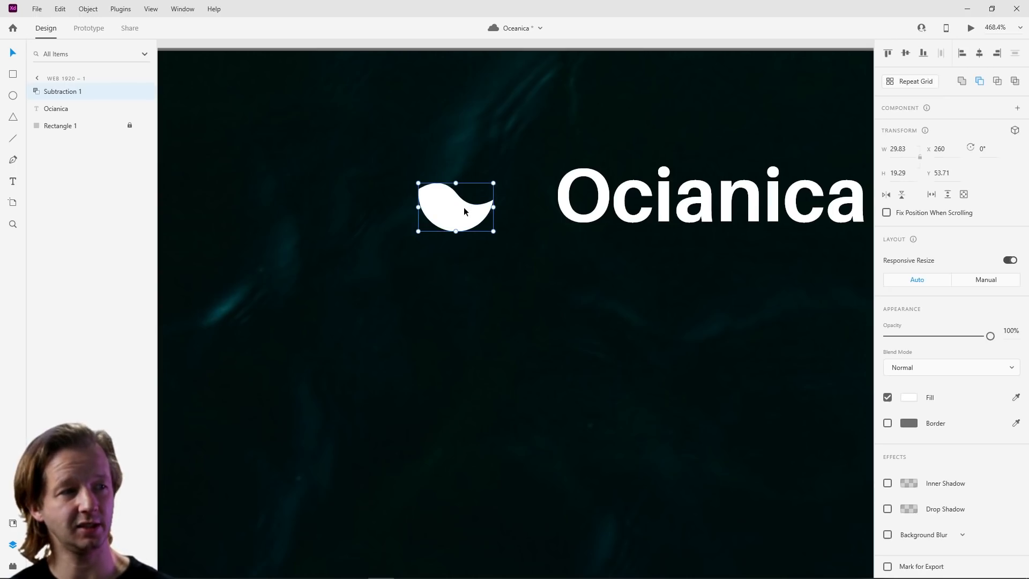
{"action": "left_click", "coordinate": [37, 93]}
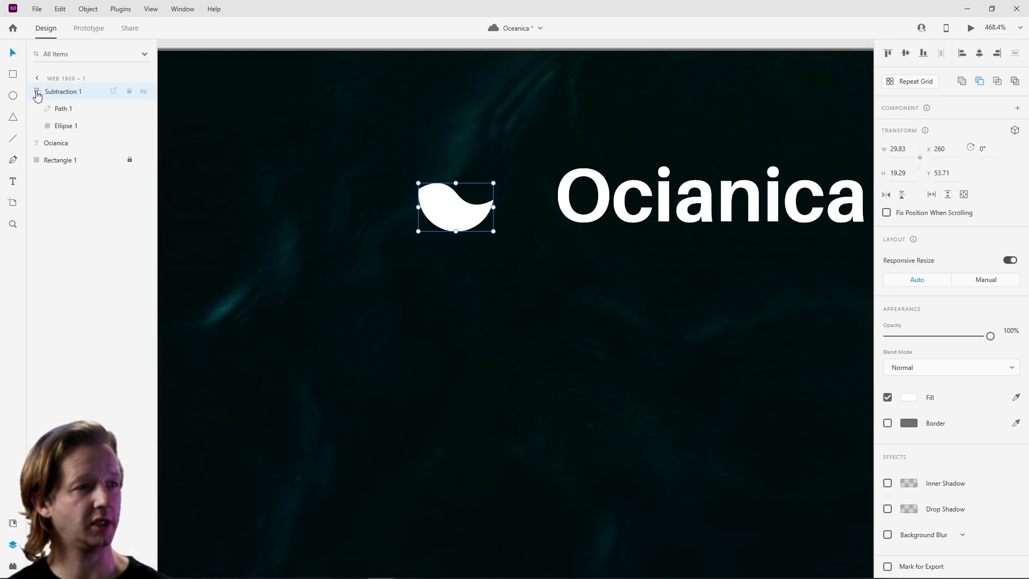
{"action": "left_click", "coordinate": [76, 127]}
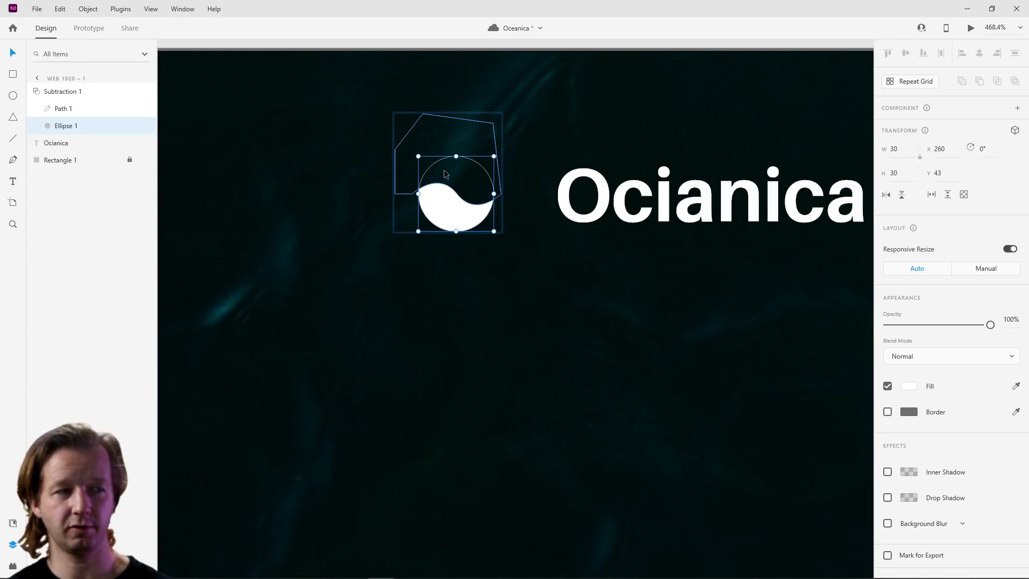
{"action": "left_click", "coordinate": [43, 91]}
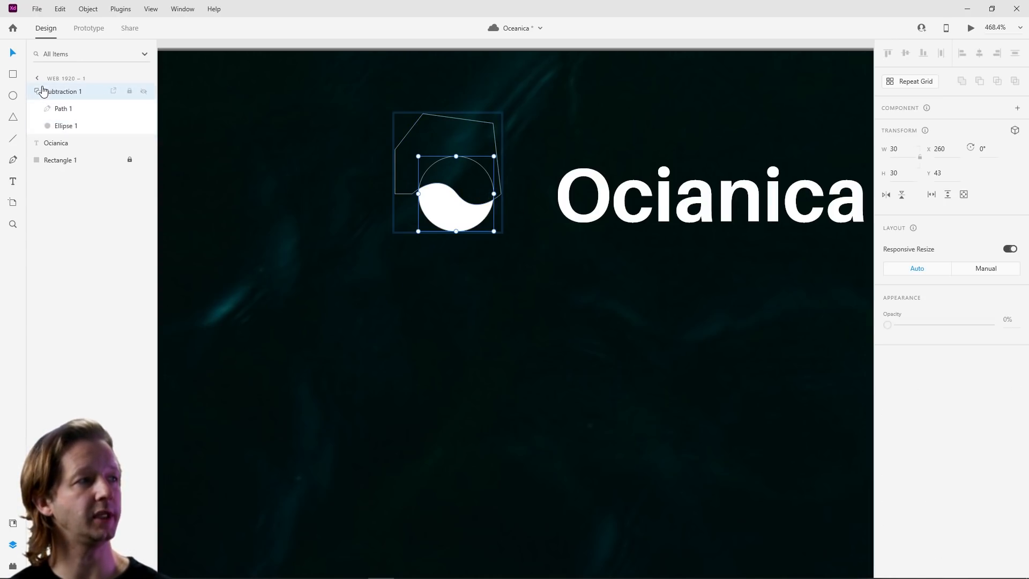
{"action": "left_click", "coordinate": [37, 79]}
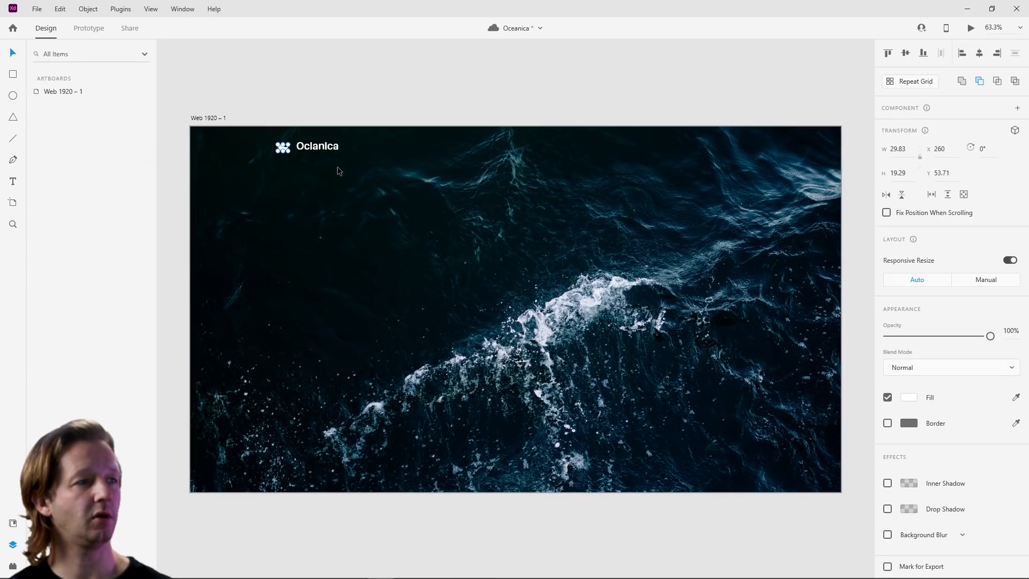
Step: Move the wave mark closer to the "Ocianica" text, to X 271, Y 51.71, and deselect it
{"action": "left_click", "coordinate": [289, 164]}
{"action": "left_click", "coordinate": [284, 155]}
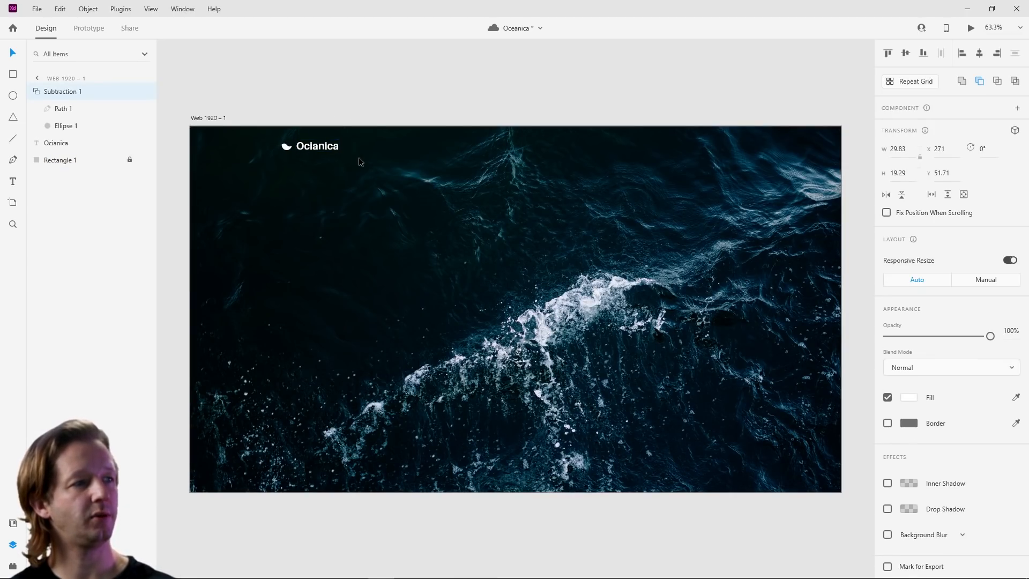
{"action": "left_click", "coordinate": [296, 187]}
Step: Select the wave mark together with the "Ocianica" text, save the document, and clear the selection
{"action": "scroll", "coordinate": [270, 155], "scroll_direction": "up", "scroll_amount": 5}
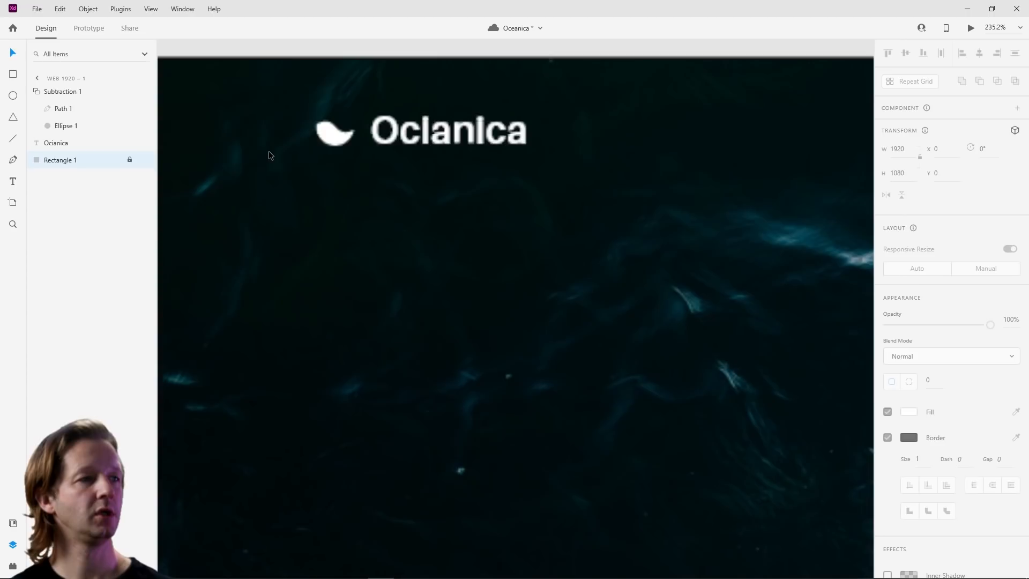
{"action": "scroll", "coordinate": [269, 154], "scroll_direction": "up", "scroll_amount": 2}
{"action": "left_click_drag", "start_coordinate": [340, 172], "coordinate": [379, 221]}
{"action": "left_click", "coordinate": [396, 199]}
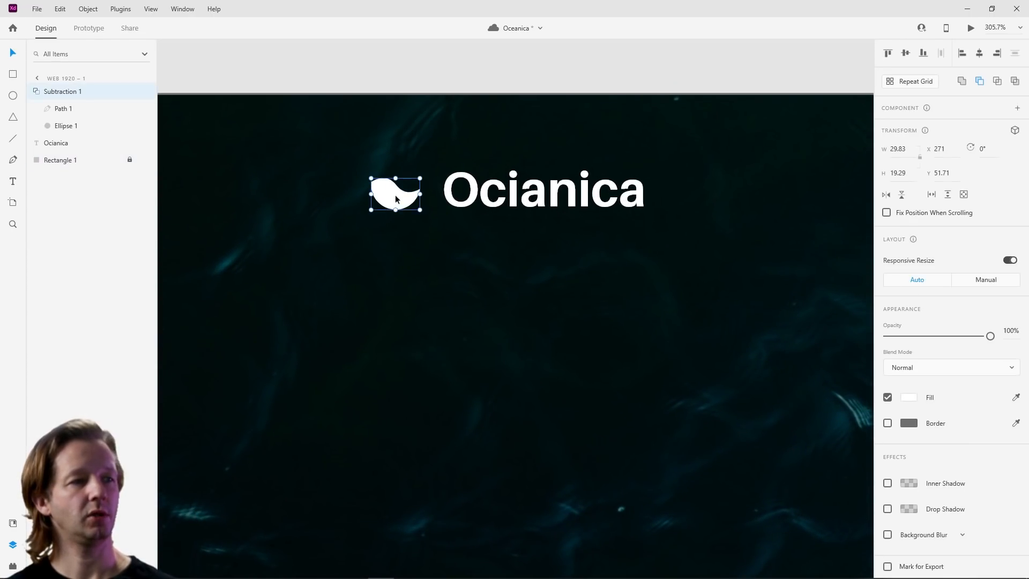
{"action": "left_click", "coordinate": [490, 191], "text": "shift"}
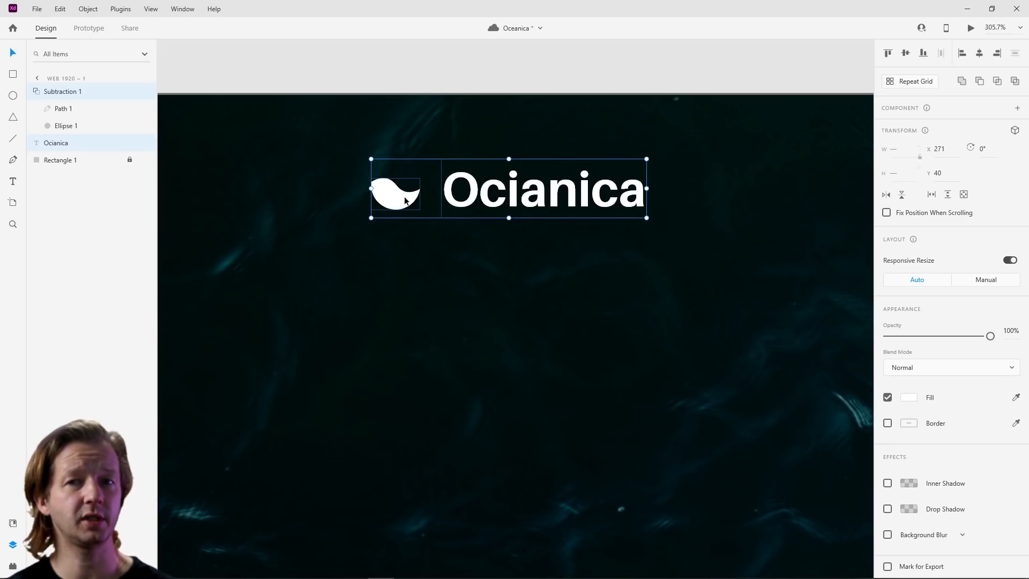
{"action": "key", "text": "ctrl+s"}
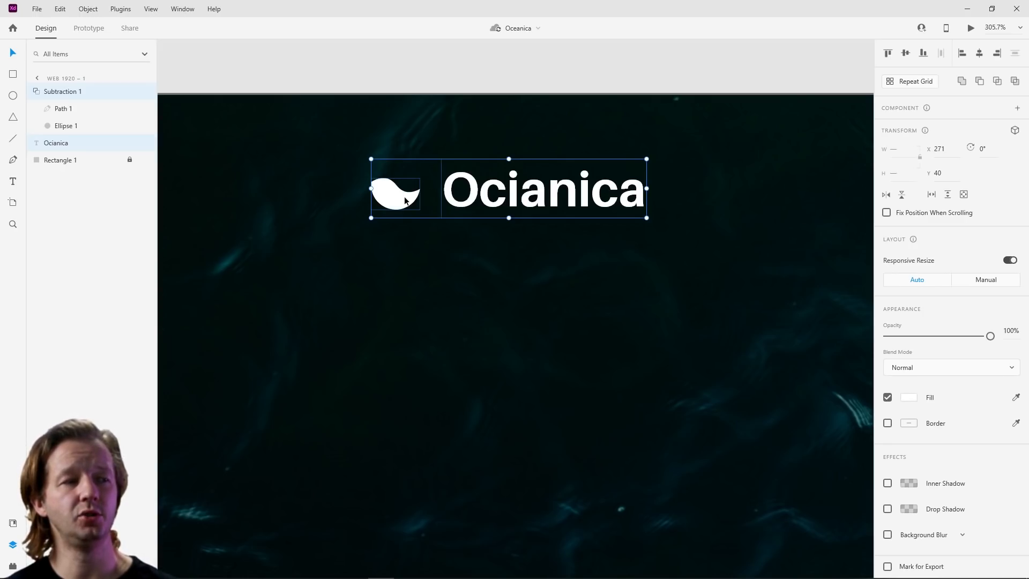
{"action": "left_click", "coordinate": [405, 253]}
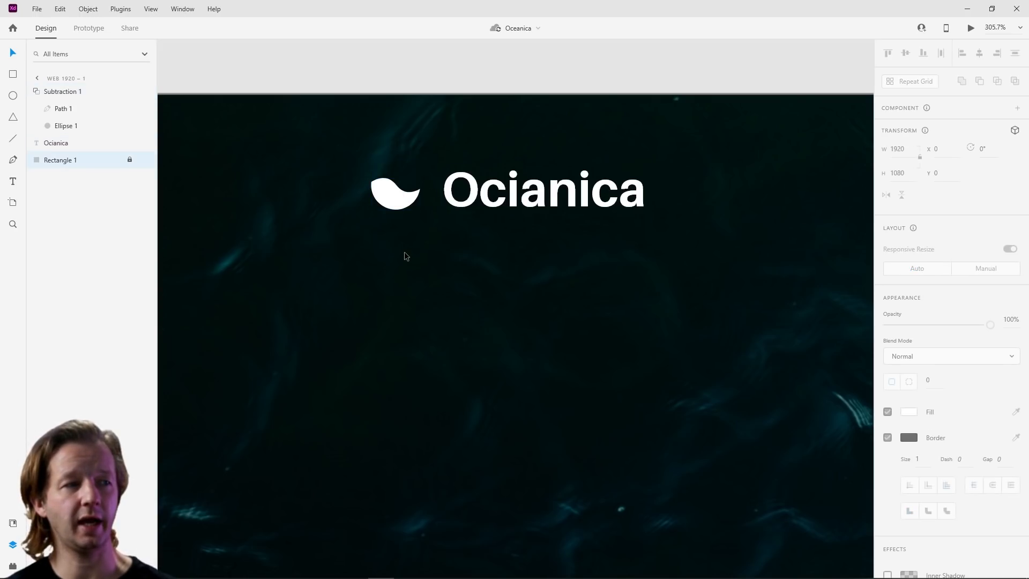
Step: Duplicate the Web 1920 – 1 artboard beside the original and deselect the copy
{"action": "scroll", "coordinate": [437, 268], "scroll_direction": "down", "scroll_amount": 10}
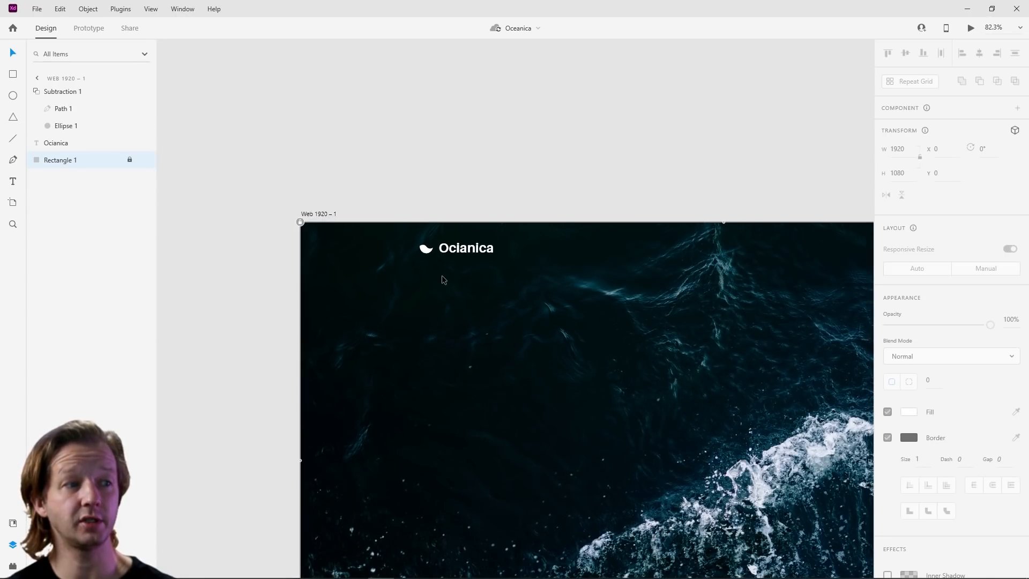
{"action": "left_click_drag", "start_coordinate": [468, 324], "coordinate": [341, 270]}
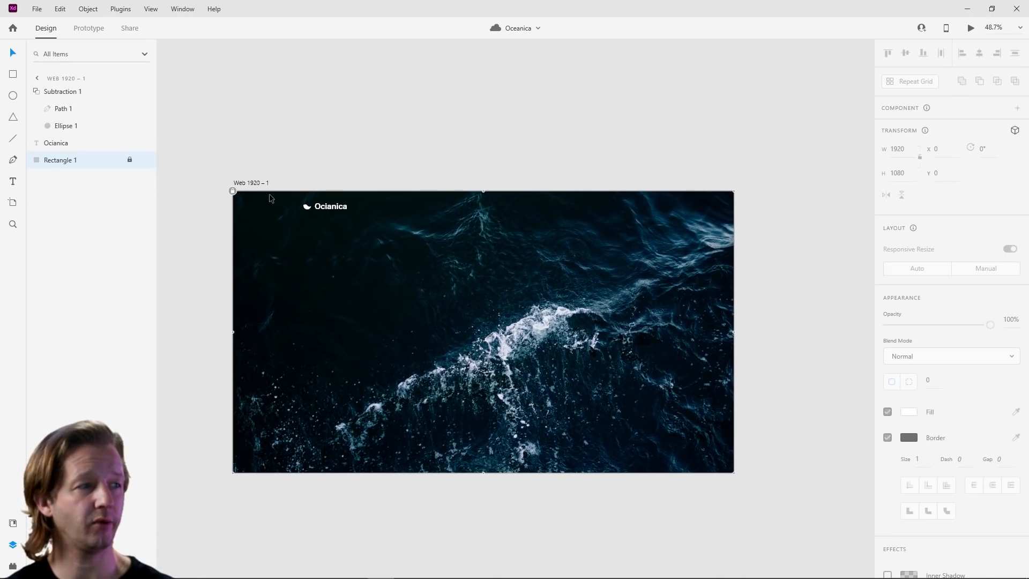
{"action": "left_click", "coordinate": [258, 182]}
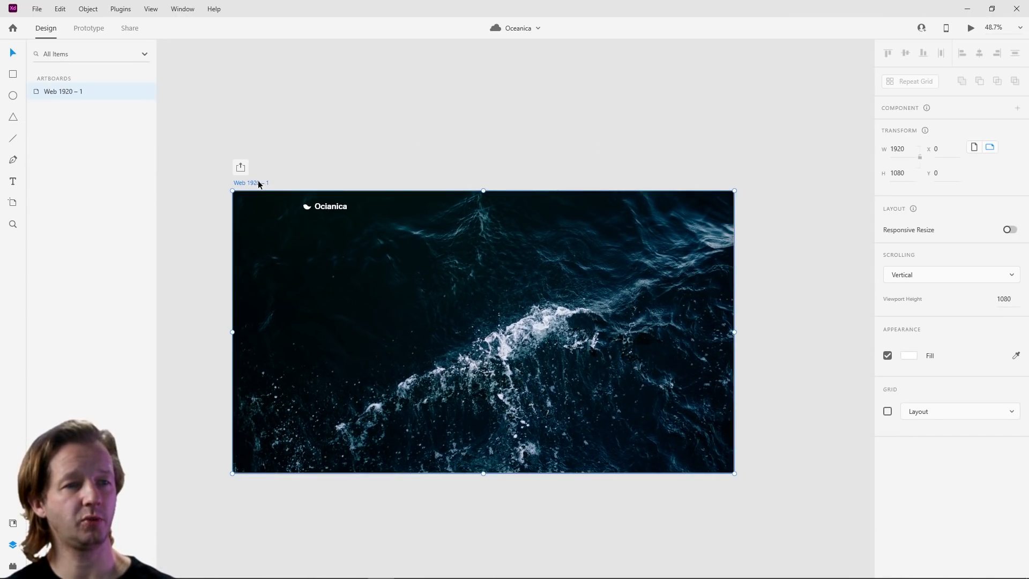
{"action": "key", "text": "ctrl+d"}
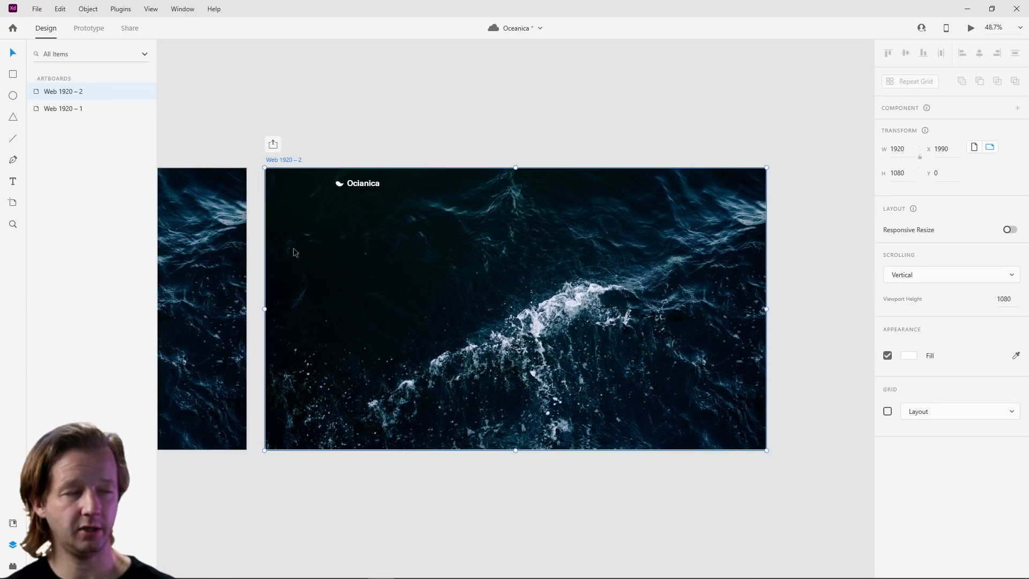
{"action": "scroll", "coordinate": [311, 244], "scroll_direction": "down", "scroll_amount": 8}
{"action": "left_click_drag", "start_coordinate": [310, 231], "coordinate": [479, 219]}
{"action": "scroll", "coordinate": [459, 236], "scroll_direction": "up", "scroll_amount": 5}
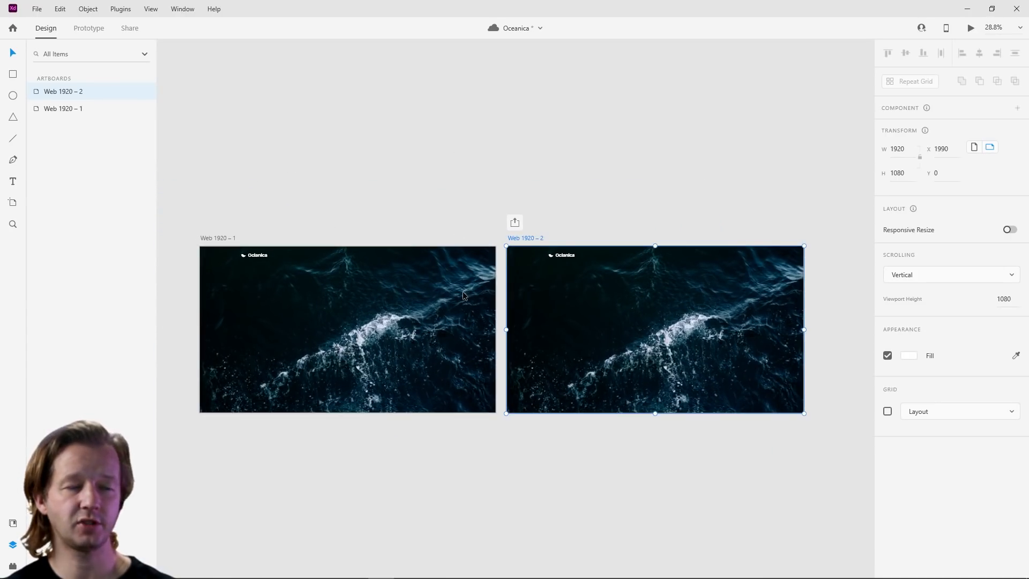
{"action": "left_click", "coordinate": [572, 279]}
{"action": "left_click", "coordinate": [587, 216]}
{"action": "scroll", "coordinate": [486, 287], "scroll_direction": "up", "scroll_amount": 3}
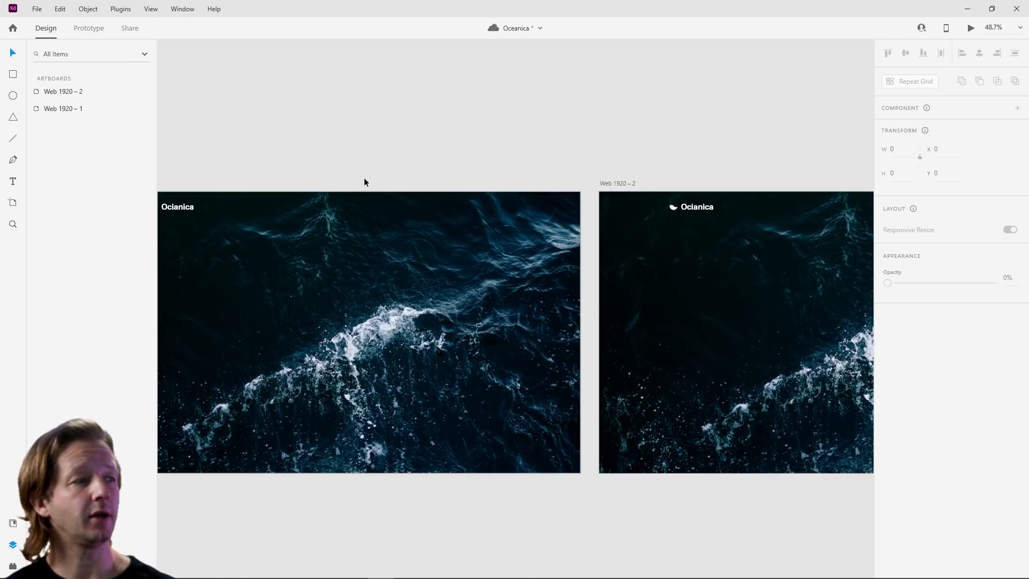
Step: Change the fill of the "Ocianica" text on the first artboard from white to a bright blue and deselect it
{"action": "left_click_drag", "start_coordinate": [371, 158], "coordinate": [451, 138]}
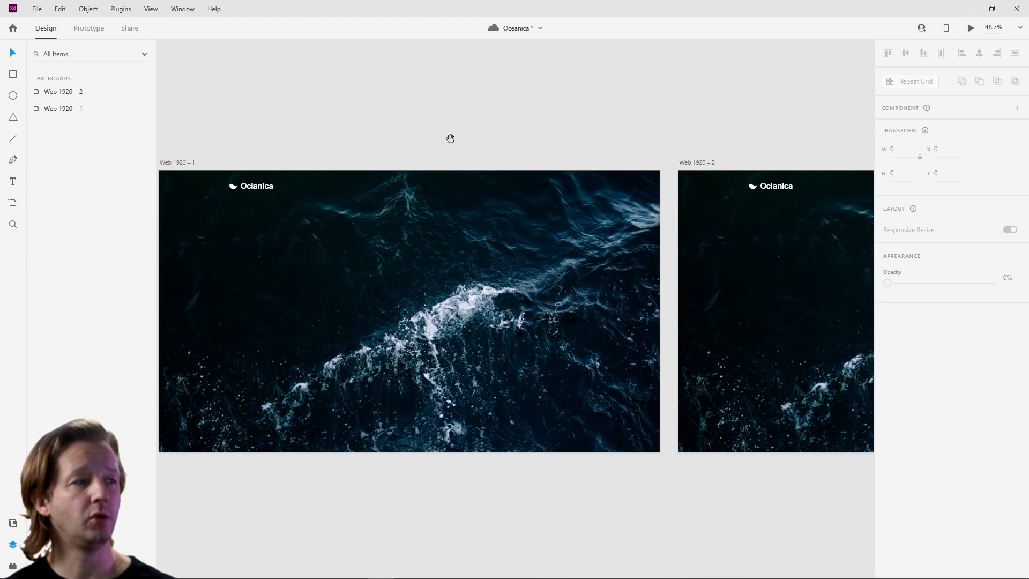
{"action": "left_click", "coordinate": [253, 189]}
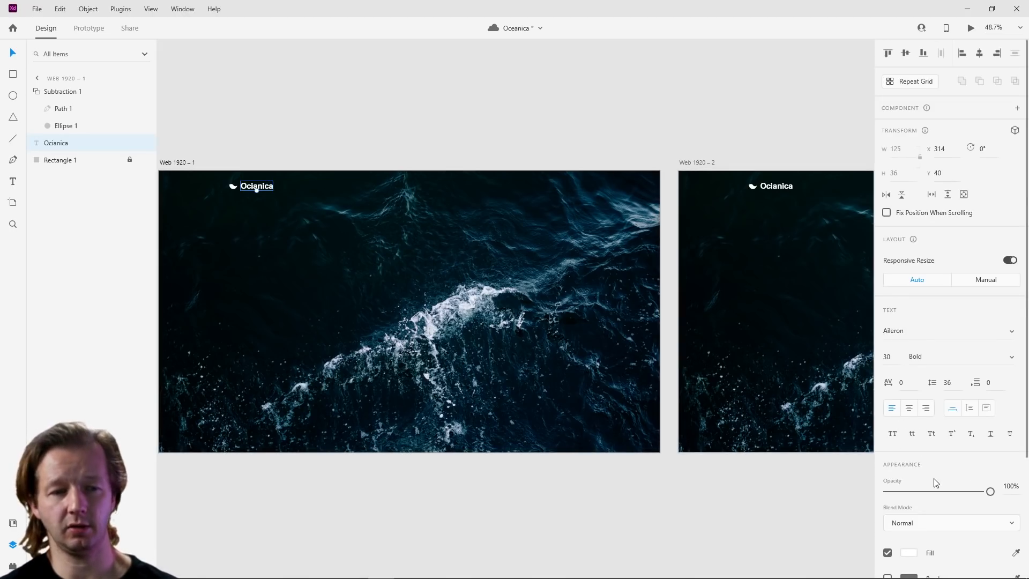
{"action": "scroll", "coordinate": [933, 479], "scroll_direction": "down", "scroll_amount": 3}
{"action": "left_click", "coordinate": [910, 398]}
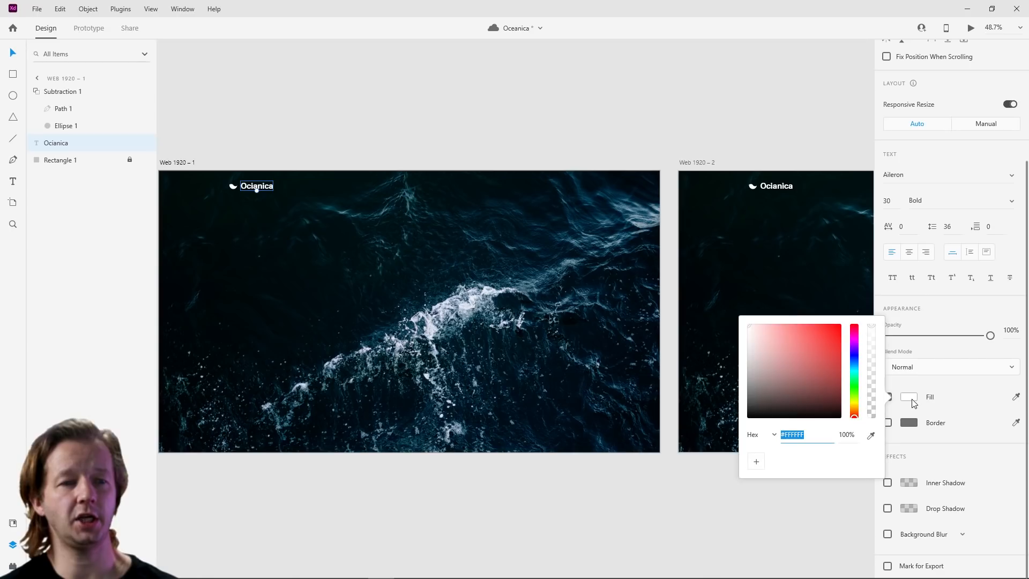
{"action": "left_click", "coordinate": [855, 363]}
{"action": "left_click_drag", "start_coordinate": [856, 365], "coordinate": [845, 333]}
{"action": "left_click", "coordinate": [362, 119]}
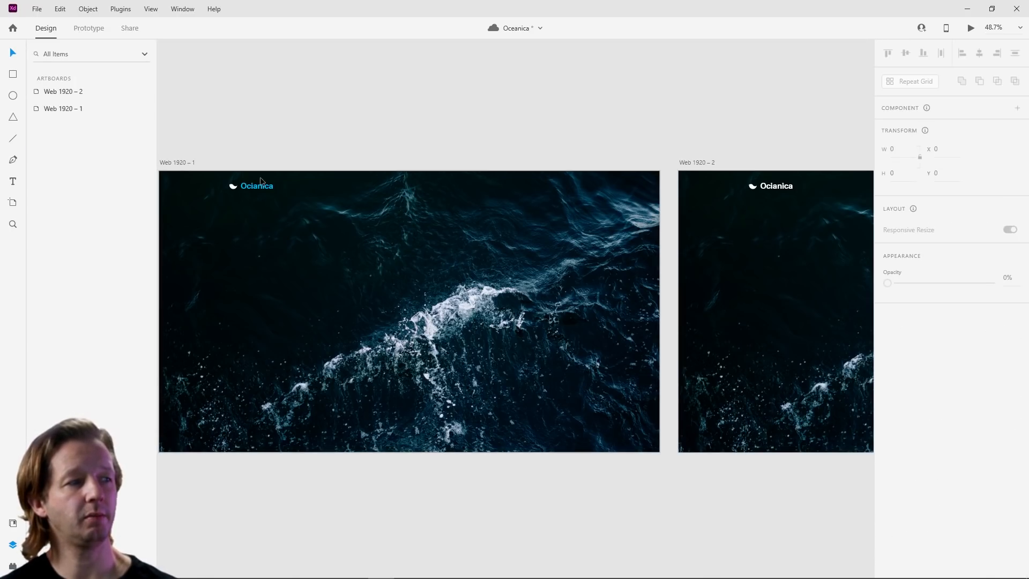
Step: Compare the logo text on the first artboard with the one on the duplicated artboard
{"action": "scroll", "coordinate": [215, 198], "scroll_direction": "up", "scroll_amount": 2}
{"action": "scroll", "coordinate": [215, 201], "scroll_direction": "up", "scroll_amount": 6}
{"action": "scroll", "coordinate": [292, 198], "scroll_direction": "down", "scroll_amount": 8}
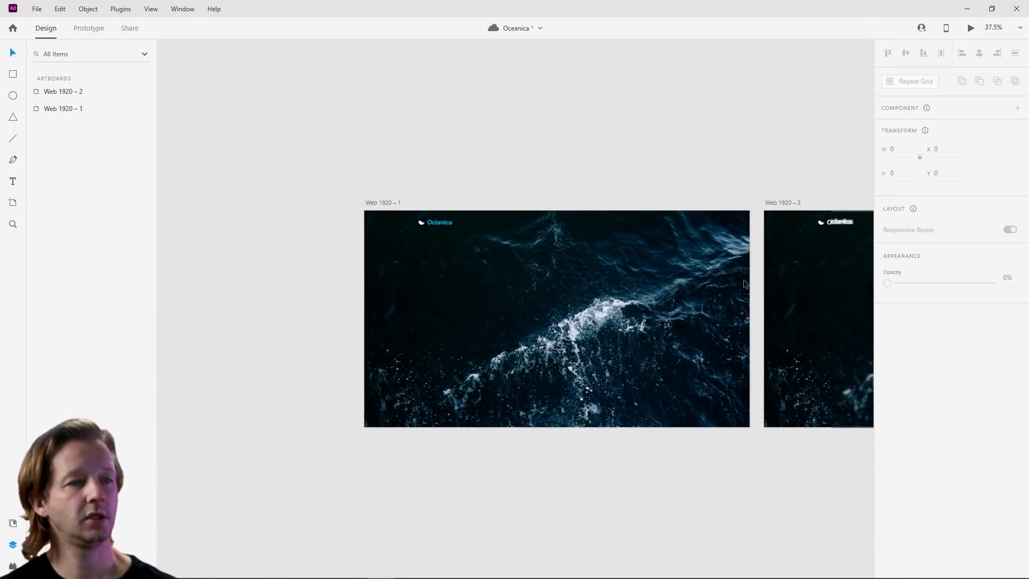
{"action": "left_click_drag", "start_coordinate": [765, 272], "coordinate": [652, 262]}
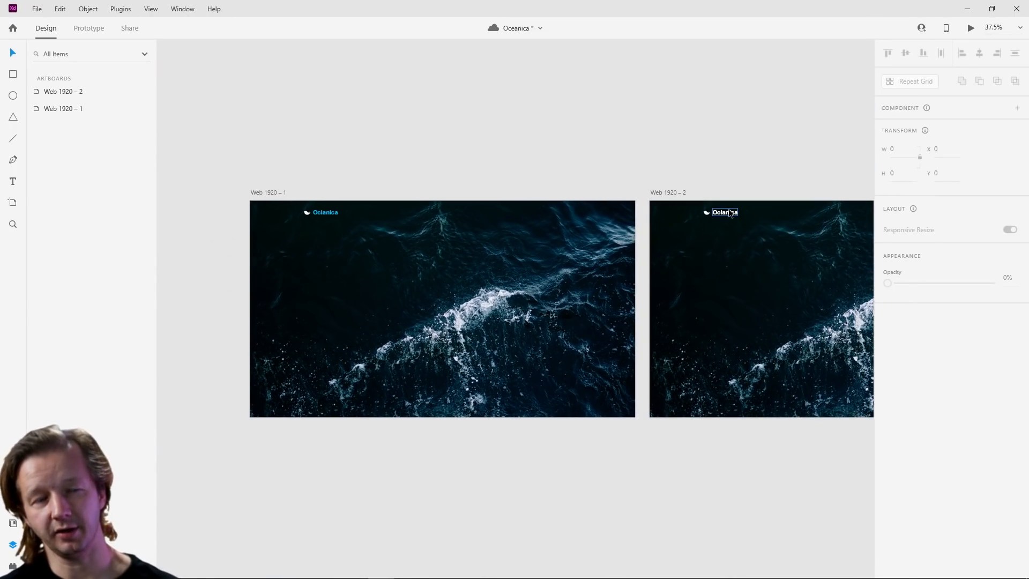
{"action": "scroll", "coordinate": [731, 214], "scroll_direction": "up", "scroll_amount": 5}
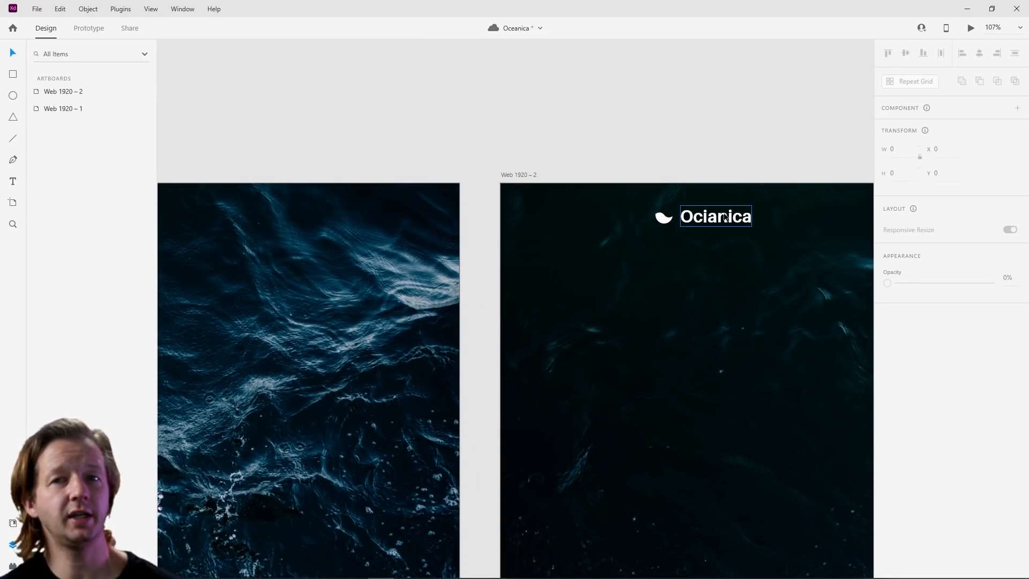
{"action": "scroll", "coordinate": [615, 256], "scroll_direction": "down", "scroll_amount": 8}
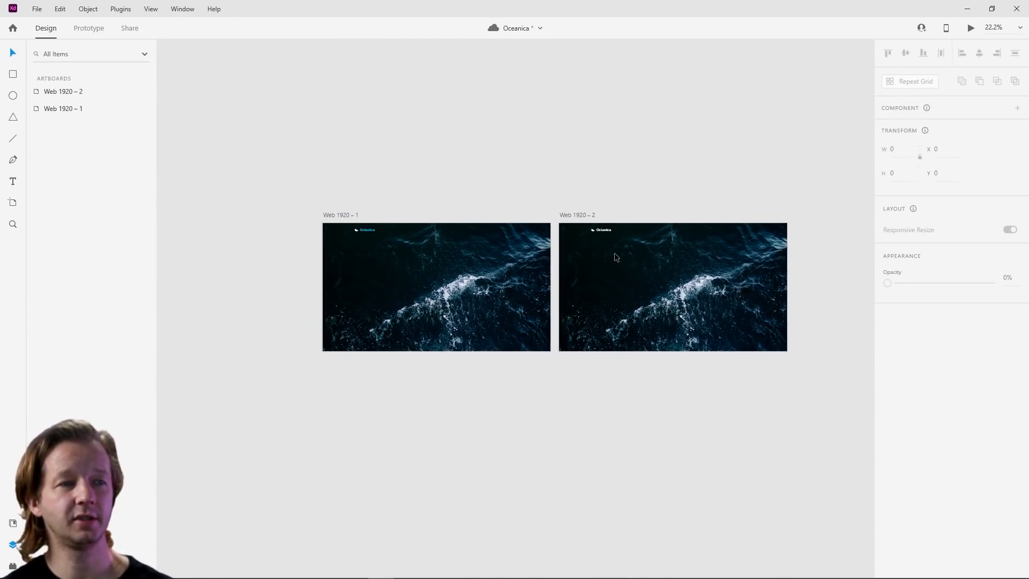
Step: Undo the blue text colour on the first artboard and remove the duplicated artboard
{"action": "left_click", "coordinate": [603, 230]}
{"action": "left_click", "coordinate": [684, 201]}
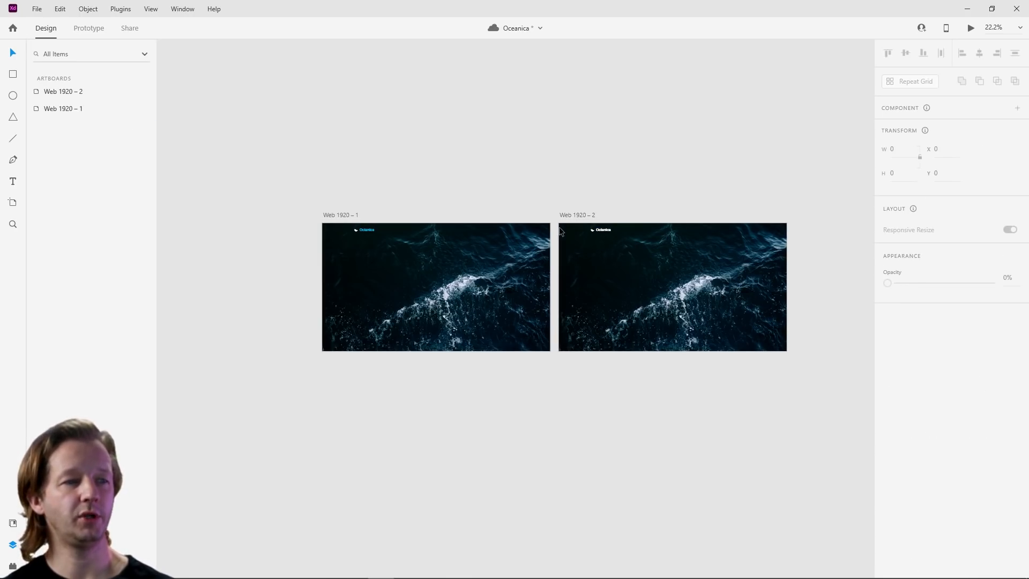
{"action": "left_click", "coordinate": [581, 212]}
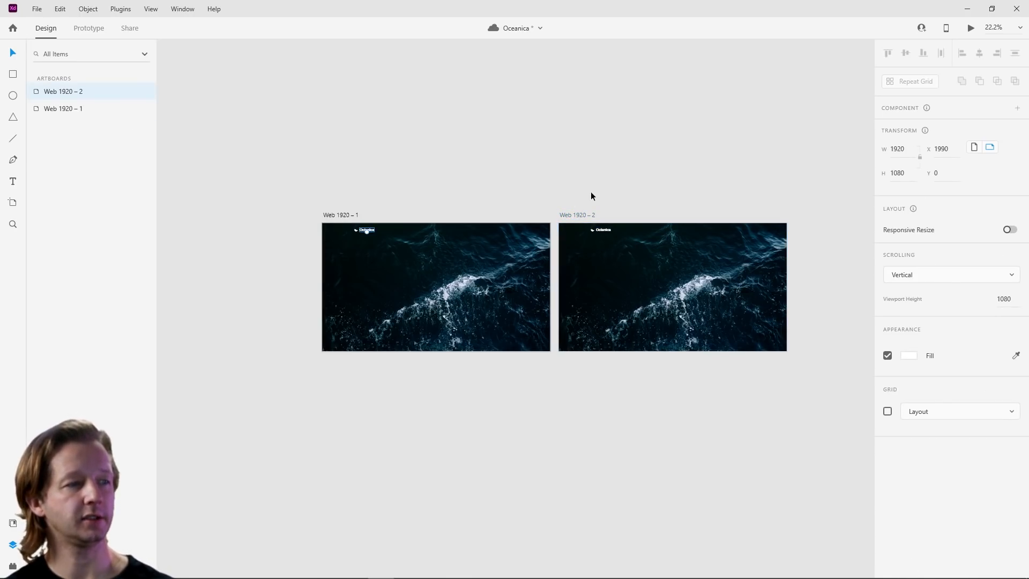
{"action": "key", "text": "Delete"}
Step: Collapse the subtracted shape's layer and turn the wave mark and the "Ocianica" text together into one component
{"action": "scroll", "coordinate": [357, 246], "scroll_direction": "up", "scroll_amount": 8}
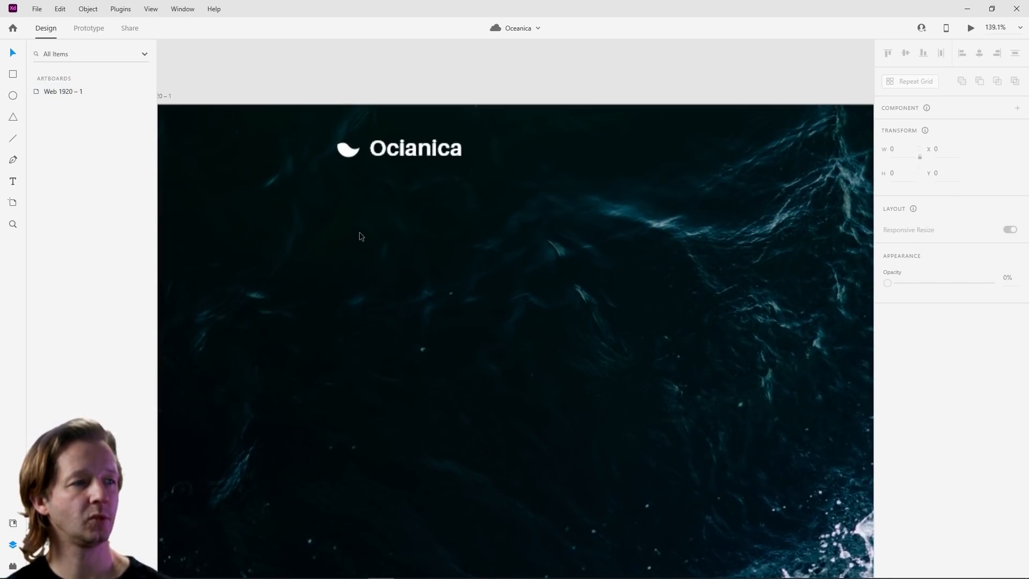
{"action": "left_click", "coordinate": [349, 149]}
{"action": "left_click", "coordinate": [423, 145], "text": "shift"}
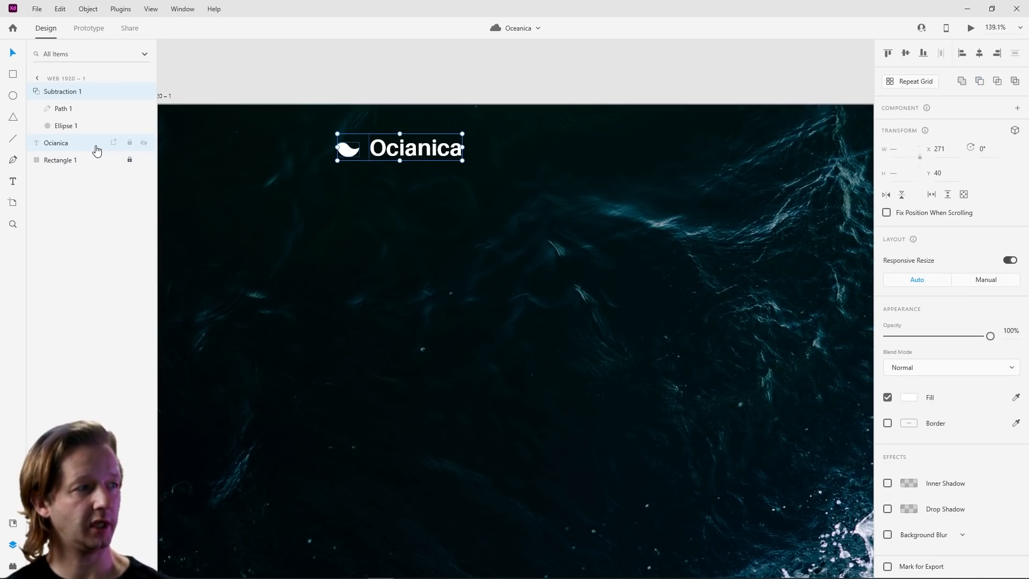
{"action": "left_click", "coordinate": [36, 92]}
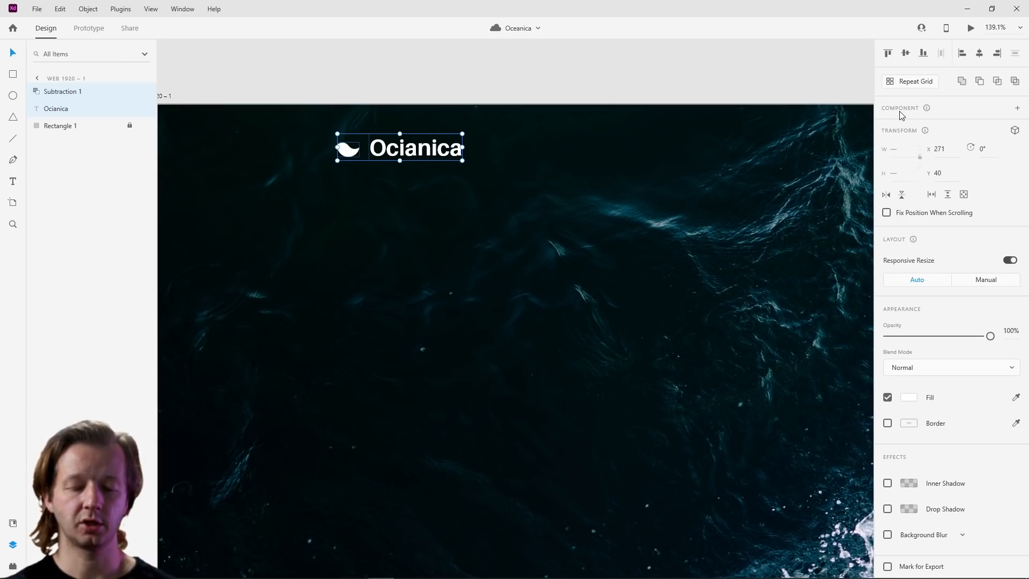
{"action": "key", "text": "ctrl+k"}
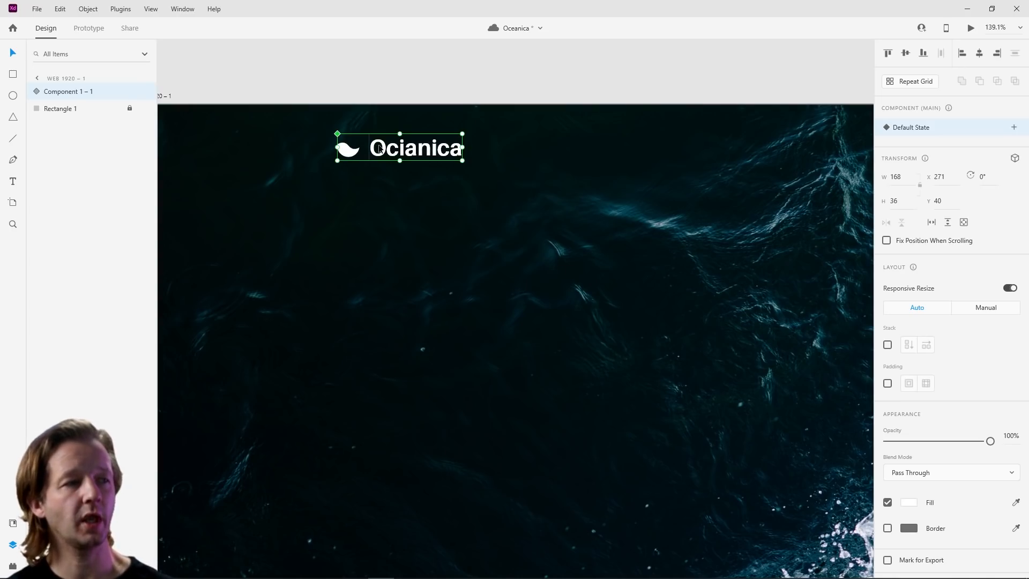
Step: Duplicate the Web 1920 – 1 artboard together with its logo component
{"action": "scroll", "coordinate": [459, 161], "scroll_direction": "down", "scroll_amount": 5}
{"action": "left_click_drag", "start_coordinate": [494, 185], "coordinate": [352, 159]}
{"action": "left_click", "coordinate": [226, 107]}
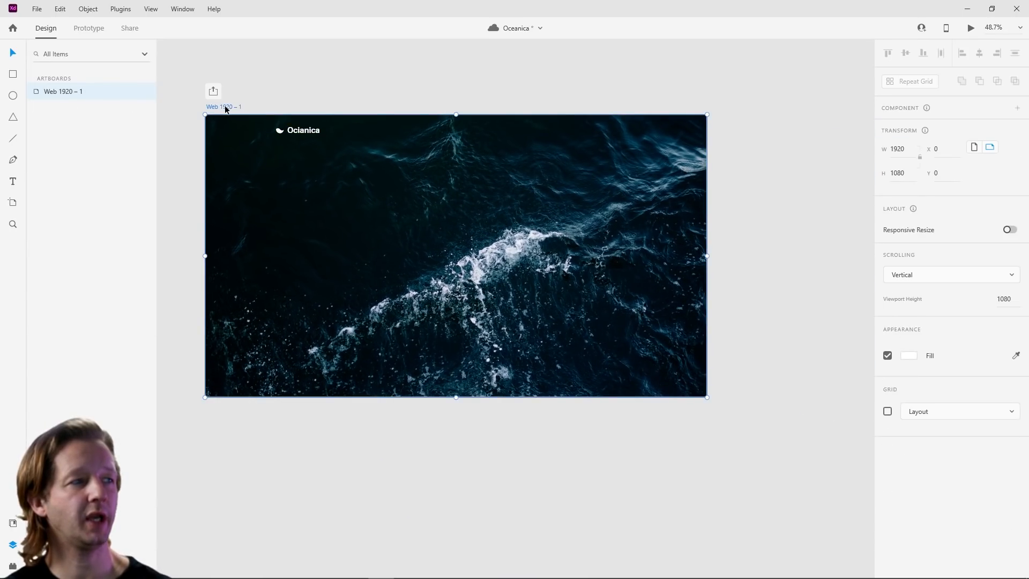
{"action": "key", "text": "ctrl+d"}
{"action": "left_click", "coordinate": [460, 122]}
{"action": "left_click_drag", "start_coordinate": [254, 119], "coordinate": [632, 110]}
Step: Set the fill of the "Ocianica" text in the main component on the first artboard to bright blue #009EE3
{"action": "double_click", "coordinate": [226, 176]}
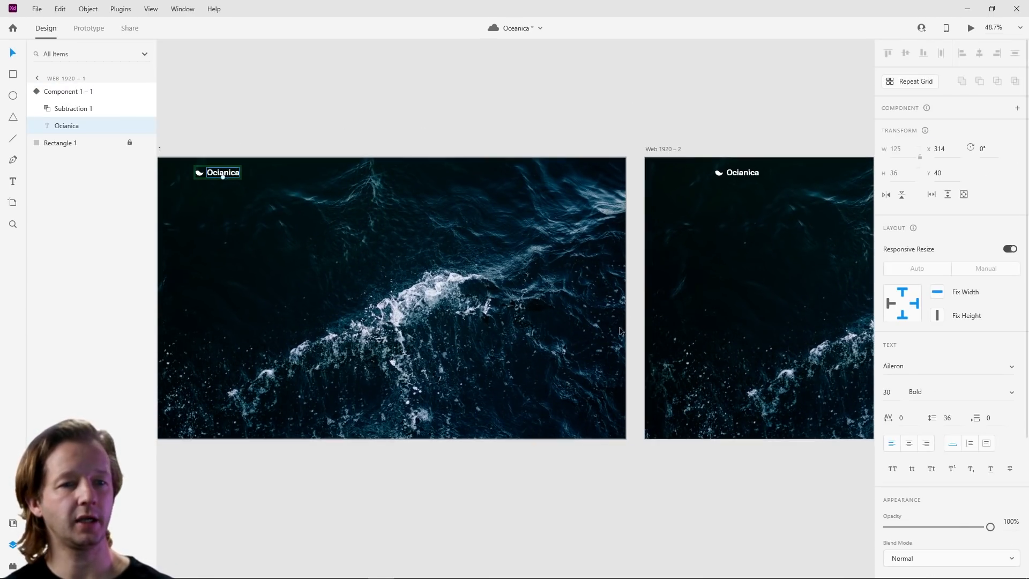
{"action": "scroll", "coordinate": [957, 456], "scroll_direction": "down", "scroll_amount": 4}
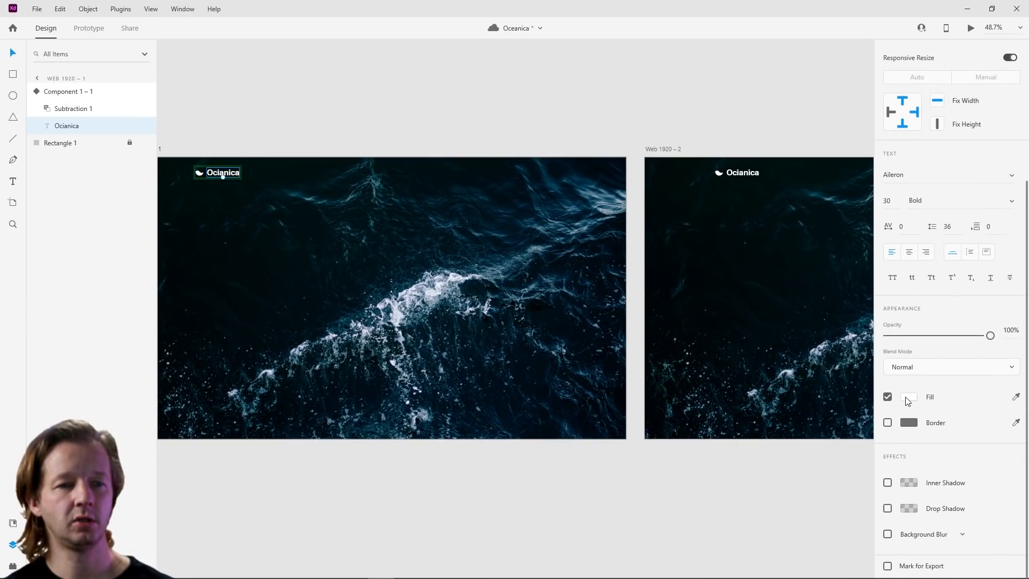
{"action": "left_click", "coordinate": [906, 399]}
{"action": "left_click", "coordinate": [853, 367]}
{"action": "left_click", "coordinate": [840, 334]}
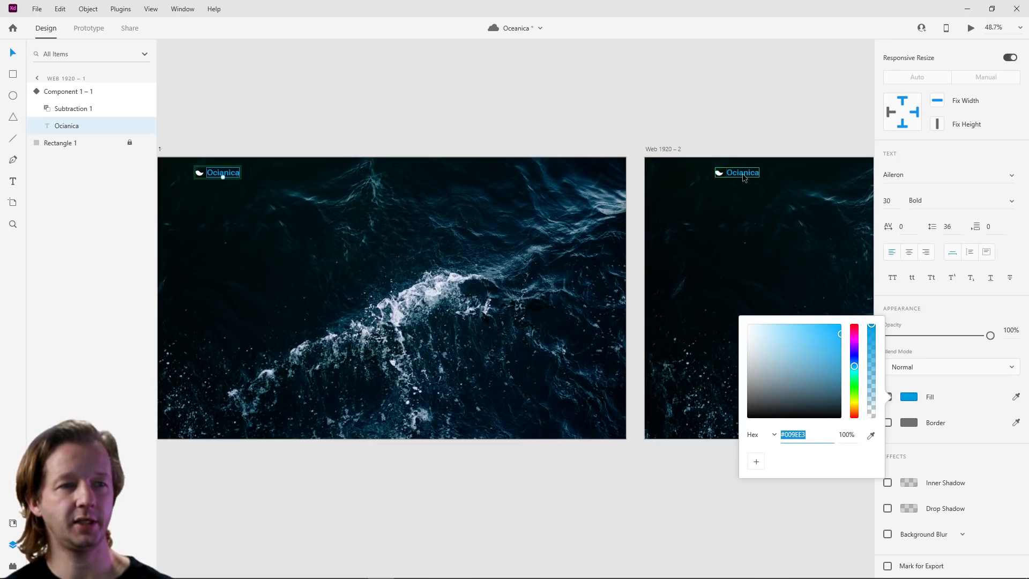
{"action": "scroll", "coordinate": [744, 174], "scroll_direction": "up", "scroll_amount": 3}
{"action": "scroll", "coordinate": [742, 173], "scroll_direction": "down", "scroll_amount": 4}
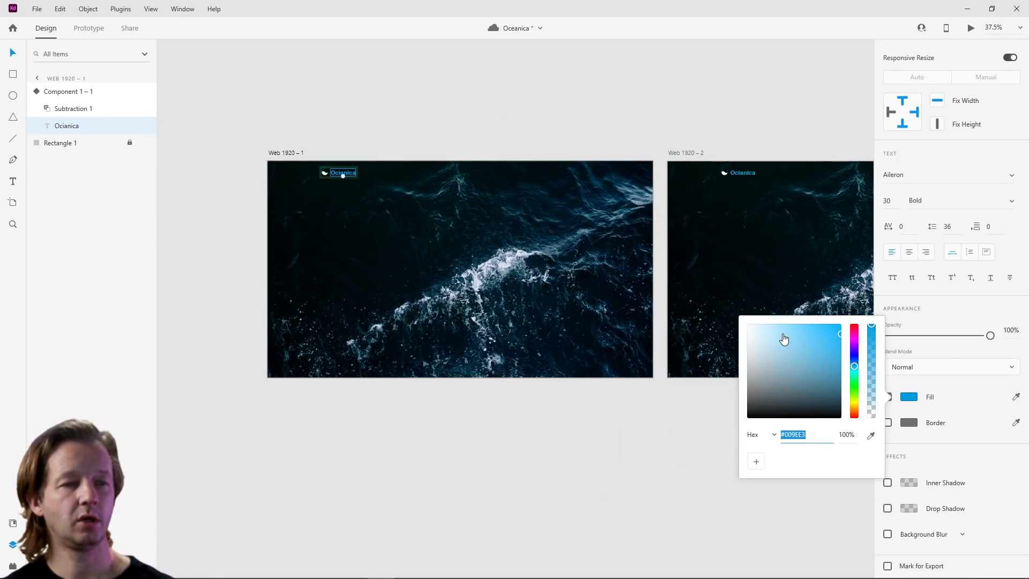
Step: Undo the blue fill on the main component's text and deselect it
{"action": "left_click", "coordinate": [701, 137]}
{"action": "key", "text": "ctrl+z"}
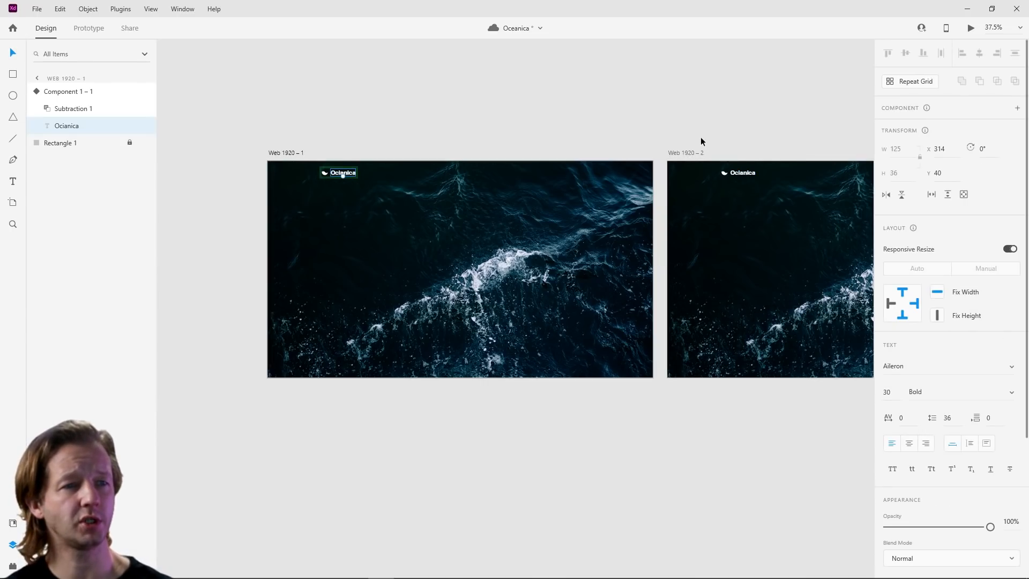
{"action": "left_click", "coordinate": [491, 140]}
Step: Compare the corner markers of the main logo component on the first artboard and its instance on the duplicated artboard
{"action": "scroll", "coordinate": [339, 178], "scroll_direction": "up", "scroll_amount": 9}
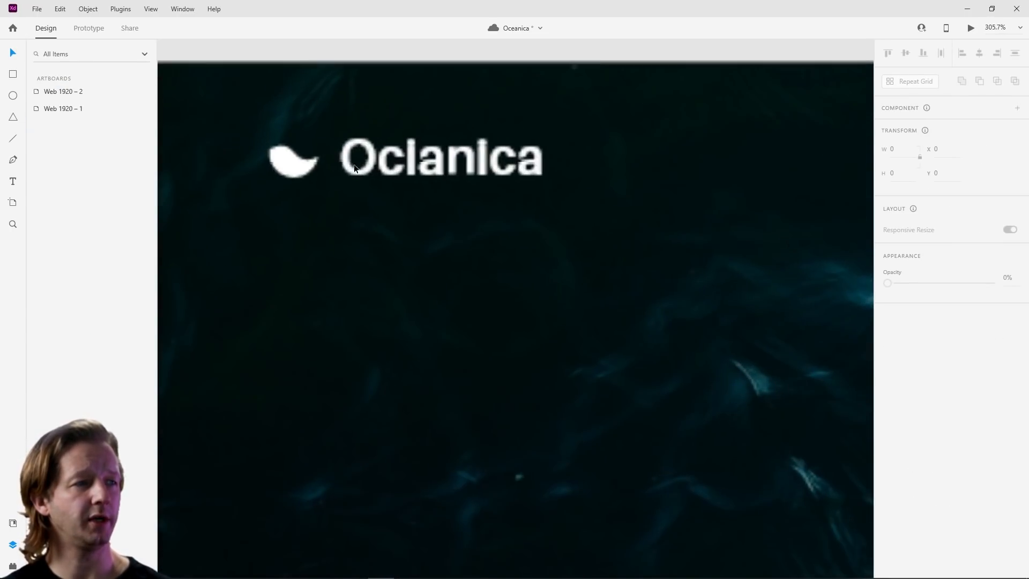
{"action": "left_click", "coordinate": [333, 174]}
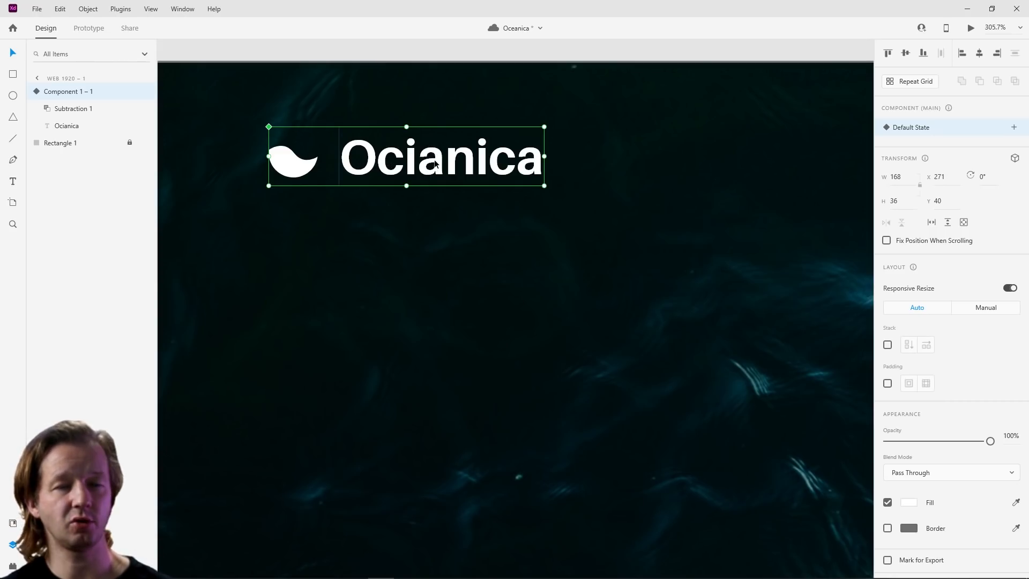
{"action": "scroll", "coordinate": [445, 171], "scroll_direction": "down", "scroll_amount": 8}
{"action": "left_click_drag", "start_coordinate": [769, 491], "coordinate": [62, 510]}
{"action": "scroll", "coordinate": [429, 255], "scroll_direction": "up", "scroll_amount": 5}
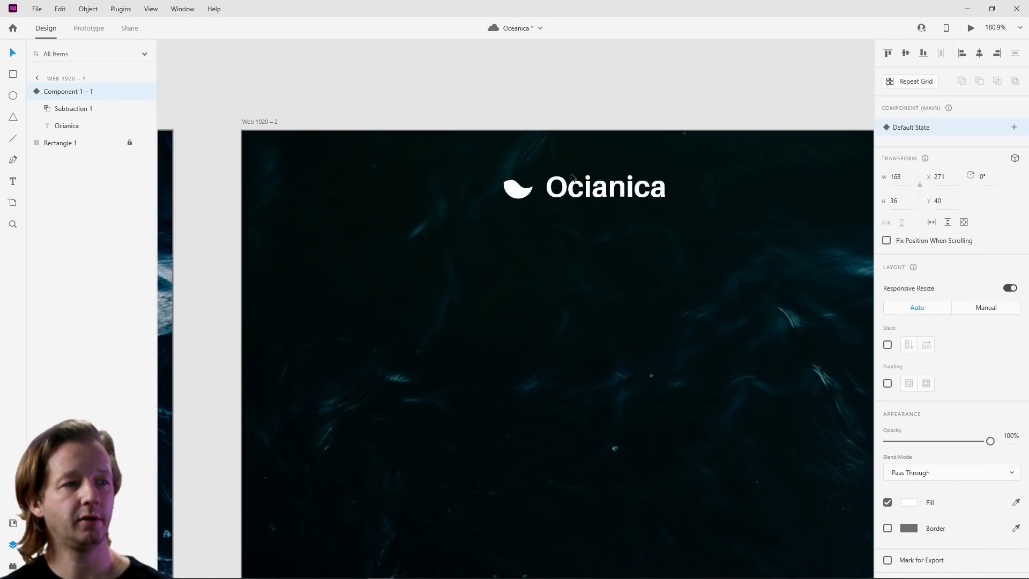
{"action": "left_click", "coordinate": [626, 199]}
{"action": "scroll", "coordinate": [627, 204], "scroll_direction": "up", "scroll_amount": 3}
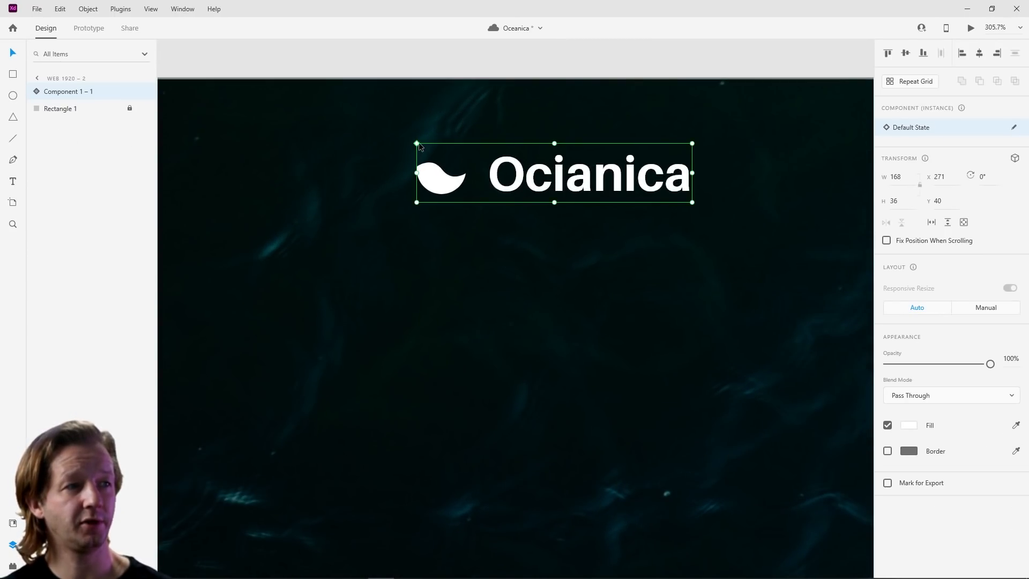
{"action": "scroll", "coordinate": [382, 150], "scroll_direction": "up", "scroll_amount": 5}
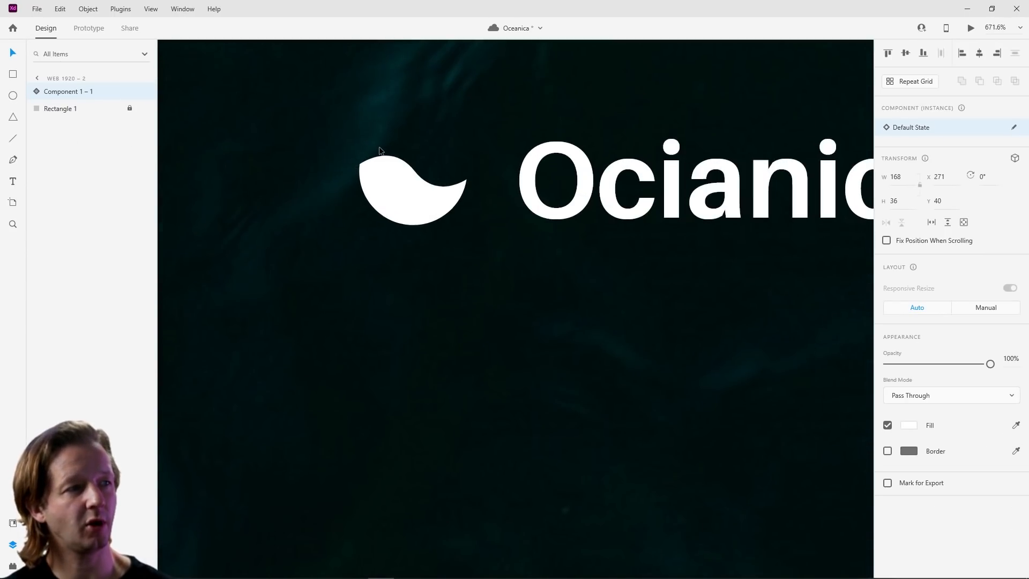
{"action": "scroll", "coordinate": [456, 166], "scroll_direction": "down", "scroll_amount": 10}
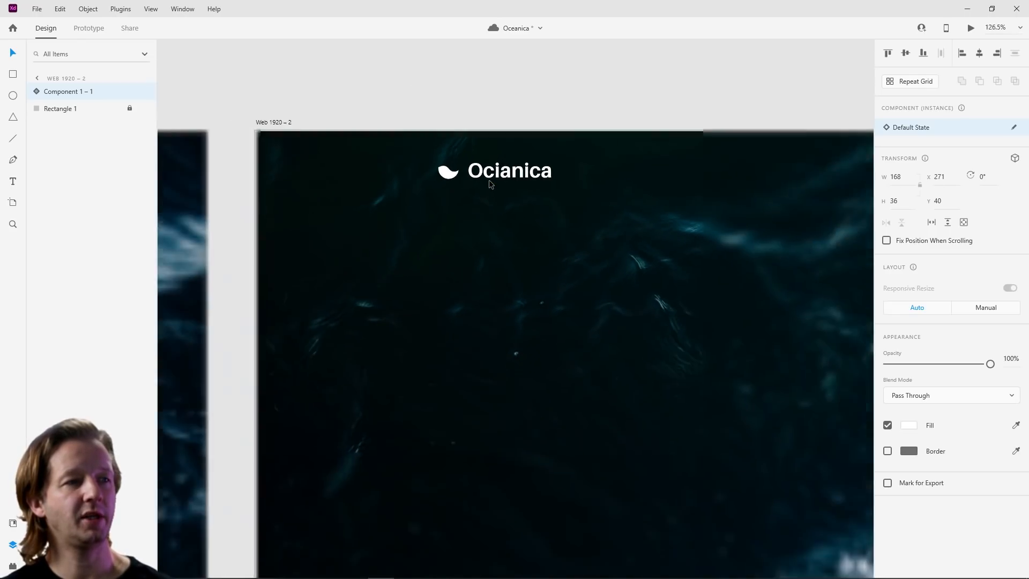
{"action": "scroll", "coordinate": [489, 181], "scroll_direction": "down", "scroll_amount": 5}
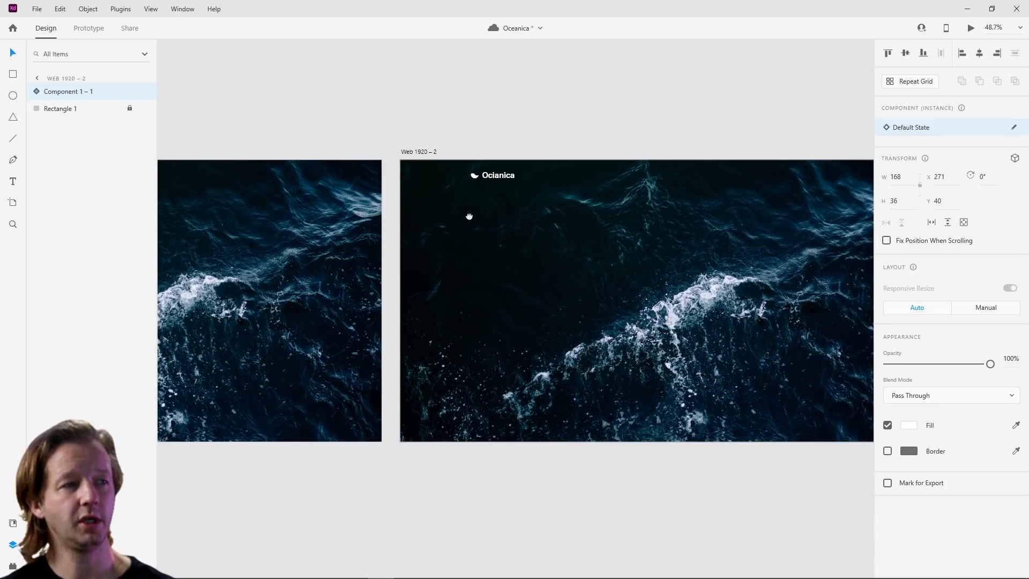
Step: Set the fill of the "Ocianica" text in the component instance on the second artboard to cyan #00E3E3
{"action": "left_click_drag", "start_coordinate": [469, 216], "coordinate": [714, 190]}
{"action": "double_click", "coordinate": [745, 150]}
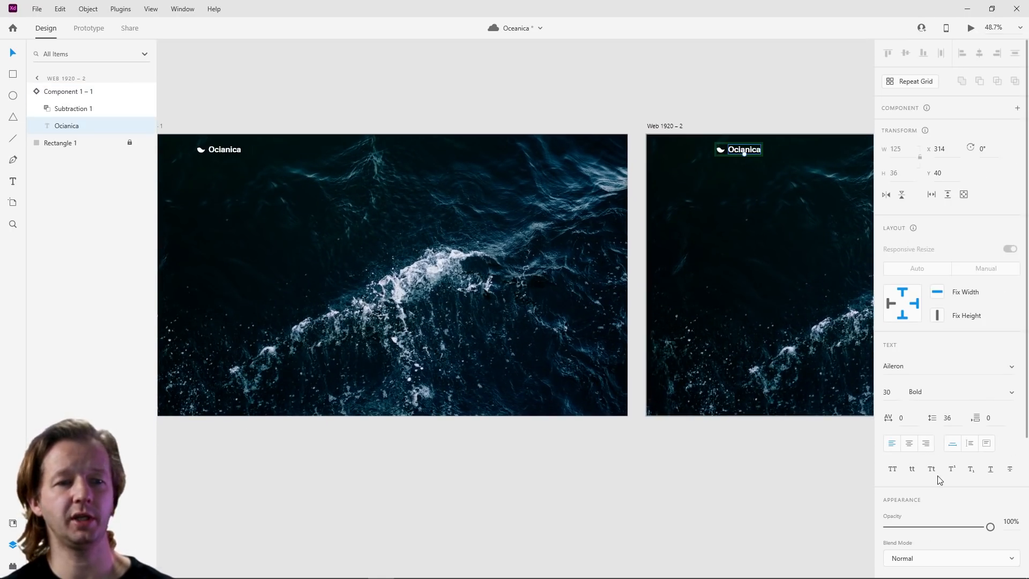
{"action": "scroll", "coordinate": [939, 478], "scroll_direction": "down", "scroll_amount": 4}
{"action": "left_click", "coordinate": [909, 397]}
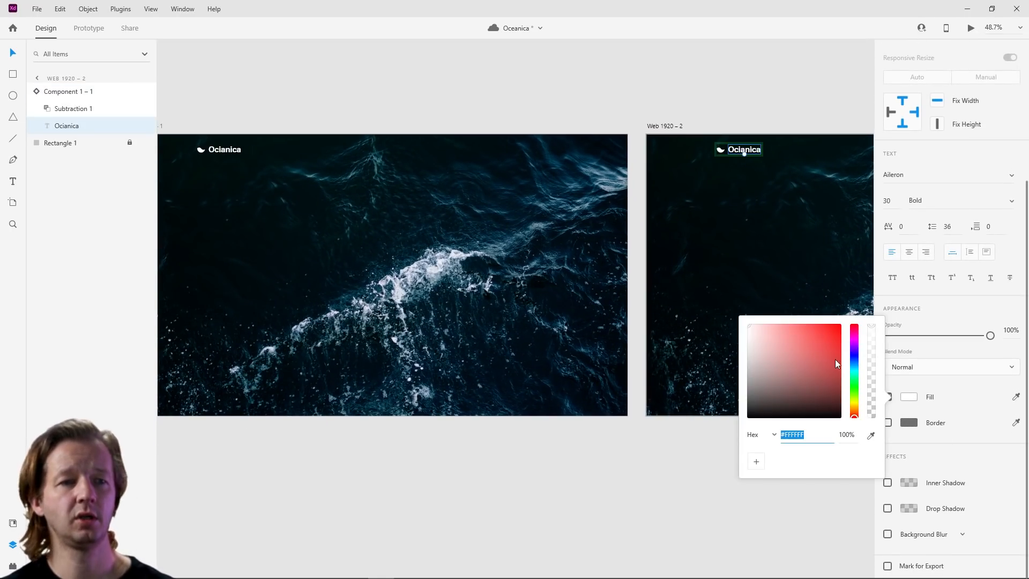
{"action": "left_click", "coordinate": [854, 371]}
{"action": "left_click", "coordinate": [840, 334]}
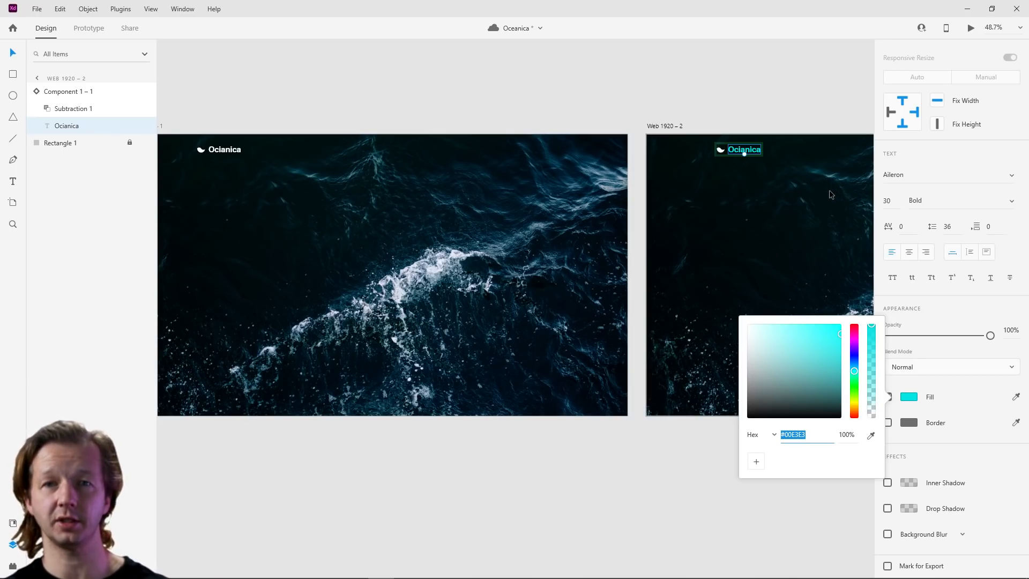
Step: Undo the cyan fill on the instance's text and deselect it
{"action": "left_click", "coordinate": [788, 186]}
{"action": "key", "text": "ctrl+z"}
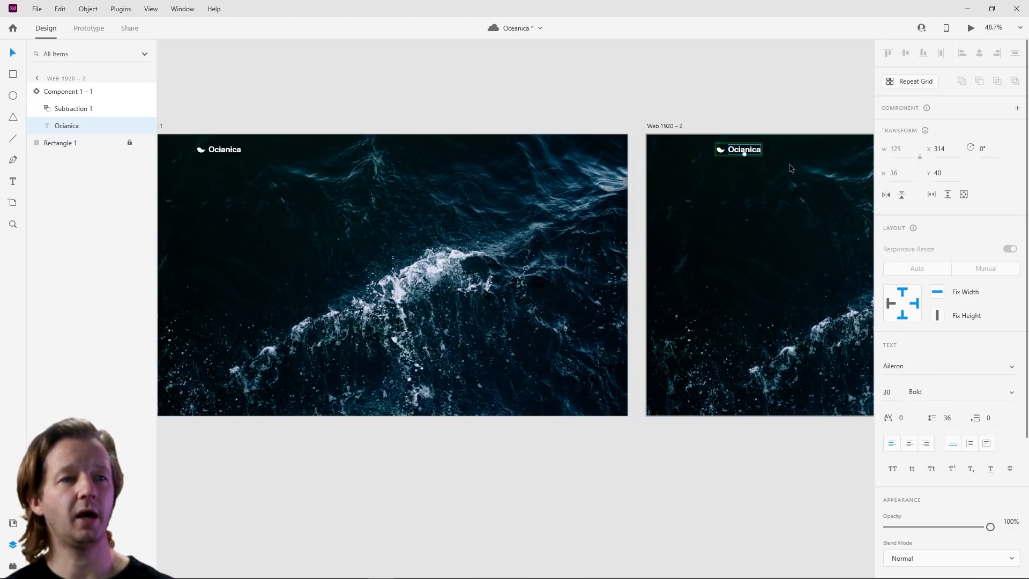
{"action": "left_click", "coordinate": [763, 124]}
Step: Replace the instance's "Ocianica" text on the second artboard with "Whatever"
{"action": "double_click", "coordinate": [748, 153]}
{"action": "double_click", "coordinate": [747, 153]}
{"action": "left_click", "coordinate": [747, 153]}
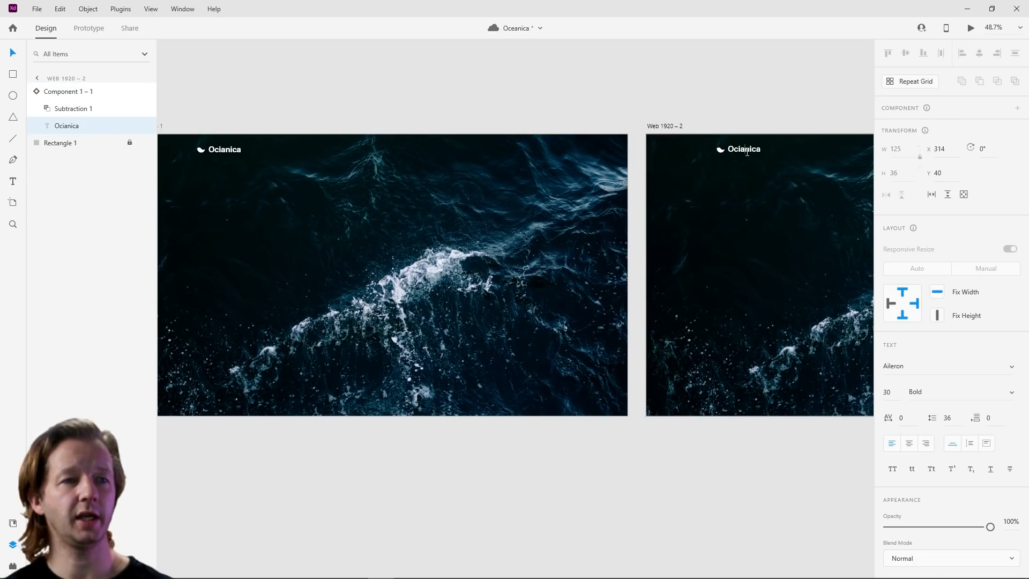
{"action": "double_click", "coordinate": [747, 152]}
{"action": "type", "text": "Whatever"}
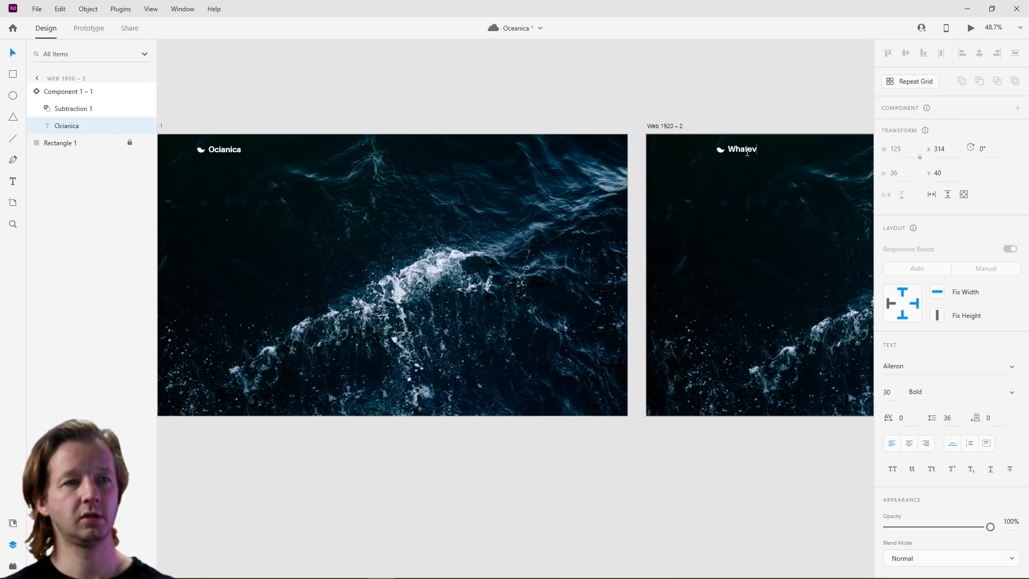
{"action": "key", "text": "Escape"}
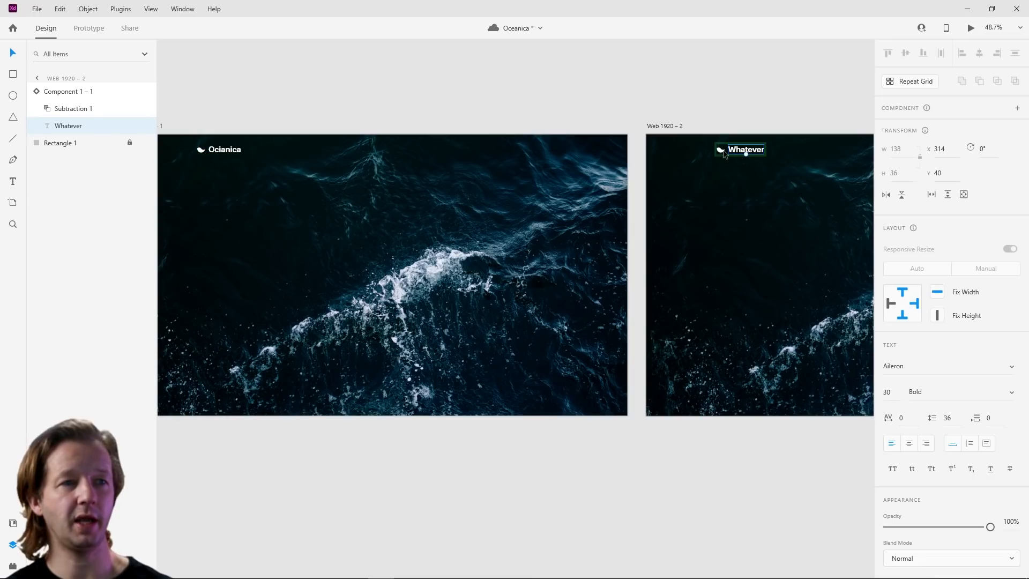
{"action": "left_click", "coordinate": [759, 121]}
Step: Undo the text change in the instance and remove the duplicated artboard
{"action": "left_click", "coordinate": [751, 150]}
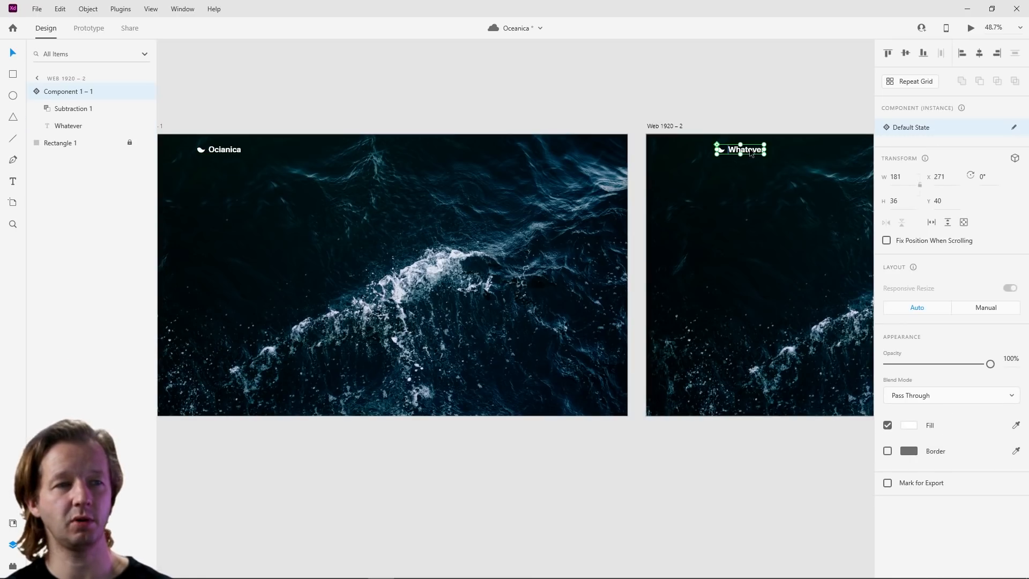
{"action": "key", "text": "ctrl+z"}
{"action": "key", "text": "ctrl+z"}
{"action": "left_click", "coordinate": [748, 155]}
{"action": "left_click_drag", "start_coordinate": [372, 72], "coordinate": [597, 67]}
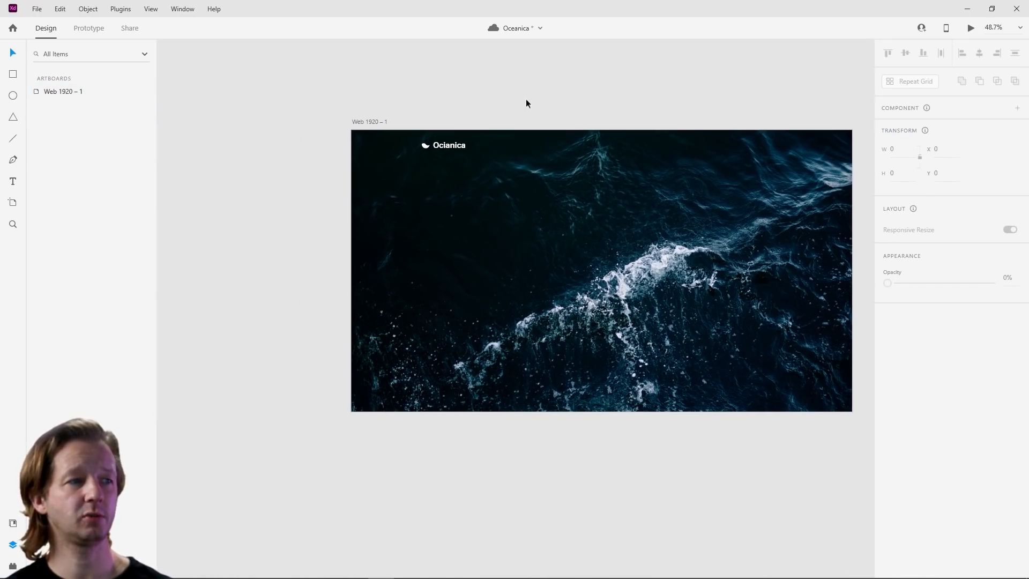
Step: Rename the logo component's layer to "Logo", collapse its contents and deselect it
{"action": "scroll", "coordinate": [498, 105], "scroll_direction": "up", "scroll_amount": 4}
{"action": "left_click", "coordinate": [388, 203]}
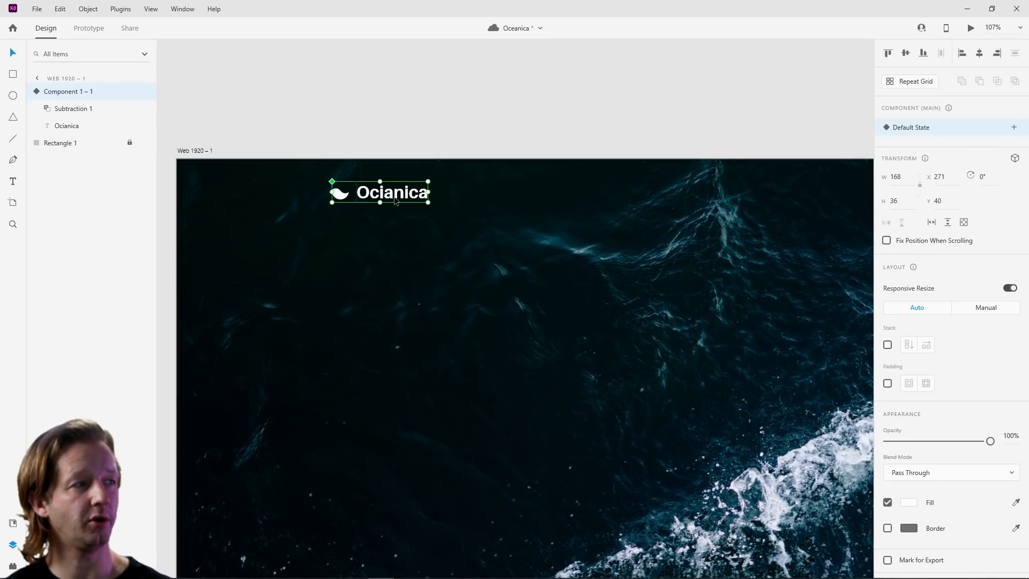
{"action": "double_click", "coordinate": [68, 92]}
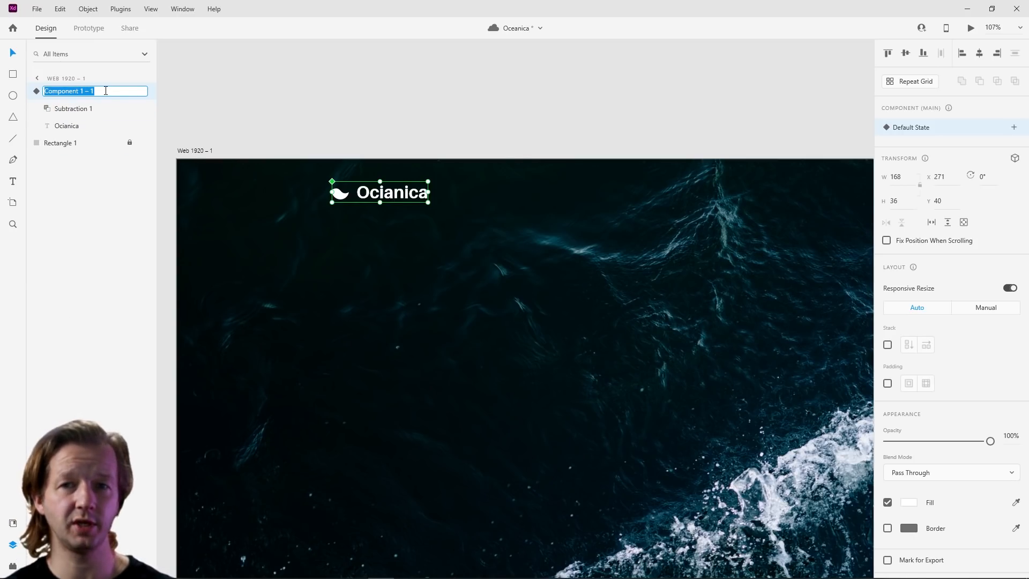
{"action": "type", "text": "Logo"}
{"action": "key", "text": "Return"}
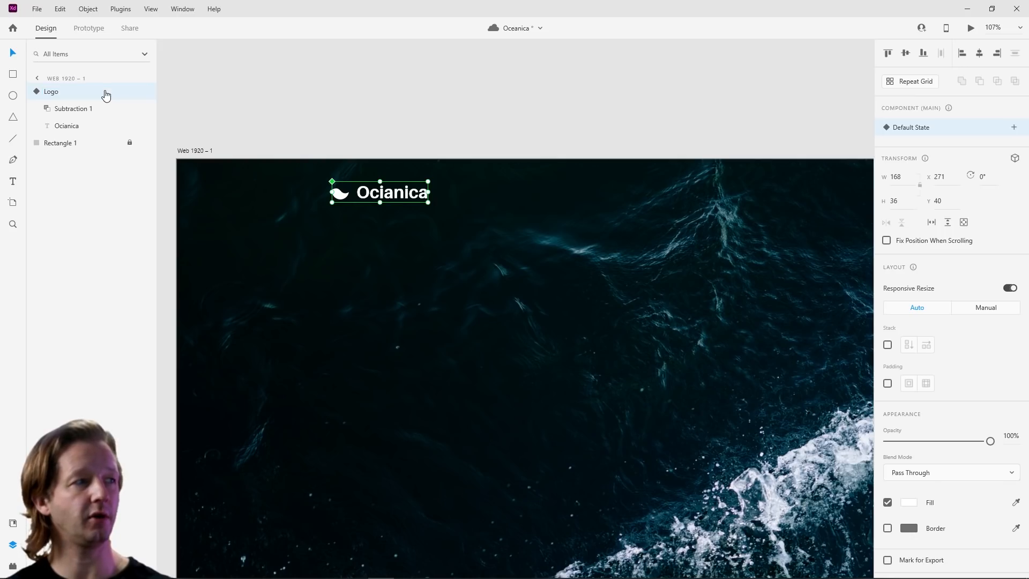
{"action": "left_click", "coordinate": [36, 92]}
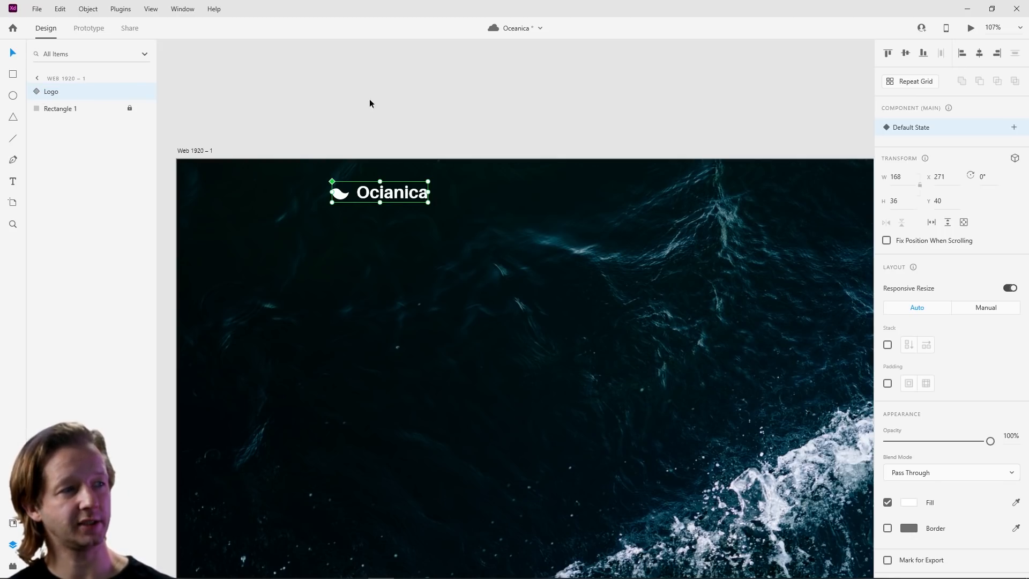
{"action": "left_click", "coordinate": [435, 122]}
Step: Rename Component 1 in the document assets to "Logo"
{"action": "scroll", "coordinate": [436, 122], "scroll_direction": "down", "scroll_amount": 3}
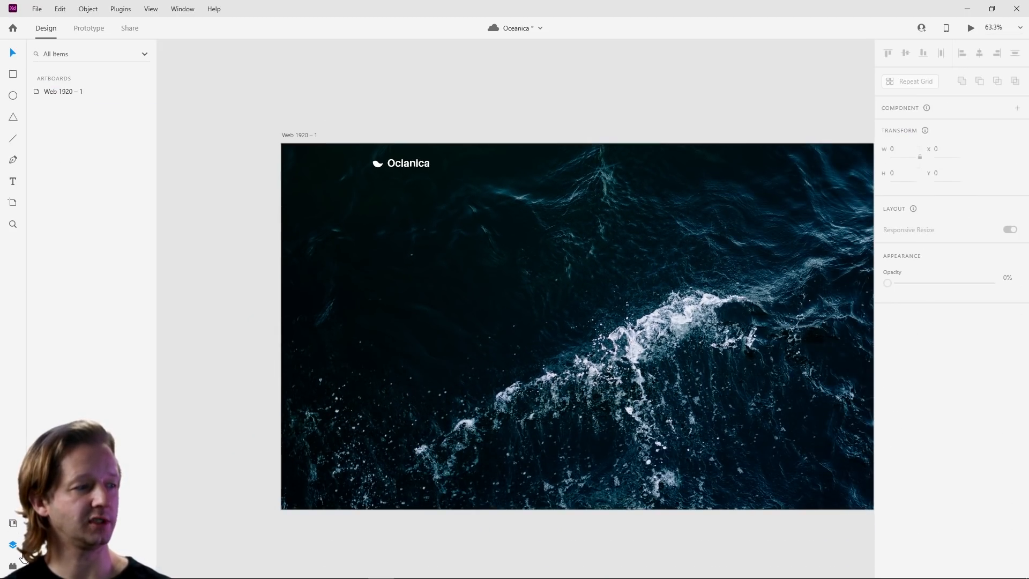
{"action": "left_click", "coordinate": [12, 525]}
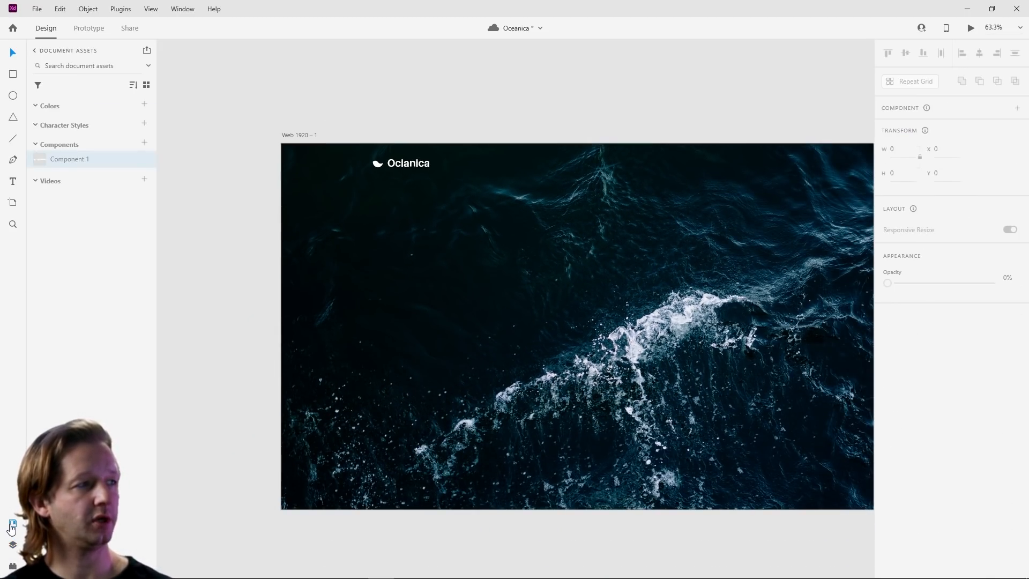
{"action": "double_click", "coordinate": [72, 159]}
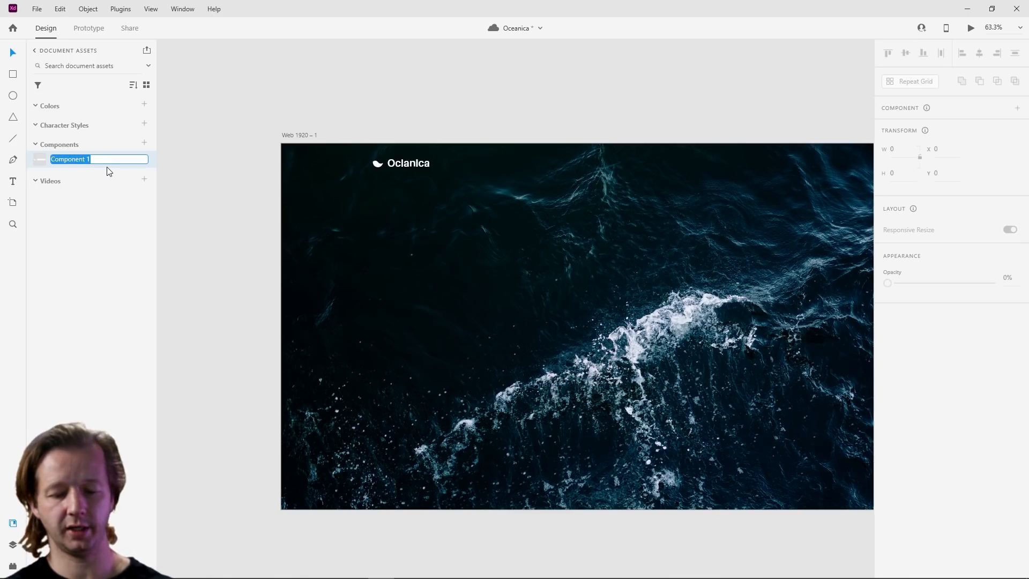
{"action": "type", "text": "Logo"}
{"action": "key", "text": "Return"}
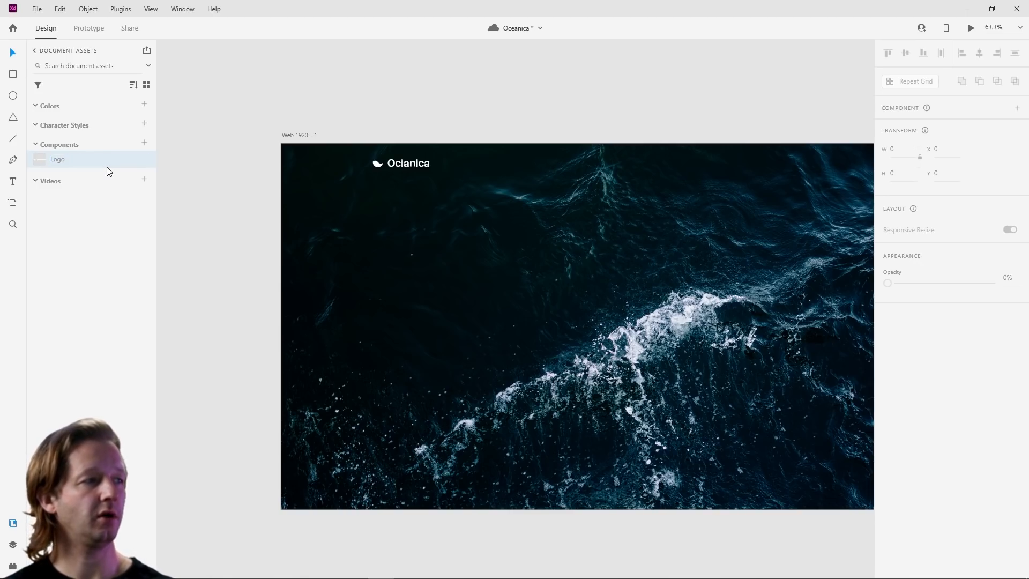
{"action": "left_click", "coordinate": [35, 146]}
{"action": "left_click", "coordinate": [36, 146]}
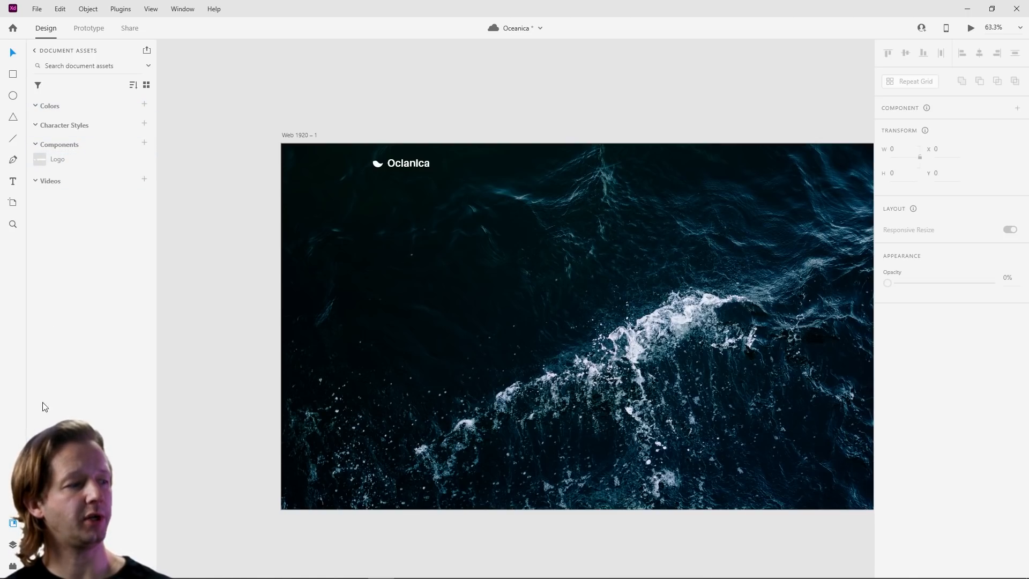
Step: Return to the layer list, fit the whole artboard in view and select the Logo component
{"action": "left_click", "coordinate": [13, 546]}
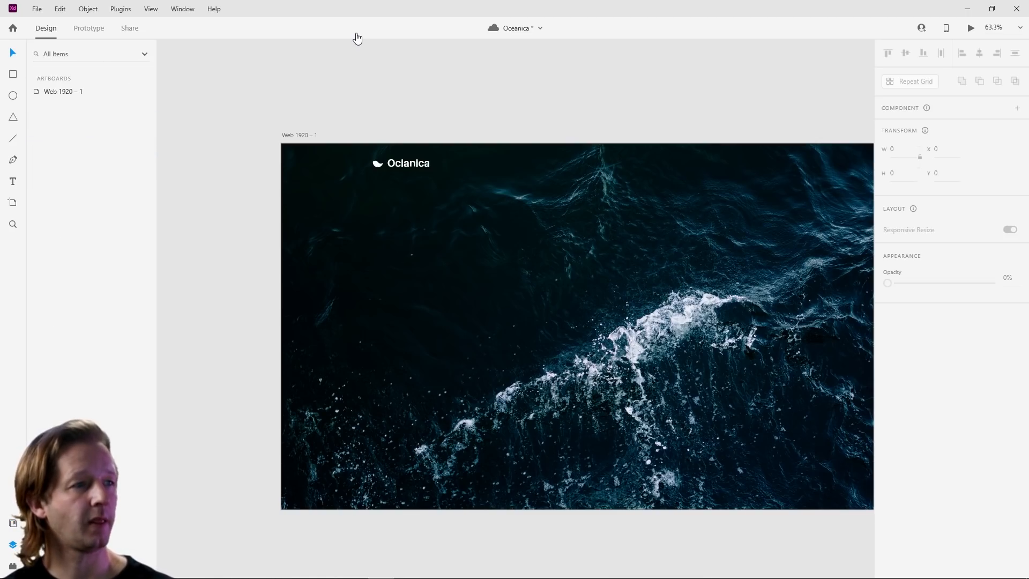
{"action": "scroll", "coordinate": [338, 87], "scroll_direction": "right", "scroll_amount": 3}
{"action": "left_click_drag", "start_coordinate": [331, 82], "coordinate": [356, 76]}
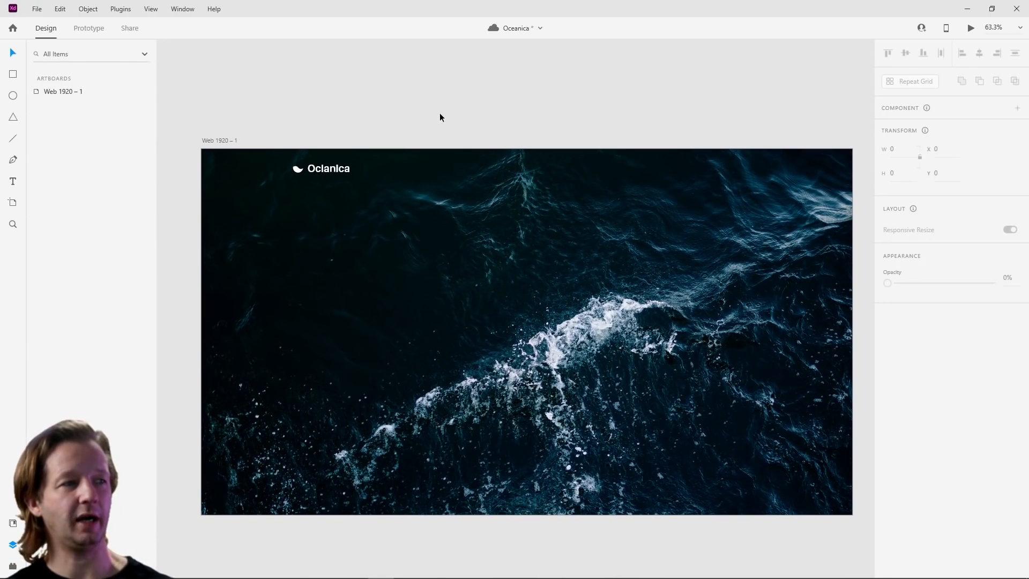
{"action": "scroll", "coordinate": [302, 181], "scroll_direction": "up", "scroll_amount": 5}
{"action": "scroll", "coordinate": [304, 184], "scroll_direction": "up", "scroll_amount": 2}
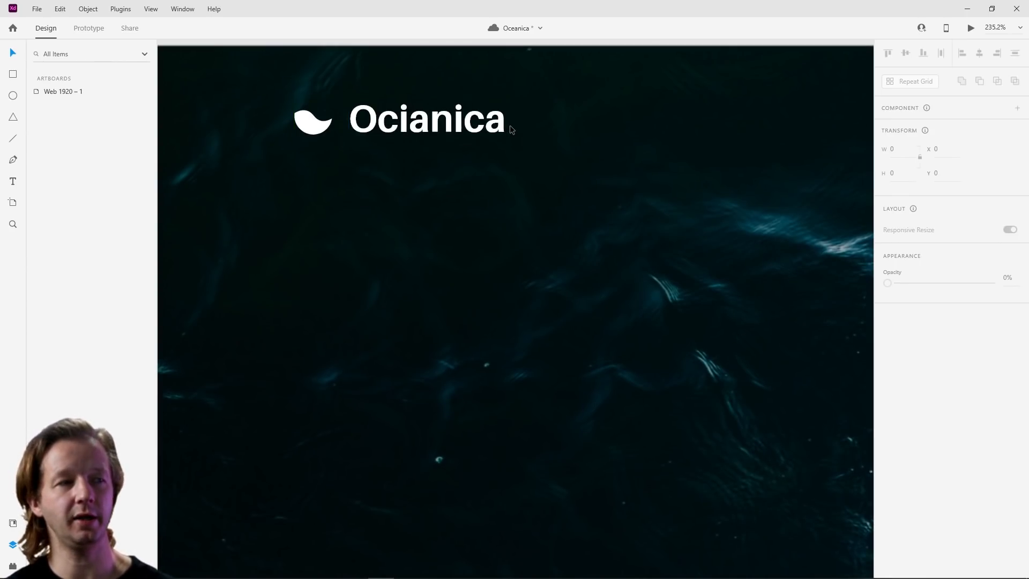
{"action": "key", "text": "ctrl+0"}
{"action": "left_click", "coordinate": [321, 139]}
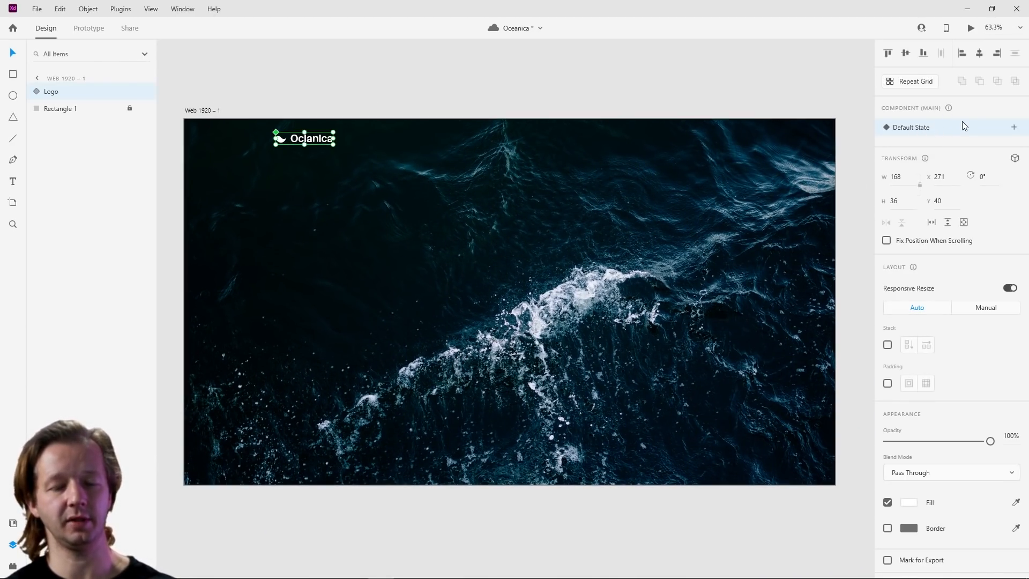
Step: Add the text "Home" to the right of the Ocianica logo on the artboard
{"action": "left_click", "coordinate": [413, 89]}
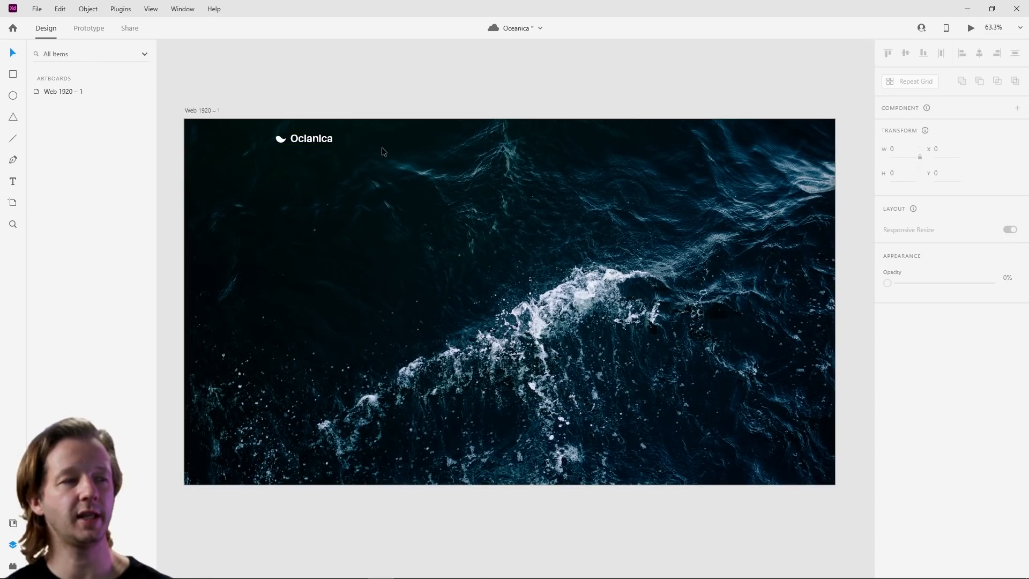
{"action": "left_click_drag", "start_coordinate": [381, 147], "coordinate": [365, 153]}
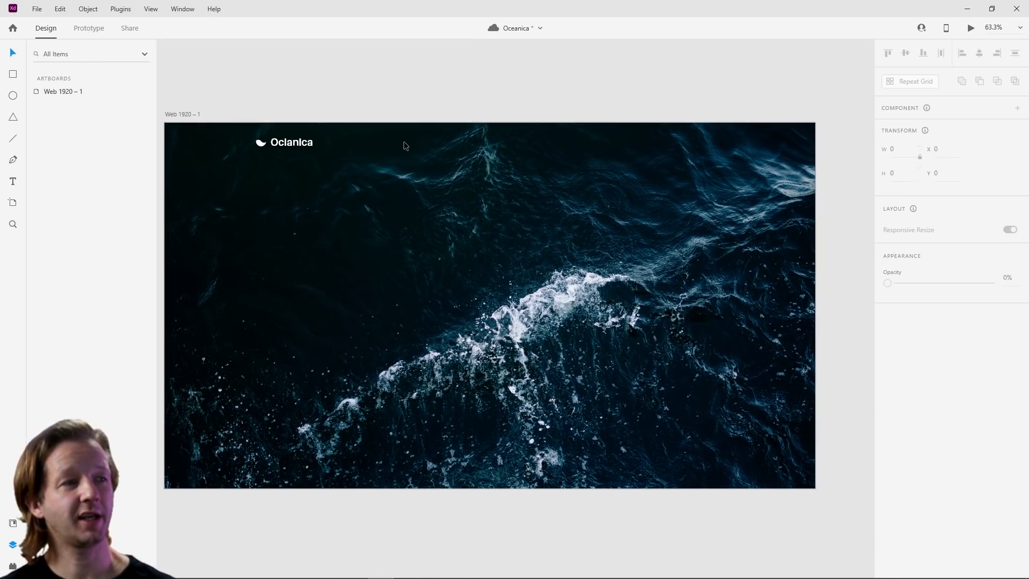
{"action": "left_click", "coordinate": [13, 183]}
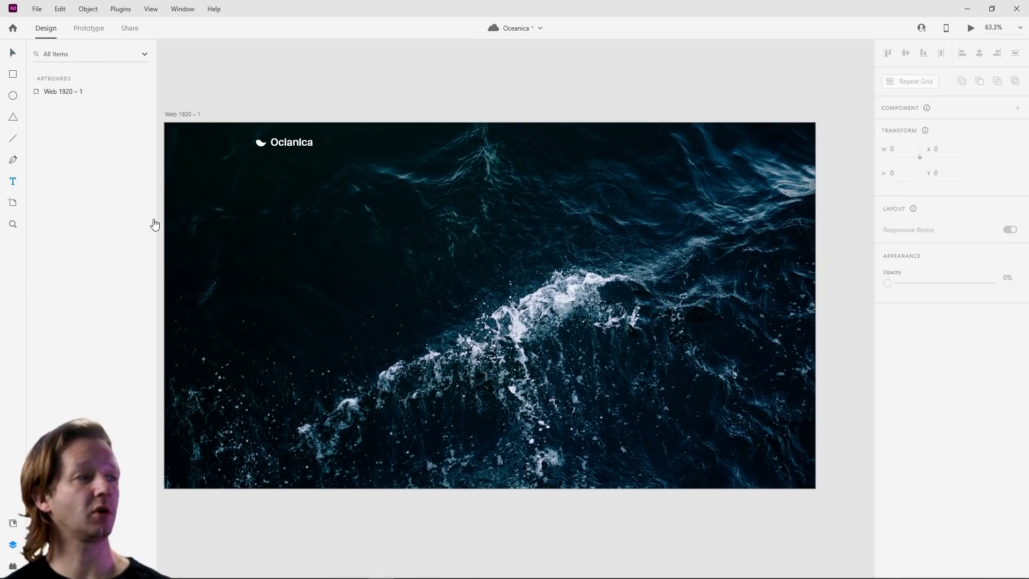
{"action": "left_click", "coordinate": [373, 143]}
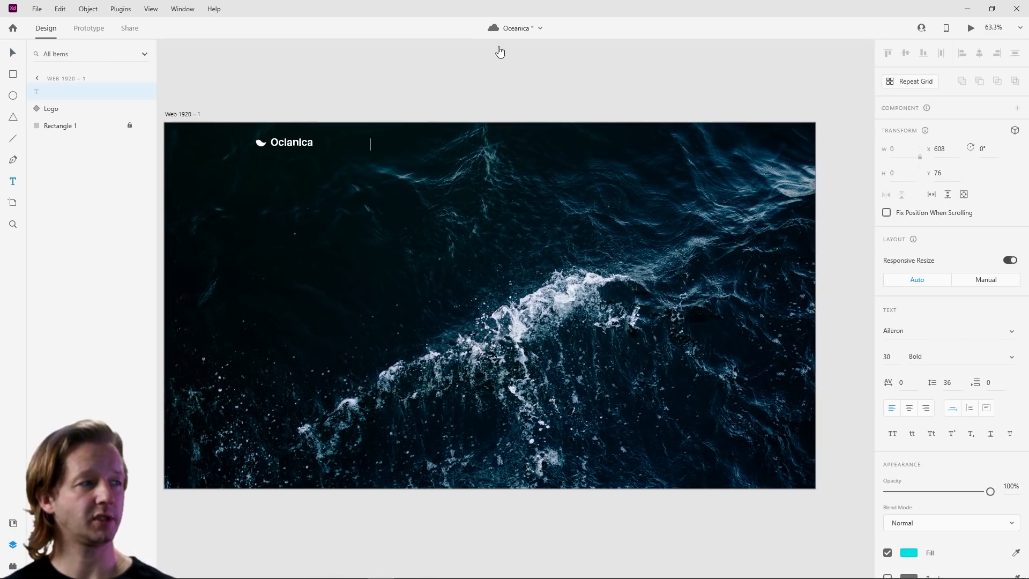
{"action": "type", "text": "Home"}
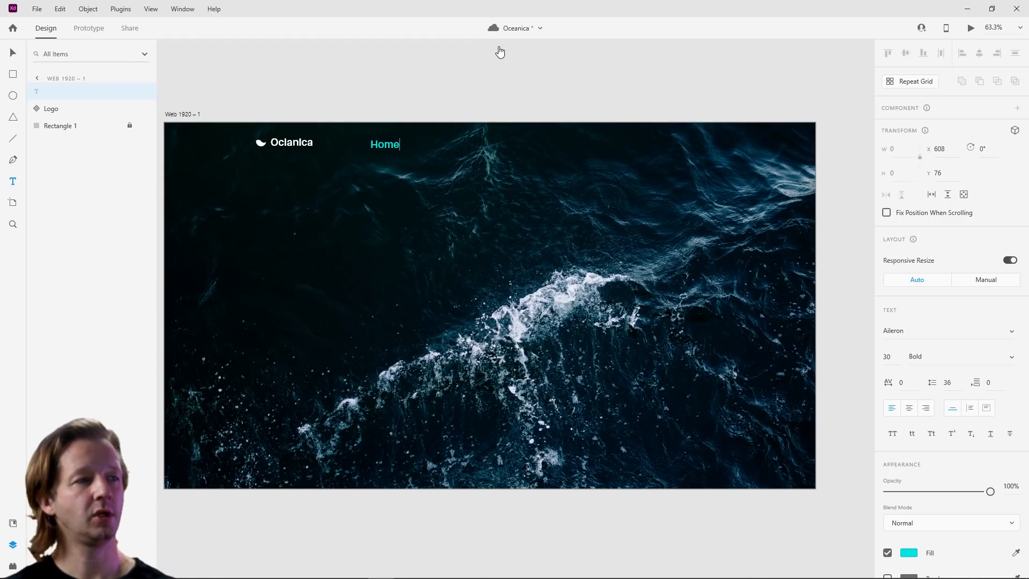
{"action": "key", "text": "Escape"}
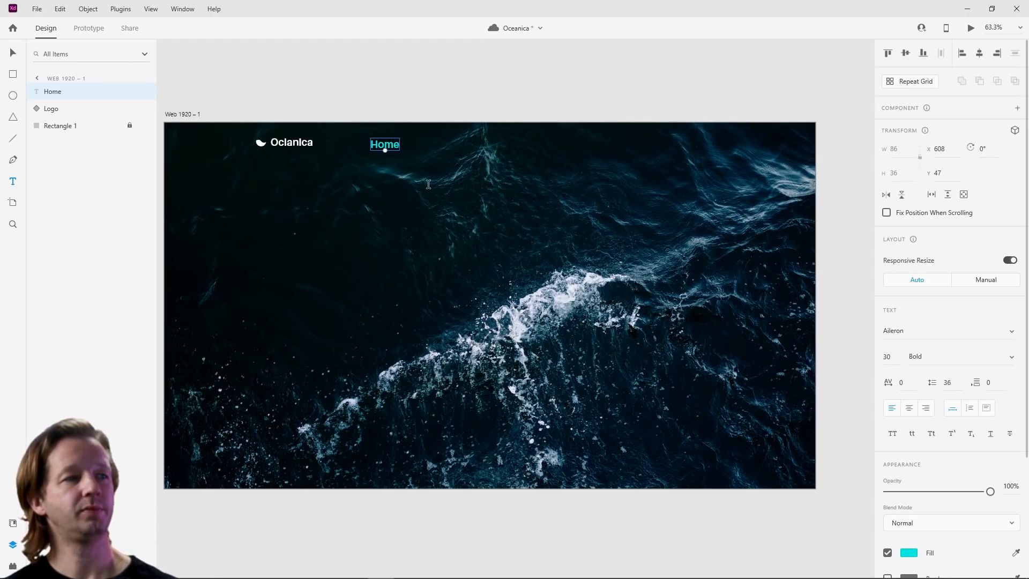
Step: Nudge the Home text up to Y 40 so it lines up vertically with the logo
{"action": "left_click", "coordinate": [13, 52]}
{"action": "key", "text": "Up"}
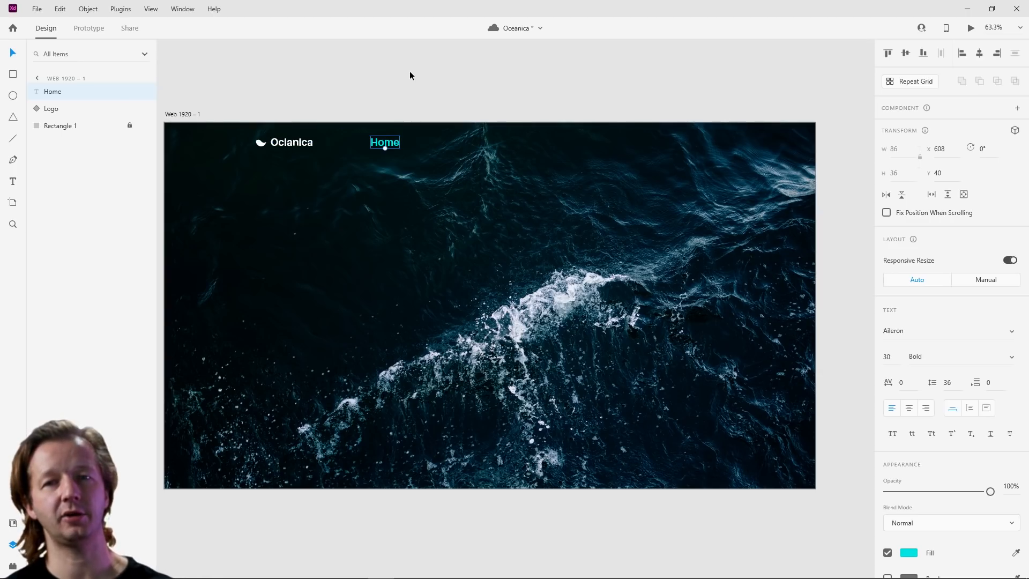
{"action": "key", "text": "Up"}
{"action": "key", "text": "Down"}
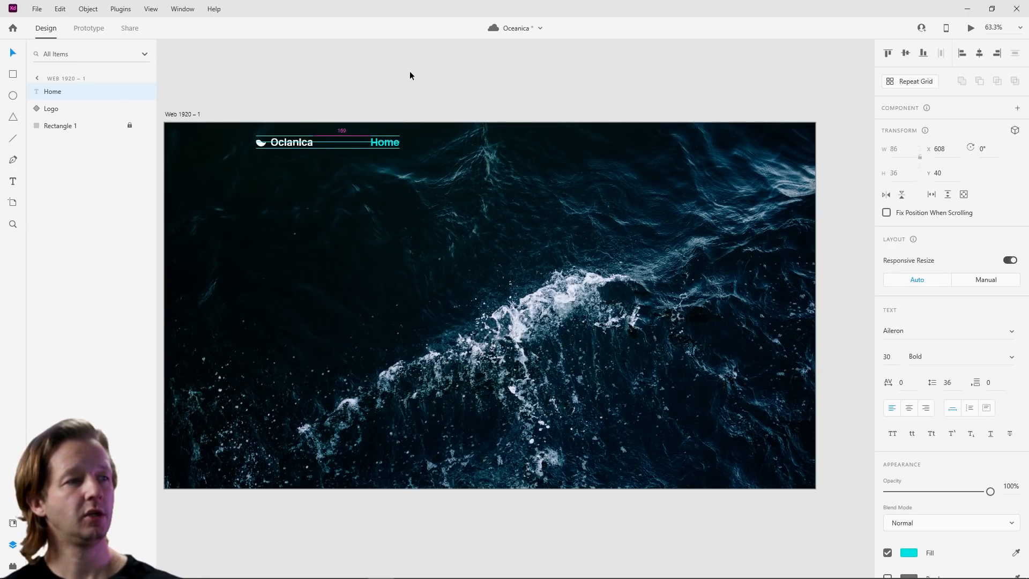
{"action": "key", "text": "Down"}
{"action": "key", "text": "Up"}
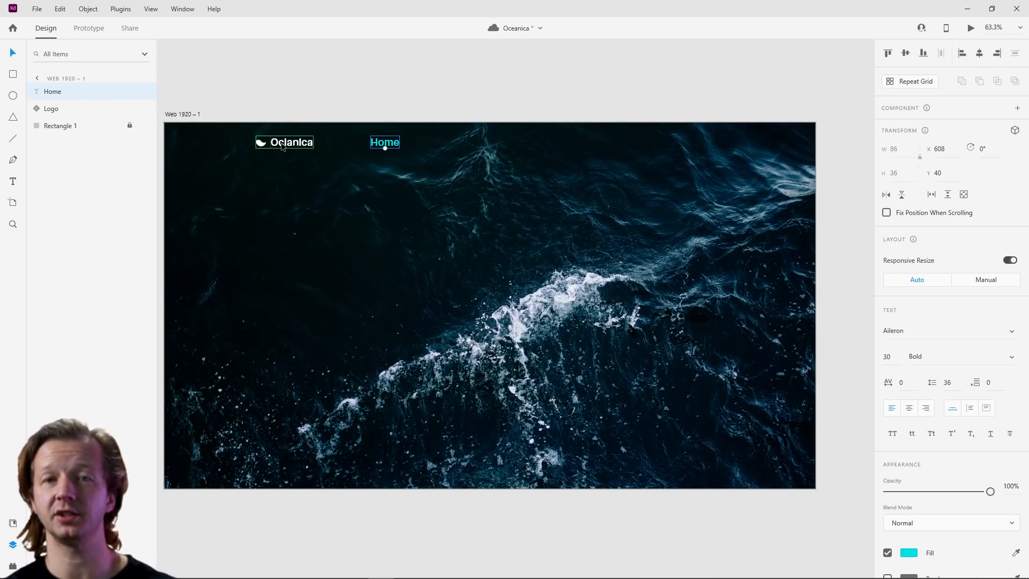
Step: Set the Home text's font size to 24 and move it to about X 636, Y 44, level with the logo
{"action": "scroll", "coordinate": [349, 142], "scroll_direction": "up", "scroll_amount": 5}
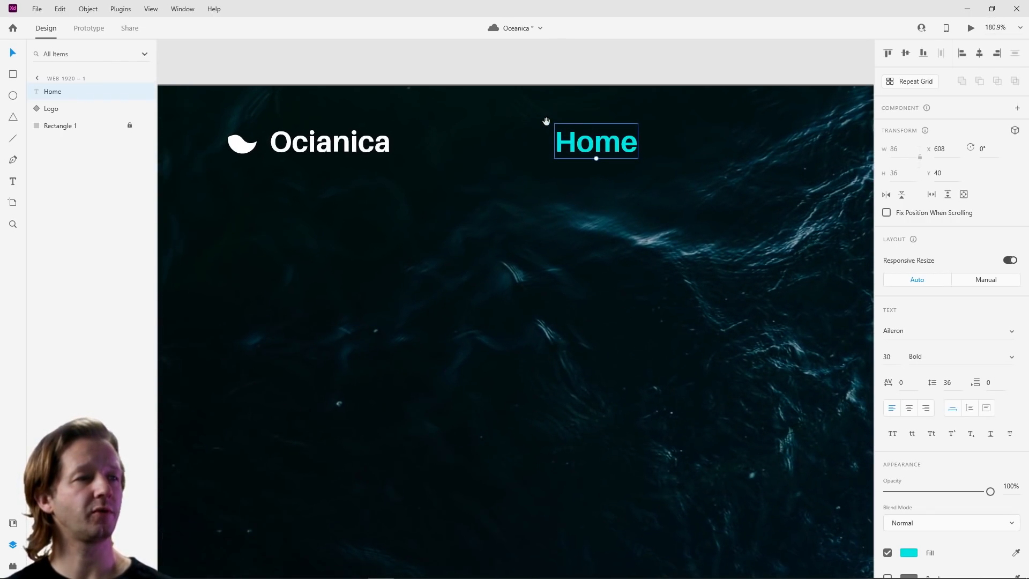
{"action": "left_click", "coordinate": [370, 150]}
{"action": "left_click", "coordinate": [590, 153]}
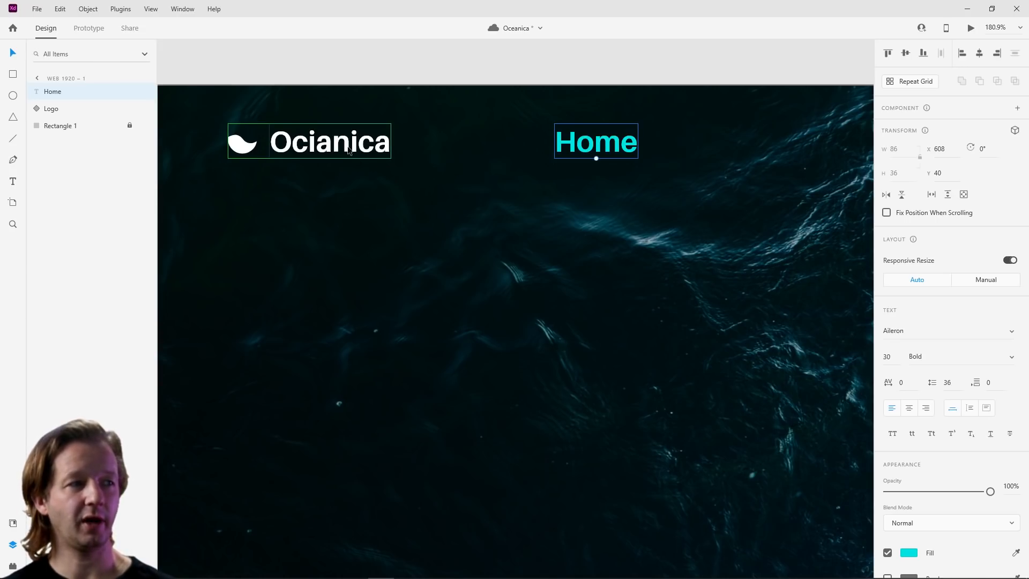
{"action": "double_click", "coordinate": [628, 140]}
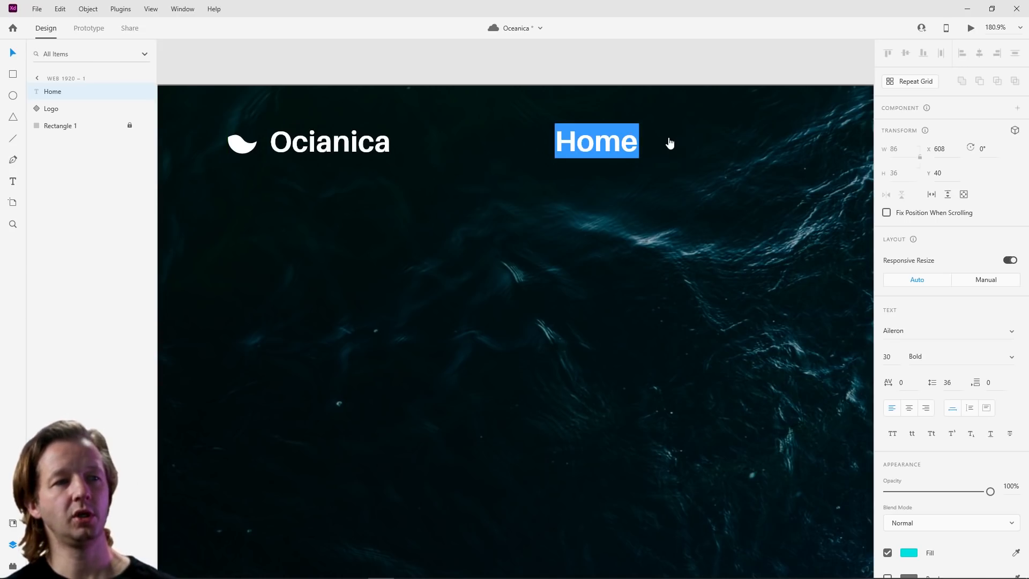
{"action": "left_click", "coordinate": [665, 143]}
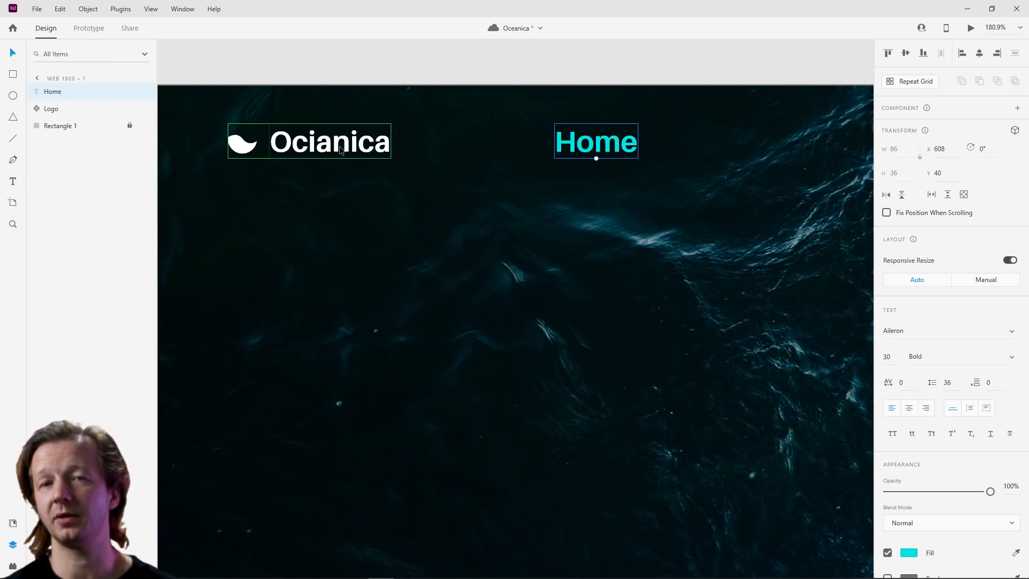
{"action": "left_click", "coordinate": [899, 361]}
{"action": "key", "text": "Down"}
{"action": "key", "text": "Down"}
{"action": "key", "text": "Down"}
{"action": "key", "text": "Down"}
{"action": "key", "text": "Down"}
{"action": "key", "text": "Down"}
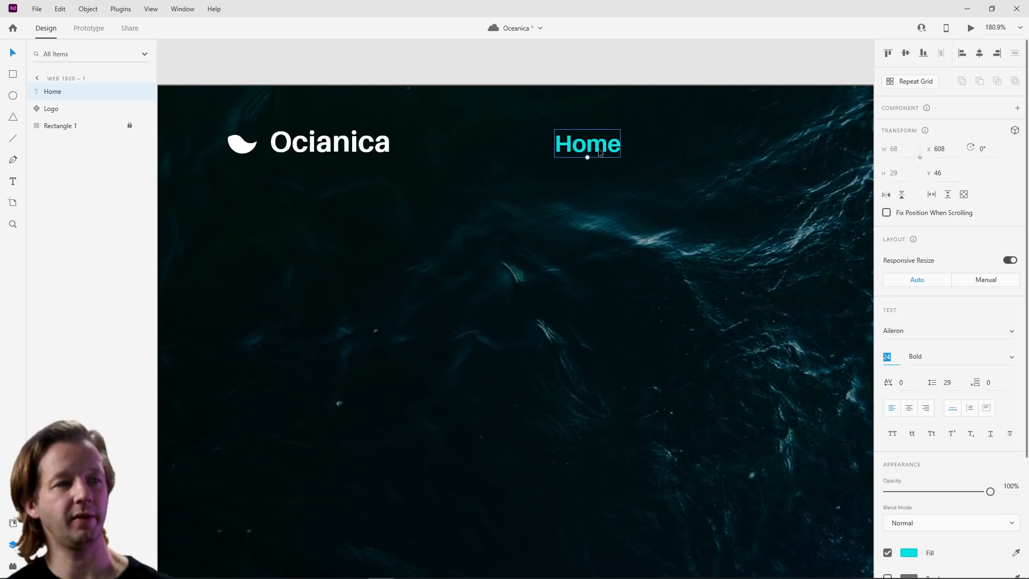
{"action": "left_click_drag", "start_coordinate": [589, 156], "coordinate": [628, 150]}
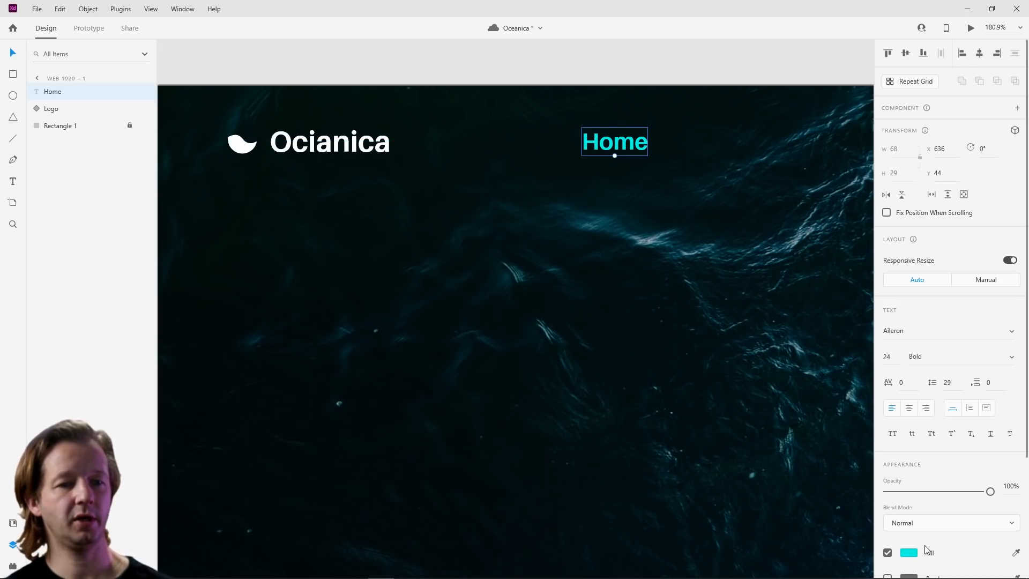
Step: Change the Home text's fill colour to white (#FFFFFF)
{"action": "left_click", "coordinate": [909, 553]}
{"action": "left_click_drag", "start_coordinate": [807, 462], "coordinate": [671, 374]}
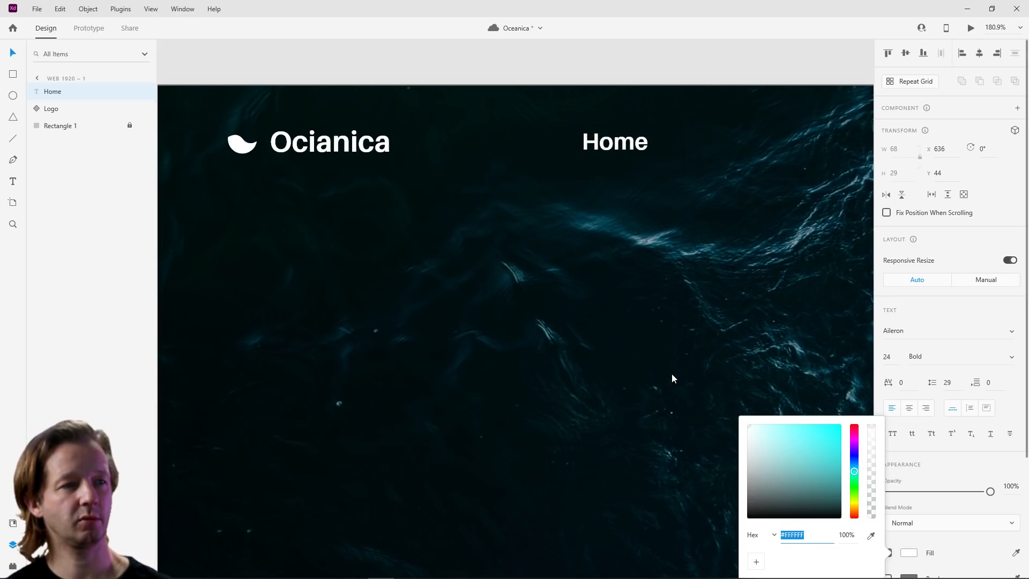
{"action": "left_click", "coordinate": [646, 294]}
Step: Turn the Home text into a component and deselect it
{"action": "left_click", "coordinate": [611, 146]}
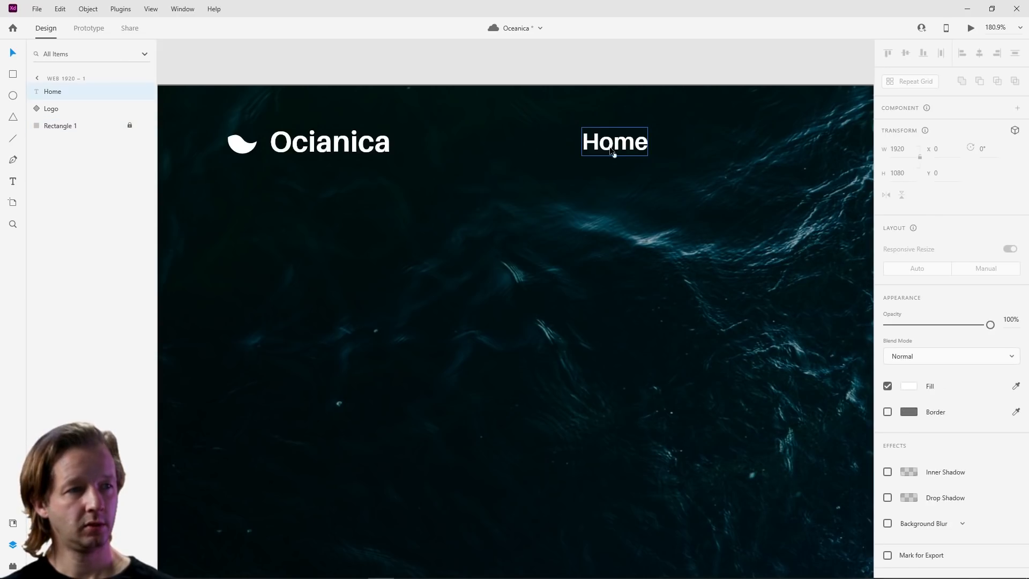
{"action": "scroll", "coordinate": [583, 197], "scroll_direction": "down", "scroll_amount": 5}
{"action": "left_click_drag", "start_coordinate": [551, 214], "coordinate": [453, 212]}
{"action": "scroll", "coordinate": [453, 212], "scroll_direction": "up", "scroll_amount": 5}
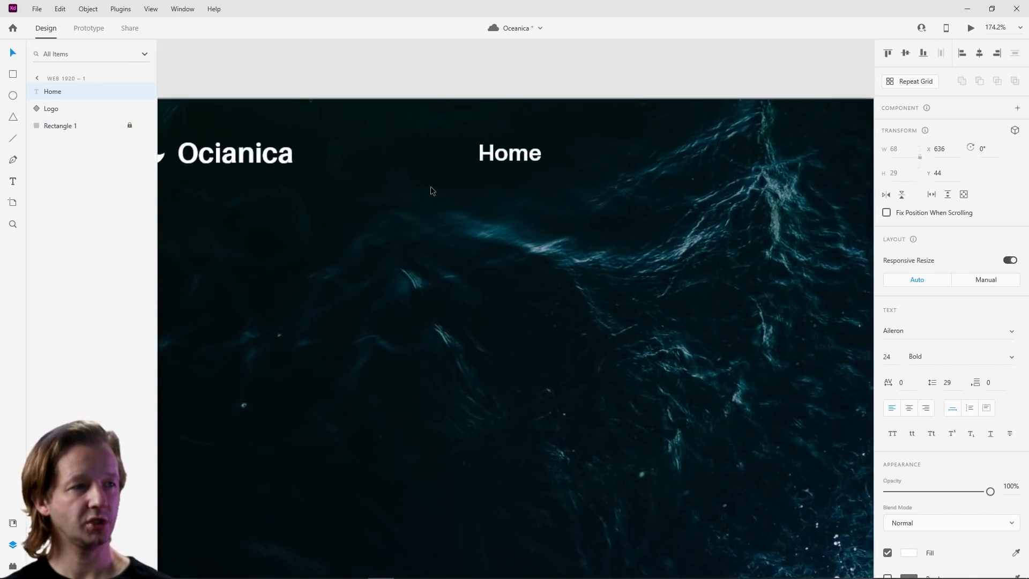
{"action": "left_click_drag", "start_coordinate": [457, 171], "coordinate": [494, 172]}
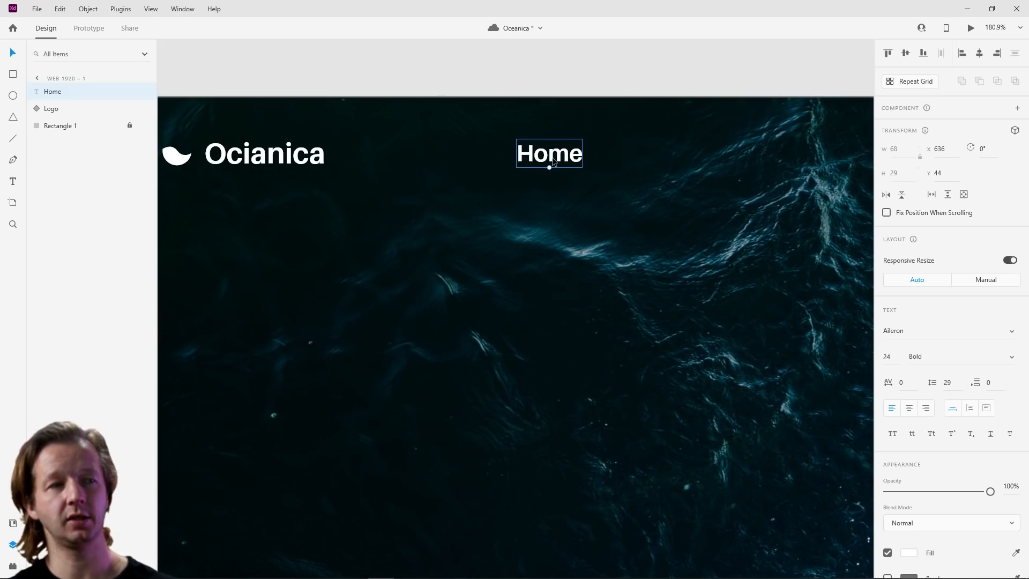
{"action": "left_click", "coordinate": [1017, 109]}
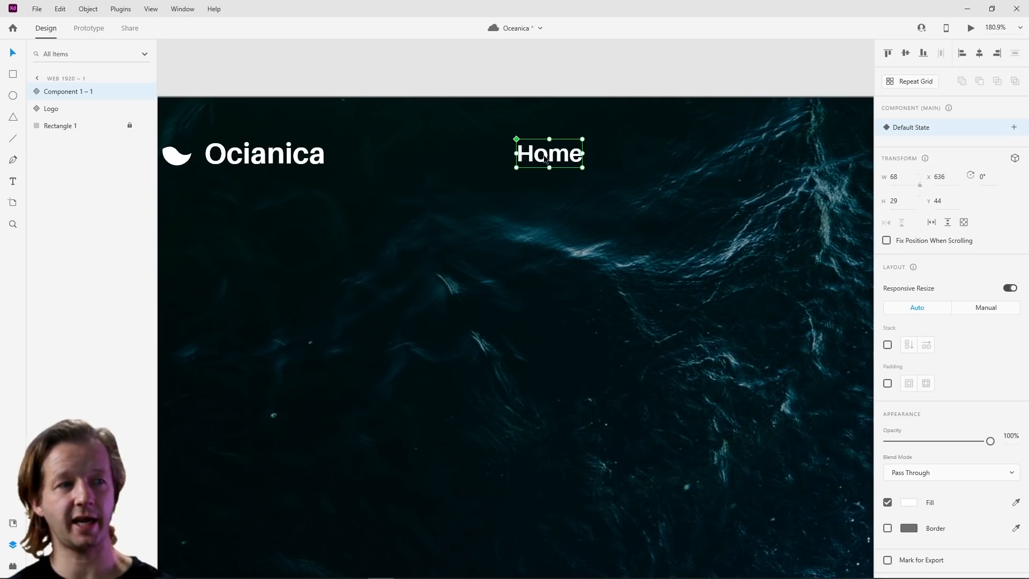
{"action": "left_click", "coordinate": [554, 228]}
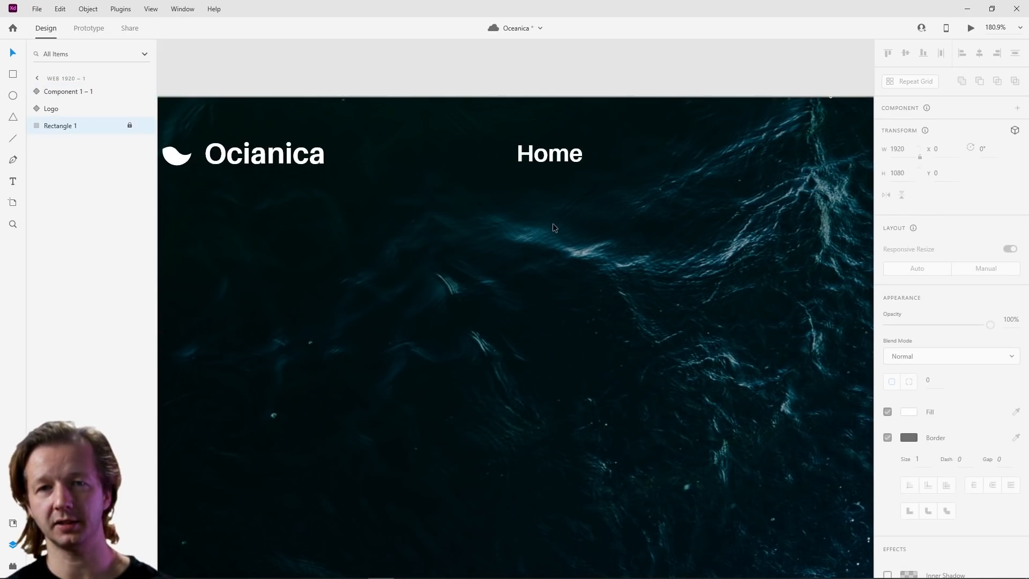
{"action": "left_click", "coordinate": [568, 163]}
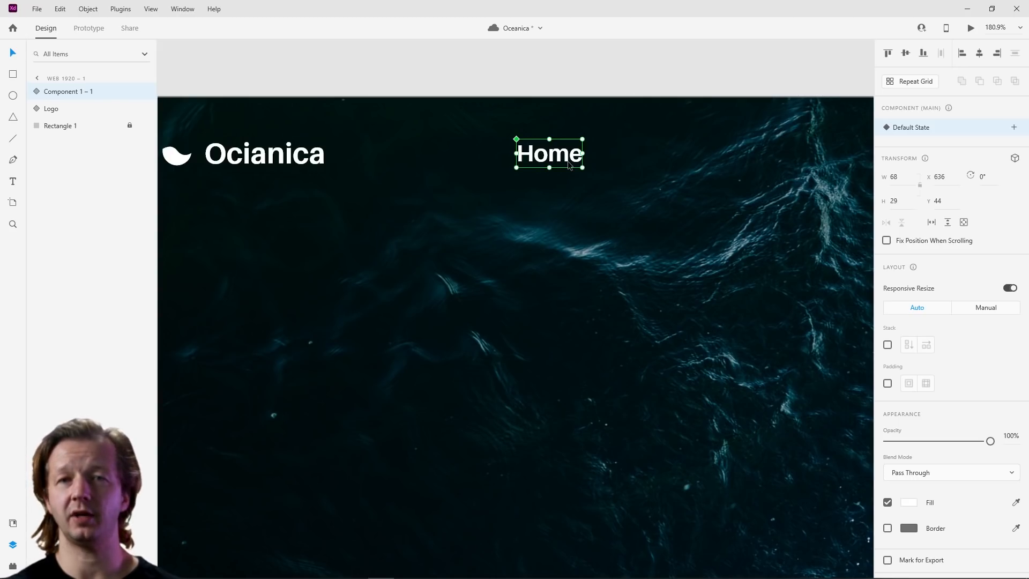
{"action": "left_click", "coordinate": [582, 253]}
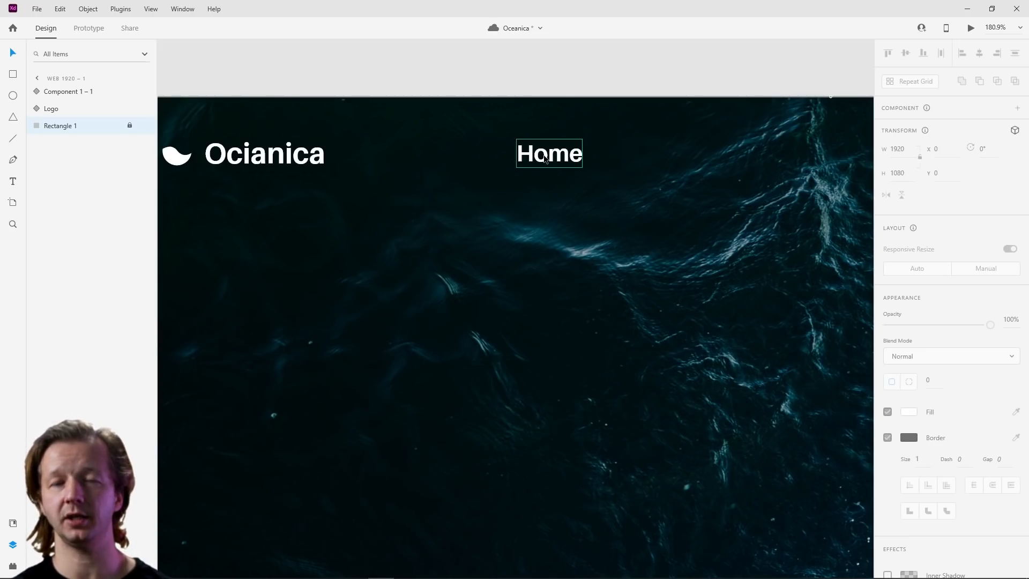
{"action": "scroll", "coordinate": [599, 215], "scroll_direction": "down", "scroll_amount": 5}
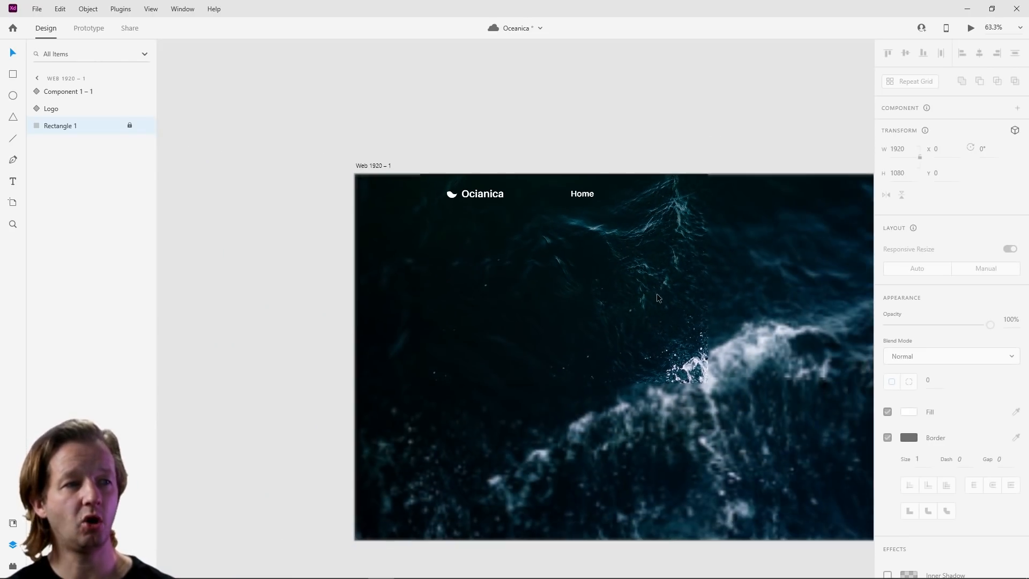
{"action": "scroll", "coordinate": [584, 193], "scroll_direction": "up", "scroll_amount": 5}
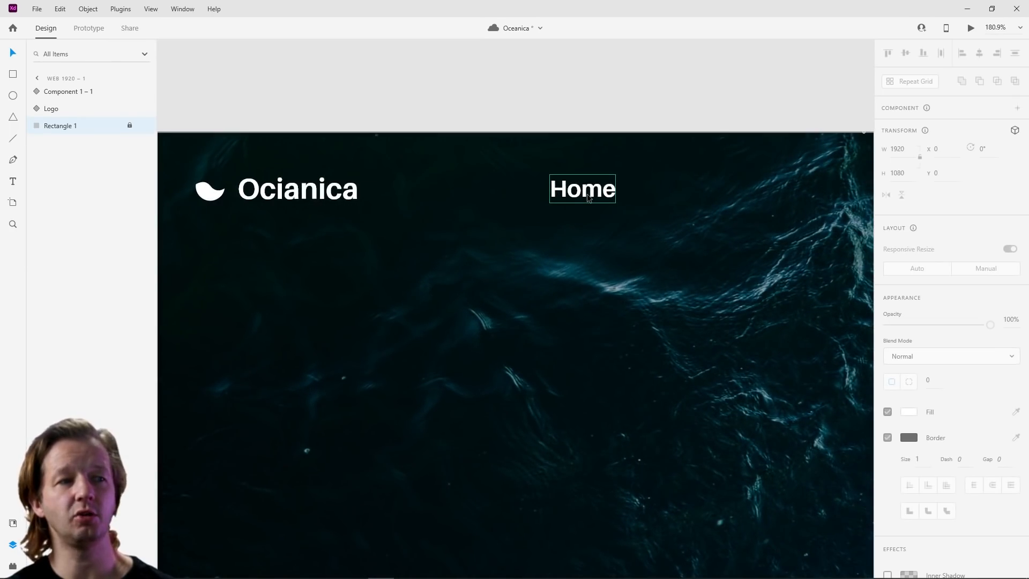
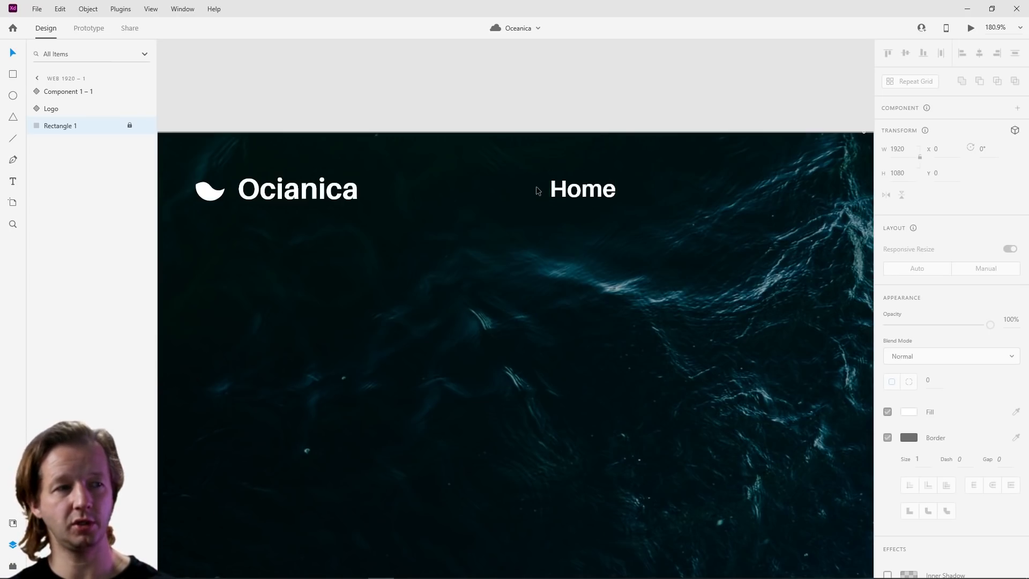
Step: Add a new state named "Active" to the Home component
{"action": "left_click", "coordinate": [590, 199]}
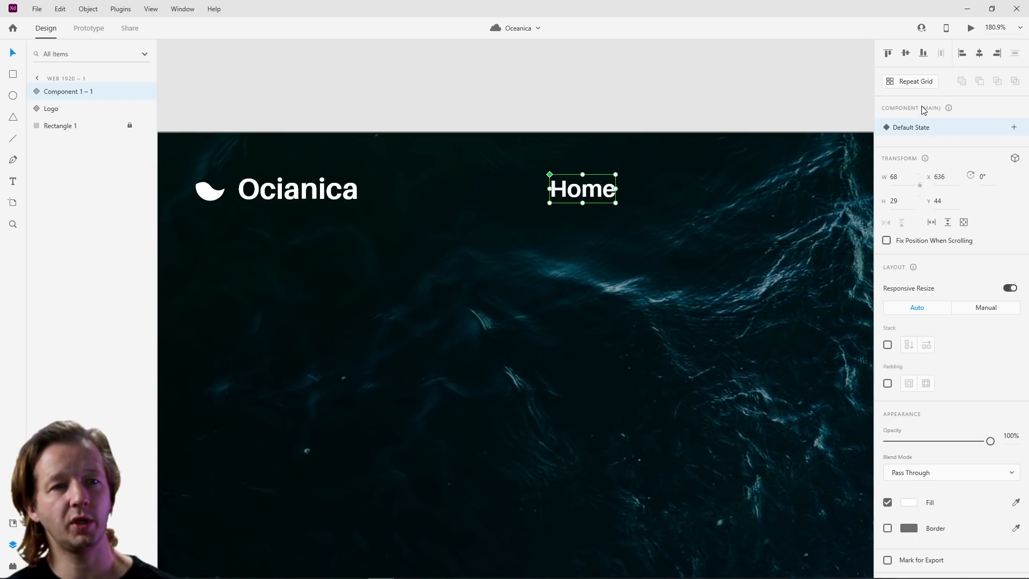
{"action": "left_click", "coordinate": [1014, 129]}
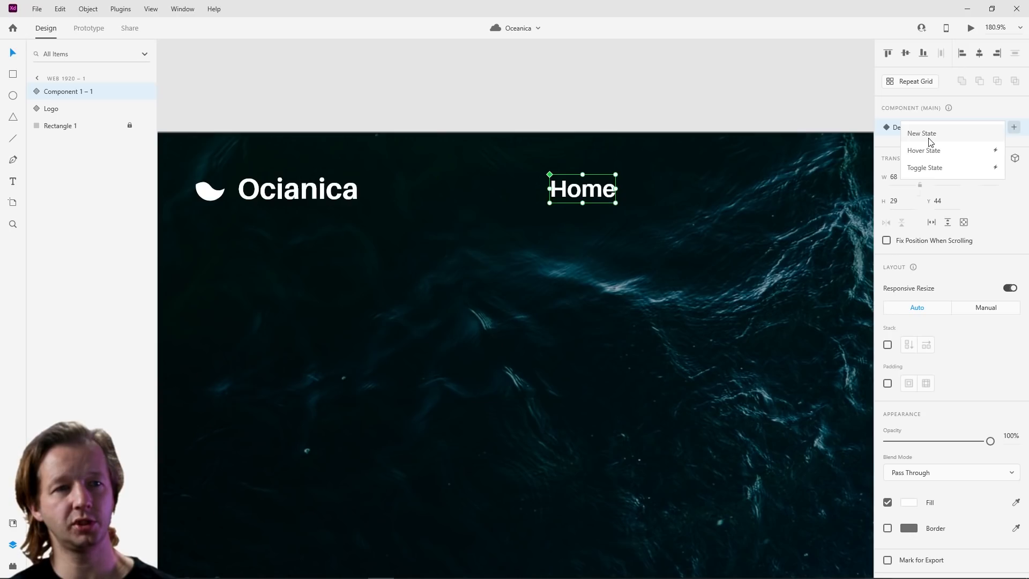
{"action": "left_click", "coordinate": [930, 141]}
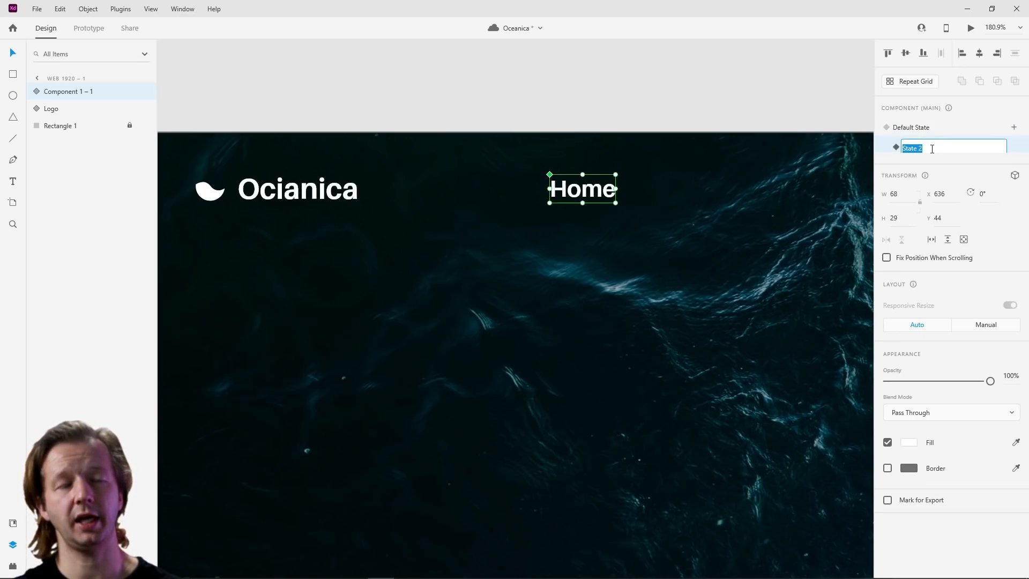
{"action": "type", "text": "Active"}
{"action": "key", "text": "Return"}
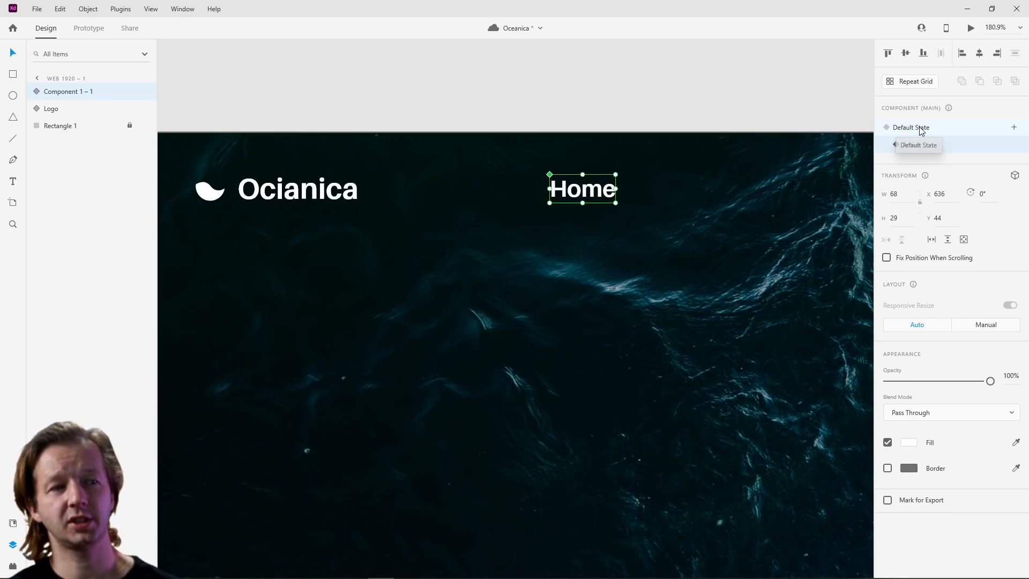
Step: In the Home component's default state, set the text's font weight to Regular and reselect the component
{"action": "left_click", "coordinate": [921, 131]}
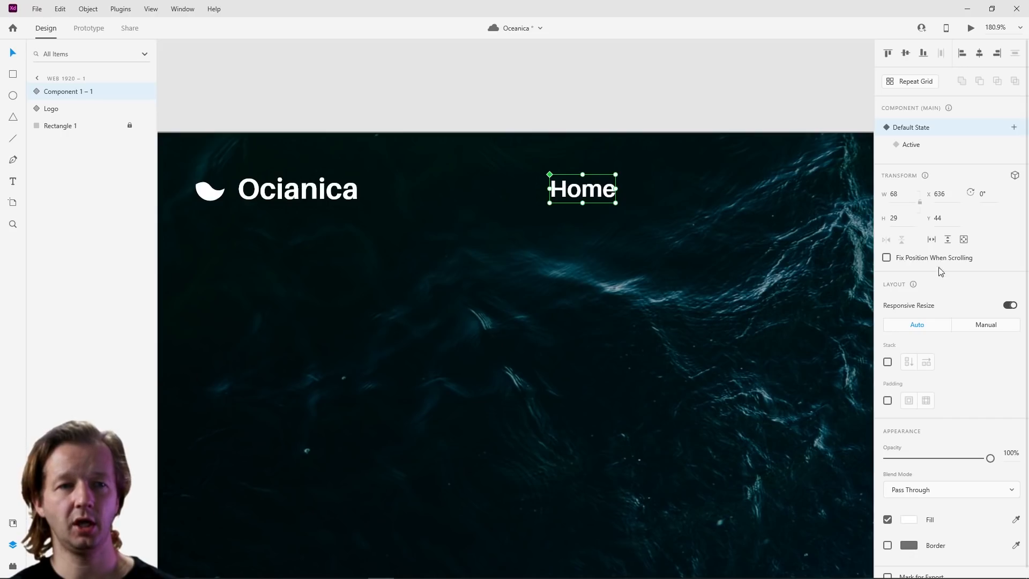
{"action": "double_click", "coordinate": [592, 196]}
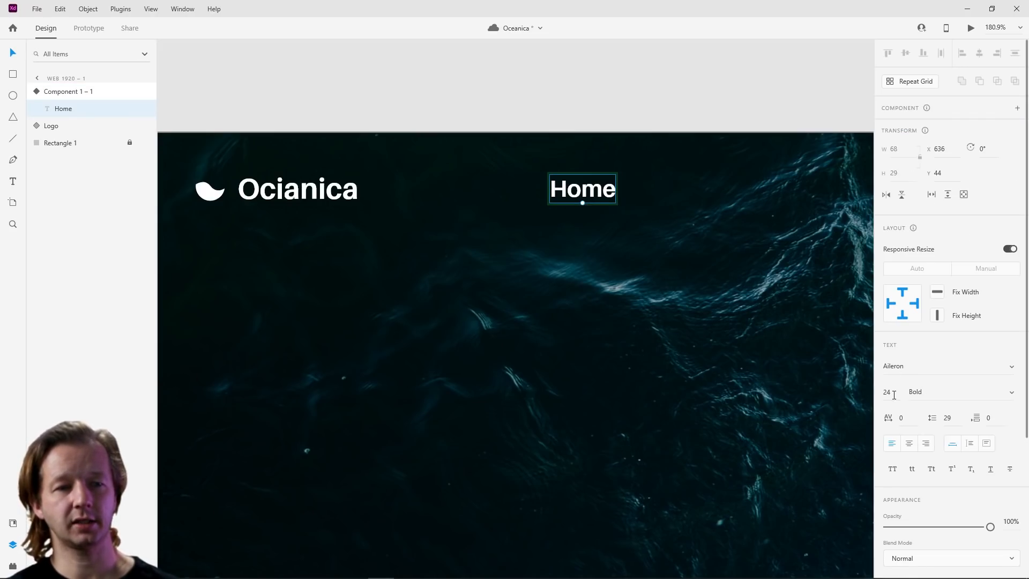
{"action": "left_click", "coordinate": [1012, 393]}
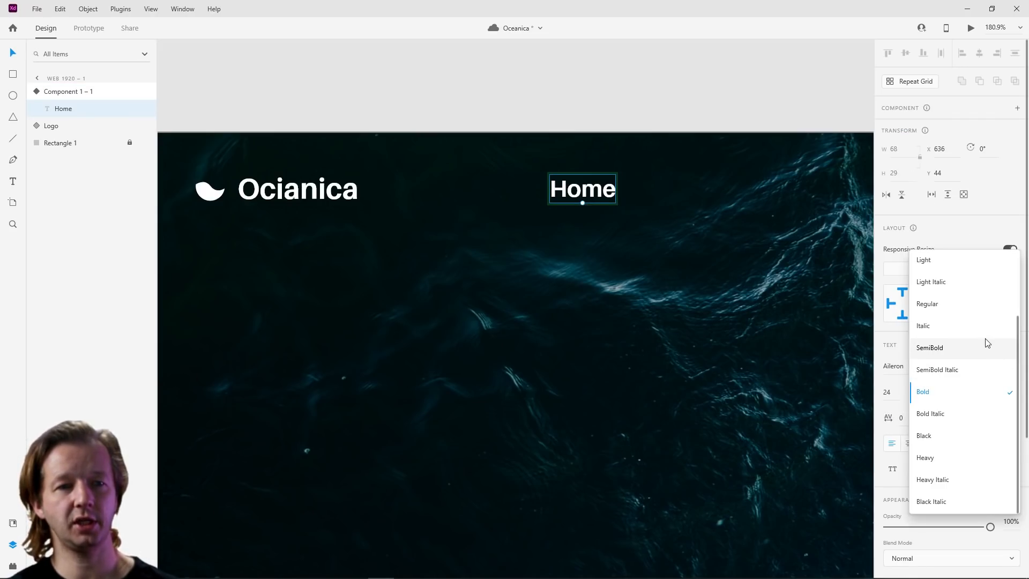
{"action": "left_click", "coordinate": [961, 310]}
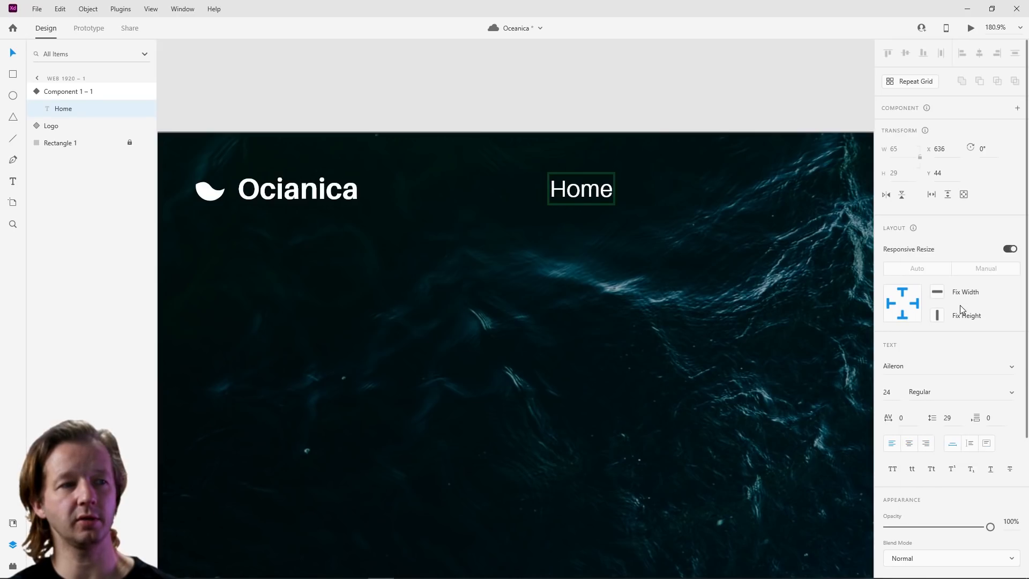
{"action": "left_click", "coordinate": [693, 106]}
{"action": "left_click", "coordinate": [603, 196]}
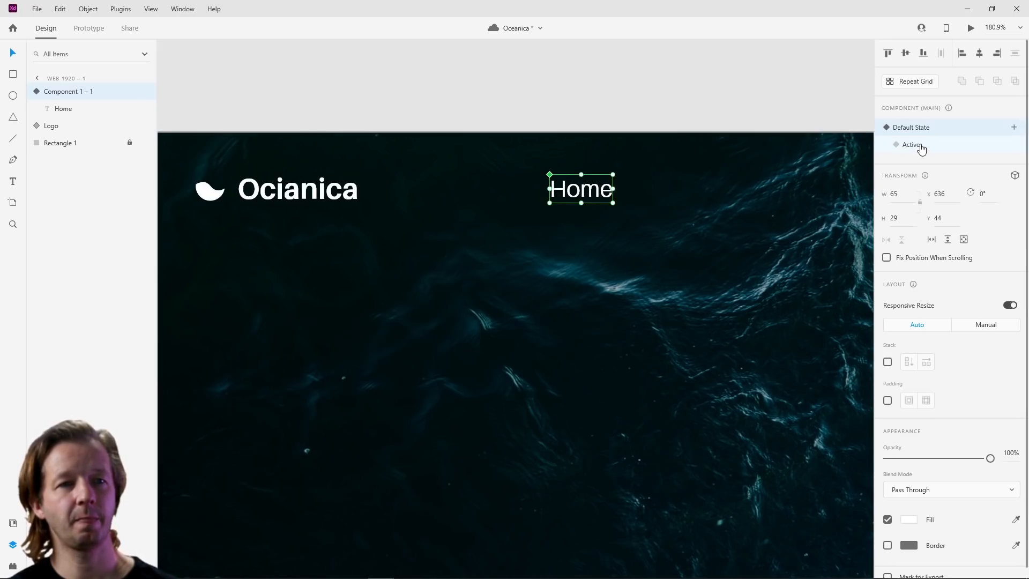
Step: In the Home component's Active state, set the text's font weight to Bold
{"action": "left_click", "coordinate": [911, 145]}
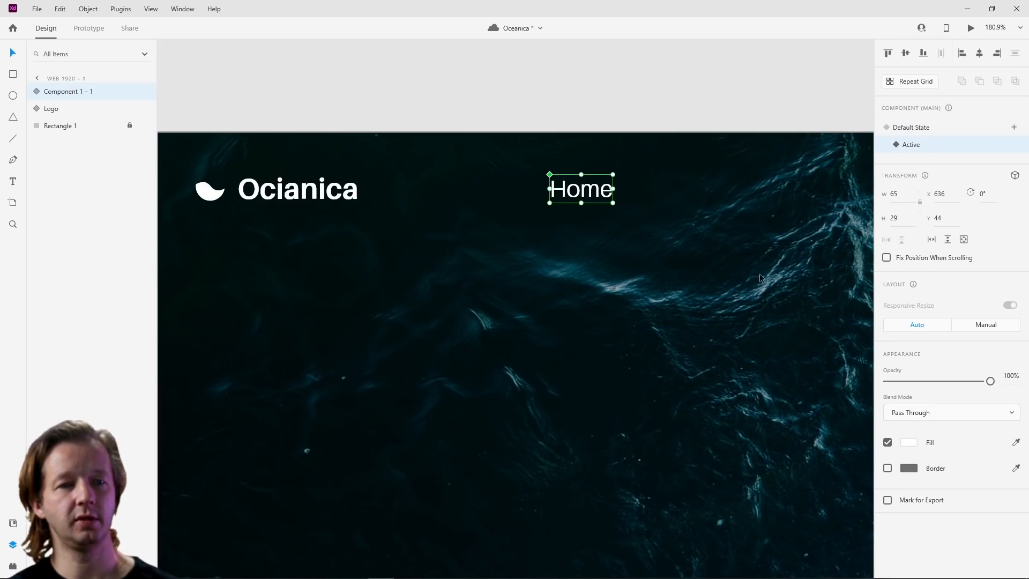
{"action": "double_click", "coordinate": [613, 196]}
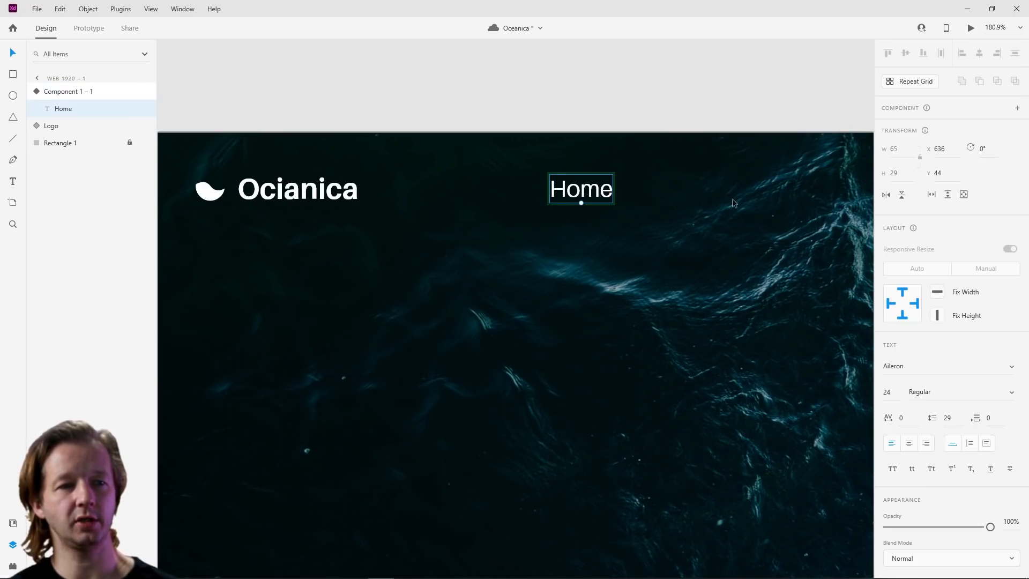
{"action": "left_click", "coordinate": [996, 391]}
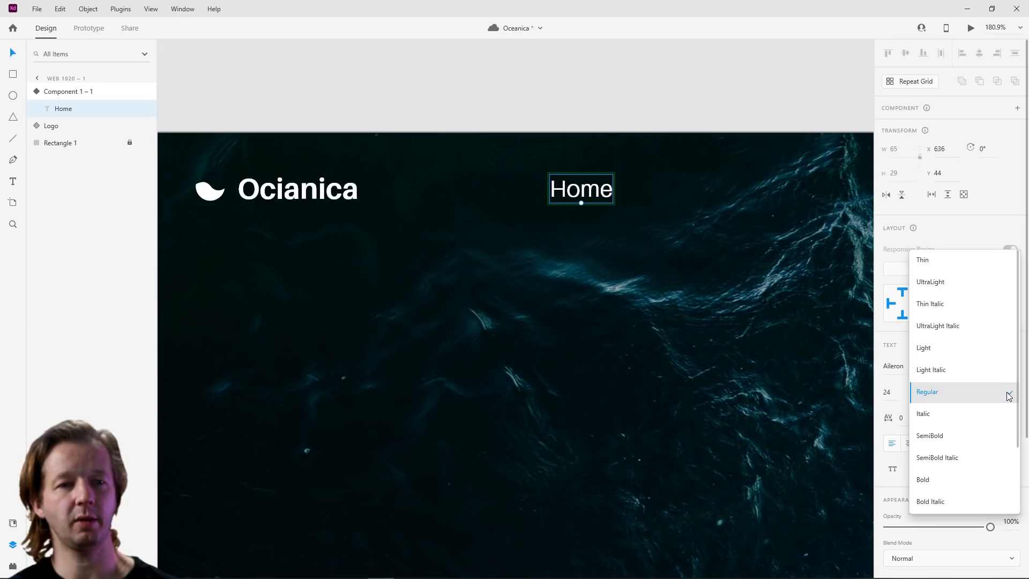
{"action": "left_click", "coordinate": [950, 481]}
{"action": "left_click", "coordinate": [749, 266]}
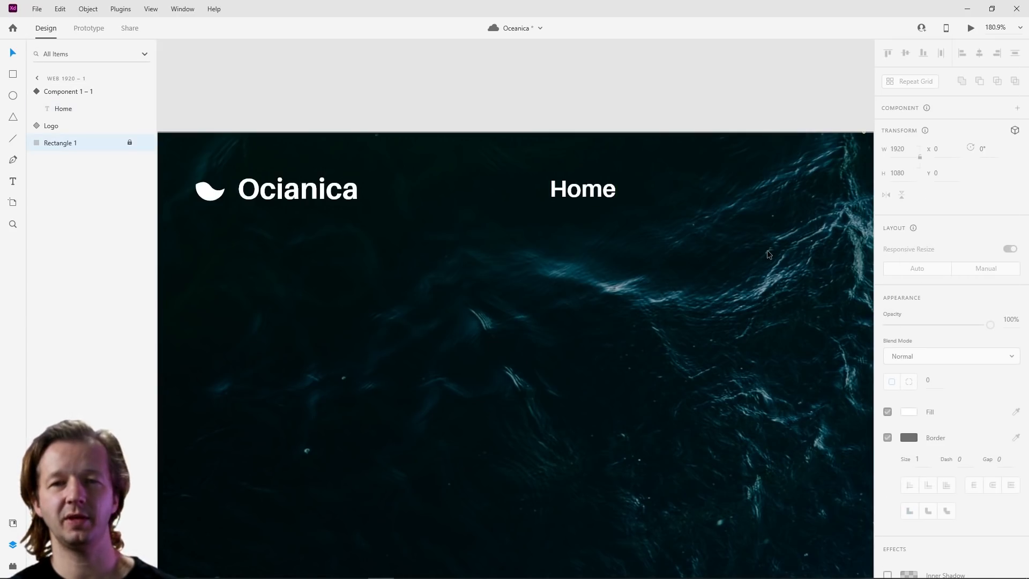
Step: Switch the Home component between its Active and default states to compare them, leaving it selected in the default state
{"action": "left_click", "coordinate": [599, 193]}
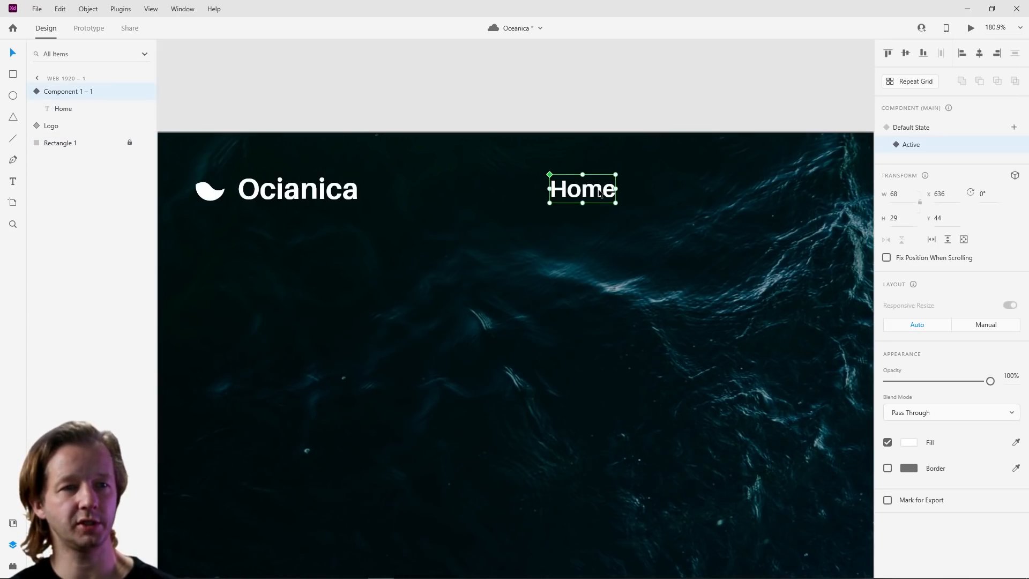
{"action": "left_click", "coordinate": [914, 129]}
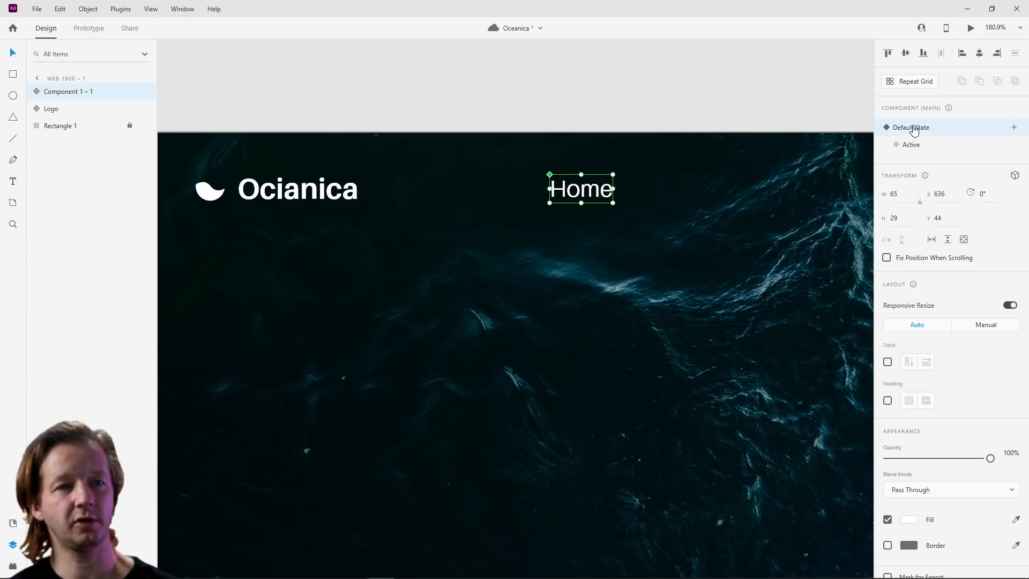
{"action": "left_click", "coordinate": [911, 147]}
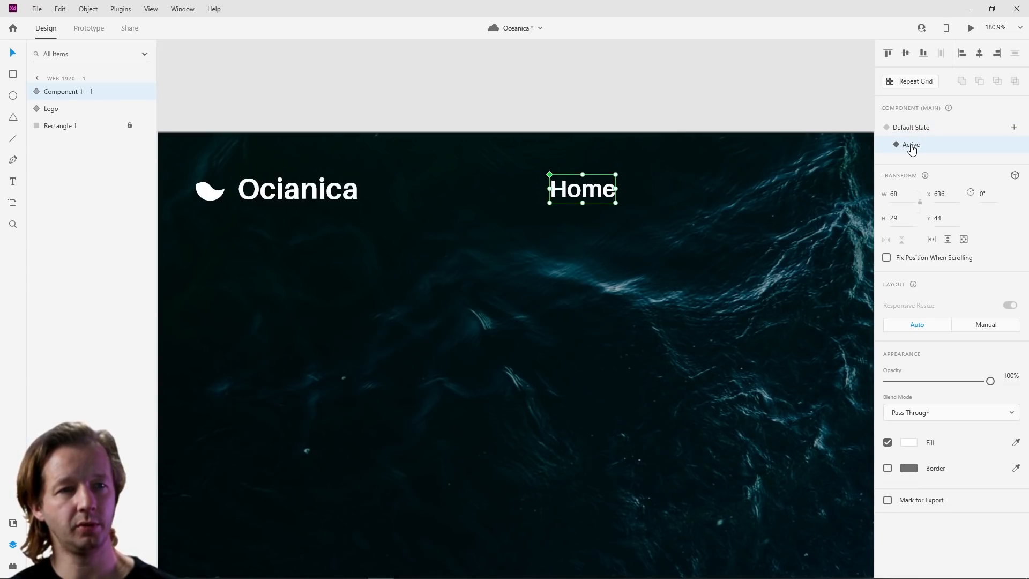
{"action": "left_click", "coordinate": [914, 129]}
{"action": "left_click", "coordinate": [686, 226]}
{"action": "left_click", "coordinate": [581, 196]}
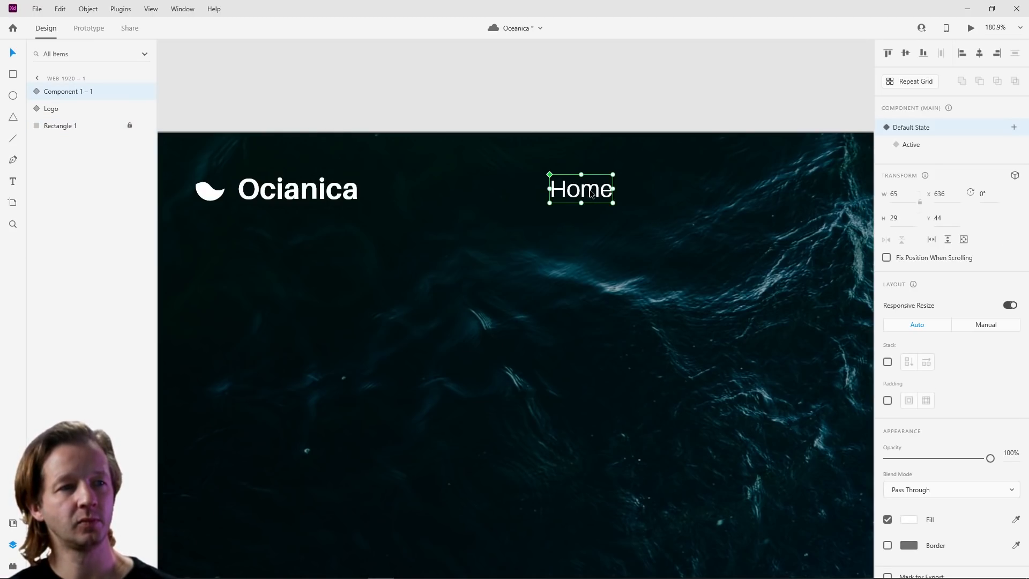
{"action": "left_click", "coordinate": [624, 206]}
{"action": "left_click", "coordinate": [611, 198]}
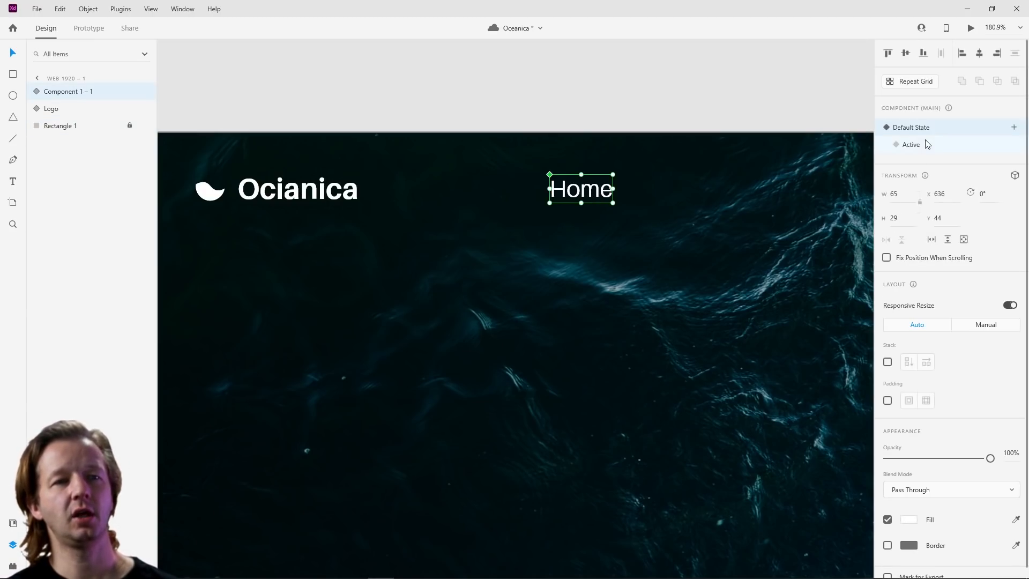
Step: Add a hover state to the Home component, keeping the name "Hover State"
{"action": "left_click", "coordinate": [1014, 129]}
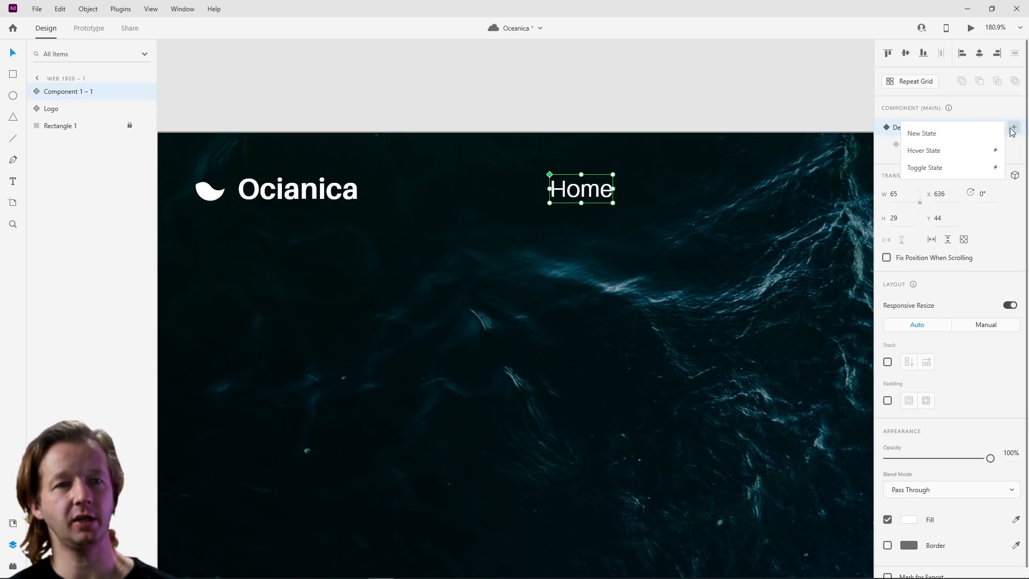
{"action": "left_click", "coordinate": [920, 152]}
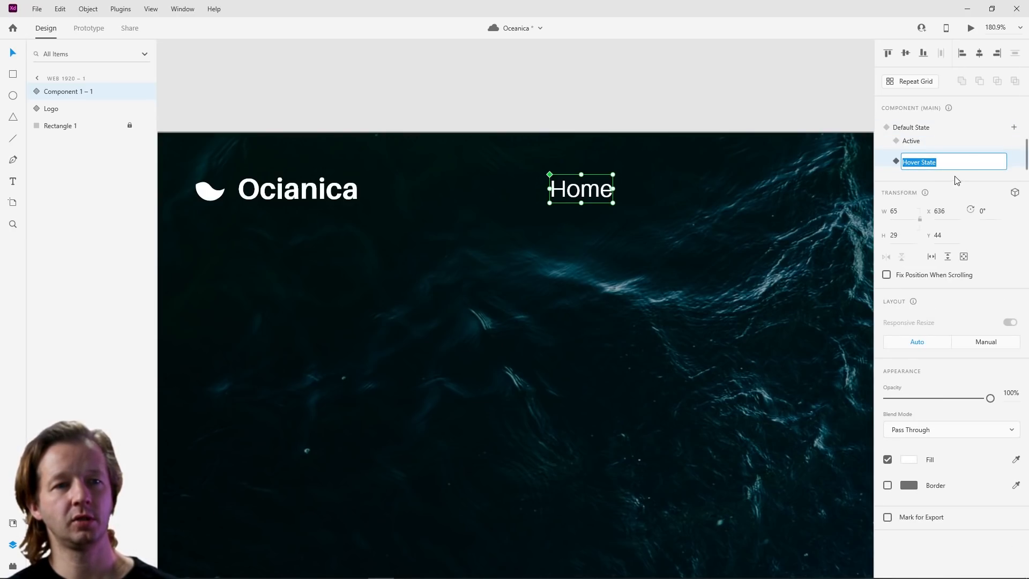
{"action": "key", "text": "Return"}
{"action": "left_click", "coordinate": [937, 131]}
Step: In the Home component's Hover State, change the text's fill colour to cyan (#00FEFE)
{"action": "left_click", "coordinate": [927, 160]}
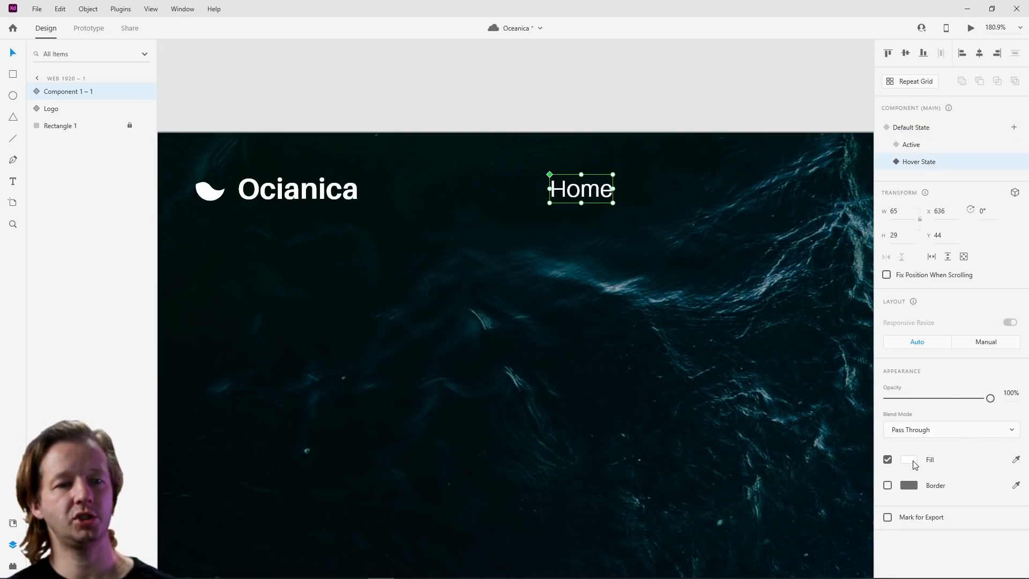
{"action": "double_click", "coordinate": [586, 202]}
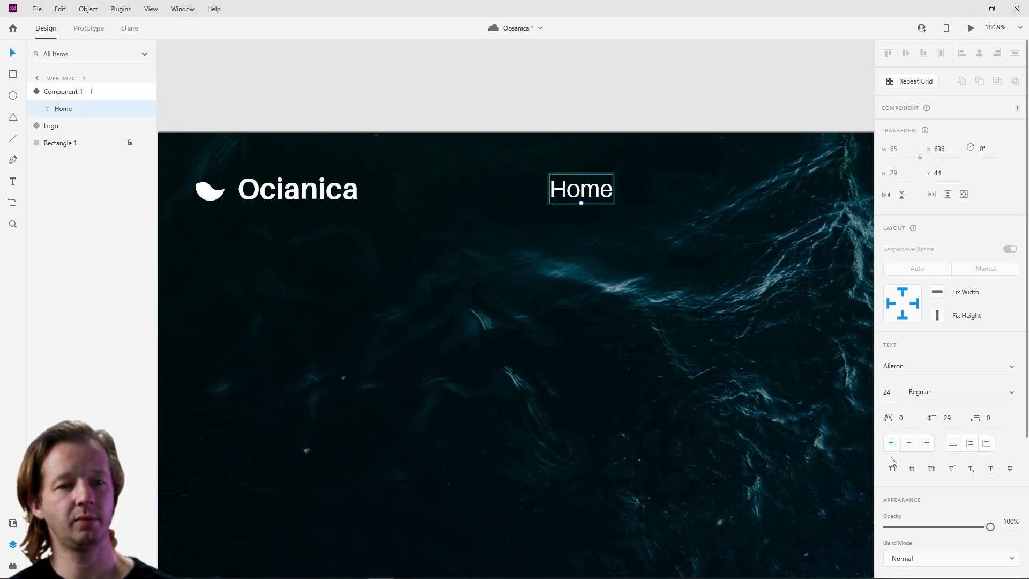
{"action": "scroll", "coordinate": [926, 517], "scroll_direction": "down", "scroll_amount": 5}
{"action": "scroll", "coordinate": [927, 517], "scroll_direction": "down", "scroll_amount": 1}
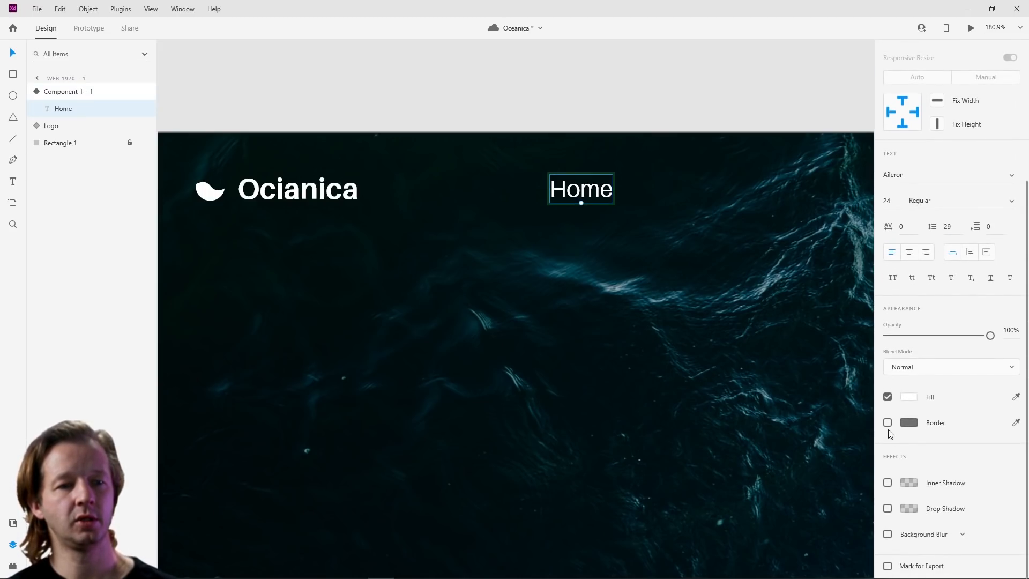
{"action": "left_click", "coordinate": [908, 397]}
{"action": "left_click_drag", "start_coordinate": [841, 376], "coordinate": [840, 326]}
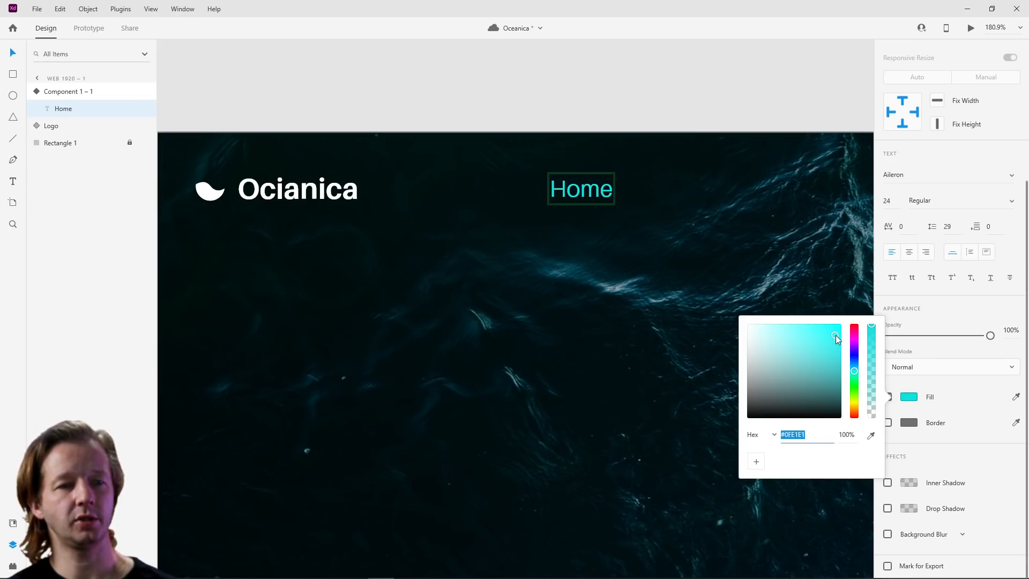
{"action": "left_click", "coordinate": [810, 436]}
{"action": "left_click_drag", "start_coordinate": [788, 438], "coordinate": [811, 435]}
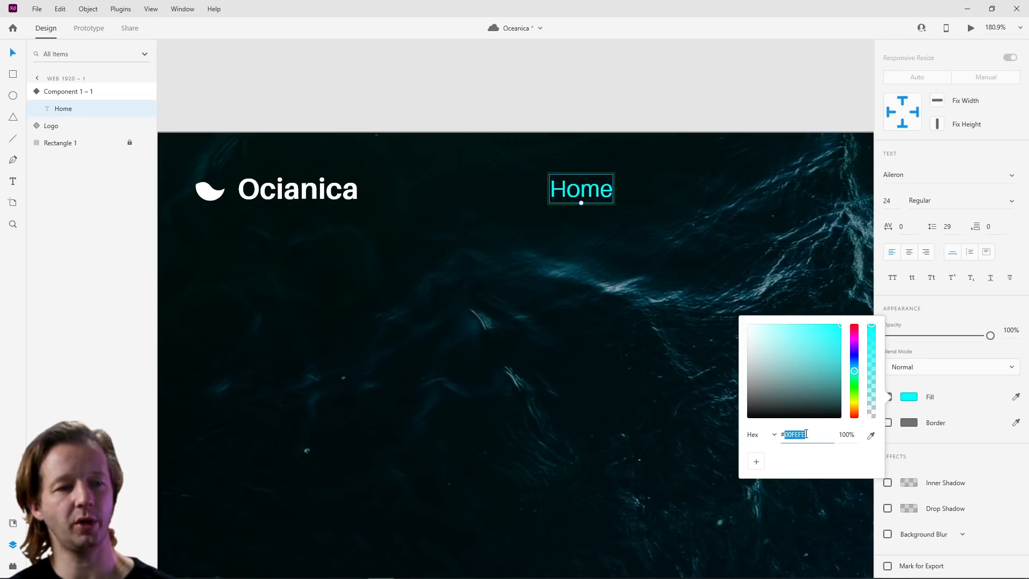
{"action": "left_click", "coordinate": [814, 435]}
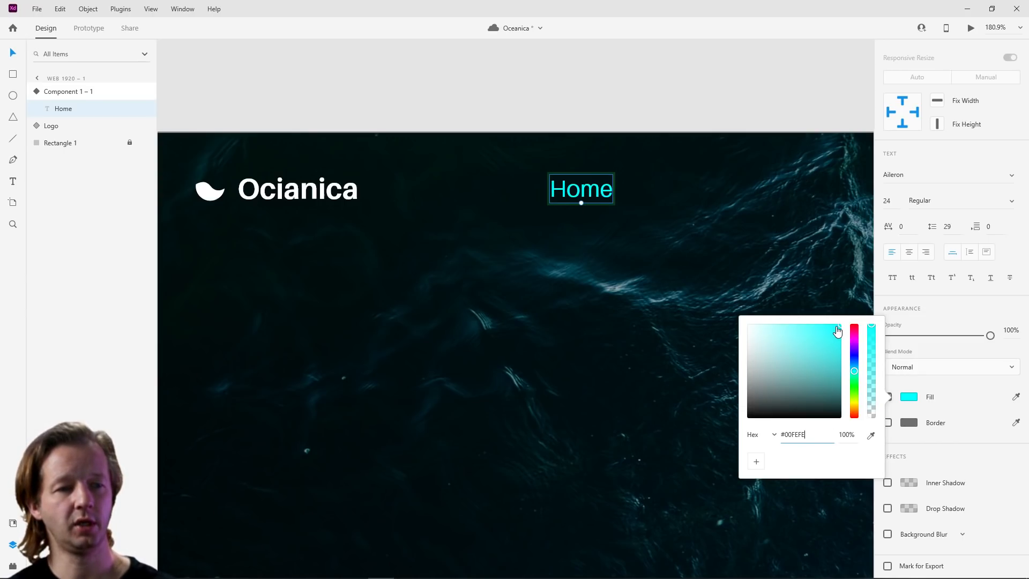
Step: Save the cyan fill colour as a swatch, close the colour picker and leave the text selection
{"action": "left_click", "coordinate": [758, 463]}
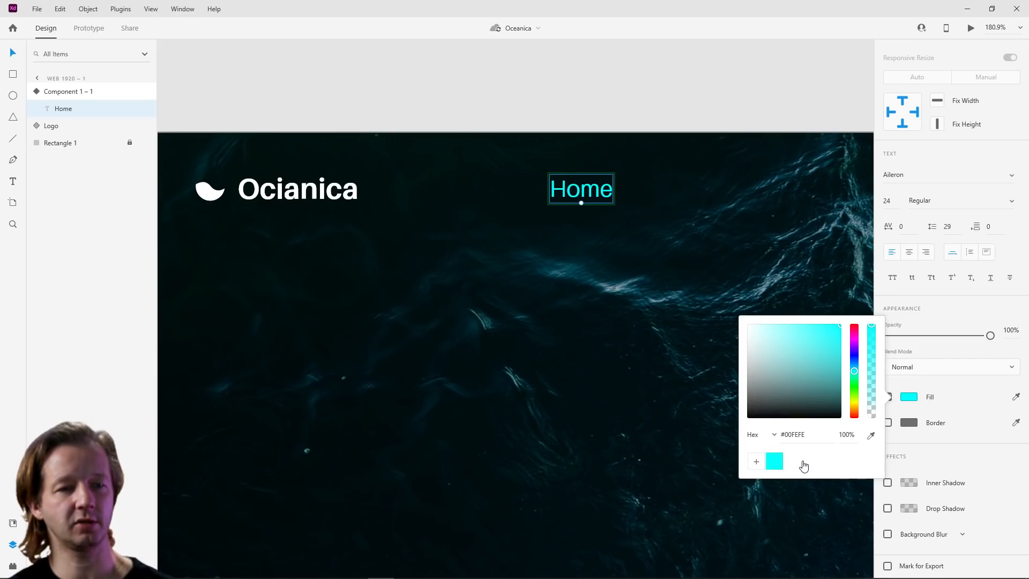
{"action": "left_click", "coordinate": [960, 381]}
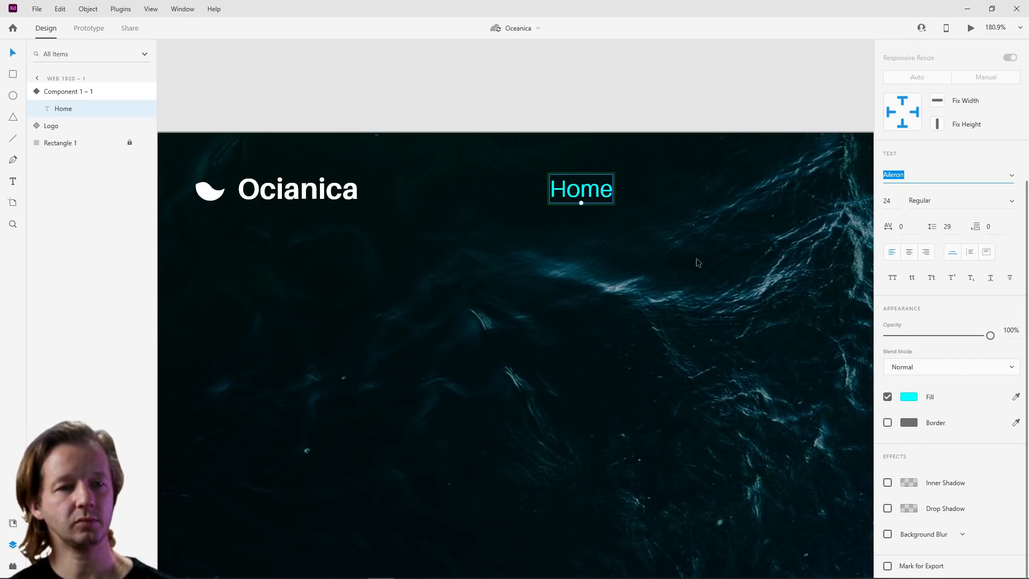
{"action": "key", "text": "Escape"}
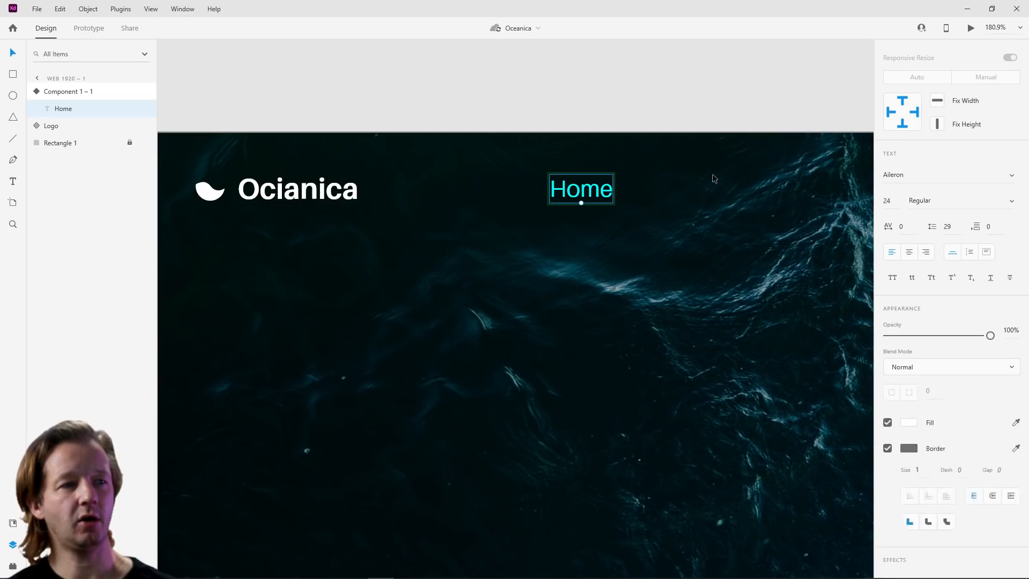
Step: Review the Home component's default, Active and Hover states in turn, leaving the component selected in its Hover State
{"action": "left_click", "coordinate": [914, 129]}
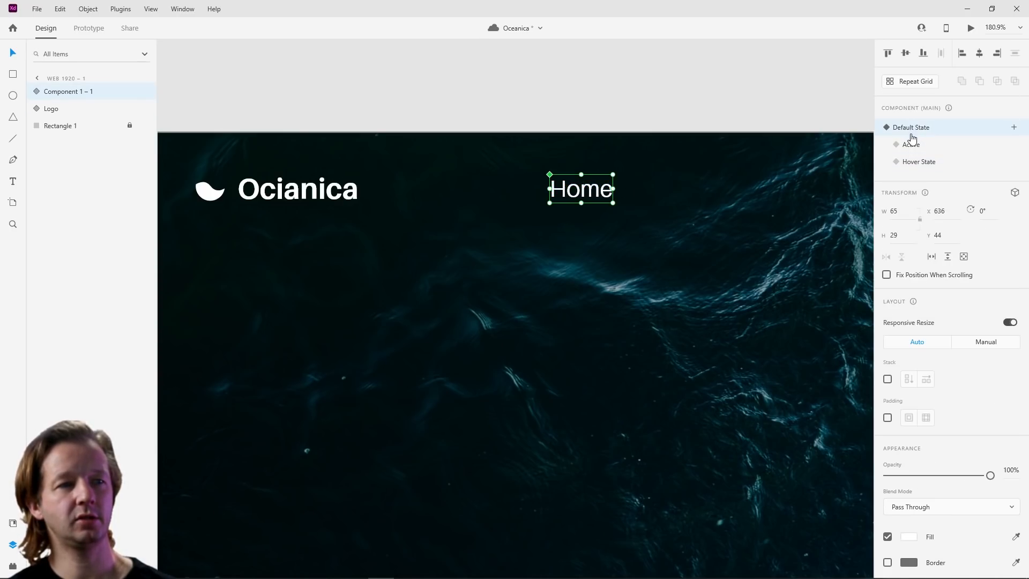
{"action": "left_click", "coordinate": [914, 144]}
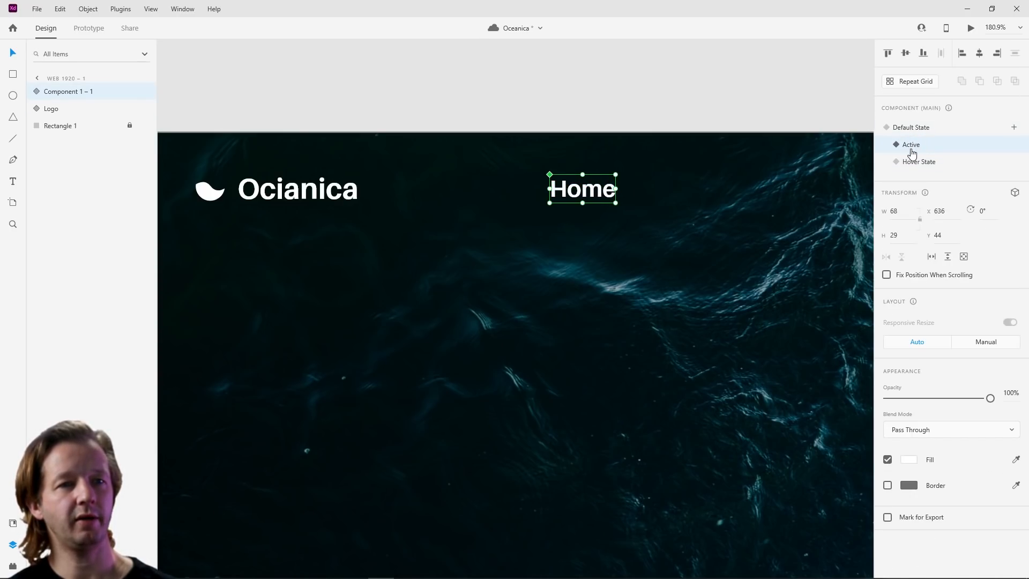
{"action": "left_click", "coordinate": [919, 163]}
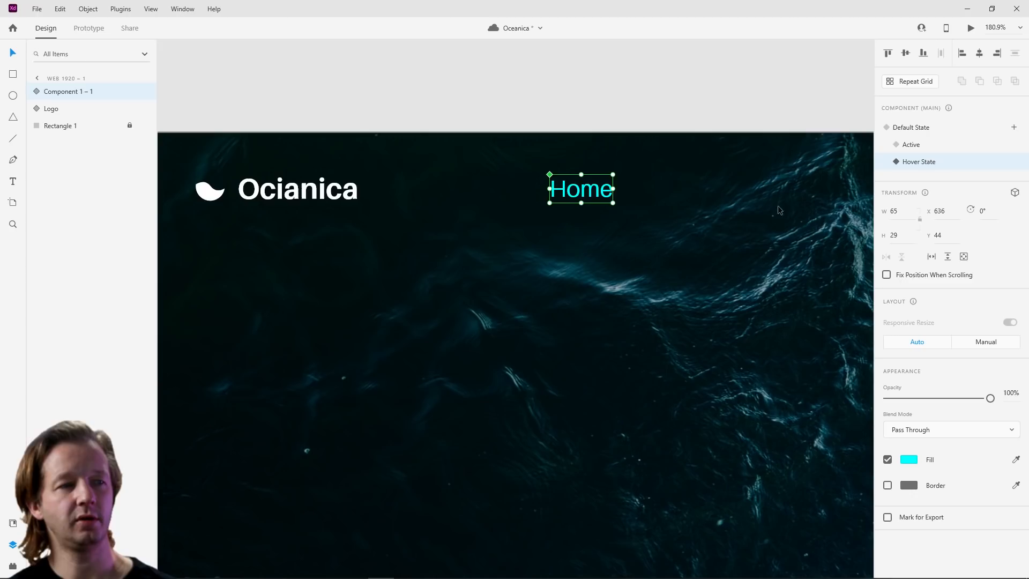
{"action": "left_click", "coordinate": [728, 232]}
{"action": "left_click", "coordinate": [575, 193]}
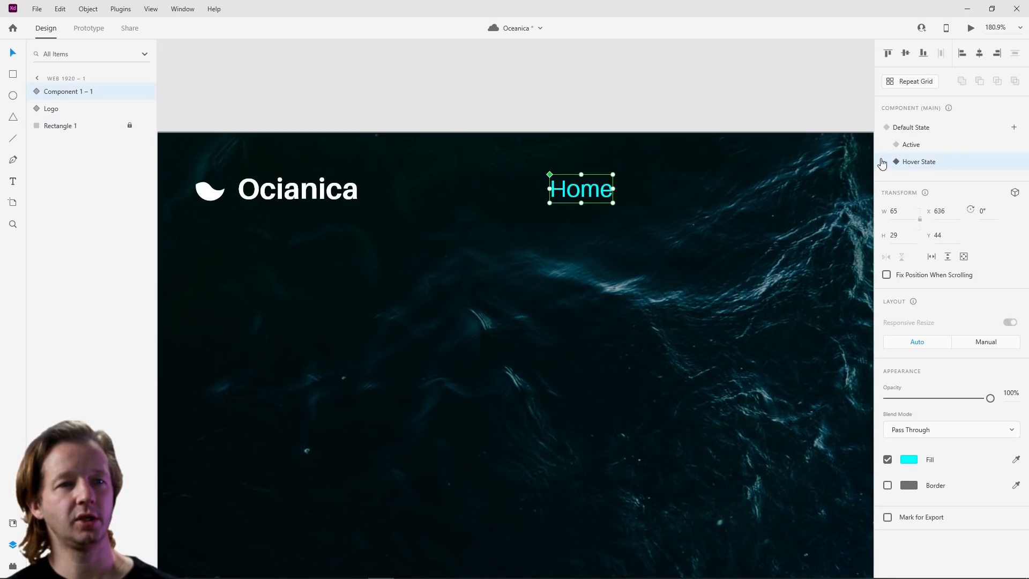
Step: Inspect the Home component's prototype interactions in its Default State and Hover State
{"action": "left_click", "coordinate": [912, 129]}
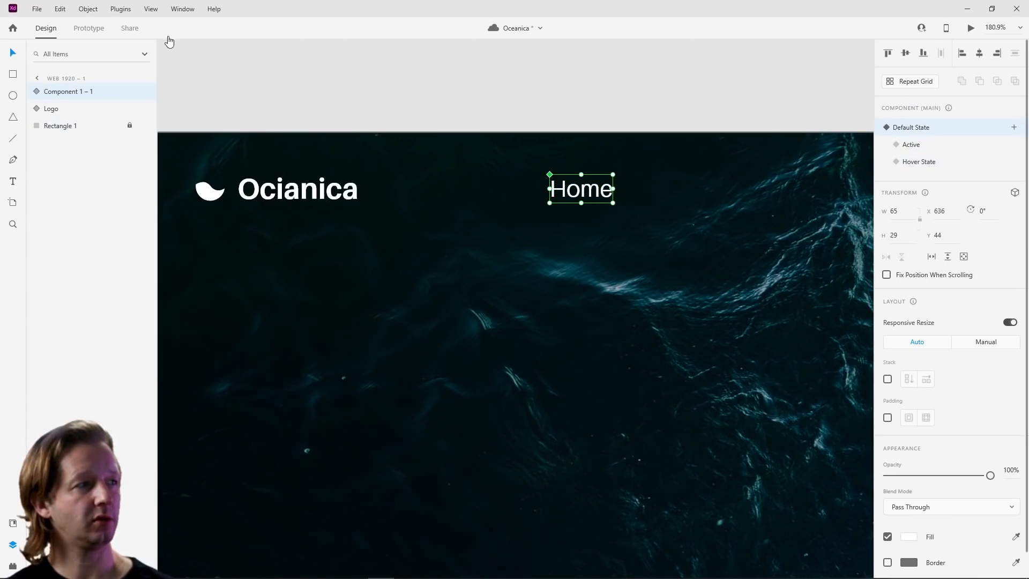
{"action": "left_click", "coordinate": [87, 29]}
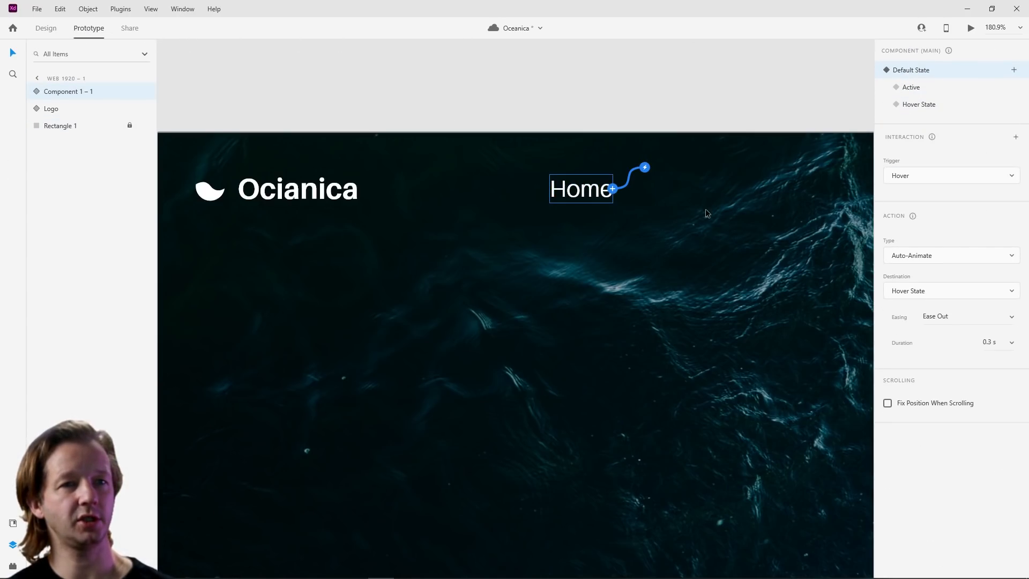
{"action": "left_click", "coordinate": [917, 106]}
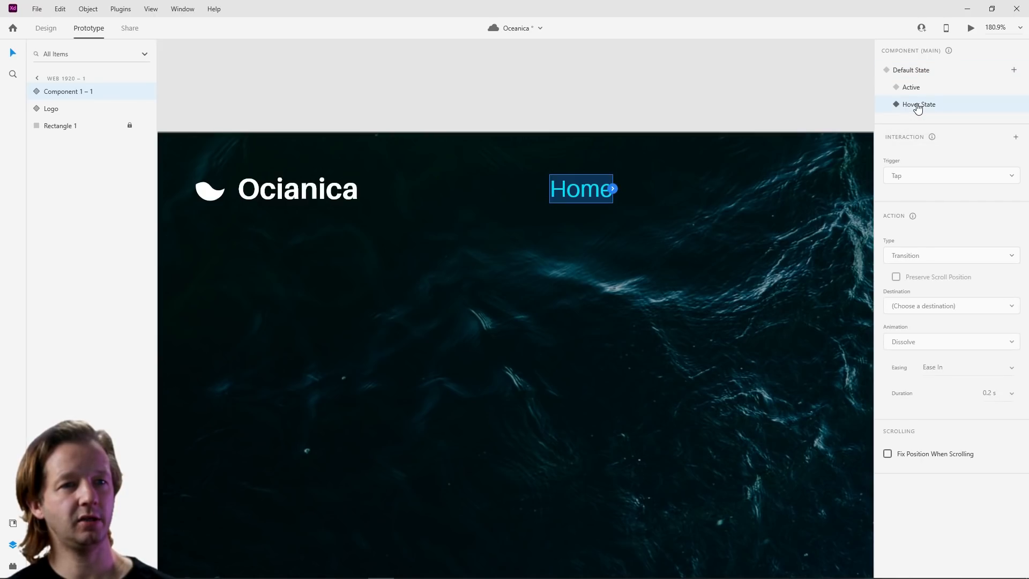
{"action": "left_click", "coordinate": [655, 179]}
{"action": "left_click", "coordinate": [580, 186]}
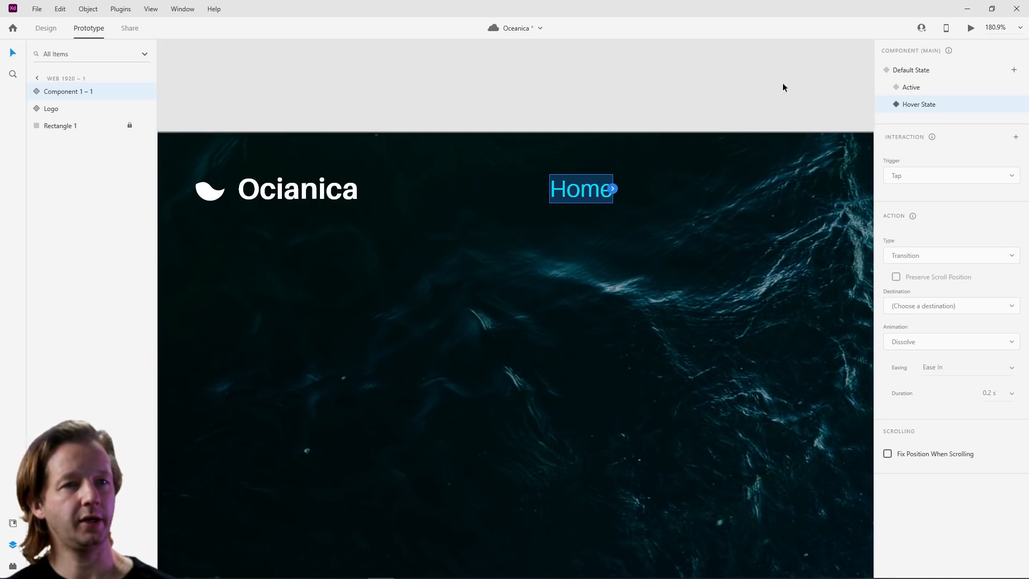
Step: Preview the Home link's hover effect from its Default State, close the preview and return to Design mode
{"action": "left_click", "coordinate": [912, 70]}
{"action": "left_click", "coordinate": [971, 27]}
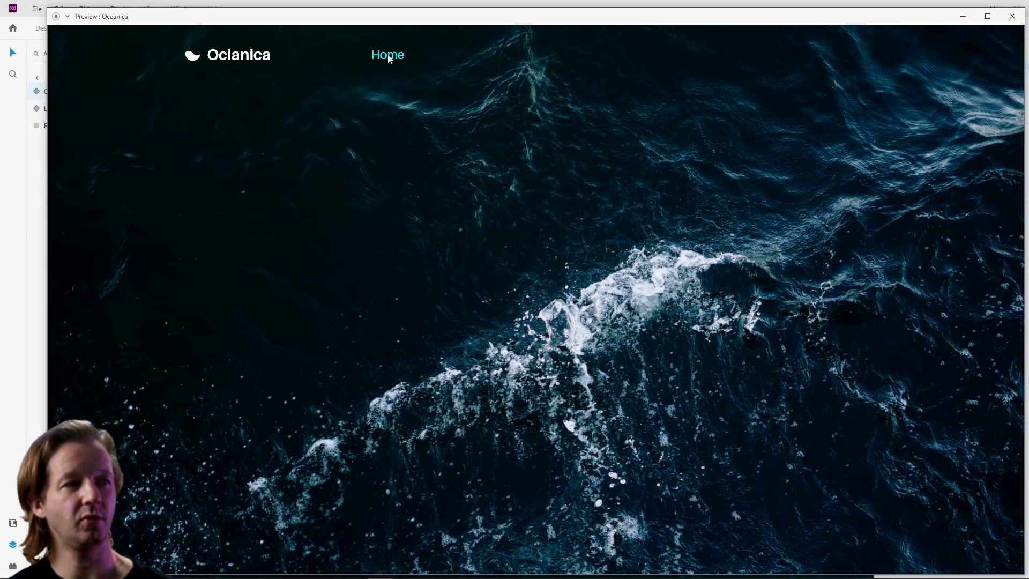
{"action": "left_click", "coordinate": [1013, 16]}
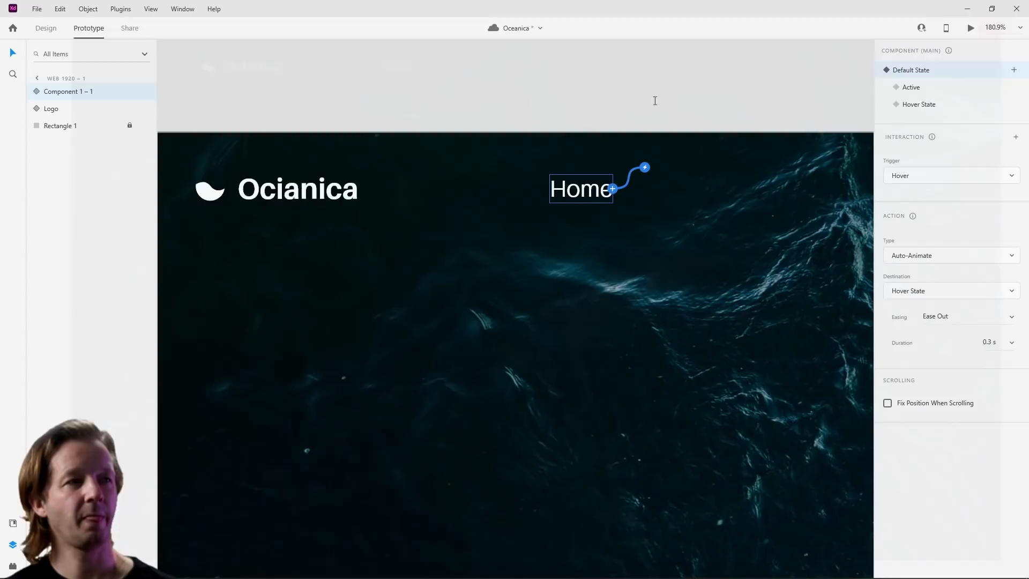
{"action": "left_click", "coordinate": [284, 87]}
{"action": "left_click", "coordinate": [49, 29]}
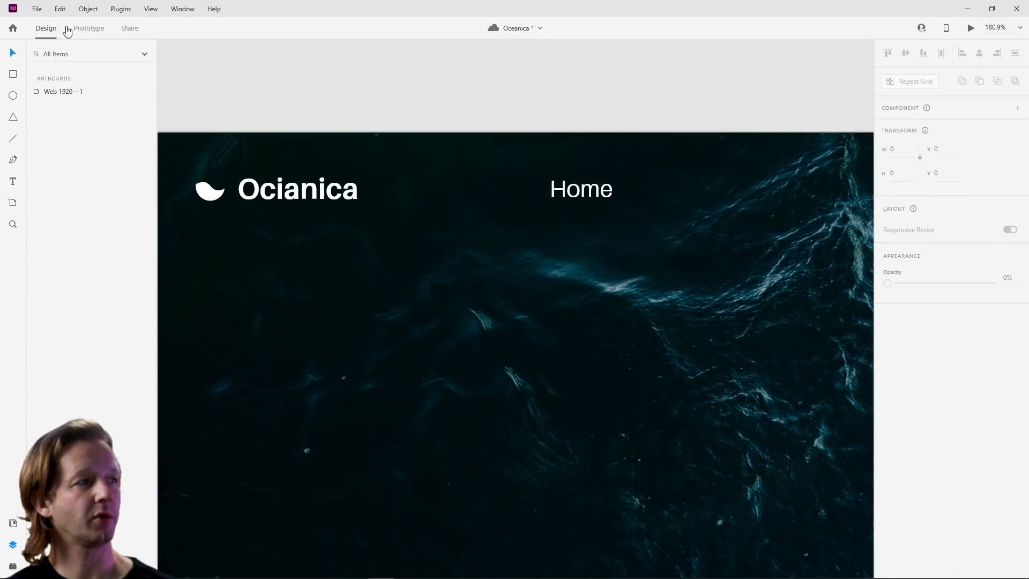
{"action": "left_click", "coordinate": [588, 195]}
{"action": "key", "text": "ctrl+d"}
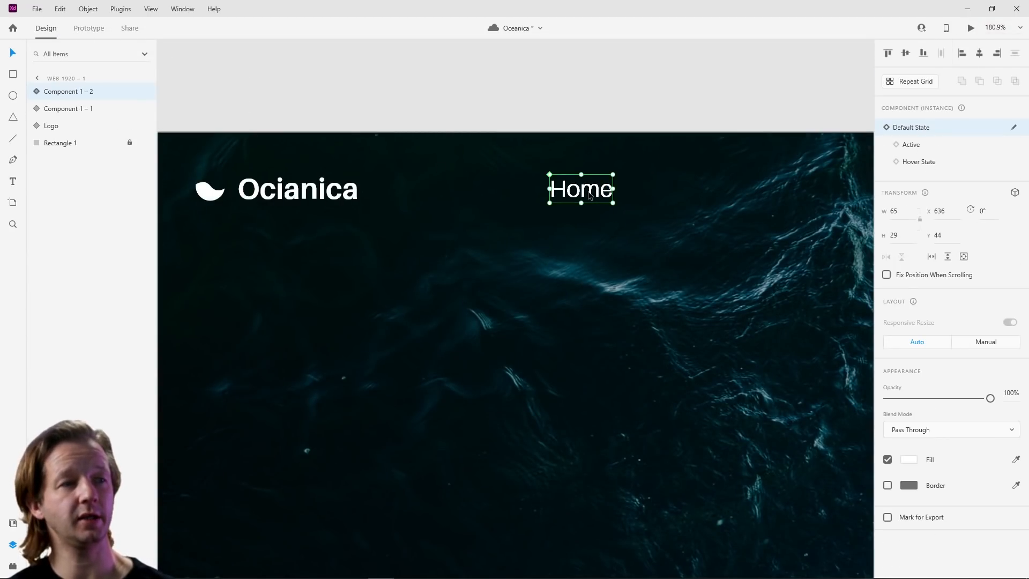
{"action": "left_click_drag", "start_coordinate": [581, 195], "coordinate": [684, 195]}
{"action": "key", "text": "Delete"}
Step: Duplicate the Home link component and place the copy beside the original on the same line at X 758
{"action": "left_click", "coordinate": [583, 186]}
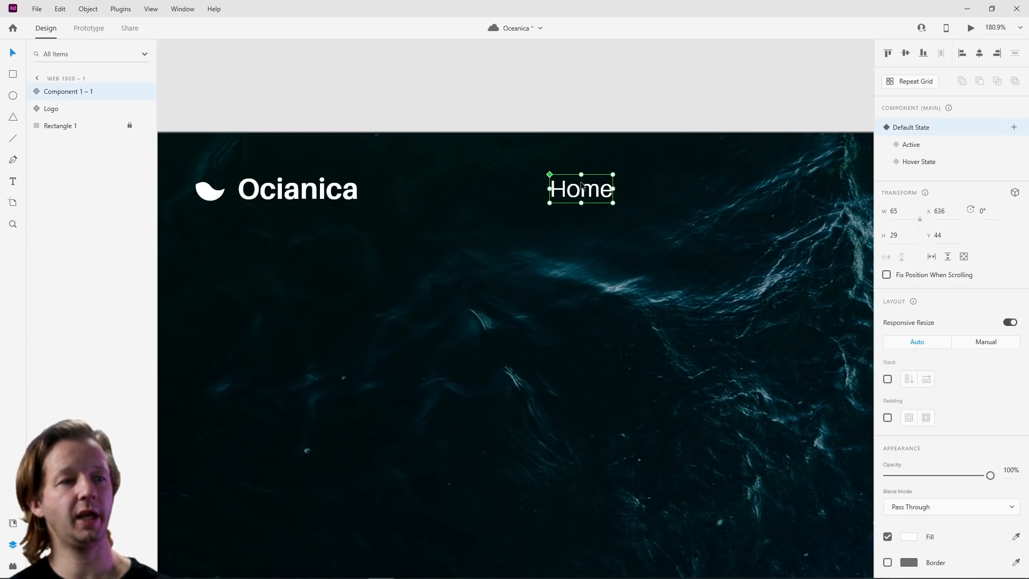
{"action": "key", "text": "ctrl+d"}
{"action": "left_click_drag", "start_coordinate": [580, 185], "coordinate": [697, 187]}
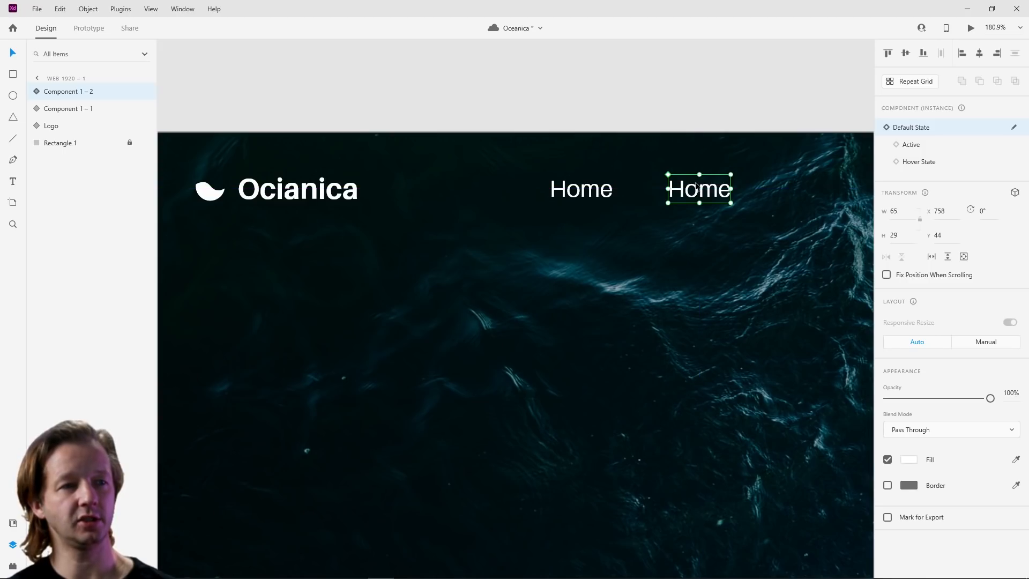
Step: Combine the two Home links into one new component and turn on horizontal Stack for it
{"action": "left_click", "coordinate": [601, 197], "text": "shift"}
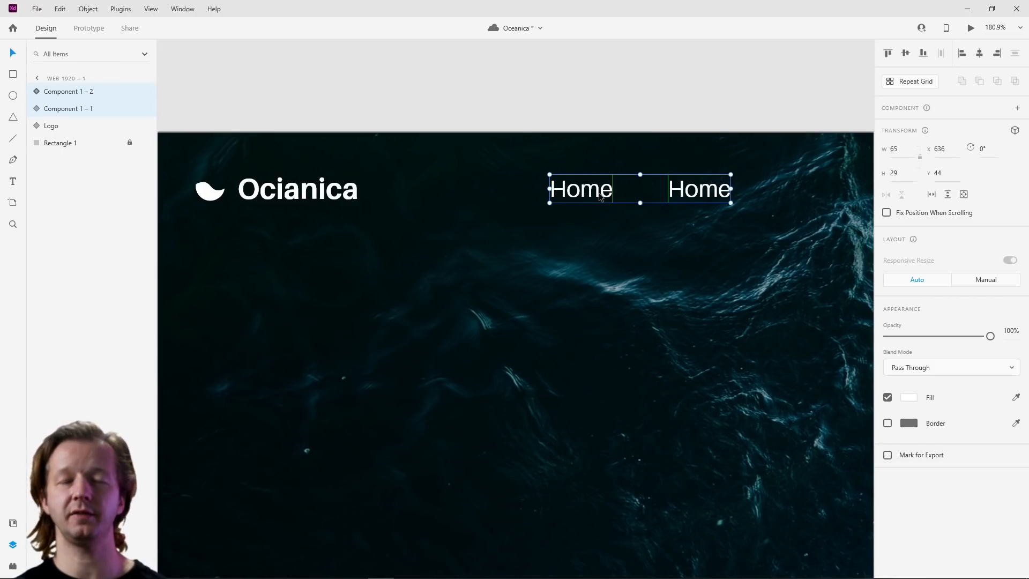
{"action": "scroll", "coordinate": [668, 269], "scroll_direction": "down", "scroll_amount": 5}
{"action": "left_click_drag", "start_coordinate": [695, 265], "coordinate": [520, 271]}
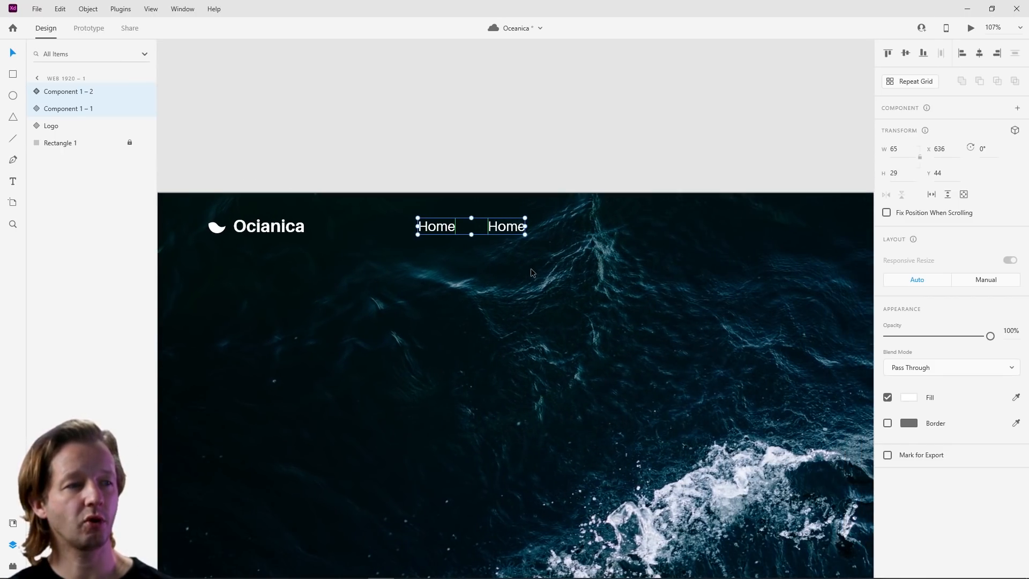
{"action": "scroll", "coordinate": [487, 250], "scroll_direction": "up", "scroll_amount": 3}
{"action": "scroll", "coordinate": [488, 254], "scroll_direction": "up", "scroll_amount": 2}
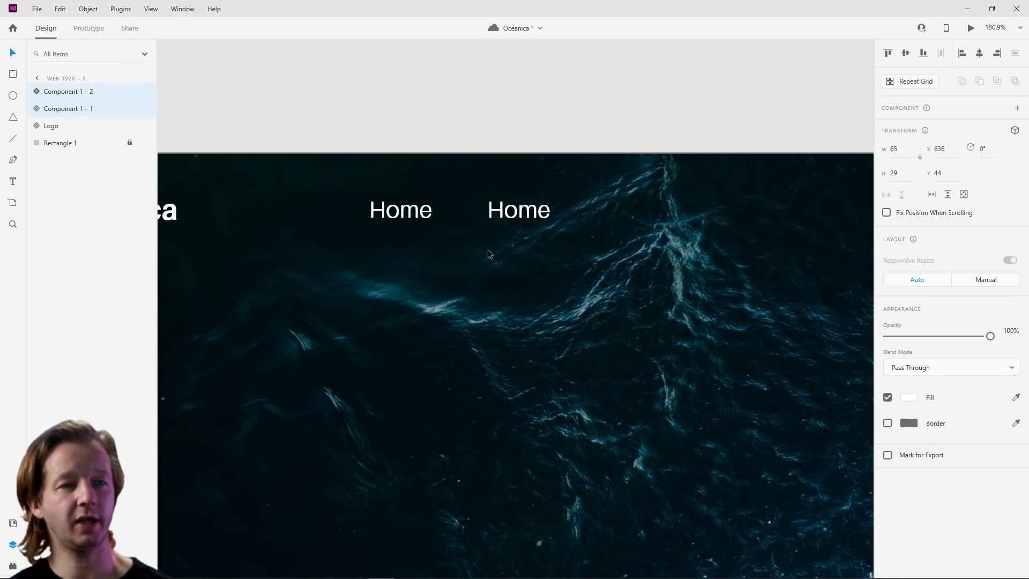
{"action": "left_click", "coordinate": [459, 212]}
{"action": "left_click", "coordinate": [518, 209]}
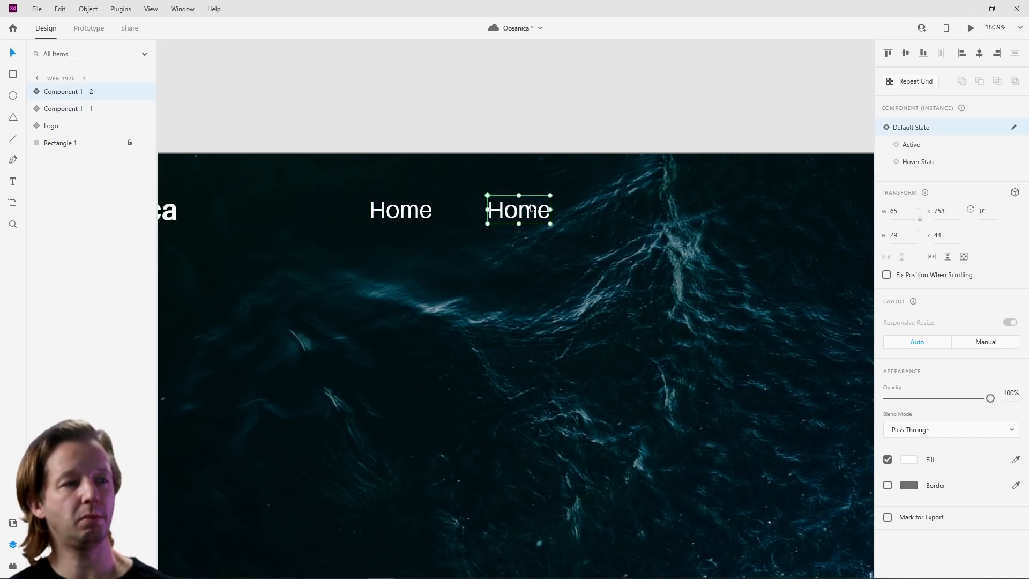
{"action": "left_click", "coordinate": [406, 204], "text": "shift"}
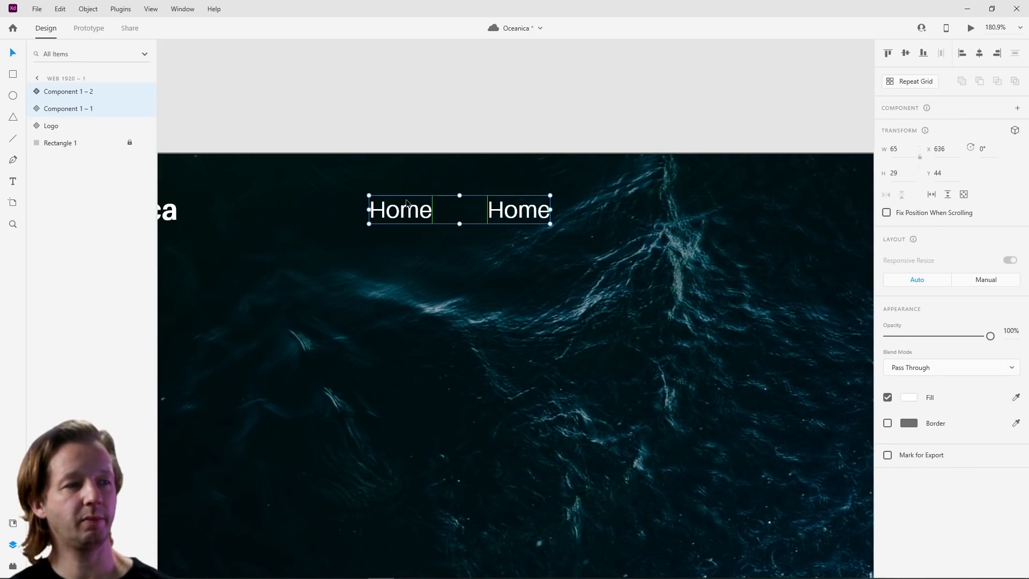
{"action": "left_click", "coordinate": [1017, 110]}
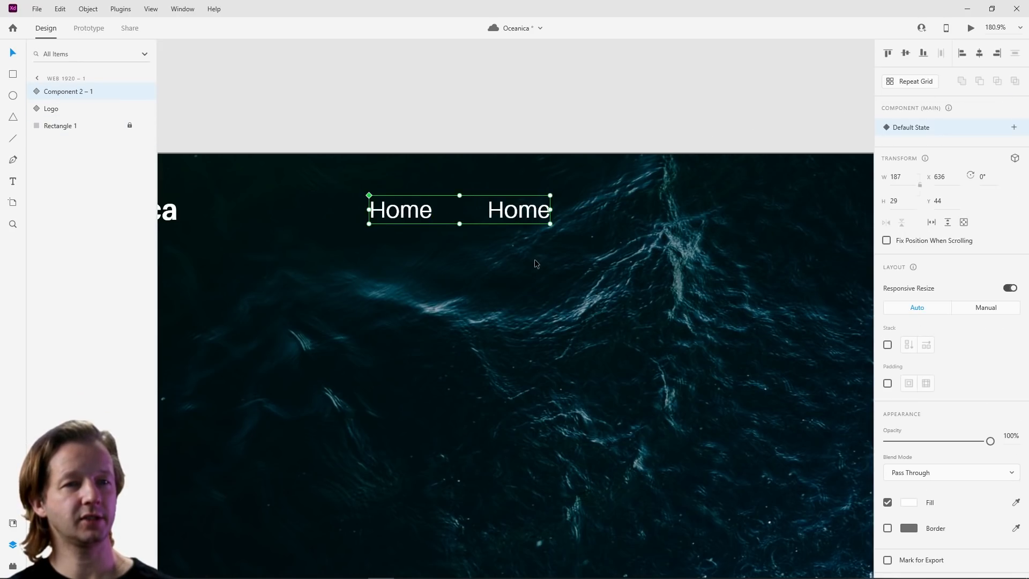
{"action": "left_click", "coordinate": [888, 346]}
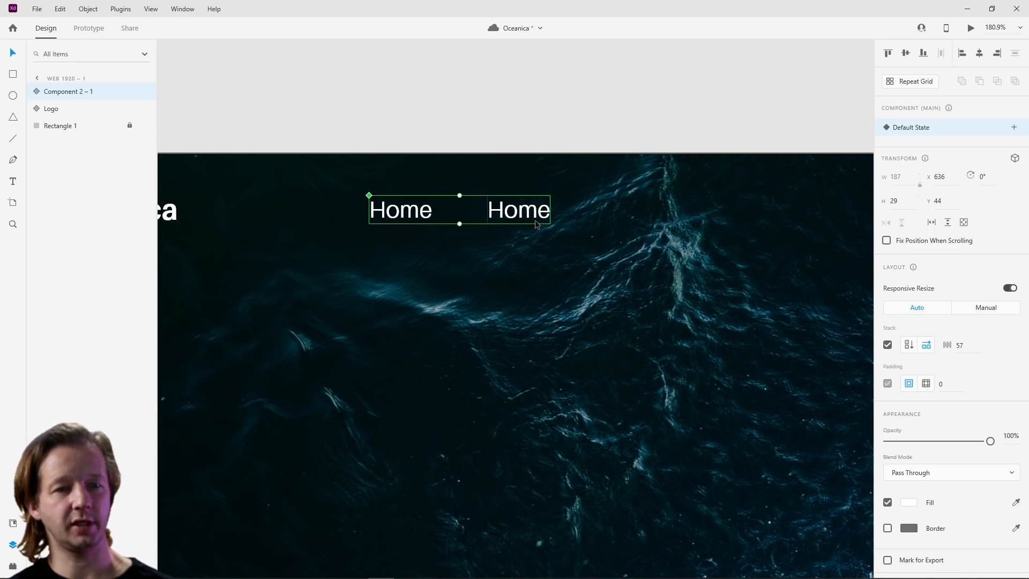
Step: Set the stack spacing between the two navigation links to 64
{"action": "left_click", "coordinate": [961, 345]}
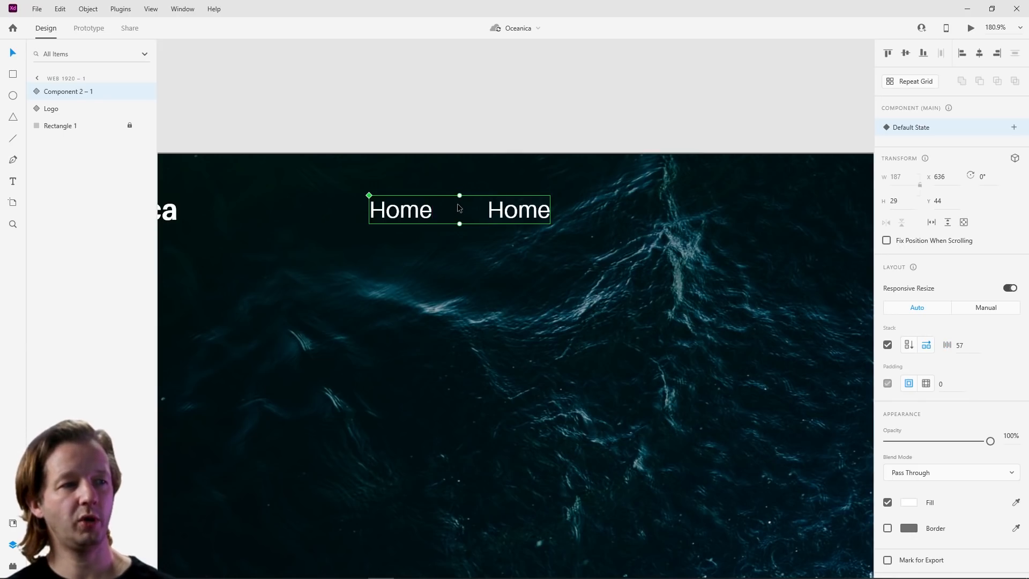
{"action": "left_click", "coordinate": [967, 345]}
{"action": "key", "text": "Up"}
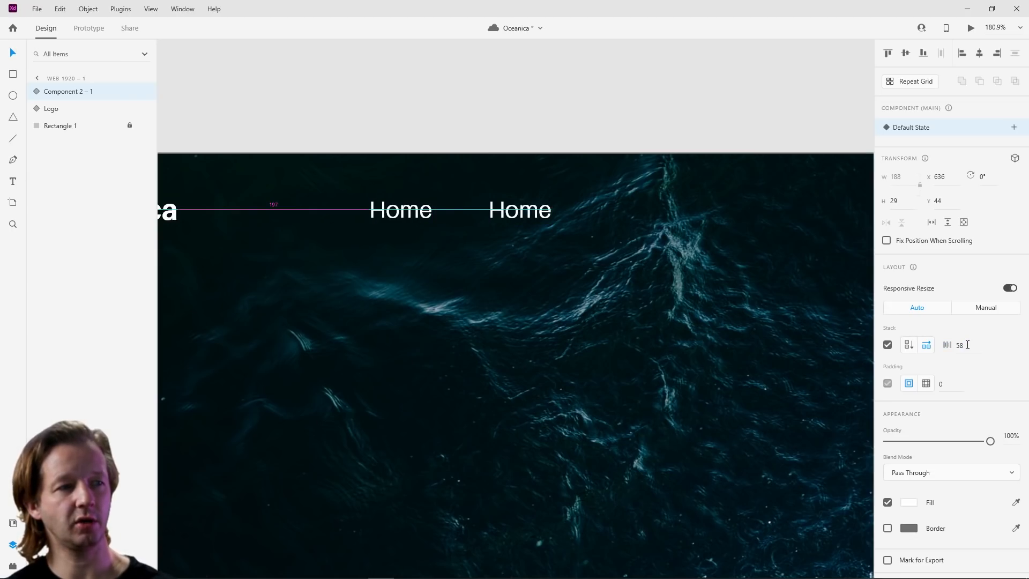
{"action": "type", "text": "35"}
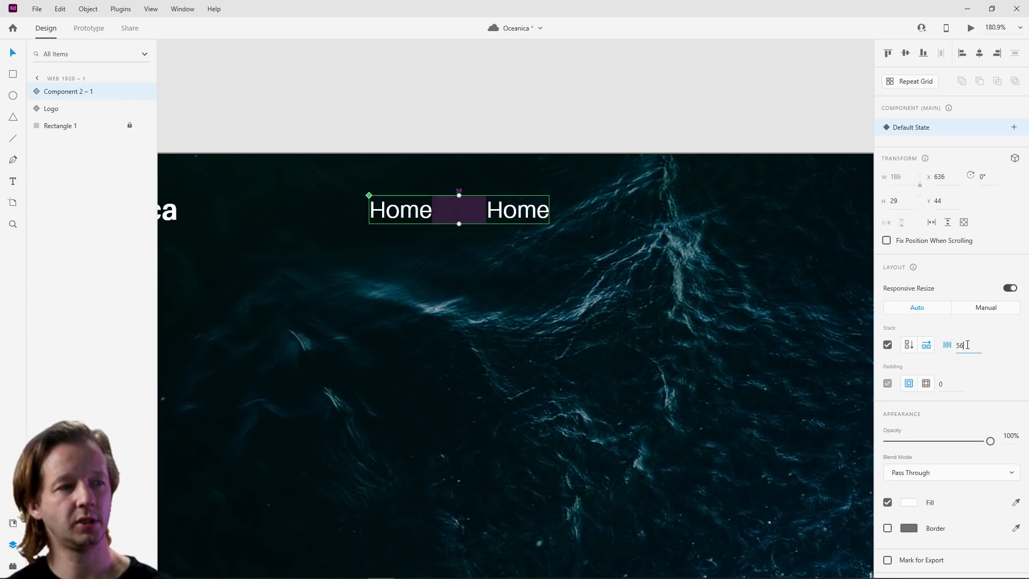
{"action": "key", "text": "Down"}
{"action": "key", "text": "Down"}
{"action": "key", "text": "Down"}
{"action": "key", "text": "Down"}
{"action": "key", "text": "Down"}
{"action": "key", "text": "Down"}
{"action": "key", "text": "Down"}
{"action": "key", "text": "Down"}
{"action": "key", "text": "Down"}
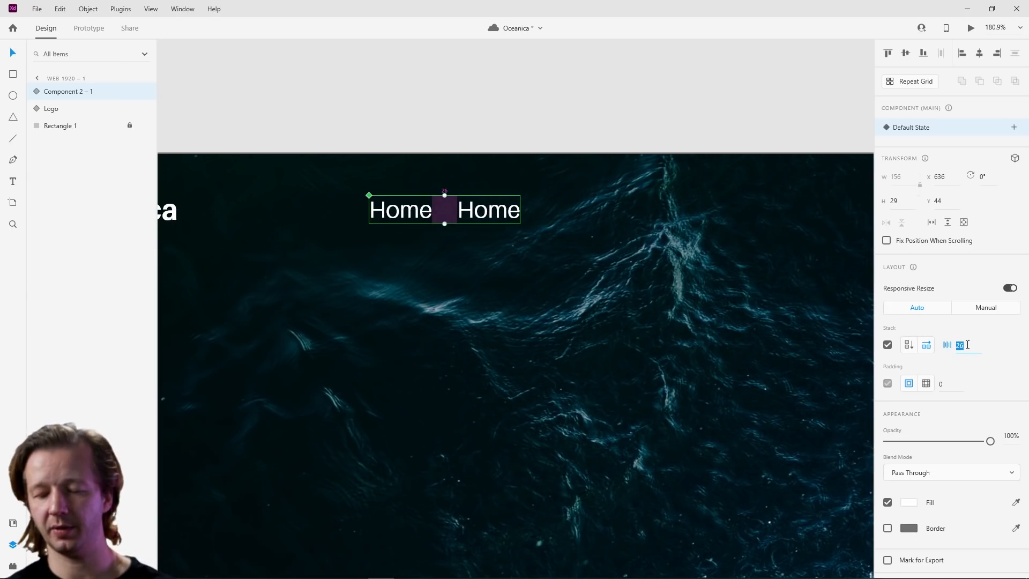
{"action": "key", "text": "Up"}
{"action": "key", "text": "Up"}
{"action": "key", "text": "Up"}
{"action": "key", "text": "Up"}
{"action": "key", "text": "Up"}
{"action": "key", "text": "Up"}
{"action": "key", "text": "Up"}
{"action": "key", "text": "Up"}
{"action": "key", "text": "Up"}
{"action": "key", "text": "Up"}
{"action": "key", "text": "Up"}
{"action": "key", "text": "Up"}
{"action": "key", "text": "Up"}
{"action": "key", "text": "Up"}
{"action": "key", "text": "Up"}
{"action": "key", "text": "Up"}
{"action": "key", "text": "Up"}
{"action": "key", "text": "Up"}
{"action": "key", "text": "Up"}
{"action": "key", "text": "Up"}
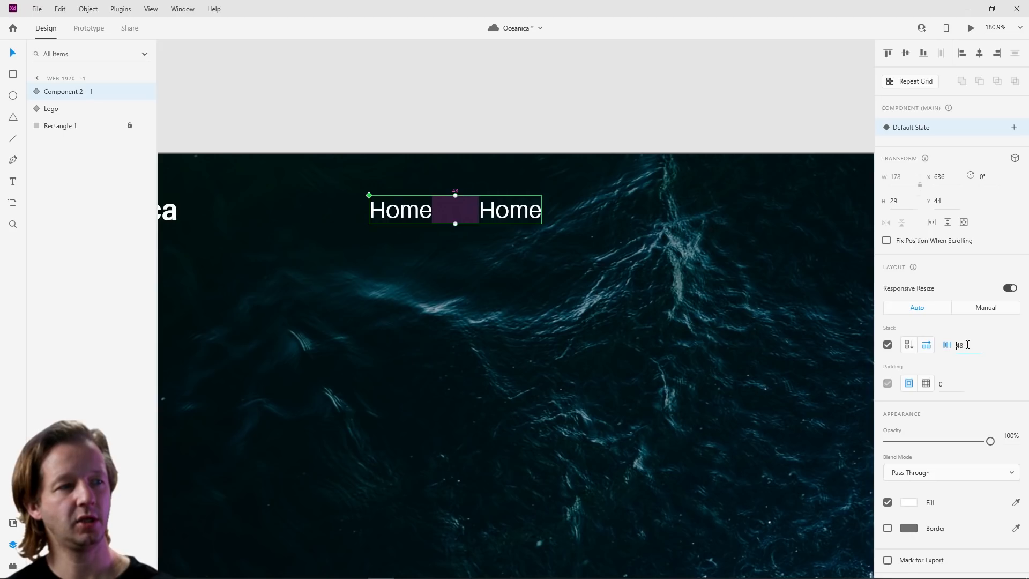
{"action": "key", "text": "Up"}
{"action": "key", "text": "Up"}
{"action": "key", "text": "Up"}
{"action": "key", "text": "Up"}
{"action": "key", "text": "Up"}
{"action": "key", "text": "Up"}
{"action": "key", "text": "Up"}
{"action": "key", "text": "Up"}
{"action": "key", "text": "Up"}
{"action": "key", "text": "Up"}
{"action": "key", "text": "Up"}
{"action": "key", "text": "Up"}
{"action": "key", "text": "Up"}
{"action": "key", "text": "Up"}
{"action": "key", "text": "Up"}
{"action": "key", "text": "Up"}
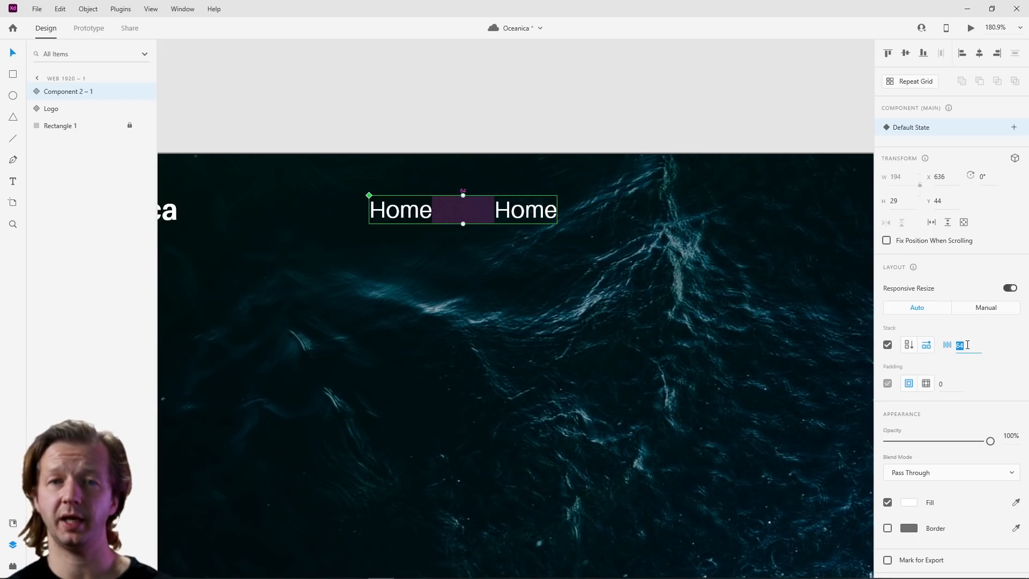
{"action": "left_click", "coordinate": [545, 262]}
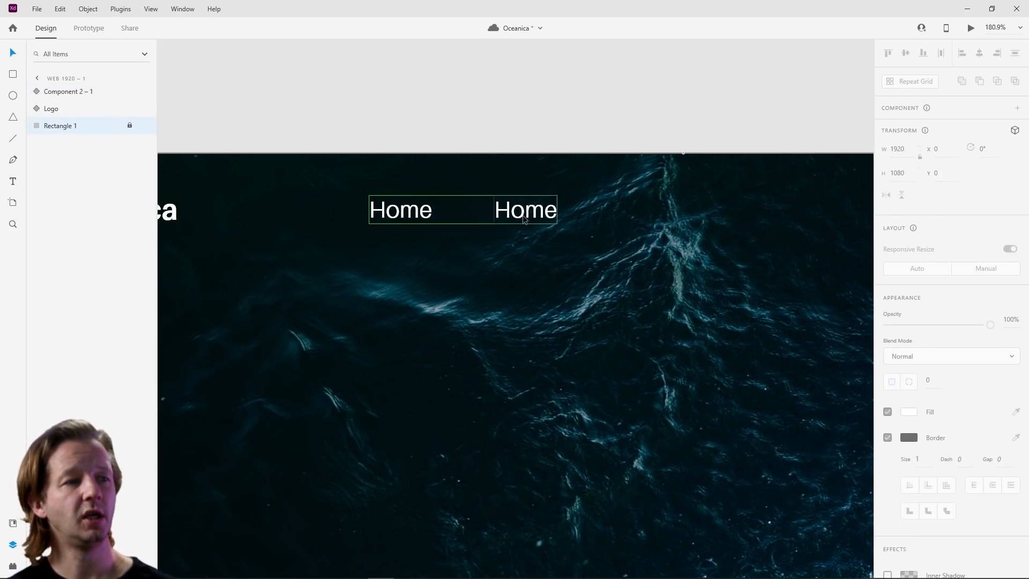
Step: Change the text of the second Home link to "Contact"
{"action": "double_click", "coordinate": [536, 215]}
{"action": "double_click", "coordinate": [536, 214]}
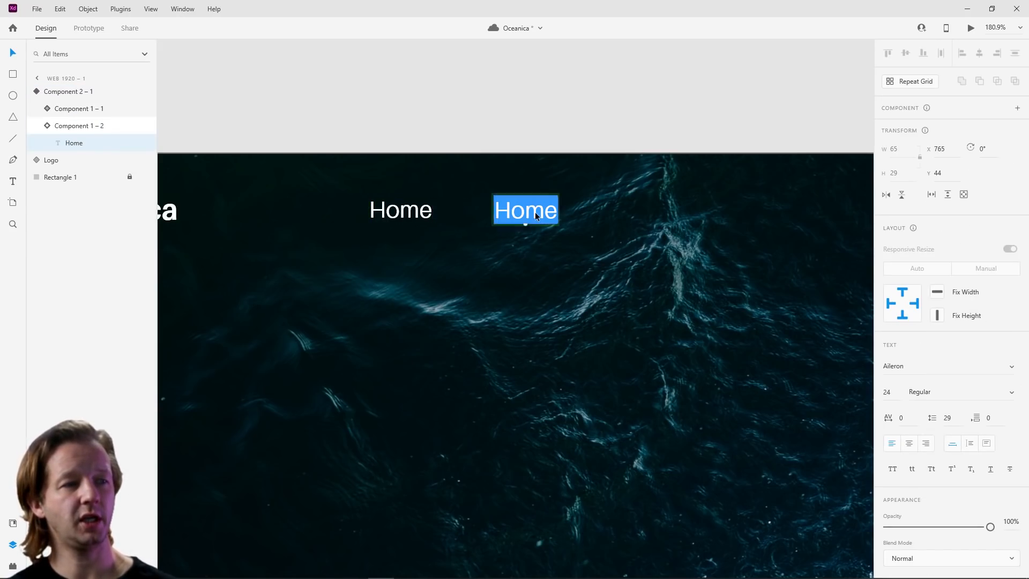
{"action": "type", "text": "Contact"}
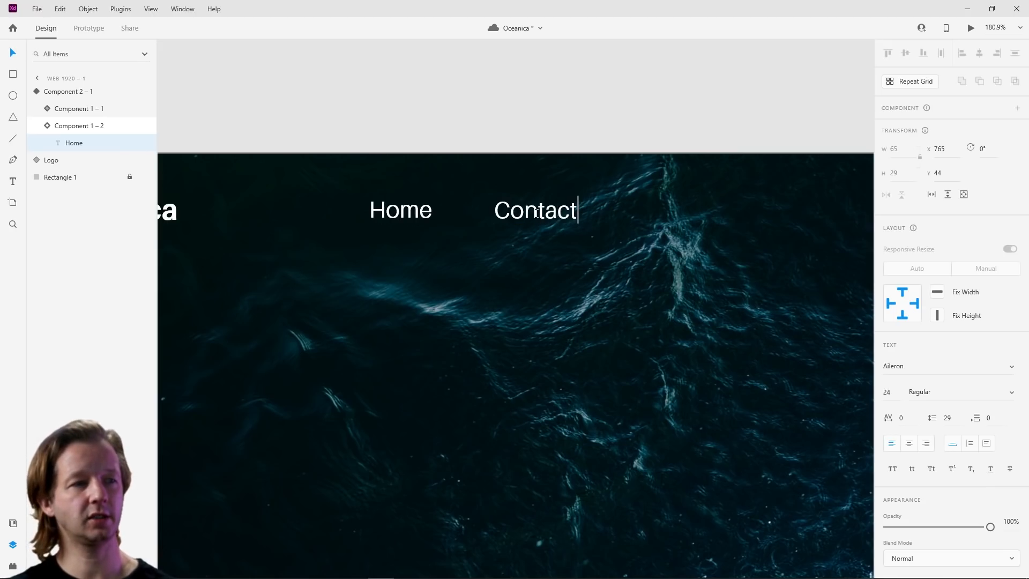
{"action": "key", "text": "Escape"}
{"action": "left_click", "coordinate": [609, 227]}
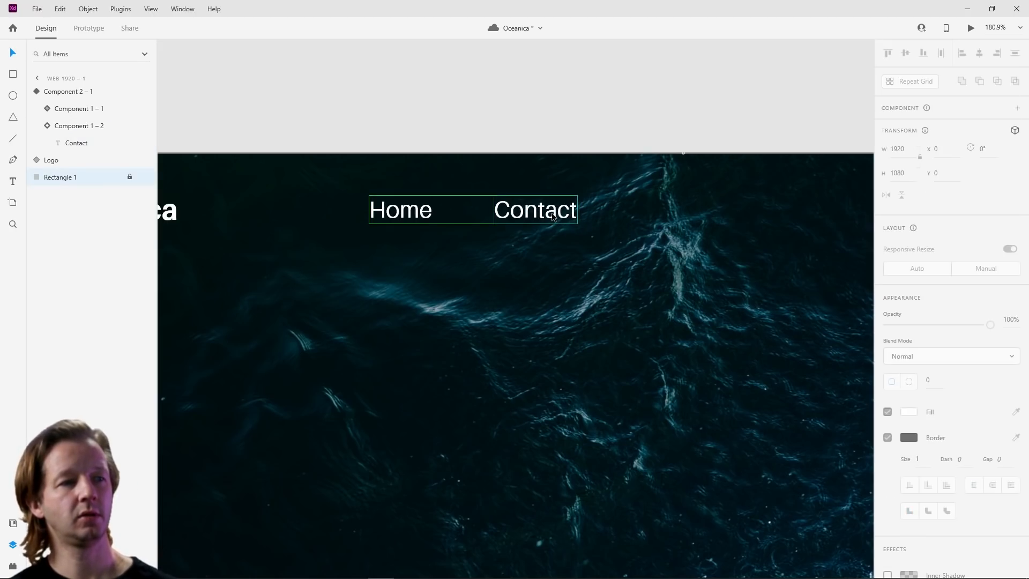
Step: Duplicate the Contact link inside the navigation stack to add a third link
{"action": "left_click", "coordinate": [551, 213]}
{"action": "double_click", "coordinate": [551, 212]}
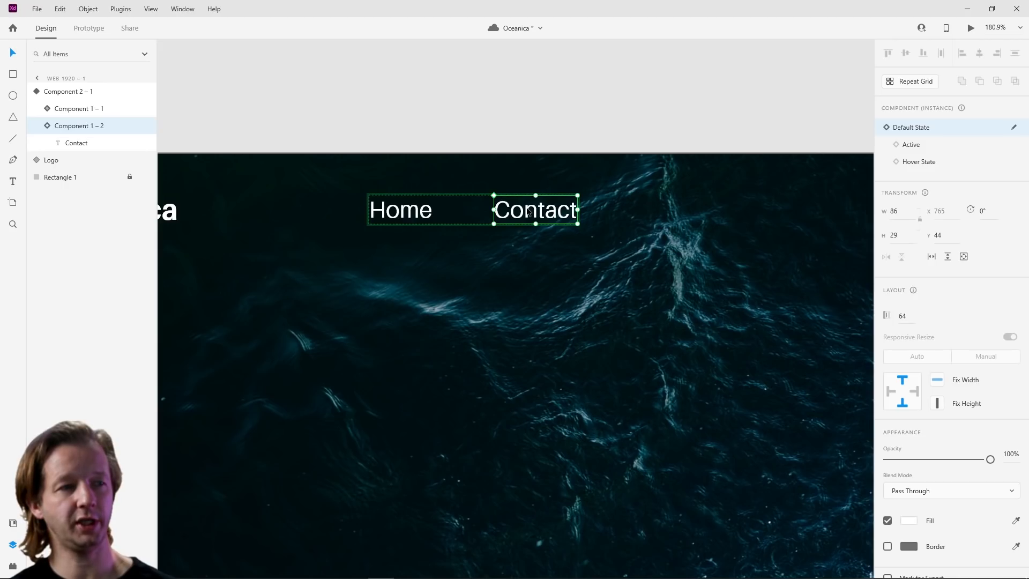
{"action": "key", "text": "ctrl+d"}
{"action": "left_click", "coordinate": [638, 237]}
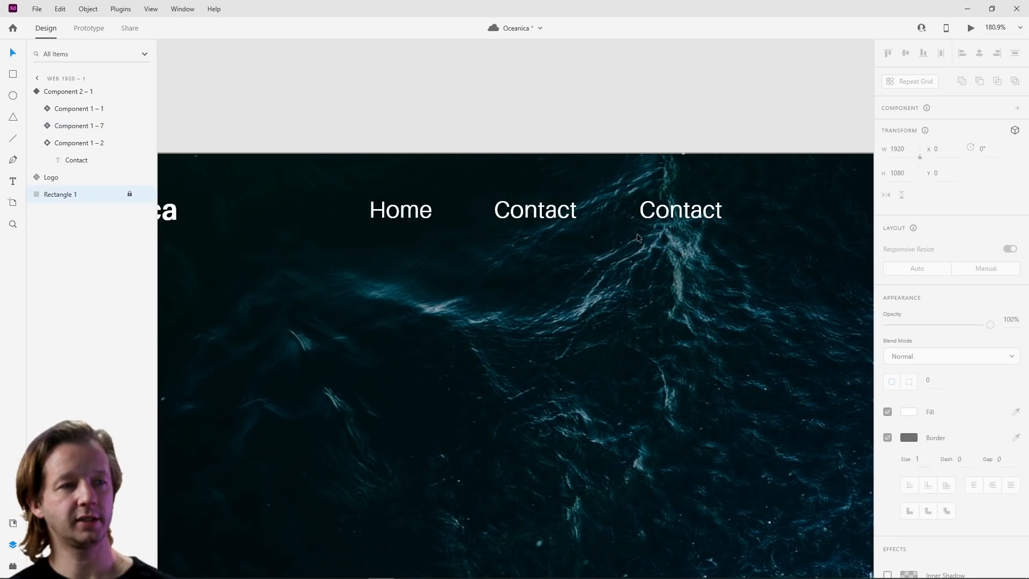
Step: Change the text of the third navigation link to "Tours"
{"action": "double_click", "coordinate": [679, 217]}
{"action": "double_click", "coordinate": [678, 217]}
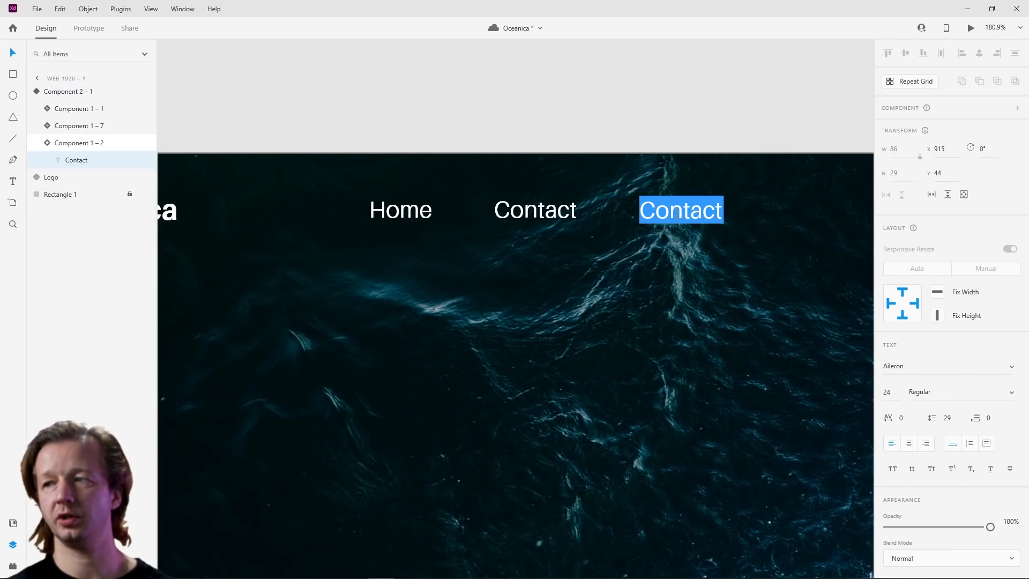
{"action": "type", "text": "Tours"}
{"action": "left_click", "coordinate": [482, 252]}
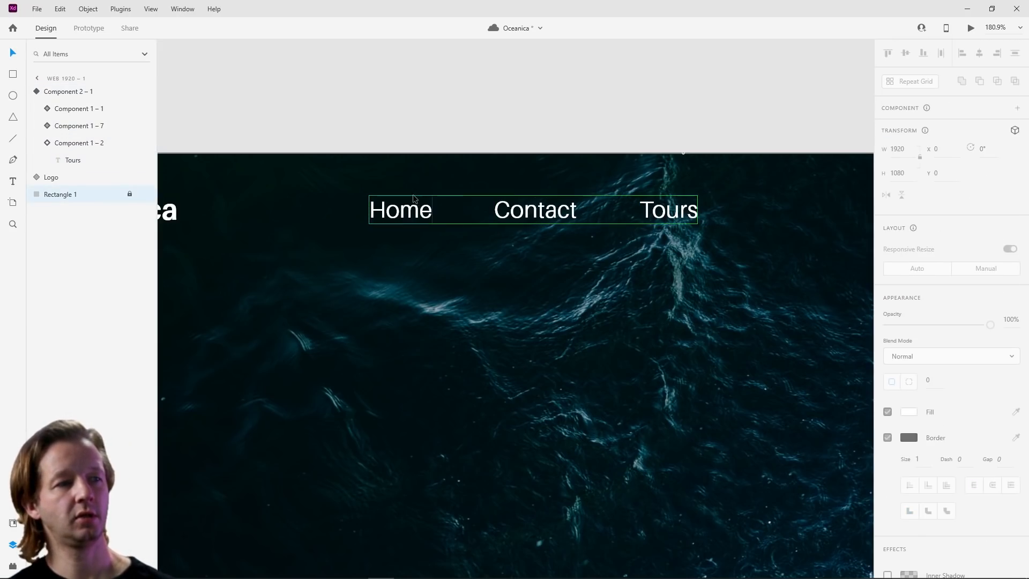
Step: Switch the Home link inside the navigation component to its Active state
{"action": "double_click", "coordinate": [414, 199]}
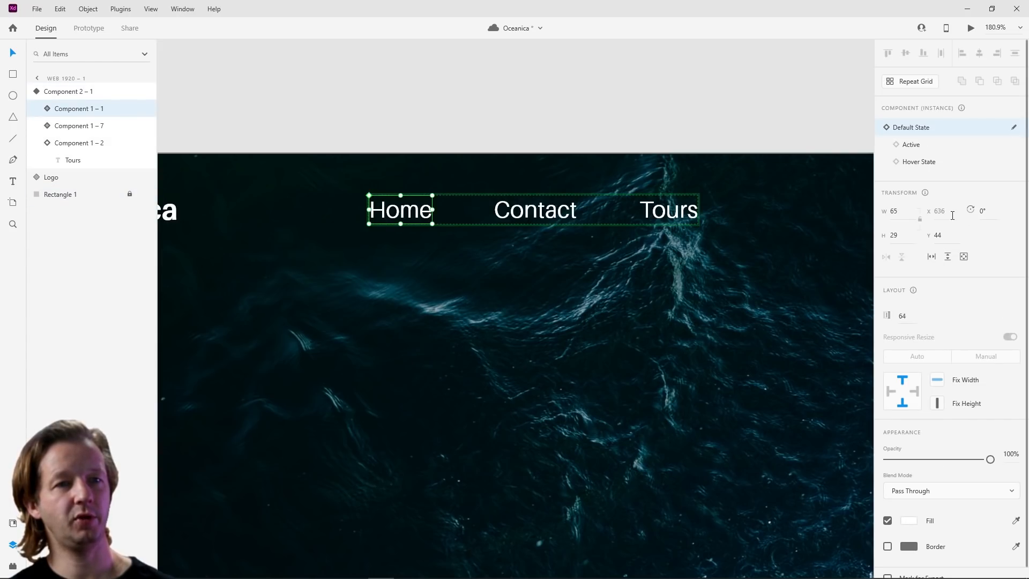
{"action": "left_click", "coordinate": [915, 147]}
{"action": "left_click", "coordinate": [541, 319]}
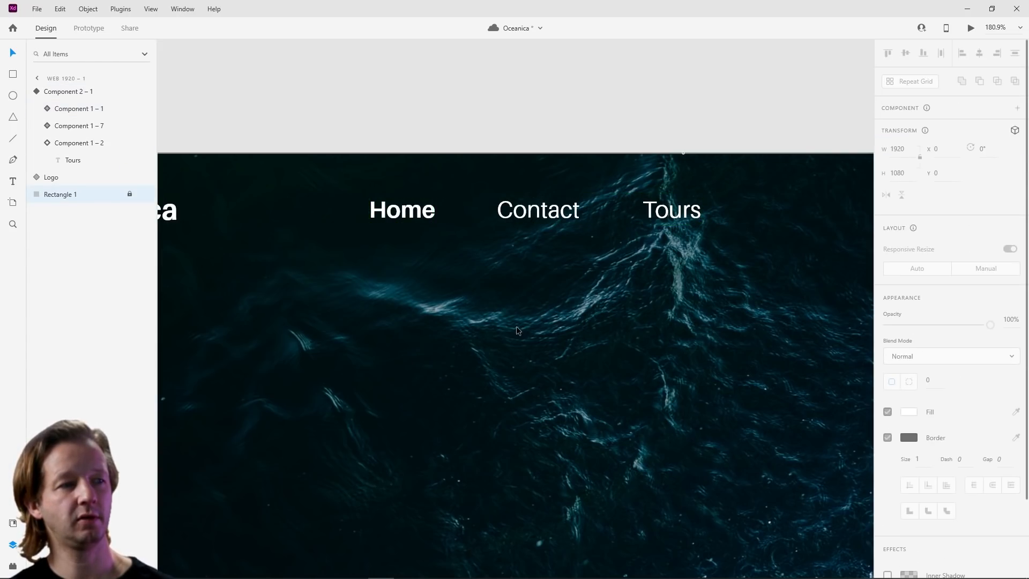
Step: Move the navigation component slightly to the right along the header line, away from the logo
{"action": "scroll", "coordinate": [527, 283], "scroll_direction": "down", "scroll_amount": 2}
{"action": "scroll", "coordinate": [527, 283], "scroll_direction": "down", "scroll_amount": 5}
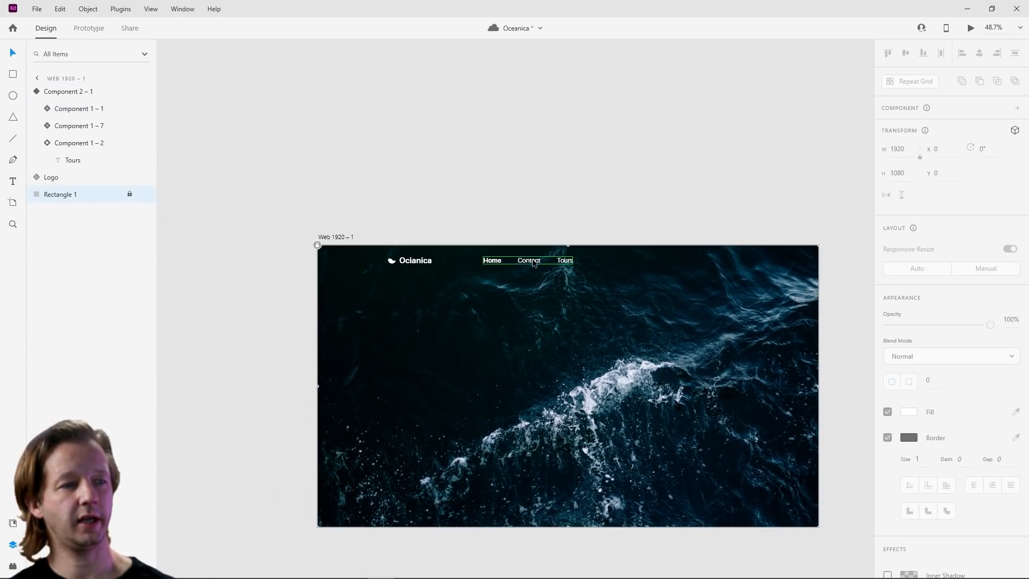
{"action": "left_click_drag", "start_coordinate": [531, 260], "coordinate": [538, 261]}
{"action": "left_click", "coordinate": [560, 286]}
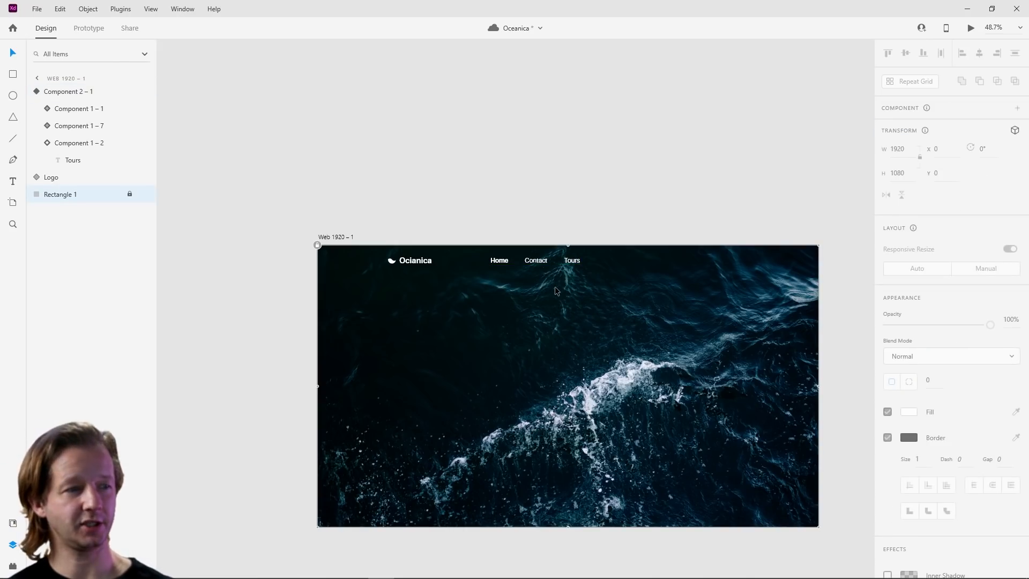
Step: Try to move the Contact link ahead of Home inside the navigation stack, and undo the reordering
{"action": "scroll", "coordinate": [556, 291], "scroll_direction": "up", "scroll_amount": 1}
{"action": "left_click_drag", "start_coordinate": [555, 291], "coordinate": [456, 201]}
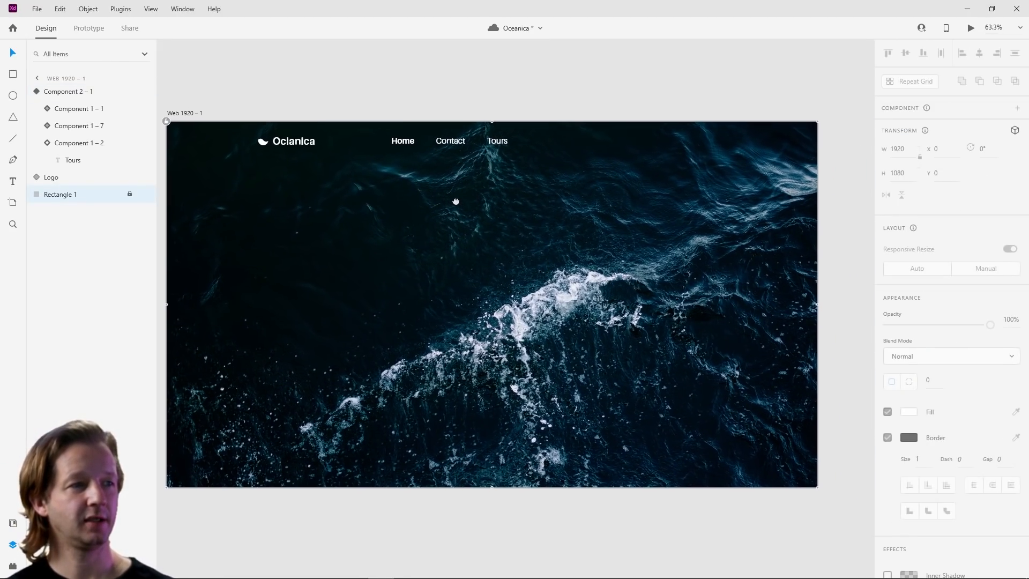
{"action": "scroll", "coordinate": [449, 140], "scroll_direction": "up", "scroll_amount": 5}
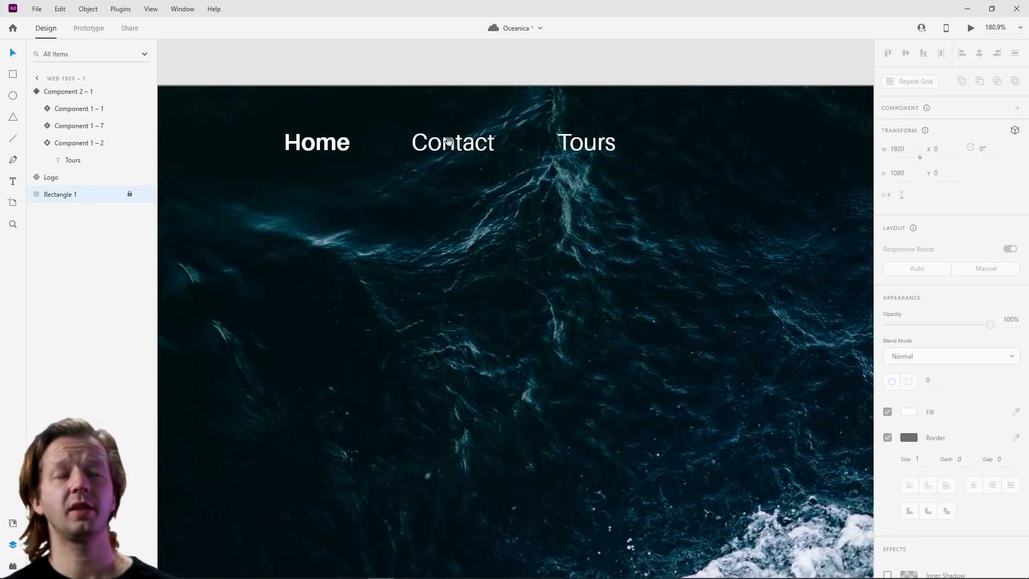
{"action": "left_click_drag", "start_coordinate": [450, 141], "coordinate": [512, 180]}
{"action": "left_click", "coordinate": [519, 188]}
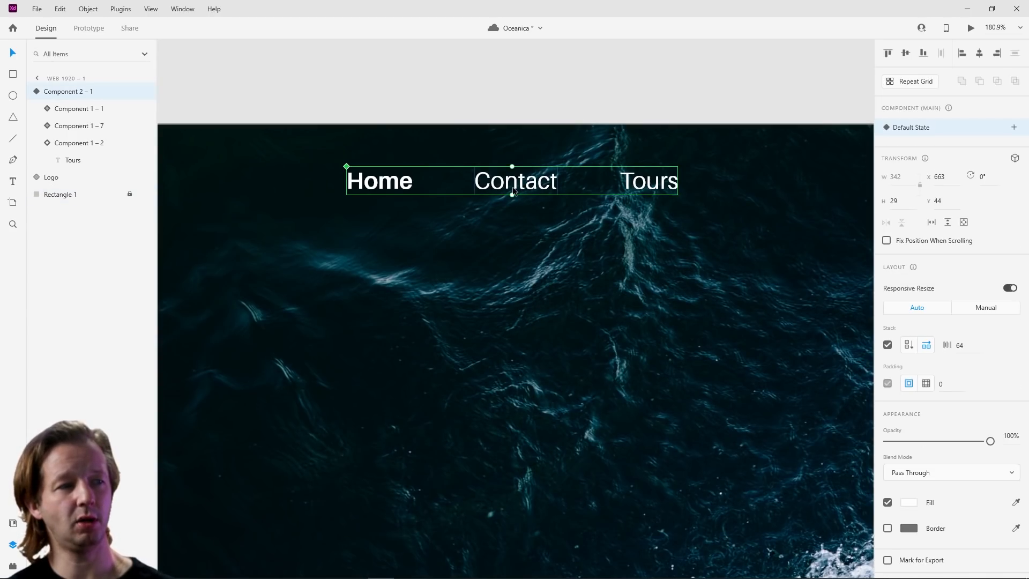
{"action": "double_click", "coordinate": [514, 191]}
{"action": "left_click_drag", "start_coordinate": [510, 185], "coordinate": [384, 179]}
{"action": "key", "text": "ctrl+z"}
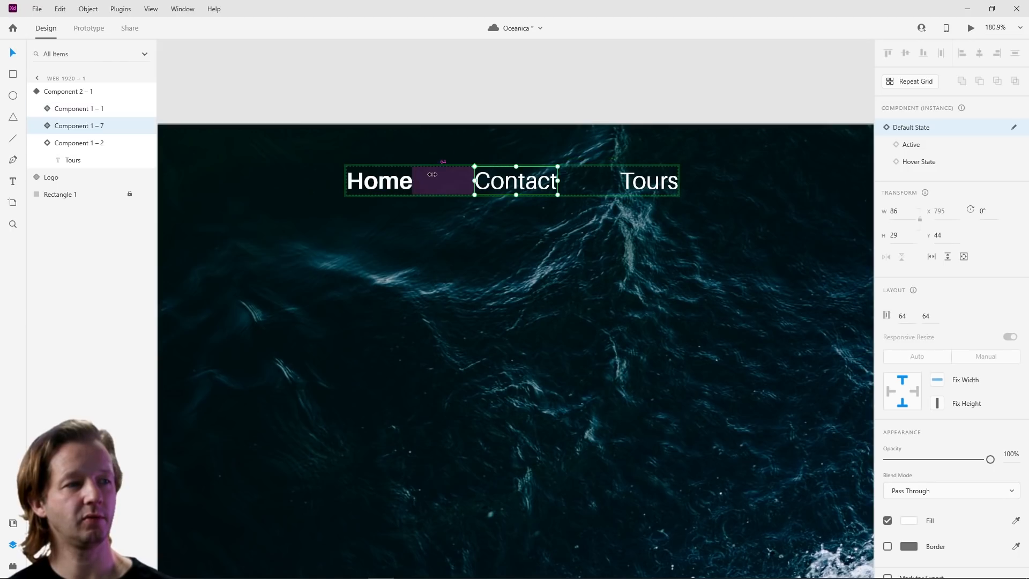
Step: Try to shift the Tours link within the navigation stack, and put it back in line with the other links
{"action": "left_click_drag", "start_coordinate": [646, 183], "coordinate": [622, 183]}
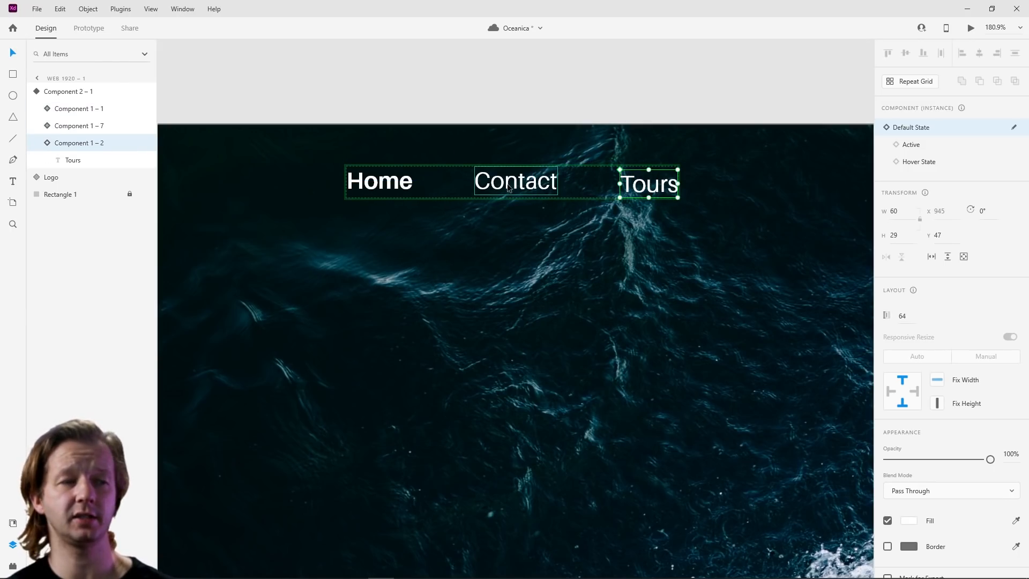
{"action": "left_click_drag", "start_coordinate": [655, 187], "coordinate": [655, 185]}
{"action": "left_click", "coordinate": [510, 222]}
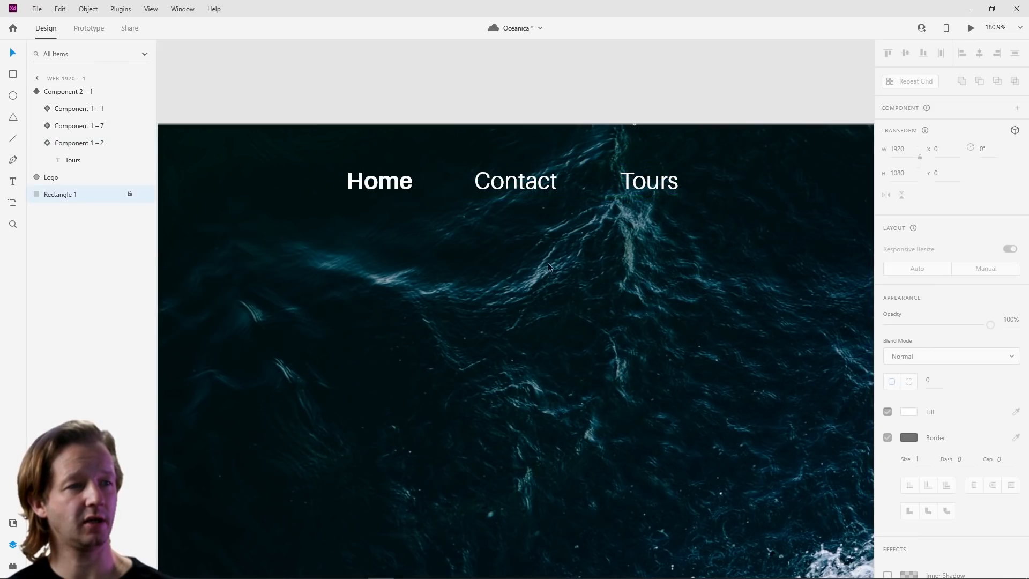
Step: Show the layout grid on the Web 1920 – 1 artboard and set its side margins to 200
{"action": "scroll", "coordinate": [595, 300], "scroll_direction": "down", "scroll_amount": 5}
{"action": "left_click_drag", "start_coordinate": [588, 310], "coordinate": [505, 257]}
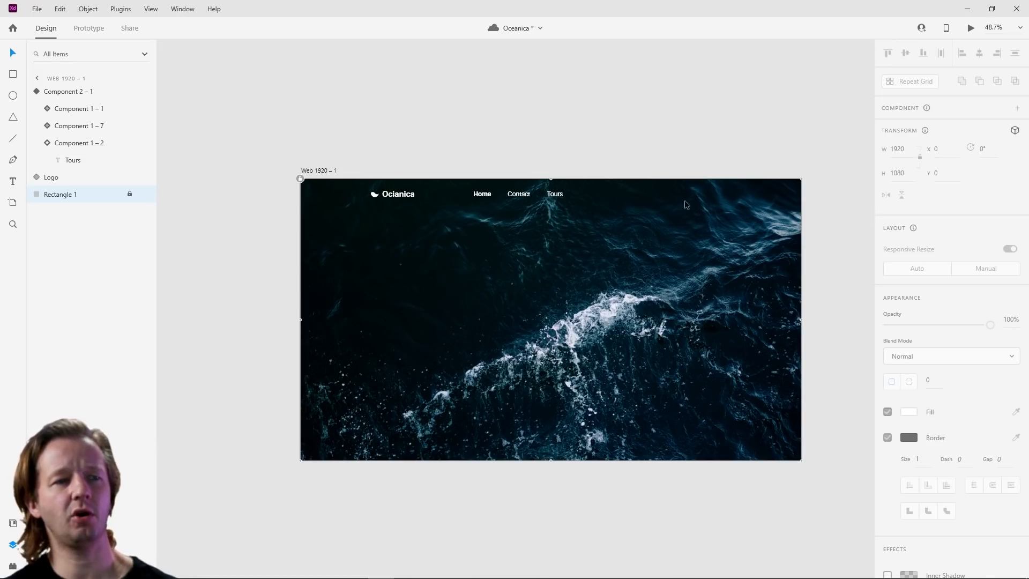
{"action": "left_click", "coordinate": [362, 147]}
{"action": "left_click", "coordinate": [316, 172]}
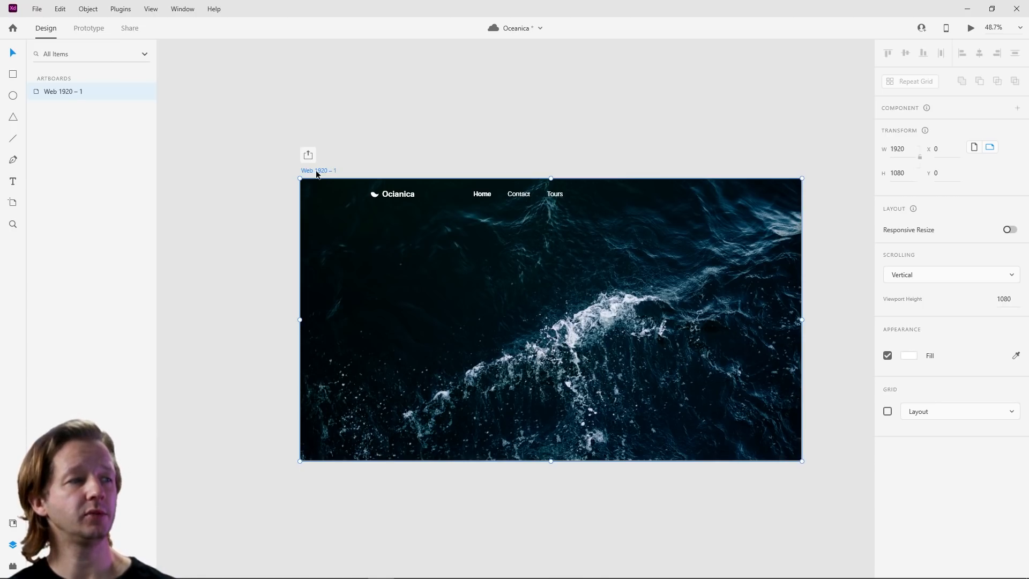
{"action": "left_click", "coordinate": [887, 411]}
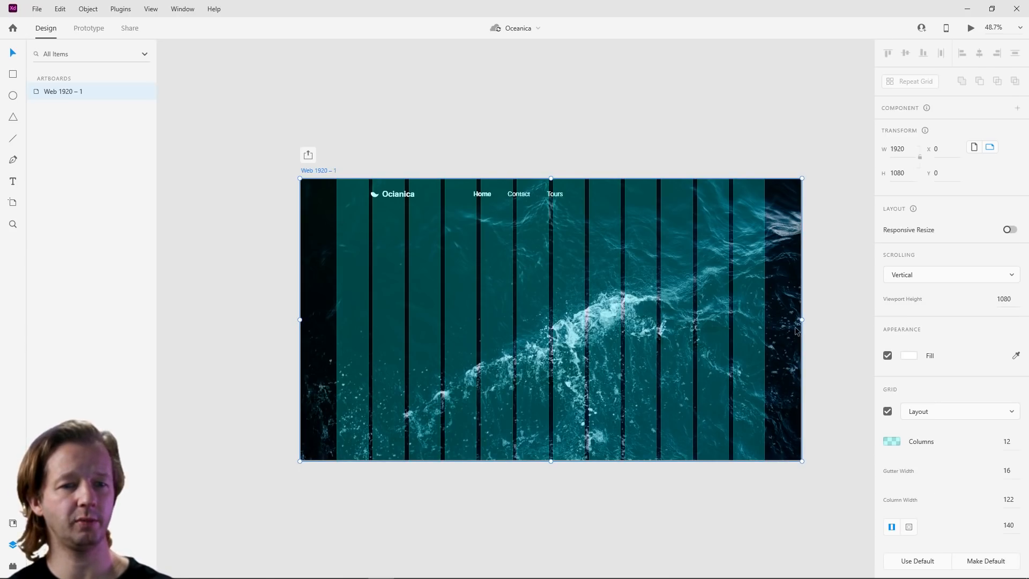
{"action": "left_click", "coordinate": [1012, 443]}
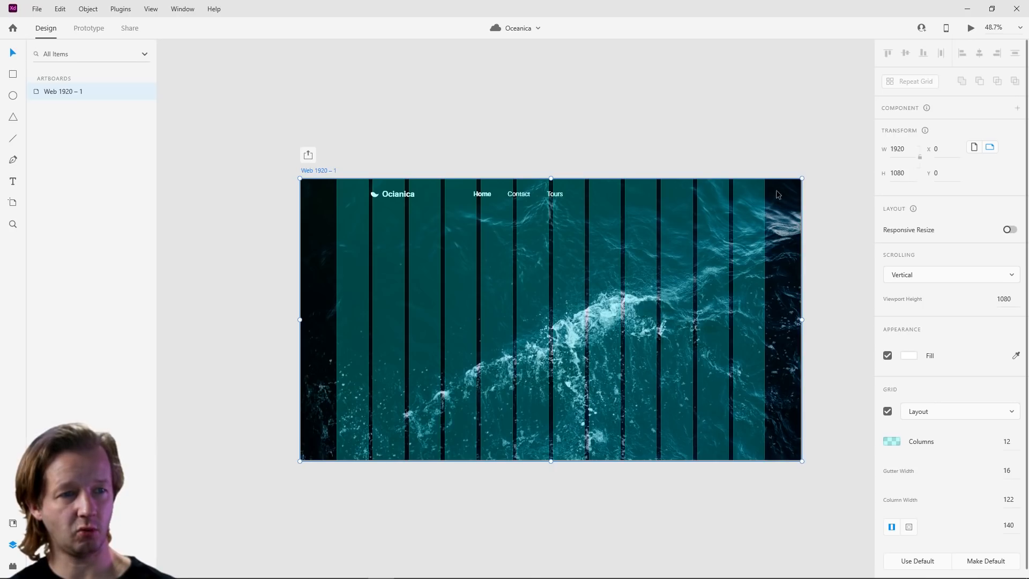
{"action": "left_click", "coordinate": [1015, 524]}
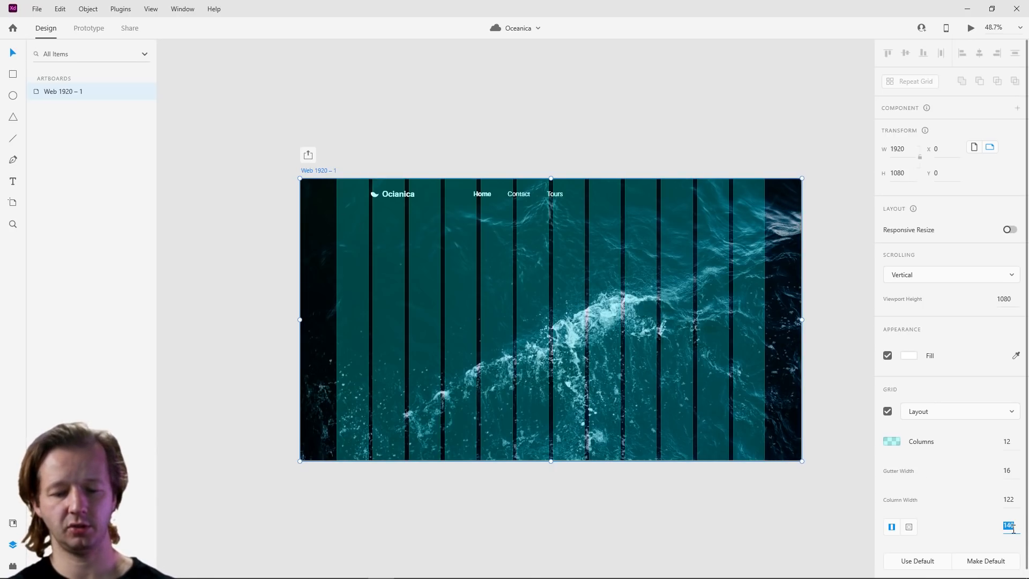
{"action": "type", "text": "200"}
{"action": "key", "text": "Return"}
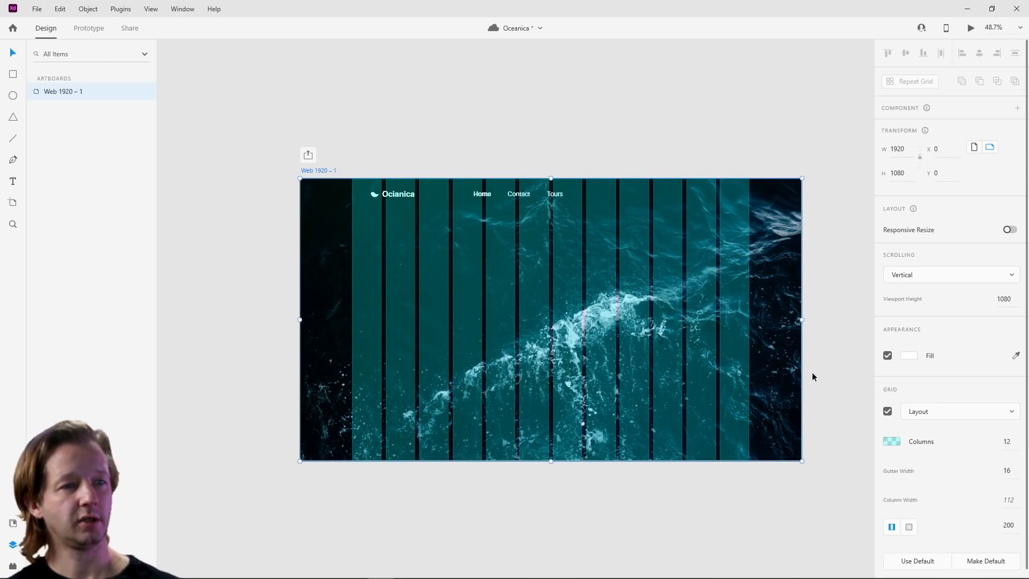
Step: Move the logo to X 200, flush with the left edge of the first grid column
{"action": "left_click", "coordinate": [398, 196]}
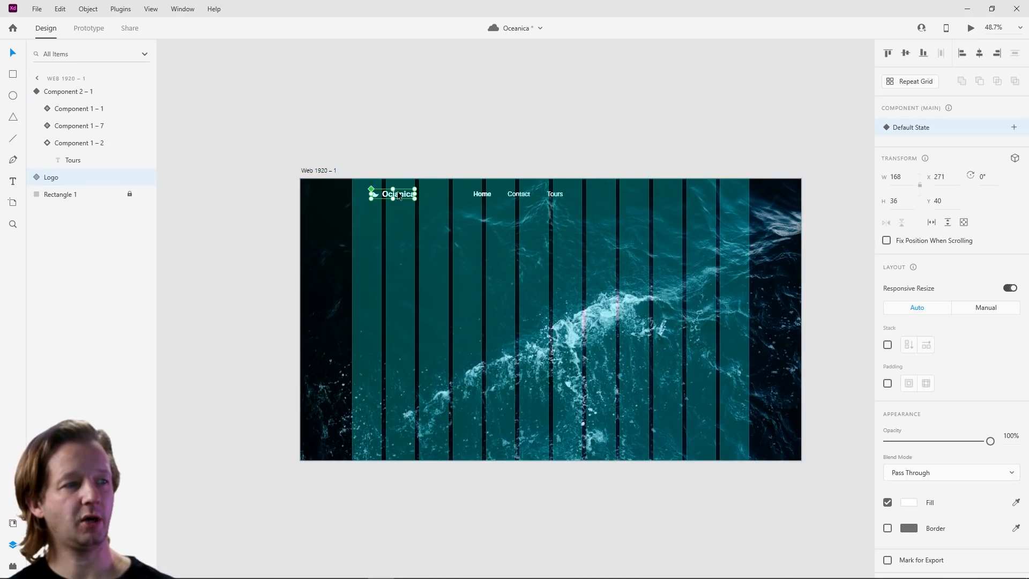
{"action": "left_click_drag", "start_coordinate": [398, 196], "coordinate": [380, 196]}
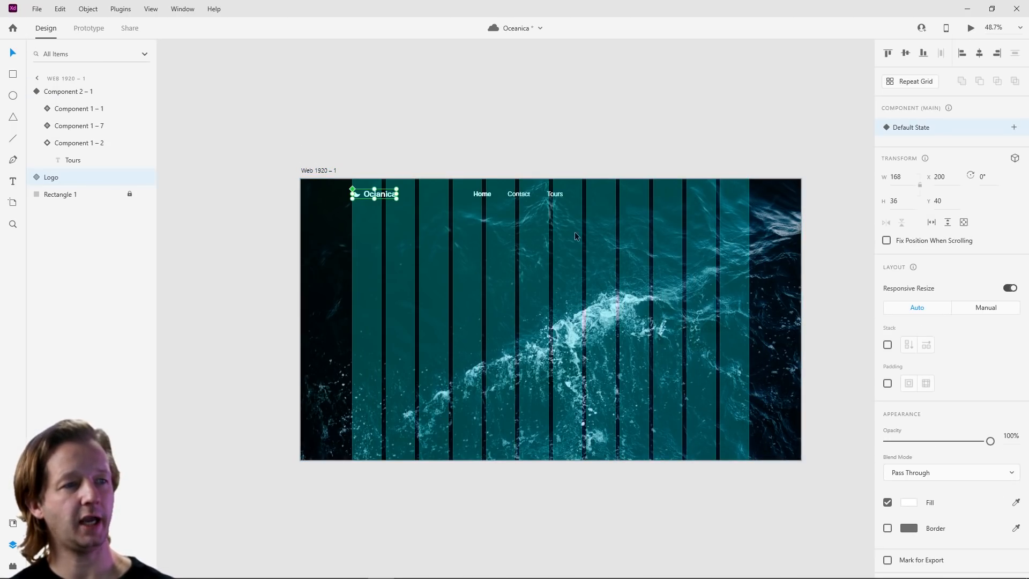
{"action": "left_click_drag", "start_coordinate": [697, 188], "coordinate": [749, 203]}
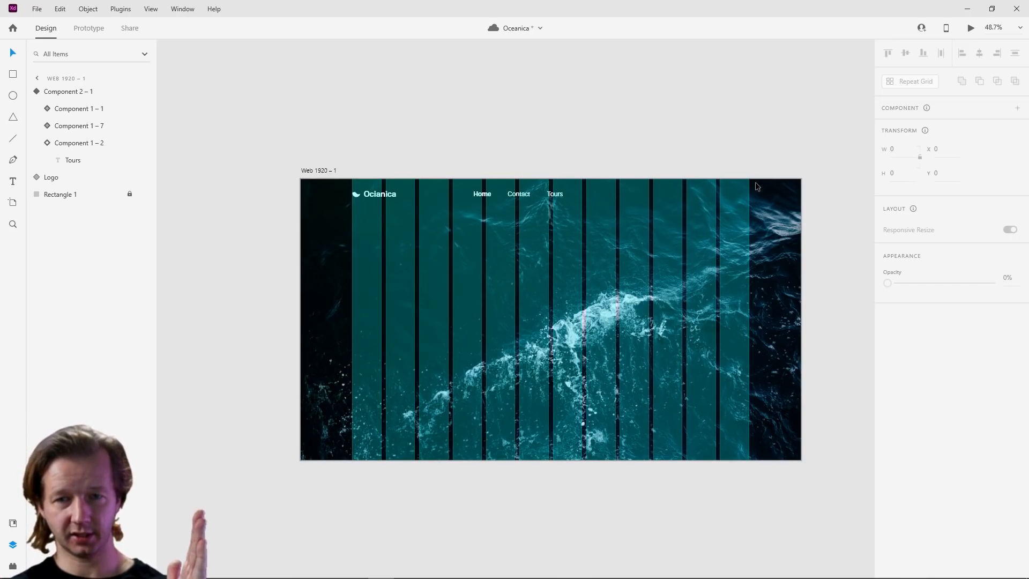
{"action": "left_click_drag", "start_coordinate": [756, 183], "coordinate": [798, 473]}
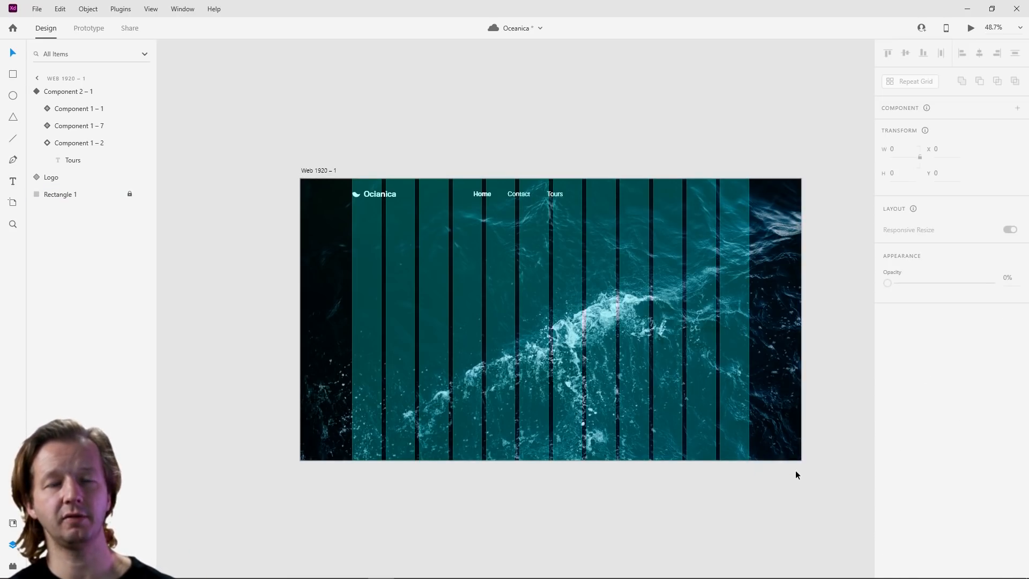
{"action": "left_click", "coordinate": [306, 181]}
{"action": "left_click_drag", "start_coordinate": [306, 181], "coordinate": [346, 231]}
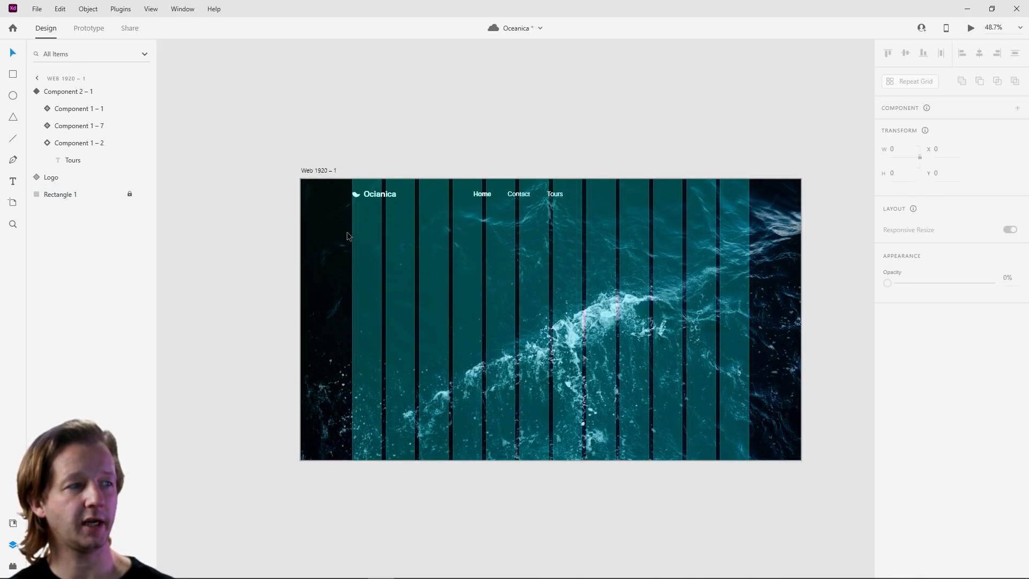
Step: Hide the layout grid of the Web 1920 – 1 artboard
{"action": "left_click", "coordinate": [323, 170]}
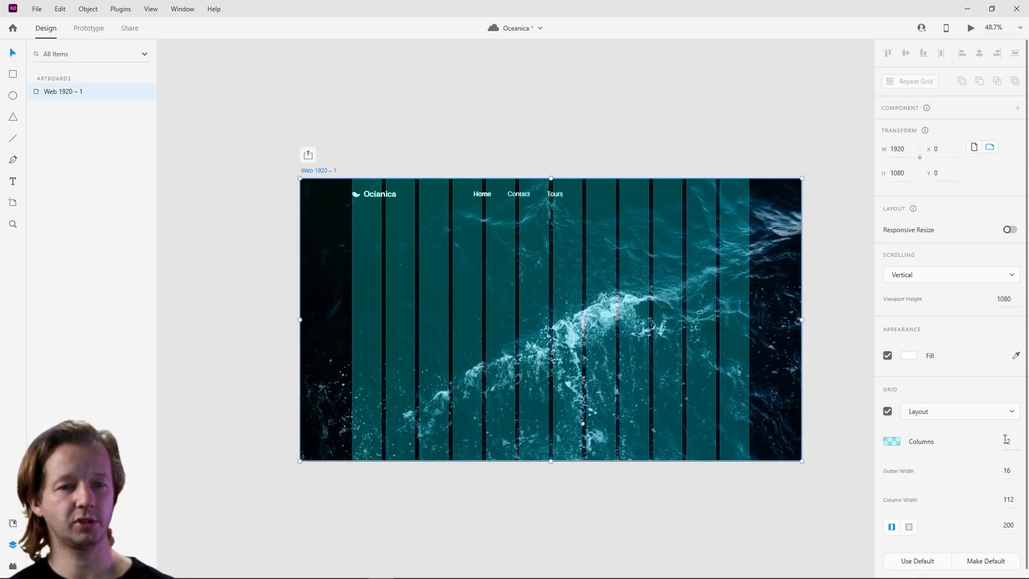
{"action": "left_click", "coordinate": [766, 203]}
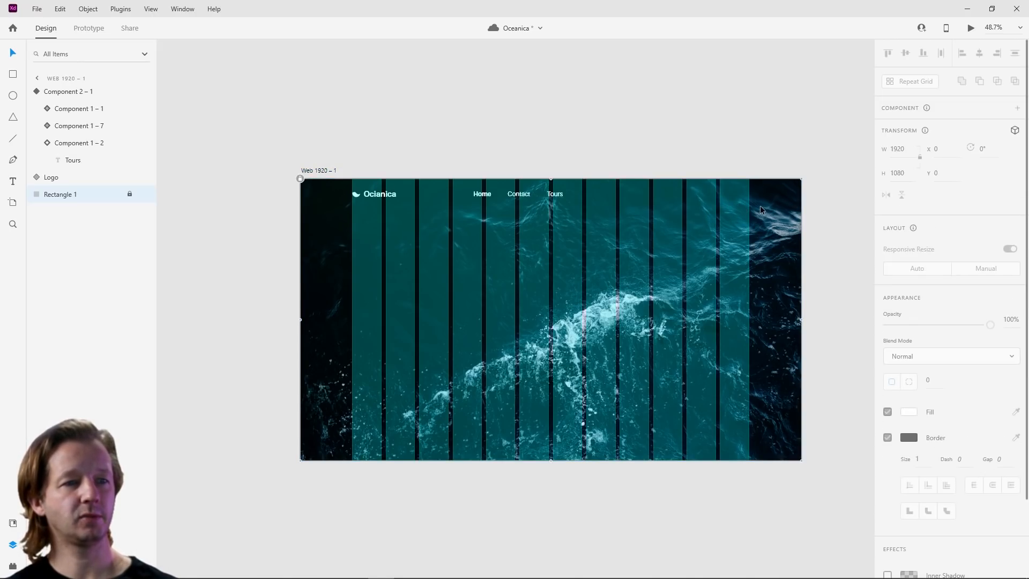
{"action": "left_click", "coordinate": [319, 171]}
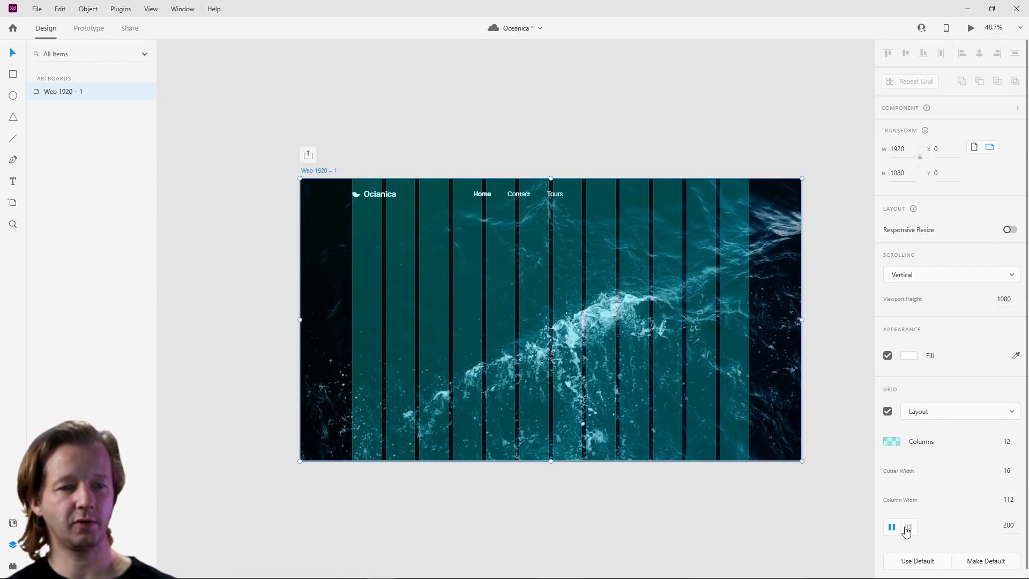
{"action": "left_click", "coordinate": [887, 412]}
Step: Add the text "Start a Journey" on the header line, near the artboard's right side, level with the navigation links
{"action": "scroll", "coordinate": [723, 218], "scroll_direction": "up", "scroll_amount": 5}
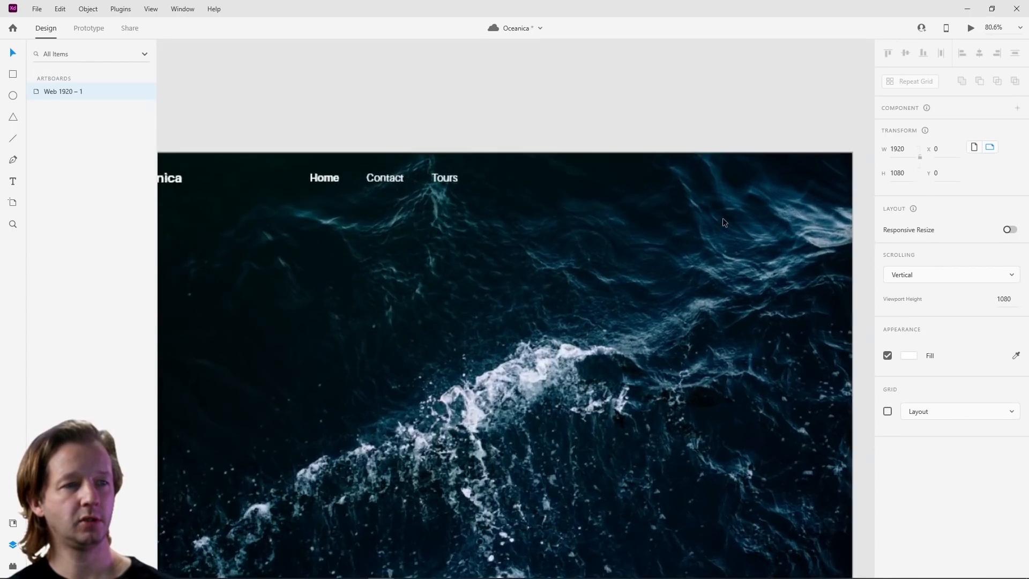
{"action": "left_click", "coordinate": [623, 204]}
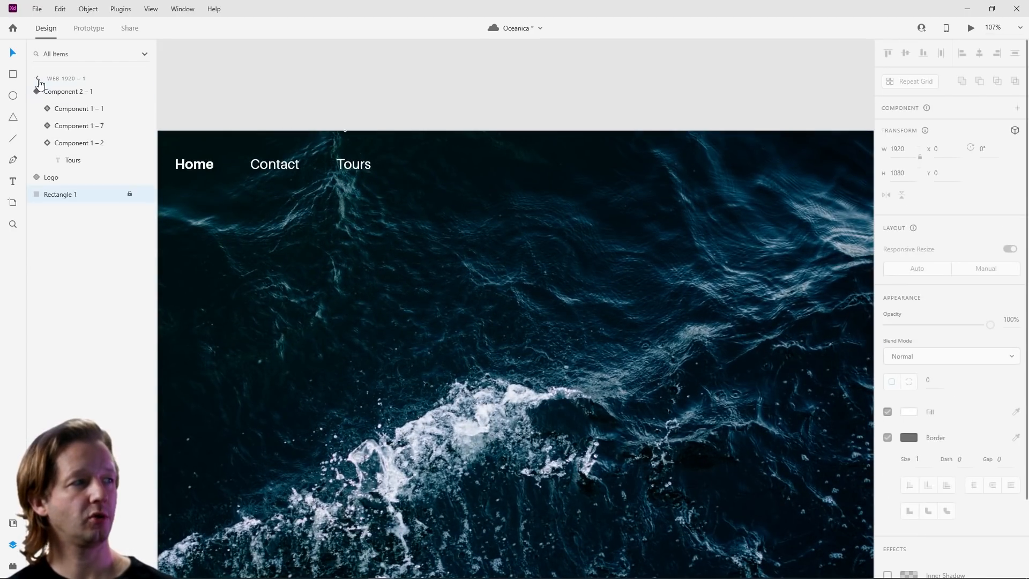
{"action": "left_click", "coordinate": [13, 181]}
{"action": "left_click", "coordinate": [694, 164]}
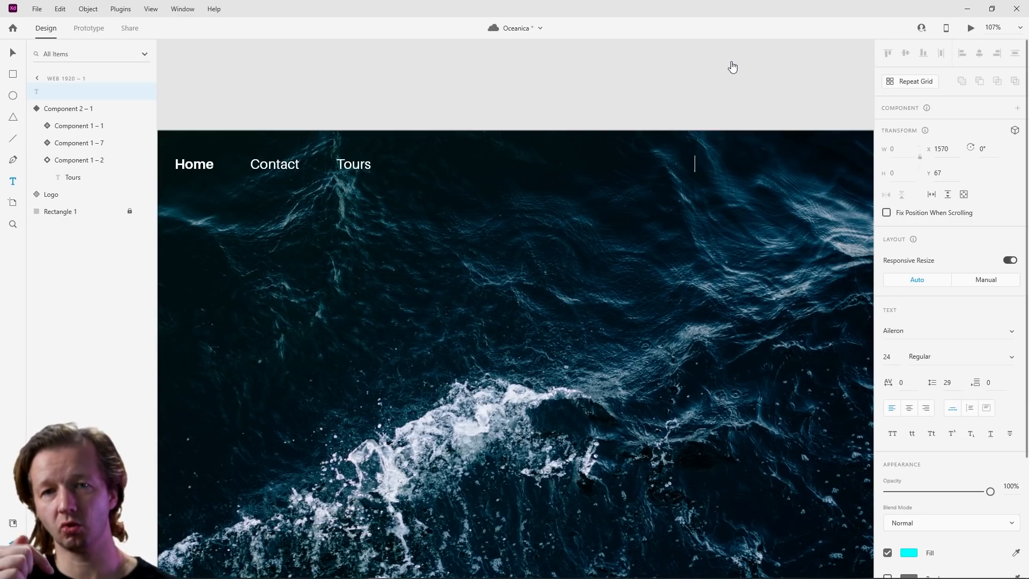
{"action": "type", "text": "Star"}
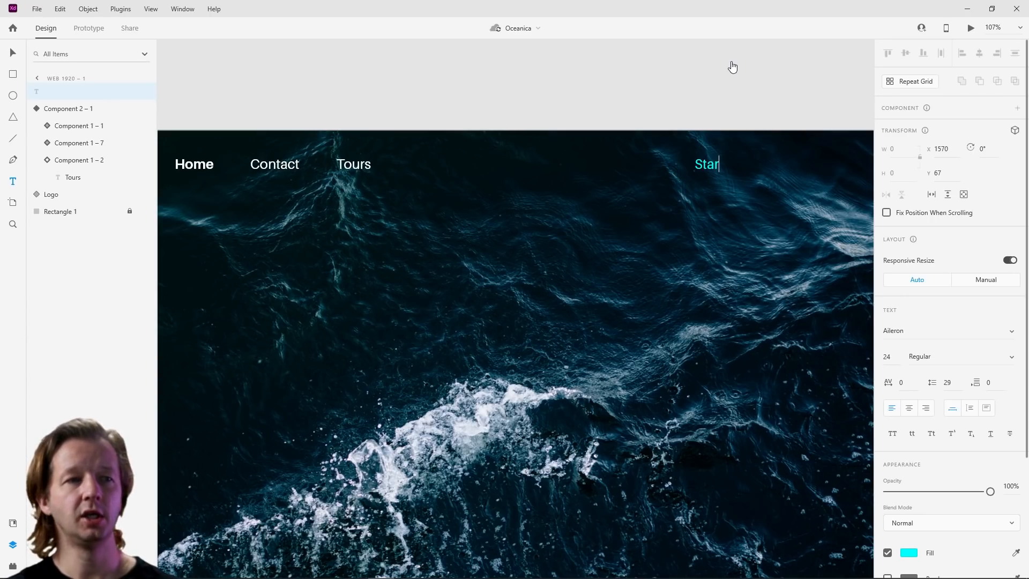
{"action": "type", "text": "t a Journey"}
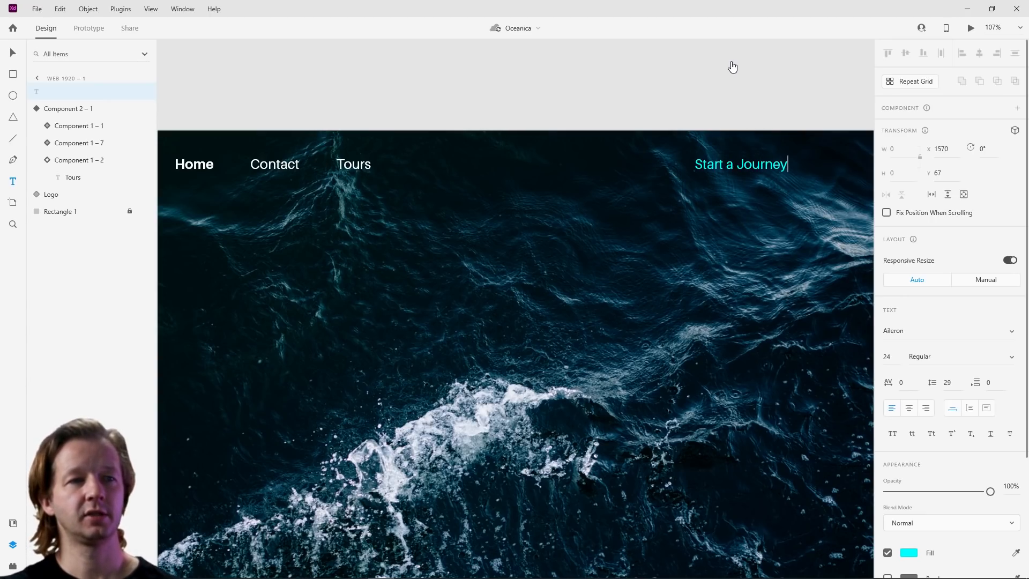
{"action": "key", "text": "Escape"}
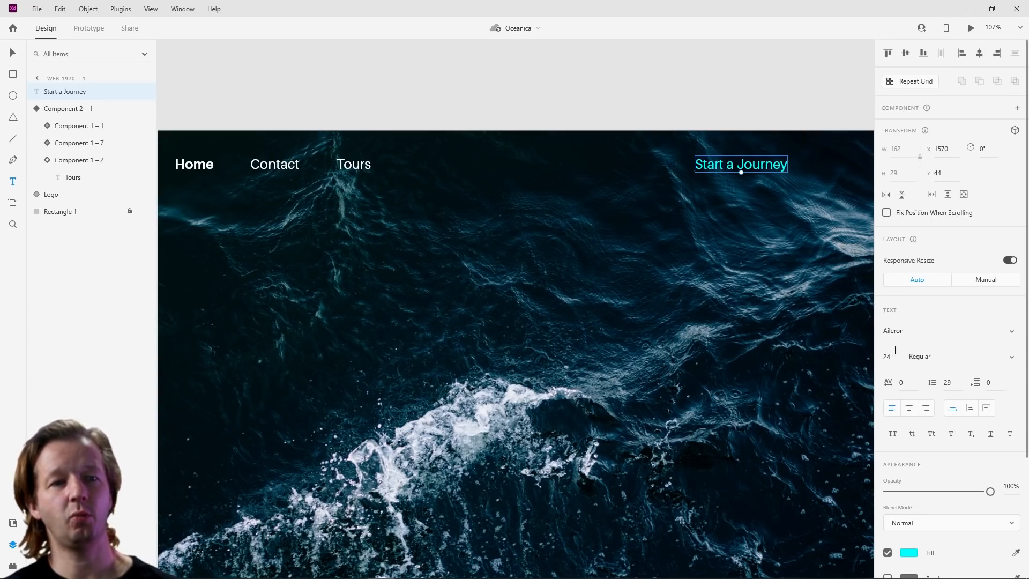
Step: Set the font weight of the "Start a Journey" text to Bold
{"action": "scroll", "coordinate": [952, 481], "scroll_direction": "down", "scroll_amount": 1}
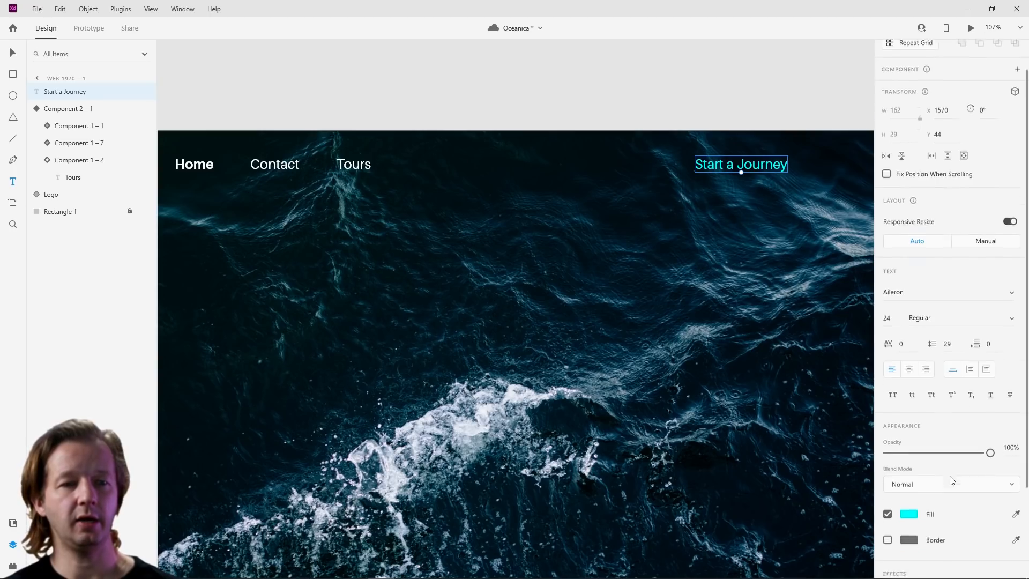
{"action": "scroll", "coordinate": [952, 481], "scroll_direction": "down", "scroll_amount": 3}
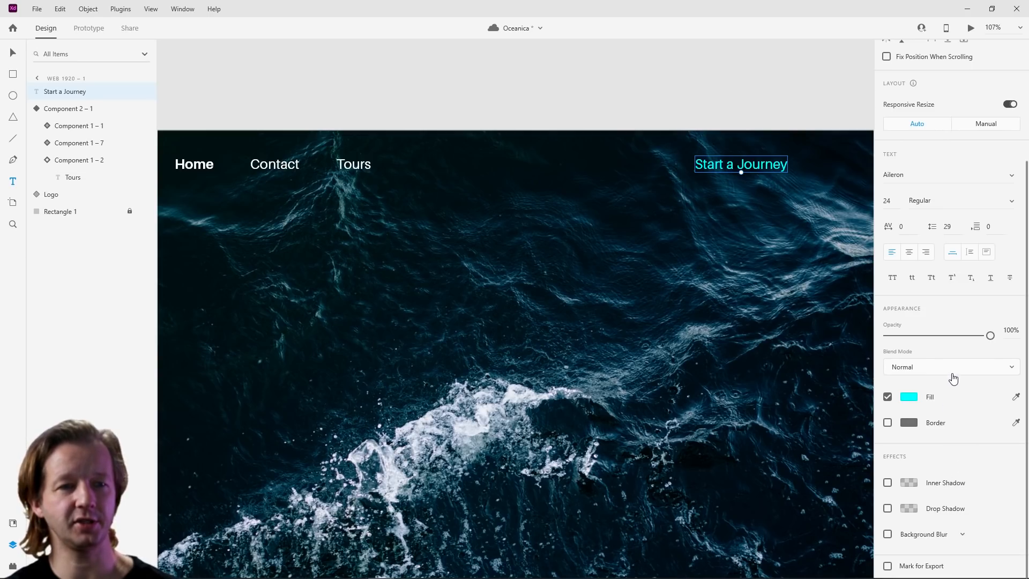
{"action": "left_click", "coordinate": [999, 203]}
{"action": "left_click", "coordinate": [943, 285]}
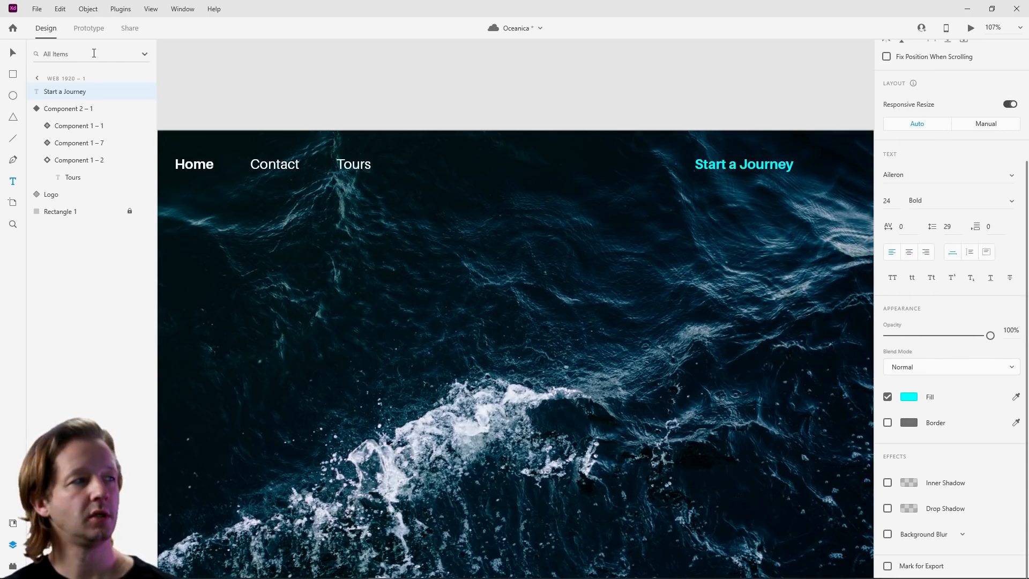
{"action": "key", "text": "Escape"}
Step: Show the artboard's layout grid and move the "Start a Journey" text to X 1548, flush with the last column's right edge
{"action": "left_click_drag", "start_coordinate": [770, 169], "coordinate": [783, 169]}
{"action": "left_click_drag", "start_coordinate": [768, 210], "coordinate": [612, 242]}
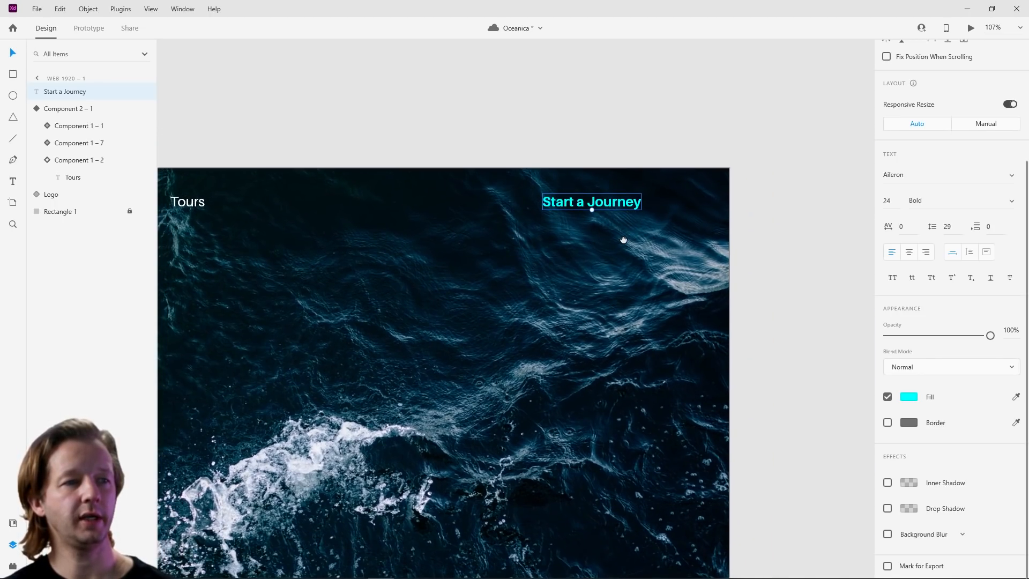
{"action": "scroll", "coordinate": [578, 253], "scroll_direction": "down", "scroll_amount": 4}
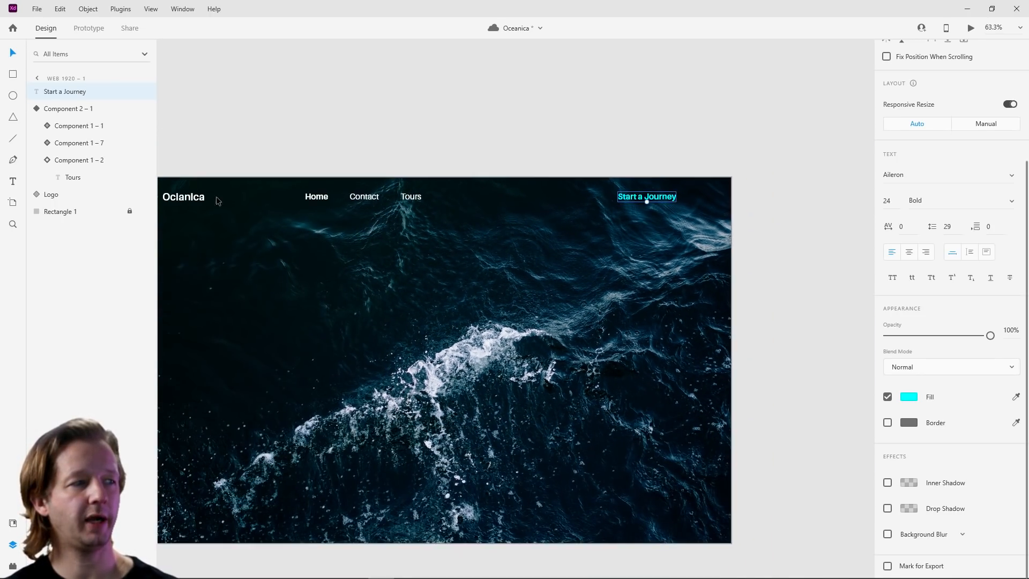
{"action": "left_click", "coordinate": [164, 170]}
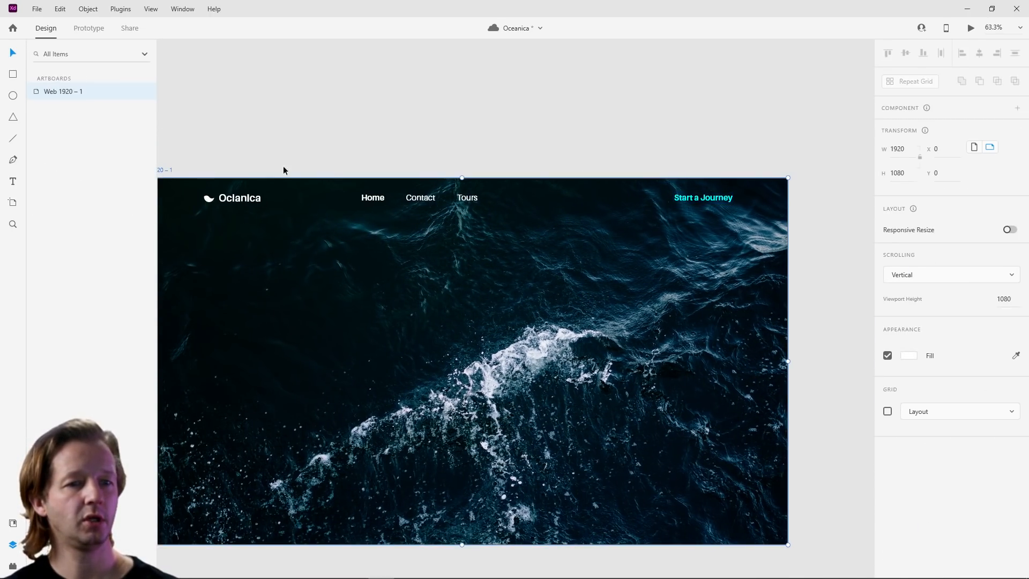
{"action": "left_click", "coordinate": [887, 412]}
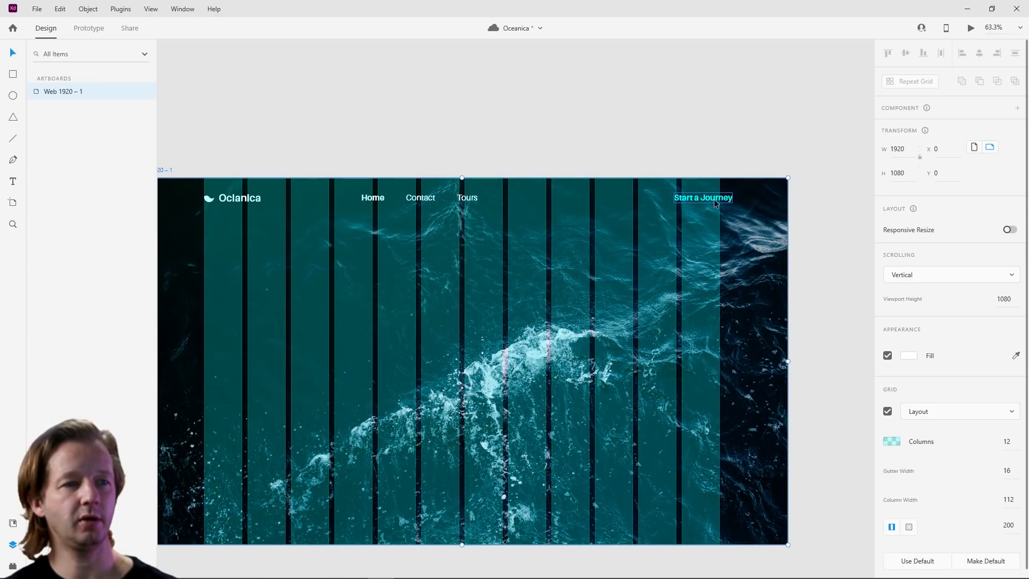
{"action": "left_click_drag", "start_coordinate": [715, 198], "coordinate": [701, 201]}
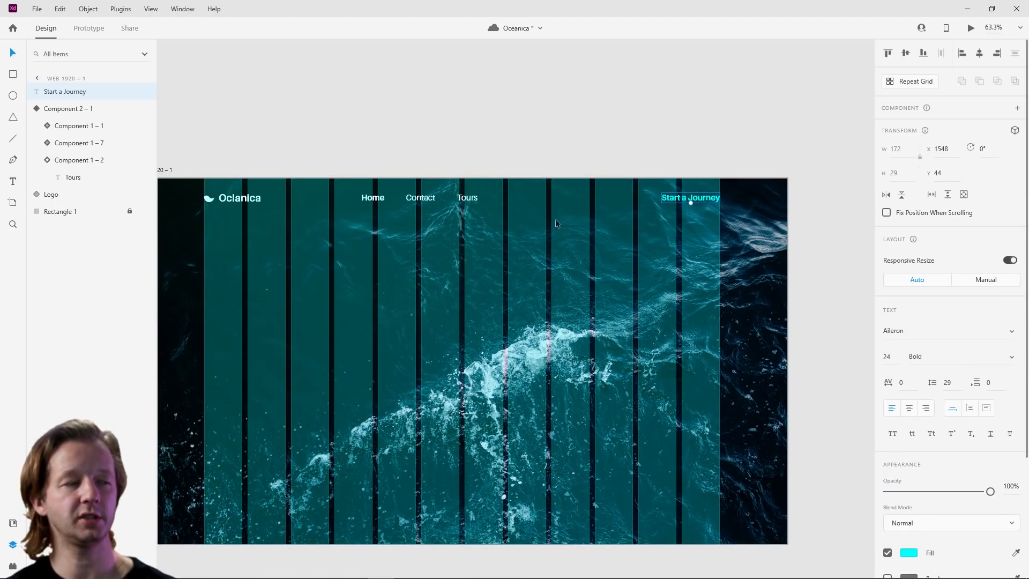
Step: Hide the layout grid of the Web 1920 – 1 artboard
{"action": "left_click", "coordinate": [164, 170]}
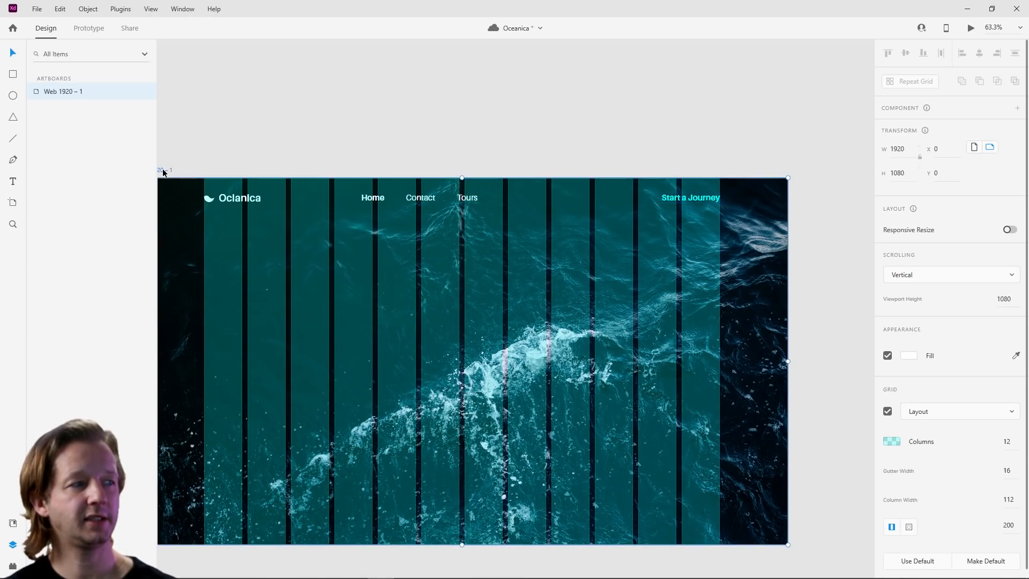
{"action": "left_click", "coordinate": [888, 411]}
{"action": "left_click", "coordinate": [674, 108]}
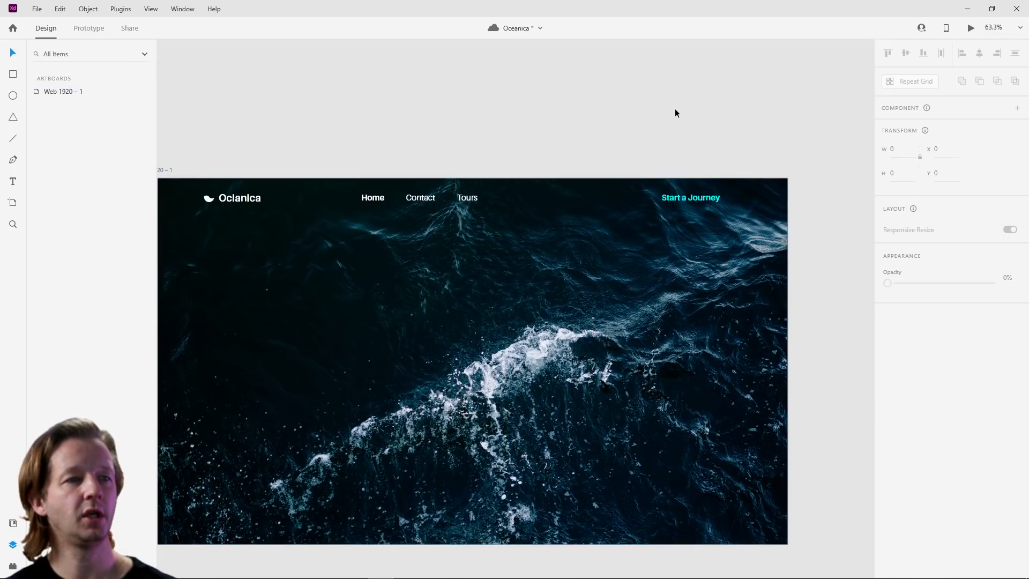
Step: Draw a horizontal line about 16 px long just before the "Start a Journey" text, at the text's mid-height
{"action": "scroll", "coordinate": [699, 197], "scroll_direction": "up", "scroll_amount": 8}
{"action": "scroll", "coordinate": [565, 224], "scroll_direction": "down", "scroll_amount": 2}
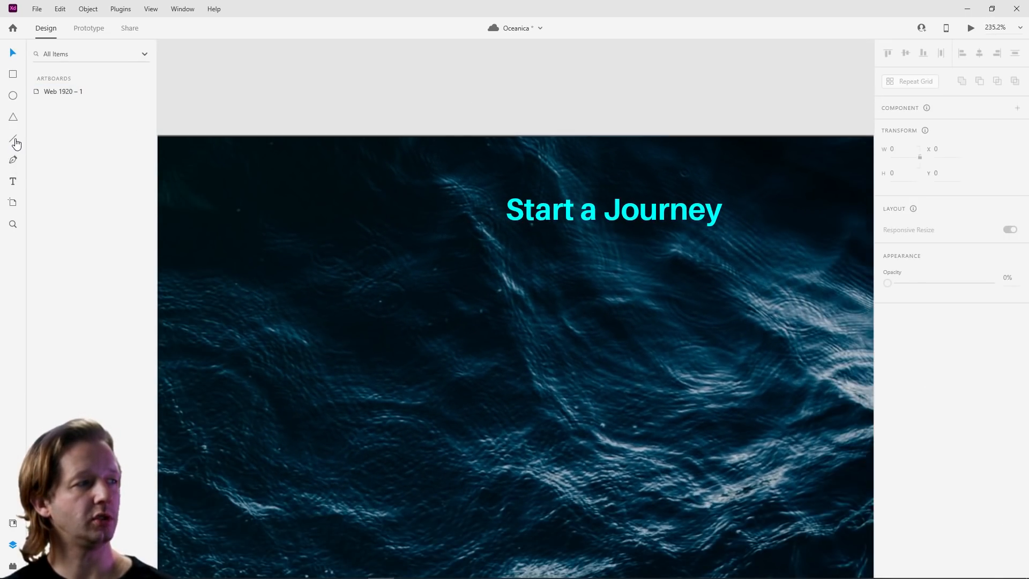
{"action": "left_click", "coordinate": [13, 138]}
{"action": "mouse_move", "coordinate": [473, 213]}
{"action": "left_mouse_down"}
{"action": "mouse_move", "coordinate": [461, 209]}
{"action": "mouse_move", "coordinate": [485, 209]}
{"action": "mouse_move", "coordinate": [487, 223]}
{"action": "mouse_move", "coordinate": [418, 219]}
{"action": "mouse_move", "coordinate": [422, 168]}
{"action": "mouse_move", "coordinate": [467, 157]}
{"action": "mouse_move", "coordinate": [500, 194]}
{"action": "mouse_move", "coordinate": [485, 209]}
{"action": "left_mouse_up"}
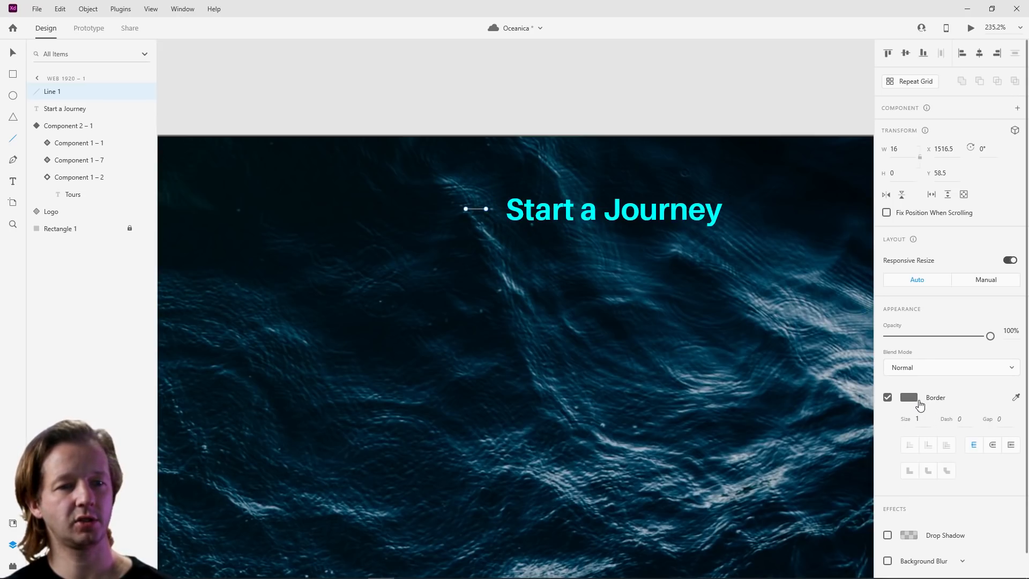
Step: Set the short line's border size to 2 and its border color to the saved cyan swatch
{"action": "left_click", "coordinate": [923, 418]}
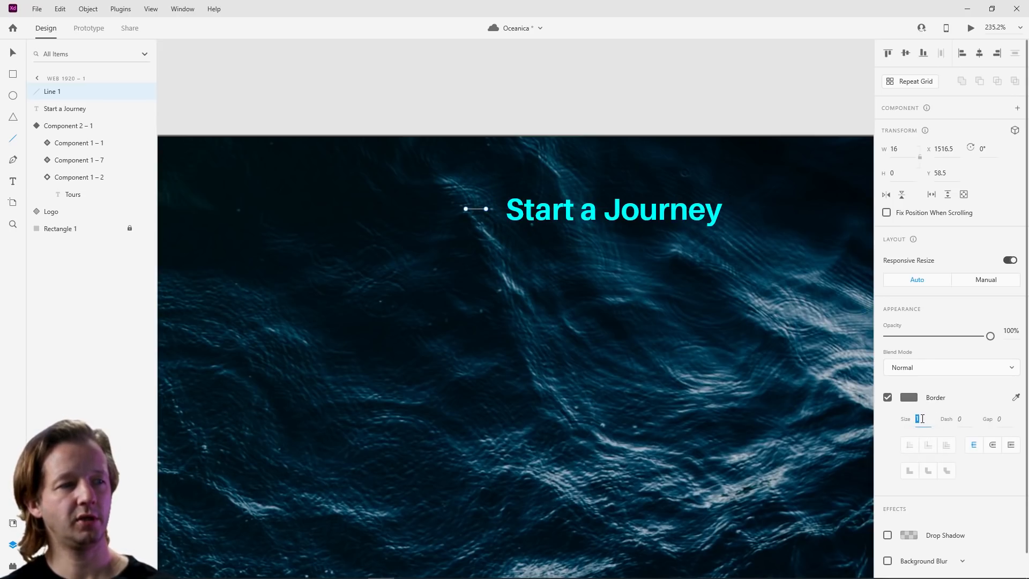
{"action": "type", "text": "2"}
{"action": "key", "text": "Return"}
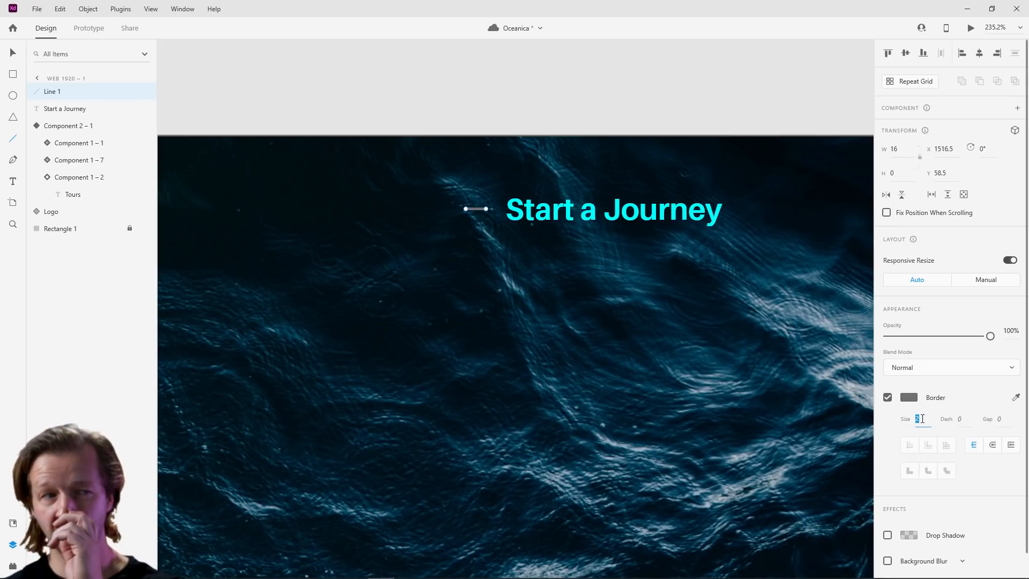
{"action": "left_click", "coordinate": [909, 397]}
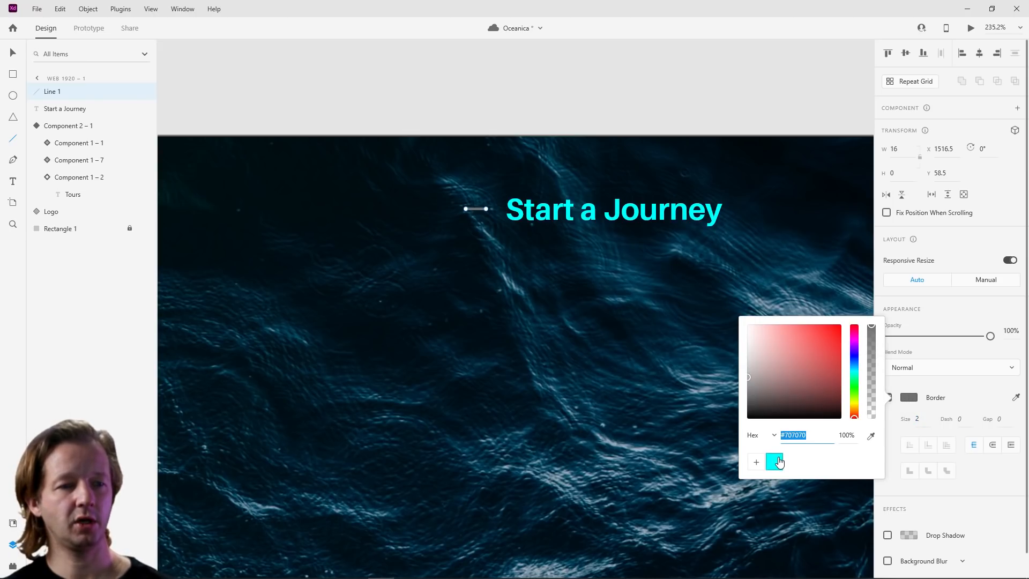
{"action": "left_click", "coordinate": [778, 467]}
{"action": "left_click", "coordinate": [13, 52]}
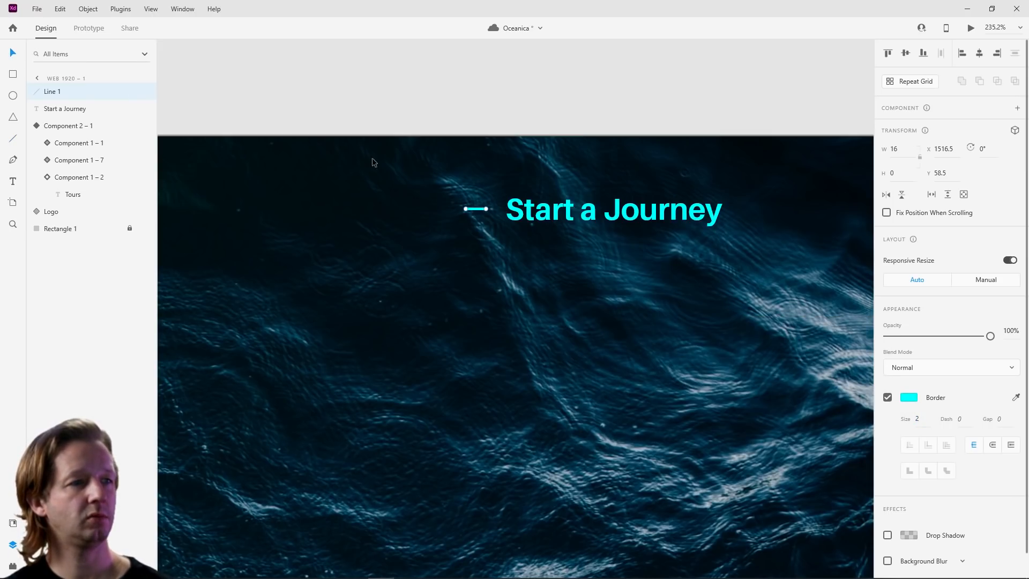
{"action": "left_click", "coordinate": [374, 161]}
Step: Draw an open, right-pointing arrowhead path with the Pen tool at the end of the short line nearest the text
{"action": "scroll", "coordinate": [501, 197], "scroll_direction": "up", "scroll_amount": 5}
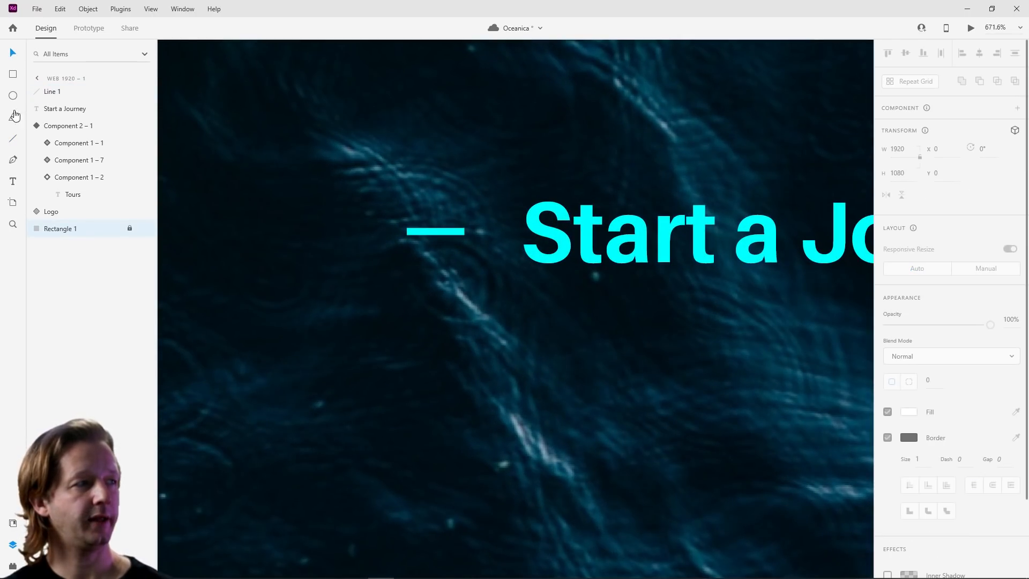
{"action": "left_click", "coordinate": [12, 162]}
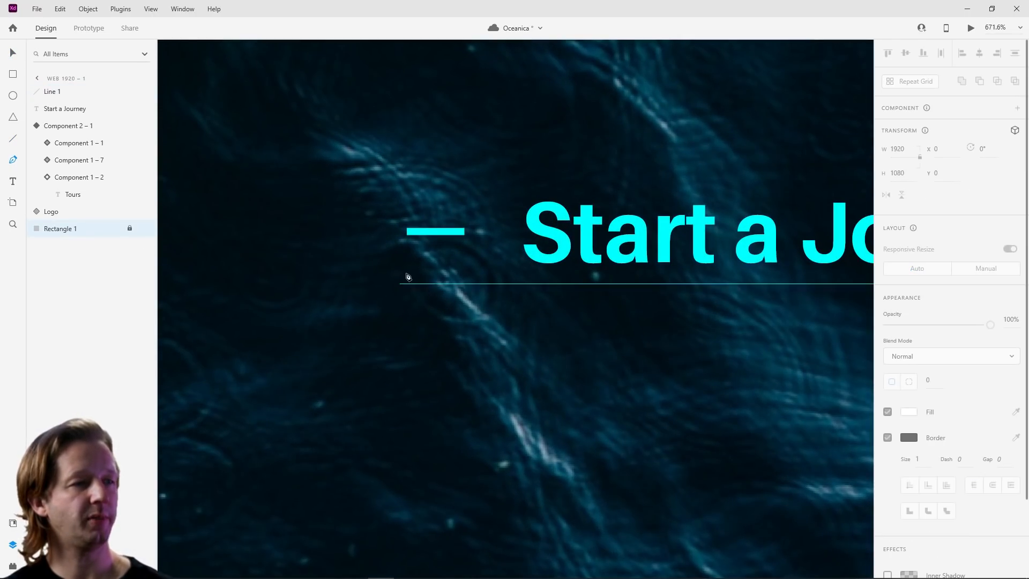
{"action": "left_click", "coordinate": [454, 250]}
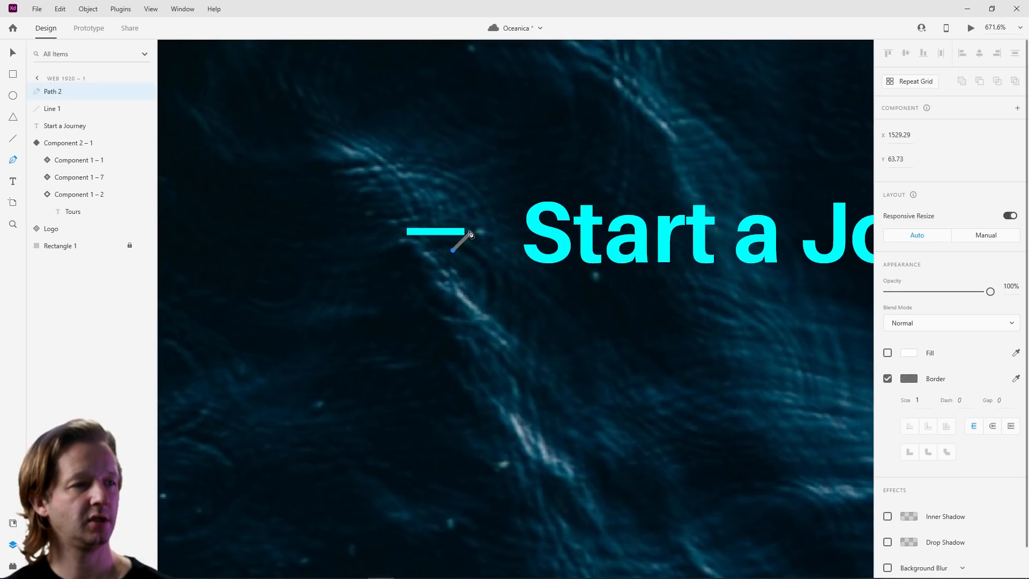
{"action": "left_click", "coordinate": [471, 232]}
{"action": "left_click", "coordinate": [454, 213]}
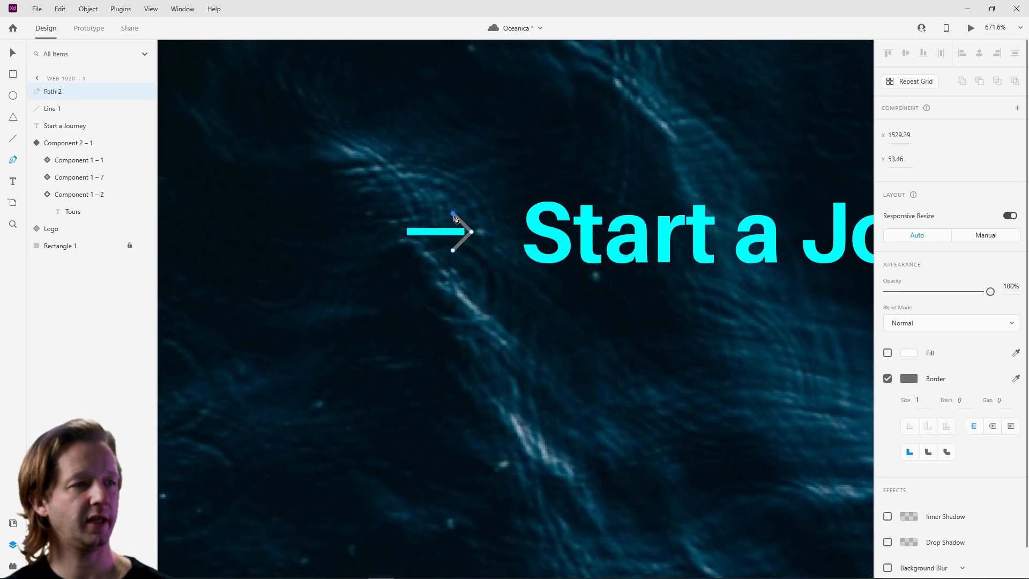
{"action": "key", "text": "Escape"}
Step: Give the arrowhead a size 2 border in cyan #00FEFE and nudge it slightly left toward the line
{"action": "left_click", "coordinate": [13, 53]}
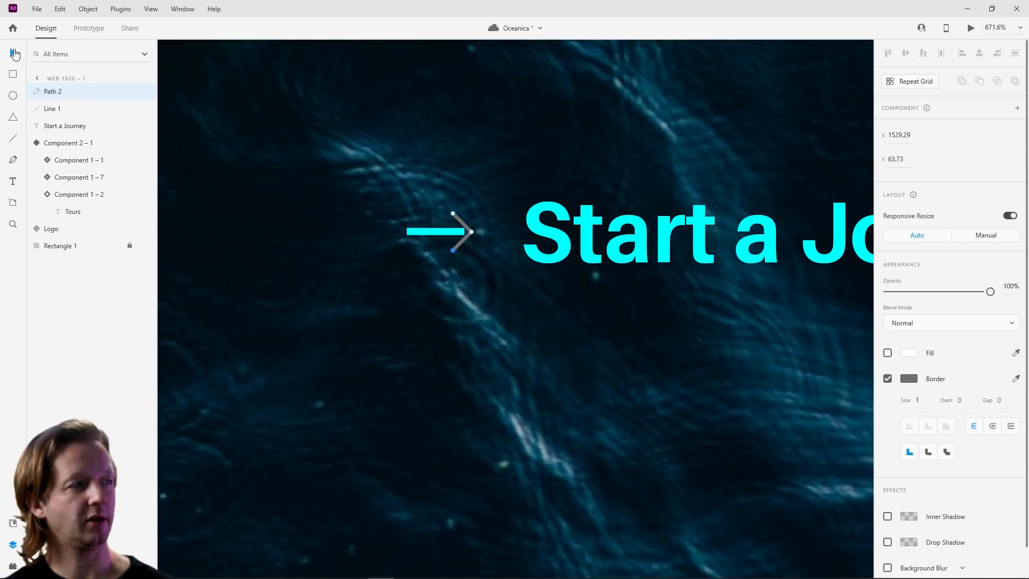
{"action": "key", "text": "Up"}
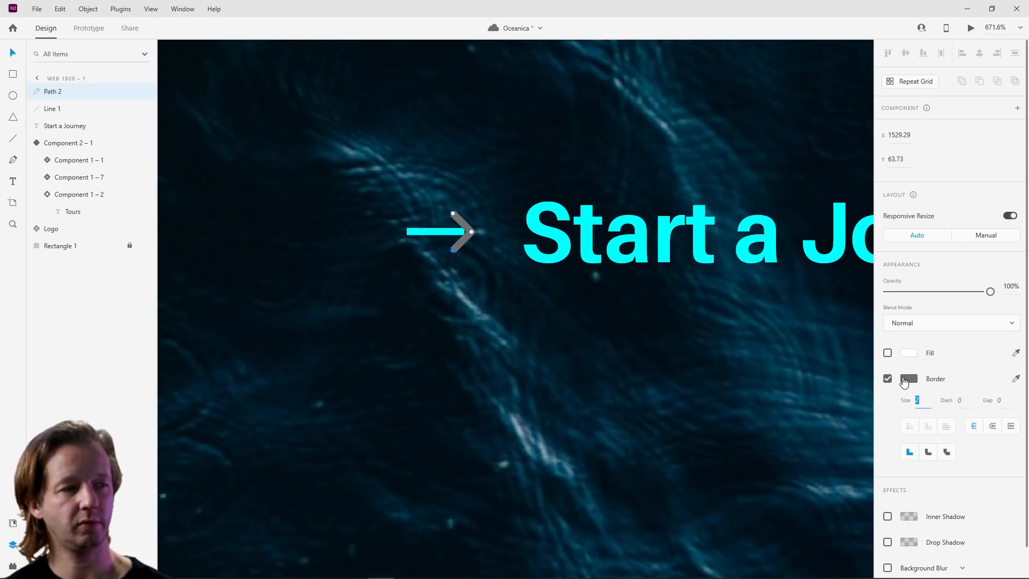
{"action": "left_click", "coordinate": [905, 381]}
{"action": "left_click", "coordinate": [775, 443]}
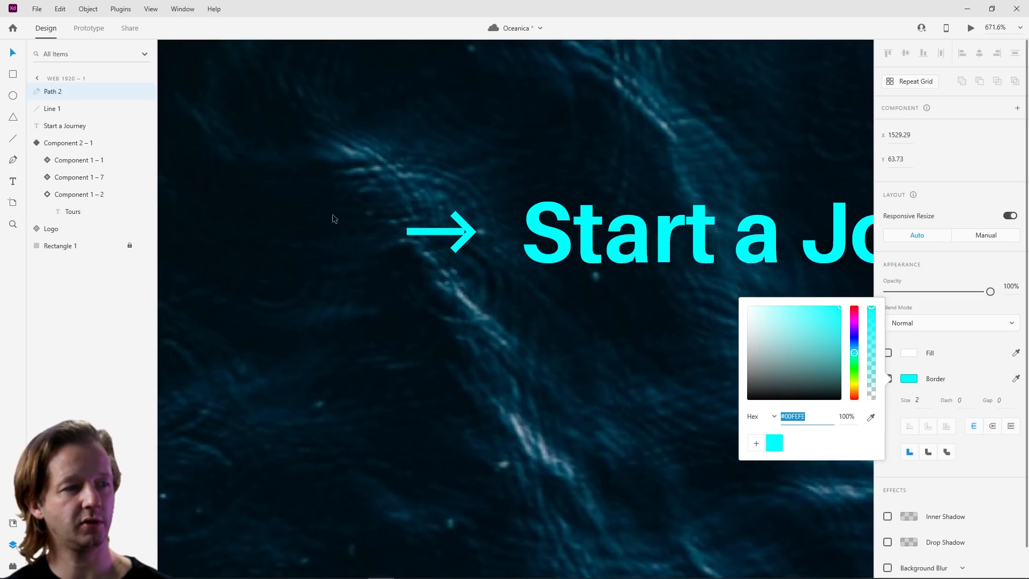
{"action": "left_click", "coordinate": [12, 53]}
{"action": "left_click", "coordinate": [376, 140]}
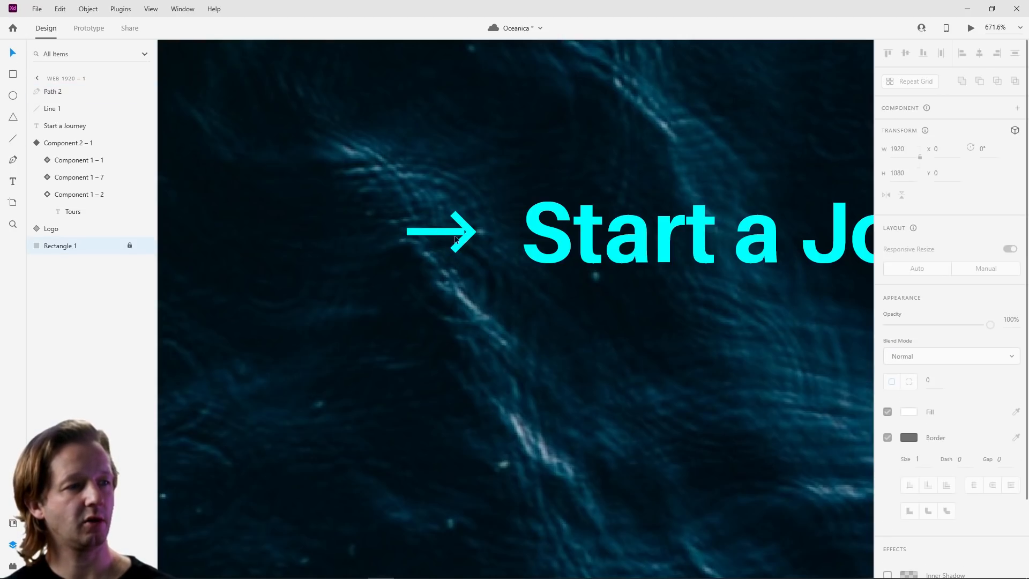
{"action": "left_click", "coordinate": [454, 239]}
{"action": "left_click", "coordinate": [497, 185]}
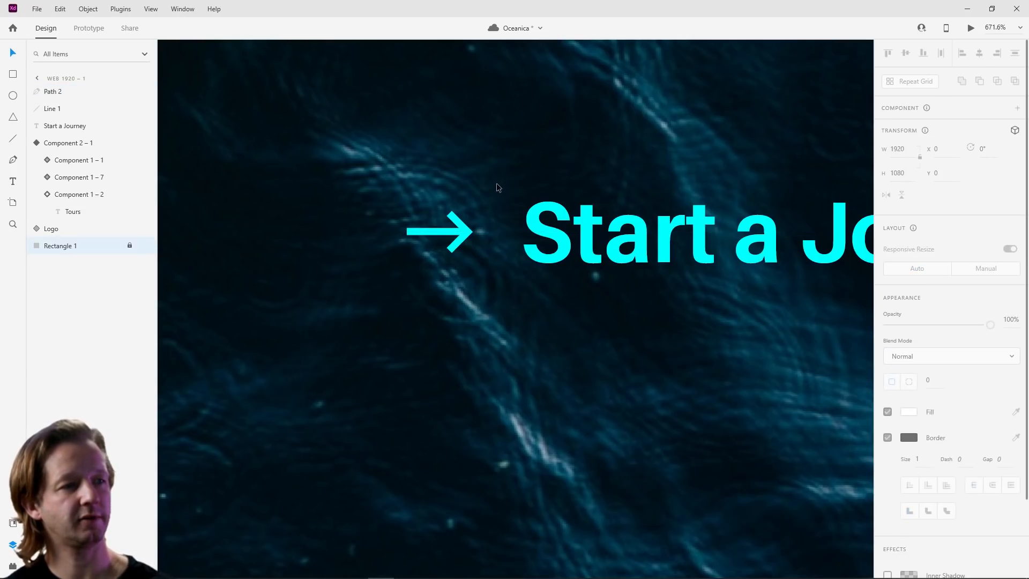
Step: Group the arrowhead path and the short line into one arrow object
{"action": "scroll", "coordinate": [410, 273], "scroll_direction": "down", "scroll_amount": 5}
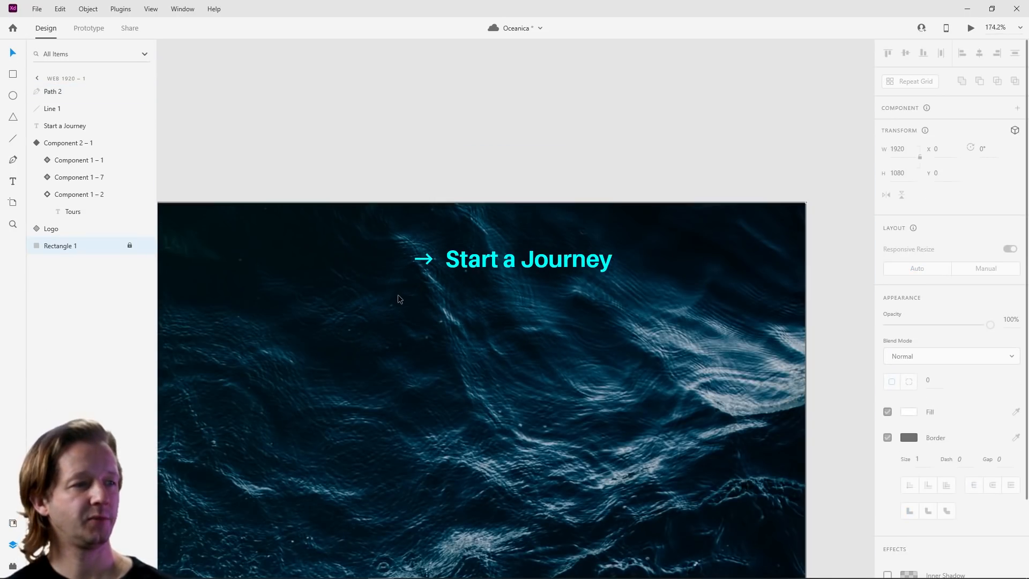
{"action": "scroll", "coordinate": [398, 295], "scroll_direction": "down", "scroll_amount": 3}
{"action": "left_click_drag", "start_coordinate": [366, 310], "coordinate": [520, 274]}
{"action": "scroll", "coordinate": [580, 240], "scroll_direction": "up", "scroll_amount": 10}
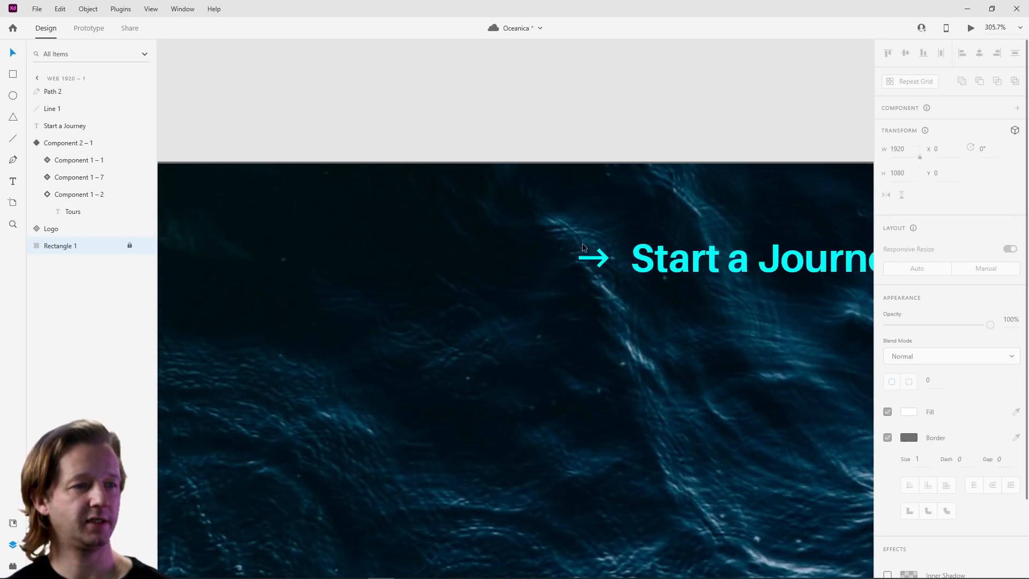
{"action": "left_click_drag", "start_coordinate": [600, 246], "coordinate": [336, 266]}
{"action": "key", "text": "ctrl+g"}
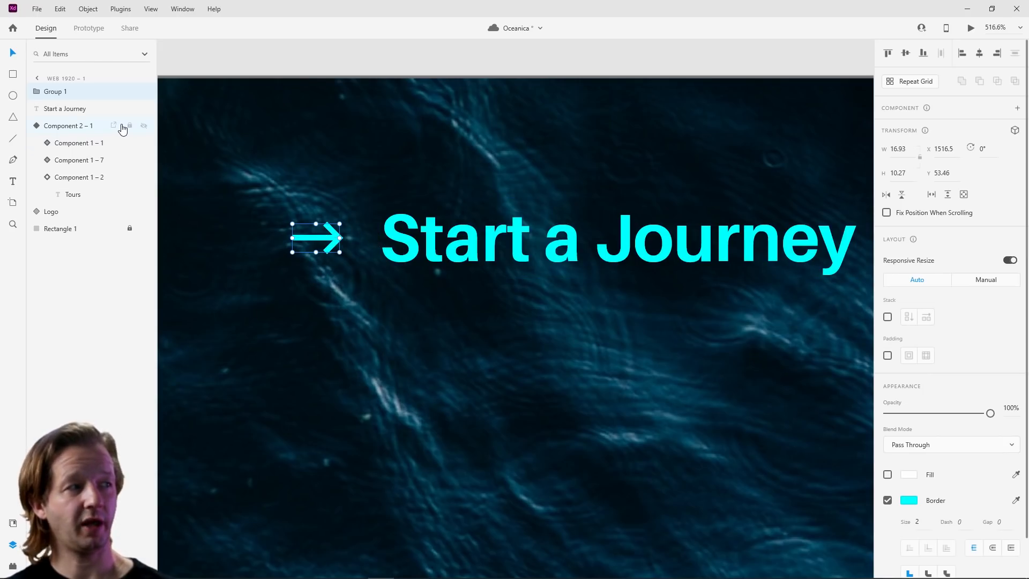
Step: Inspect the arrow group on the canvas, its child layers, and the grouping commands available for it
{"action": "left_click", "coordinate": [206, 127]}
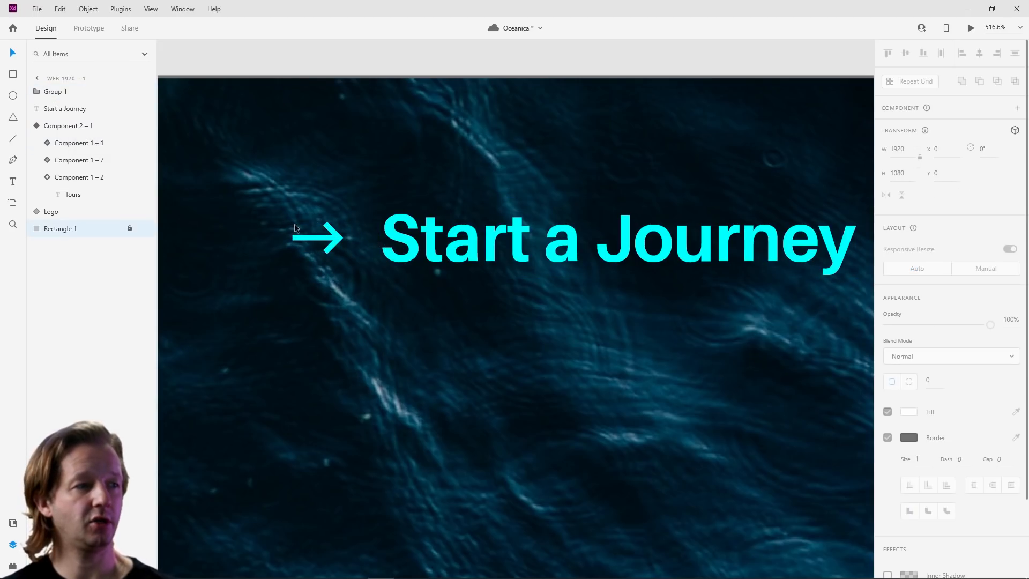
{"action": "mouse_move", "coordinate": [326, 237]}
{"action": "left_mouse_down"}
{"action": "mouse_move", "coordinate": [344, 302]}
{"action": "mouse_move", "coordinate": [306, 243]}
{"action": "mouse_move", "coordinate": [343, 231]}
{"action": "mouse_move", "coordinate": [299, 266]}
{"action": "mouse_move", "coordinate": [328, 237]}
{"action": "left_mouse_up"}
{"action": "left_click_drag", "start_coordinate": [260, 187], "coordinate": [350, 283]}
{"action": "left_click", "coordinate": [251, 247]}
{"action": "left_click", "coordinate": [52, 91]}
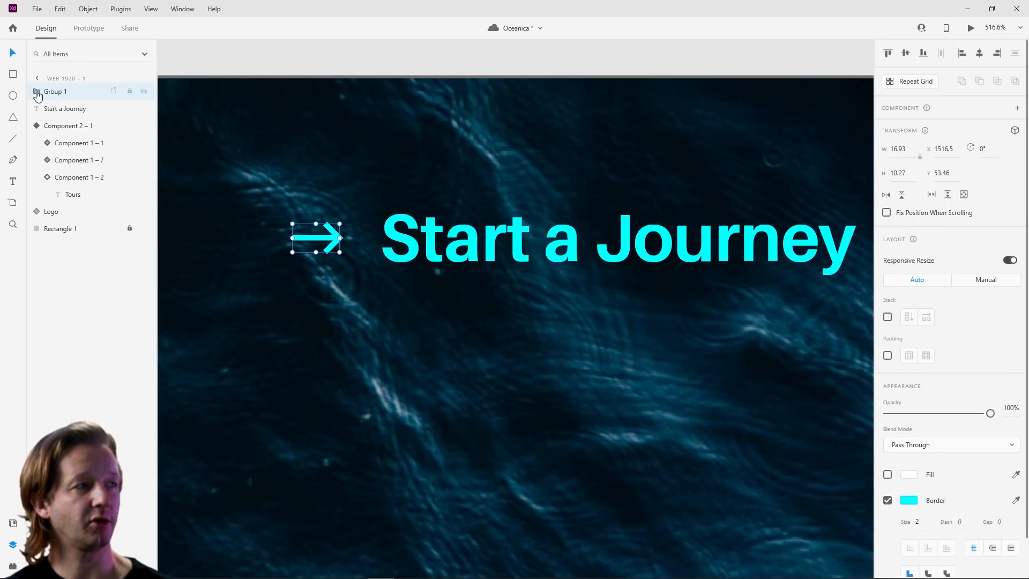
{"action": "left_click", "coordinate": [37, 92]}
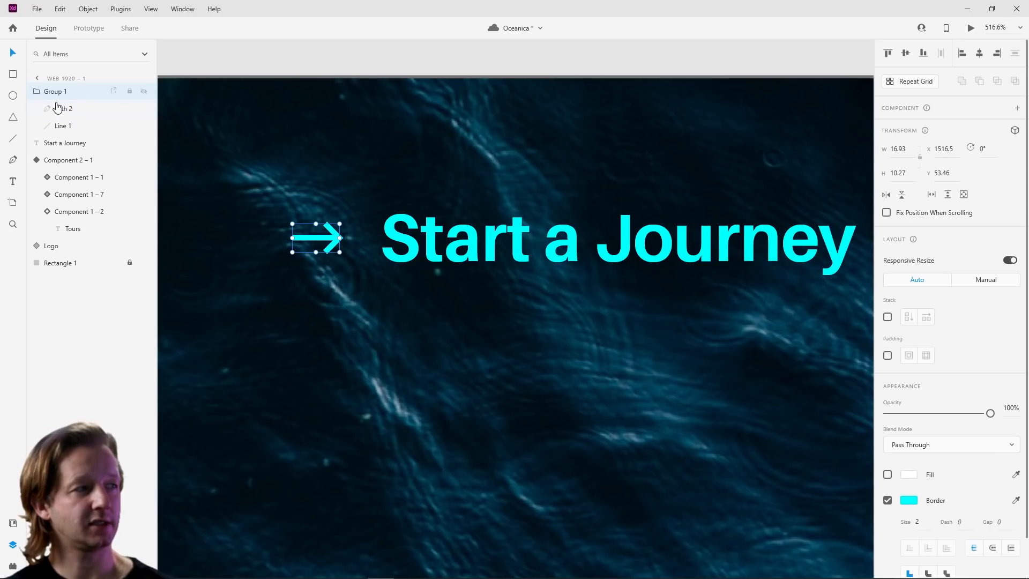
{"action": "left_click", "coordinate": [234, 125]}
{"action": "left_click", "coordinate": [325, 250]}
{"action": "right_click", "coordinate": [334, 238]}
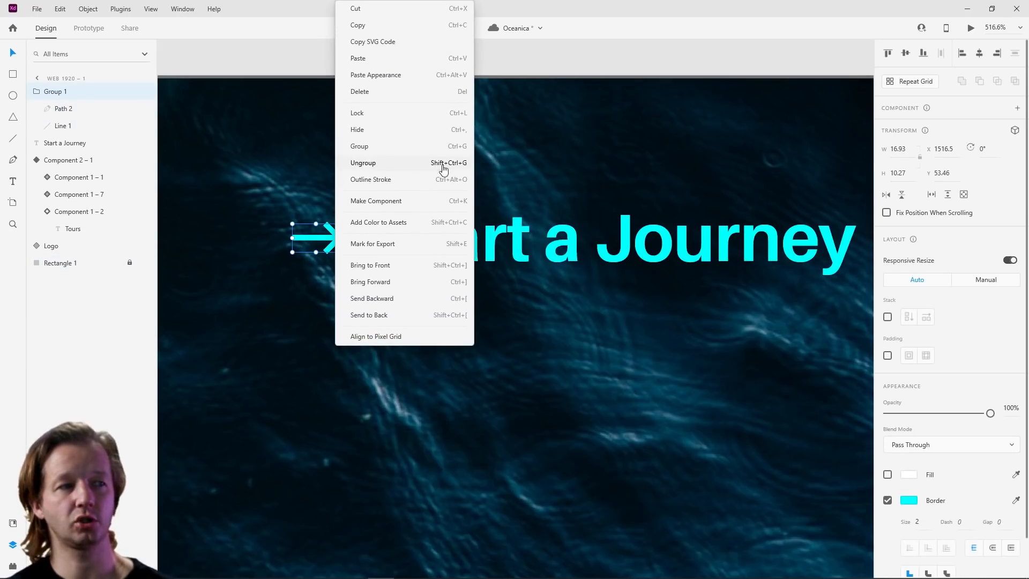
{"action": "left_click", "coordinate": [537, 153]}
{"action": "left_click", "coordinate": [352, 193]}
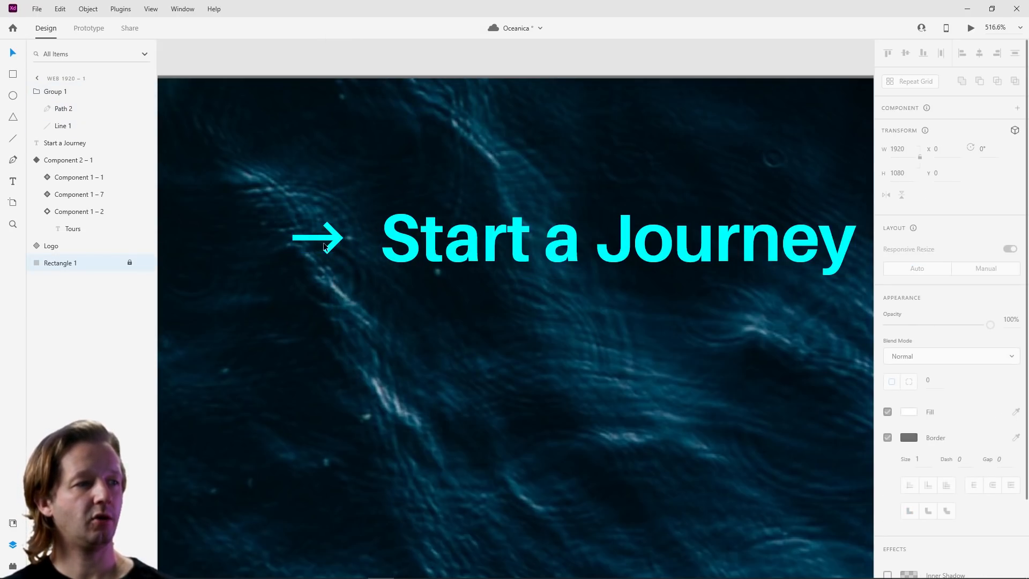
Step: Turn the arrow group and the "Start a Journey" text together into a component
{"action": "scroll", "coordinate": [335, 244], "scroll_direction": "down", "scroll_amount": 5}
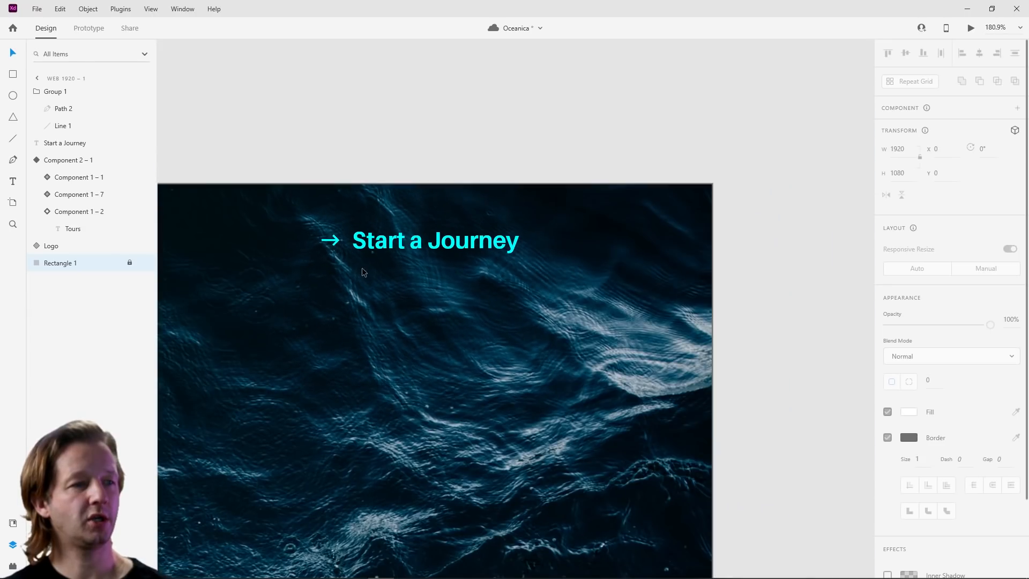
{"action": "left_click", "coordinate": [334, 244]}
{"action": "left_click", "coordinate": [404, 240], "text": "shift"}
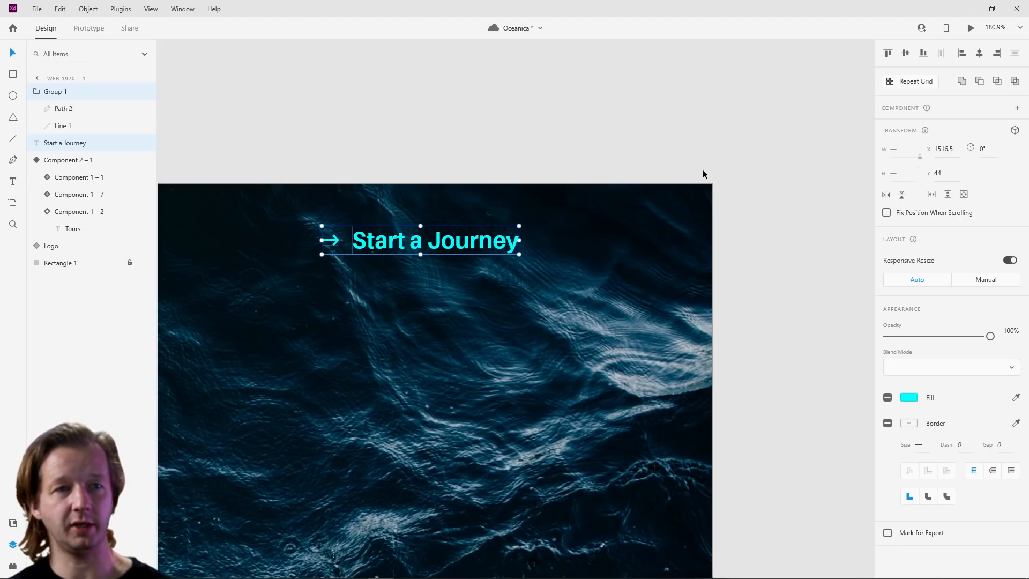
{"action": "left_click", "coordinate": [1017, 110]}
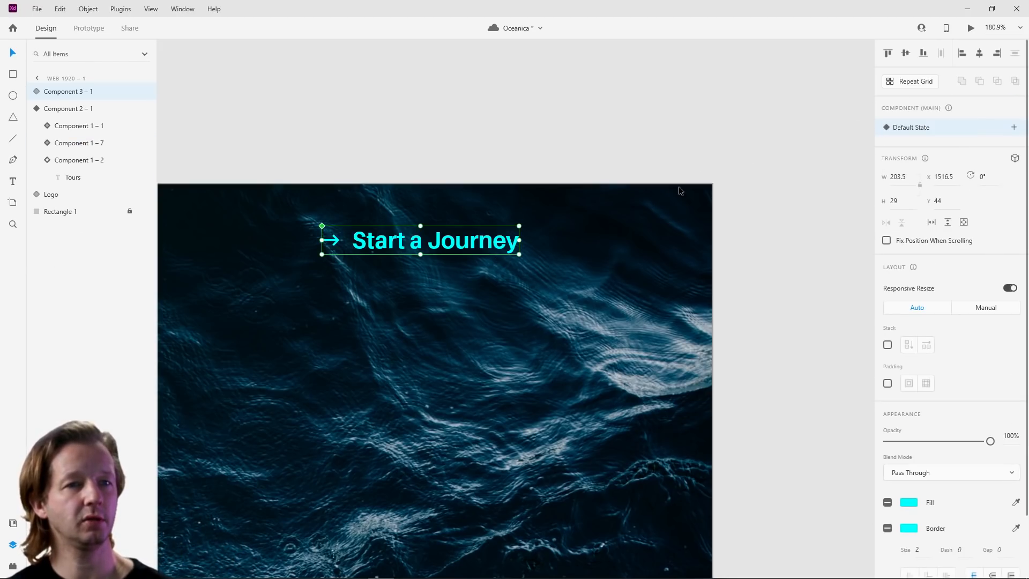
{"action": "left_click", "coordinate": [534, 303]}
{"action": "left_click", "coordinate": [445, 249]}
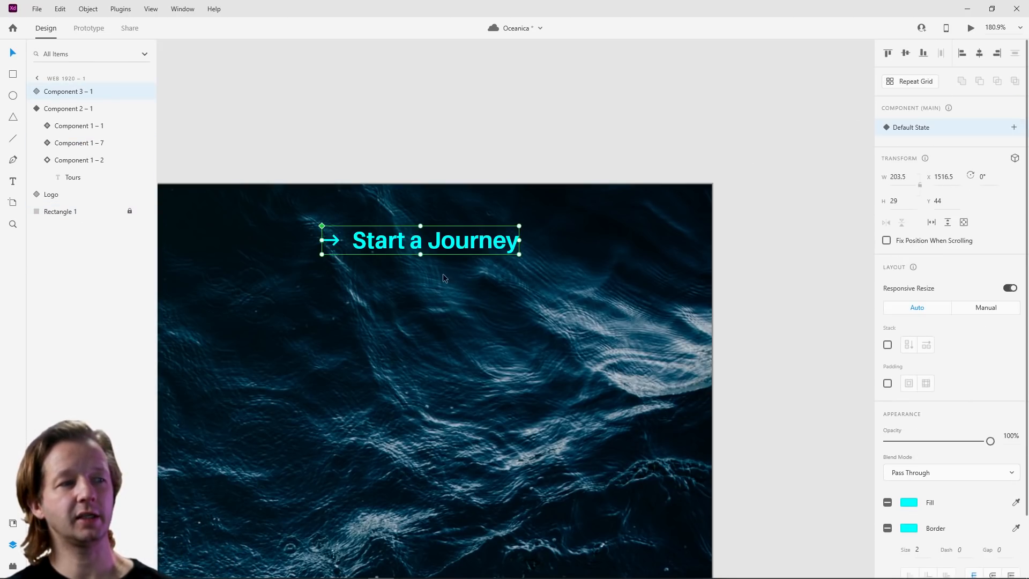
{"action": "left_click", "coordinate": [443, 281]}
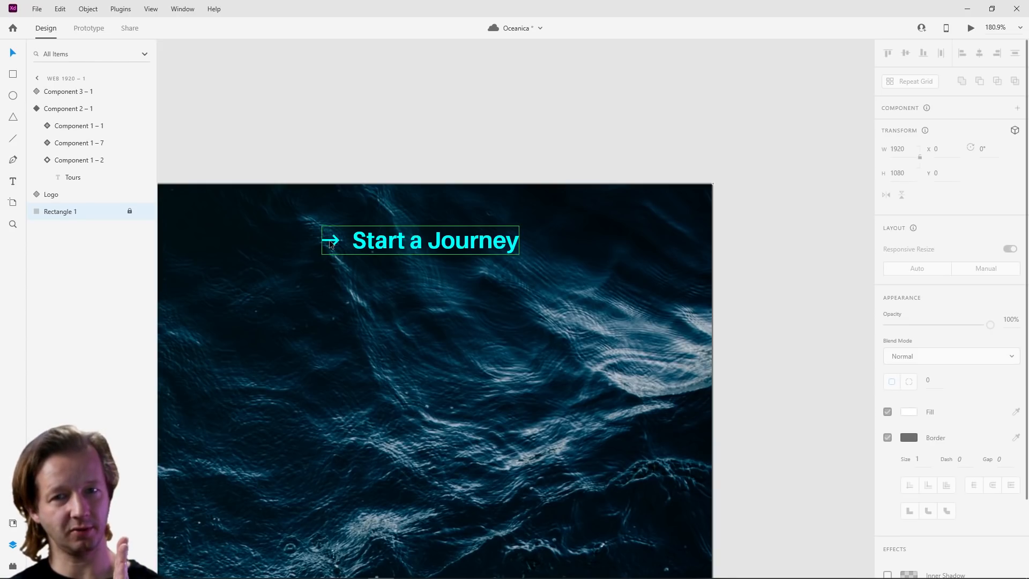
Step: Add a Hover State to the "Start a Journey" component, keeping the suggested name, and switch back to its Default State
{"action": "left_click", "coordinate": [430, 243]}
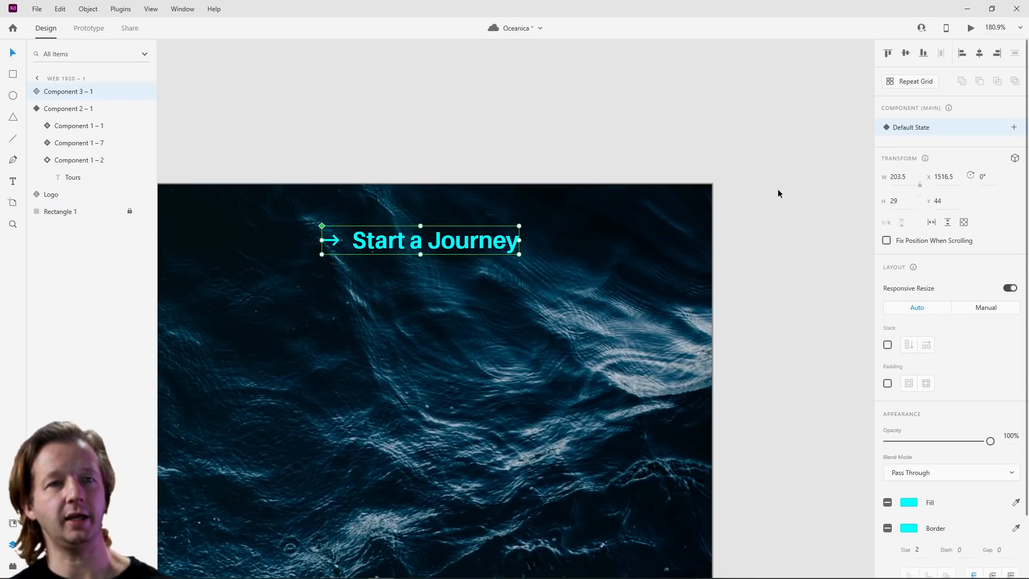
{"action": "left_click", "coordinate": [1014, 129]}
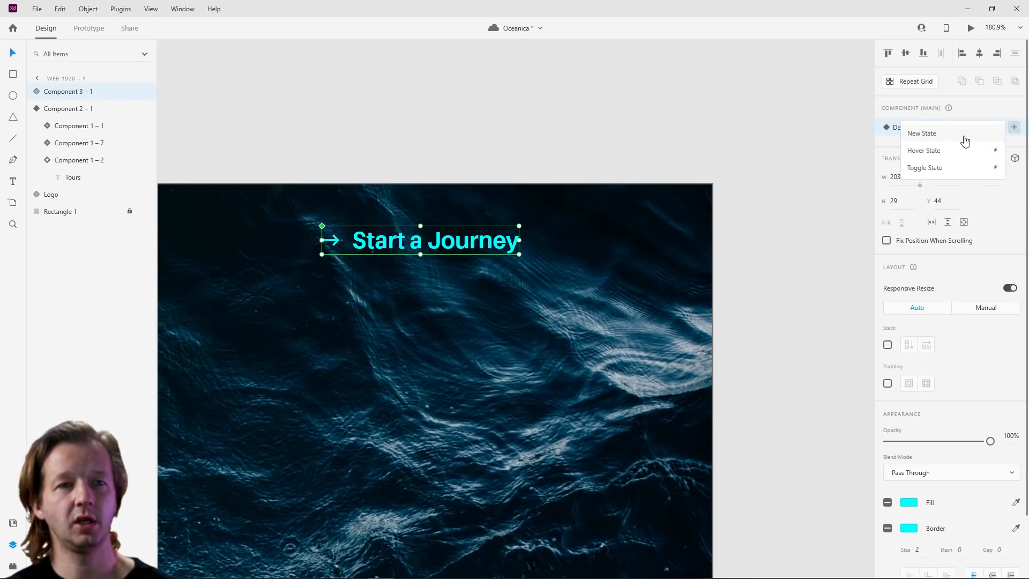
{"action": "left_click", "coordinate": [935, 151]}
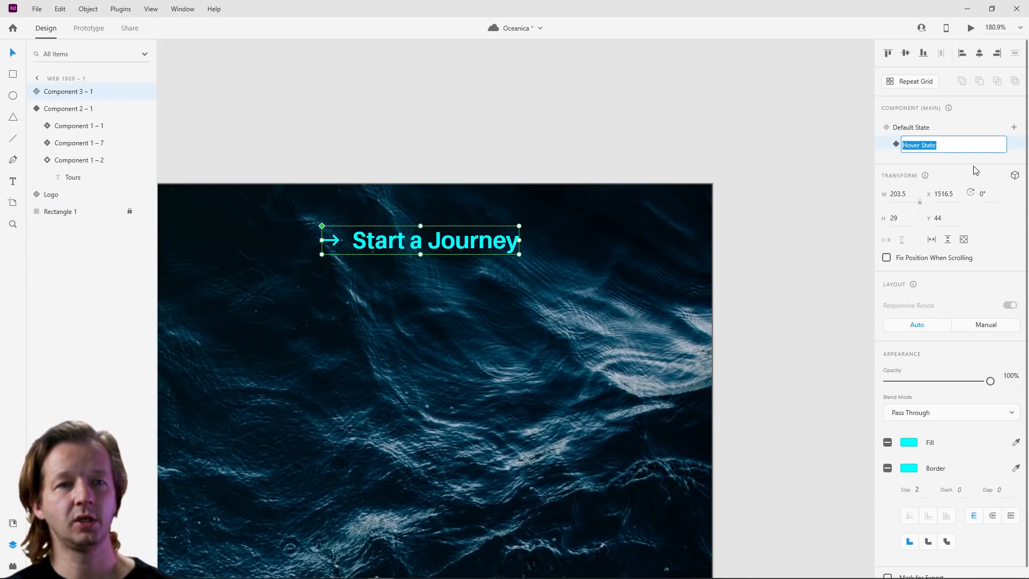
{"action": "key", "text": "Return"}
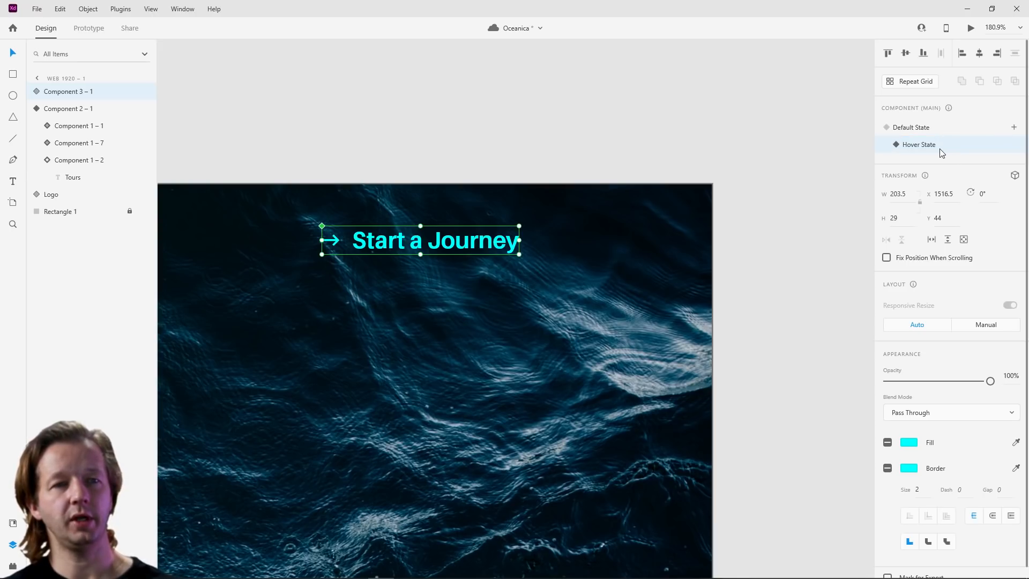
{"action": "left_click", "coordinate": [916, 131]}
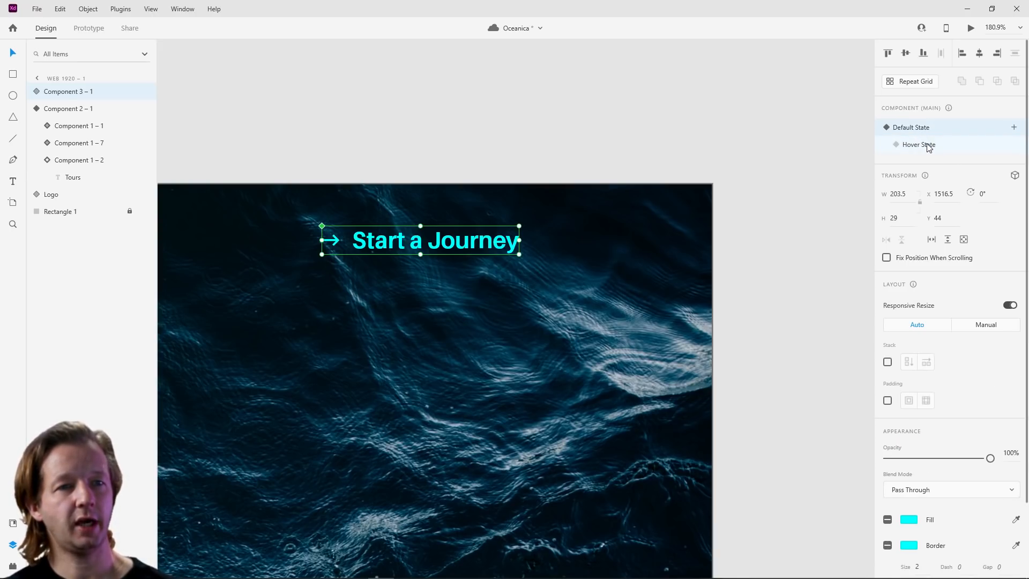
Step: In the Hover State of the "Start a Journey" component, shift the arrow group 7 px towards the text, to X 1523.5
{"action": "double_click", "coordinate": [330, 242]}
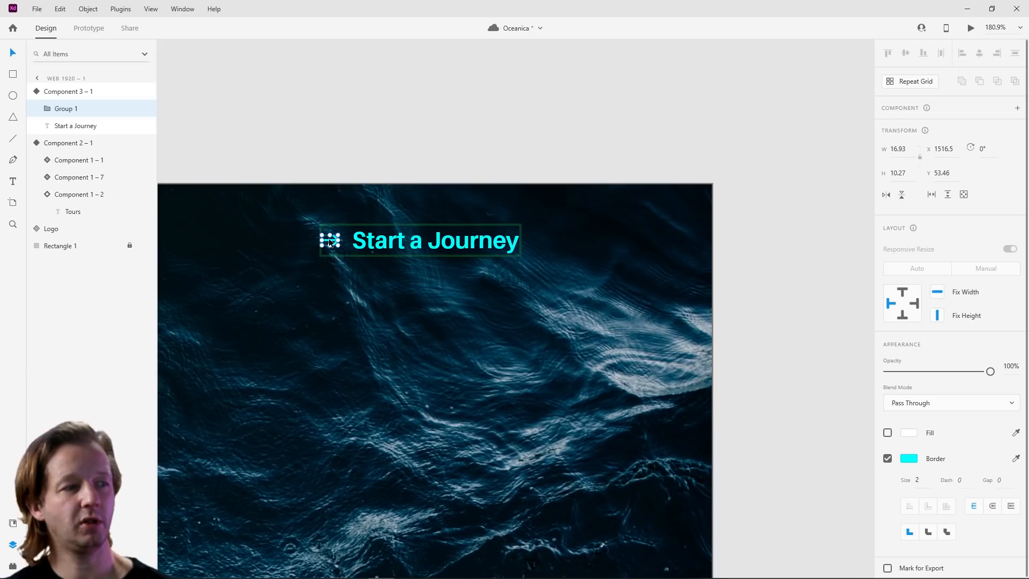
{"action": "key", "text": "Right"}
{"action": "key", "text": "Right"}
{"action": "key", "text": "Right"}
{"action": "key", "text": "Right"}
{"action": "key", "text": "Right"}
{"action": "key", "text": "Right"}
{"action": "key", "text": "Right"}
{"action": "key", "text": "Right"}
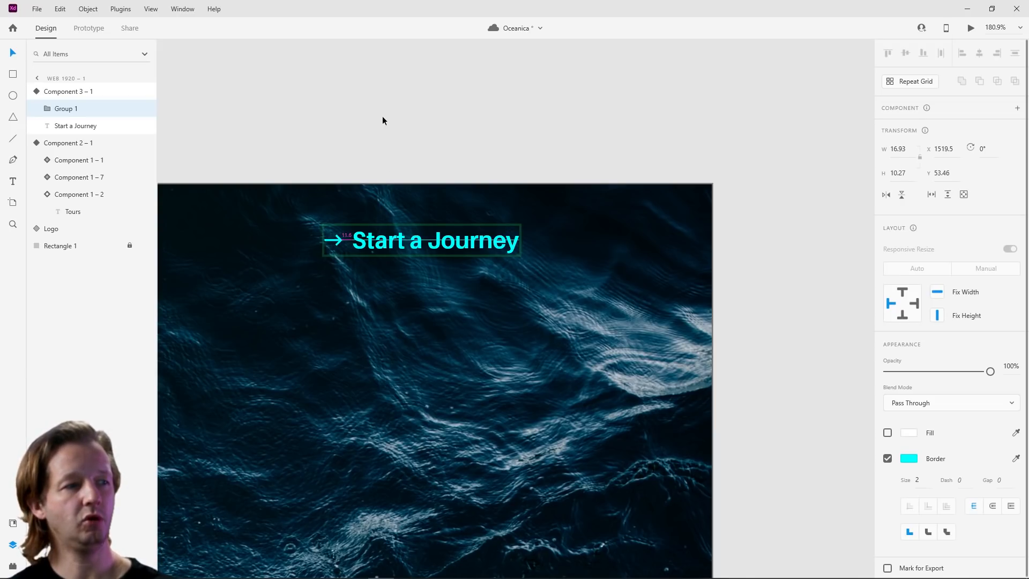
{"action": "key", "text": "Left"}
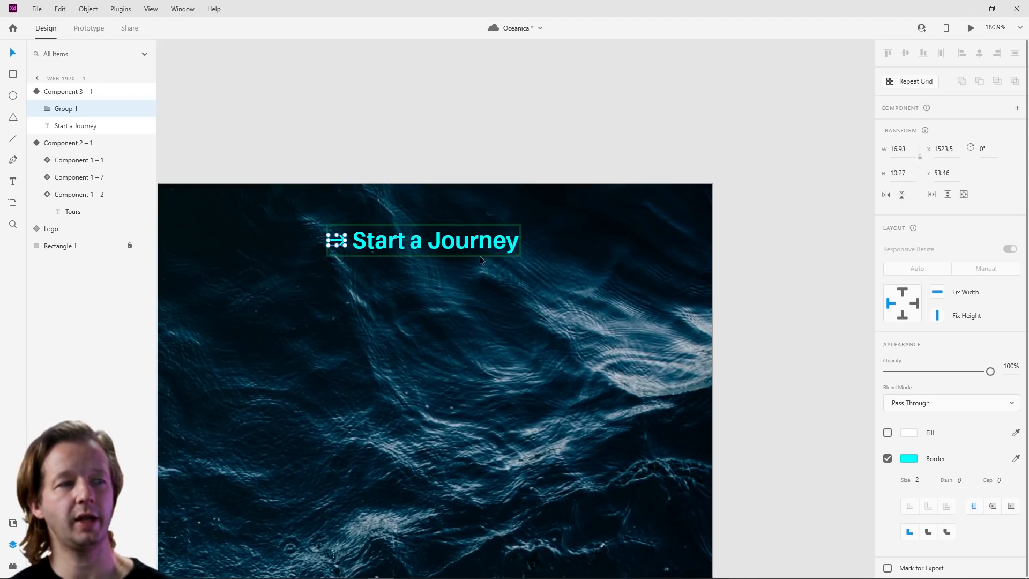
{"action": "left_click", "coordinate": [465, 316]}
{"action": "left_click", "coordinate": [445, 241]}
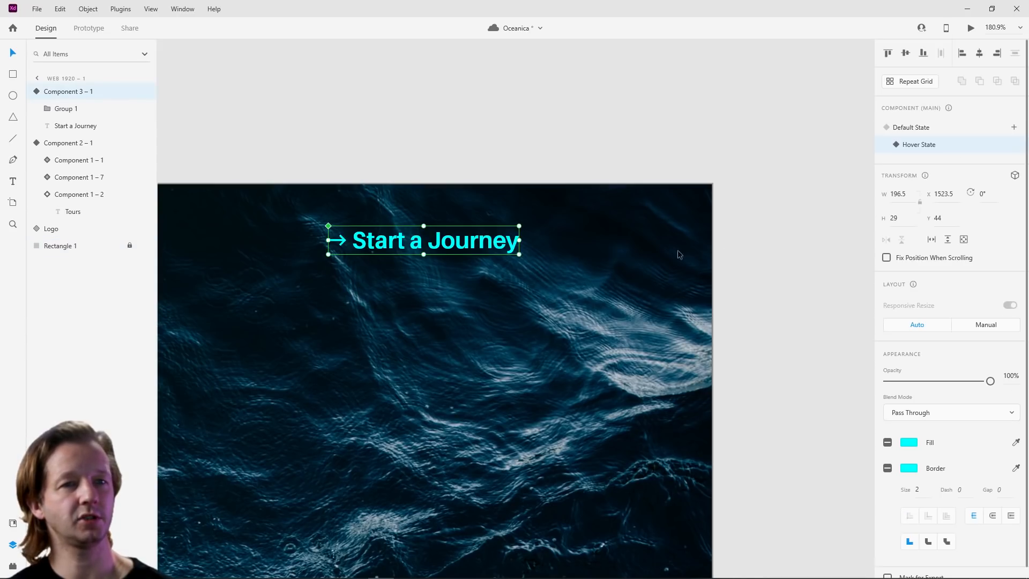
Step: Compare the "Start a Journey" states, leave the component in its Default State, and preview the page to test the header links
{"action": "left_click", "coordinate": [919, 129]}
{"action": "left_click", "coordinate": [921, 149]}
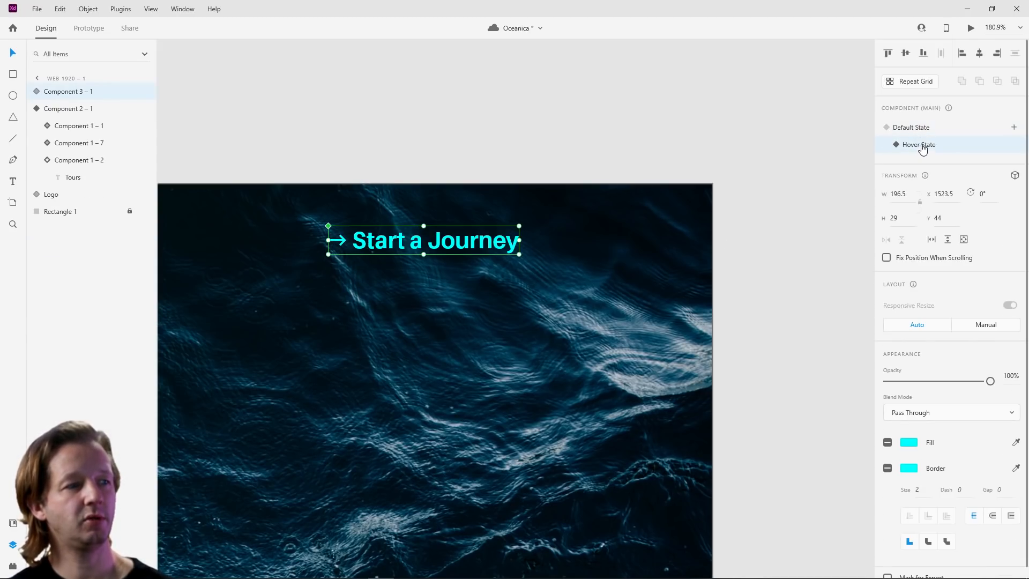
{"action": "left_click", "coordinate": [917, 129]}
{"action": "left_click", "coordinate": [922, 142]}
{"action": "left_click", "coordinate": [919, 129]}
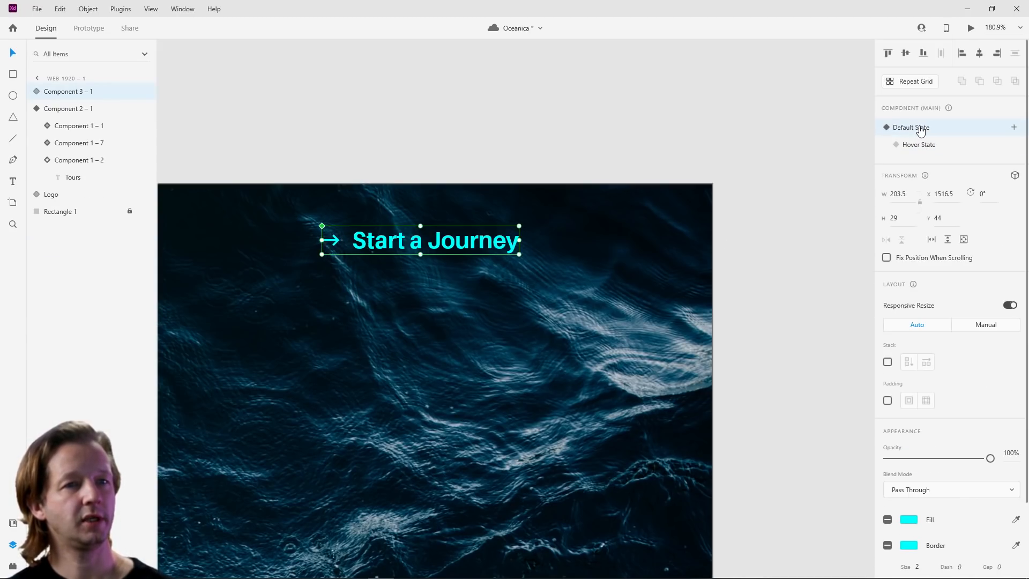
{"action": "left_click", "coordinate": [971, 28]}
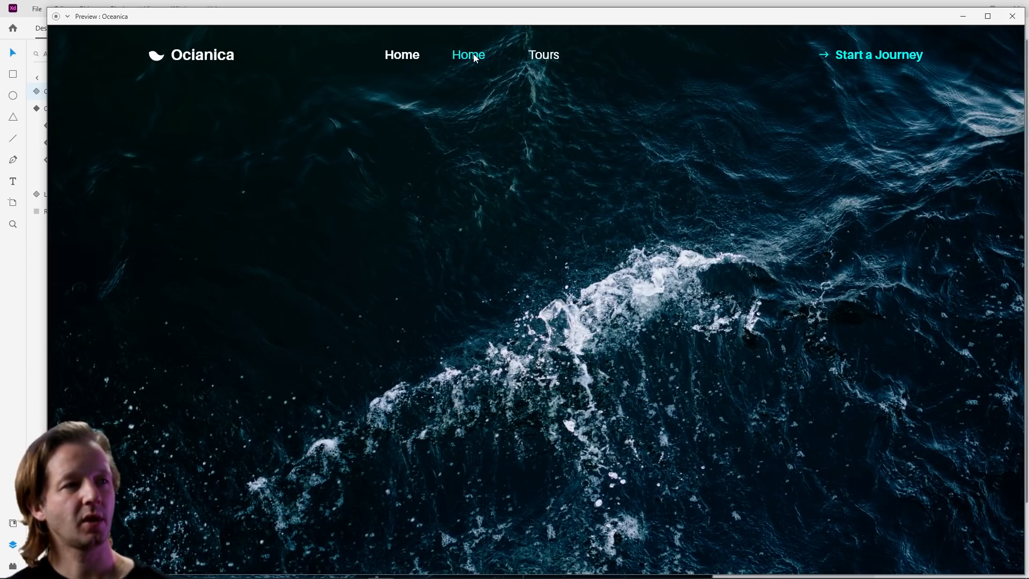
{"action": "left_click", "coordinate": [1013, 16]}
Step: Set the Contact navigation link's text in its Hover State to "Contact us"
{"action": "left_click", "coordinate": [538, 101]}
{"action": "scroll", "coordinate": [408, 146], "scroll_direction": "down", "scroll_amount": 5}
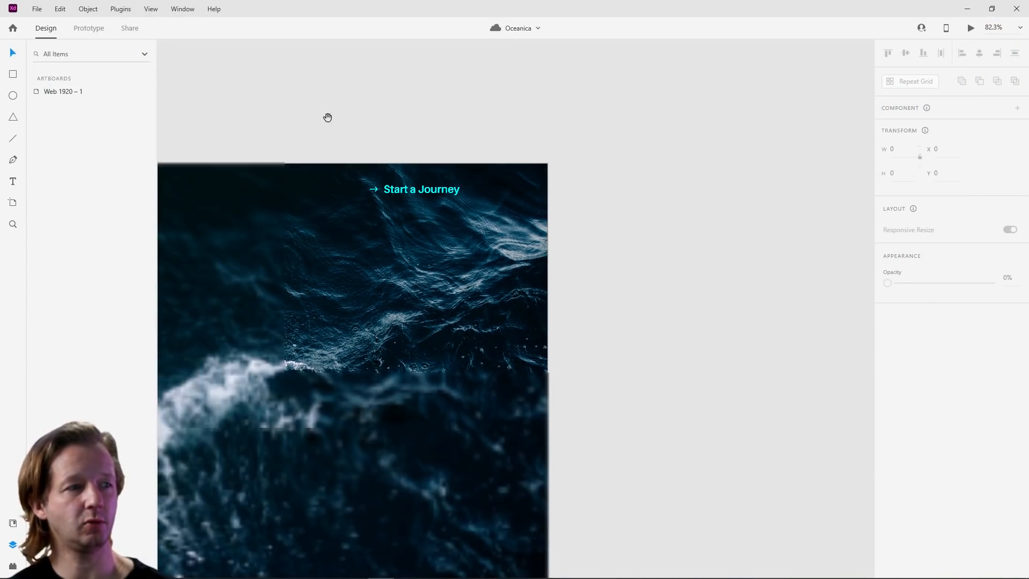
{"action": "left_click_drag", "start_coordinate": [329, 117], "coordinate": [723, 114]}
{"action": "left_click", "coordinate": [464, 186]}
{"action": "left_click", "coordinate": [466, 189]}
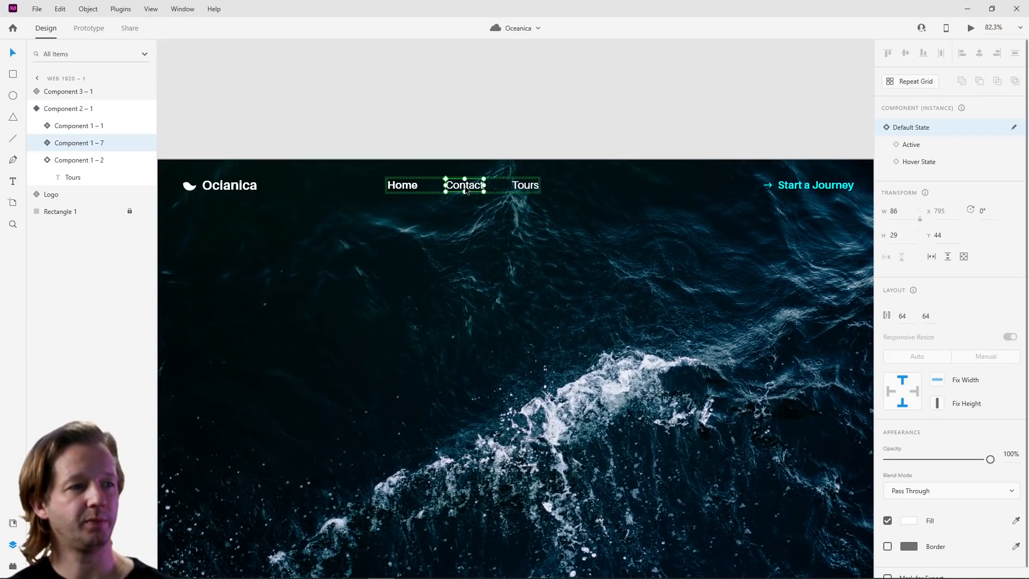
{"action": "scroll", "coordinate": [466, 188], "scroll_direction": "up", "scroll_amount": 5}
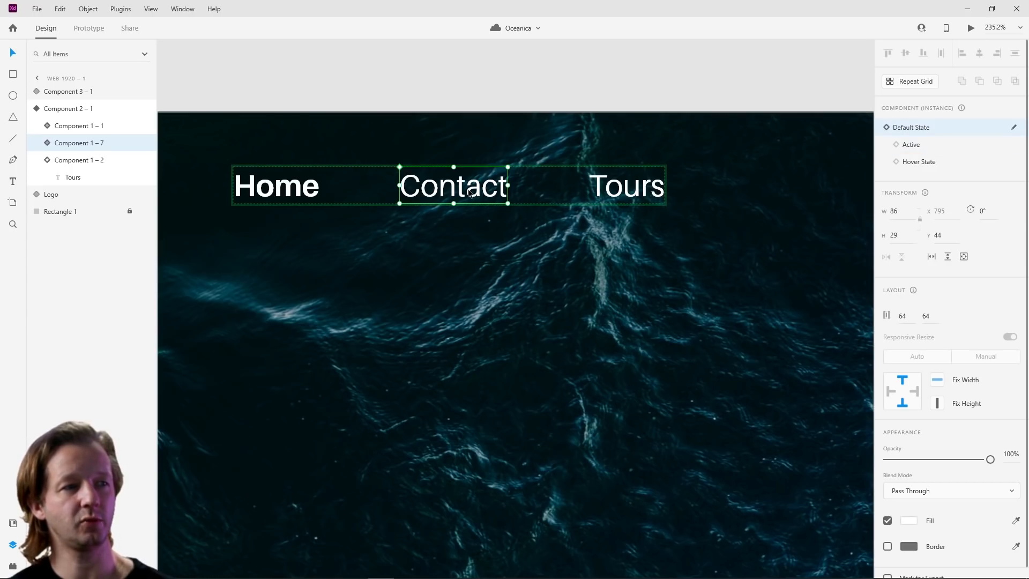
{"action": "left_click", "coordinate": [926, 163]}
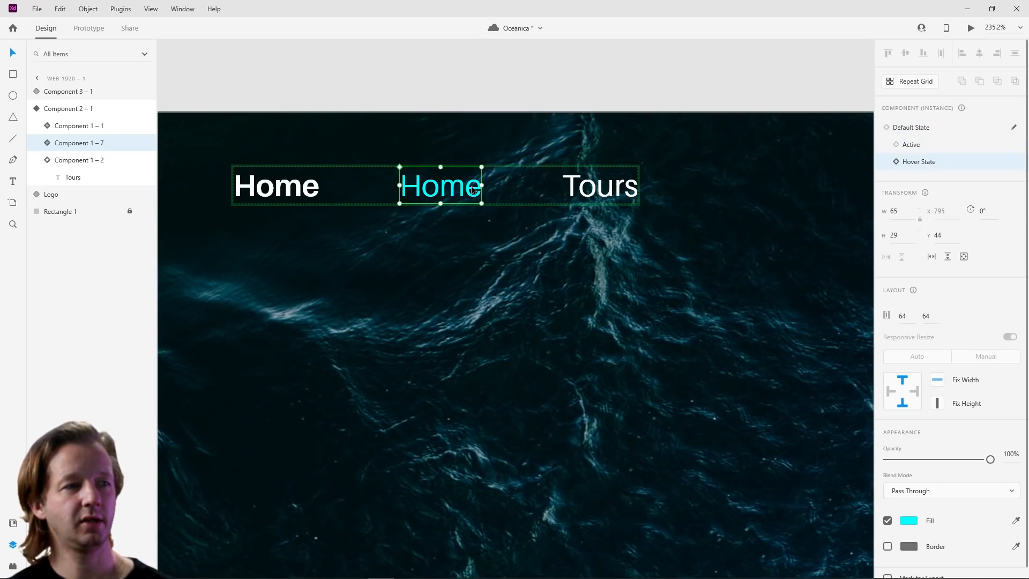
{"action": "double_click", "coordinate": [436, 200]}
{"action": "double_click", "coordinate": [472, 188]}
{"action": "type", "text": "Contact us"}
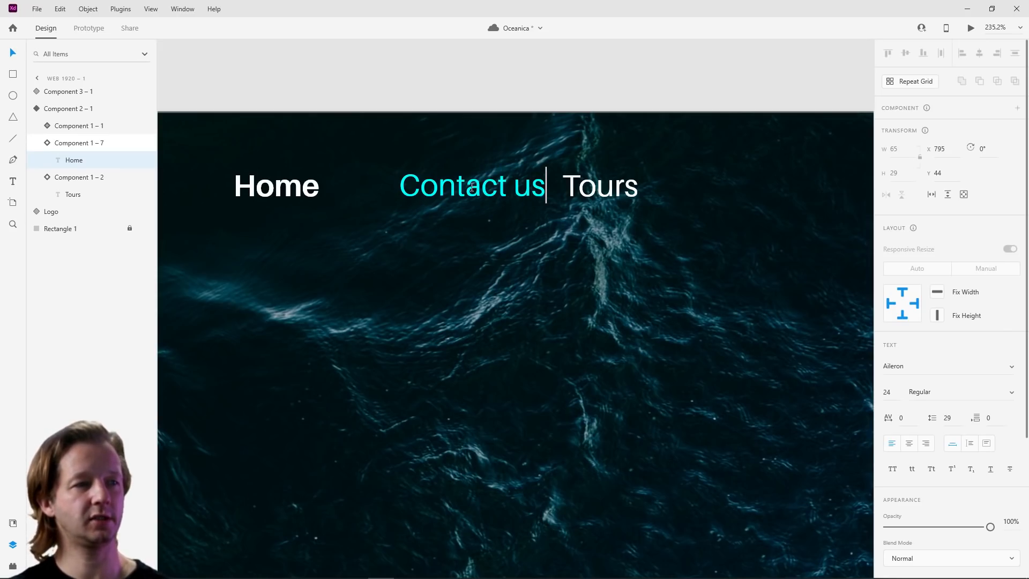
{"action": "key", "text": "Escape"}
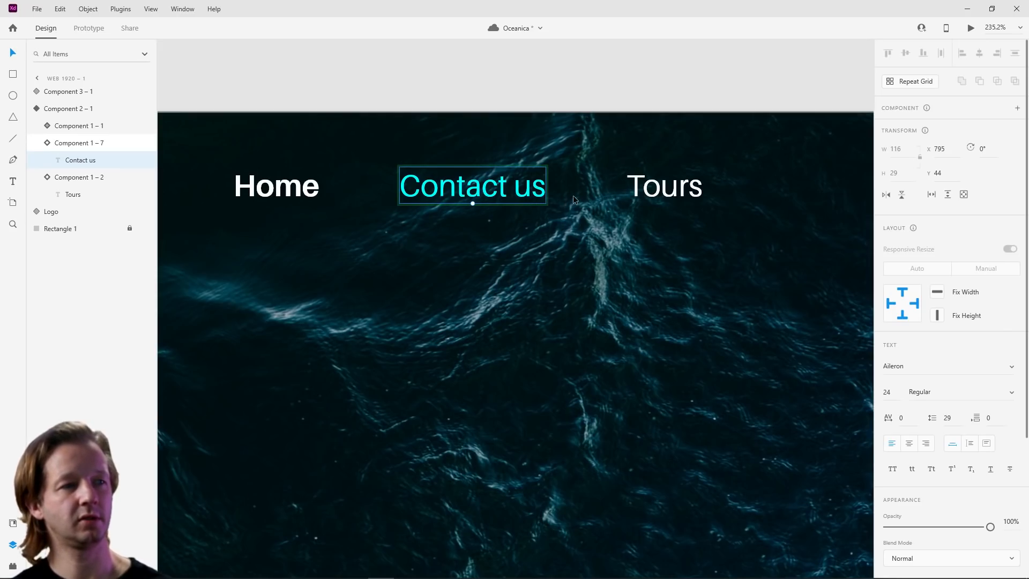
{"action": "key", "text": "Escape"}
{"action": "key", "text": "Escape"}
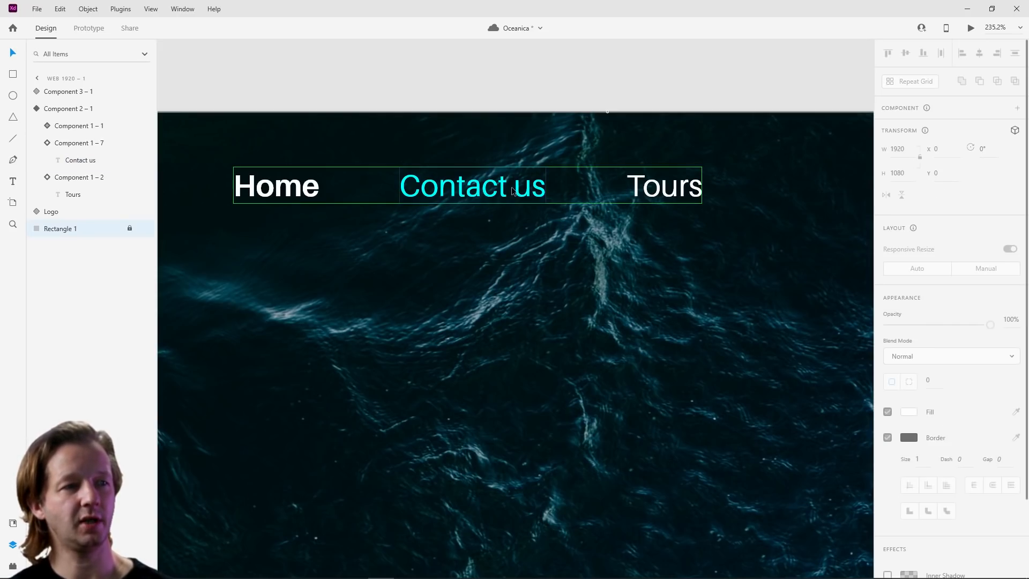
Step: Check the Contact link's Default State wording and shorten its Hover State text to "Contact"
{"action": "double_click", "coordinate": [530, 194]}
{"action": "left_click", "coordinate": [899, 129]}
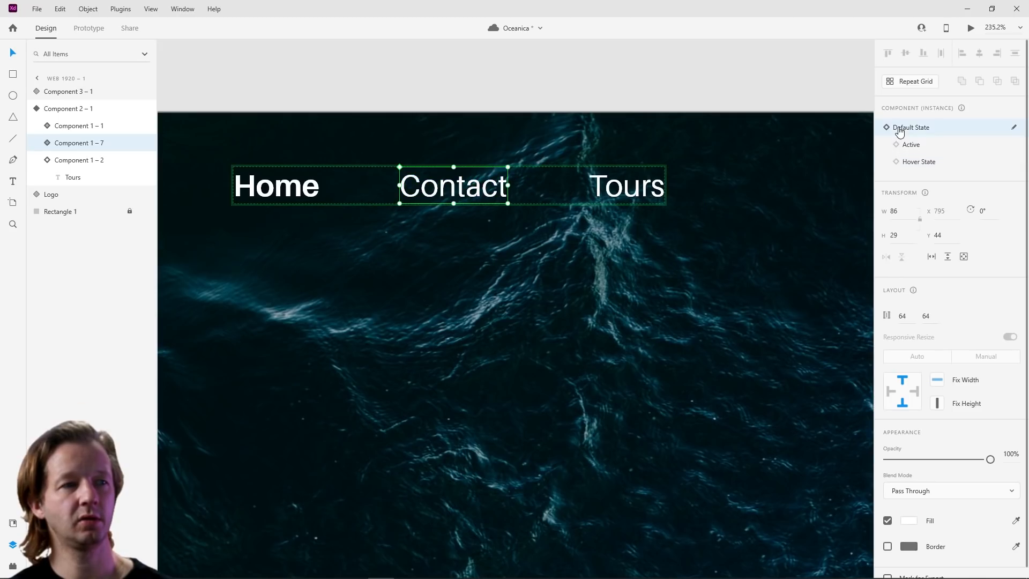
{"action": "left_click", "coordinate": [899, 163]}
{"action": "double_click", "coordinate": [531, 195]}
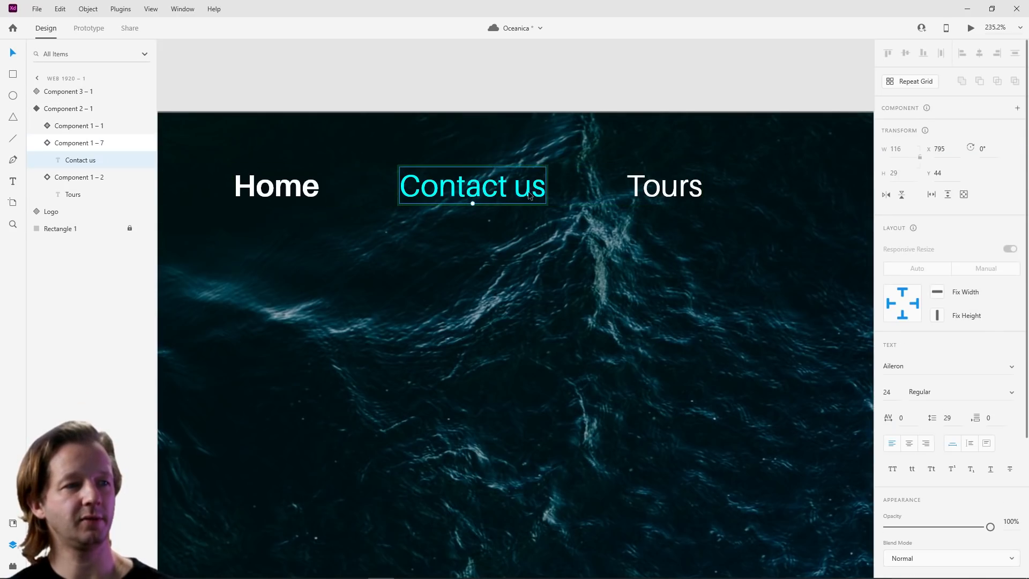
{"action": "double_click", "coordinate": [528, 192]}
{"action": "key", "text": "Right"}
{"action": "key", "text": "BackSpace"}
{"action": "key", "text": "BackSpace"}
{"action": "key", "text": "BackSpace"}
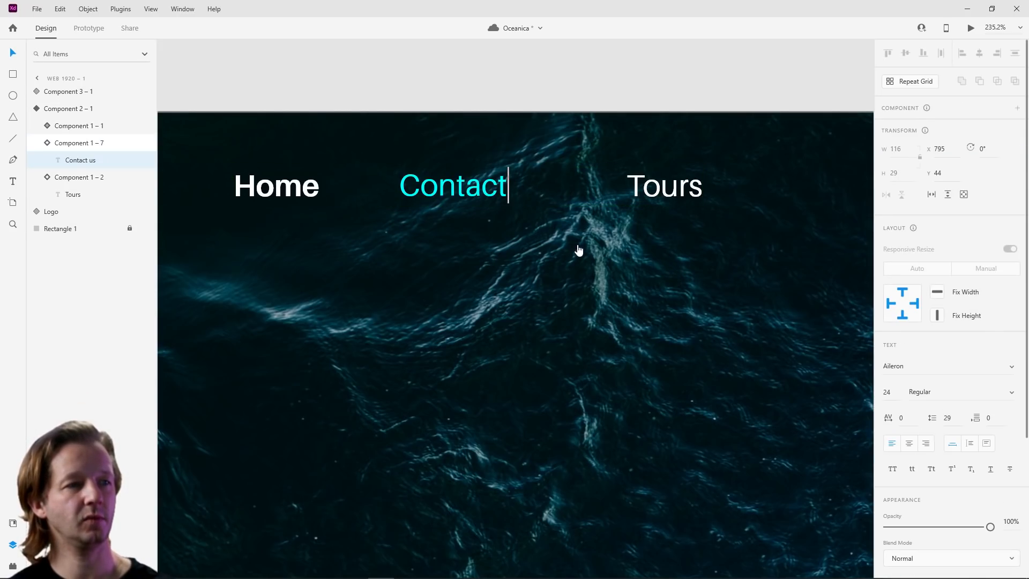
{"action": "key", "text": "Escape"}
Step: Set the Tours navigation link's text in its Hover State to "Tours"
{"action": "double_click", "coordinate": [632, 188]}
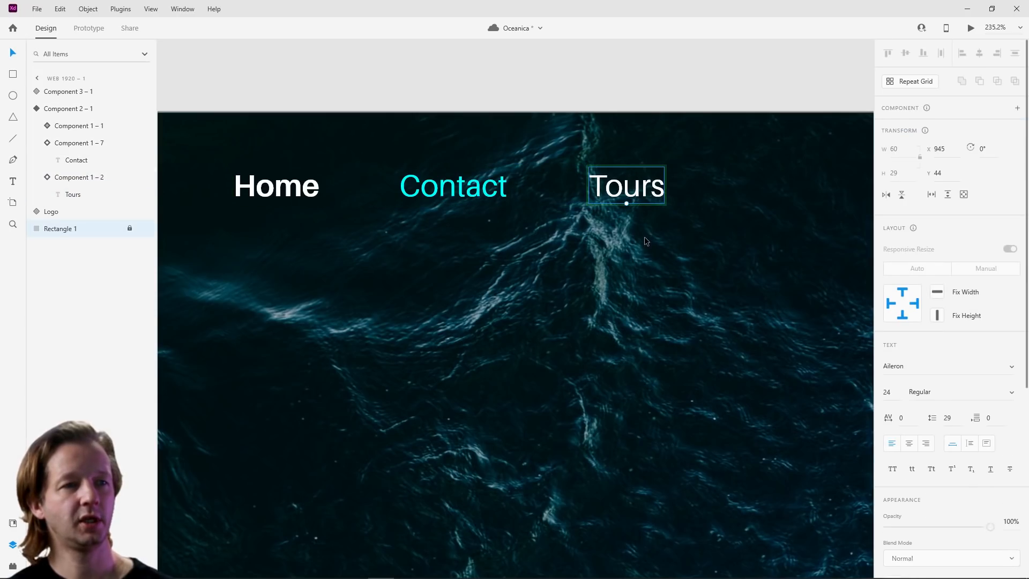
{"action": "key", "text": "Escape"}
{"action": "left_click", "coordinate": [920, 162]}
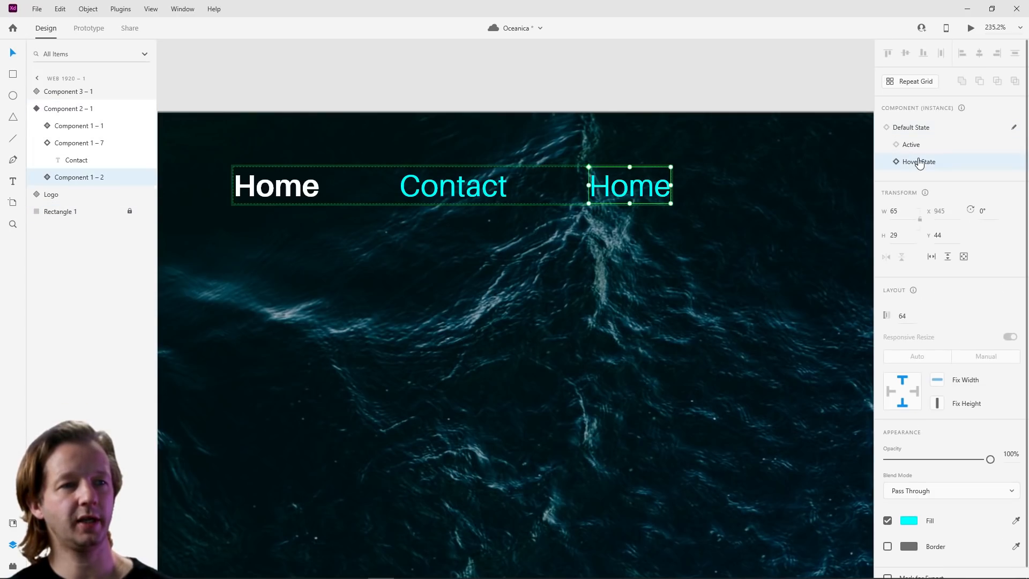
{"action": "double_click", "coordinate": [642, 193]}
{"action": "double_click", "coordinate": [642, 193]}
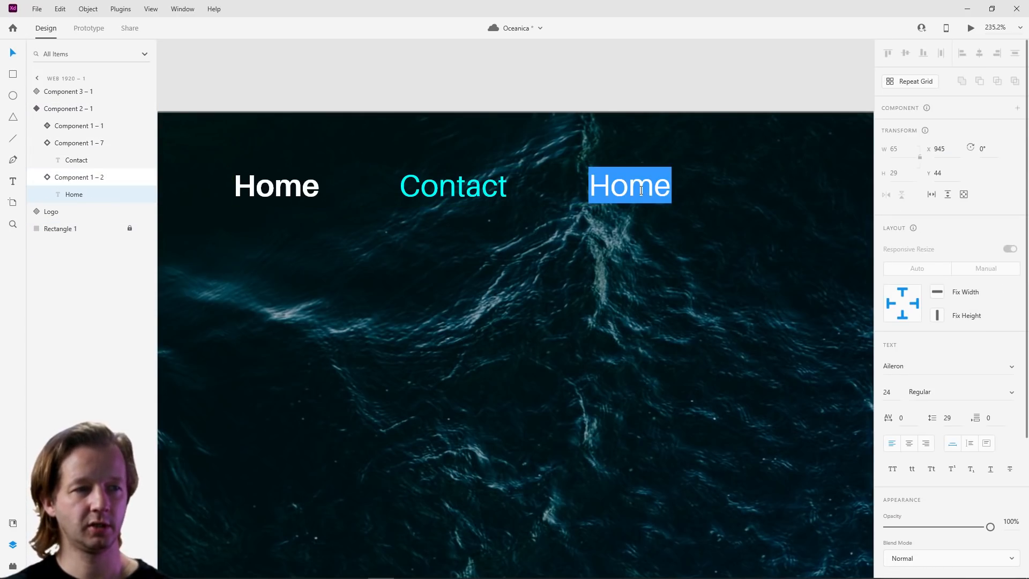
{"action": "type", "text": "Tours"}
{"action": "key", "text": "Escape"}
{"action": "left_click", "coordinate": [728, 269]}
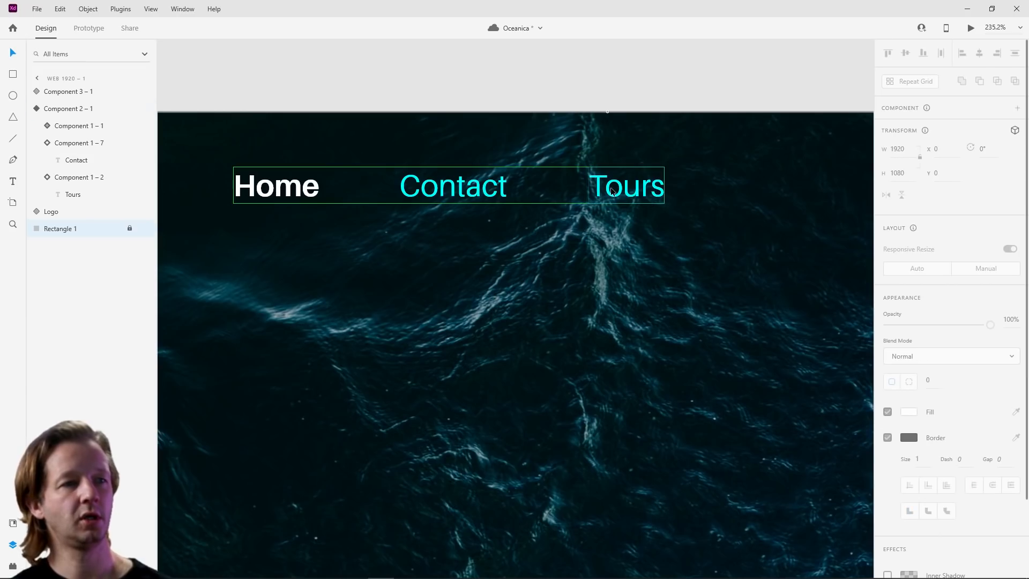
Step: Return the Tours and Contact links to their Default State and preview the page to test the corrected hover texts
{"action": "double_click", "coordinate": [632, 186]}
{"action": "left_click", "coordinate": [906, 129]}
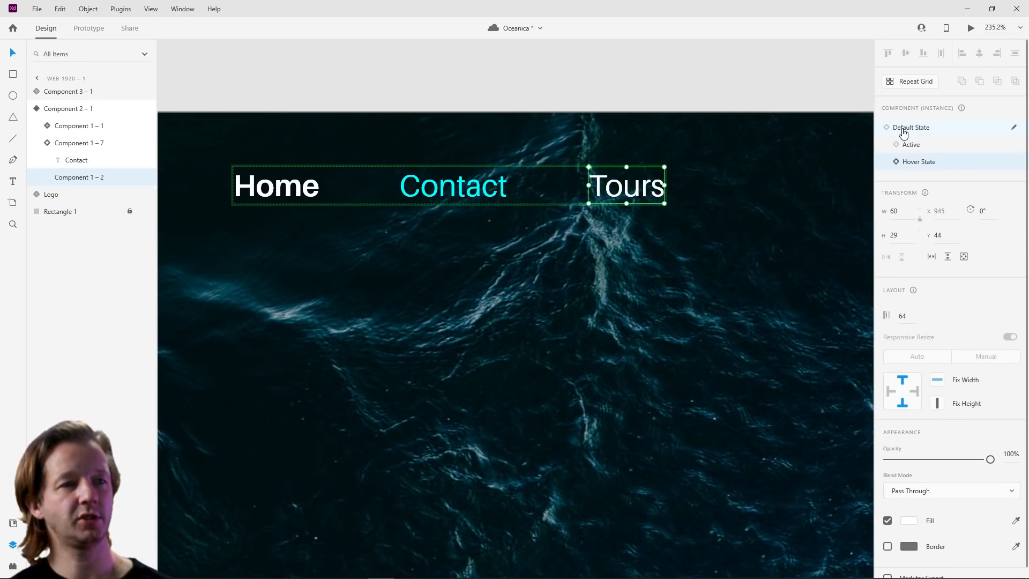
{"action": "left_click", "coordinate": [453, 185]}
{"action": "left_click", "coordinate": [909, 129]}
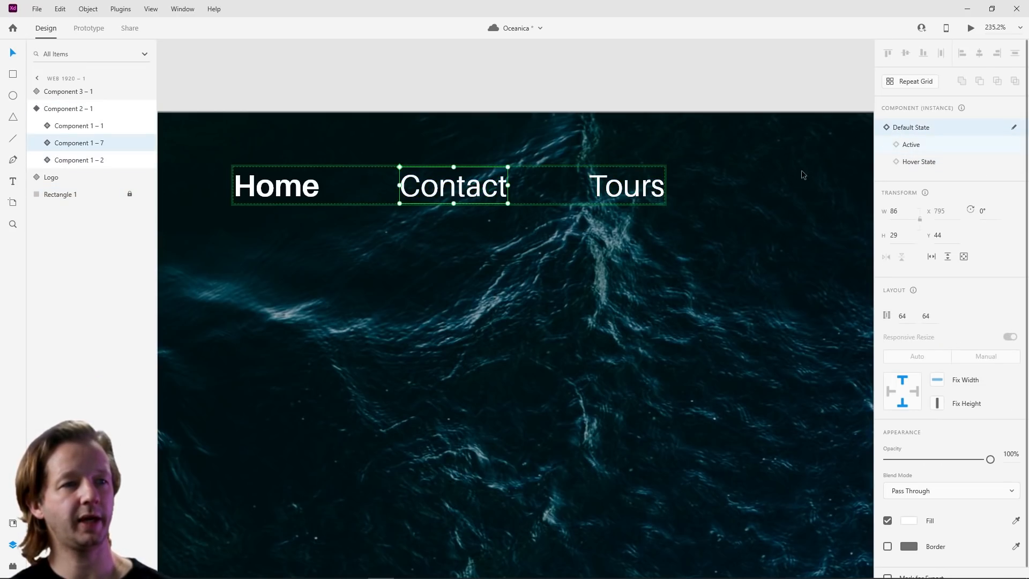
{"action": "left_click", "coordinate": [609, 258]}
{"action": "left_click", "coordinate": [971, 28]}
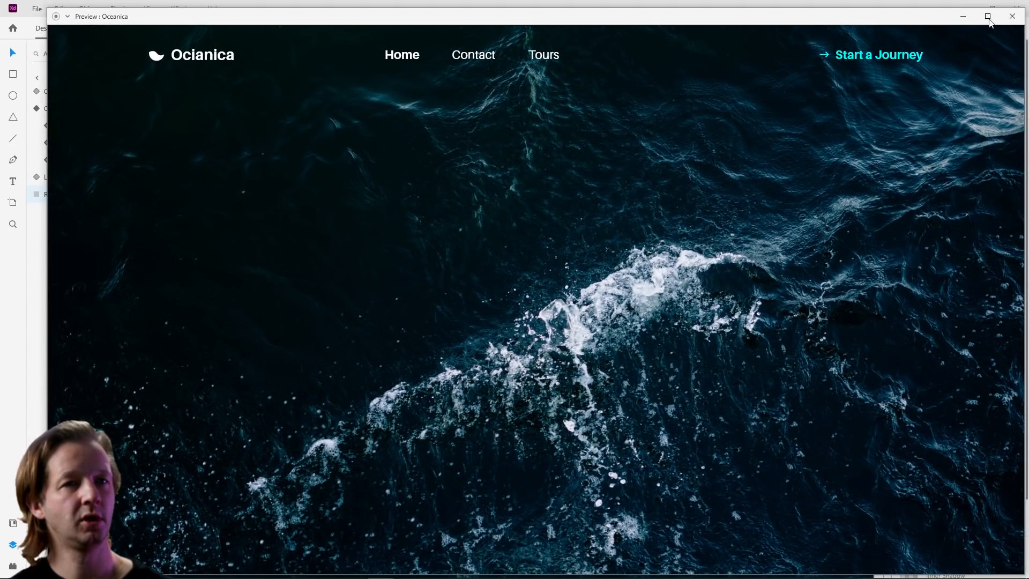
{"action": "left_click", "coordinate": [1013, 16]}
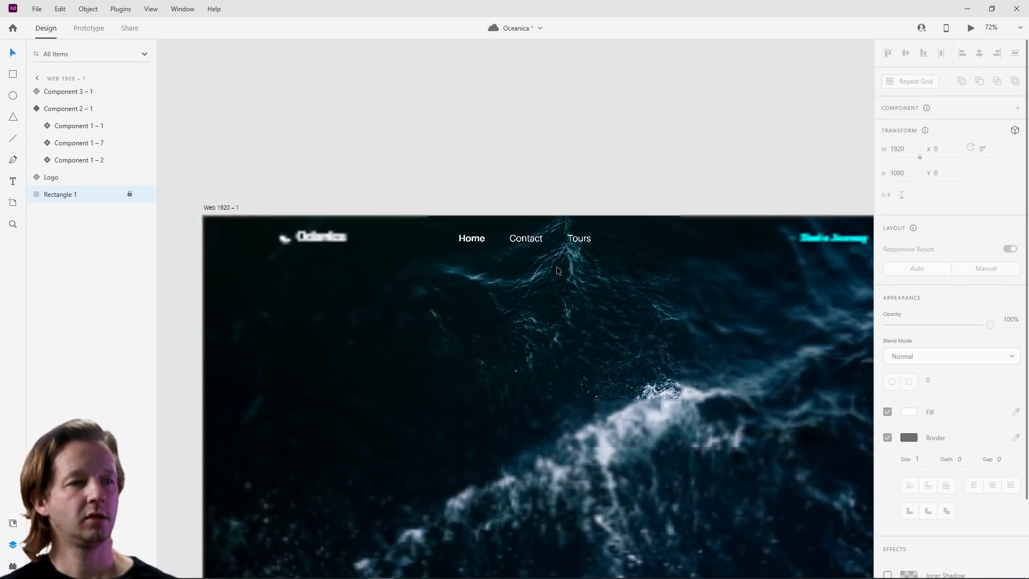
Step: Turn the logo, the navigation and the "Start a Journey" link together into one header component
{"action": "scroll", "coordinate": [557, 267], "scroll_direction": "down", "scroll_amount": 5}
{"action": "left_click_drag", "start_coordinate": [563, 269], "coordinate": [496, 176]}
{"action": "scroll", "coordinate": [493, 175], "scroll_direction": "up", "scroll_amount": 6}
{"action": "key", "text": "ctrl+0"}
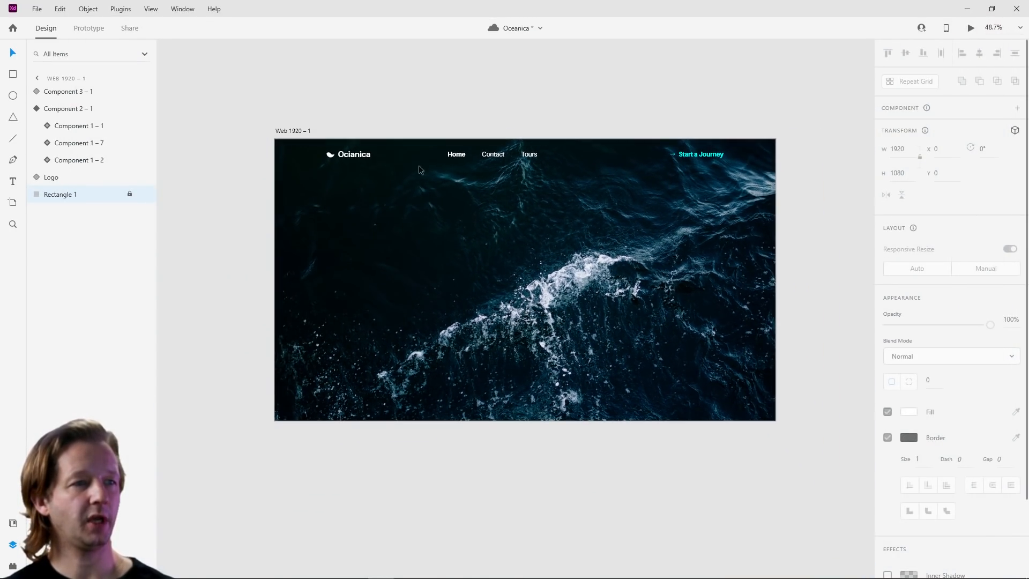
{"action": "left_click", "coordinate": [319, 108]}
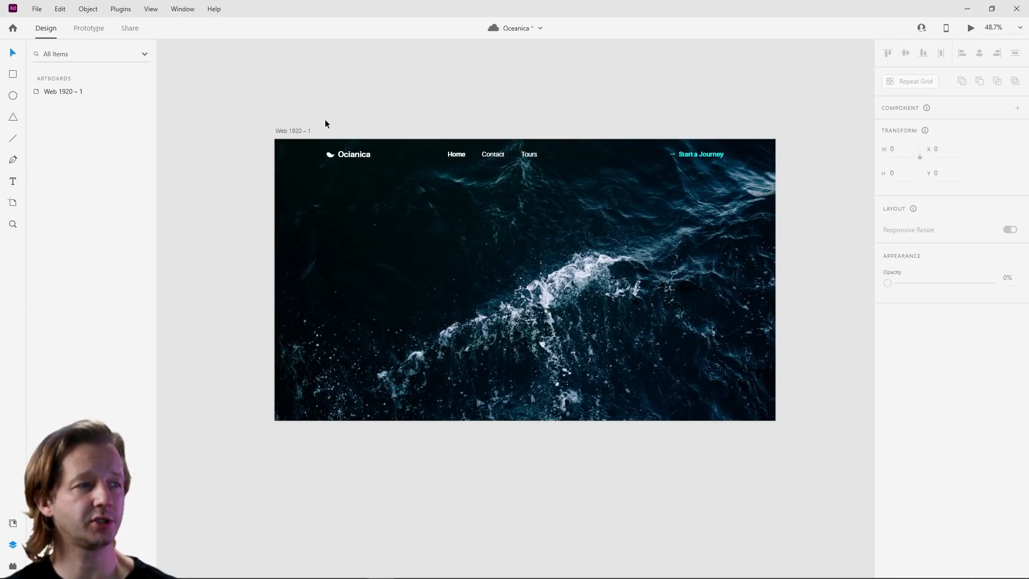
{"action": "left_click_drag", "start_coordinate": [325, 120], "coordinate": [739, 180]}
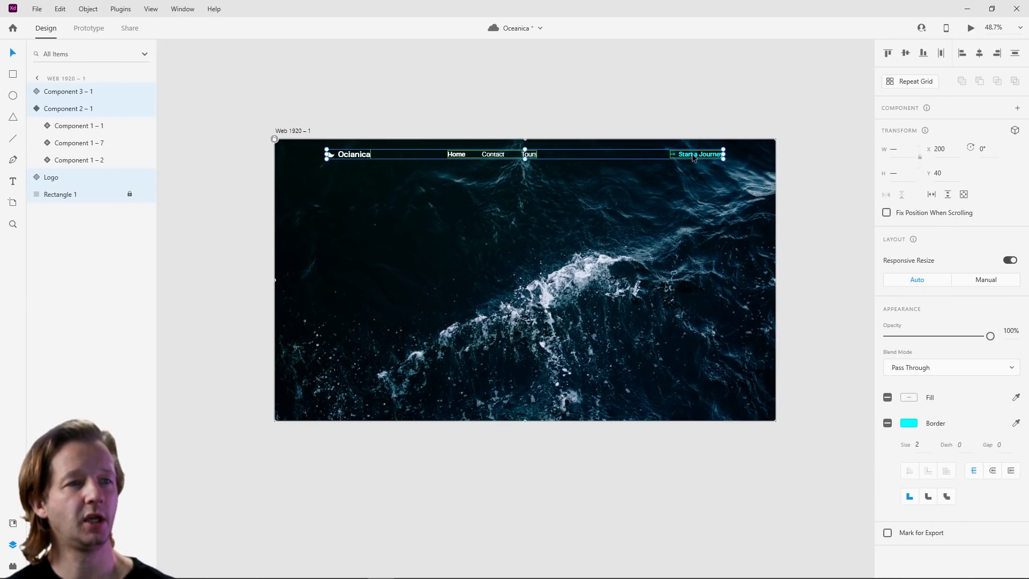
{"action": "left_click_drag", "start_coordinate": [312, 112], "coordinate": [712, 163]}
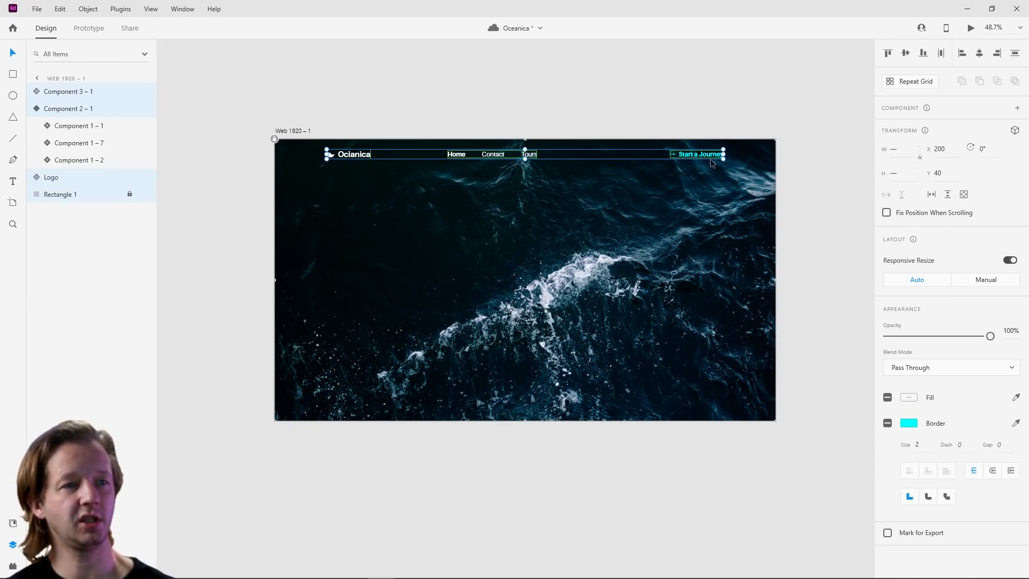
{"action": "left_click", "coordinate": [1018, 109]}
{"action": "left_click", "coordinate": [456, 58]}
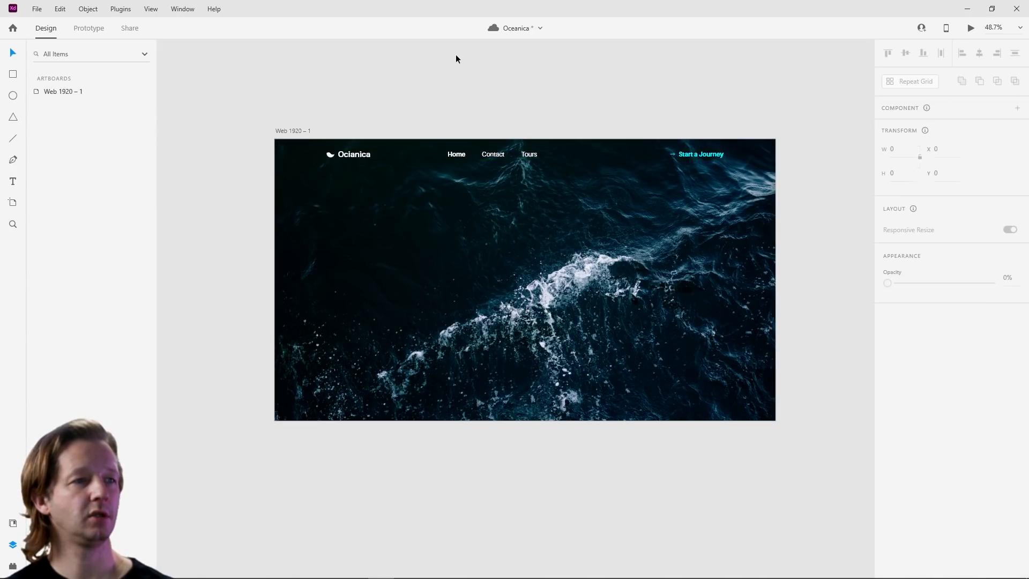
Step: Try moving the whole header component down the artboard and undo the move
{"action": "left_click", "coordinate": [485, 158]}
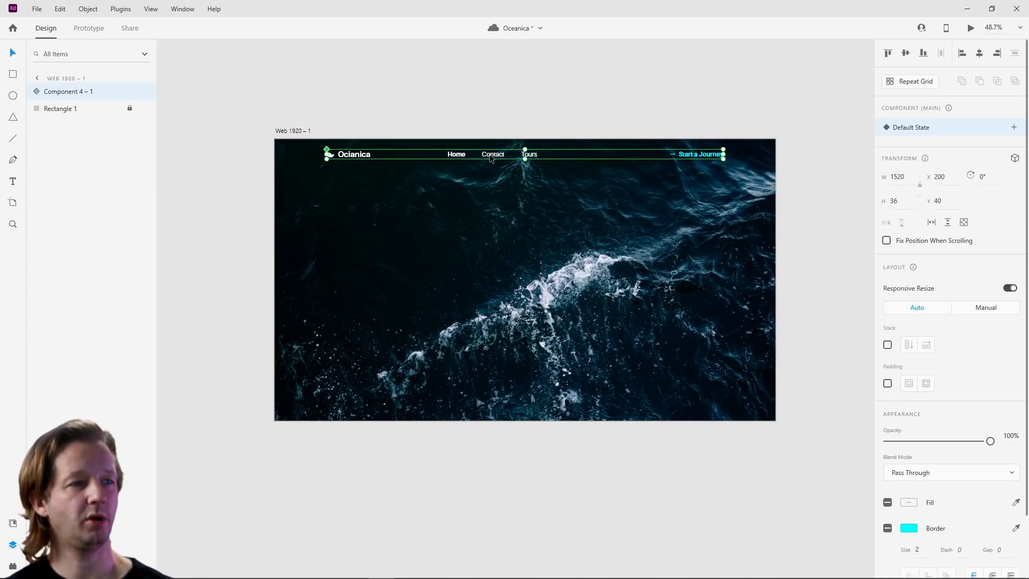
{"action": "left_click_drag", "start_coordinate": [488, 159], "coordinate": [481, 249]}
{"action": "key", "text": "ctrl+z"}
{"action": "left_click", "coordinate": [529, 105]}
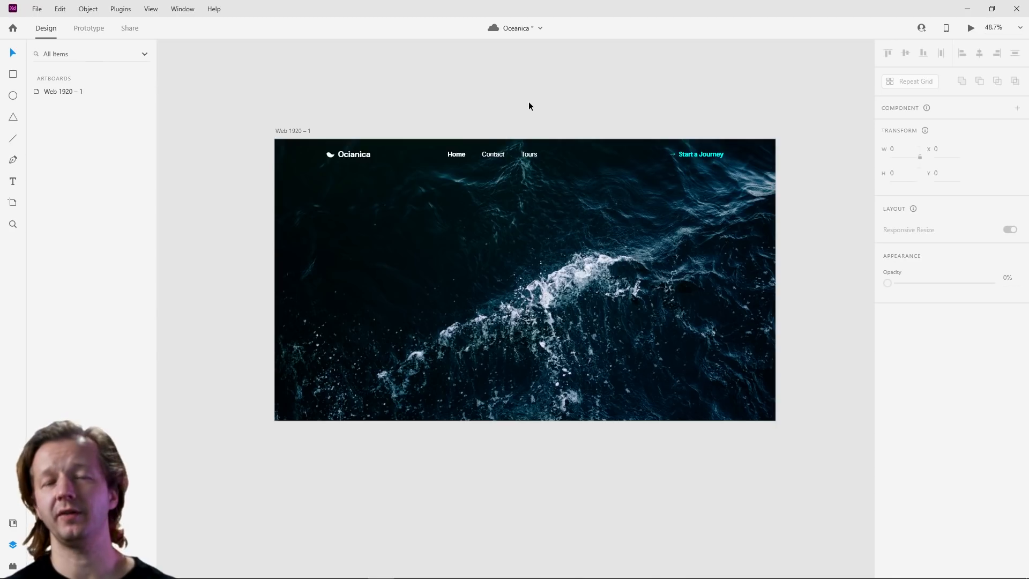
{"action": "scroll", "coordinate": [498, 205], "scroll_direction": "down", "scroll_amount": 3}
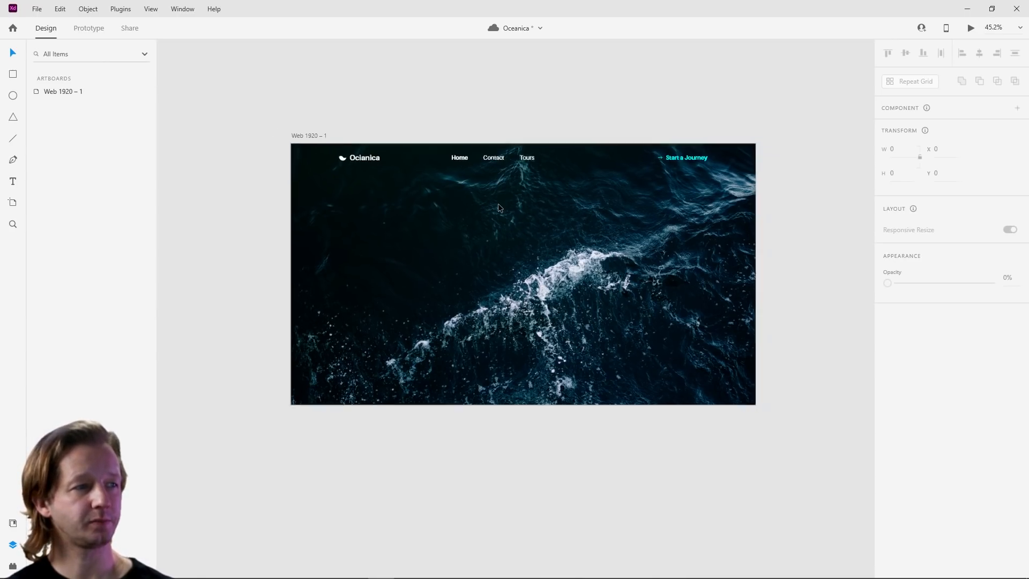
{"action": "scroll", "coordinate": [517, 206], "scroll_direction": "up", "scroll_amount": 3}
{"action": "scroll", "coordinate": [510, 207], "scroll_direction": "up", "scroll_amount": 3}
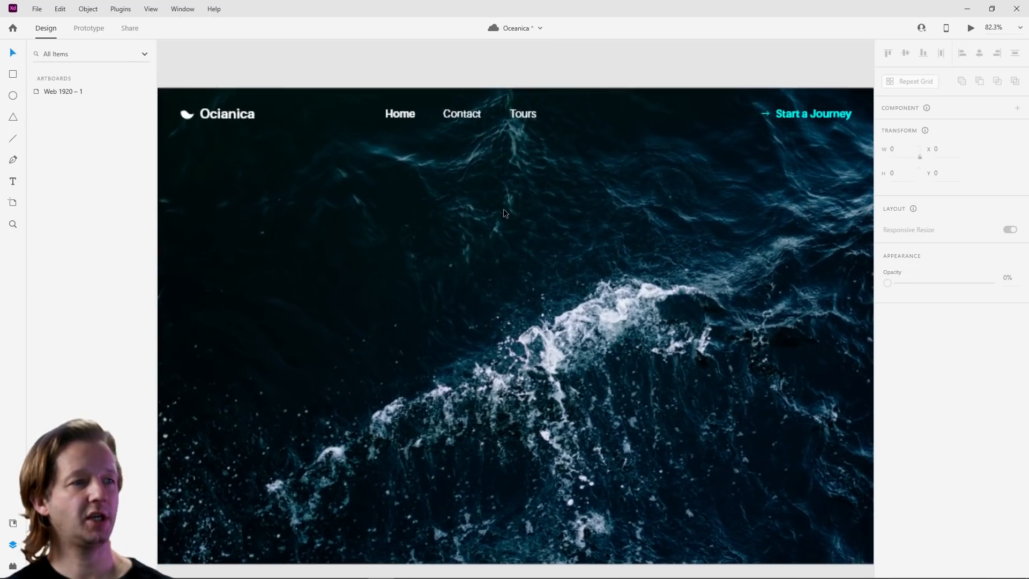
{"action": "scroll", "coordinate": [523, 217], "scroll_direction": "down", "scroll_amount": 1}
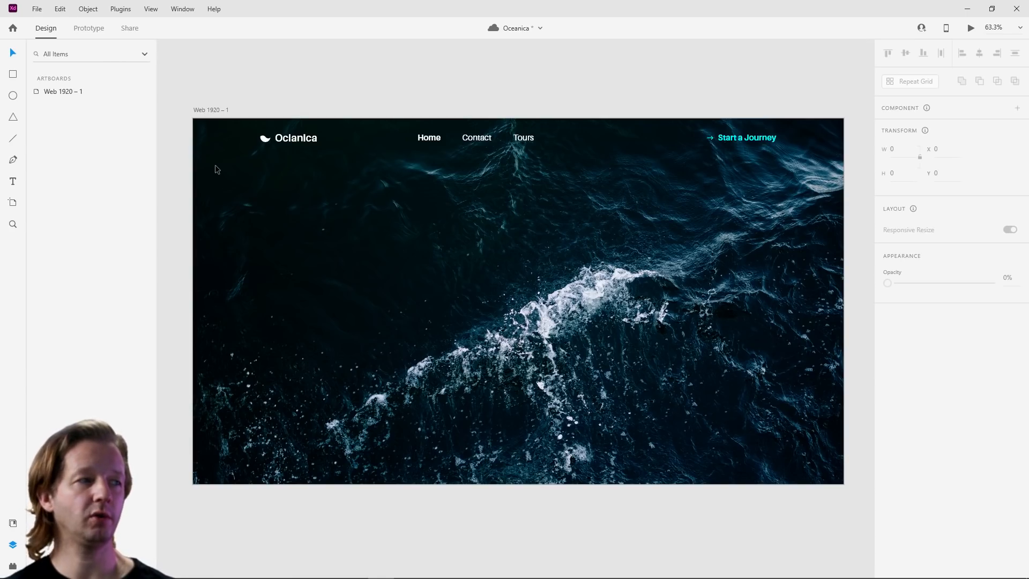
{"action": "key", "text": "r"}
{"action": "mouse_move", "coordinate": [204, 159]}
{"action": "left_mouse_down"}
{"action": "mouse_move", "coordinate": [749, 368]}
{"action": "mouse_move", "coordinate": [810, 427]}
{"action": "mouse_move", "coordinate": [836, 473]}
{"action": "left_mouse_up"}
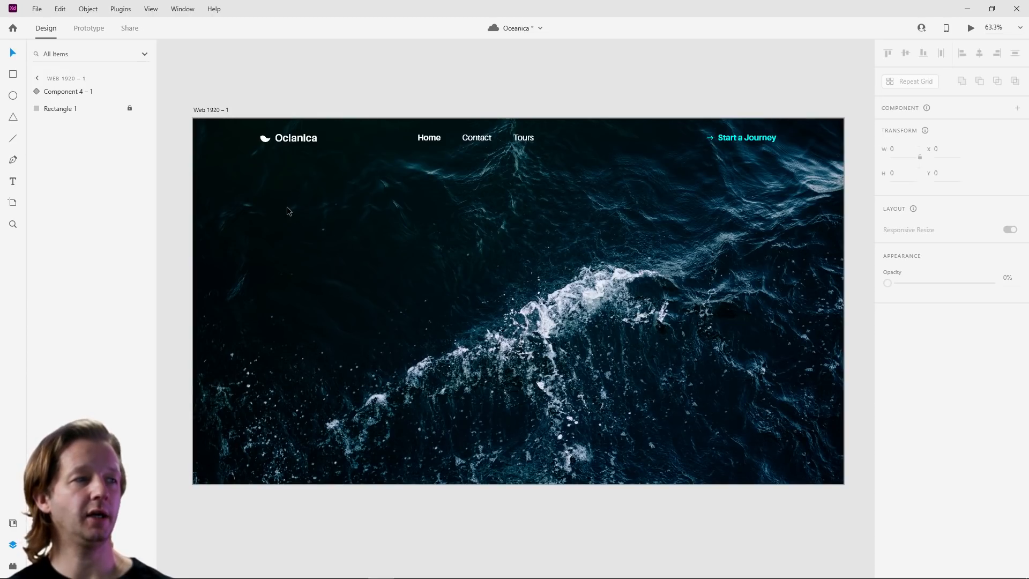
{"action": "left_click", "coordinate": [288, 142]}
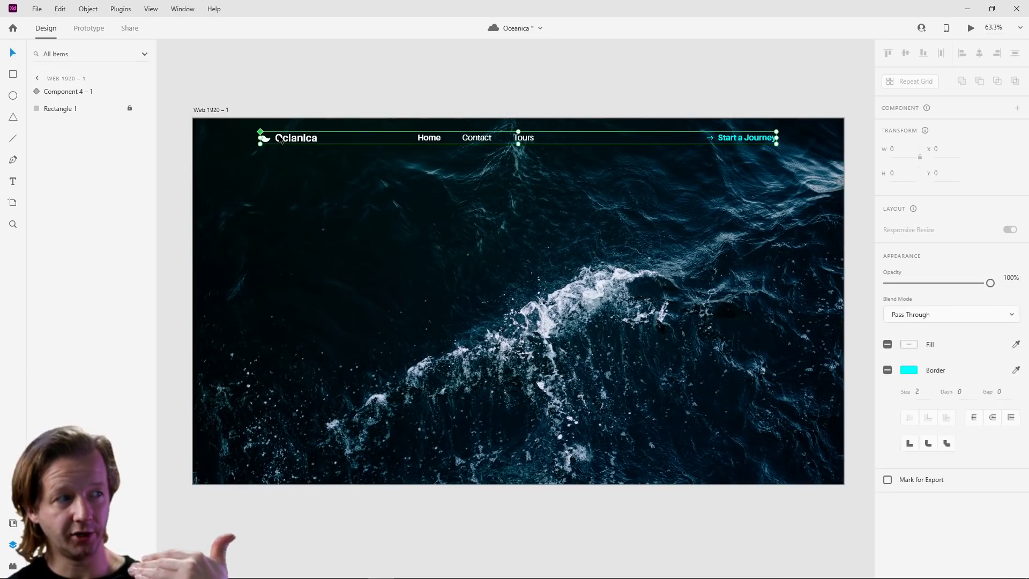
{"action": "left_click", "coordinate": [297, 201]}
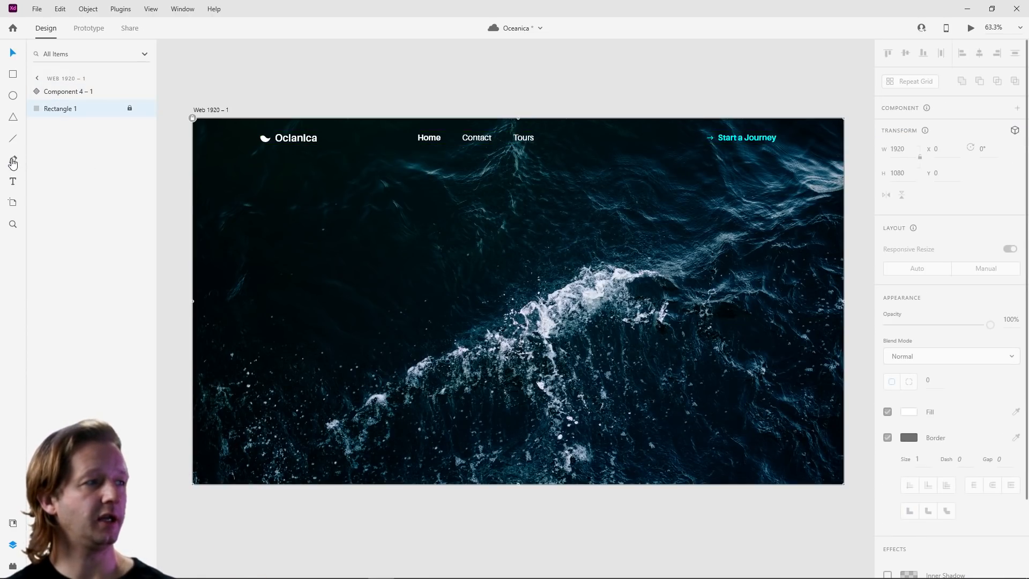
Step: Add the text "Discover the water" below the header, aligned with the logo's left edge
{"action": "left_click", "coordinate": [12, 185]}
{"action": "left_click", "coordinate": [260, 185]}
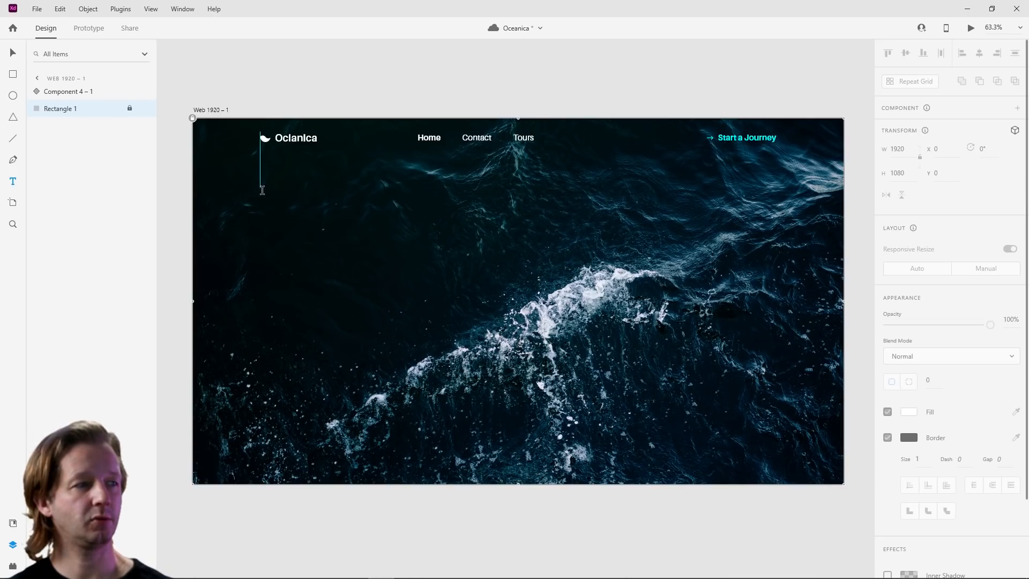
{"action": "left_click", "coordinate": [261, 204]}
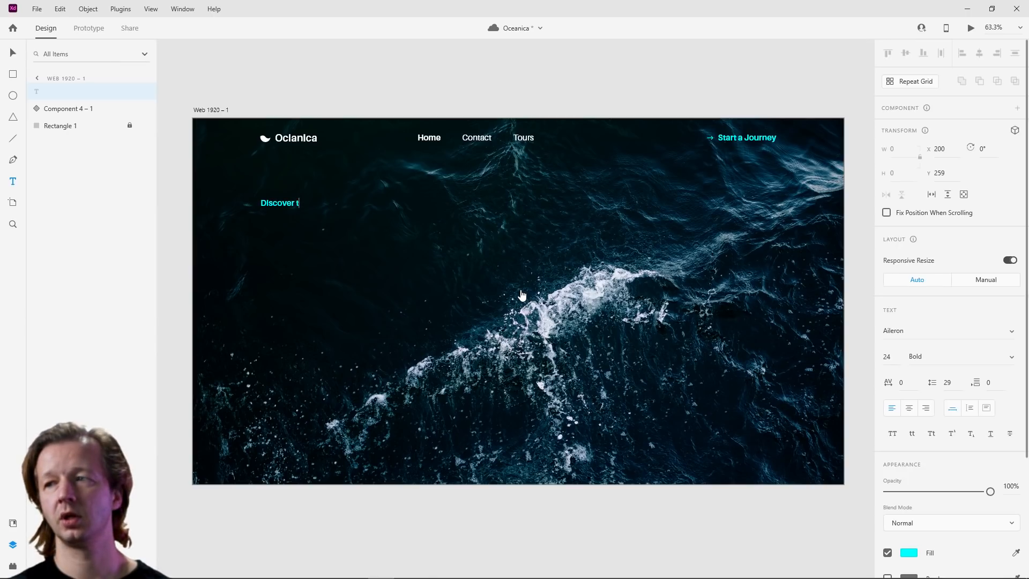
{"action": "type", "text": "he water"}
{"action": "key", "text": "Escape"}
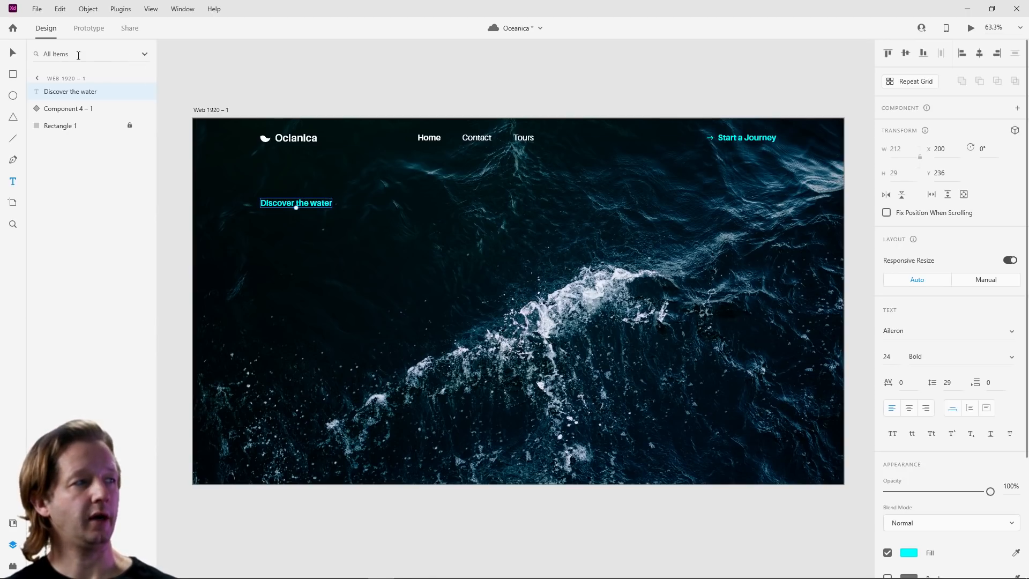
Step: Increase the font size of the "Discover the water" text to 77
{"action": "left_click", "coordinate": [13, 52]}
{"action": "left_click", "coordinate": [366, 91]}
{"action": "left_click", "coordinate": [310, 204]}
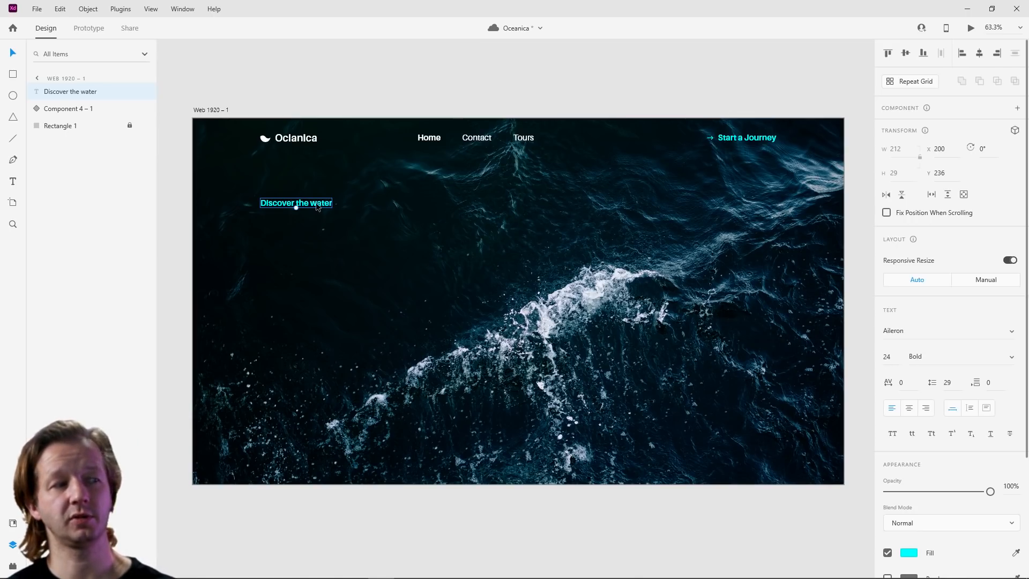
{"action": "left_click", "coordinate": [899, 358]}
{"action": "key", "text": "Up"}
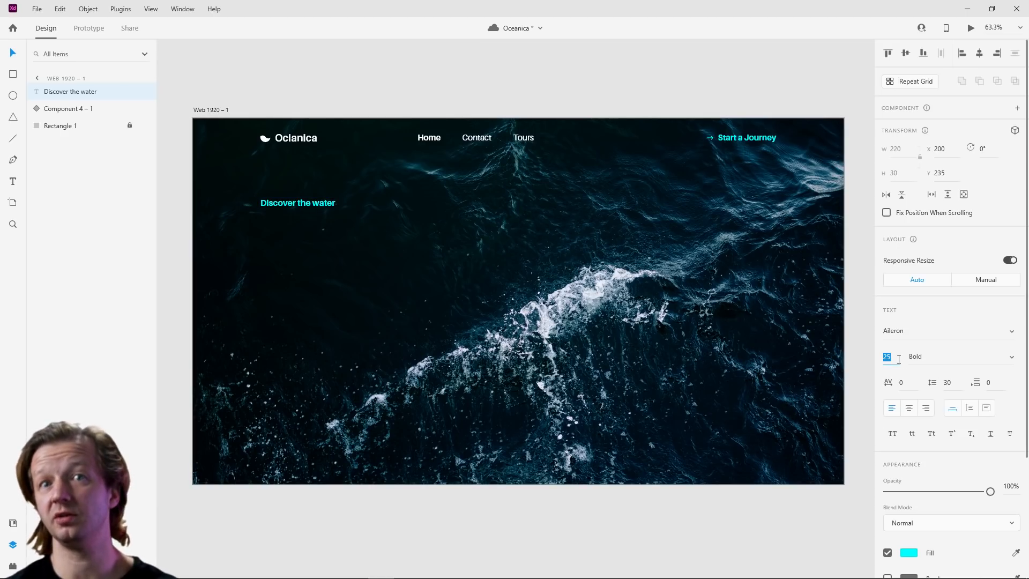
{"action": "key", "text": "Up"}
{"action": "key", "text": "Up"}
{"action": "key", "text": "Up"}
{"action": "key", "text": "Up"}
{"action": "key", "text": "Up"}
{"action": "key", "text": "Up"}
{"action": "key", "text": "Up"}
{"action": "key", "text": "Up"}
{"action": "key", "text": "Up"}
{"action": "key", "text": "Up"}
{"action": "key", "text": "Up"}
{"action": "key", "text": "Up"}
{"action": "key", "text": "Up"}
{"action": "key", "text": "Up"}
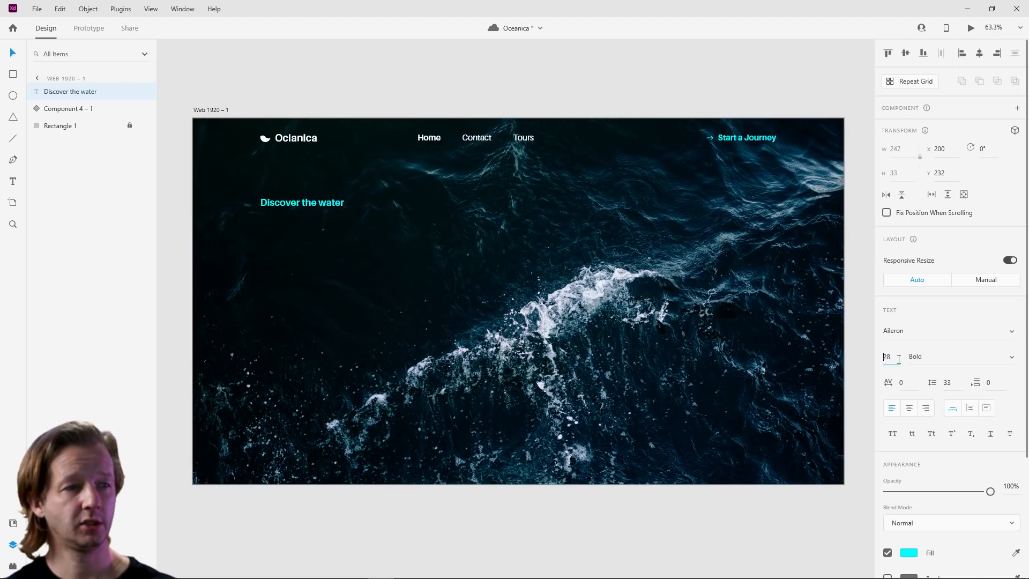
{"action": "key", "text": "Up"}
{"action": "key", "text": "Up"}
{"action": "key", "text": "Up"}
{"action": "key", "text": "Up"}
{"action": "key", "text": "Up"}
{"action": "key", "text": "Up"}
{"action": "key", "text": "Up"}
{"action": "key", "text": "Up"}
{"action": "key", "text": "Up"}
{"action": "key", "text": "Up"}
{"action": "key", "text": "Up"}
{"action": "key", "text": "Up"}
{"action": "key", "text": "Up"}
{"action": "key", "text": "Up"}
{"action": "key", "text": "Up"}
{"action": "key", "text": "Up"}
{"action": "key", "text": "Up"}
{"action": "key", "text": "Up"}
{"action": "key", "text": "Up"}
{"action": "key", "text": "Up"}
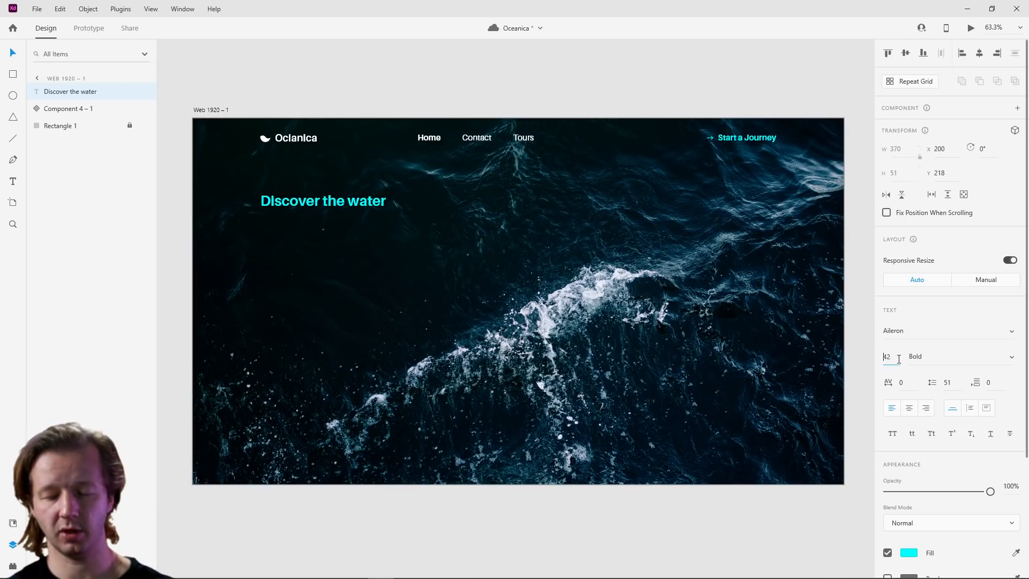
{"action": "key", "text": "Up"}
{"action": "key", "text": "Up"}
{"action": "key", "text": "Up"}
{"action": "key", "text": "Up"}
{"action": "key", "text": "Up"}
{"action": "key", "text": "Up"}
{"action": "key", "text": "Up"}
{"action": "key", "text": "Up"}
{"action": "key", "text": "Up"}
{"action": "key", "text": "Up"}
{"action": "key", "text": "Up"}
{"action": "key", "text": "Up"}
{"action": "key", "text": "Up"}
{"action": "key", "text": "Up"}
{"action": "key", "text": "Up"}
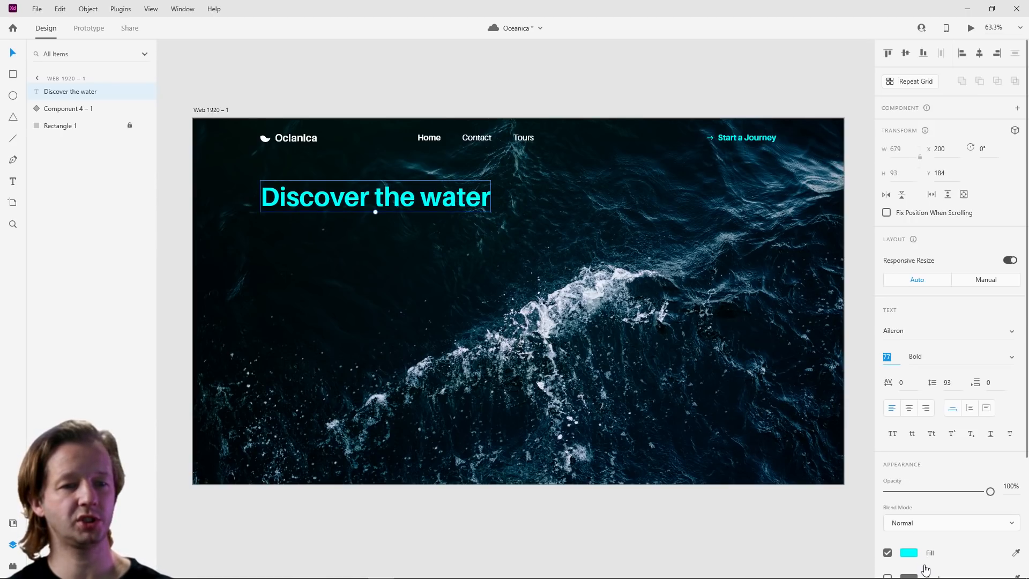
Step: Change the fill colour of the "Discover the water" heading to white
{"action": "left_click", "coordinate": [910, 552]}
{"action": "left_click_drag", "start_coordinate": [822, 464], "coordinate": [10, 50]}
{"action": "left_click", "coordinate": [11, 53]}
{"action": "left_click", "coordinate": [296, 75]}
Step: Move the heading straight down to a Y position of 263, keeping it aligned with the logo
{"action": "left_click", "coordinate": [363, 195]}
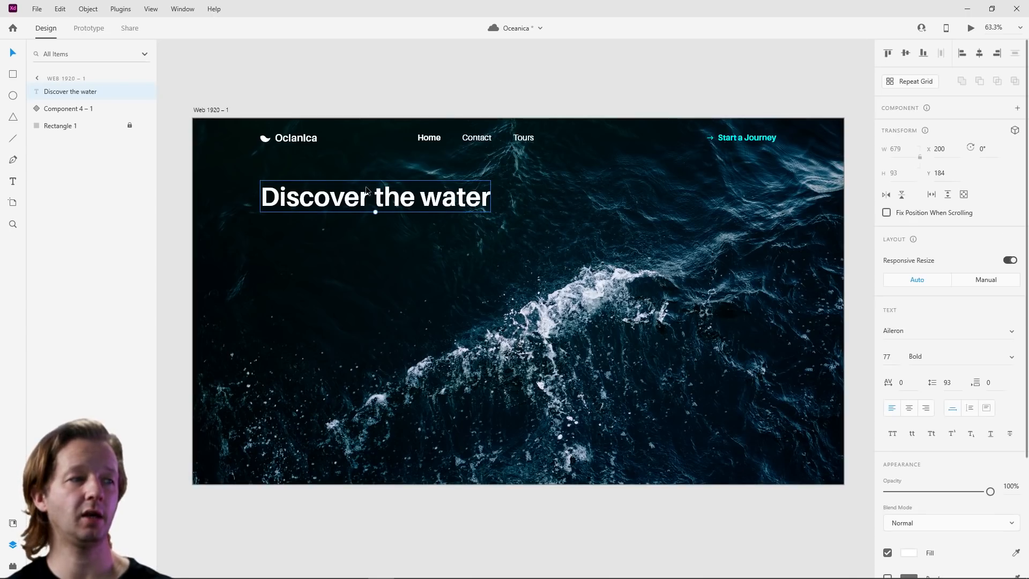
{"action": "left_click_drag", "start_coordinate": [363, 194], "coordinate": [354, 217]}
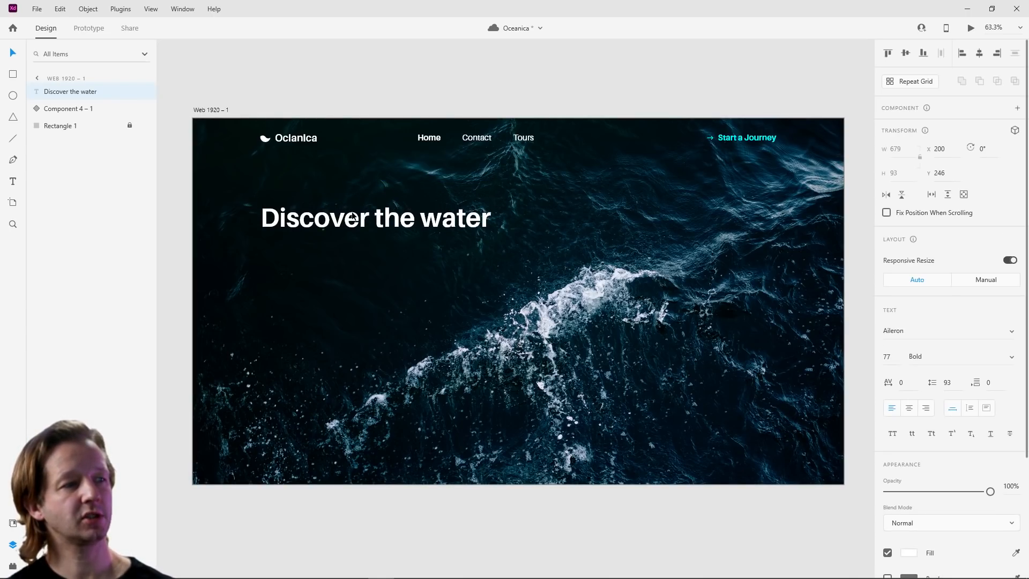
{"action": "left_click", "coordinate": [305, 267]}
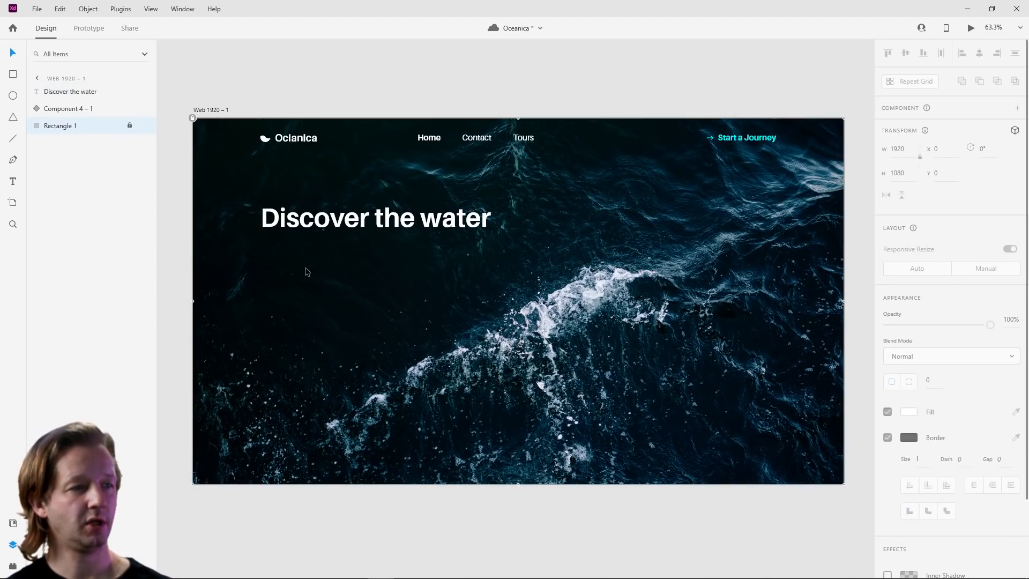
{"action": "left_click", "coordinate": [374, 226]}
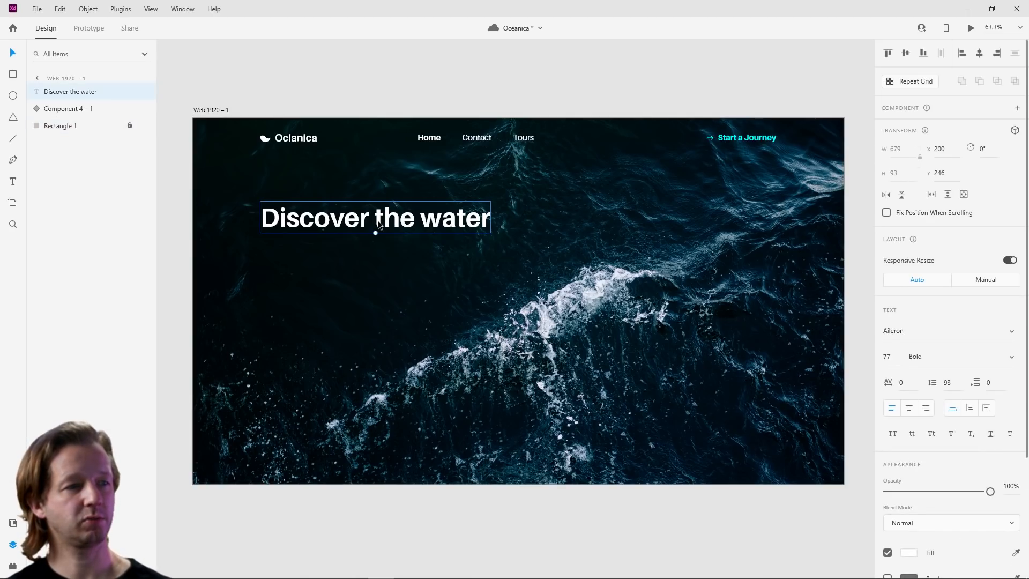
{"action": "left_click_drag", "start_coordinate": [378, 226], "coordinate": [381, 231]}
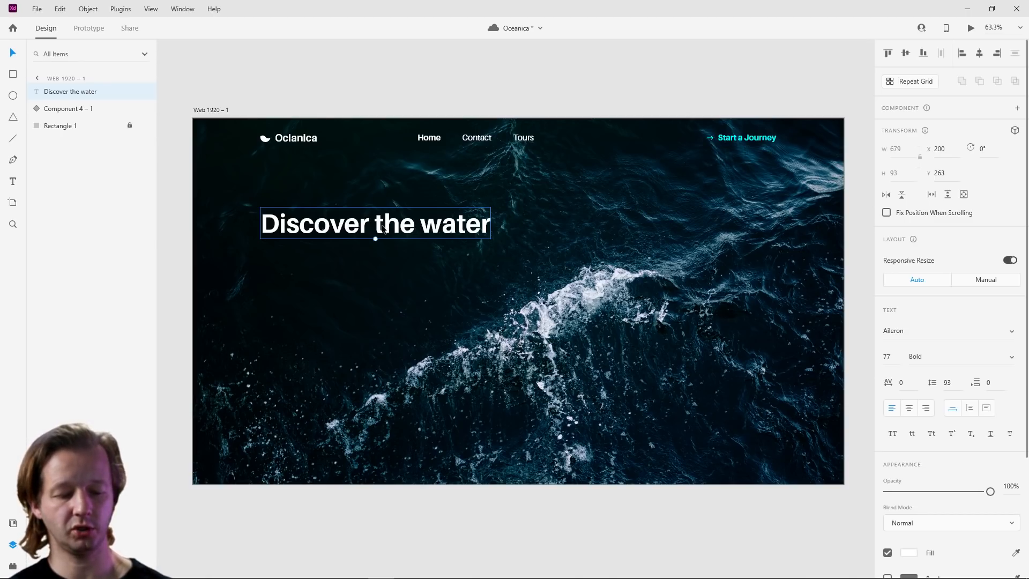
Step: Duplicate the heading and place the copy directly beneath the original at Y 356
{"action": "key", "text": "ctrl+d"}
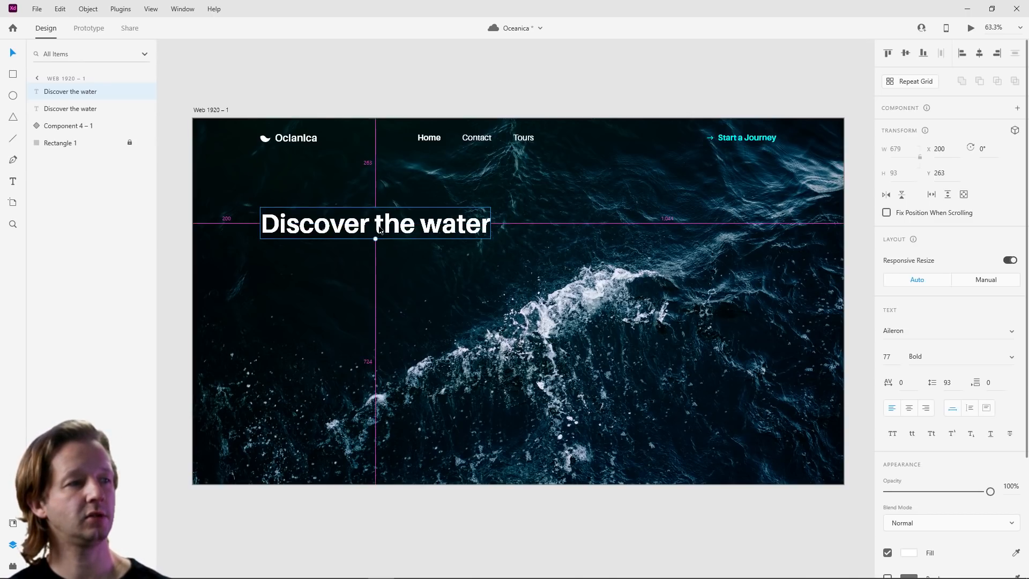
{"action": "left_click_drag", "start_coordinate": [380, 230], "coordinate": [376, 255]}
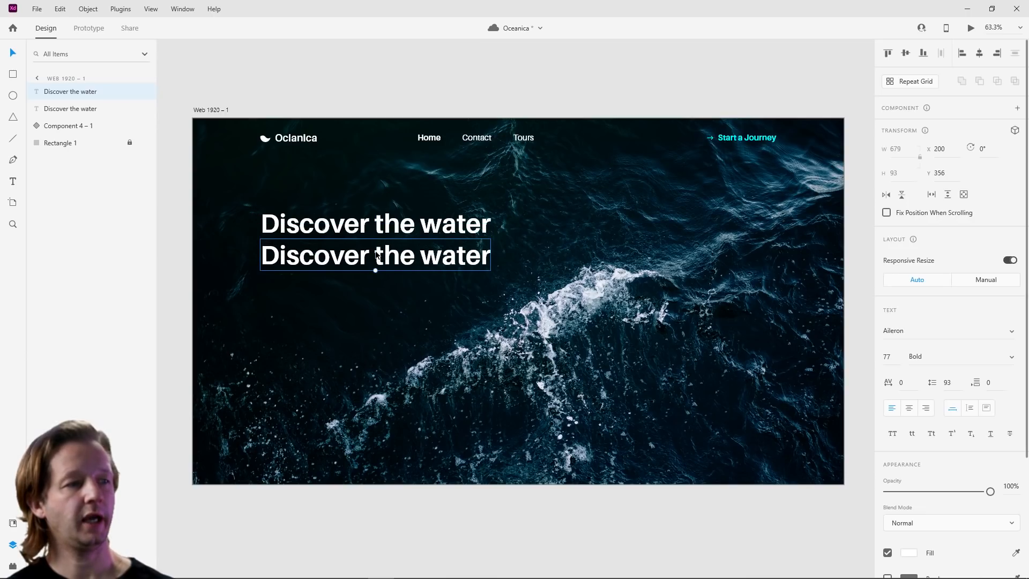
{"action": "left_click", "coordinate": [888, 357]}
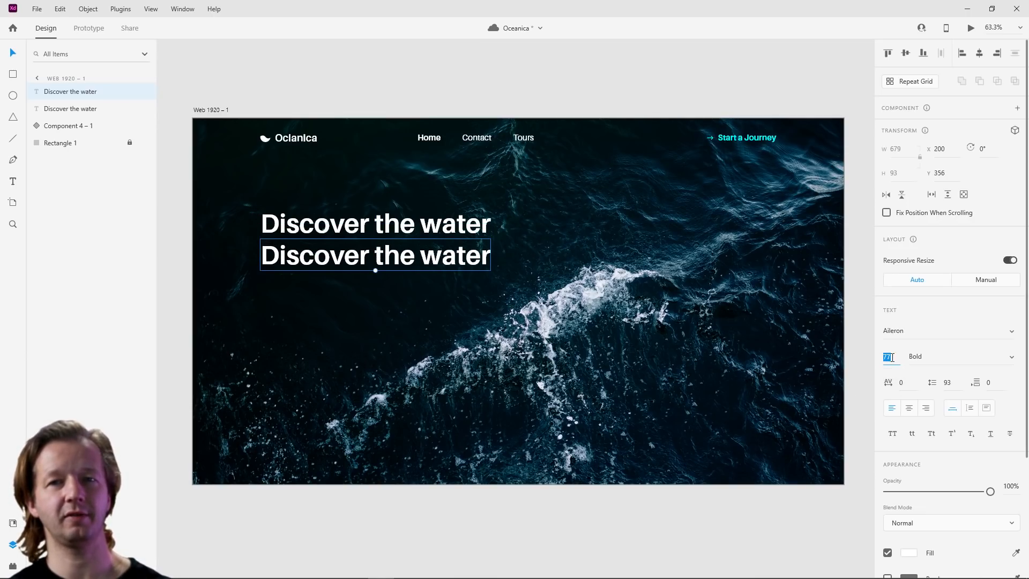
{"action": "double_click", "coordinate": [416, 265]}
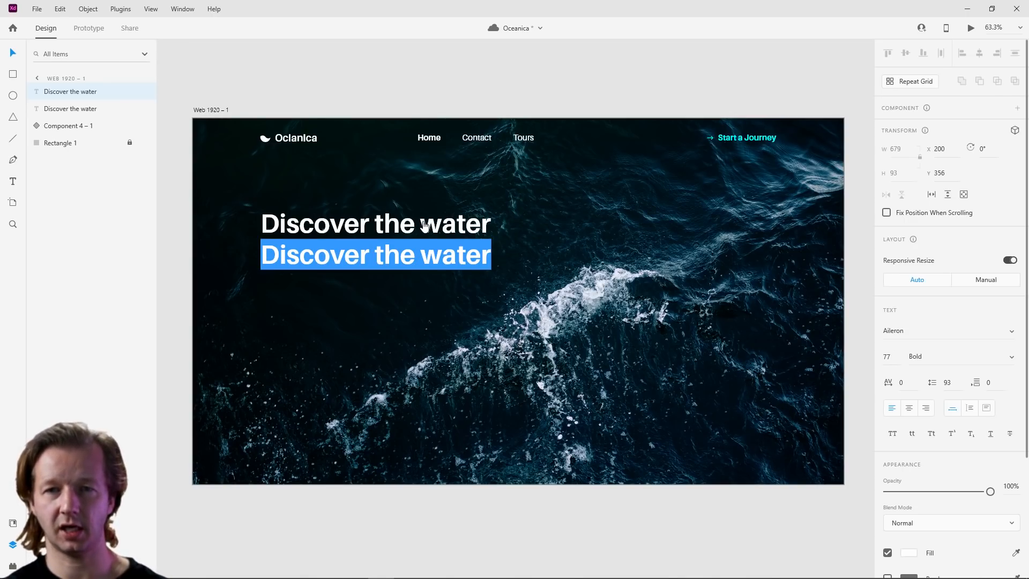
{"action": "key", "text": "Right"}
{"action": "left_click", "coordinate": [896, 354]}
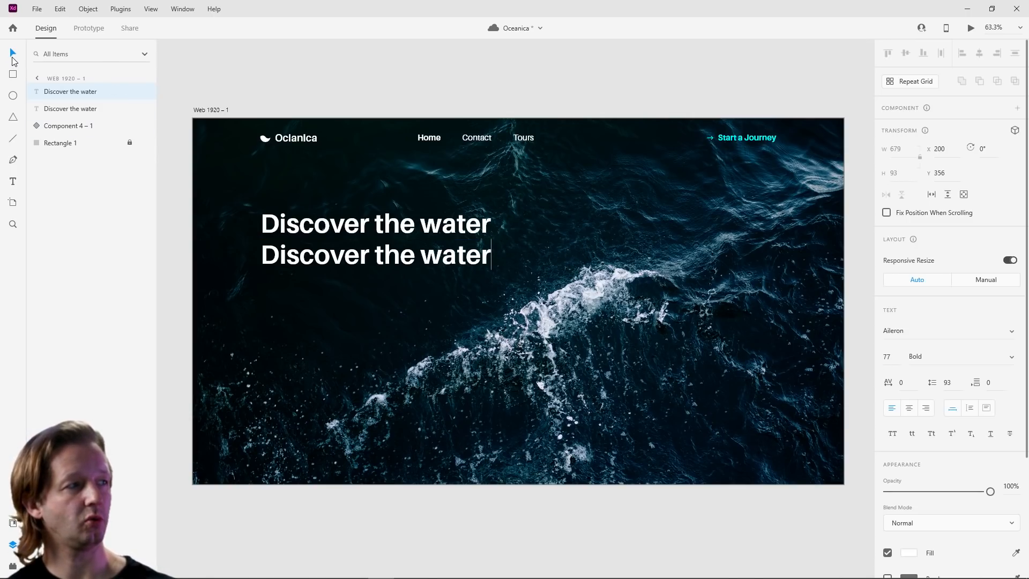
{"action": "left_click", "coordinate": [13, 56]}
{"action": "left_click", "coordinate": [409, 376]}
Step: Reduce the font size of the lower heading copy to 42
{"action": "left_click", "coordinate": [375, 257]}
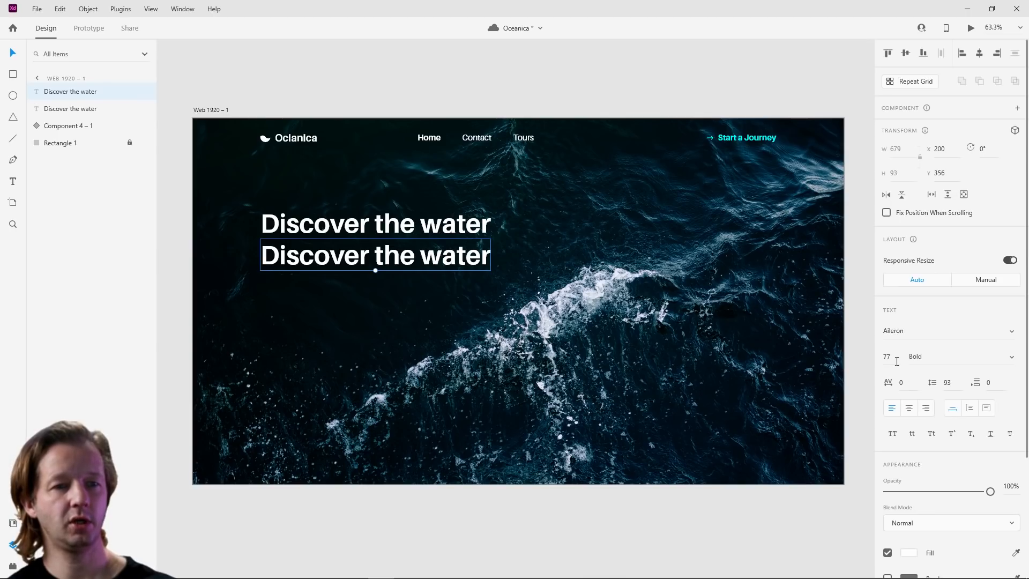
{"action": "left_click", "coordinate": [895, 359]}
{"action": "key", "text": "Down"}
{"action": "key", "text": "Down"}
{"action": "key", "text": "Down"}
{"action": "key", "text": "Down"}
{"action": "key", "text": "Down"}
{"action": "key", "text": "Down"}
{"action": "key", "text": "Down"}
{"action": "key", "text": "Down"}
{"action": "key", "text": "Down"}
{"action": "key", "text": "Down"}
{"action": "key", "text": "Down"}
{"action": "key", "text": "Down"}
{"action": "key", "text": "Down"}
{"action": "key", "text": "Down"}
{"action": "key", "text": "Down"}
{"action": "key", "text": "Down"}
{"action": "key", "text": "Down"}
{"action": "key", "text": "Down"}
{"action": "key", "text": "Down"}
{"action": "key", "text": "Down"}
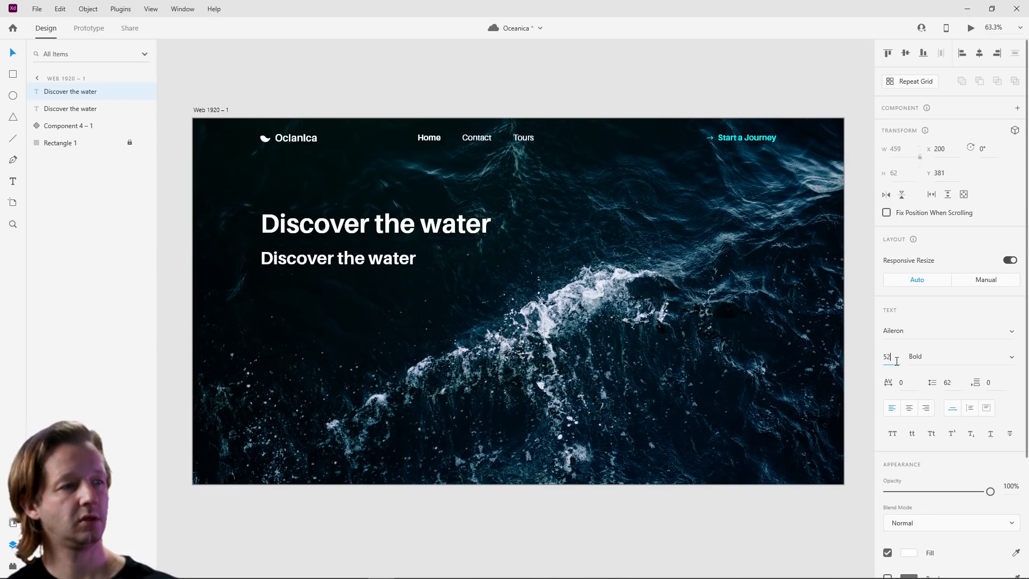
{"action": "key", "text": "Down"}
{"action": "key", "text": "Down"}
{"action": "key", "text": "Down"}
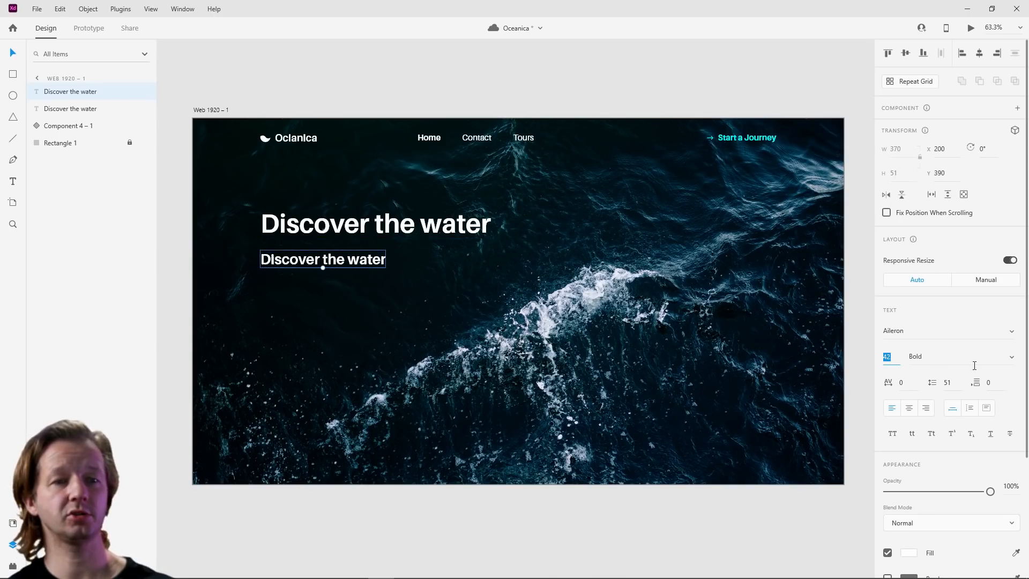
Step: Try the Regular weight on the lower text line and settle on Light
{"action": "left_click", "coordinate": [1012, 358]}
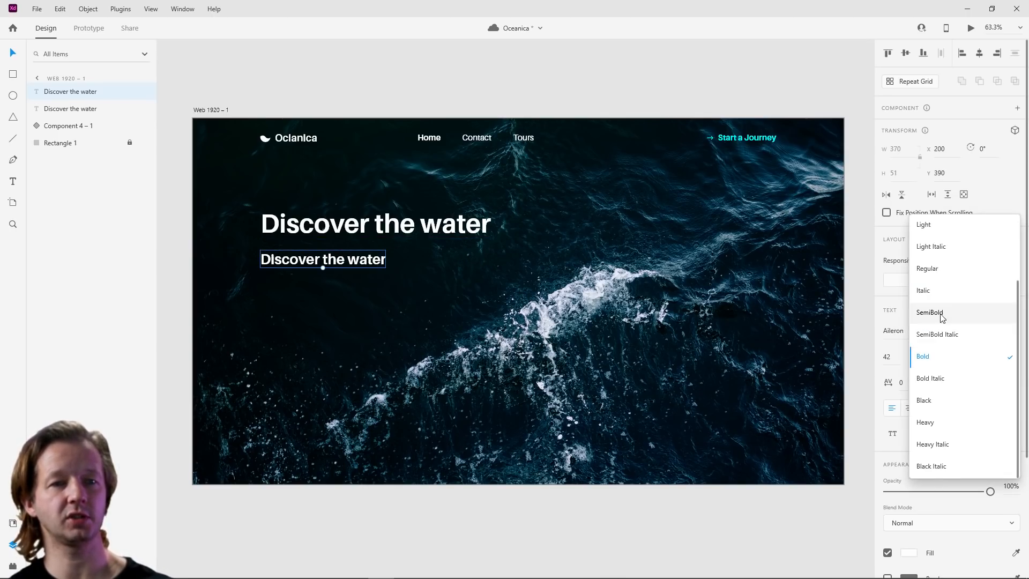
{"action": "left_click", "coordinate": [934, 272]}
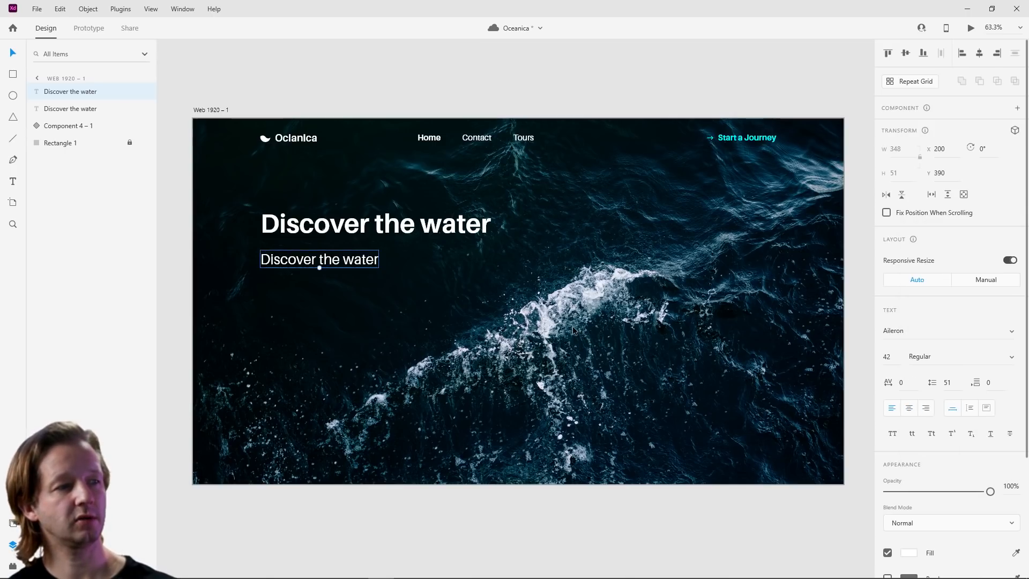
{"action": "left_click", "coordinate": [1012, 357]}
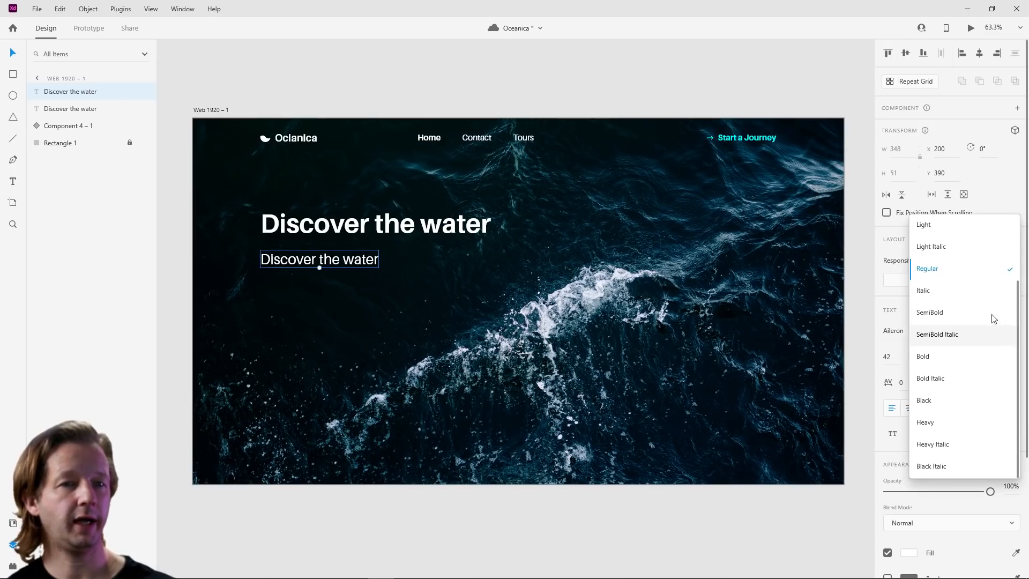
{"action": "left_click", "coordinate": [943, 230]}
{"action": "left_click", "coordinate": [771, 295]}
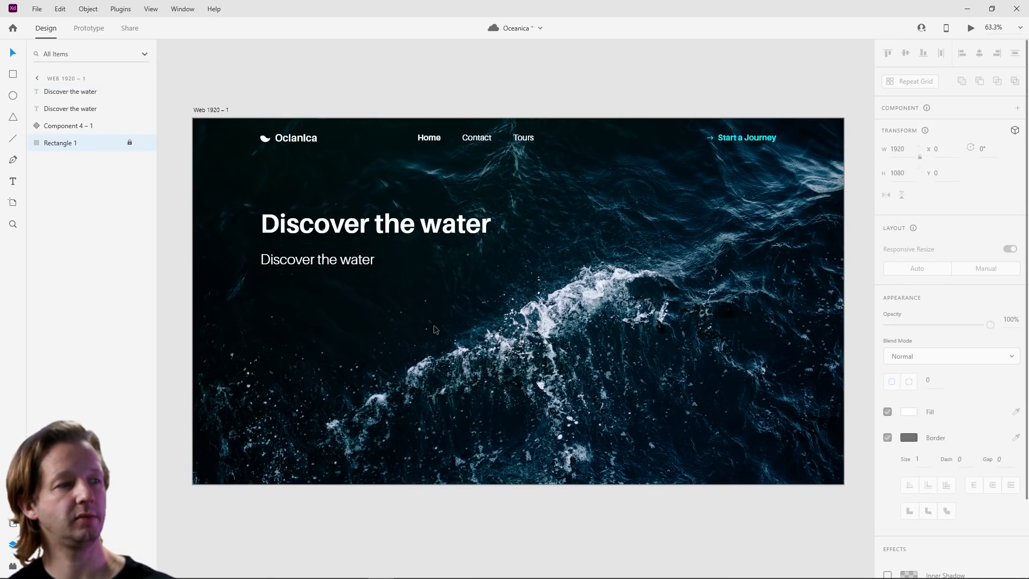
Step: Replace the lower line's text with "From pristine waters, to majestic forests -- we've got it all."
{"action": "left_click", "coordinate": [323, 267]}
{"action": "double_click", "coordinate": [335, 266]}
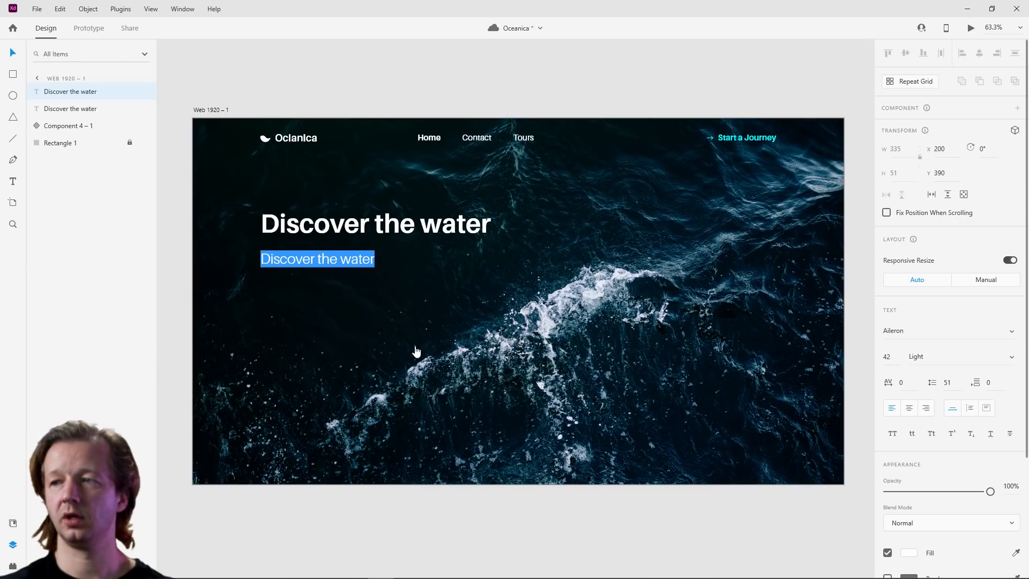
{"action": "type", "text": "From prestine waters"}
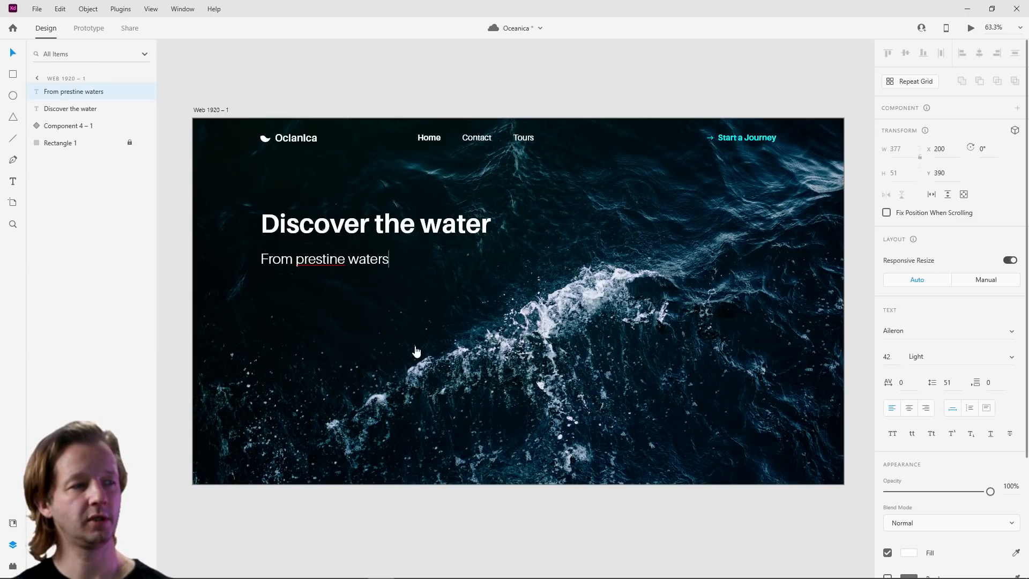
{"action": "key", "text": "BackSpace"}
{"action": "key", "text": "BackSpace"}
{"action": "key", "text": "BackSpace"}
{"action": "key", "text": "BackSpace"}
{"action": "key", "text": "BackSpace"}
{"action": "key", "text": "BackSpace"}
{"action": "key", "text": "BackSpace"}
{"action": "key", "text": "BackSpace"}
{"action": "key", "text": "BackSpace"}
{"action": "key", "text": "BackSpace"}
{"action": "key", "text": "BackSpace"}
{"action": "key", "text": "BackSpace"}
{"action": "key", "text": "BackSpace"}
{"action": "type", "text": "istine waters,"}
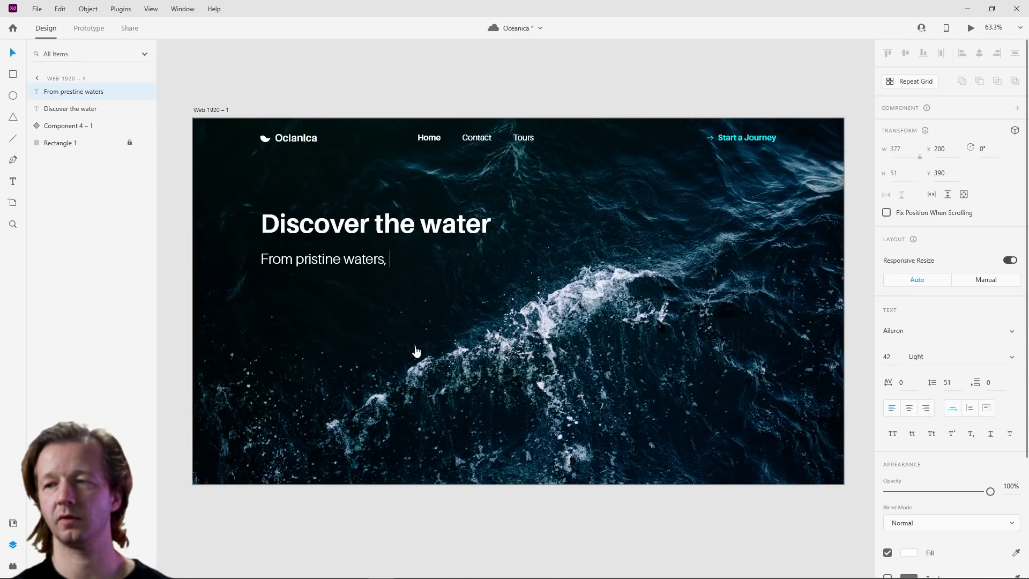
{"action": "type", "text": " to majestic "}
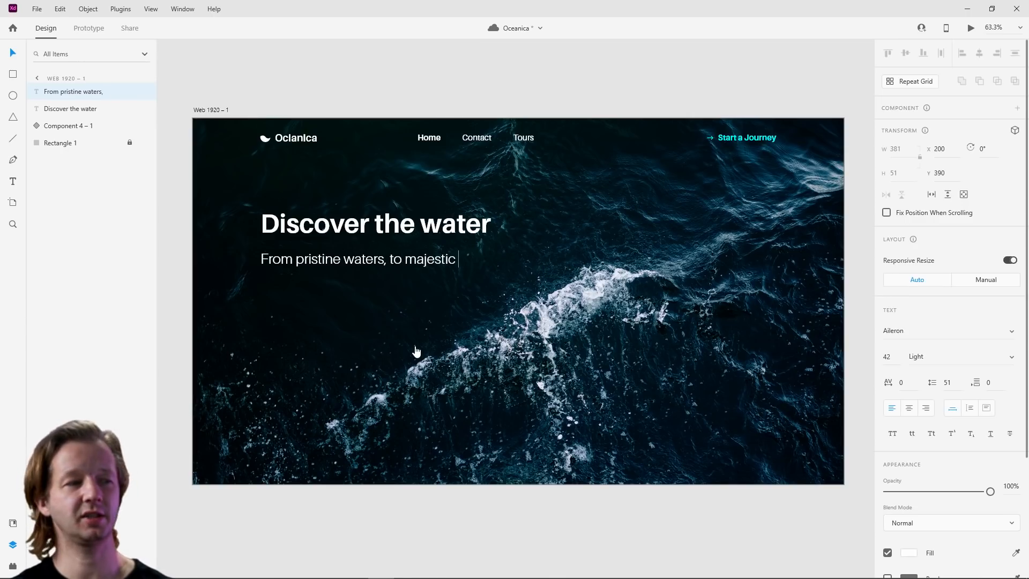
{"action": "type", "text": "forests -- "}
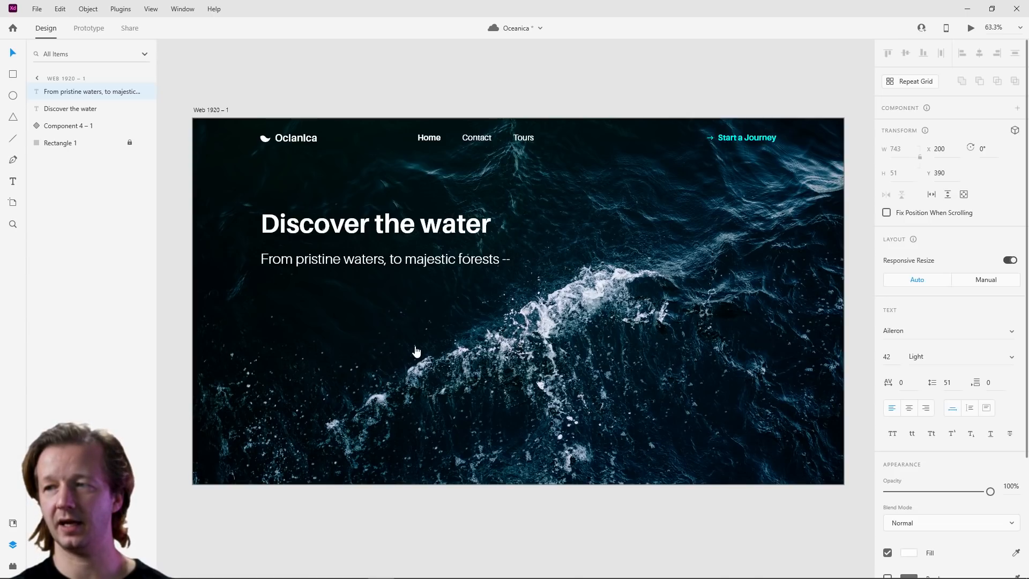
{"action": "type", "text": "we've got"}
{"action": "key", "text": "BackSpace"}
{"action": "key", "text": "BackSpace"}
{"action": "key", "text": "BackSpace"}
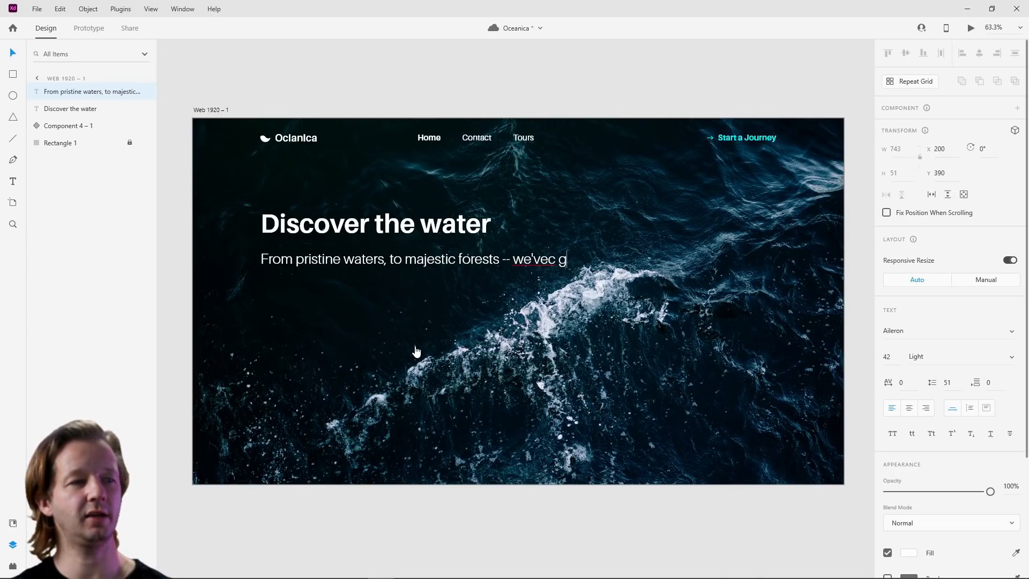
{"action": "type", "text": "got it all."}
{"action": "key", "text": "Escape"}
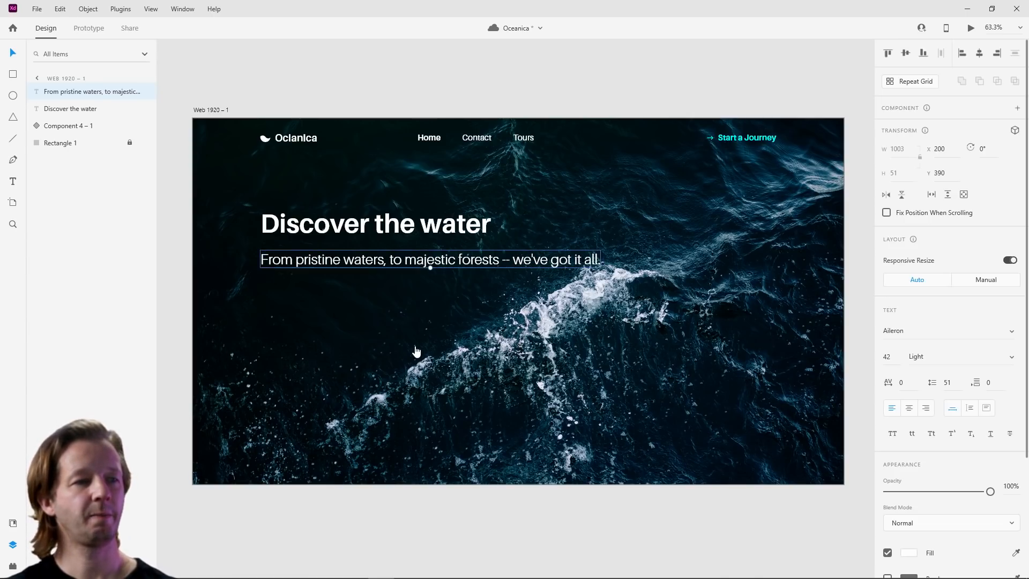
Step: Switch the subheading to a fixed-size text box and resize it to about 604 by 118, wrapping the text onto two lines
{"action": "left_click", "coordinate": [588, 290]}
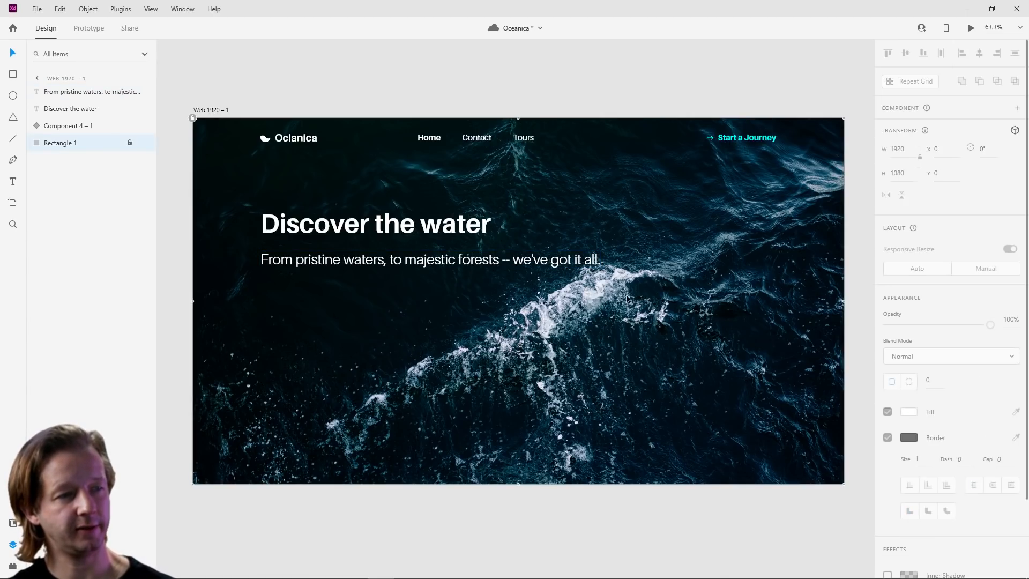
{"action": "left_click", "coordinate": [590, 256]}
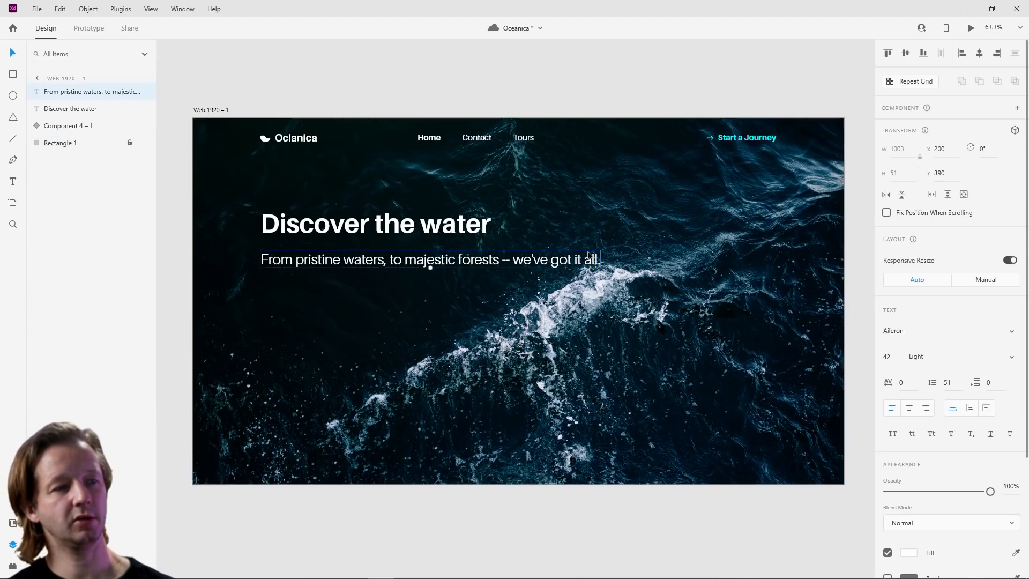
{"action": "left_click", "coordinate": [987, 408]}
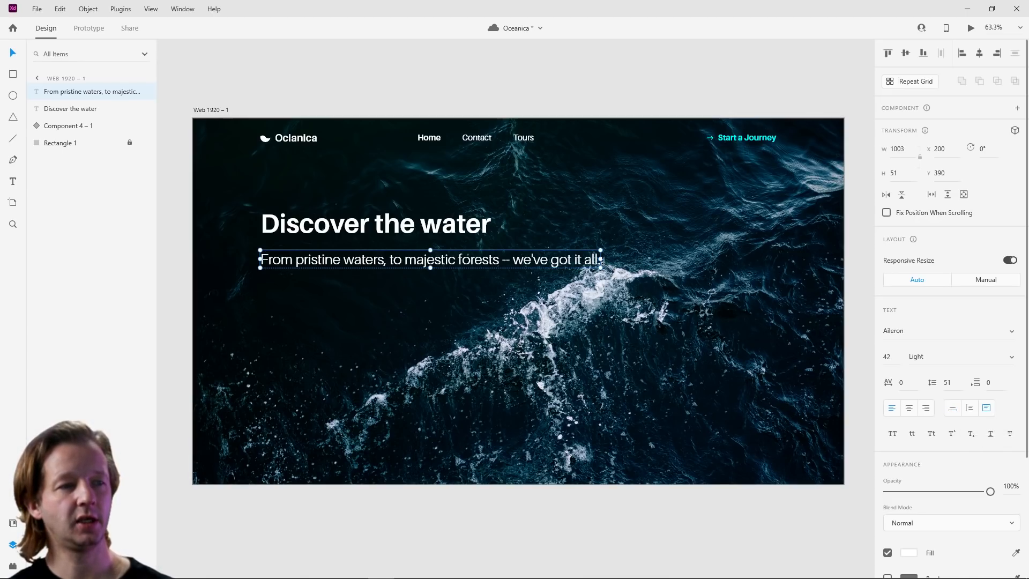
{"action": "left_click_drag", "start_coordinate": [601, 259], "coordinate": [466, 260]}
{"action": "left_click_drag", "start_coordinate": [365, 268], "coordinate": [368, 297]}
{"action": "left_click", "coordinate": [467, 352]}
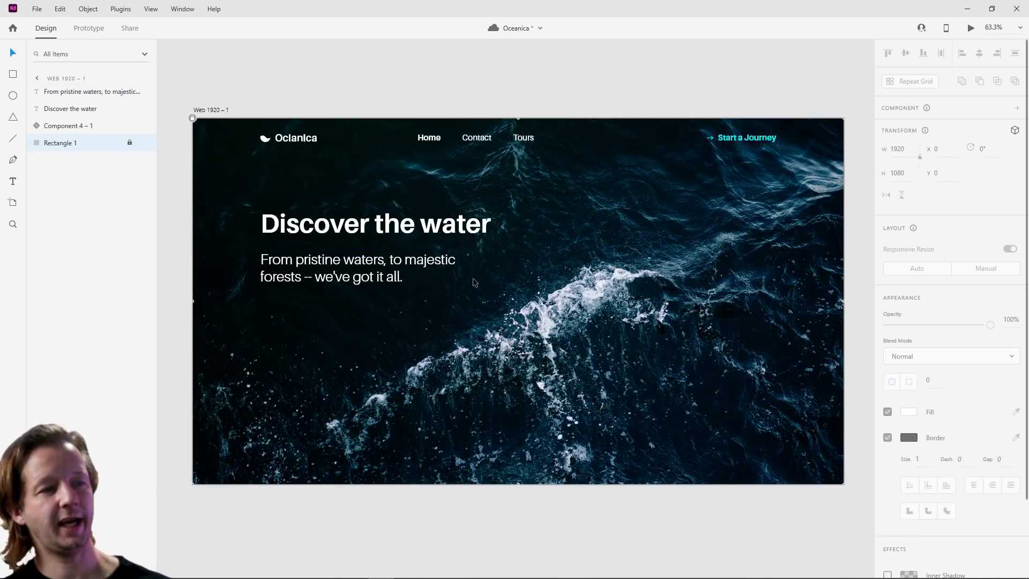
Step: Reduce the font size of the subheading to 38
{"action": "left_click", "coordinate": [403, 261]}
{"action": "left_click", "coordinate": [891, 357]}
{"action": "key", "text": "Down"}
{"action": "key", "text": "Down"}
{"action": "key", "text": "Down"}
{"action": "key", "text": "Down"}
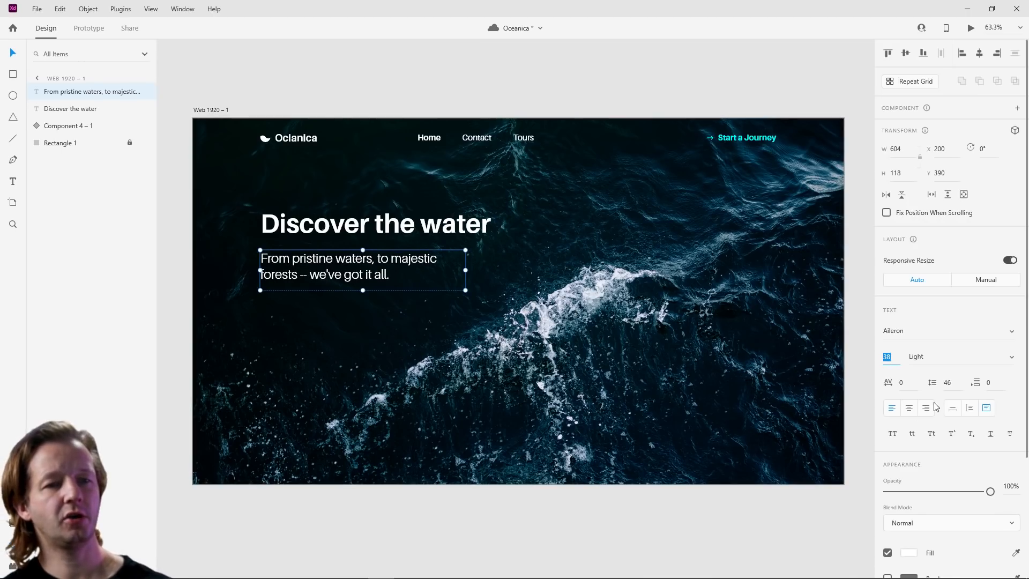
{"action": "left_click", "coordinate": [907, 380]}
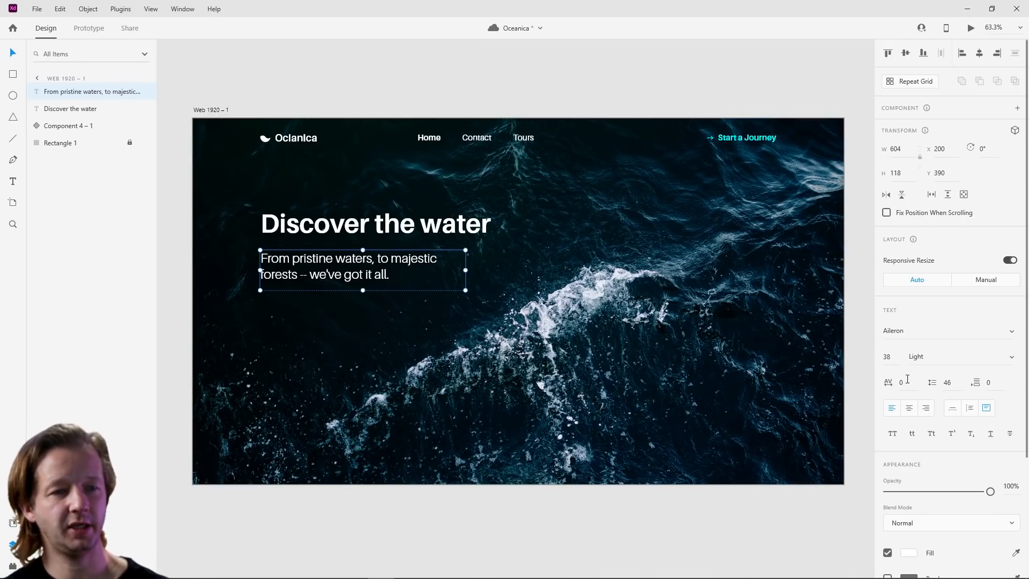
Step: Try a line spacing of 66 on the subheading and settle on 51
{"action": "left_click", "coordinate": [948, 382]}
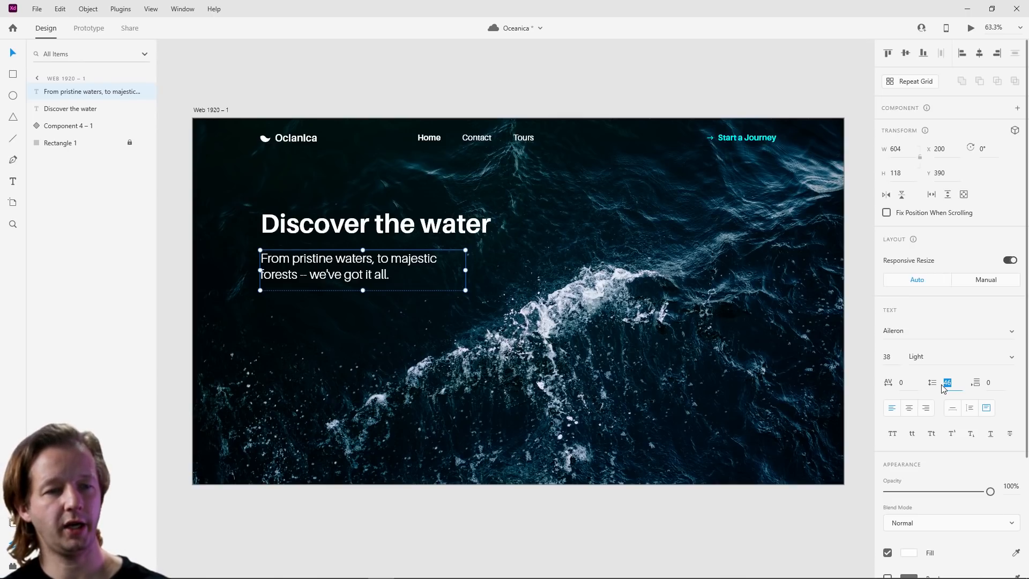
{"action": "key", "text": "Up"}
{"action": "key", "text": "Up"}
{"action": "key", "text": "Up"}
{"action": "key", "text": "Up"}
{"action": "key", "text": "Up"}
{"action": "key", "text": "Up"}
{"action": "key", "text": "Up"}
{"action": "key", "text": "Up"}
{"action": "key", "text": "Up"}
{"action": "key", "text": "Up"}
{"action": "key", "text": "Up"}
{"action": "key", "text": "Up"}
{"action": "key", "text": "Up"}
{"action": "key", "text": "Up"}
{"action": "key", "text": "Up"}
{"action": "key", "text": "Up"}
{"action": "key", "text": "Up"}
{"action": "key", "text": "Up"}
{"action": "key", "text": "Up"}
{"action": "key", "text": "Up"}
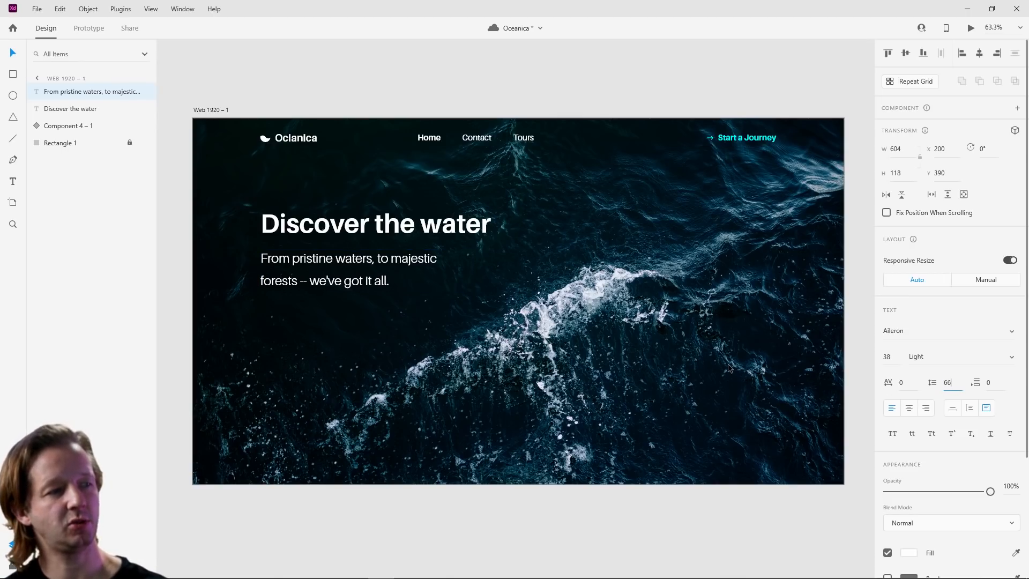
{"action": "key", "text": "Down"}
{"action": "key", "text": "Down"}
{"action": "key", "text": "Down"}
{"action": "key", "text": "Down"}
{"action": "key", "text": "Down"}
{"action": "key", "text": "Down"}
{"action": "key", "text": "Down"}
{"action": "key", "text": "Down"}
{"action": "key", "text": "Down"}
{"action": "key", "text": "Down"}
{"action": "key", "text": "Down"}
{"action": "key", "text": "Down"}
{"action": "key", "text": "Down"}
{"action": "key", "text": "Down"}
{"action": "key", "text": "Down"}
{"action": "key", "text": "Return"}
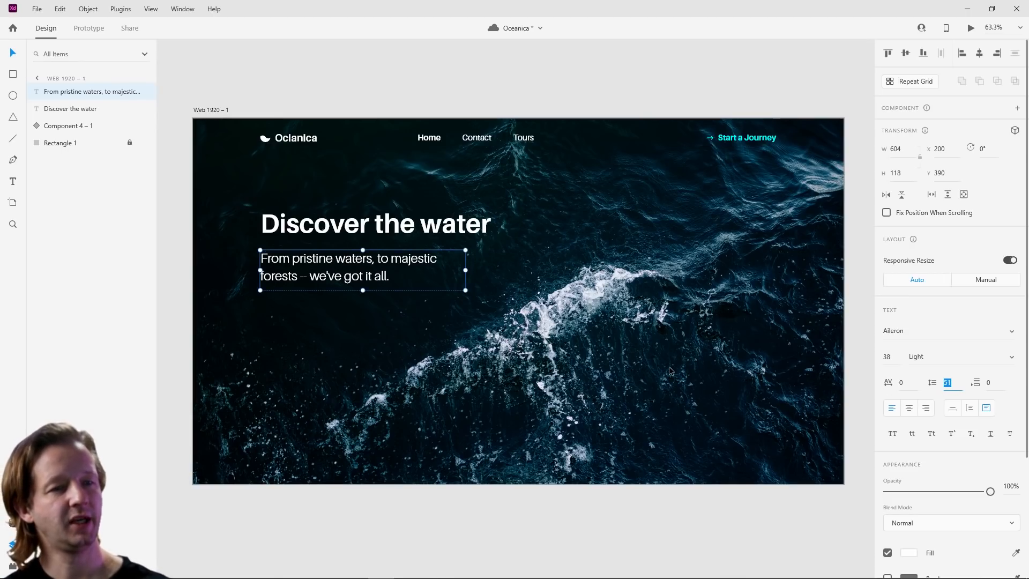
{"action": "left_click", "coordinate": [452, 366]}
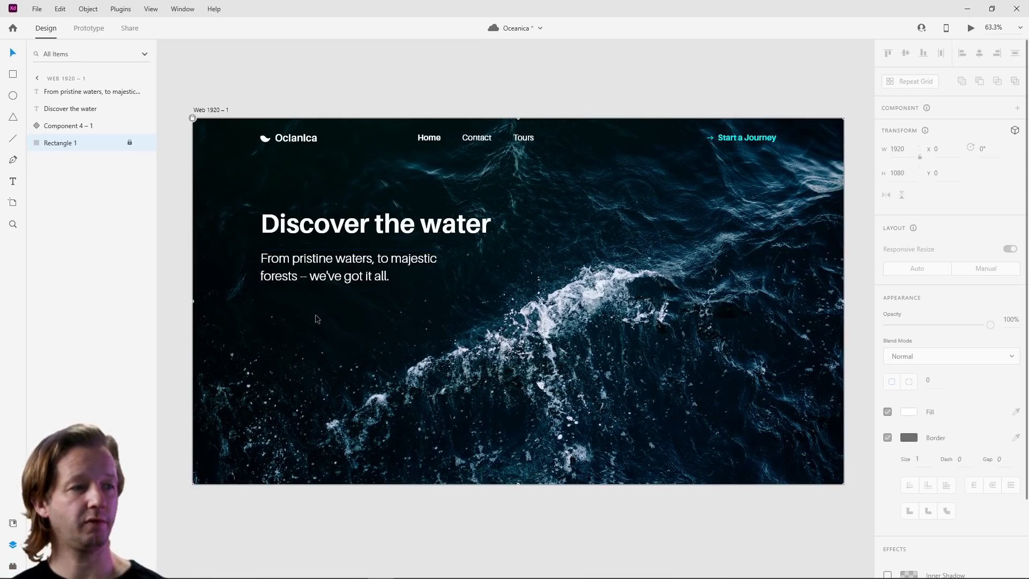
{"action": "left_click", "coordinate": [180, 111]}
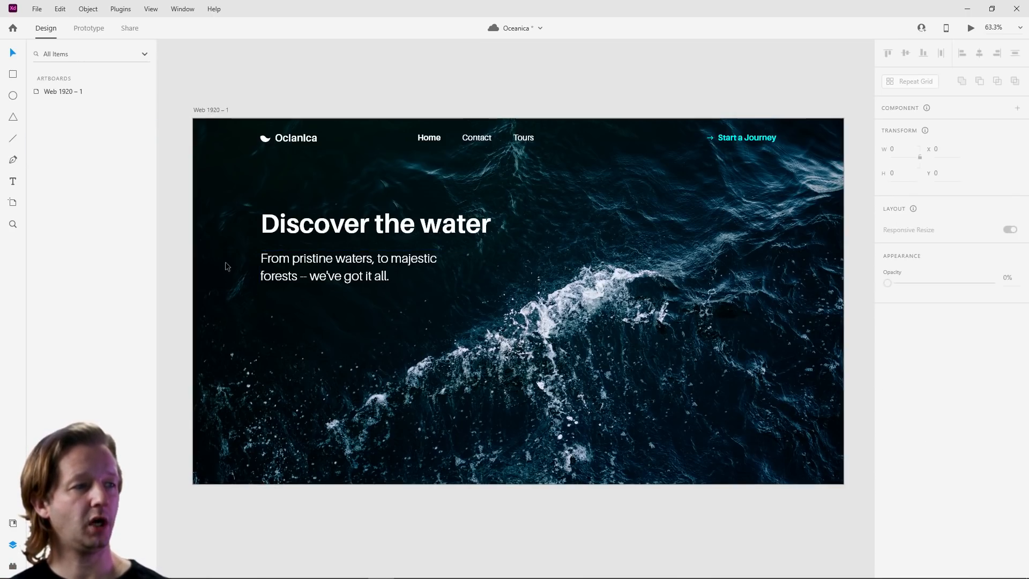
Step: Try a white vertical line about 325 tall beneath the subheading, and delete it
{"action": "left_click_drag", "start_coordinate": [282, 310], "coordinate": [351, 269]}
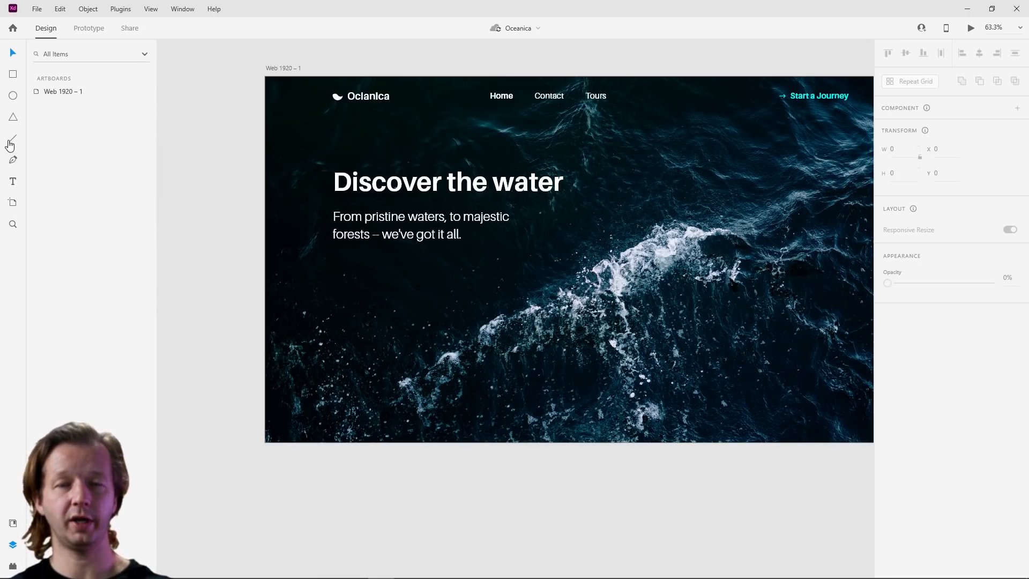
{"action": "left_click", "coordinate": [10, 142]}
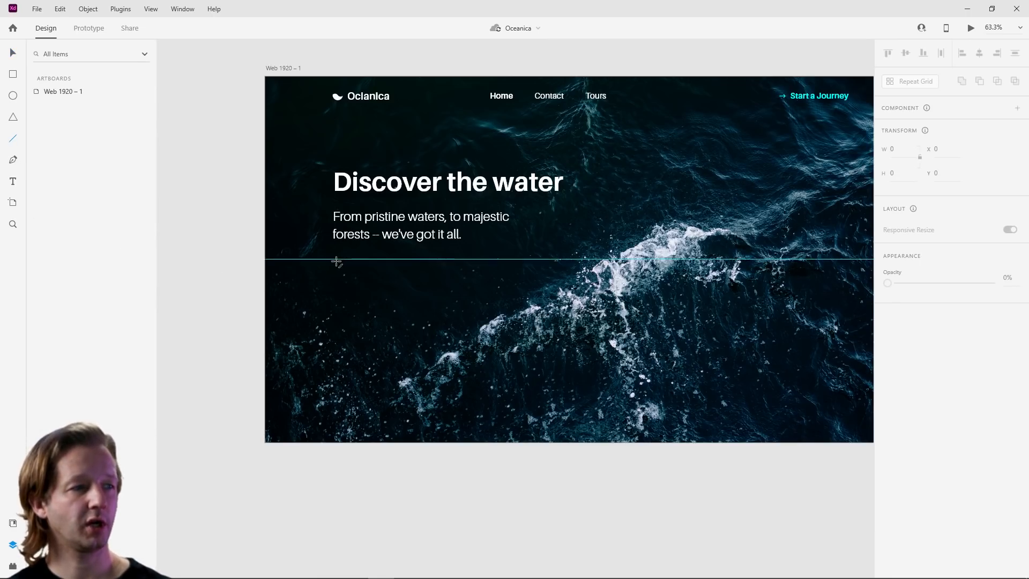
{"action": "left_click_drag", "start_coordinate": [333, 259], "coordinate": [339, 370]}
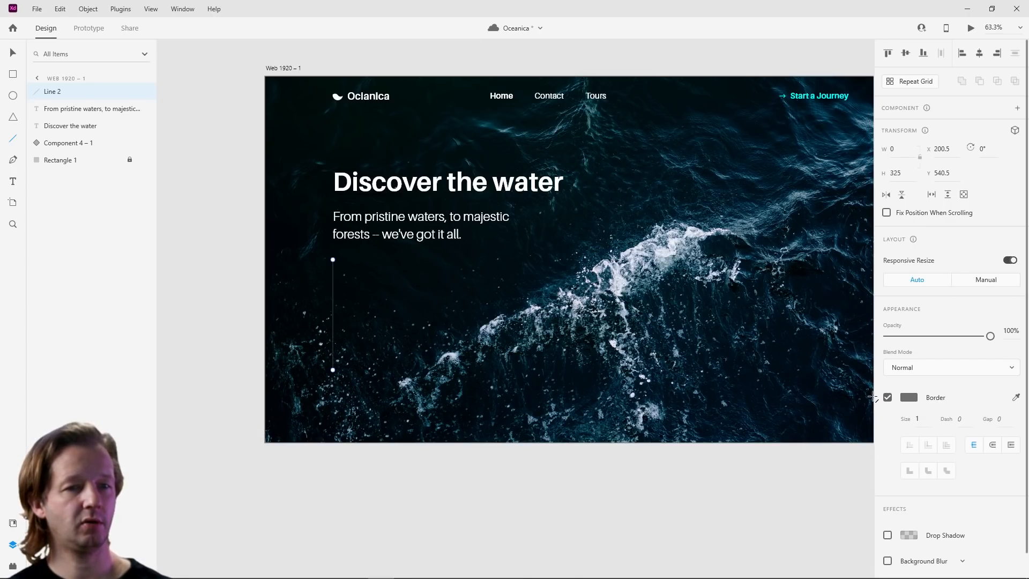
{"action": "left_click", "coordinate": [909, 397]}
{"action": "left_click_drag", "start_coordinate": [808, 383], "coordinate": [704, 322]}
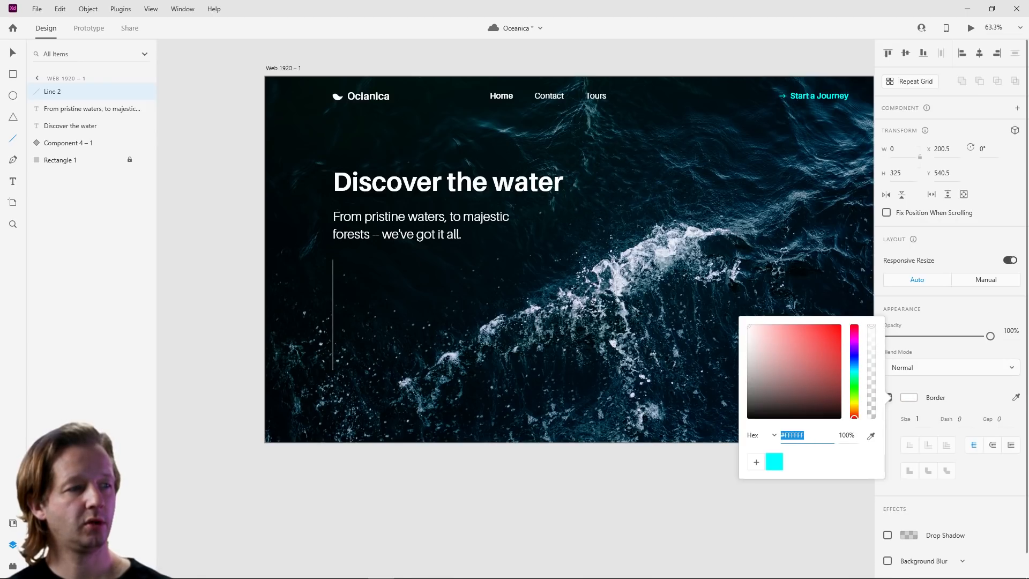
{"action": "left_click", "coordinate": [12, 53]}
{"action": "scroll", "coordinate": [359, 363], "scroll_direction": "up", "scroll_amount": 4}
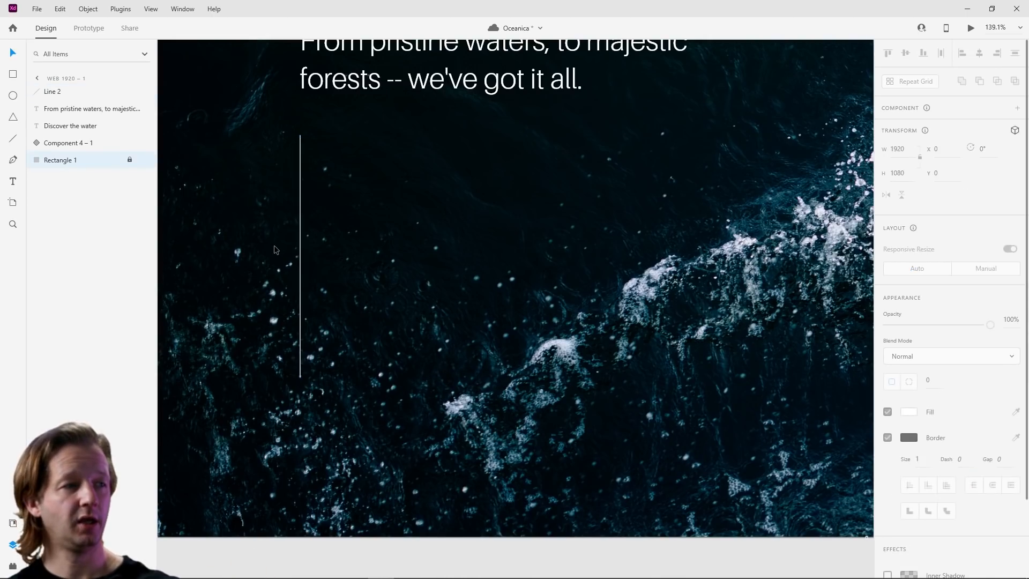
{"action": "key", "text": "Delete"}
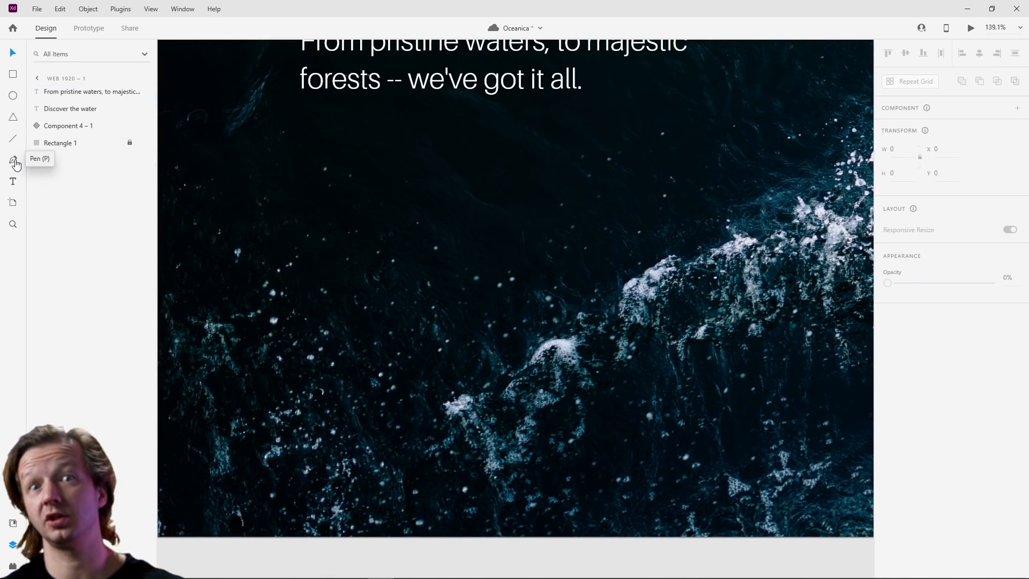
Step: Draw an L-shaped Pen path below the subheading from X 200, running about 379 down and about 207 to the right
{"action": "left_click", "coordinate": [15, 162]}
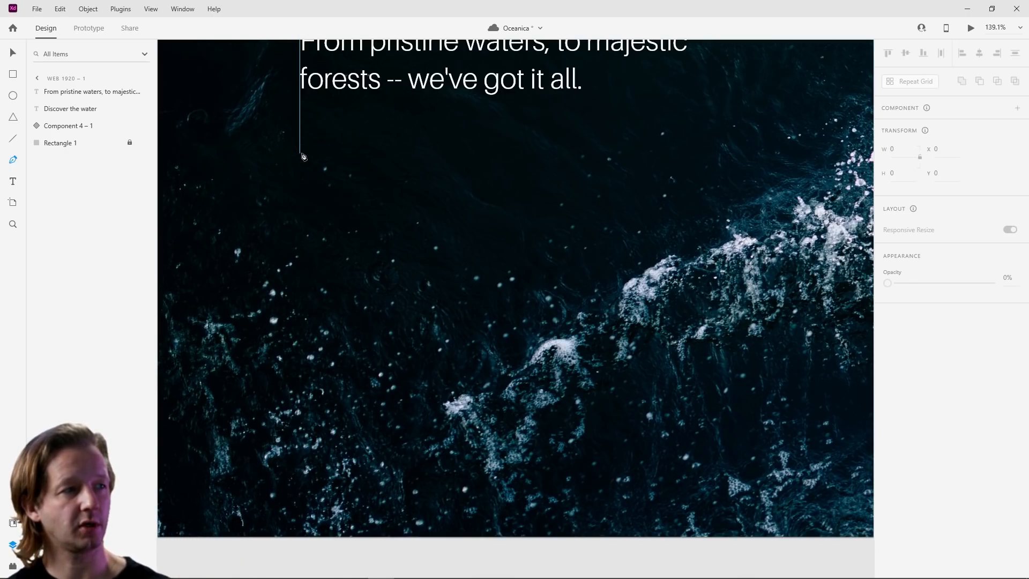
{"action": "left_click", "coordinate": [300, 121]}
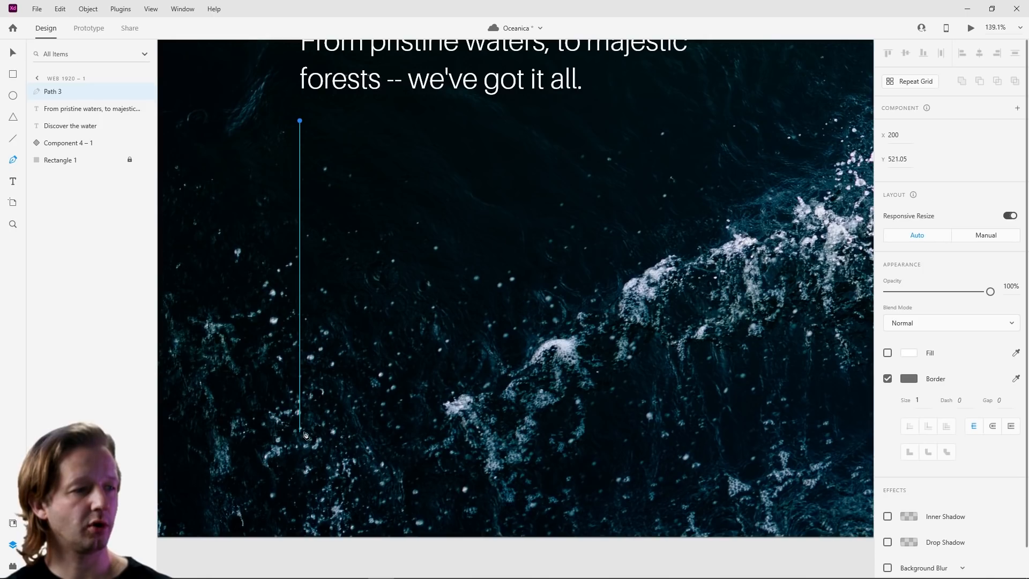
{"action": "left_click", "coordinate": [301, 404]}
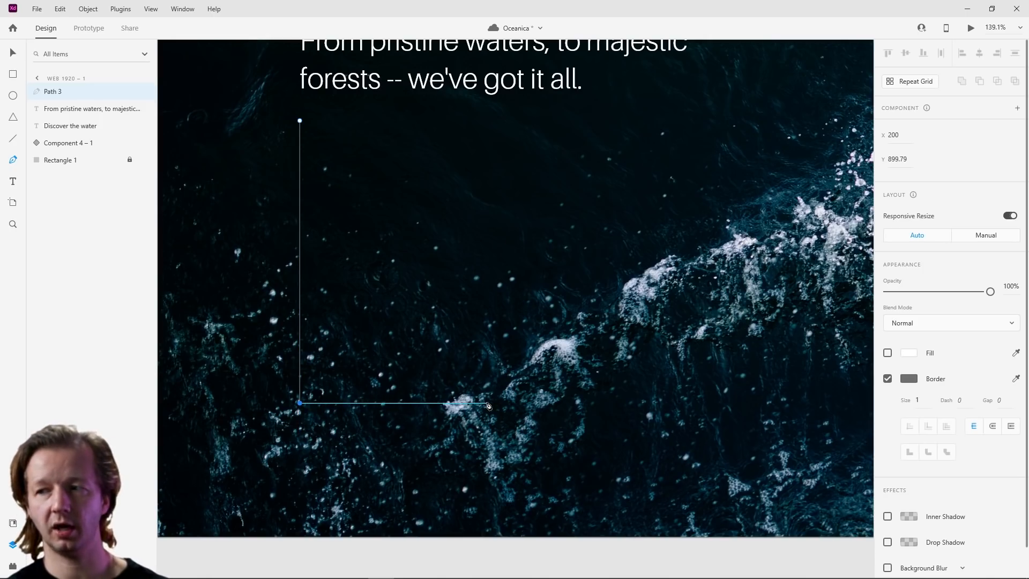
{"action": "left_click", "coordinate": [454, 403]}
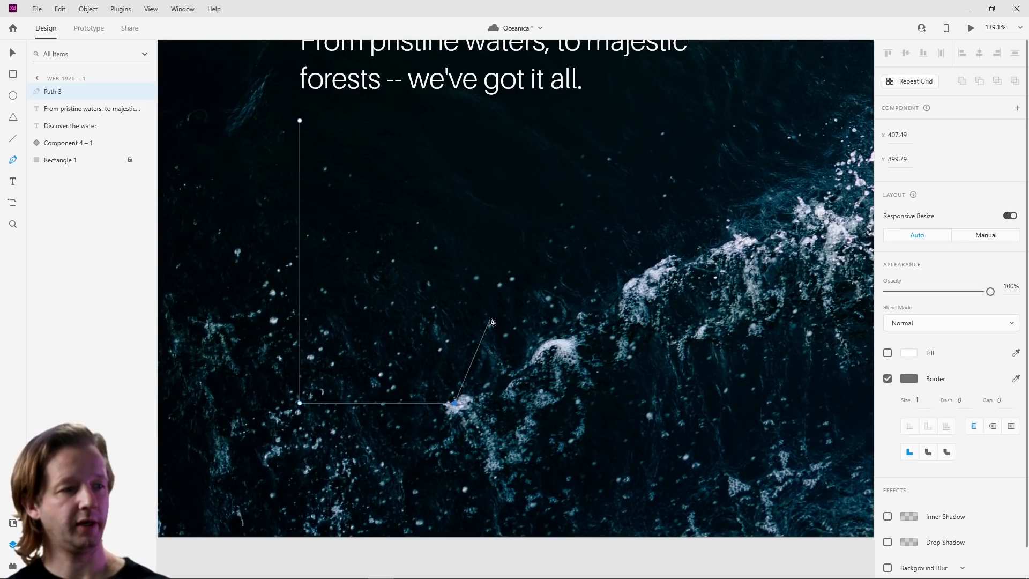
{"action": "key", "text": "Escape"}
{"action": "key", "text": "Escape"}
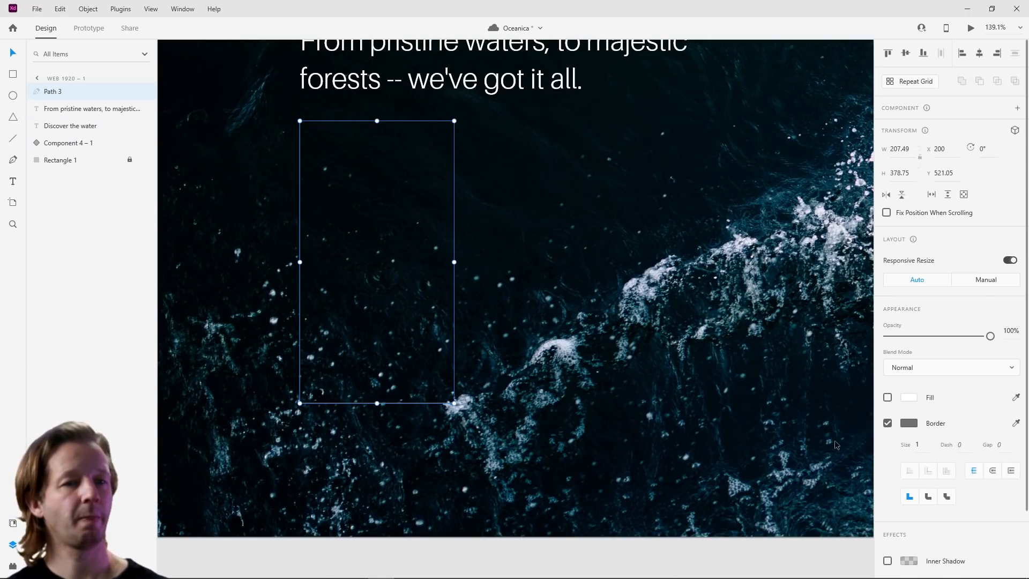
Step: Set the border color of the L-shaped path to white, #FFFFFF
{"action": "left_click", "coordinate": [909, 423]}
{"action": "left_click", "coordinate": [781, 383]}
{"action": "left_click_drag", "start_coordinate": [780, 384], "coordinate": [662, 287]}
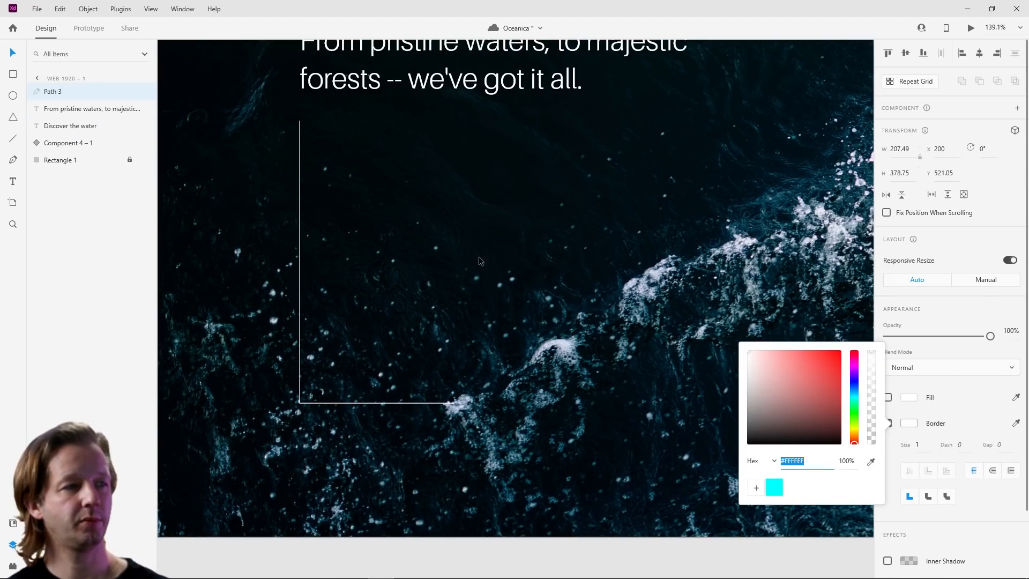
{"action": "left_click", "coordinate": [15, 53]}
{"action": "left_click", "coordinate": [231, 140]}
{"action": "scroll", "coordinate": [237, 149], "scroll_direction": "down", "scroll_amount": 5}
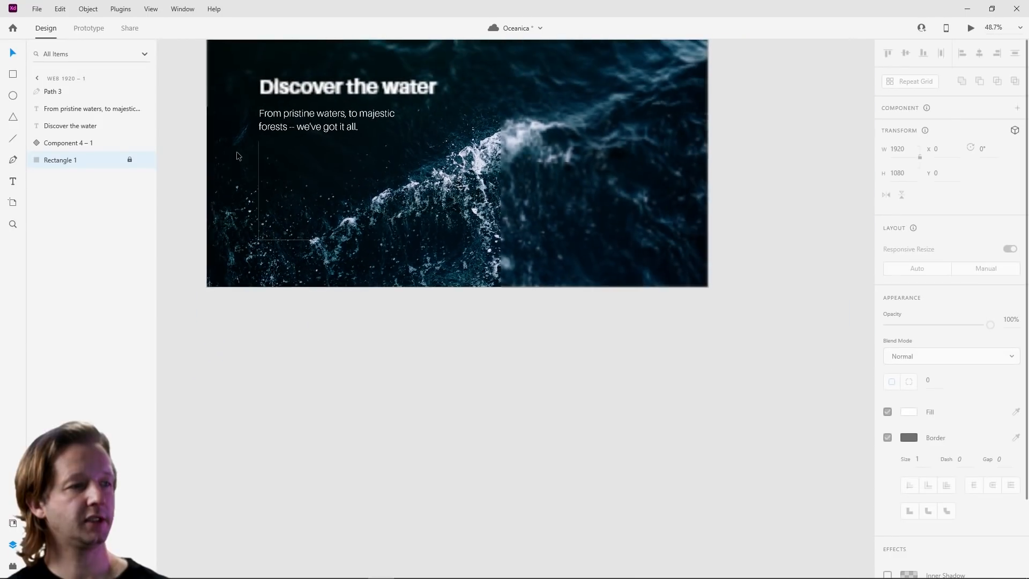
{"action": "left_click_drag", "start_coordinate": [228, 121], "coordinate": [366, 234]}
{"action": "scroll", "coordinate": [366, 234], "scroll_direction": "up", "scroll_amount": 1}
{"action": "scroll", "coordinate": [365, 233], "scroll_direction": "up", "scroll_amount": 2}
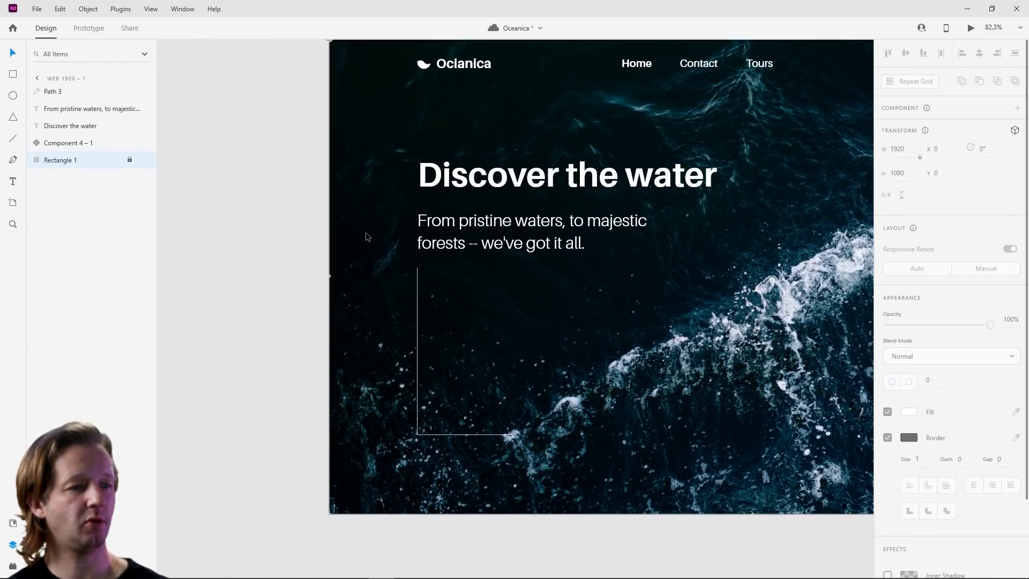
{"action": "left_click_drag", "start_coordinate": [383, 322], "coordinate": [290, 242]}
{"action": "scroll", "coordinate": [409, 369], "scroll_direction": "up", "scroll_amount": 1}
{"action": "scroll", "coordinate": [409, 369], "scroll_direction": "up", "scroll_amount": 10}
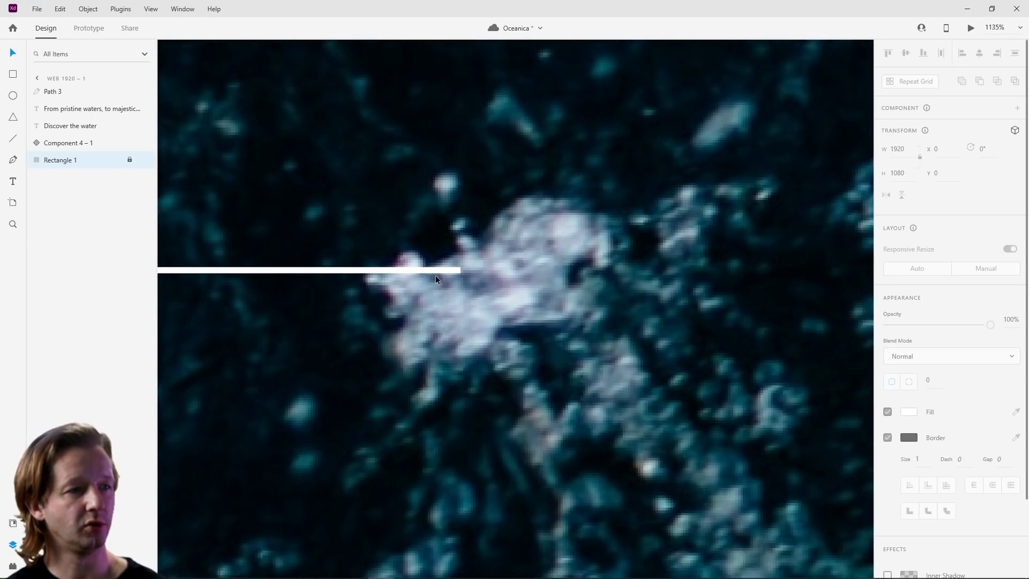
{"action": "left_click", "coordinate": [14, 160]}
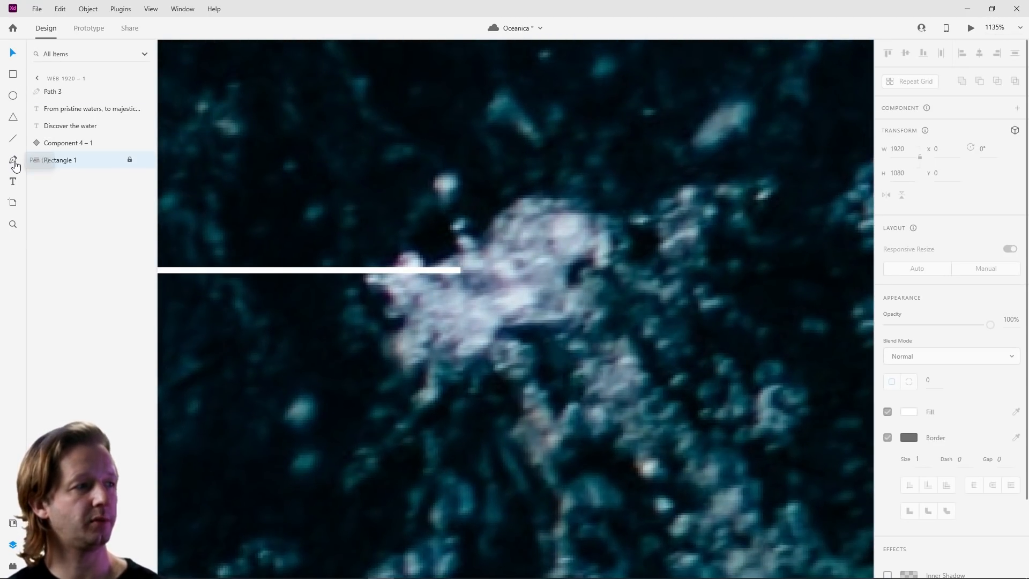
{"action": "left_click", "coordinate": [447, 251]}
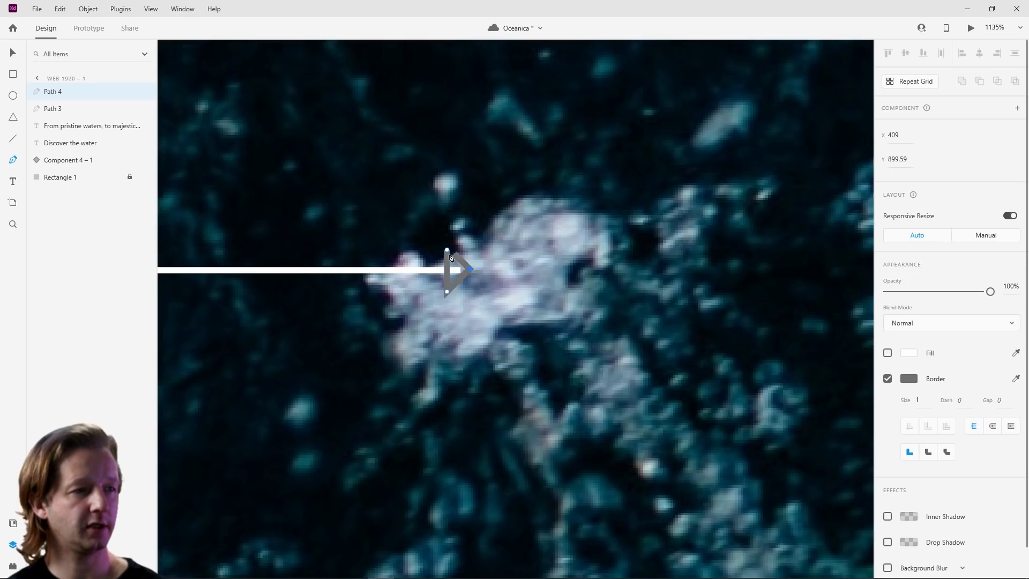
{"action": "key", "text": "ctrl+z"}
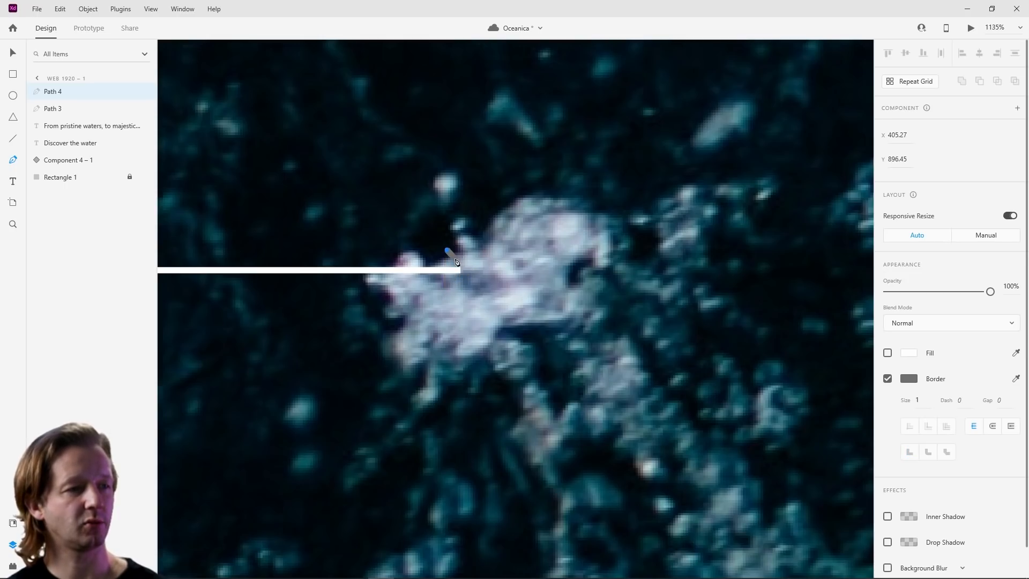
{"action": "key", "text": "Escape"}
{"action": "left_click", "coordinate": [442, 289]}
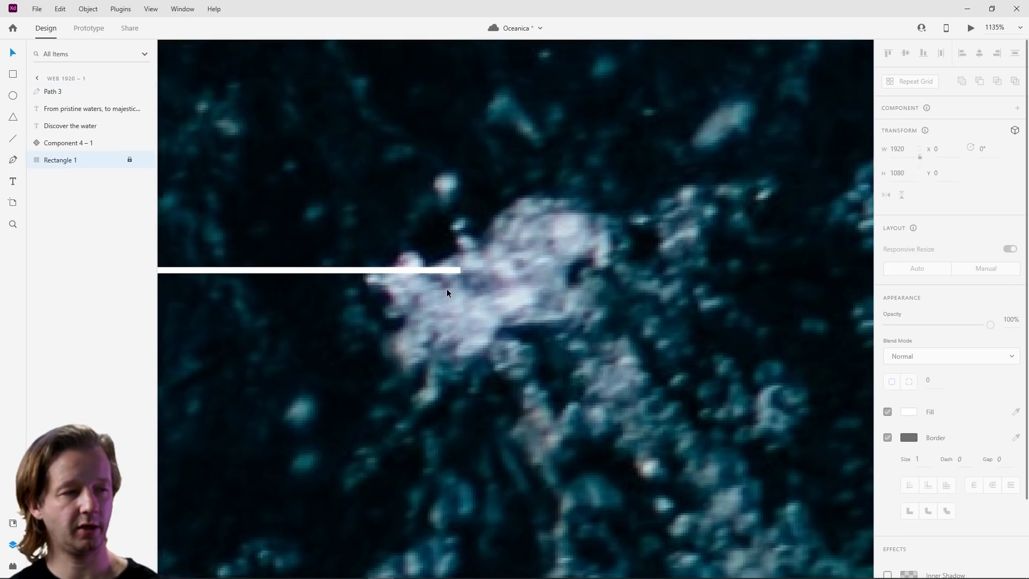
Step: Draw a closed triangular arrowhead about 4 by 8 at the path's horizontal end, with a white fill and no border
{"action": "key", "text": "p"}
{"action": "left_click", "coordinate": [441, 295]}
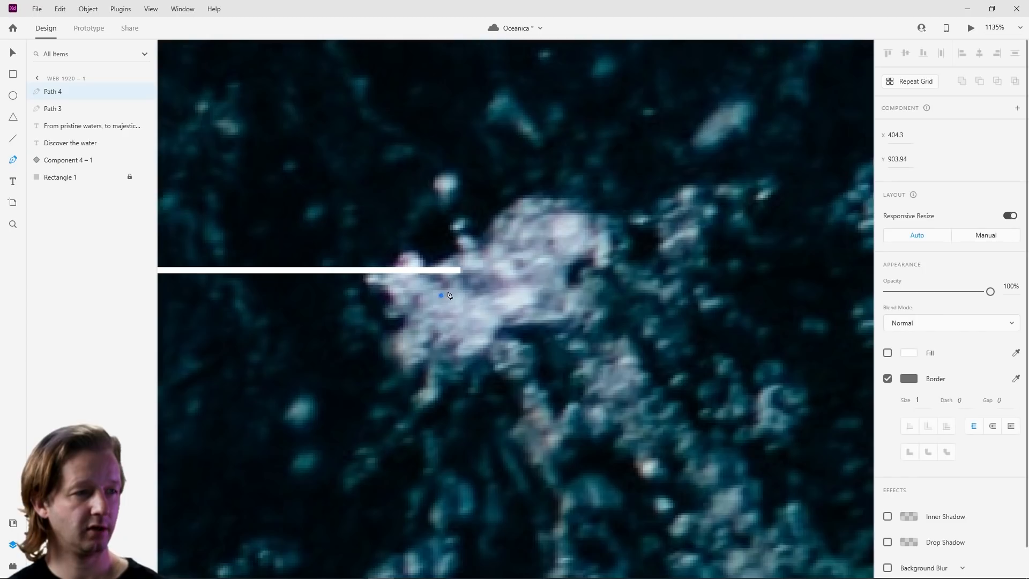
{"action": "left_click", "coordinate": [467, 270]}
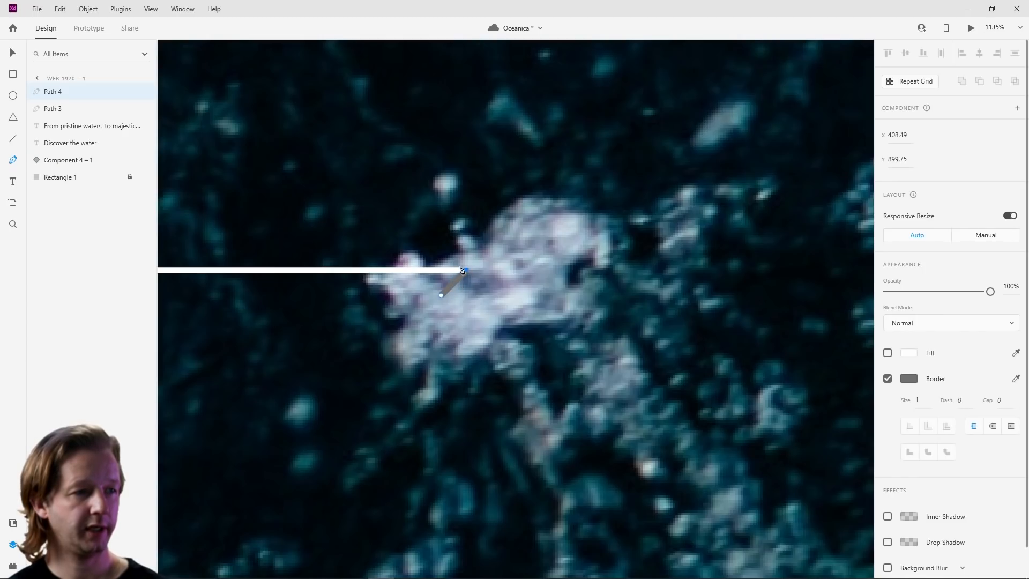
{"action": "left_click", "coordinate": [439, 242]}
{"action": "left_click", "coordinate": [441, 295]}
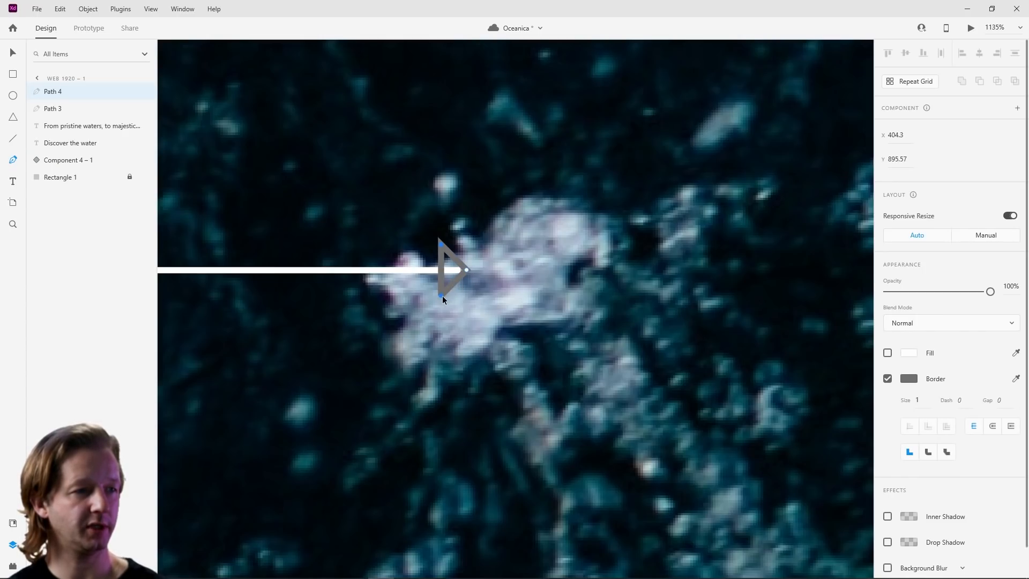
{"action": "key", "text": "Escape"}
{"action": "left_click", "coordinate": [888, 378]}
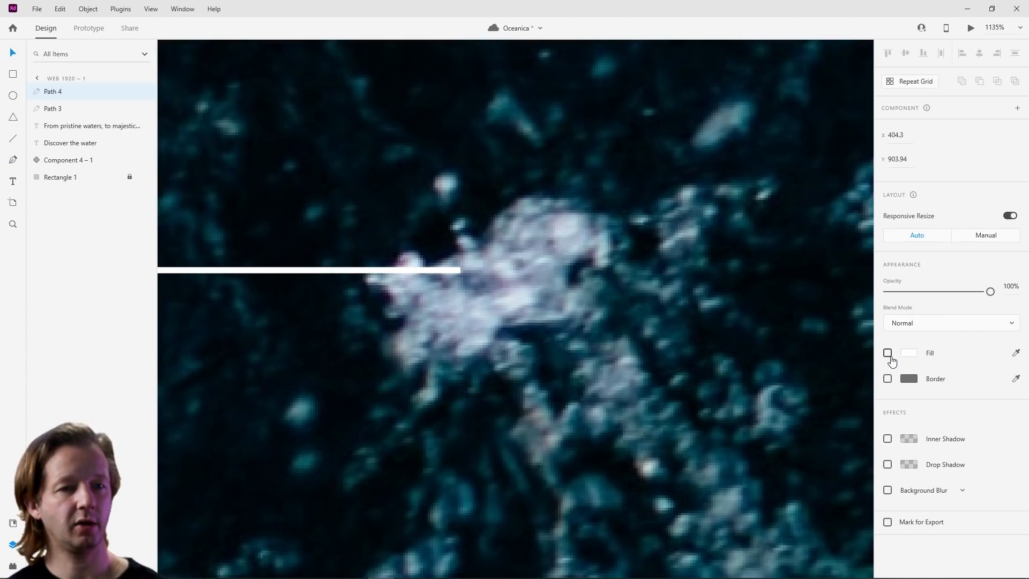
{"action": "left_click", "coordinate": [888, 353]}
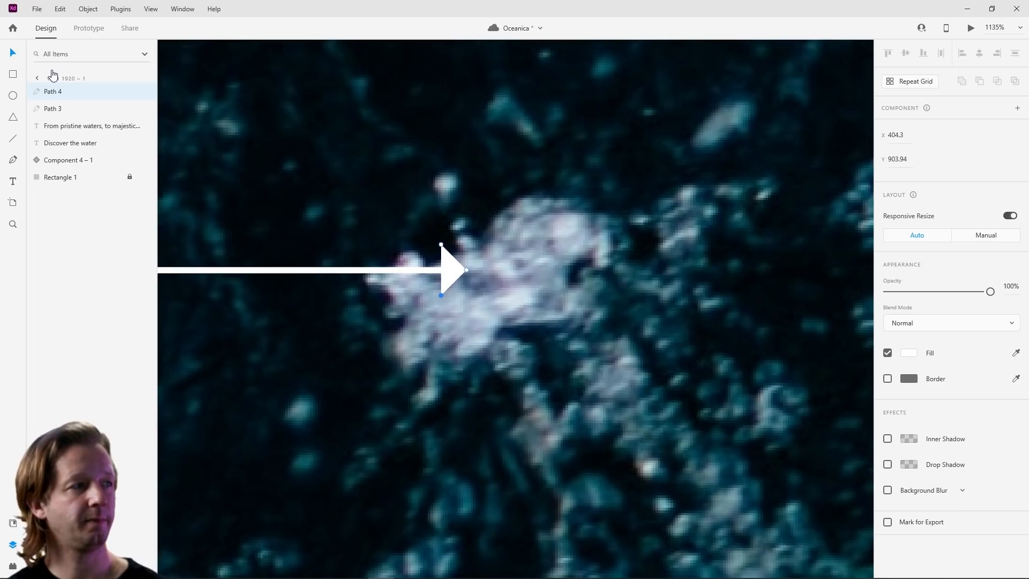
Step: Enlarge the triangular arrowhead slightly at the horizontal end of the L-shaped path
{"action": "left_click", "coordinate": [373, 161]}
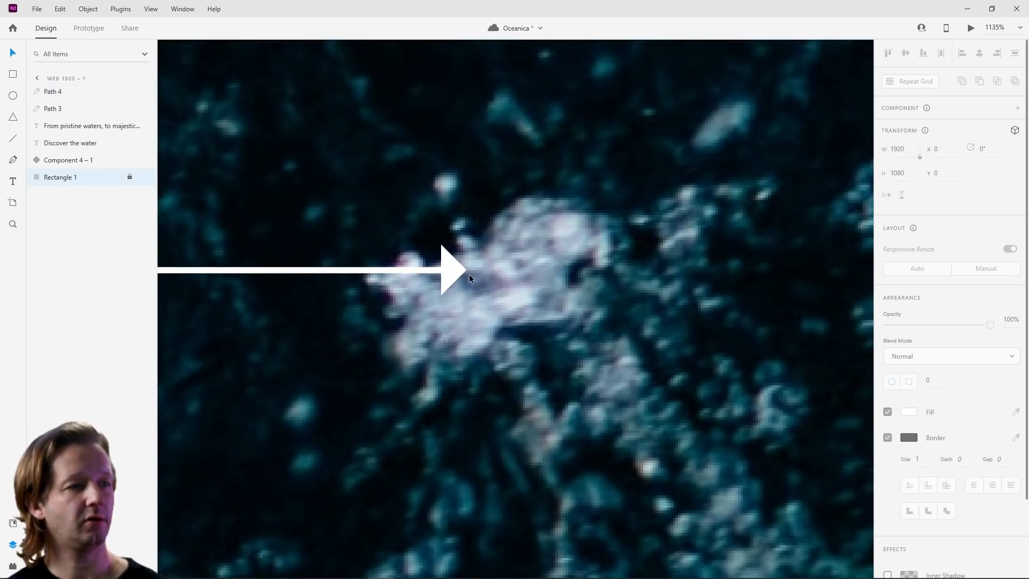
{"action": "scroll", "coordinate": [461, 288], "scroll_direction": "down", "scroll_amount": 5}
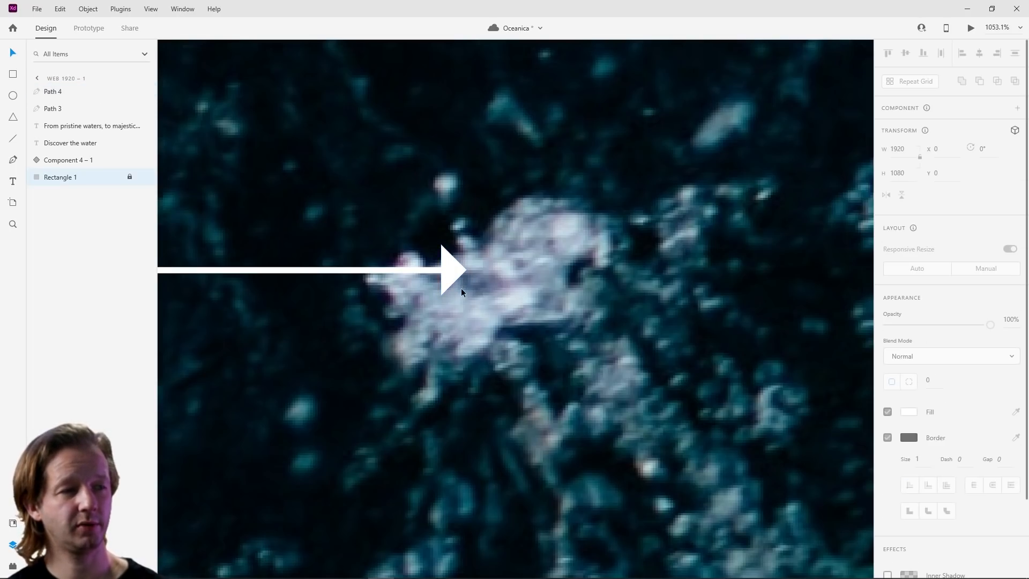
{"action": "scroll", "coordinate": [461, 288], "scroll_direction": "down", "scroll_amount": 2}
{"action": "scroll", "coordinate": [461, 289], "scroll_direction": "up", "scroll_amount": 6}
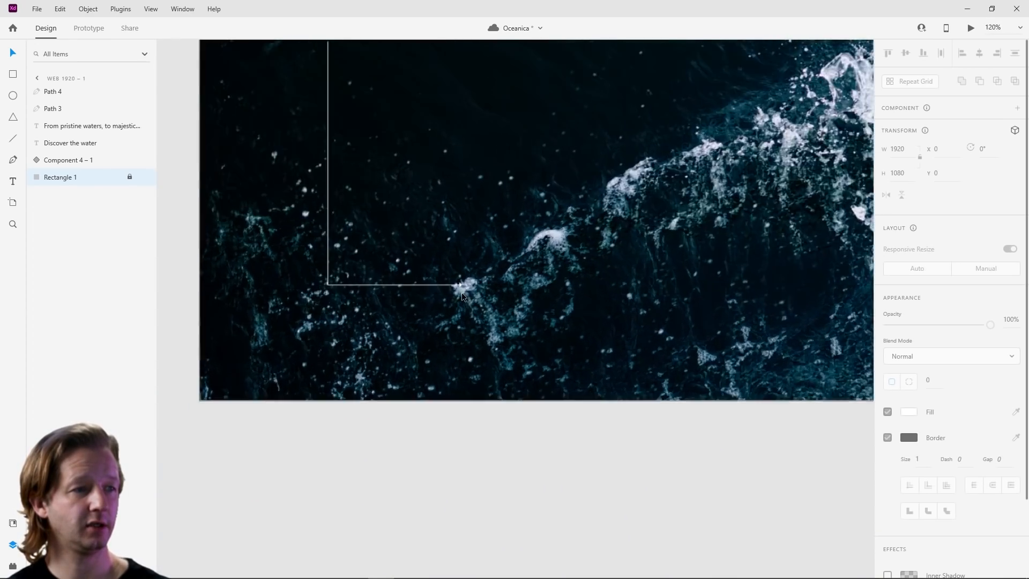
{"action": "left_click", "coordinate": [455, 247]}
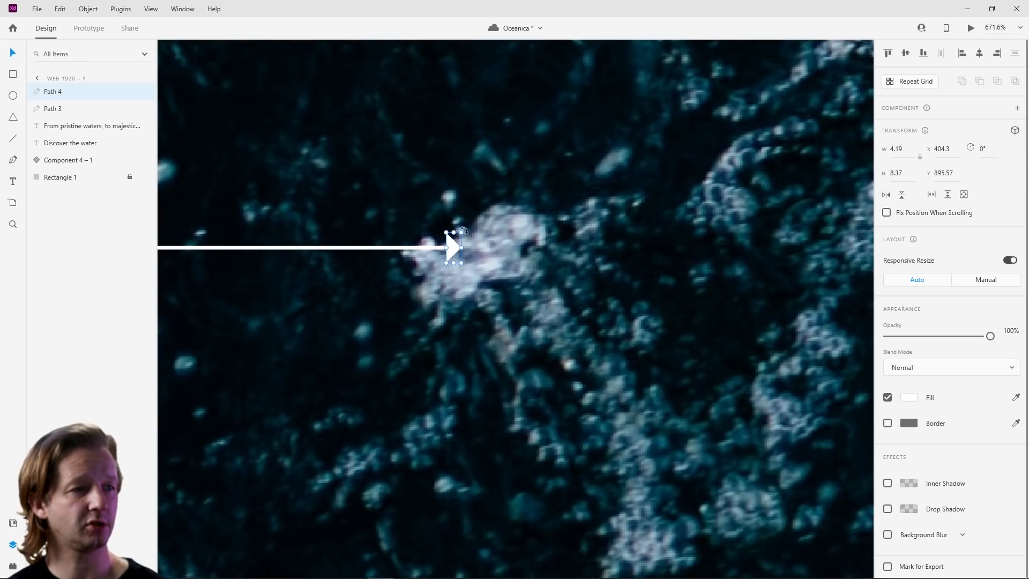
{"action": "left_click_drag", "start_coordinate": [461, 231], "coordinate": [471, 226]}
{"action": "left_click", "coordinate": [540, 220]}
{"action": "scroll", "coordinate": [501, 309], "scroll_direction": "down", "scroll_amount": 6}
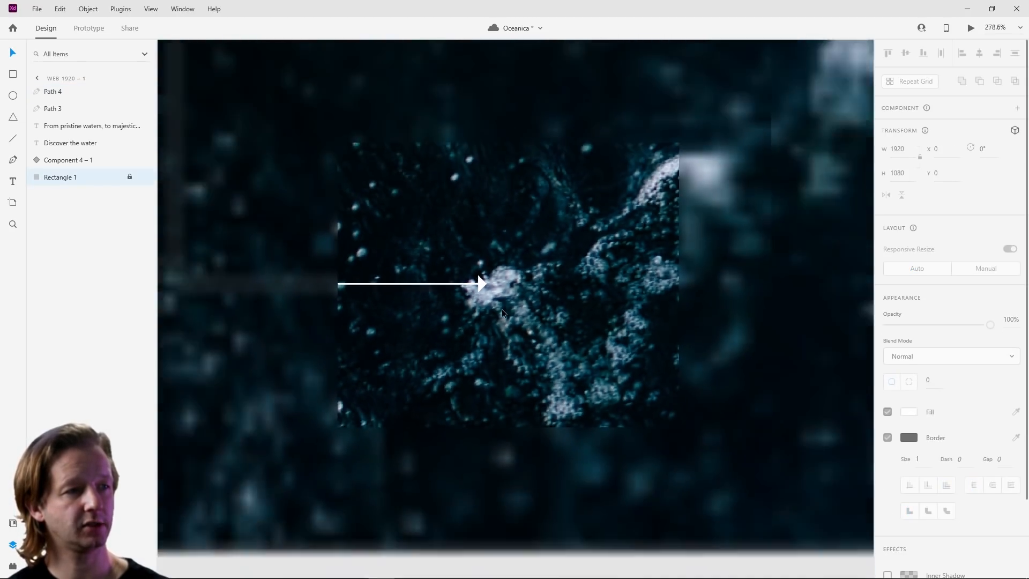
Step: Group the L-shaped path and its arrowhead into one object
{"action": "scroll", "coordinate": [502, 309], "scroll_direction": "up", "scroll_amount": 1}
{"action": "scroll", "coordinate": [502, 309], "scroll_direction": "down", "scroll_amount": 3}
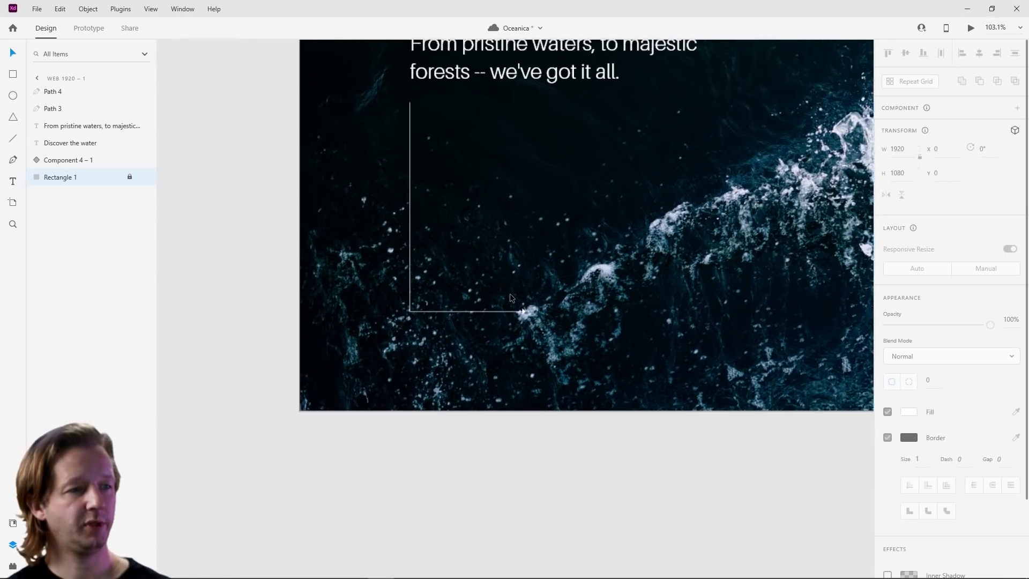
{"action": "left_click", "coordinate": [516, 312]}
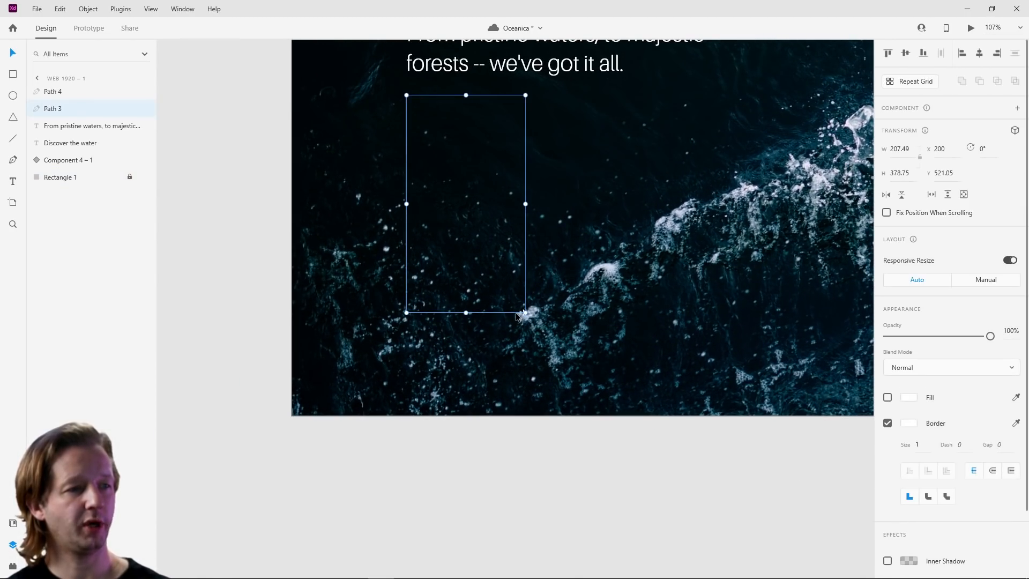
{"action": "scroll", "coordinate": [516, 313], "scroll_direction": "up", "scroll_amount": 10}
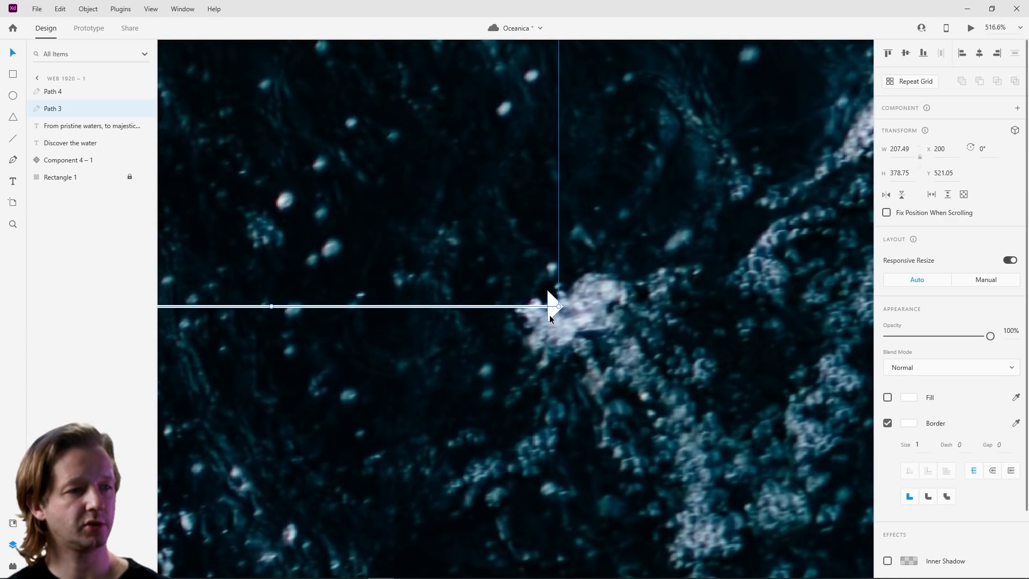
{"action": "left_click", "coordinate": [550, 318], "text": "shift"}
{"action": "scroll", "coordinate": [550, 318], "scroll_direction": "down", "scroll_amount": 10}
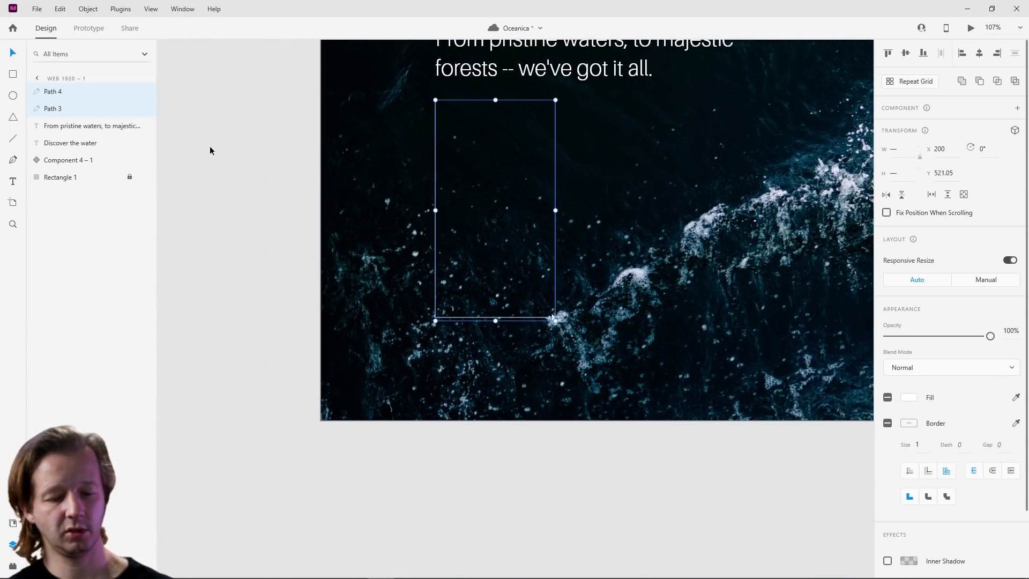
{"action": "key", "text": "ctrl+g"}
{"action": "left_click", "coordinate": [407, 207]}
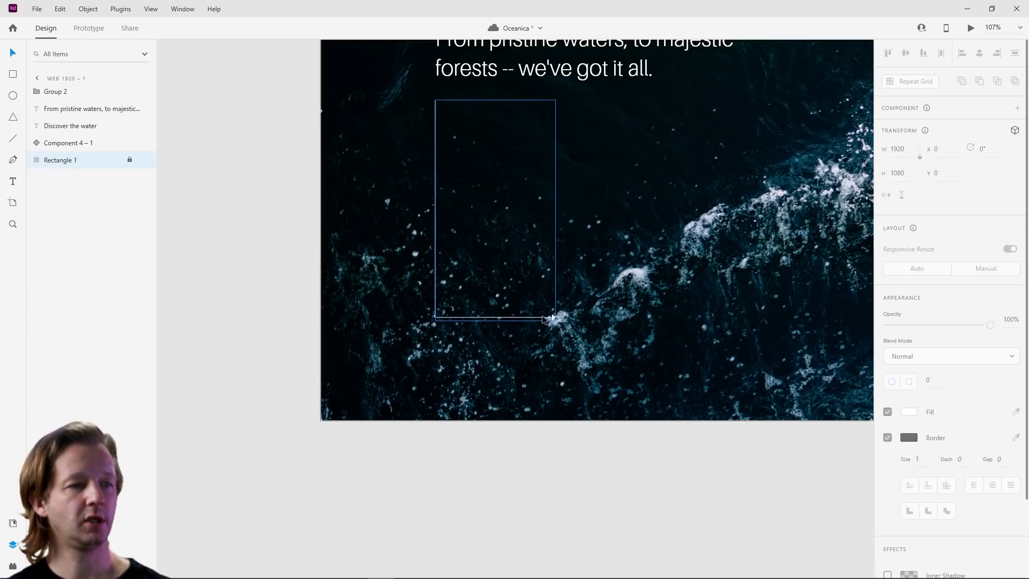
Step: Pull the L-shaped path's end point back inside the group so the line stops behind the arrowhead's tip
{"action": "scroll", "coordinate": [568, 336], "scroll_direction": "up", "scroll_amount": 5}
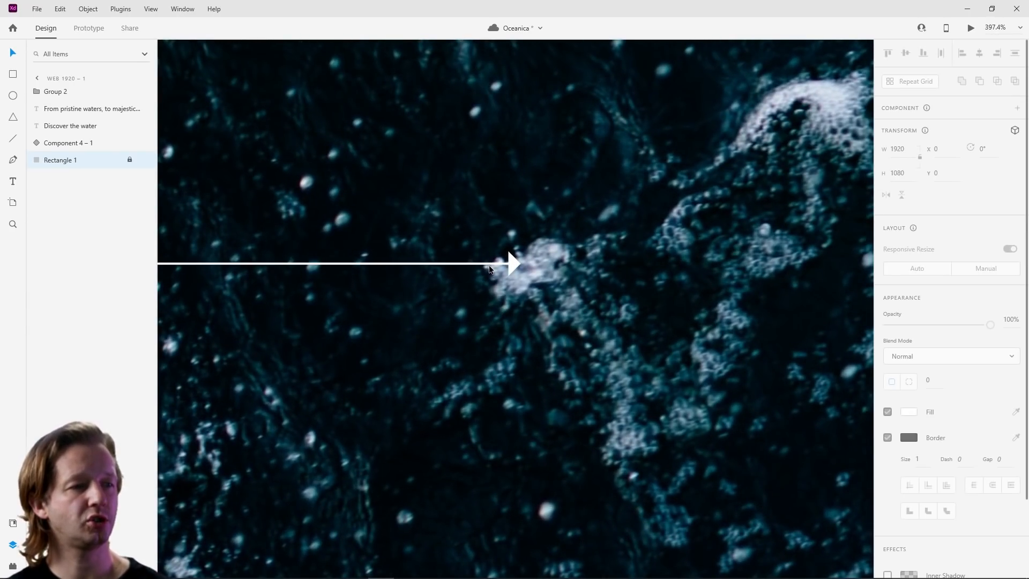
{"action": "left_click", "coordinate": [498, 262]}
{"action": "double_click", "coordinate": [497, 263]}
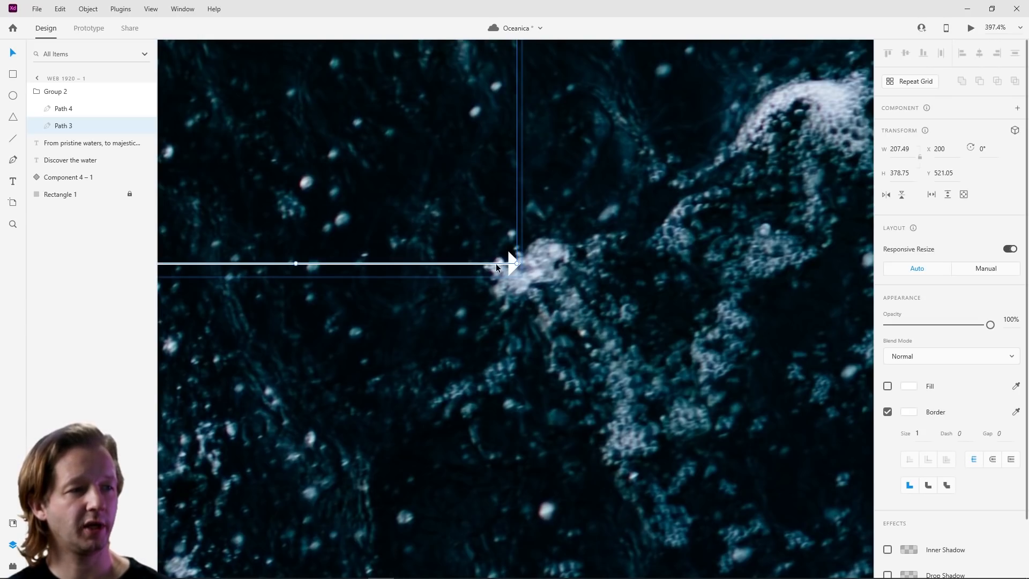
{"action": "double_click", "coordinate": [496, 262]}
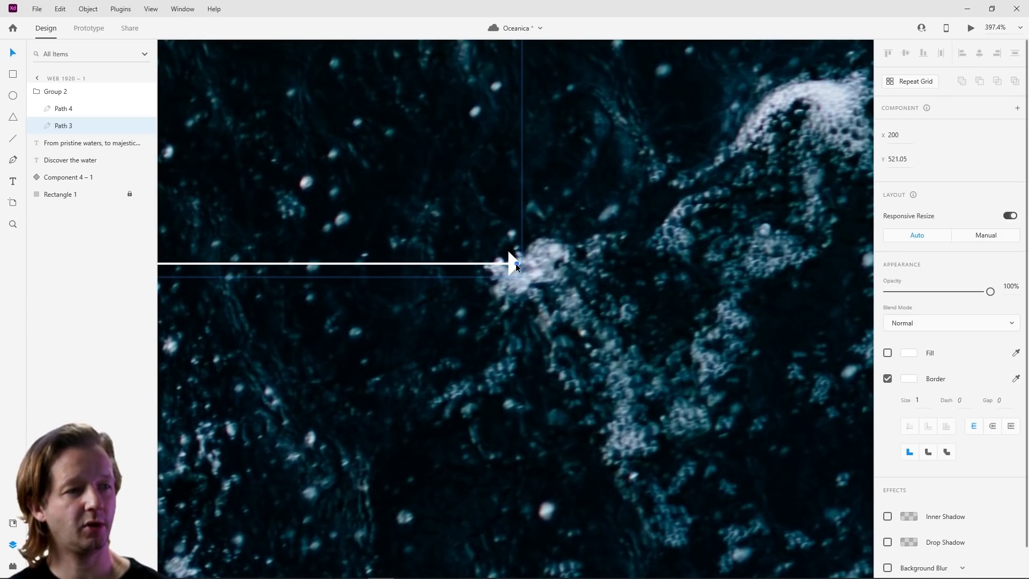
{"action": "left_click_drag", "start_coordinate": [517, 265], "coordinate": [476, 265]}
{"action": "left_click", "coordinate": [470, 324]}
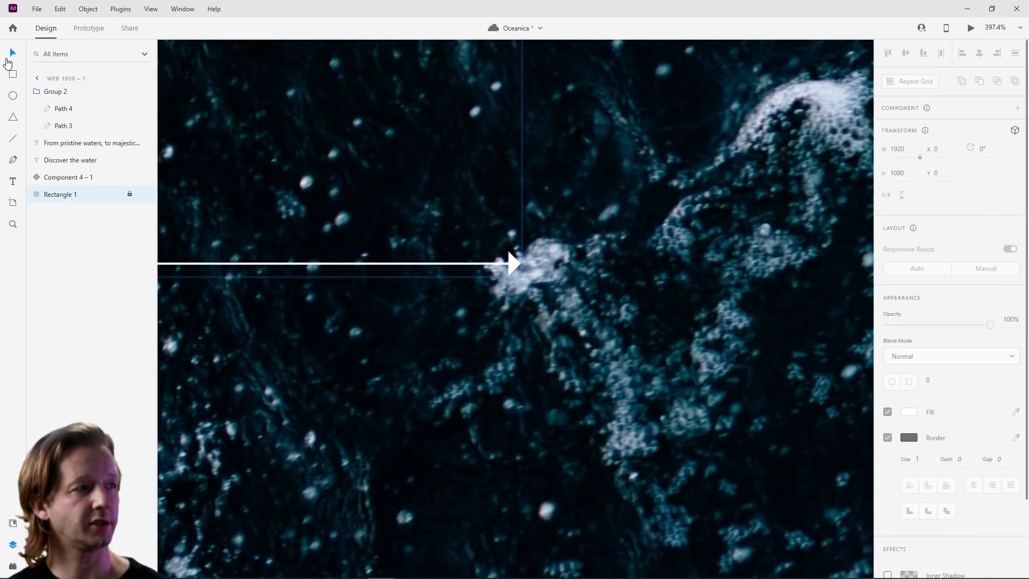
{"action": "scroll", "coordinate": [330, 319], "scroll_direction": "down", "scroll_amount": 2}
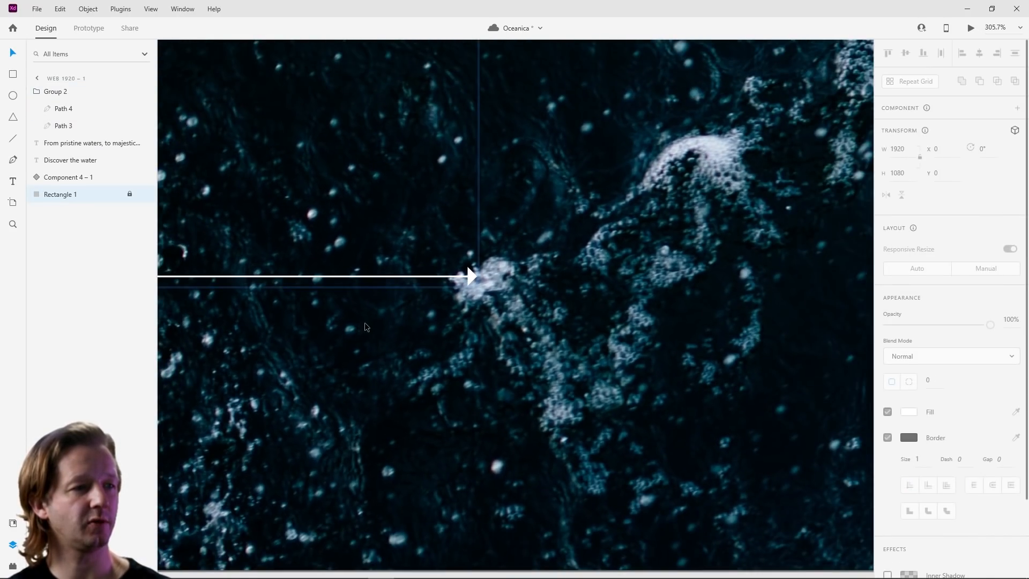
{"action": "scroll", "coordinate": [388, 323], "scroll_direction": "down", "scroll_amount": 5}
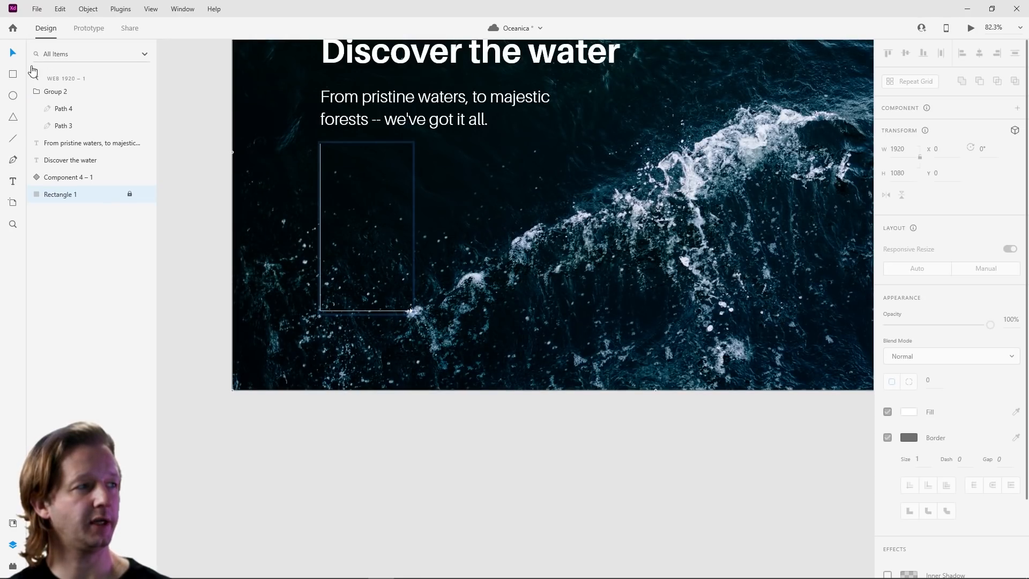
{"action": "left_click", "coordinate": [200, 101]}
Step: Add the point text "Start my Journey Today" just beyond the arrowhead
{"action": "left_click", "coordinate": [13, 182]}
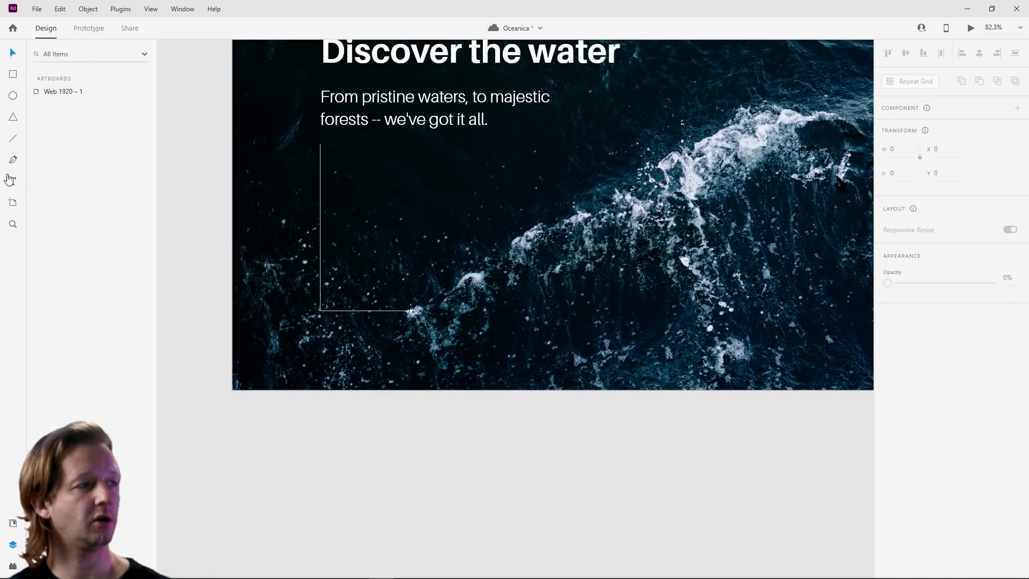
{"action": "scroll", "coordinate": [433, 316], "scroll_direction": "up", "scroll_amount": 5}
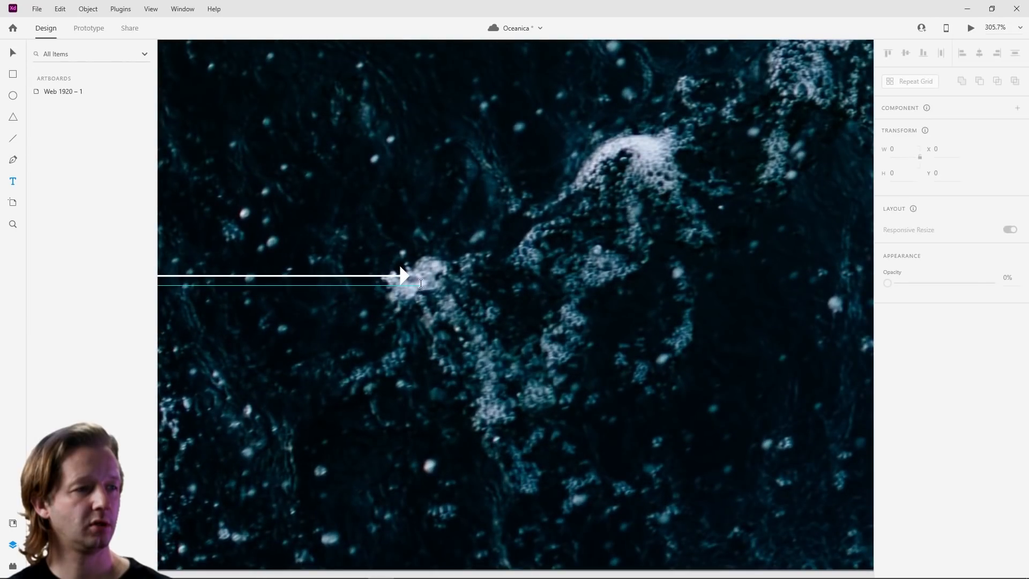
{"action": "left_click", "coordinate": [439, 279]}
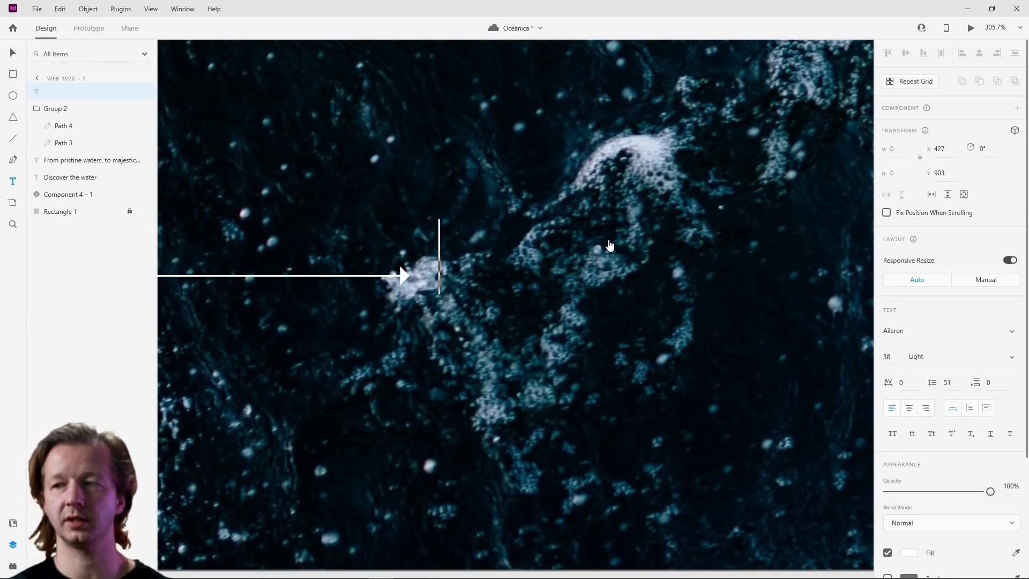
{"action": "type", "text": "Start m"}
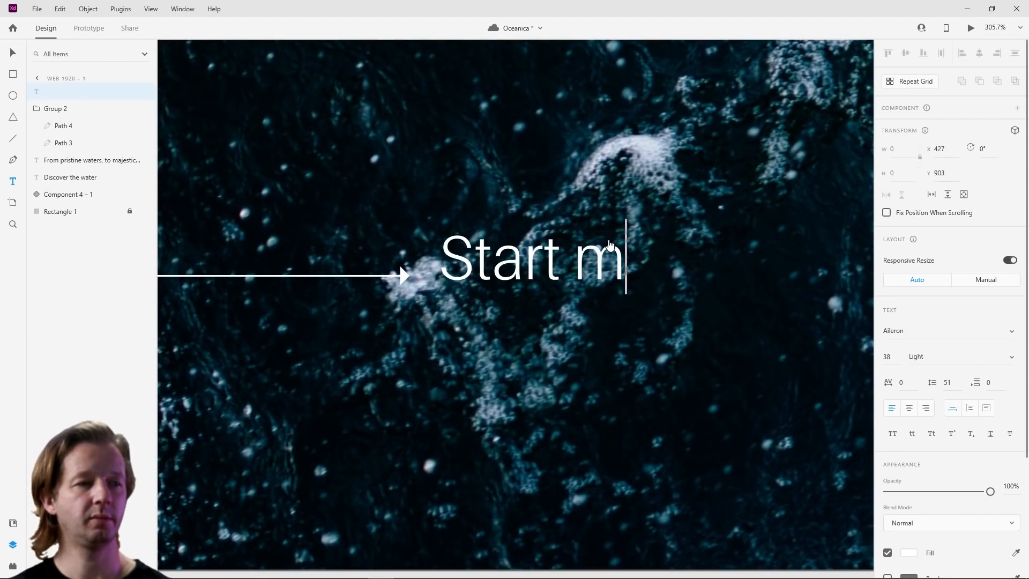
{"action": "type", "text": "y Journey"}
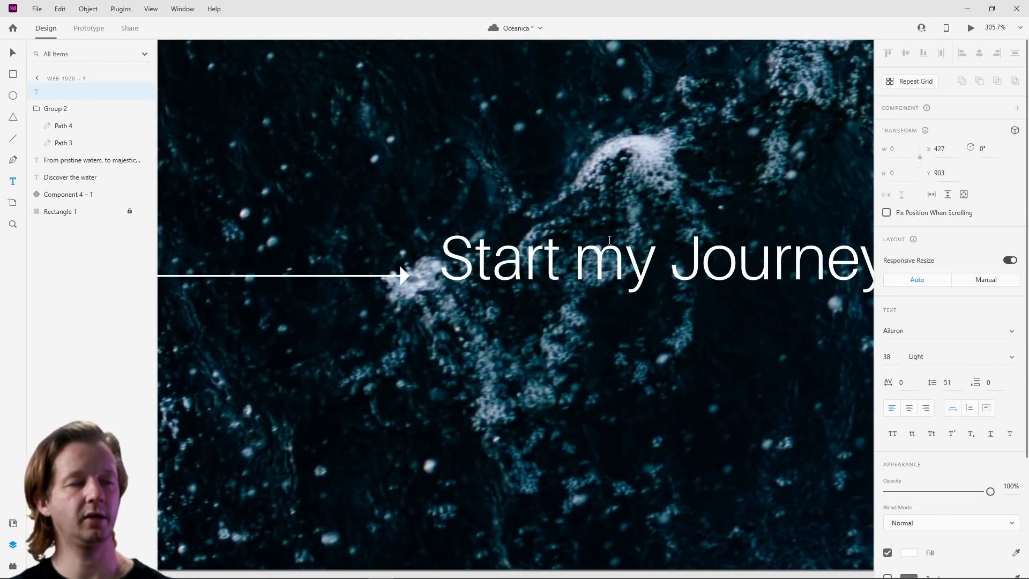
{"action": "type", "text": " Today"}
{"action": "key", "text": "Escape"}
Step: Format the "Start my Journey Today" text as Bold with a font size of 30
{"action": "scroll", "coordinate": [675, 245], "scroll_direction": "down", "scroll_amount": 5}
{"action": "left_click_drag", "start_coordinate": [675, 284], "coordinate": [516, 298]}
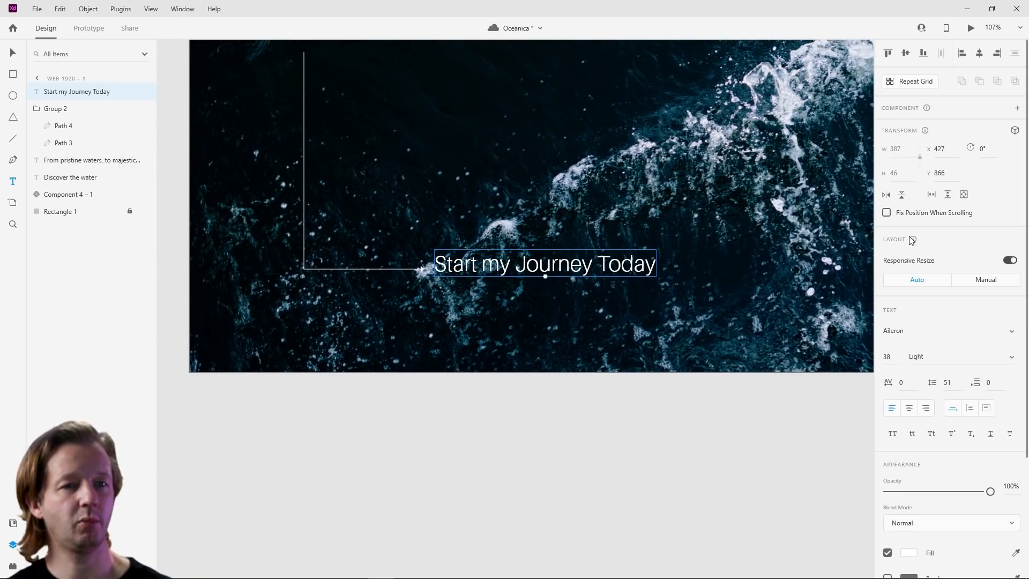
{"action": "left_click", "coordinate": [1010, 365]}
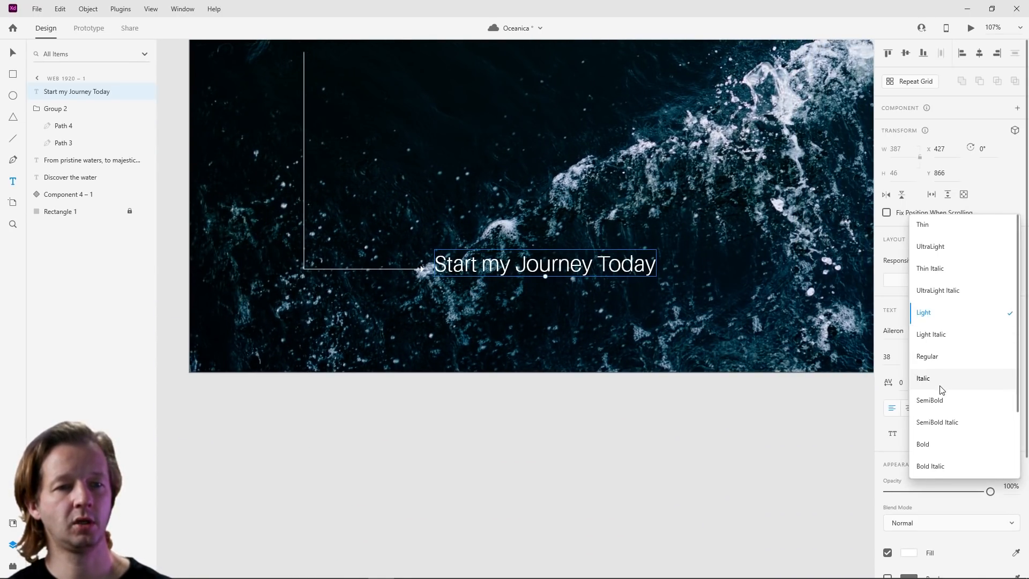
{"action": "left_click", "coordinate": [942, 443]}
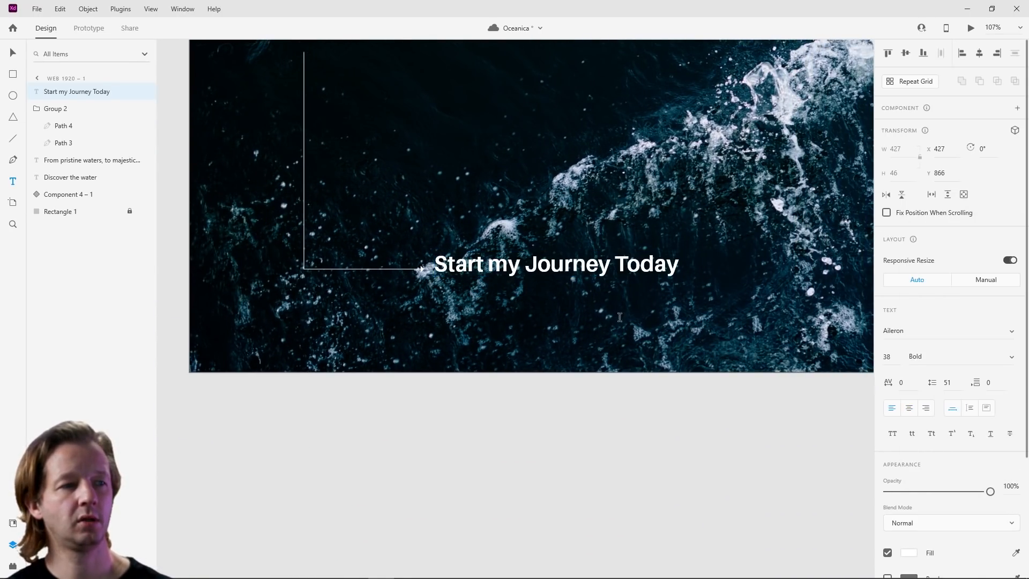
{"action": "left_click", "coordinate": [897, 360]}
{"action": "key", "text": "Down"}
{"action": "key", "text": "Down"}
{"action": "key", "text": "Down"}
{"action": "key", "text": "Down"}
{"action": "key", "text": "Down"}
{"action": "key", "text": "Down"}
{"action": "key", "text": "Down"}
{"action": "key", "text": "Down"}
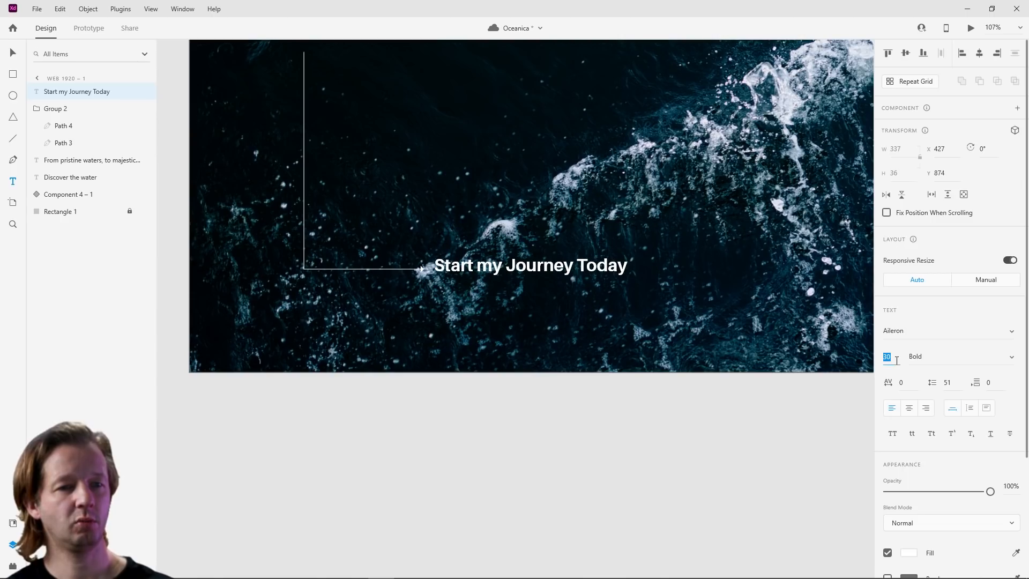
{"action": "scroll", "coordinate": [539, 232], "scroll_direction": "down", "scroll_amount": 5}
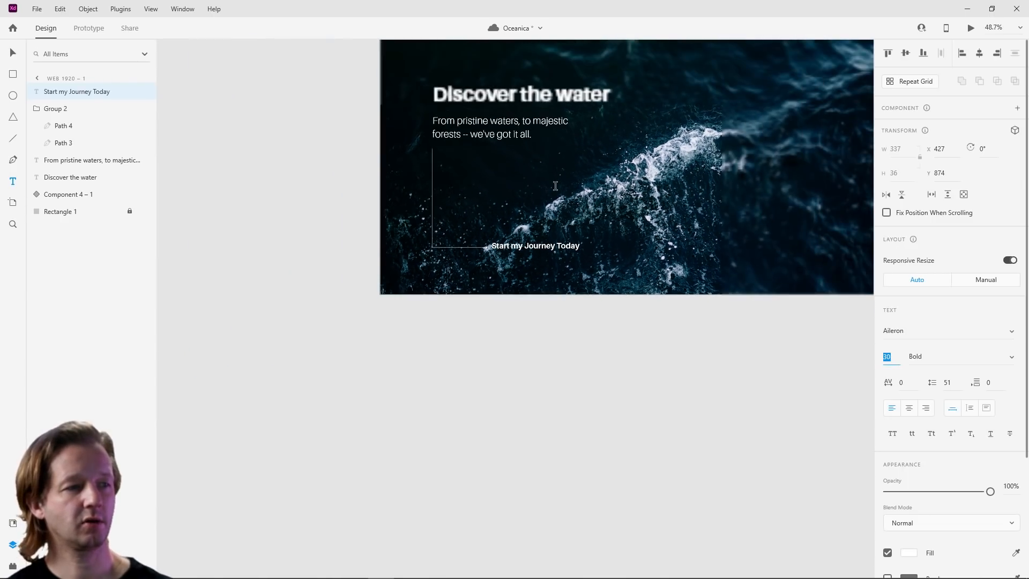
{"action": "left_click_drag", "start_coordinate": [489, 188], "coordinate": [553, 213]}
{"action": "left_click", "coordinate": [13, 53]}
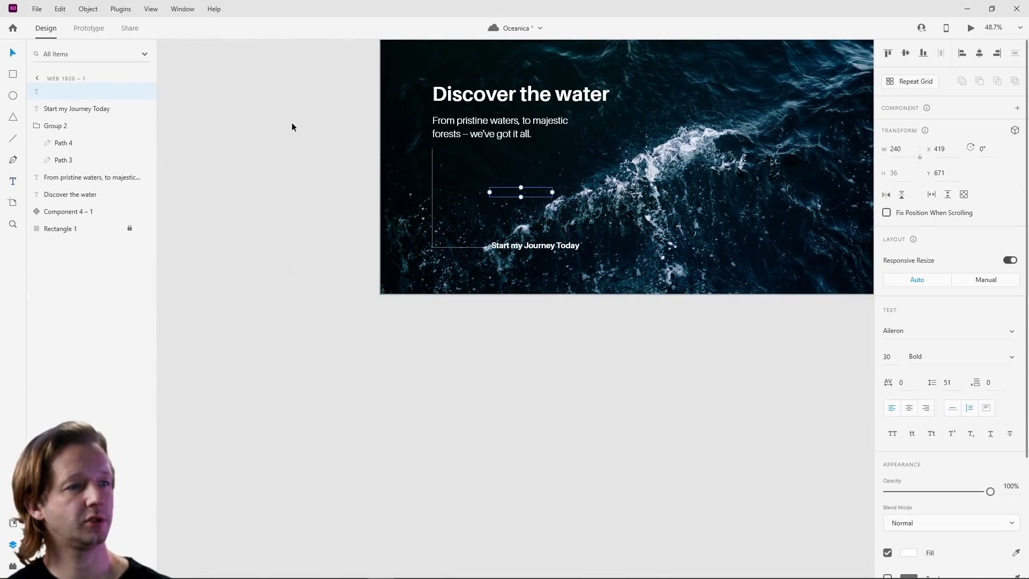
{"action": "left_click", "coordinate": [471, 206]}
Step: Nudge the "Start my Journey Today" text to X 426, Y 881, level with the arrow
{"action": "left_click", "coordinate": [526, 249]}
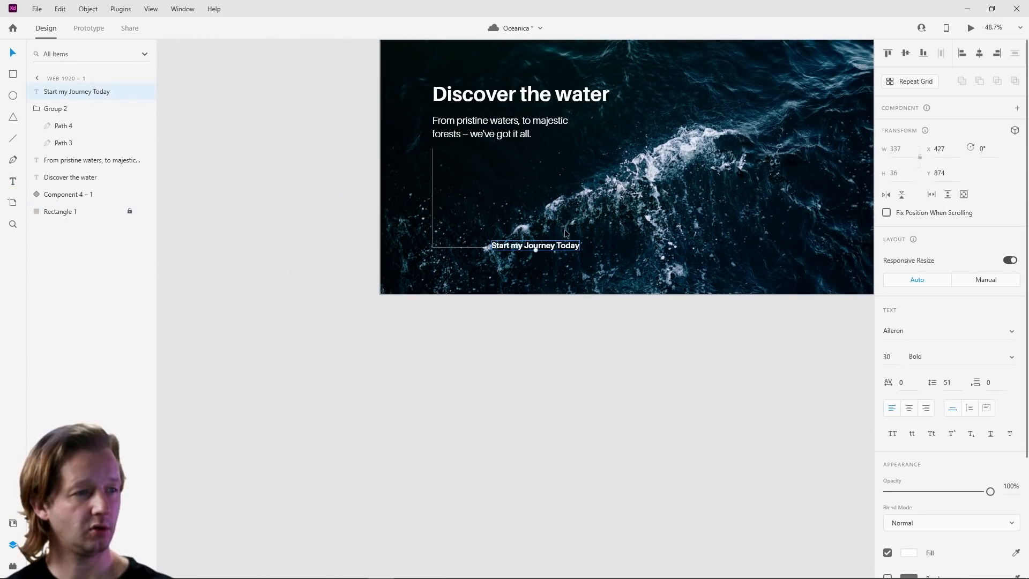
{"action": "key", "text": "Left"}
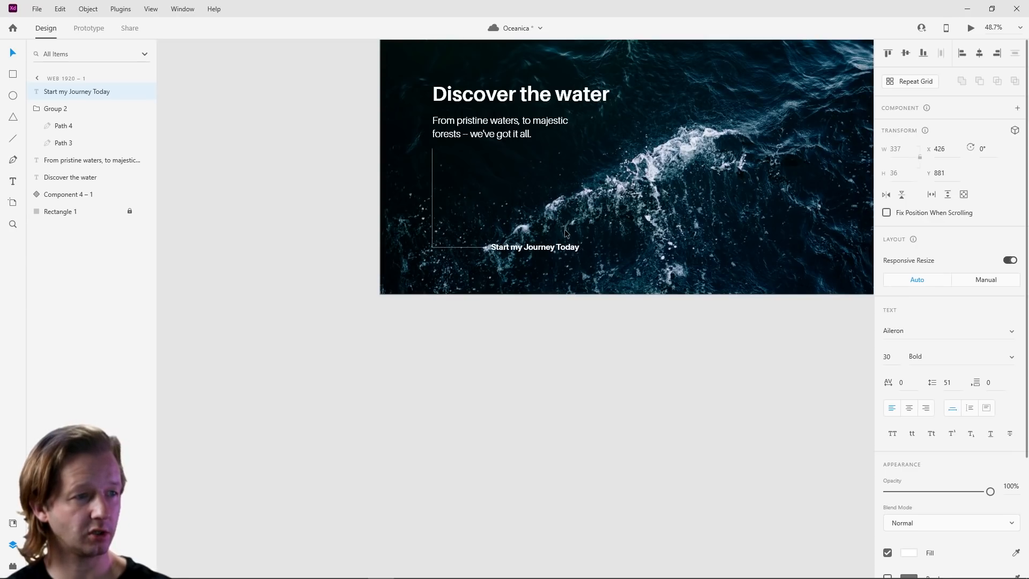
{"action": "left_click", "coordinate": [599, 236]}
{"action": "scroll", "coordinate": [638, 227], "scroll_direction": "up", "scroll_amount": 4}
{"action": "left_click_drag", "start_coordinate": [608, 223], "coordinate": [562, 261]}
{"action": "scroll", "coordinate": [660, 259], "scroll_direction": "down", "scroll_amount": 4}
{"action": "left_click", "coordinate": [638, 257]}
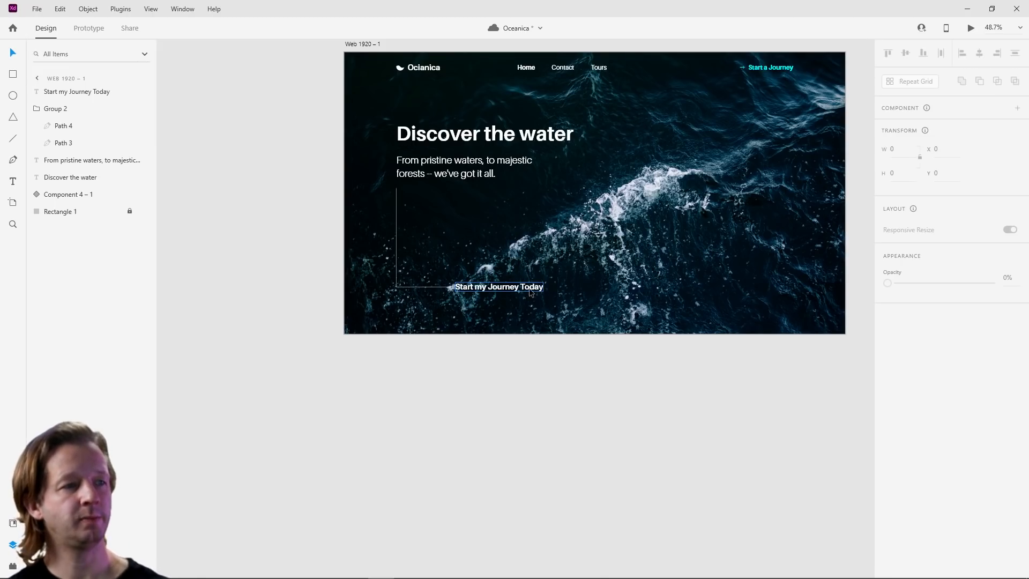
Step: Draw a rectangle about 634 by 300 around the "Start my Journey Today" text, ending at the artboard's lower edge
{"action": "left_click", "coordinate": [13, 74]}
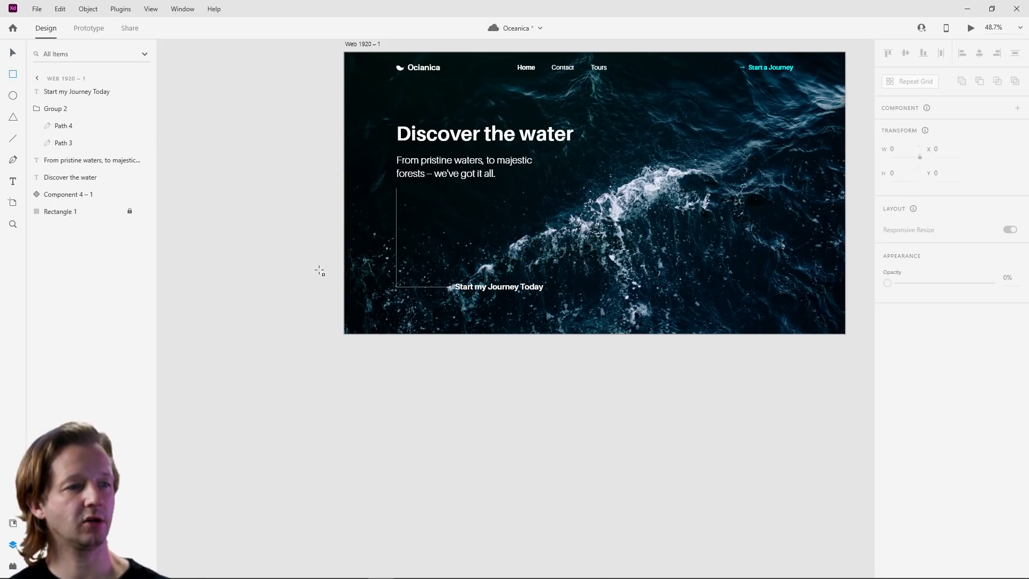
{"action": "scroll", "coordinate": [510, 327], "scroll_direction": "up", "scroll_amount": 8}
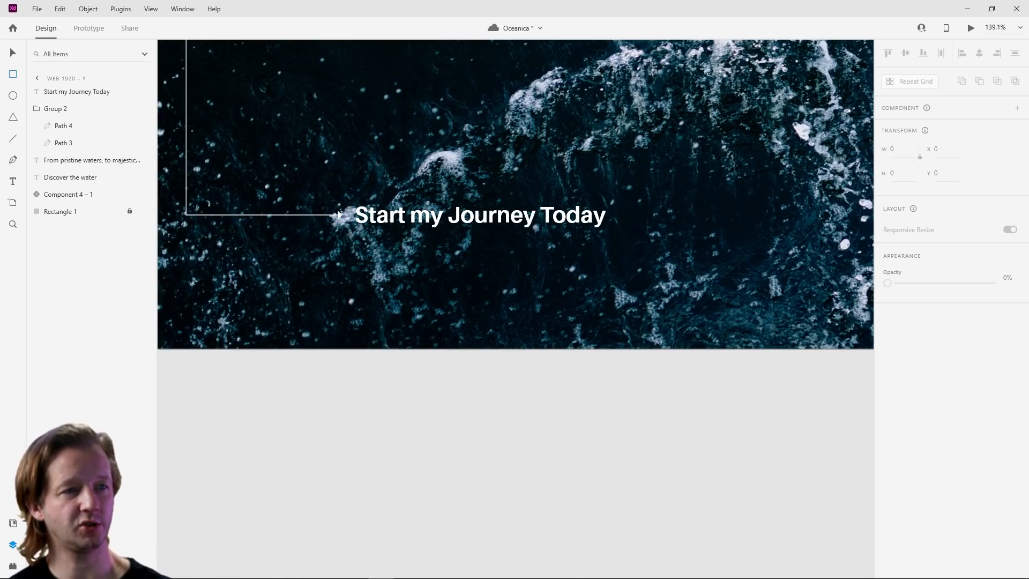
{"action": "scroll", "coordinate": [377, 207], "scroll_direction": "down", "scroll_amount": 5}
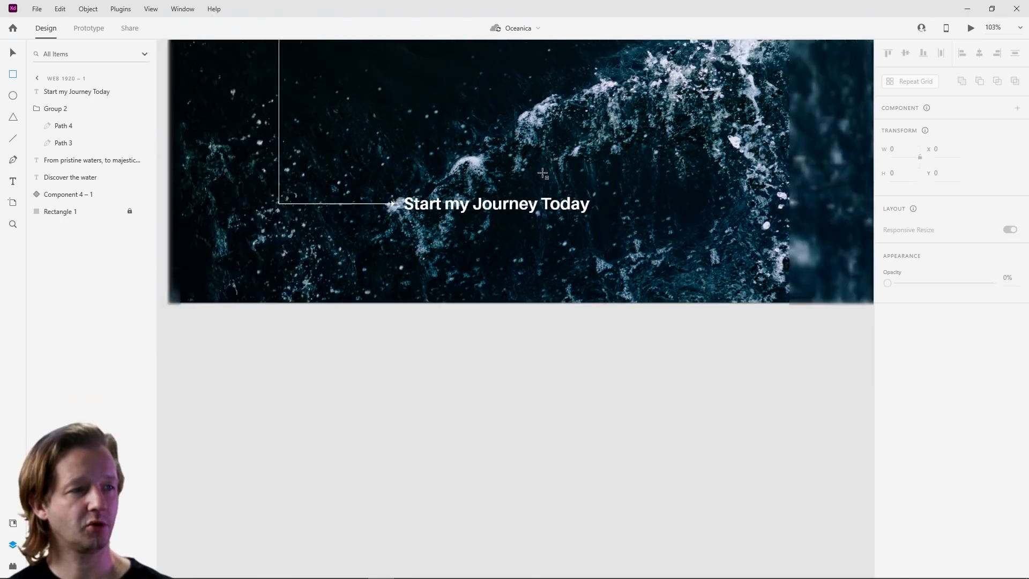
{"action": "scroll", "coordinate": [584, 150], "scroll_direction": "up", "scroll_amount": 3}
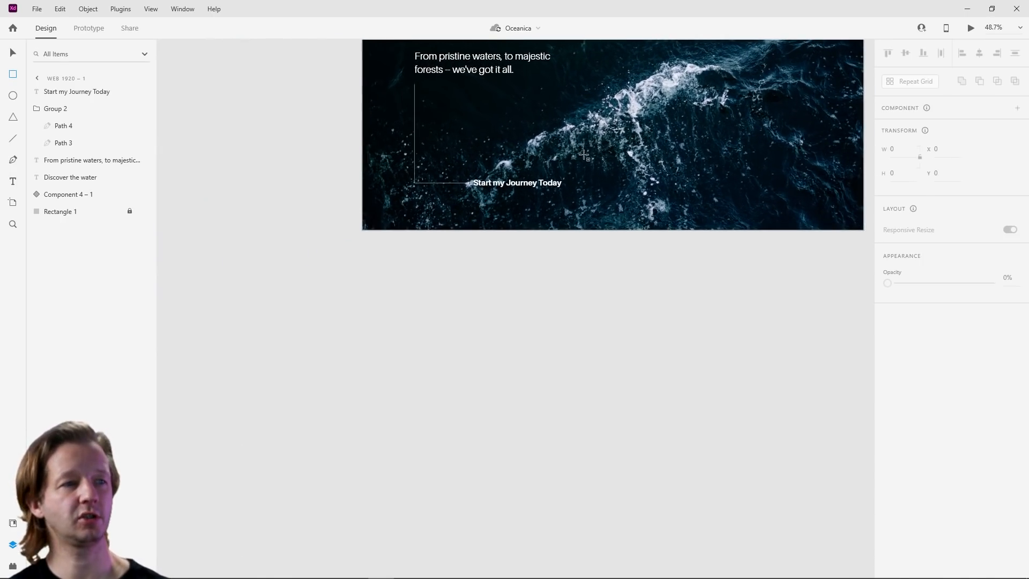
{"action": "scroll", "coordinate": [444, 176], "scroll_direction": "up", "scroll_amount": 2}
{"action": "scroll", "coordinate": [461, 176], "scroll_direction": "down", "scroll_amount": 1}
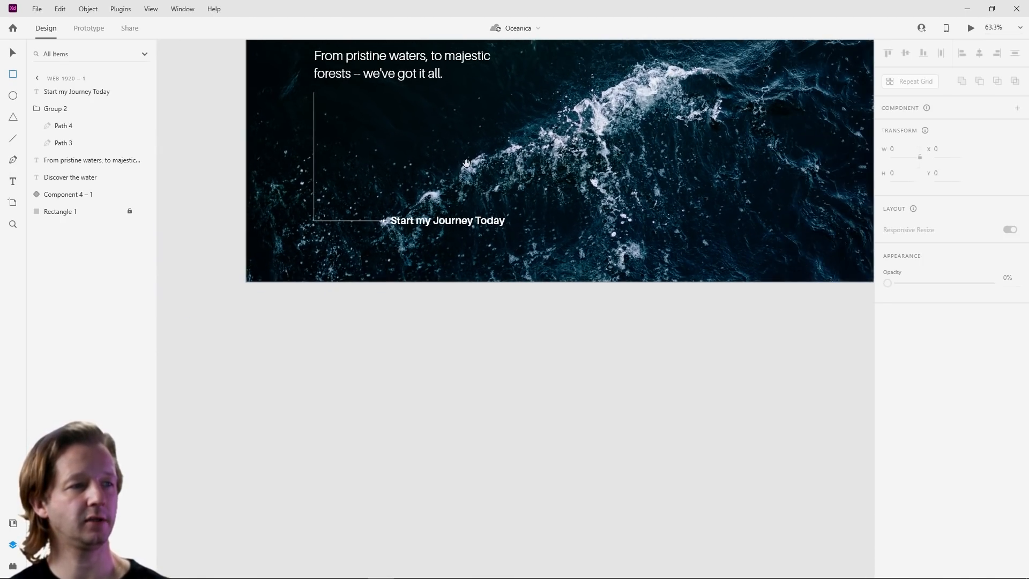
{"action": "left_click_drag", "start_coordinate": [465, 169], "coordinate": [496, 221]}
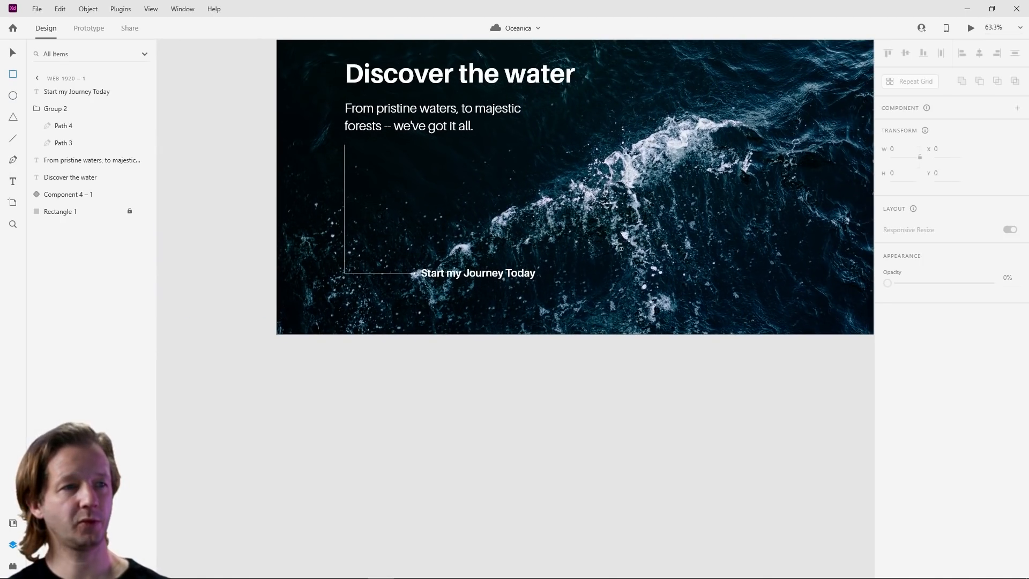
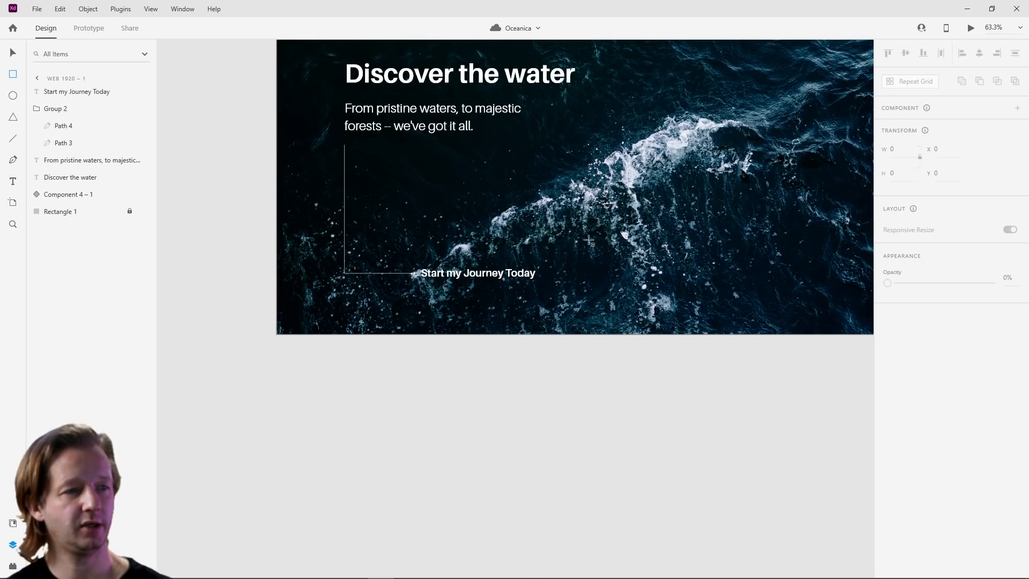
{"action": "mouse_move", "coordinate": [595, 233]}
{"action": "left_mouse_down"}
{"action": "mouse_move", "coordinate": [354, 340]}
{"action": "mouse_move", "coordinate": [382, 338]}
{"action": "left_mouse_up"}
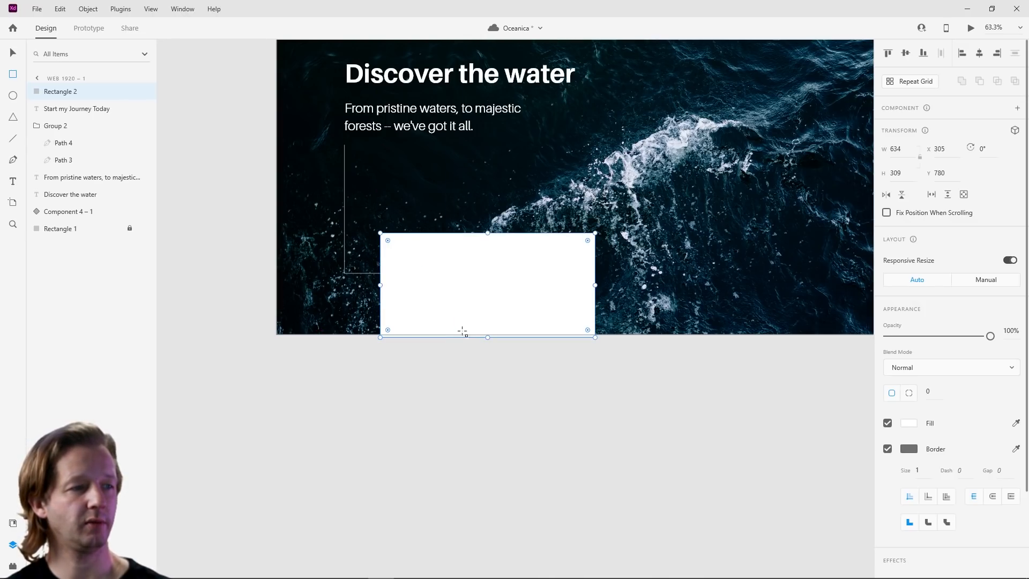
{"action": "left_click_drag", "start_coordinate": [487, 339], "coordinate": [496, 336]}
Step: Move the rectangle's layer directly above the locked background layer, then give it a black #000000 fill and no border
{"action": "left_click", "coordinate": [12, 54]}
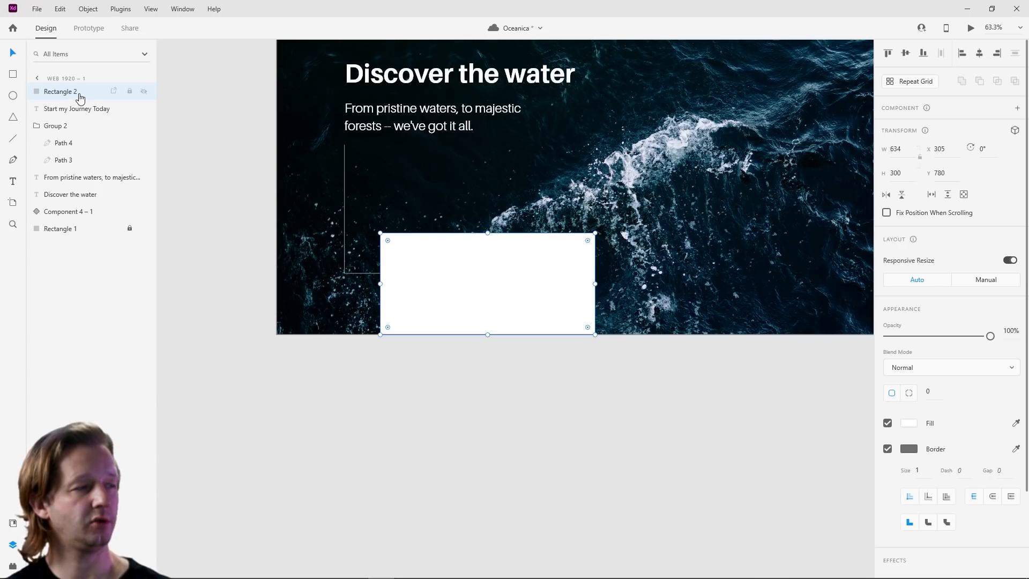
{"action": "left_click_drag", "start_coordinate": [78, 97], "coordinate": [75, 228]}
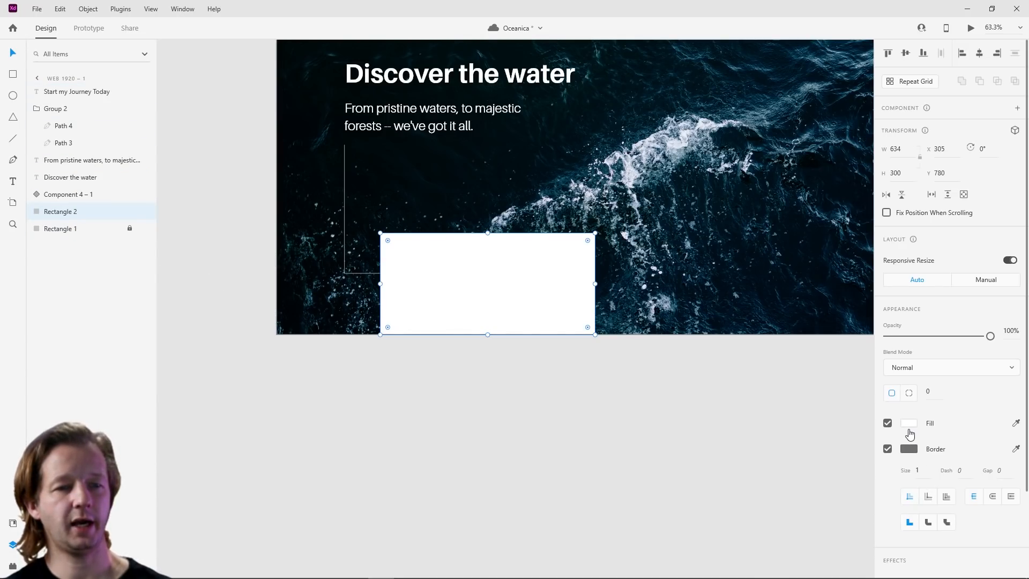
{"action": "left_click", "coordinate": [909, 423]}
{"action": "left_click_drag", "start_coordinate": [832, 420], "coordinate": [700, 477]}
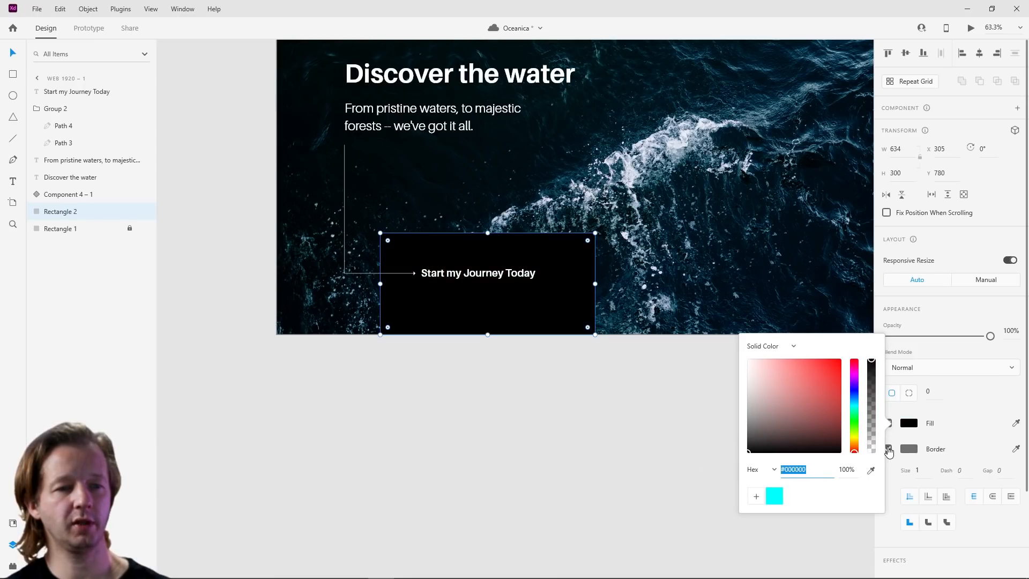
{"action": "left_click", "coordinate": [901, 470]}
Step: Apply a Background Blur to the rectangle with Amount 13, Brightness 8 and Opacity 20%
{"action": "scroll", "coordinate": [911, 461], "scroll_direction": "down", "scroll_amount": 1}
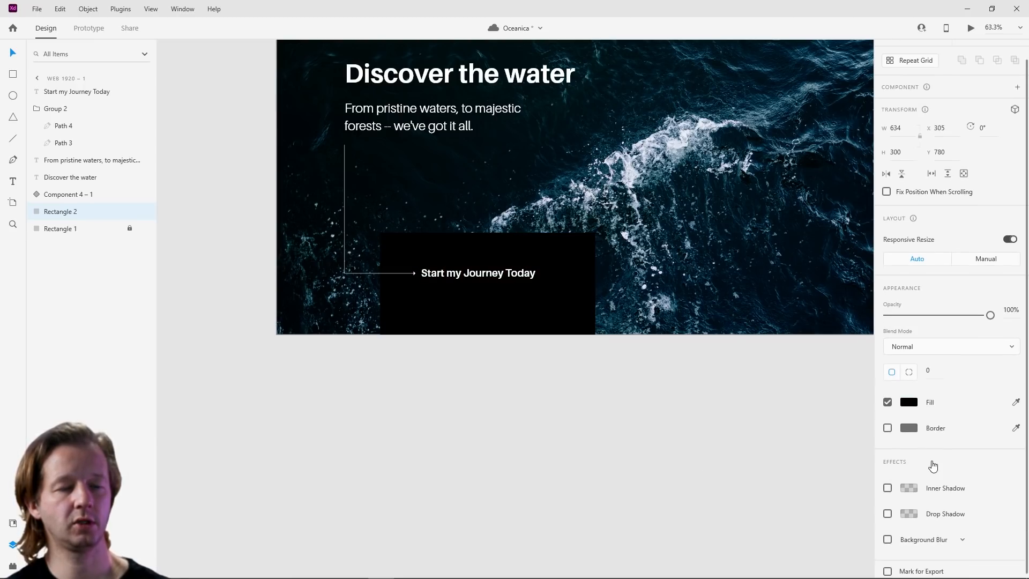
{"action": "left_click", "coordinate": [887, 535]}
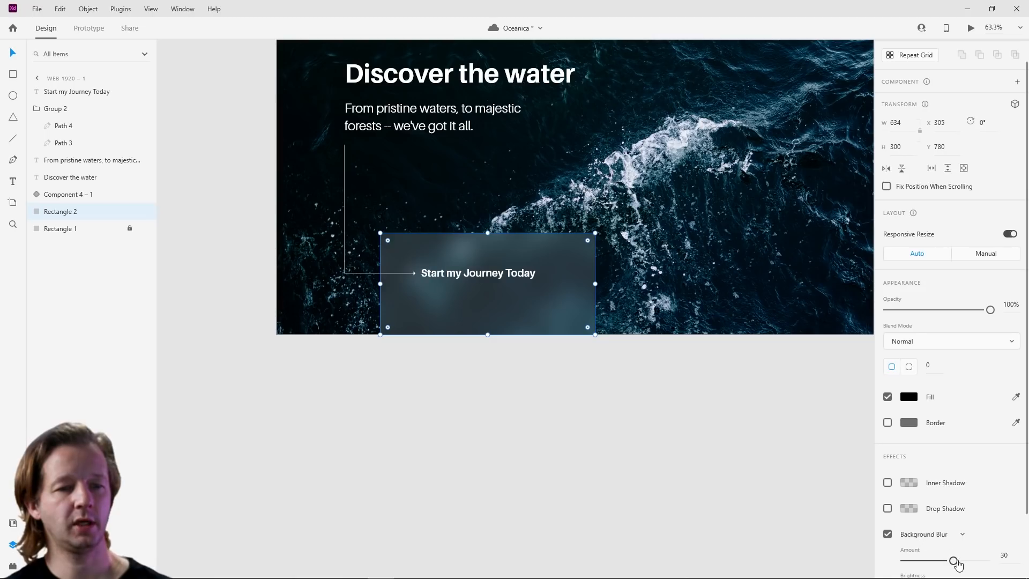
{"action": "left_click_drag", "start_coordinate": [952, 561], "coordinate": [925, 563]}
{"action": "scroll", "coordinate": [960, 531], "scroll_direction": "down", "scroll_amount": 2}
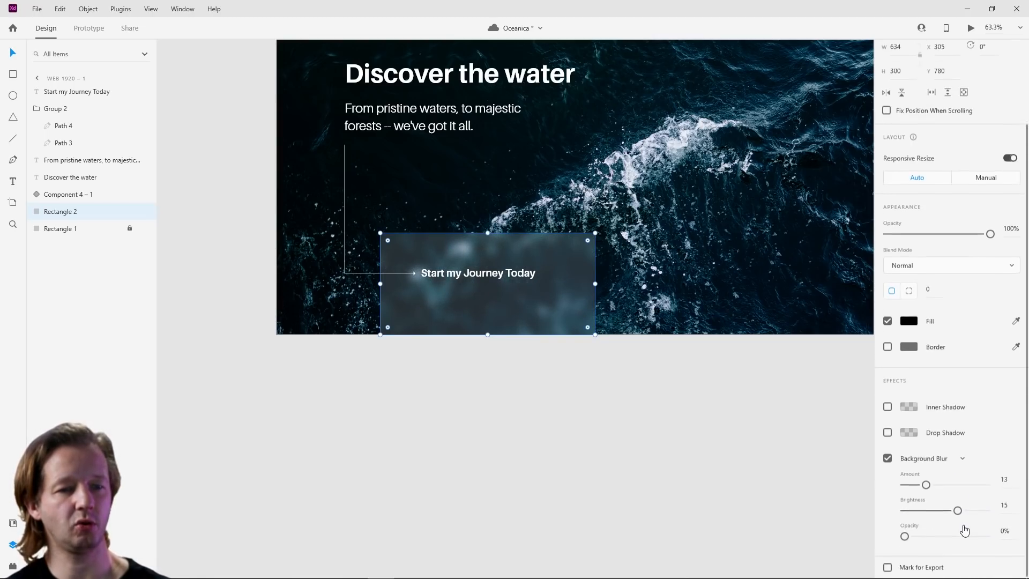
{"action": "mouse_move", "coordinate": [952, 510]}
{"action": "left_mouse_down"}
{"action": "mouse_move", "coordinate": [979, 510]}
{"action": "mouse_move", "coordinate": [918, 511]}
{"action": "mouse_move", "coordinate": [952, 510]}
{"action": "left_mouse_up"}
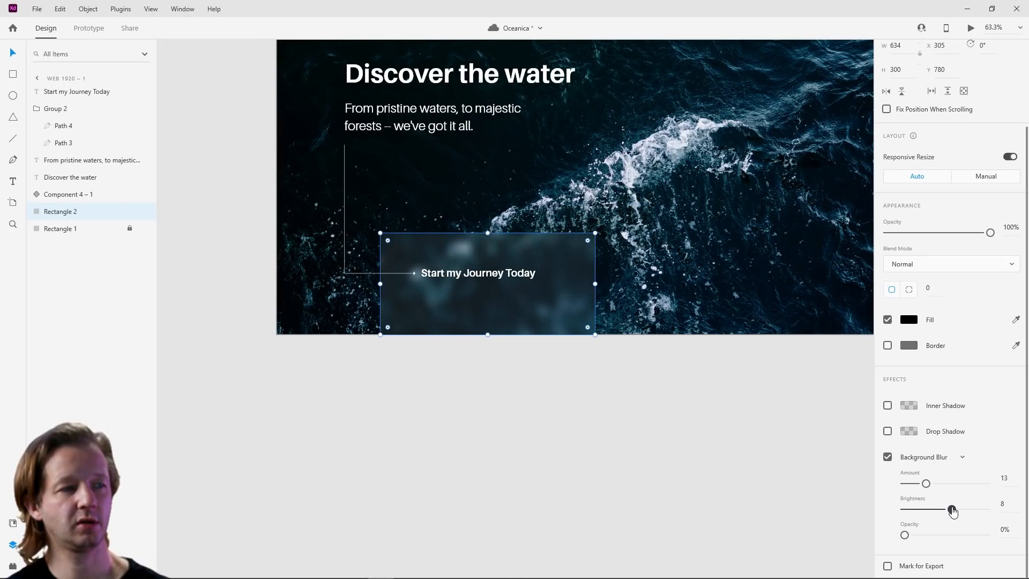
{"action": "mouse_move", "coordinate": [906, 536]}
{"action": "left_mouse_down"}
{"action": "mouse_move", "coordinate": [942, 535]}
{"action": "mouse_move", "coordinate": [921, 535]}
{"action": "left_mouse_up"}
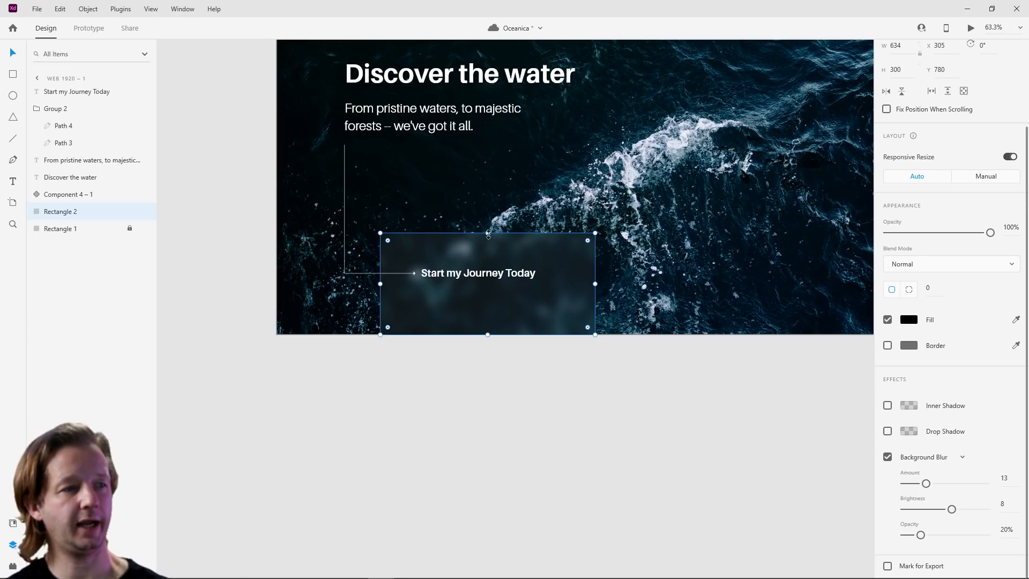
Step: Extend the blurred rectangle upward to a height of 349 and shift it to X 308
{"action": "left_click_drag", "start_coordinate": [487, 233], "coordinate": [493, 217]}
{"action": "left_click", "coordinate": [478, 274]}
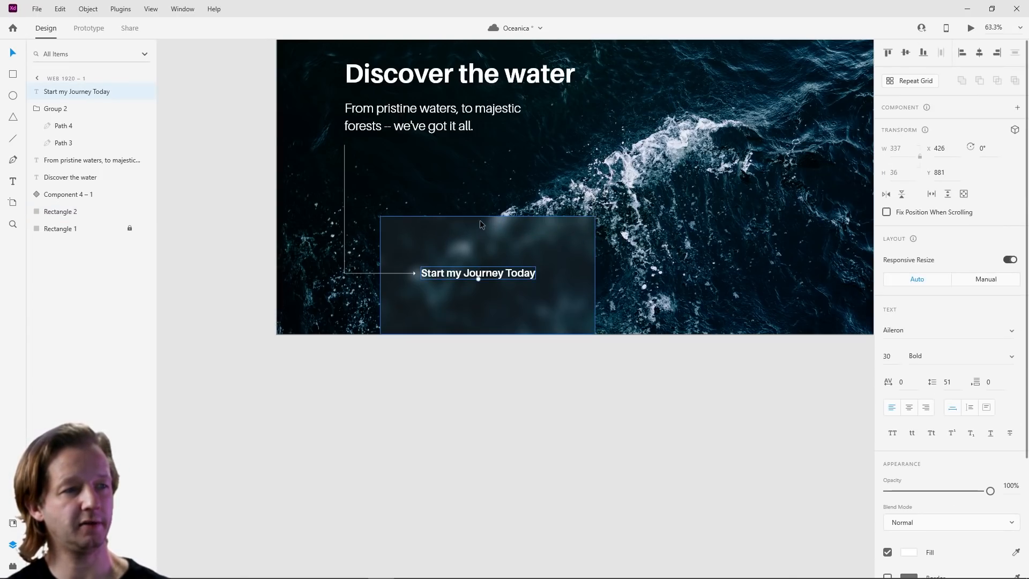
{"action": "left_click", "coordinate": [496, 411]}
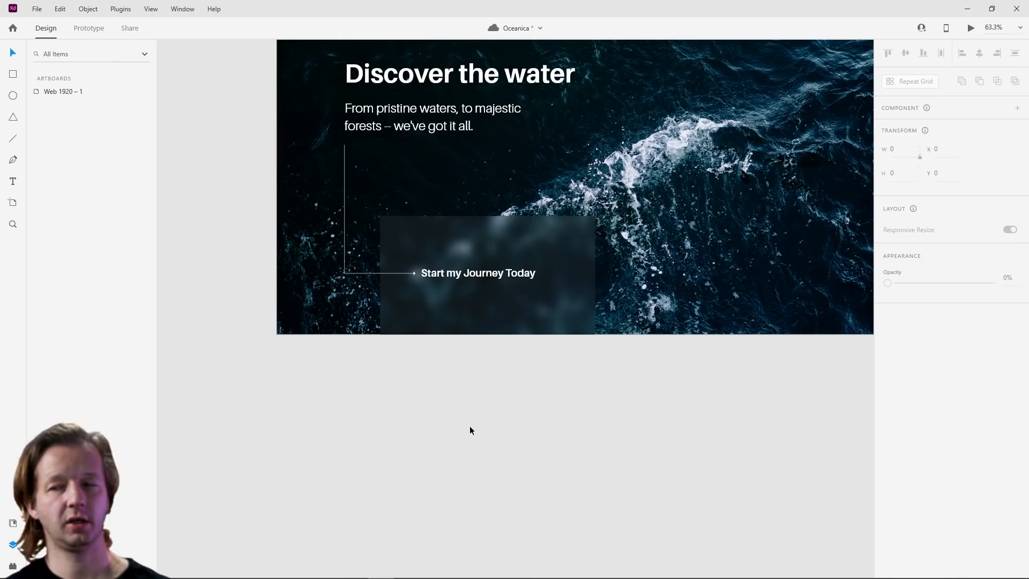
{"action": "left_click", "coordinate": [475, 315]}
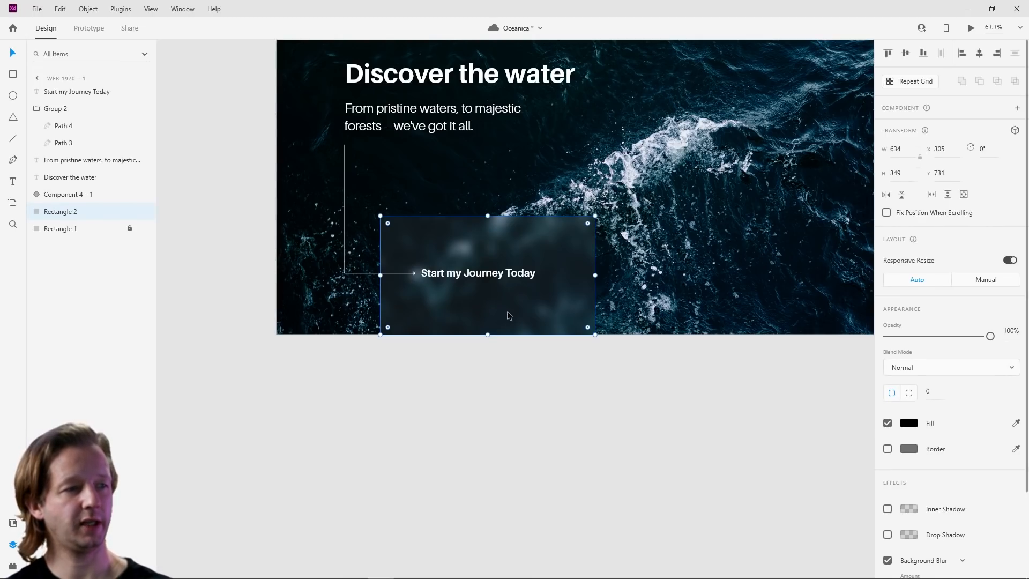
{"action": "left_click", "coordinate": [498, 400]}
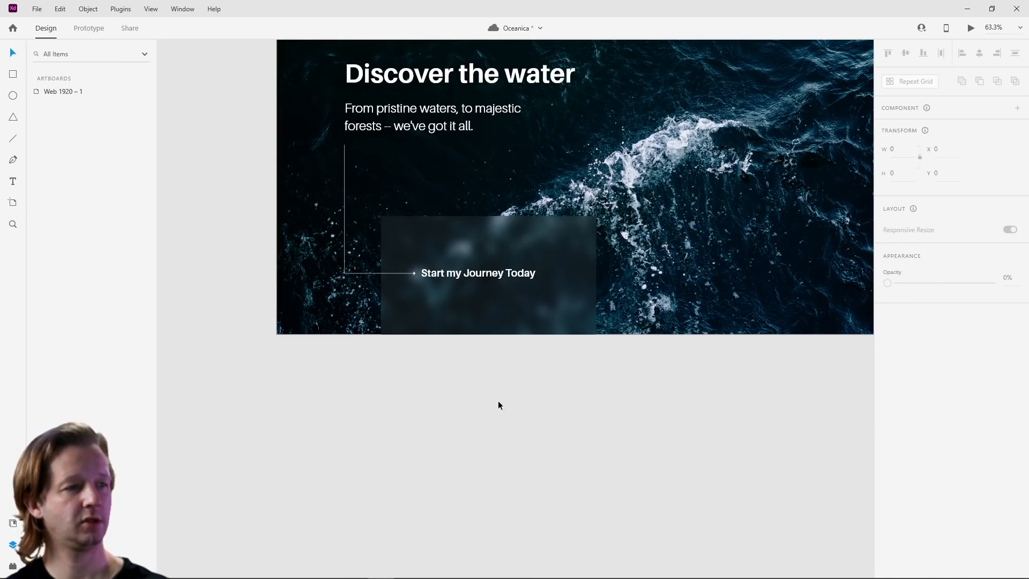
{"action": "left_click", "coordinate": [485, 311]}
{"action": "scroll", "coordinate": [513, 292], "scroll_direction": "up", "scroll_amount": 3}
{"action": "scroll", "coordinate": [513, 292], "scroll_direction": "left", "scroll_amount": 3}
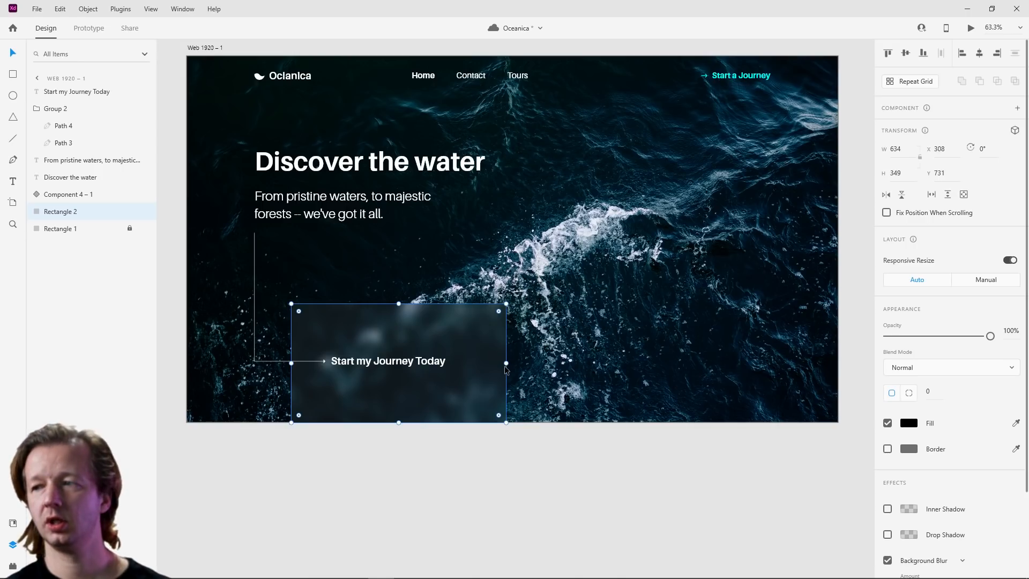
Step: Move the "Start my Journey Today" text to X 457 so it is horizontally centred in the blurred rectangle
{"action": "left_click", "coordinate": [411, 364]}
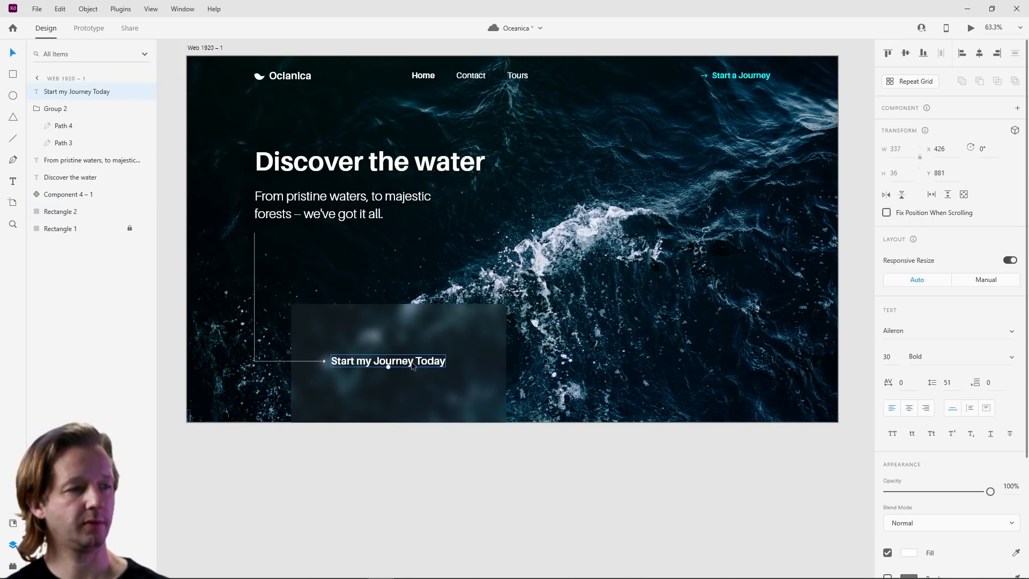
{"action": "left_click_drag", "start_coordinate": [415, 364], "coordinate": [426, 365]}
{"action": "key", "text": "Escape"}
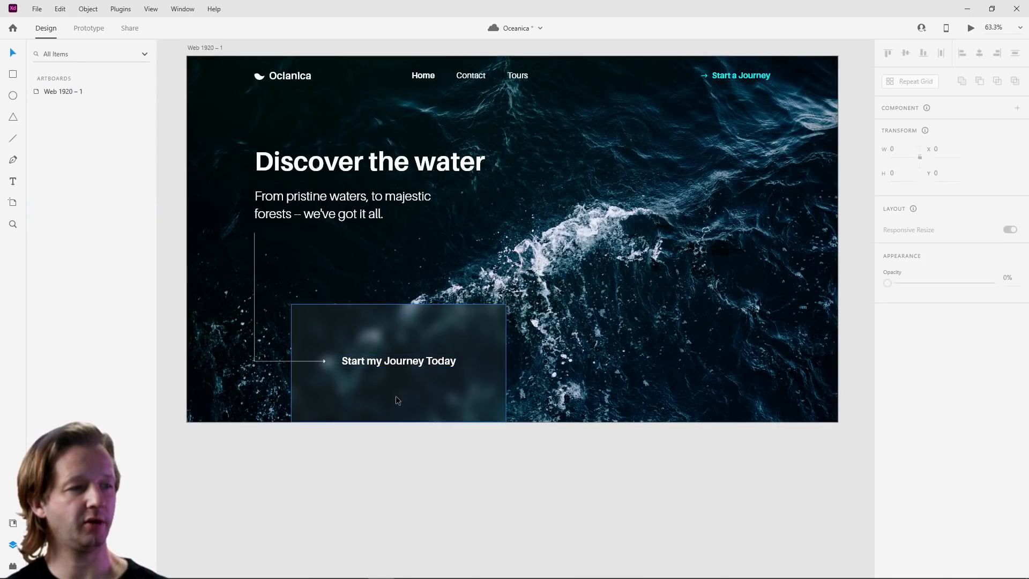
{"action": "left_click", "coordinate": [386, 360]}
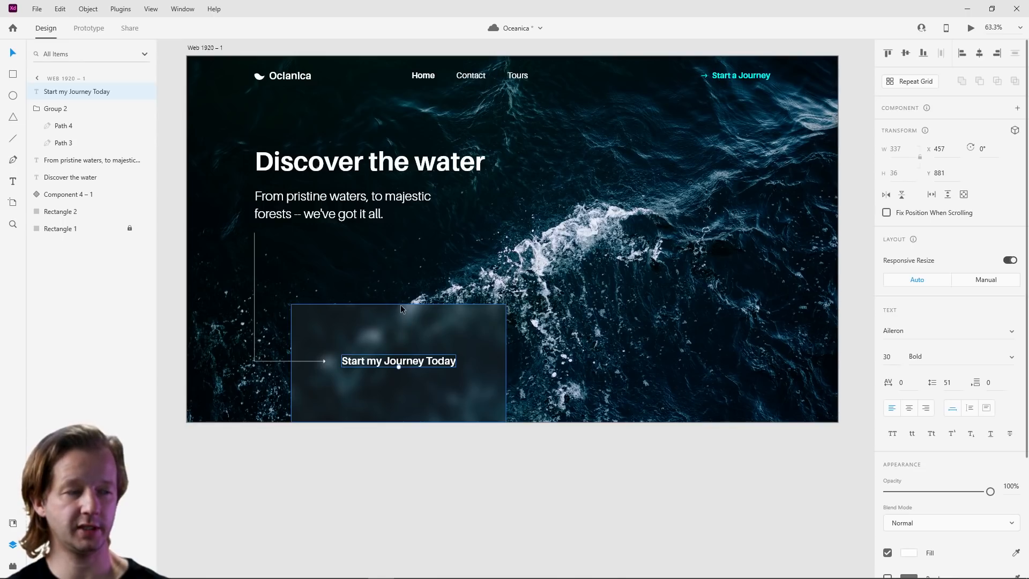
{"action": "left_click", "coordinate": [404, 322]}
{"action": "left_click", "coordinate": [404, 361]}
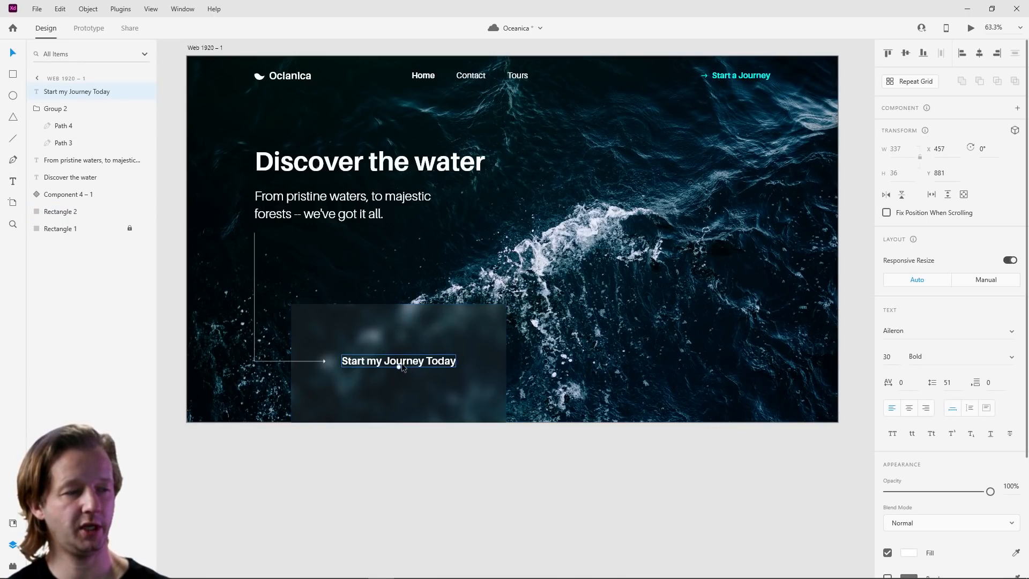
{"action": "left_click", "coordinate": [484, 327]}
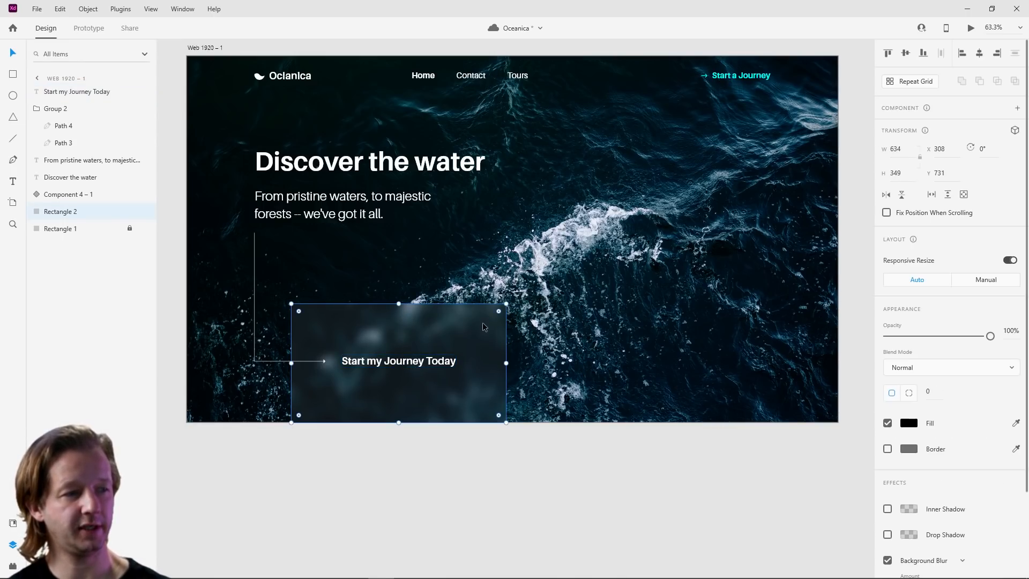
{"action": "scroll", "coordinate": [275, 361], "scroll_direction": "up", "scroll_amount": 5}
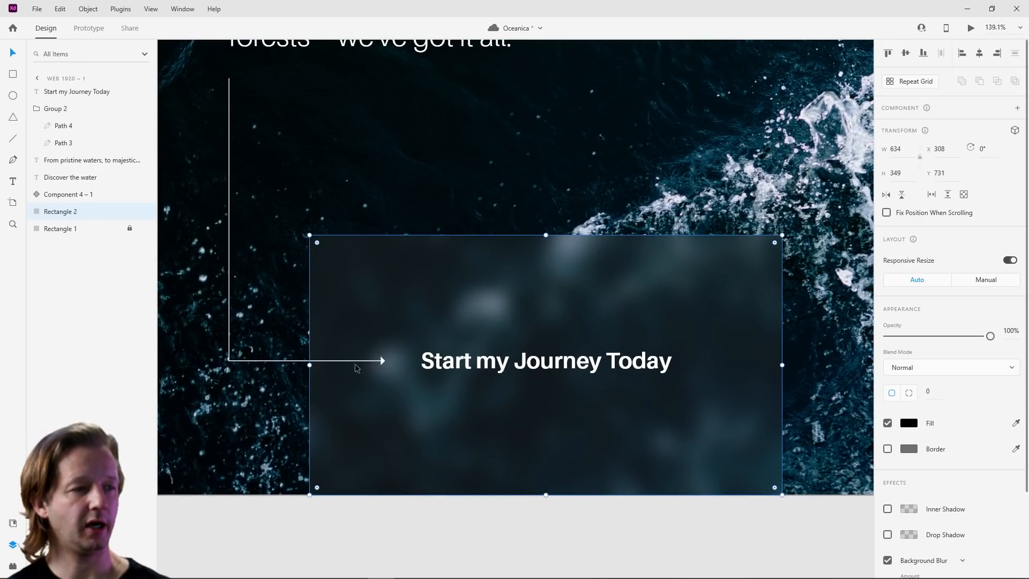
{"action": "scroll", "coordinate": [482, 365], "scroll_direction": "down", "scroll_amount": 6}
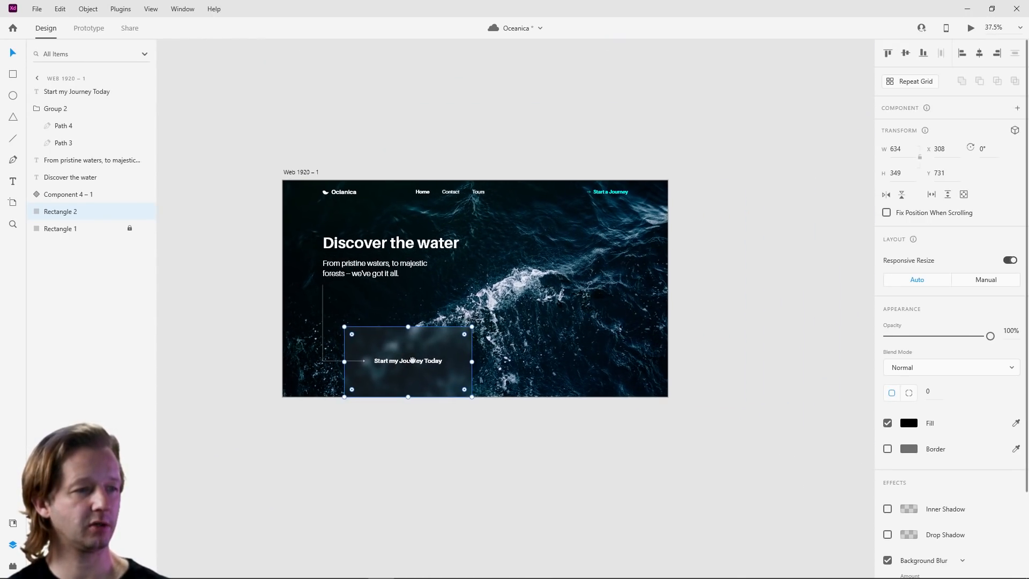
{"action": "scroll", "coordinate": [410, 371], "scroll_direction": "up", "scroll_amount": 2}
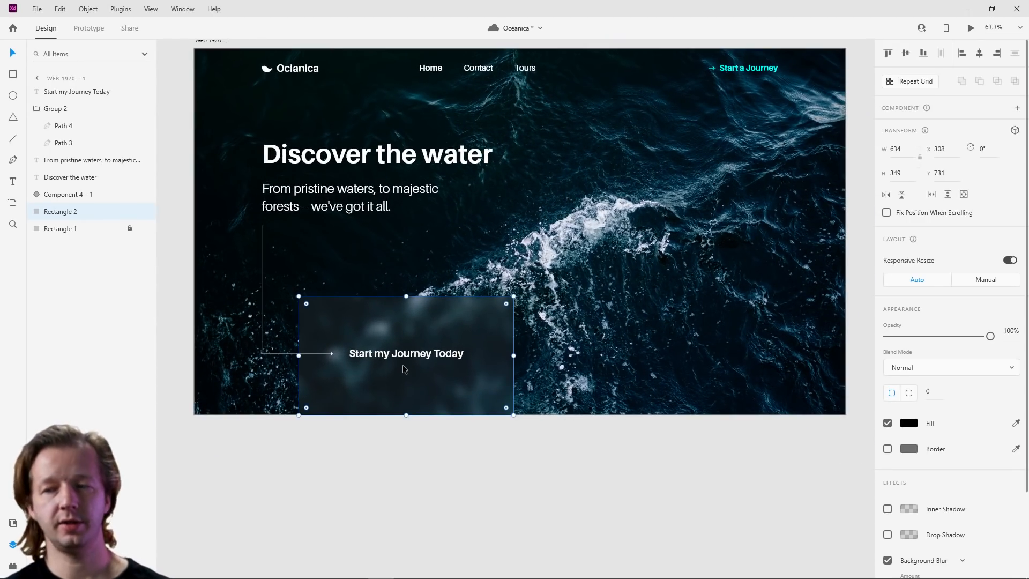
Step: Extend the Web 1920 – 1 artboard downward to a height of about 1918, leaving blank space below the hero
{"action": "scroll", "coordinate": [405, 366], "scroll_direction": "down", "scroll_amount": 4}
{"action": "left_click", "coordinate": [332, 213]}
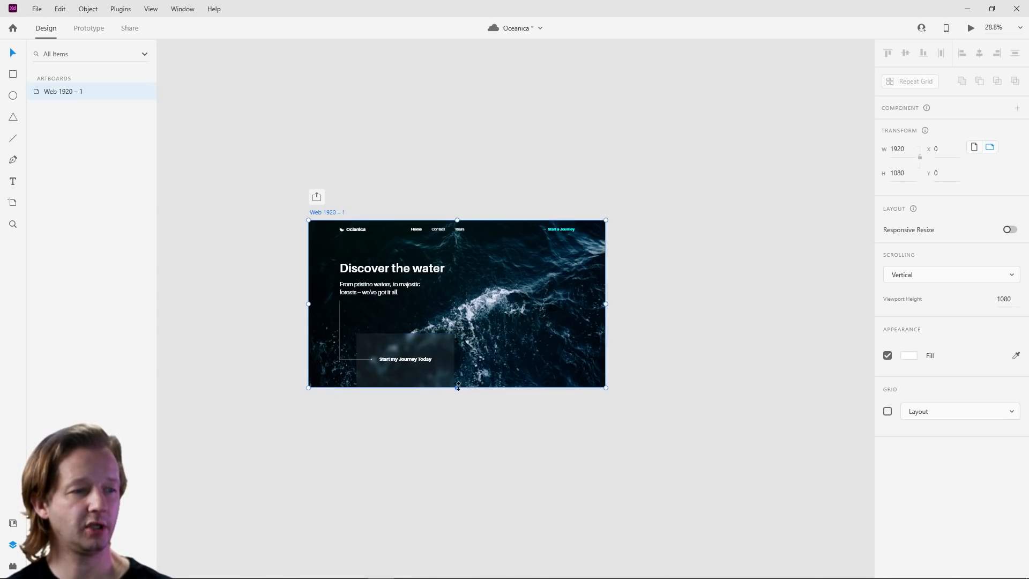
{"action": "left_click_drag", "start_coordinate": [457, 387], "coordinate": [461, 517]}
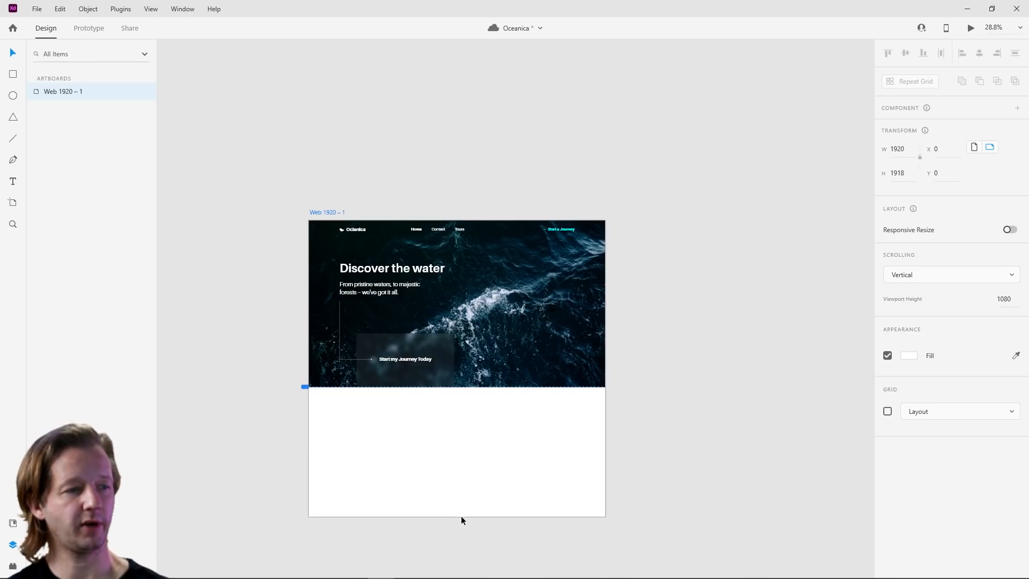
{"action": "left_click", "coordinate": [472, 434]}
{"action": "scroll", "coordinate": [430, 436], "scroll_direction": "up", "scroll_amount": 3}
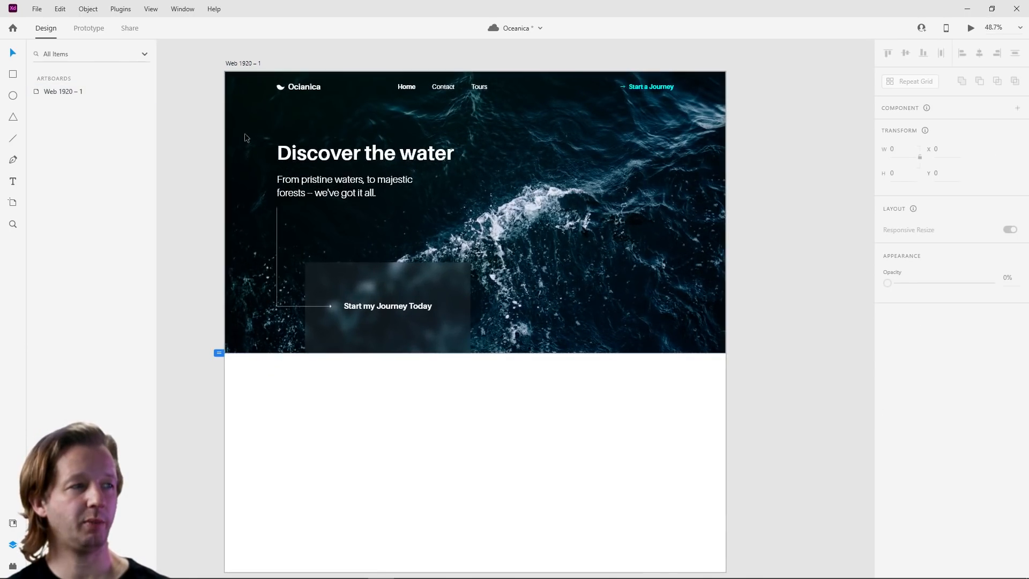
{"action": "left_click", "coordinate": [240, 63]}
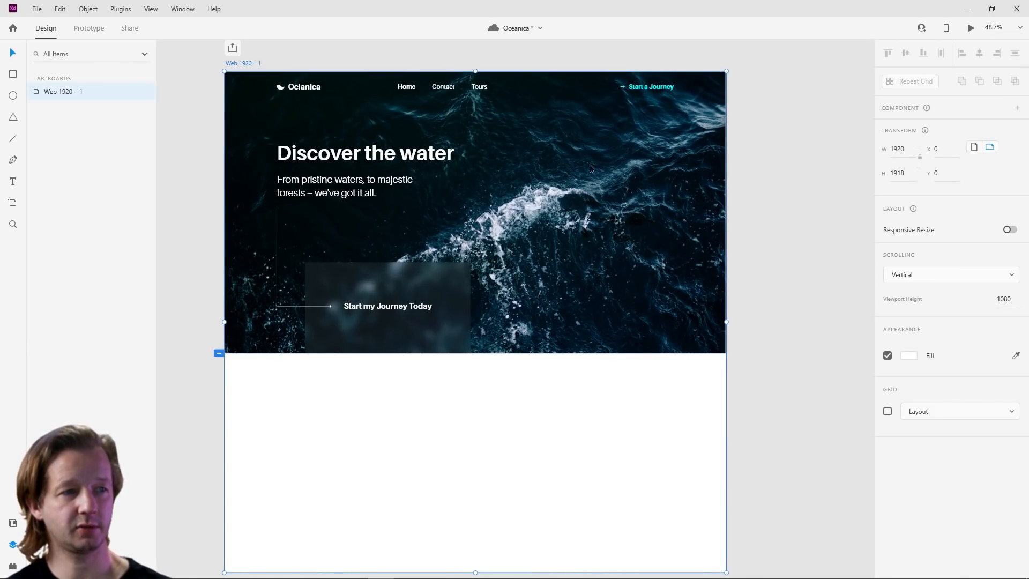
{"action": "left_click", "coordinate": [540, 407]}
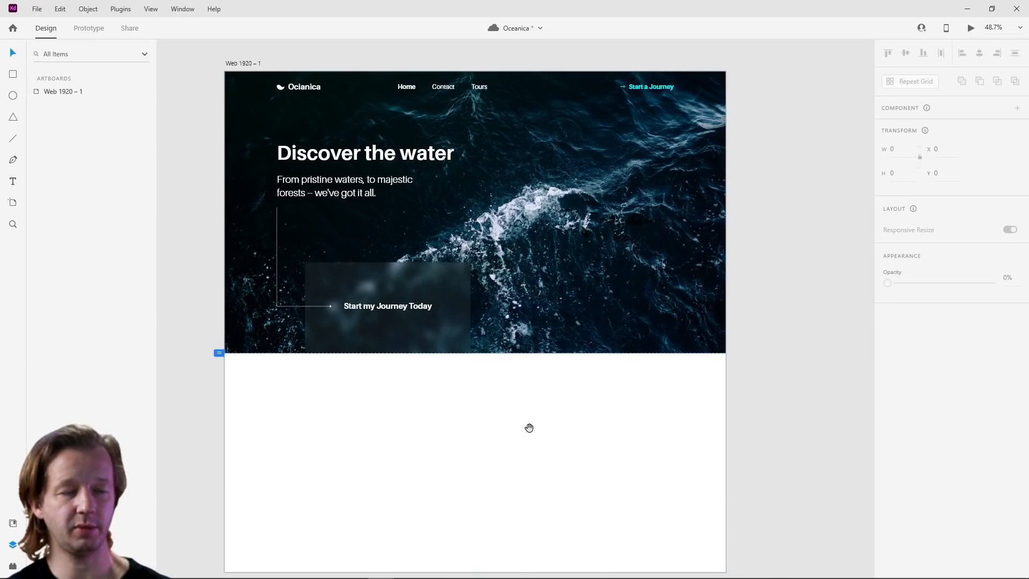
{"action": "left_click_drag", "start_coordinate": [530, 427], "coordinate": [529, 405]}
{"action": "scroll", "coordinate": [529, 406], "scroll_direction": "down", "scroll_amount": 2}
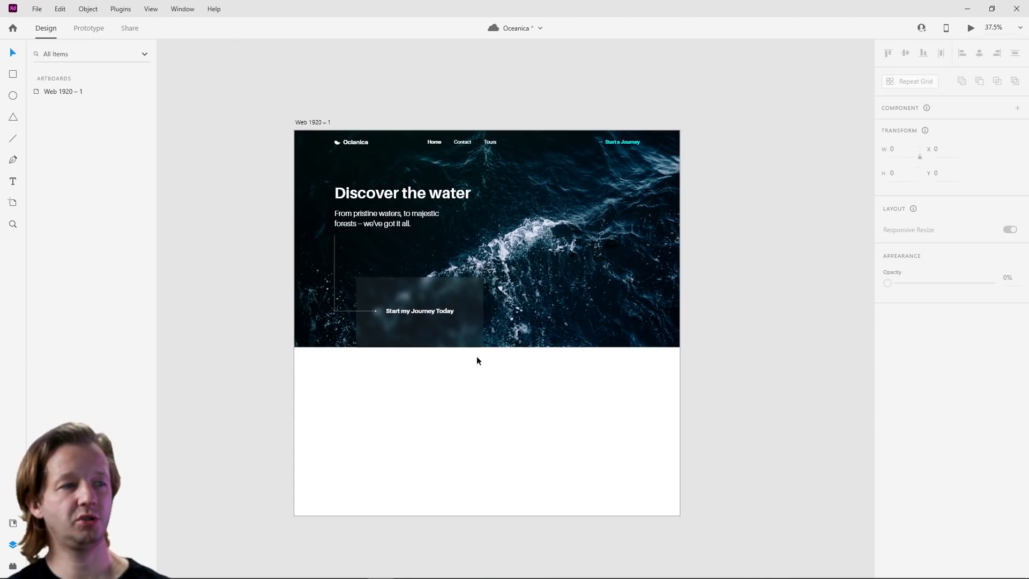
Step: Fill the Web 1920 – 1 artboard with a dark blue sampled from the hero's water, desaturated to #2E363A
{"action": "left_click", "coordinate": [311, 123]}
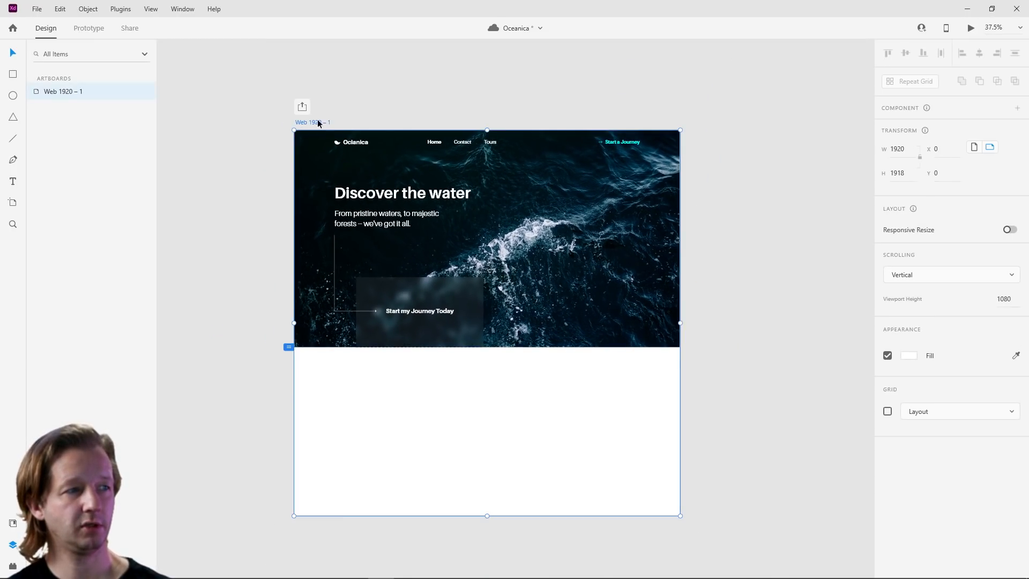
{"action": "left_click", "coordinate": [911, 357]}
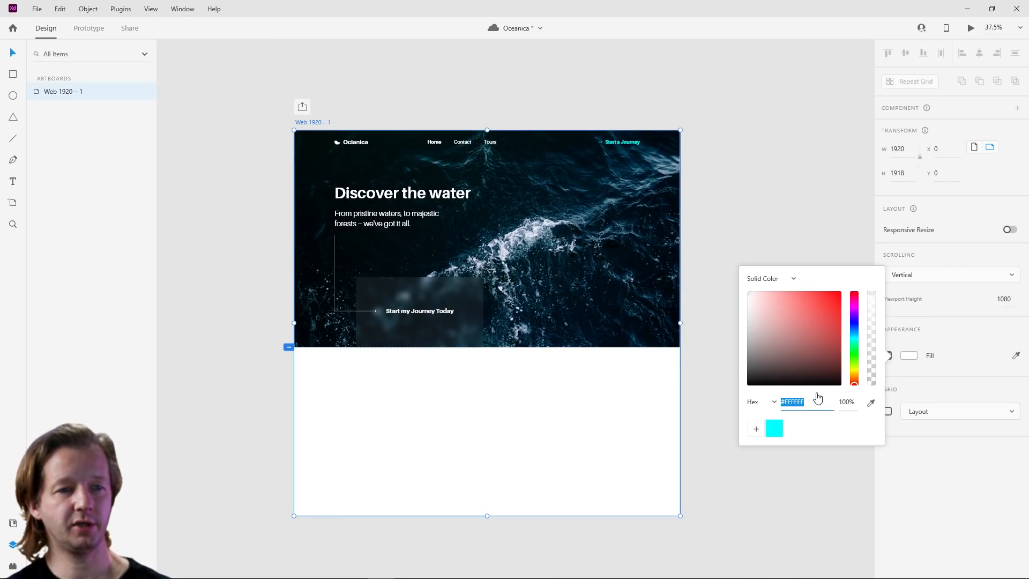
{"action": "left_click", "coordinate": [872, 403]}
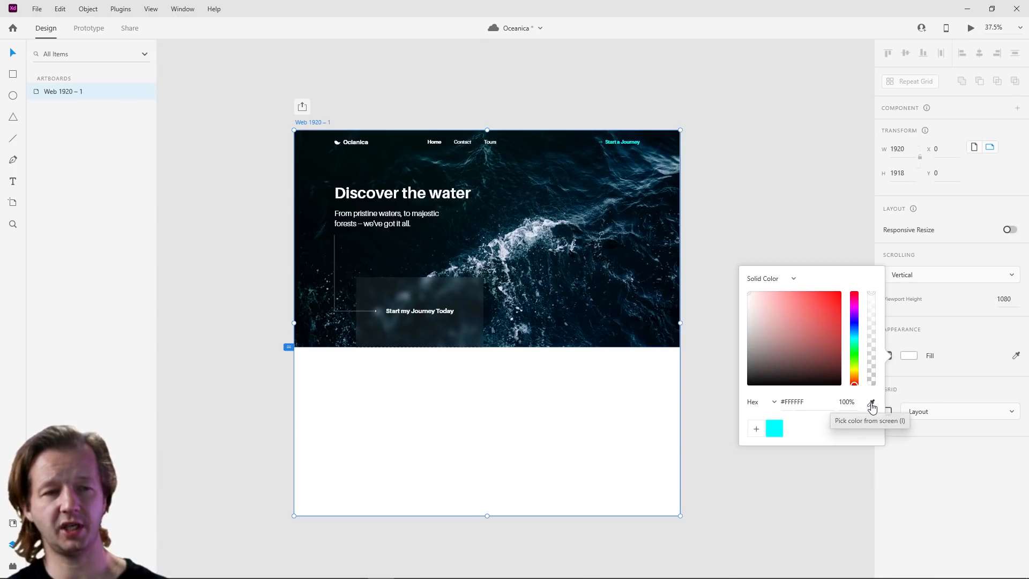
{"action": "left_click", "coordinate": [565, 200]}
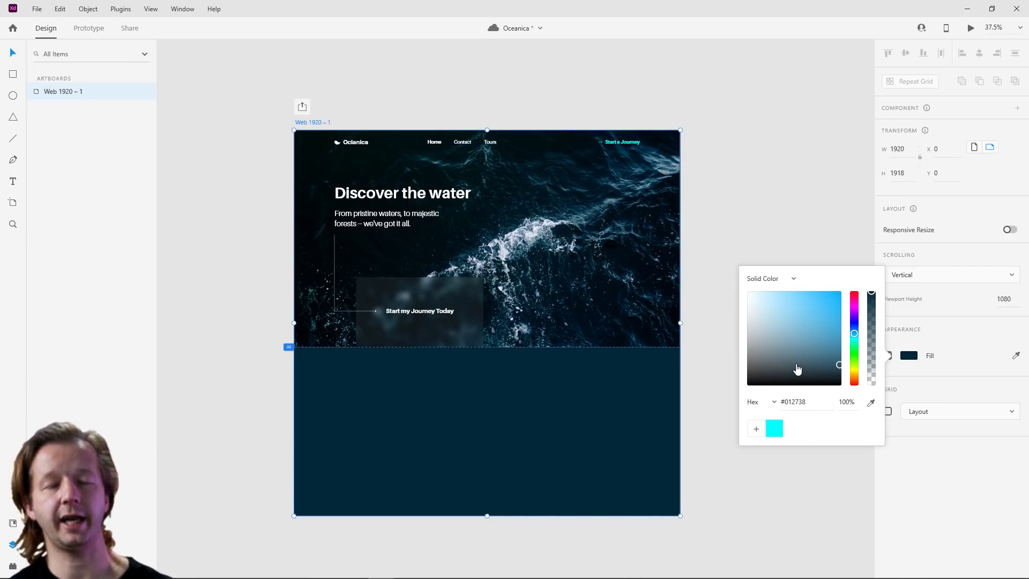
{"action": "left_click_drag", "start_coordinate": [797, 369], "coordinate": [768, 369]}
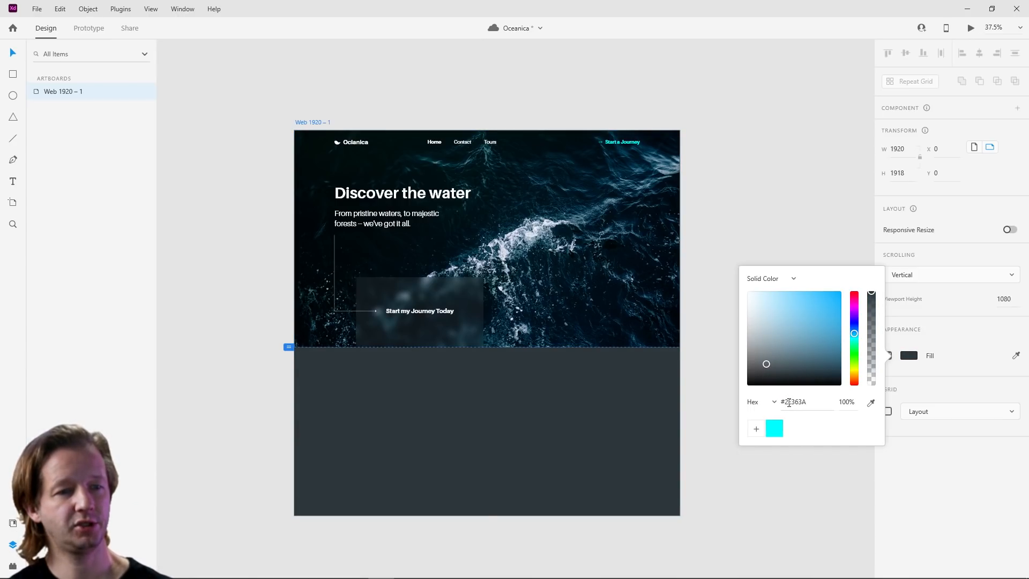
{"action": "double_click", "coordinate": [813, 402]}
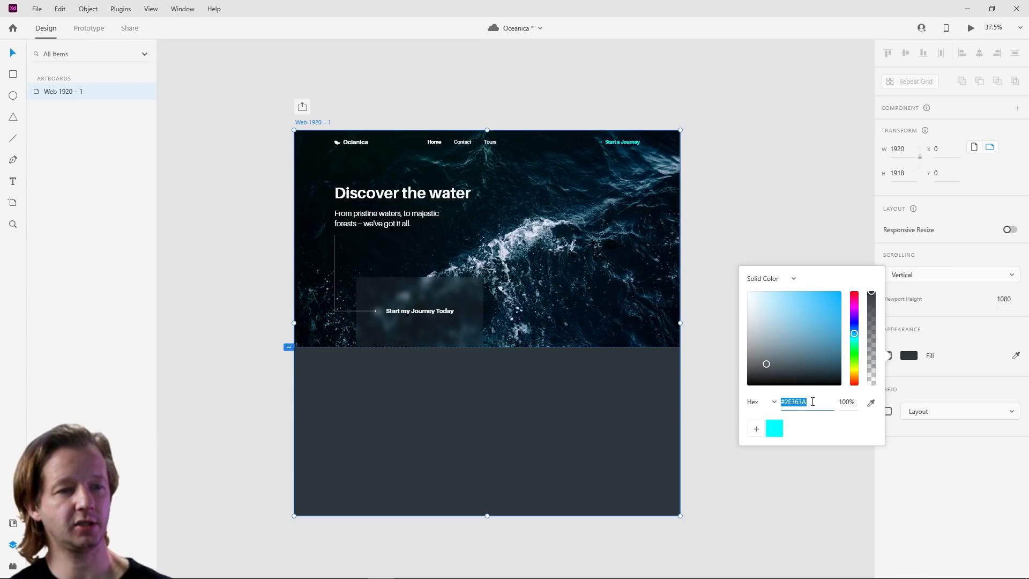
{"action": "key", "text": "Return"}
{"action": "left_click", "coordinate": [908, 508]}
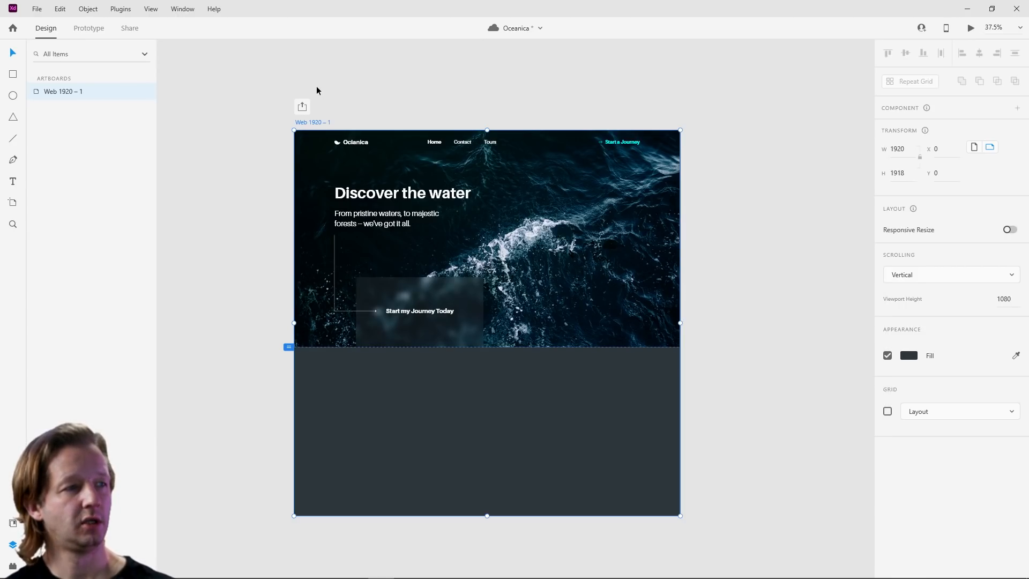
{"action": "left_click", "coordinate": [379, 112]}
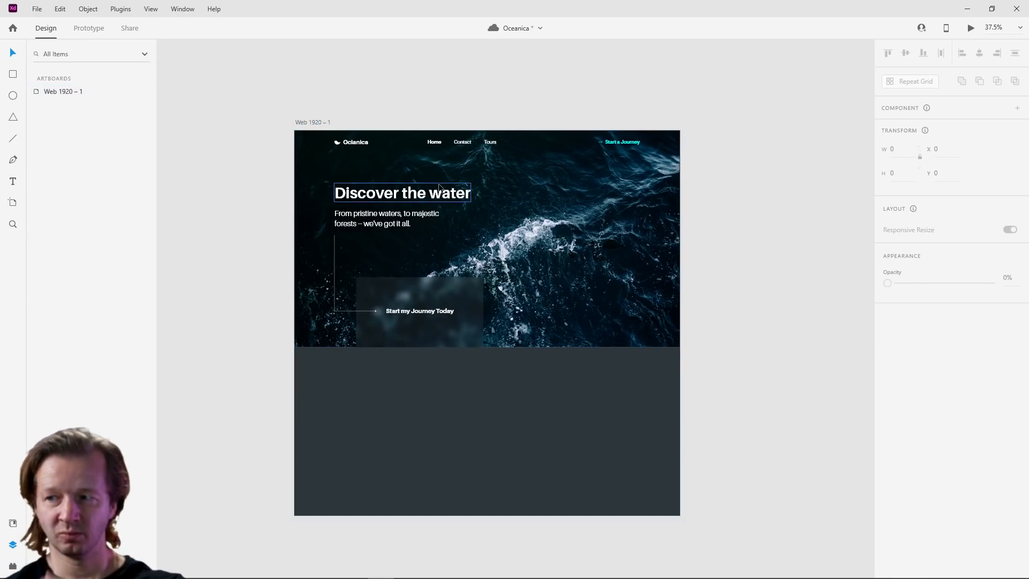
Step: Move the blurred rectangle and its "Start my Journey Today" text together so the rectangle sits at X 351
{"action": "scroll", "coordinate": [351, 350], "scroll_direction": "up", "scroll_amount": 2}
{"action": "scroll", "coordinate": [351, 349], "scroll_direction": "up", "scroll_amount": 1}
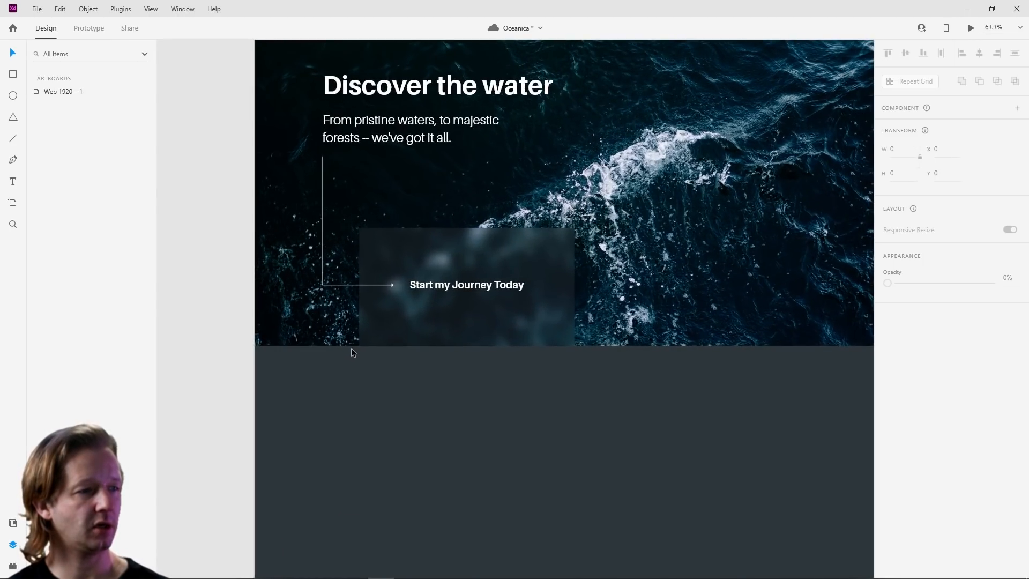
{"action": "scroll", "coordinate": [351, 349], "scroll_direction": "down", "scroll_amount": 1}
{"action": "left_click", "coordinate": [378, 326]}
{"action": "left_click", "coordinate": [413, 301], "text": "shift"}
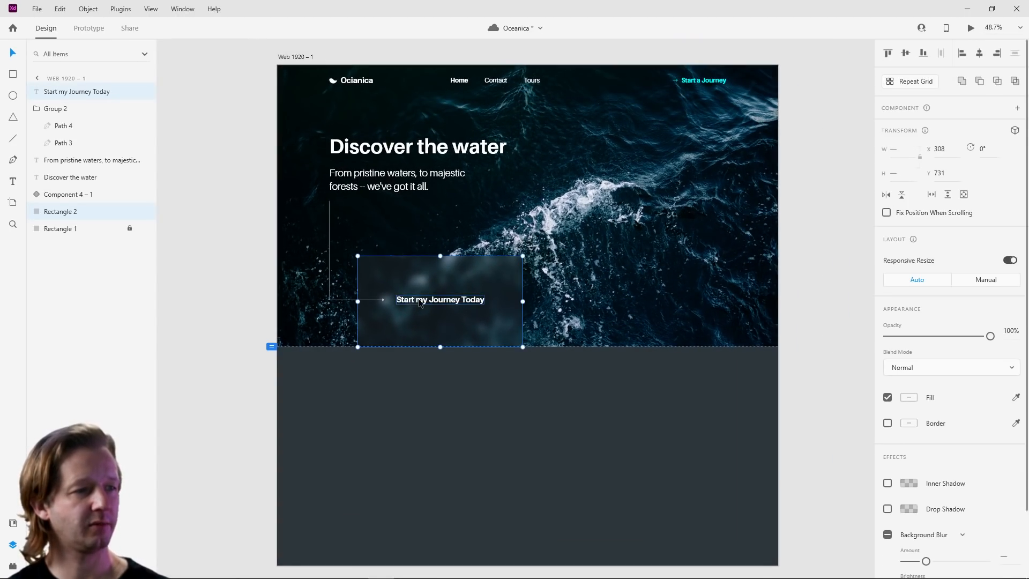
{"action": "left_click_drag", "start_coordinate": [420, 303], "coordinate": [431, 301]}
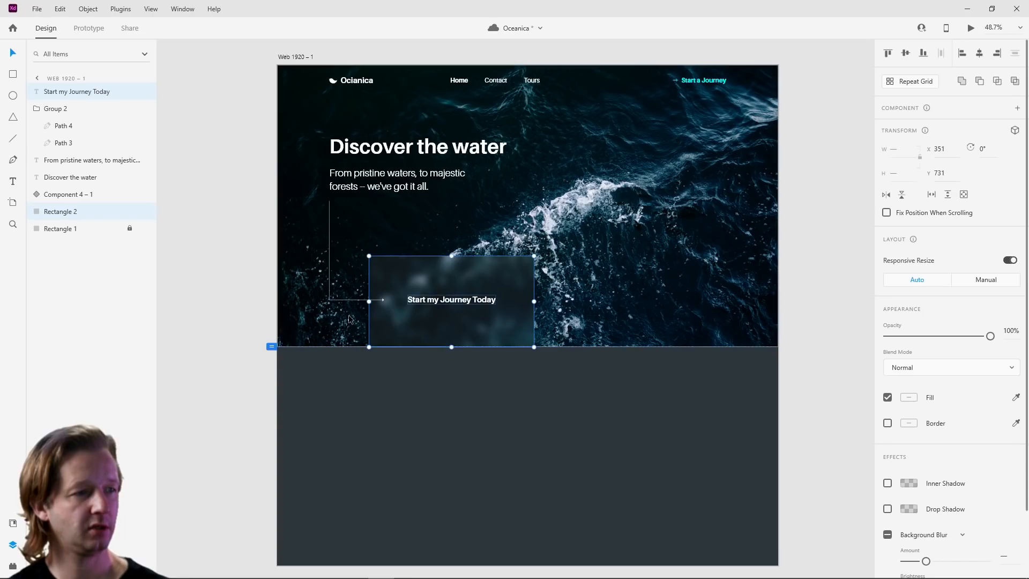
Step: Shift the arrowhead in Group 2 right by 40 to X 447.5, closer to the "Start my Journey Today" text
{"action": "scroll", "coordinate": [346, 319], "scroll_direction": "up", "scroll_amount": 5}
{"action": "left_click", "coordinate": [388, 263]}
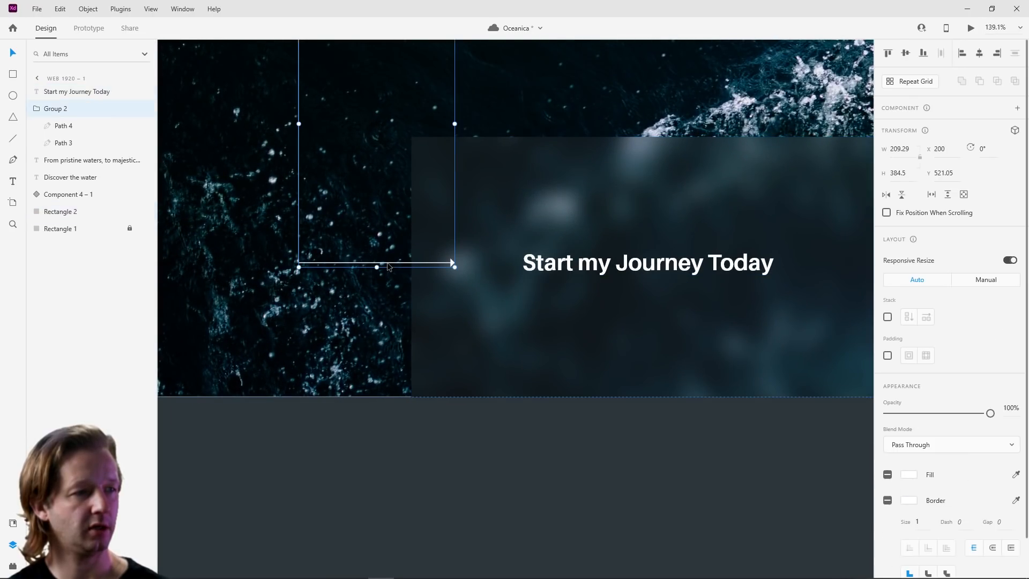
{"action": "double_click", "coordinate": [389, 264]}
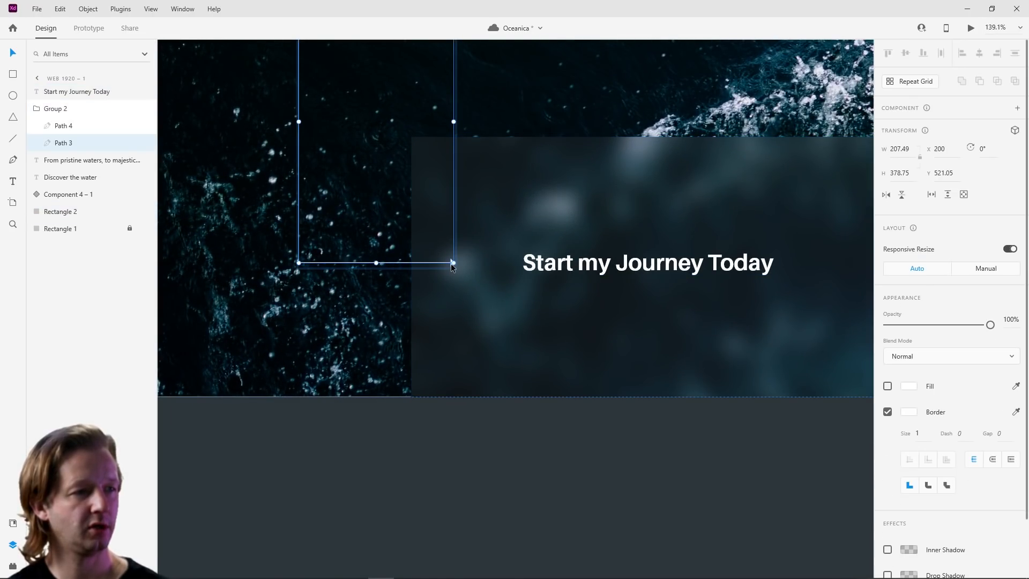
{"action": "left_click", "coordinate": [453, 265]}
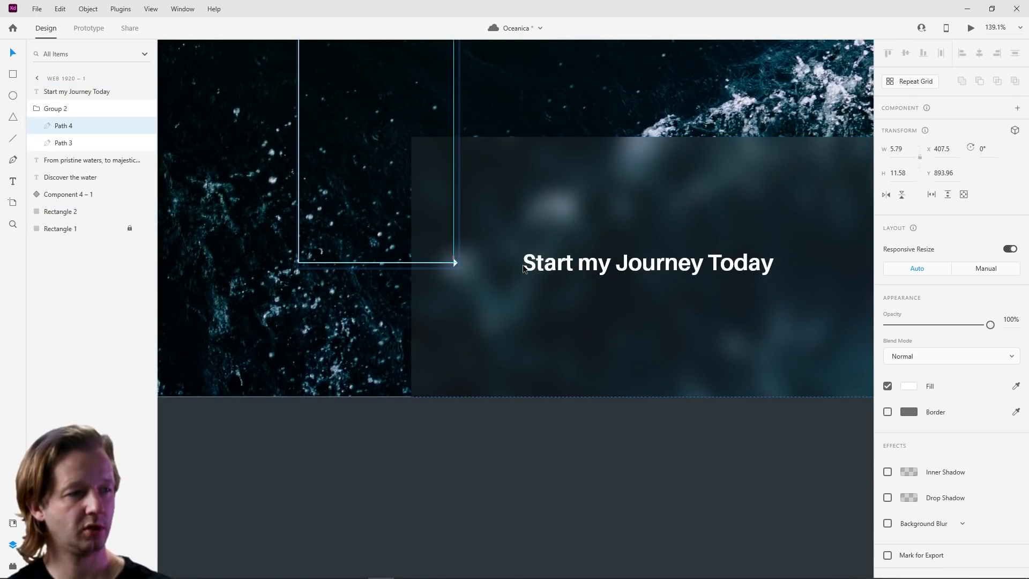
{"action": "key", "text": "shift+Right"}
{"action": "key", "text": "shift+Right"}
{"action": "key", "text": "shift+Right"}
{"action": "key", "text": "shift+Right"}
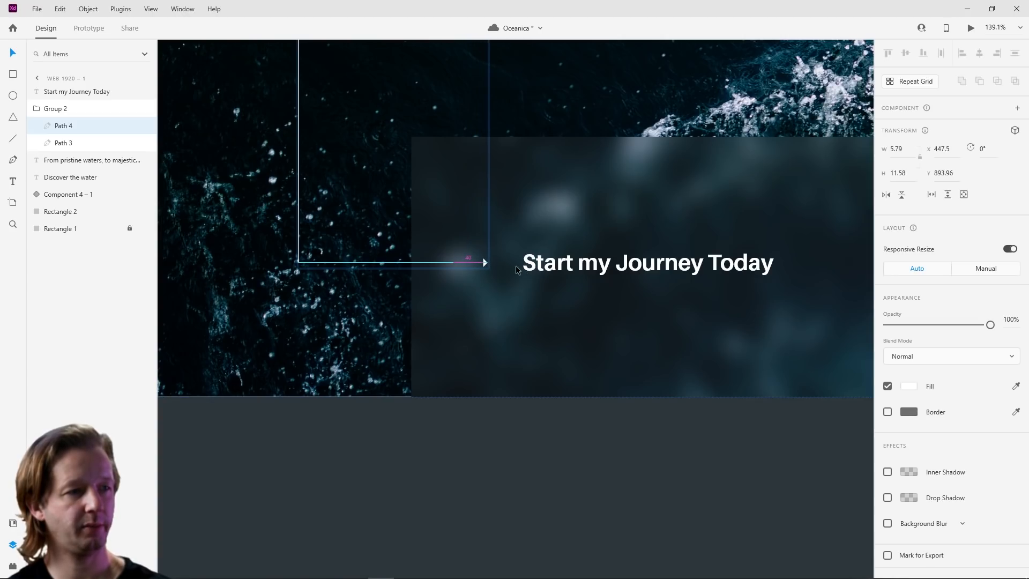
Step: Extend the arrow line's end point horizontally to about X 448 so it meets the arrowhead
{"action": "double_click", "coordinate": [429, 264]}
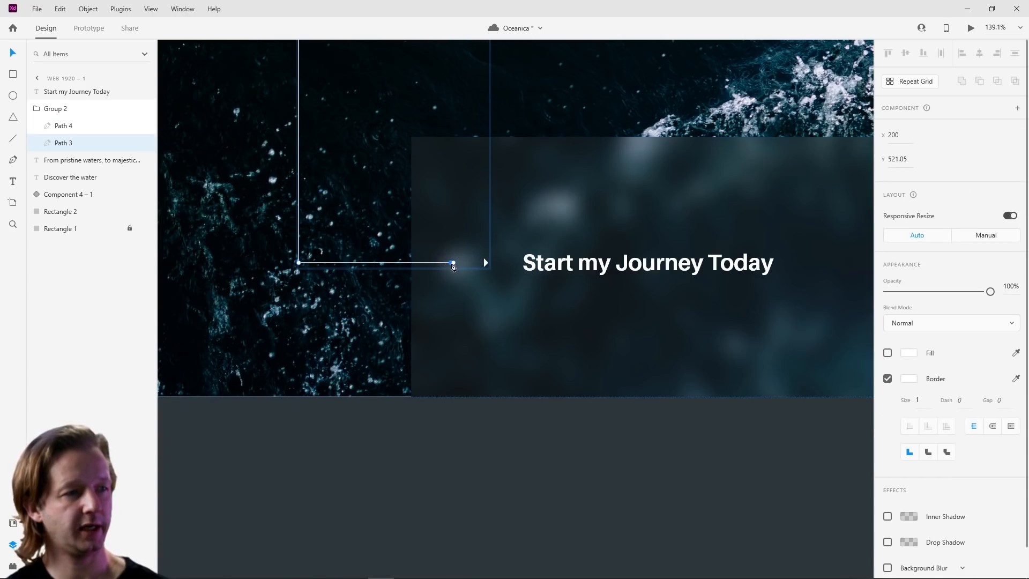
{"action": "left_click_drag", "start_coordinate": [453, 265], "coordinate": [485, 263]}
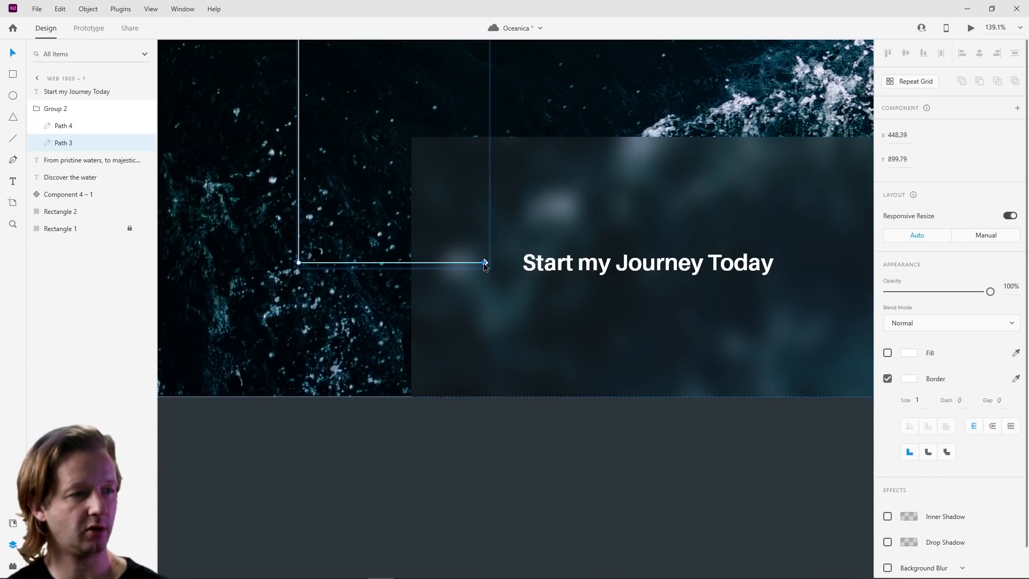
{"action": "left_click", "coordinate": [463, 447]}
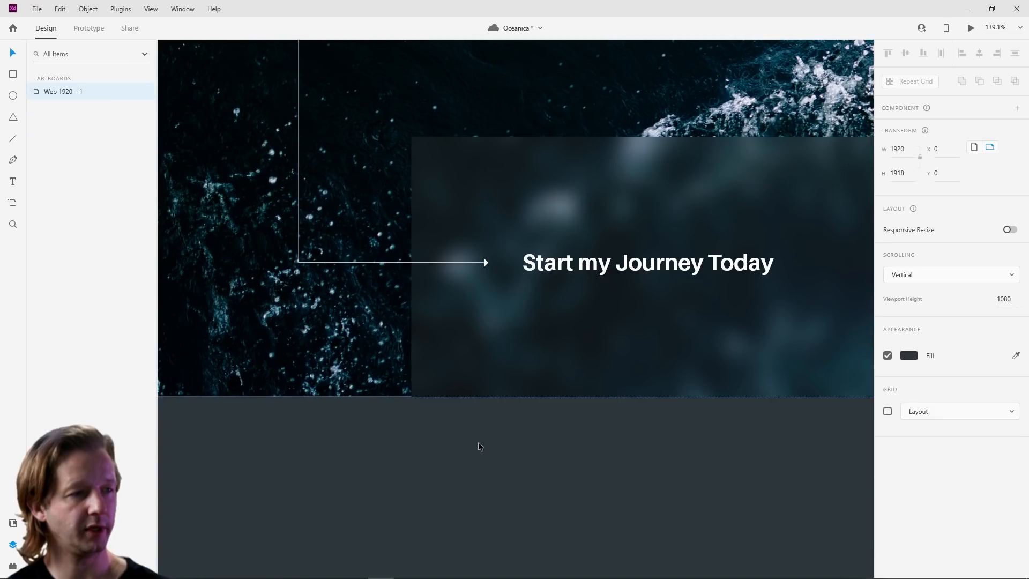
Step: Duplicate the blurred rectangle and reshape the copy into a 351 × 1187 column at X 0, Y 731, reaching the artboard's lower edge
{"action": "scroll", "coordinate": [480, 442], "scroll_direction": "down", "scroll_amount": 5}
{"action": "left_click_drag", "start_coordinate": [480, 444], "coordinate": [440, 354]}
{"action": "left_click", "coordinate": [522, 300]}
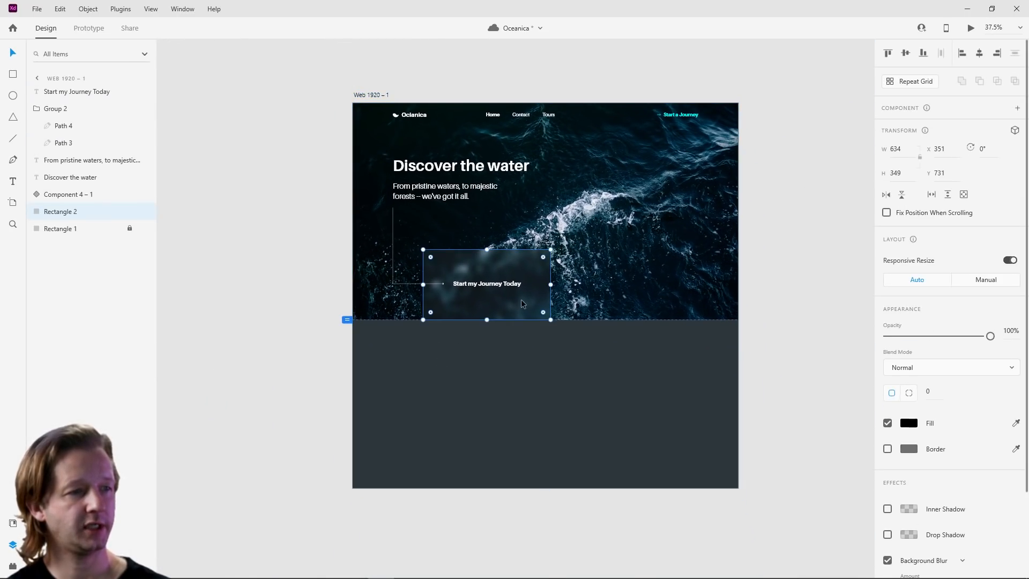
{"action": "key", "text": "ctrl+d"}
{"action": "left_click_drag", "start_coordinate": [551, 289], "coordinate": [391, 488]}
Step: Remove the column's Background Blur and fill it with the artboard's sampled dark gray, lightened slightly to #354046
{"action": "scroll", "coordinate": [970, 504], "scroll_direction": "down", "scroll_amount": 3}
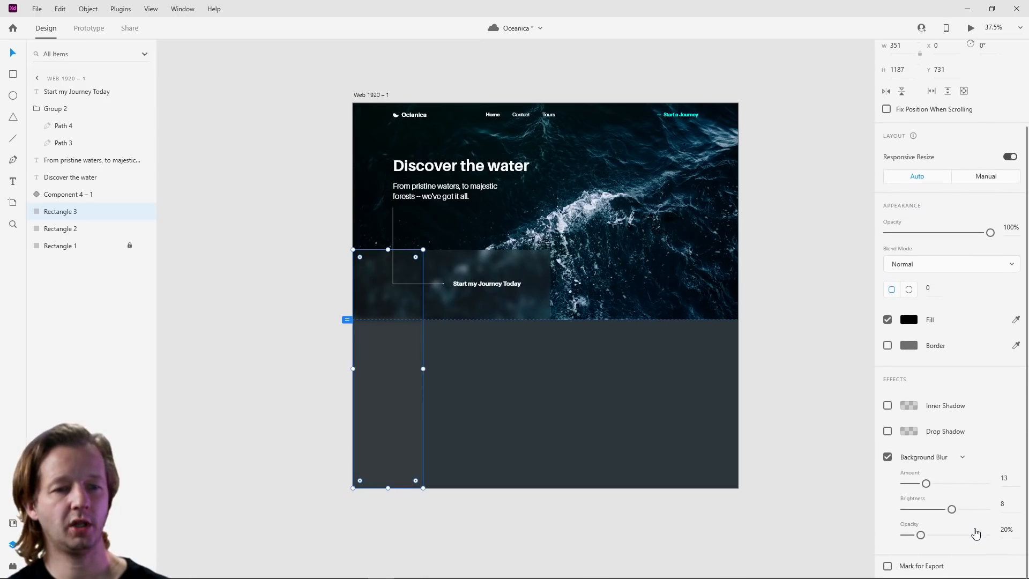
{"action": "left_click", "coordinate": [887, 458]}
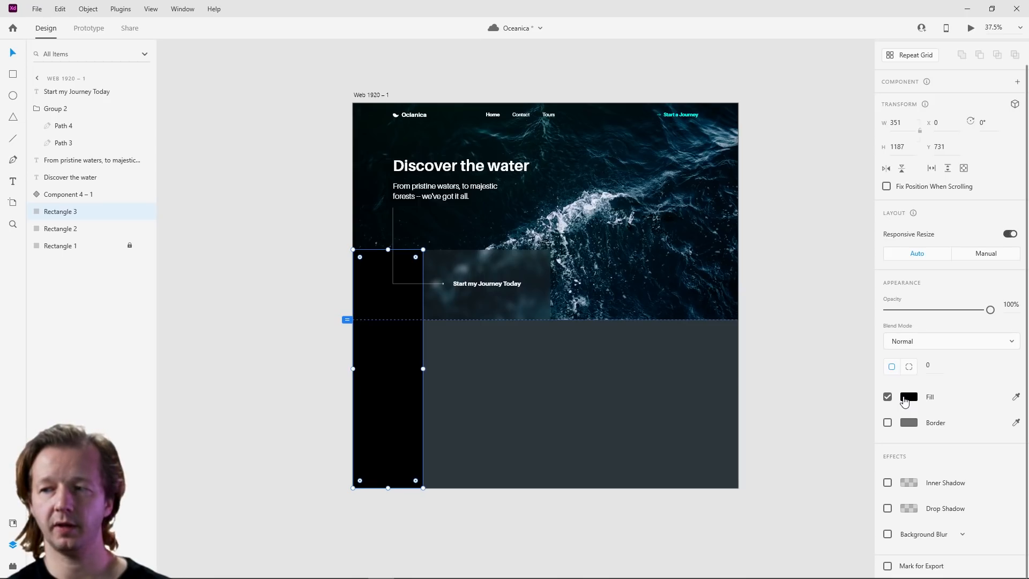
{"action": "left_click", "coordinate": [906, 397]}
{"action": "left_click", "coordinate": [869, 447]}
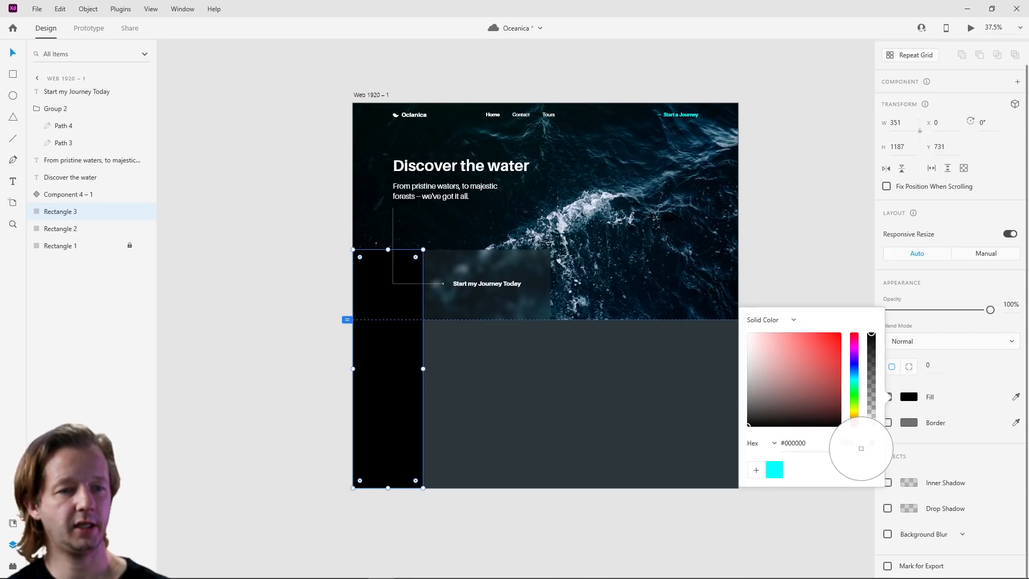
{"action": "left_click", "coordinate": [507, 382]}
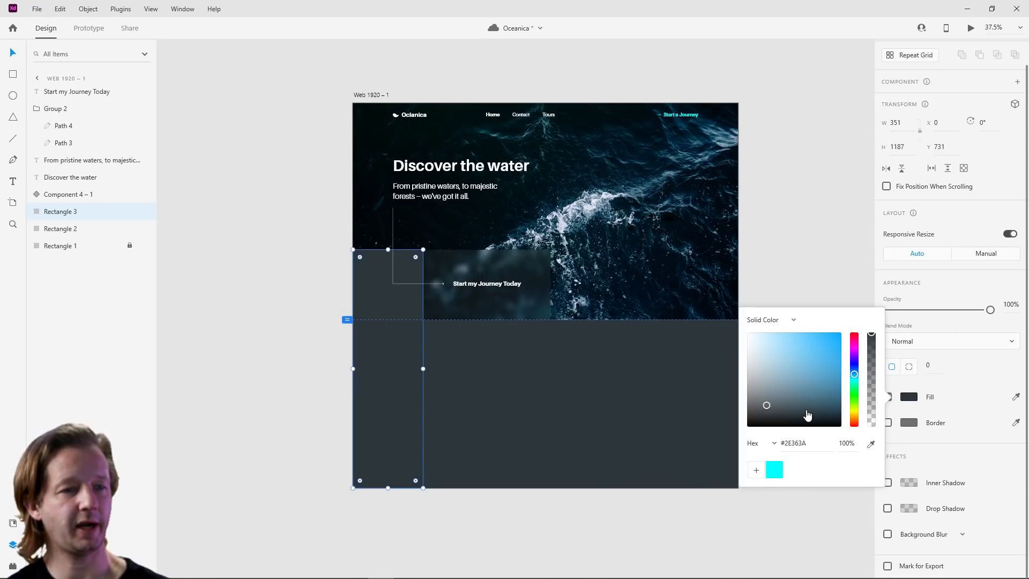
{"action": "left_click_drag", "start_coordinate": [768, 409], "coordinate": [770, 406]}
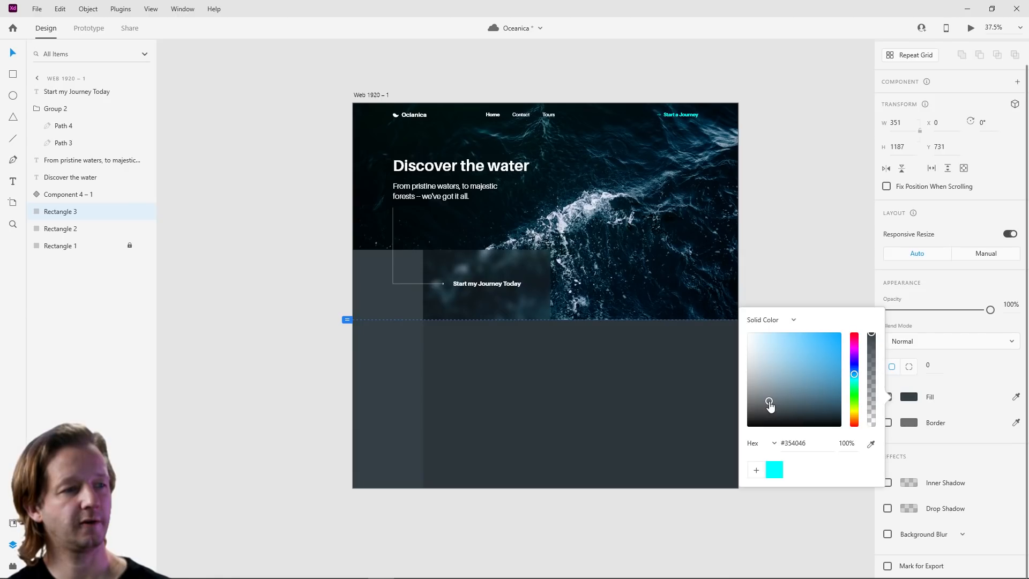
{"action": "left_click", "coordinate": [778, 516]}
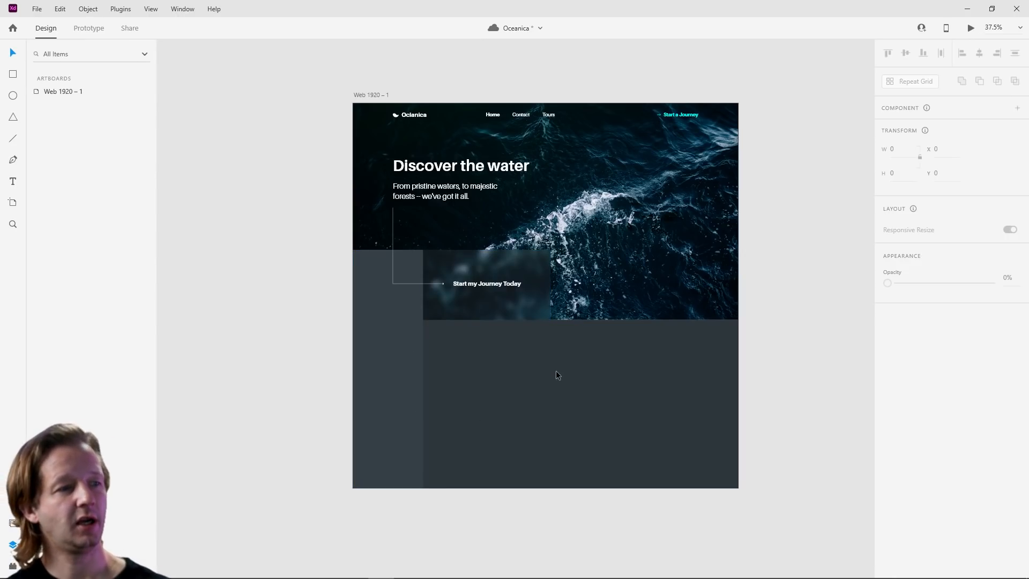
{"action": "left_click", "coordinate": [531, 378]}
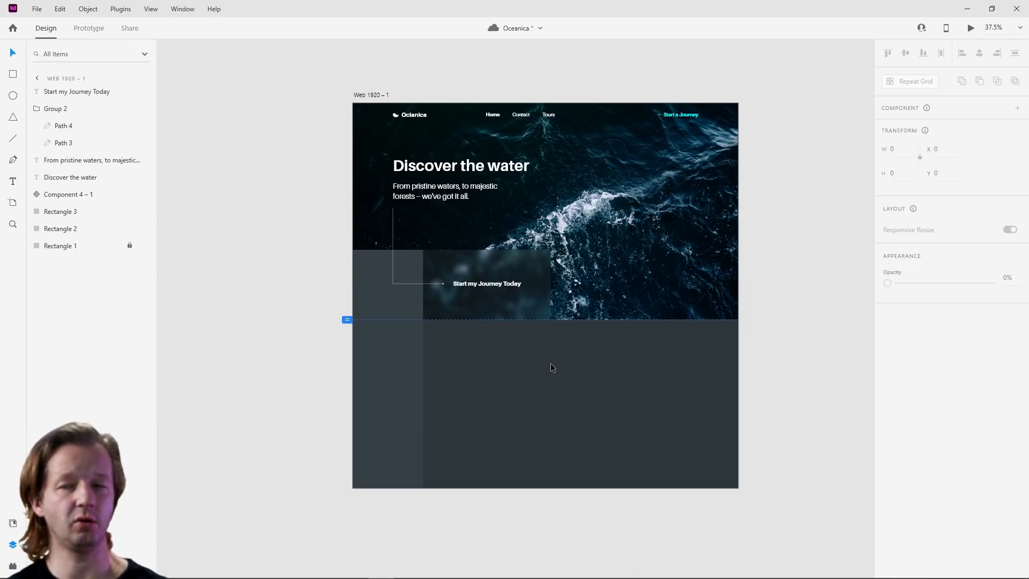
{"action": "scroll", "coordinate": [549, 367], "scroll_direction": "up", "scroll_amount": 5}
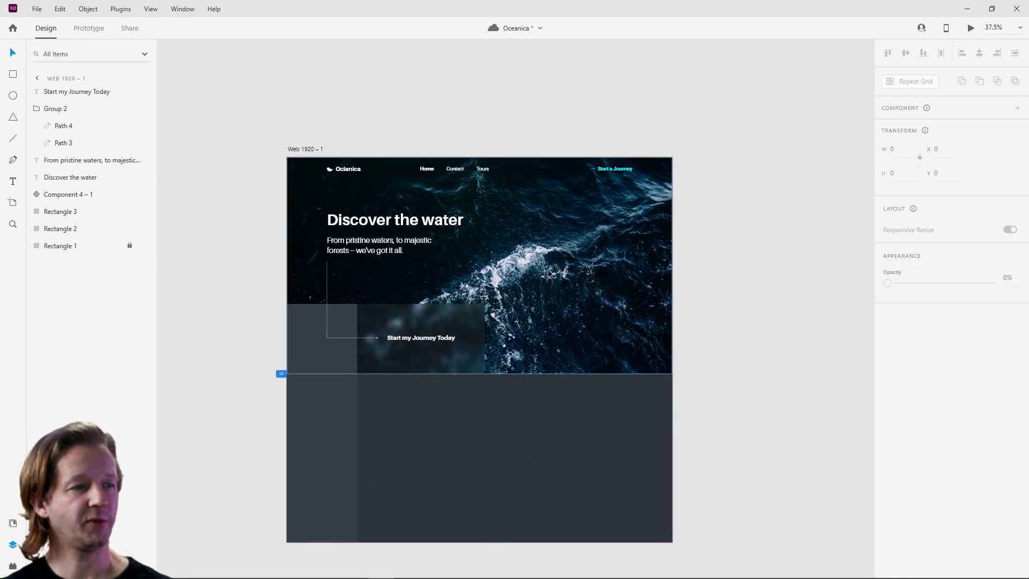
{"action": "scroll", "coordinate": [446, 191], "scroll_direction": "down", "scroll_amount": 5}
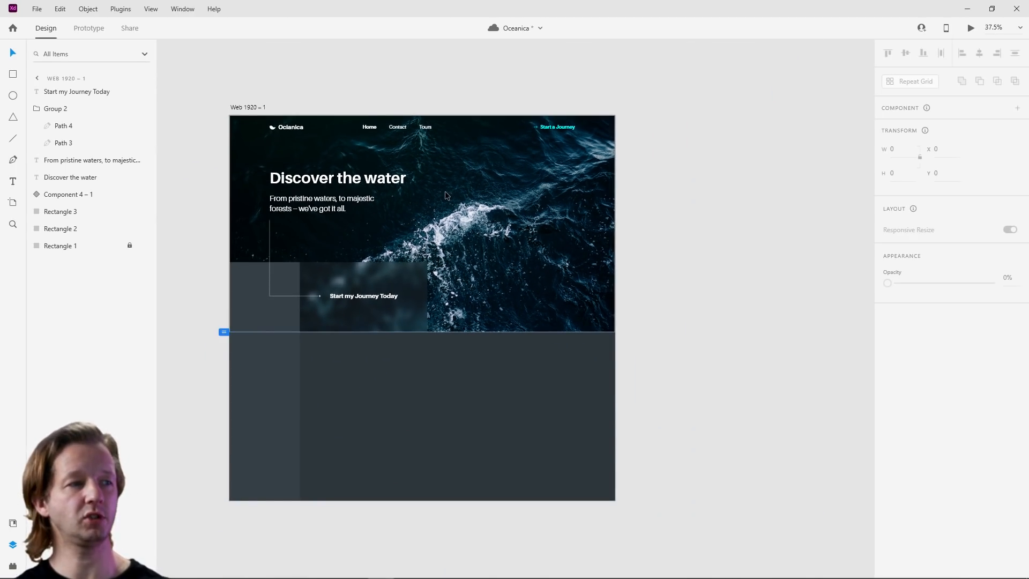
{"action": "left_click_drag", "start_coordinate": [207, 160], "coordinate": [427, 331]}
{"action": "left_click", "coordinate": [474, 392]}
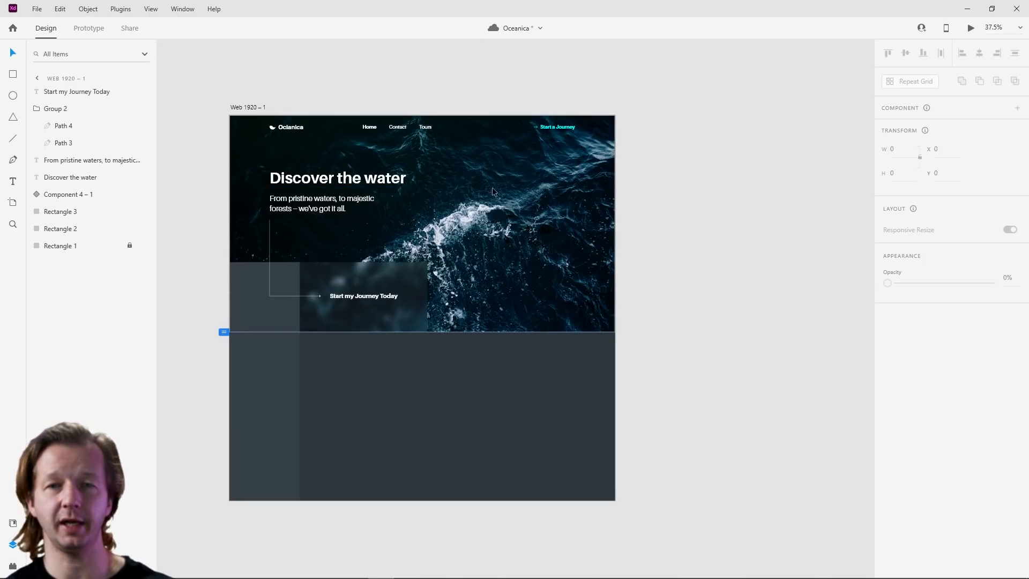
{"action": "scroll", "coordinate": [505, 182], "scroll_direction": "up", "scroll_amount": 2}
{"action": "scroll", "coordinate": [346, 359], "scroll_direction": "down", "scroll_amount": 1}
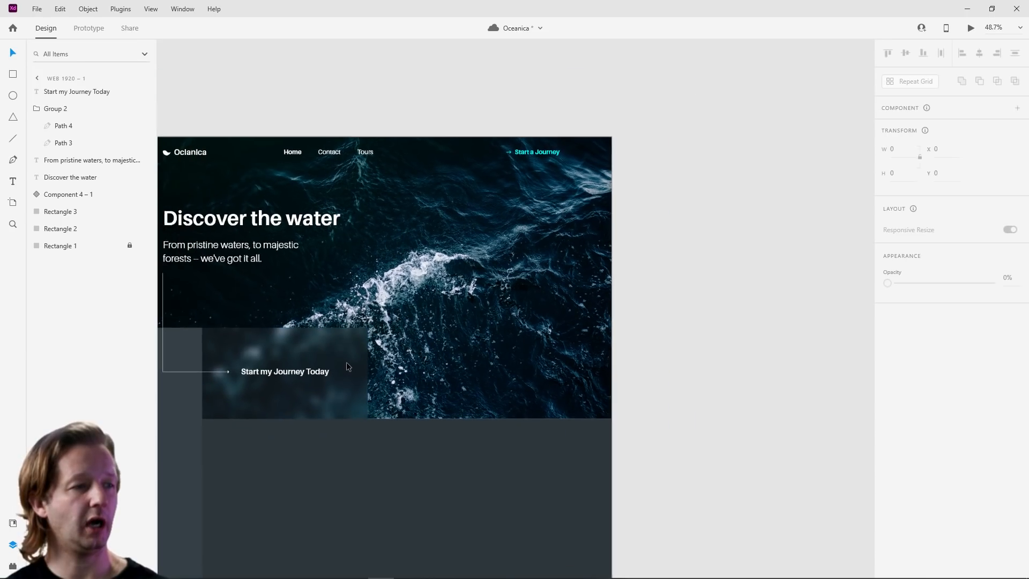
Step: Duplicate the blurred rectangle behind "Start my Journey Today" and place the copy flush against its right edge
{"action": "left_click_drag", "start_coordinate": [344, 356], "coordinate": [405, 352]}
{"action": "left_click", "coordinate": [410, 349]}
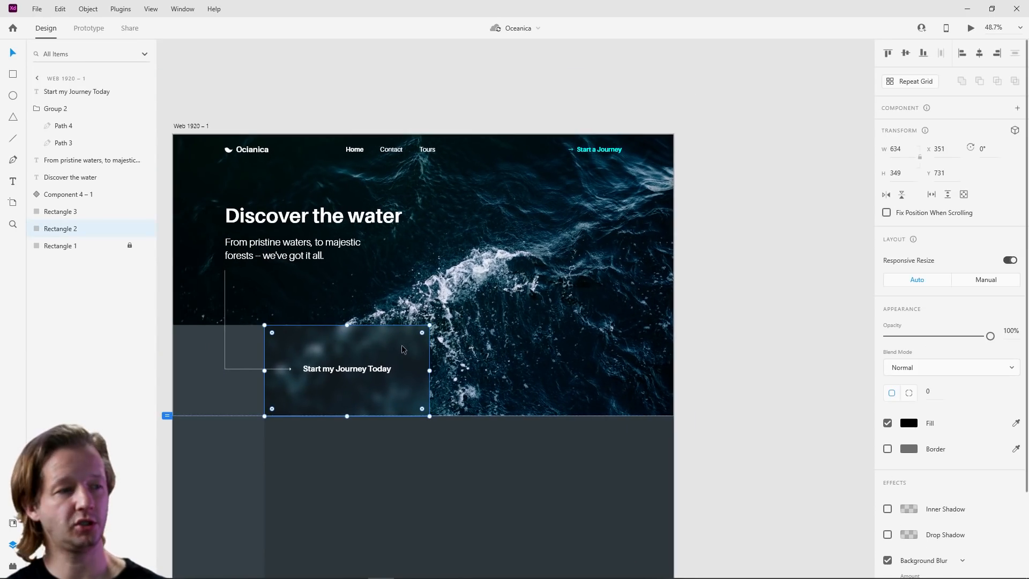
{"action": "key", "text": "ctrl+d"}
{"action": "left_click_drag", "start_coordinate": [363, 344], "coordinate": [529, 350]}
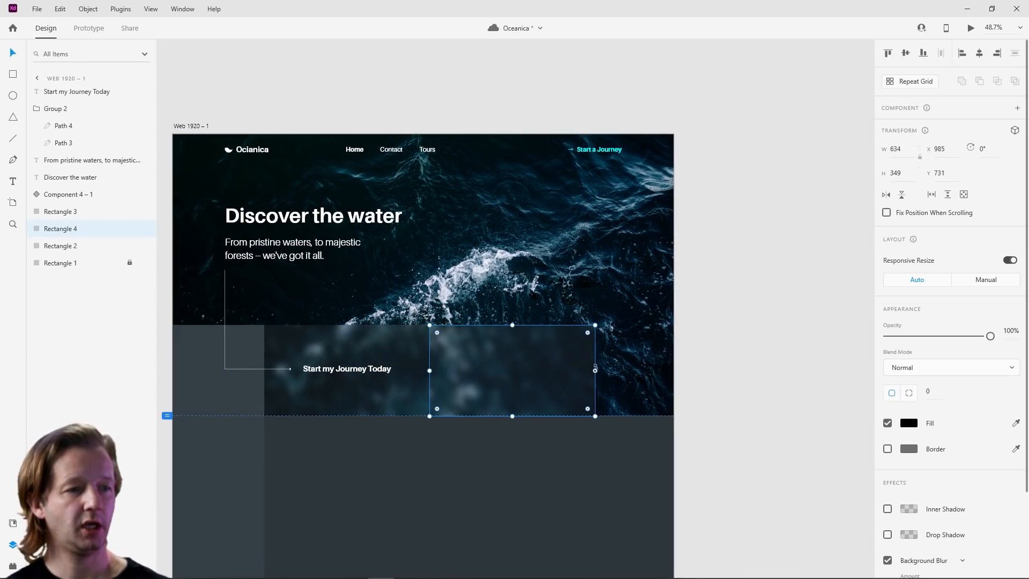
Step: Enlarge the copied rectangle to the artboard's right edge and upward into the hero image, to about 935 by 791
{"action": "left_click_drag", "start_coordinate": [595, 369], "coordinate": [677, 372]}
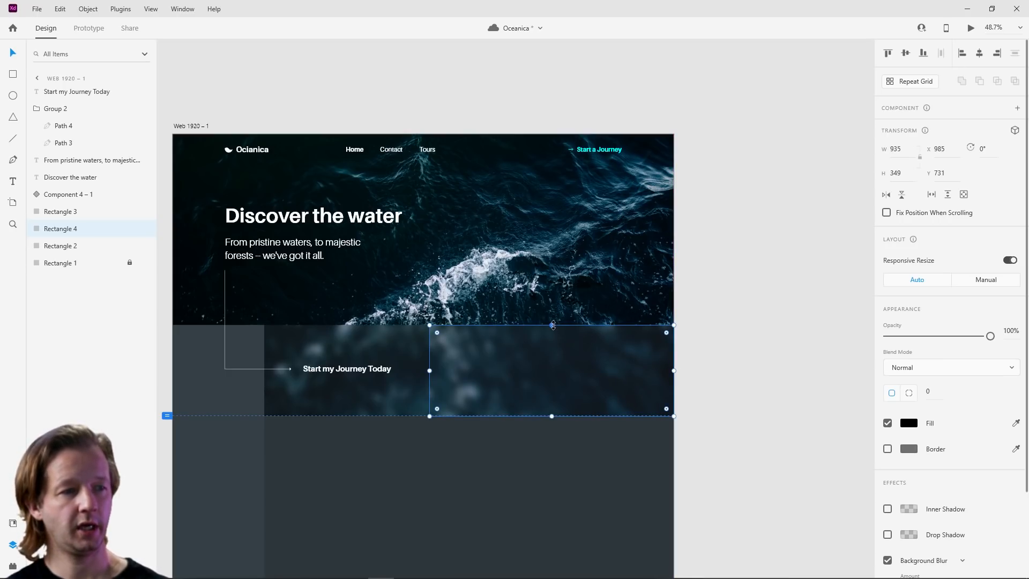
{"action": "left_click_drag", "start_coordinate": [553, 326], "coordinate": [545, 210]}
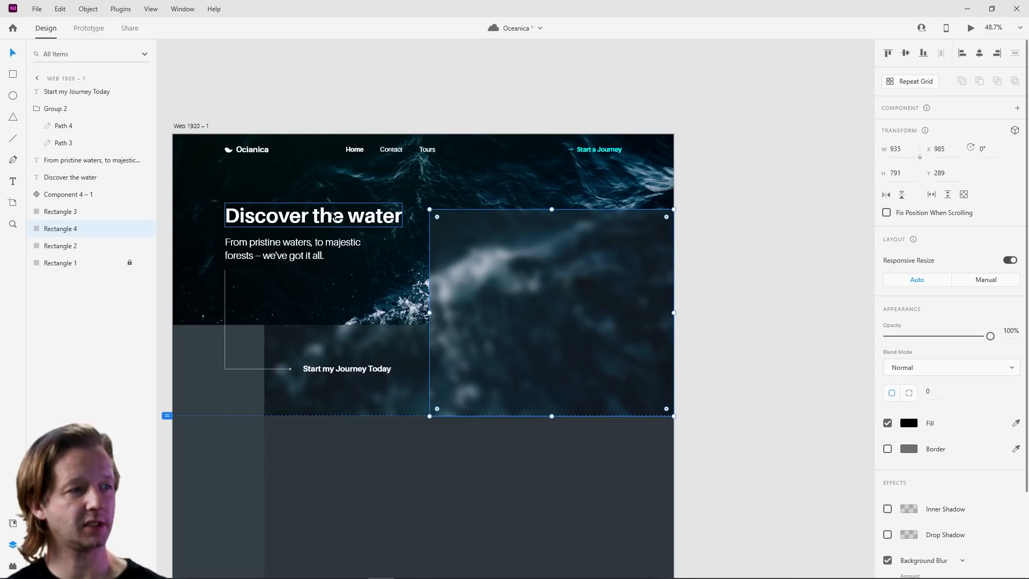
{"action": "left_click", "coordinate": [790, 236]}
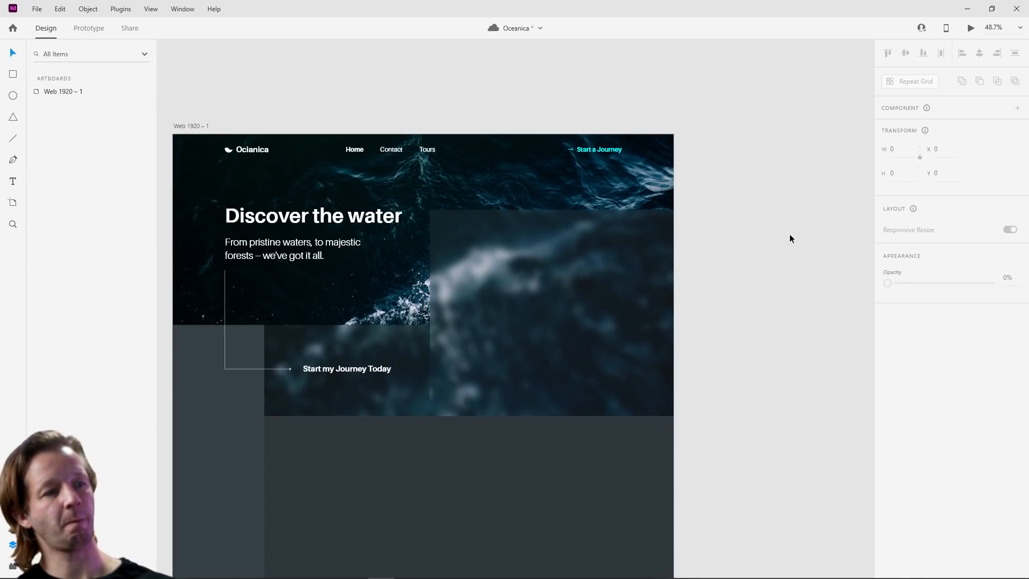
Step: Set the large blurred rectangle's background blur brightness to -3 and its blur opacity to 46%
{"action": "left_click", "coordinate": [591, 279]}
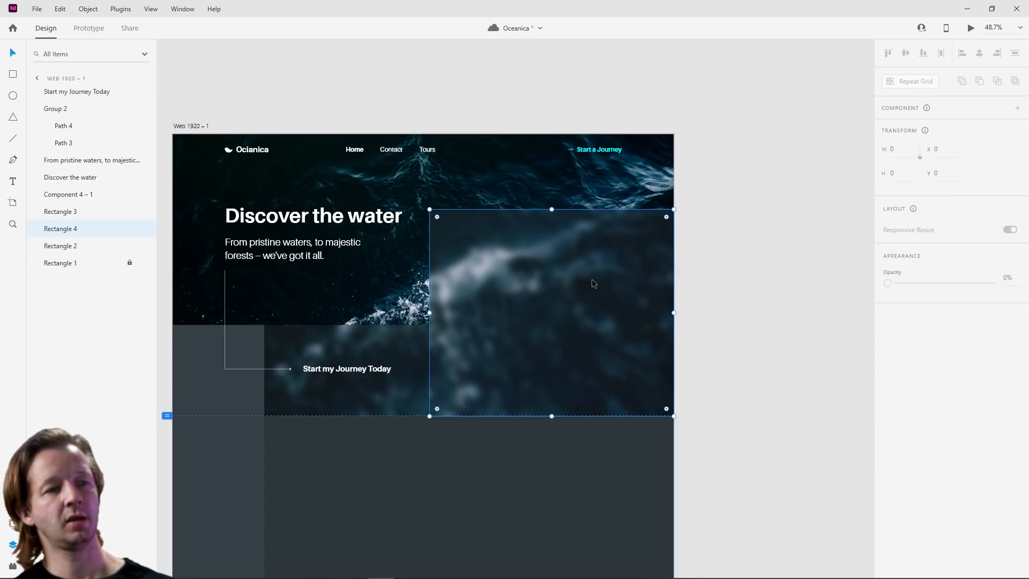
{"action": "left_click", "coordinate": [386, 369]}
{"action": "left_click", "coordinate": [416, 367]}
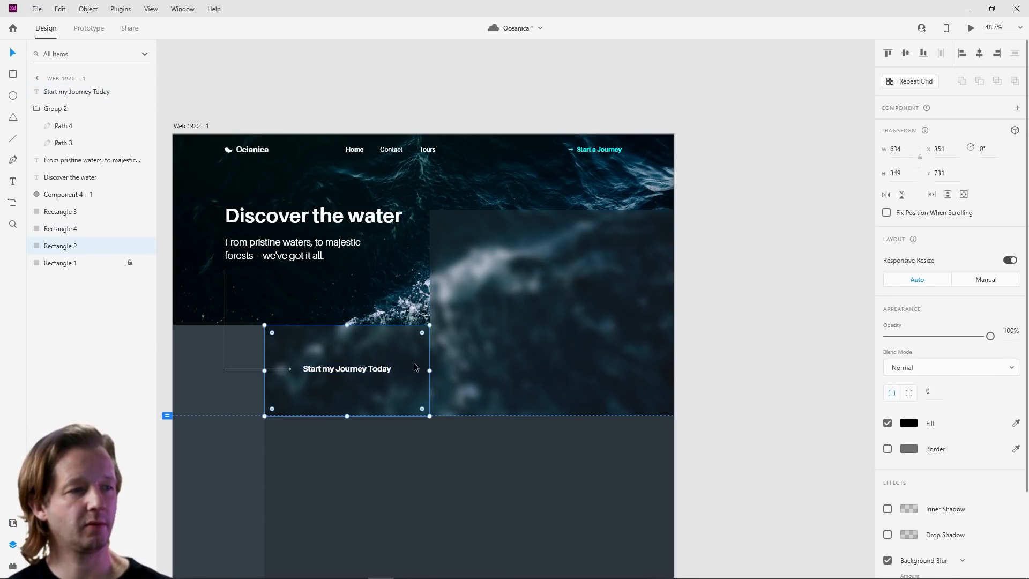
{"action": "left_click", "coordinate": [495, 314]}
{"action": "scroll", "coordinate": [973, 523], "scroll_direction": "down", "scroll_amount": 2}
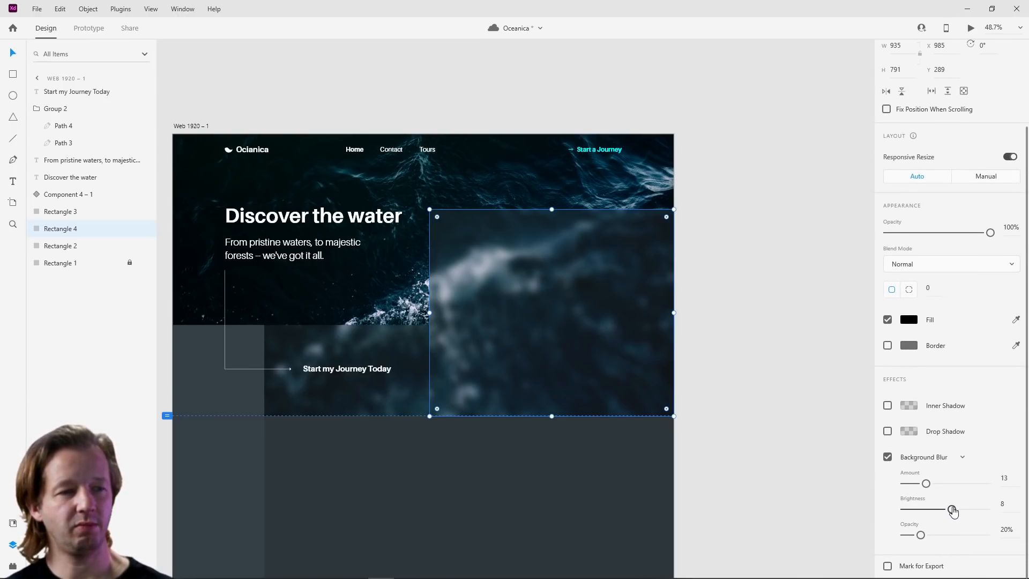
{"action": "left_click_drag", "start_coordinate": [952, 510], "coordinate": [943, 534]}
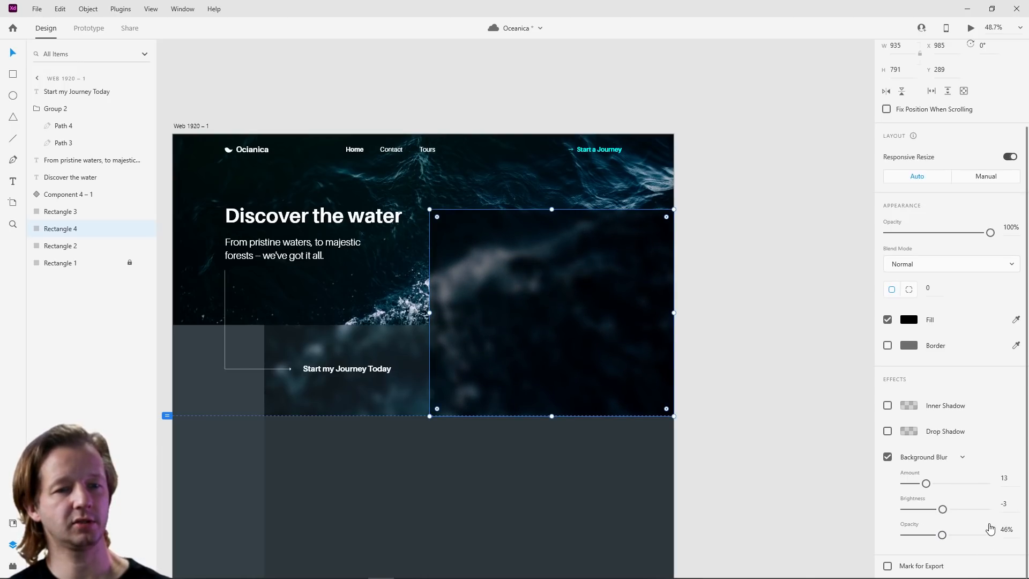
{"action": "left_click", "coordinate": [771, 305]}
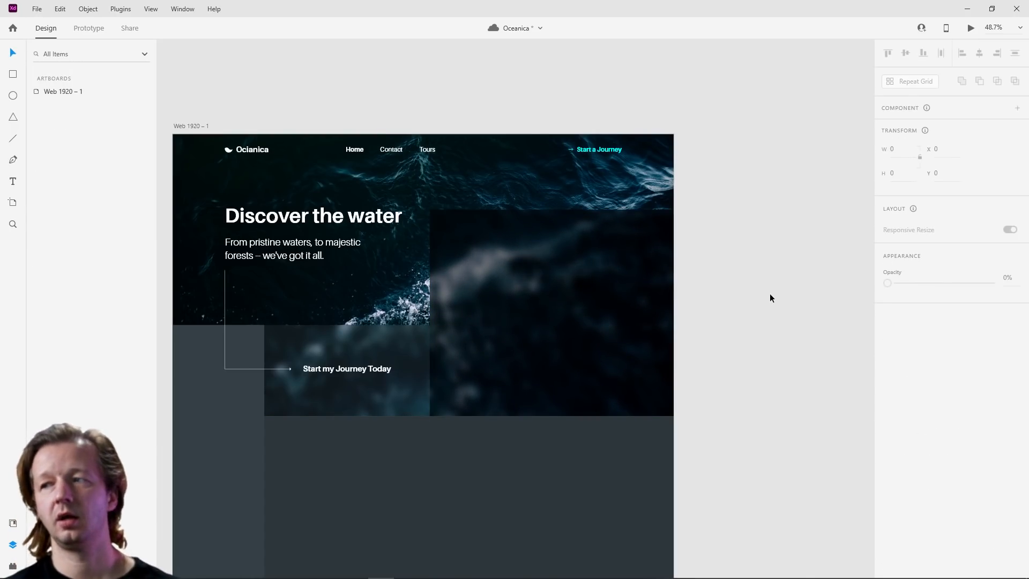
Step: Add the text "Hang Gliding" near the upper-left corner of the large dark panel
{"action": "scroll", "coordinate": [453, 239], "scroll_direction": "up", "scroll_amount": 3}
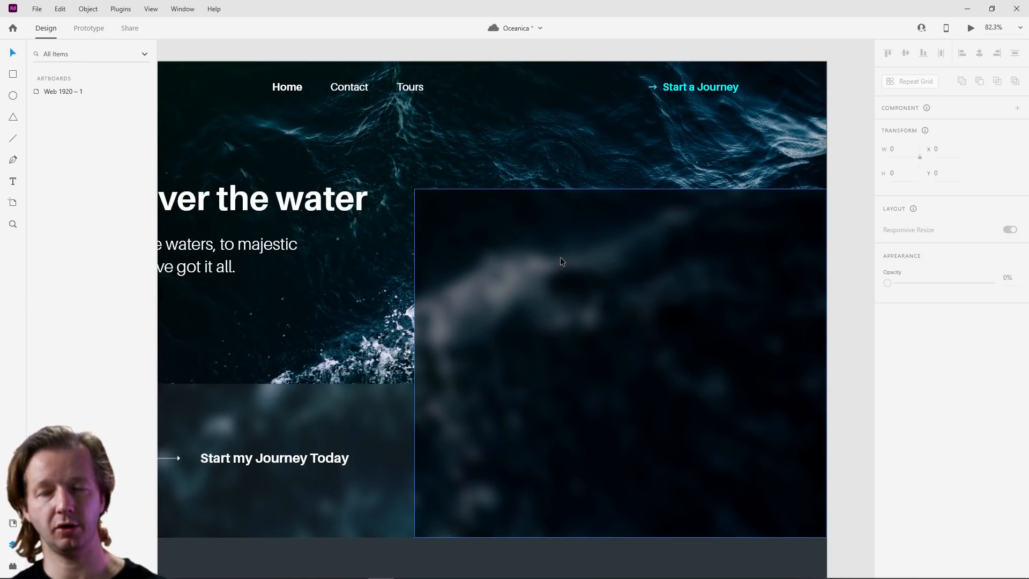
{"action": "left_click", "coordinate": [15, 182]}
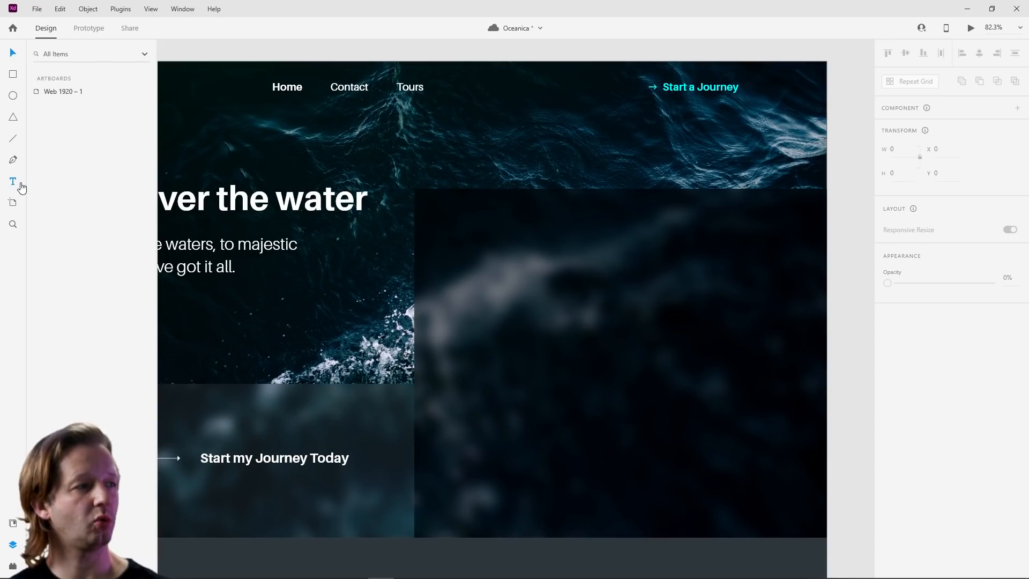
{"action": "left_click", "coordinate": [457, 236]}
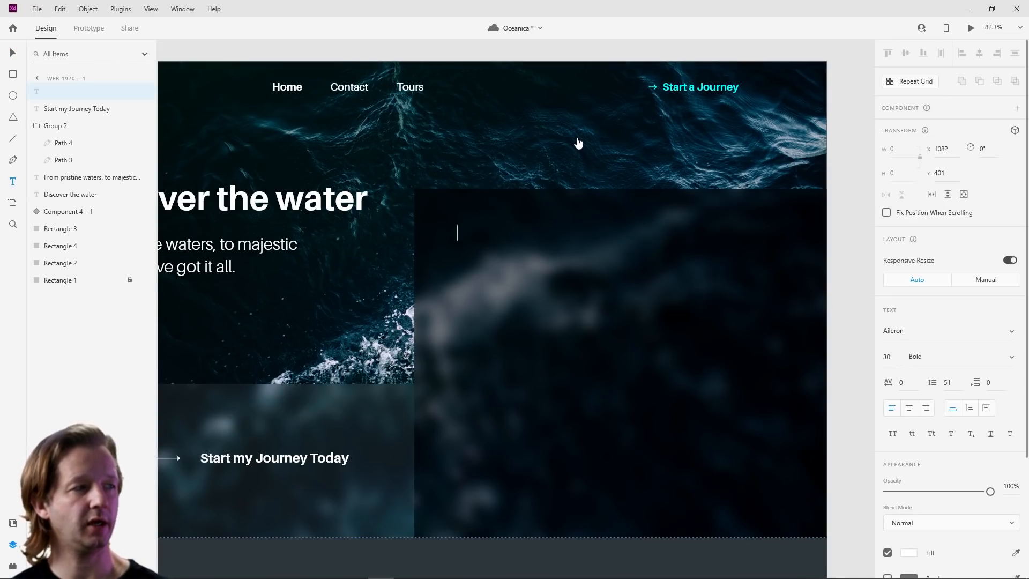
{"action": "type", "text": "Hang Gliding"}
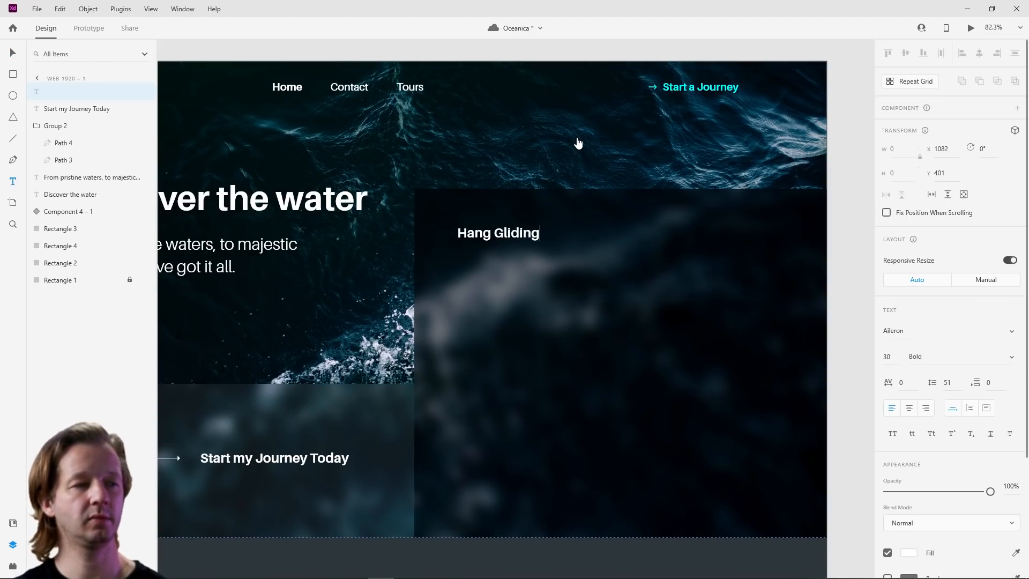
{"action": "key", "text": "Escape"}
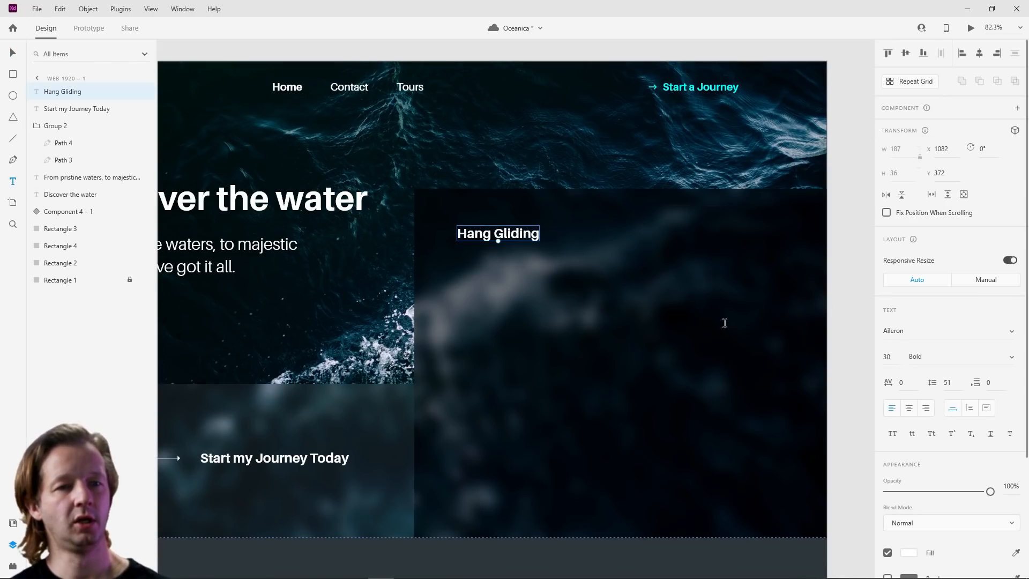
Step: Duplicate the "Hang Gliding" text and place the copy directly below the original, left-aligned with it
{"action": "scroll", "coordinate": [683, 339], "scroll_direction": "down", "scroll_amount": 3}
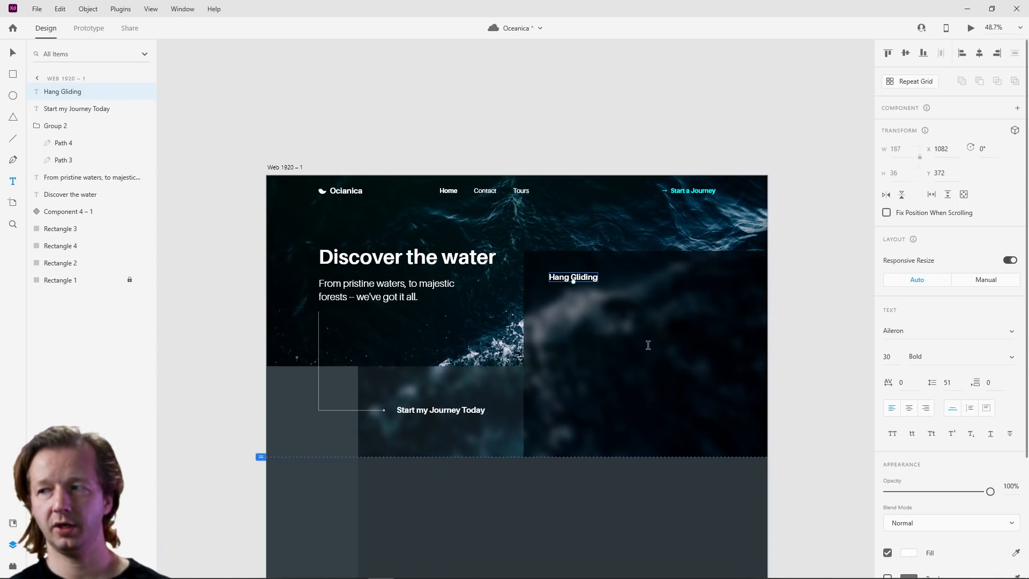
{"action": "scroll", "coordinate": [676, 330], "scroll_direction": "up", "scroll_amount": 2}
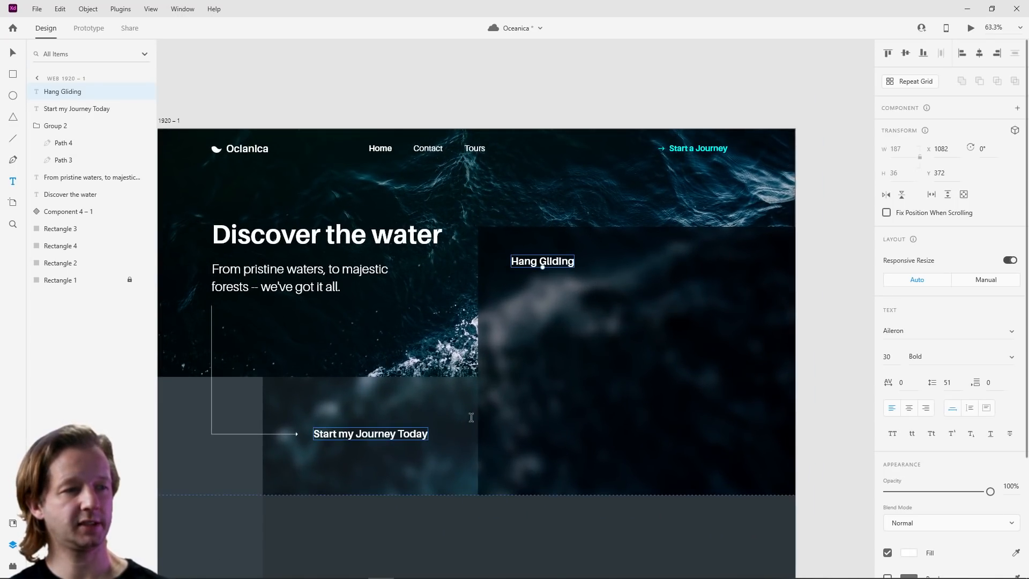
{"action": "scroll", "coordinate": [704, 350], "scroll_direction": "up", "scroll_amount": 2}
{"action": "scroll", "coordinate": [704, 351], "scroll_direction": "up", "scroll_amount": 1}
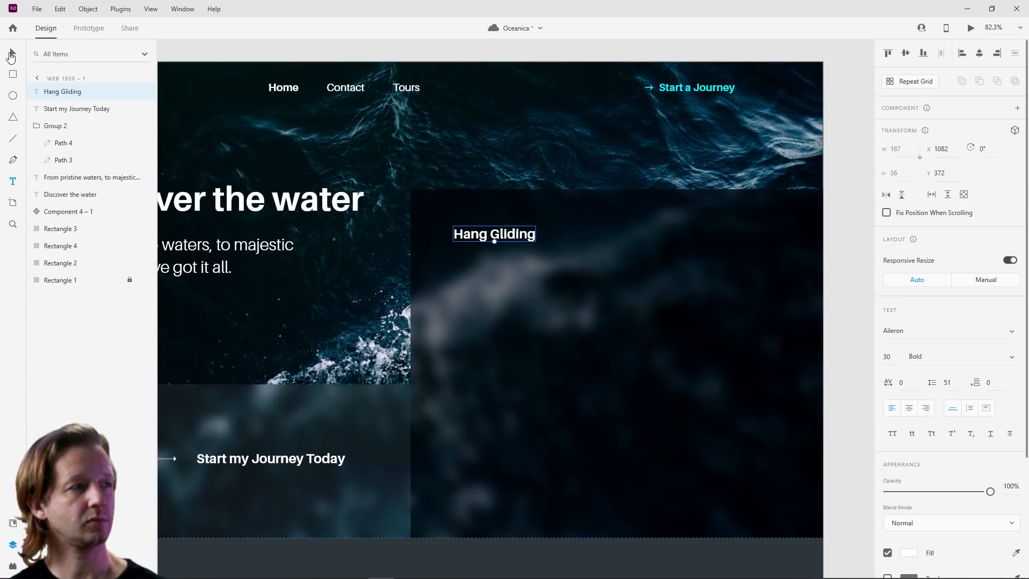
{"action": "left_click", "coordinate": [12, 54]}
{"action": "key", "text": "ctrl+d"}
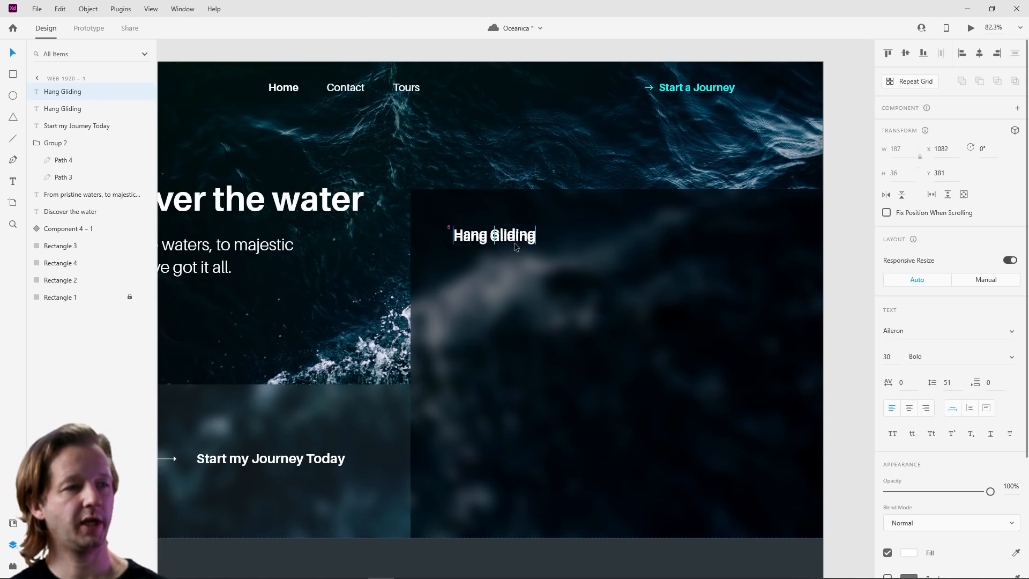
{"action": "left_click_drag", "start_coordinate": [512, 242], "coordinate": [518, 256]}
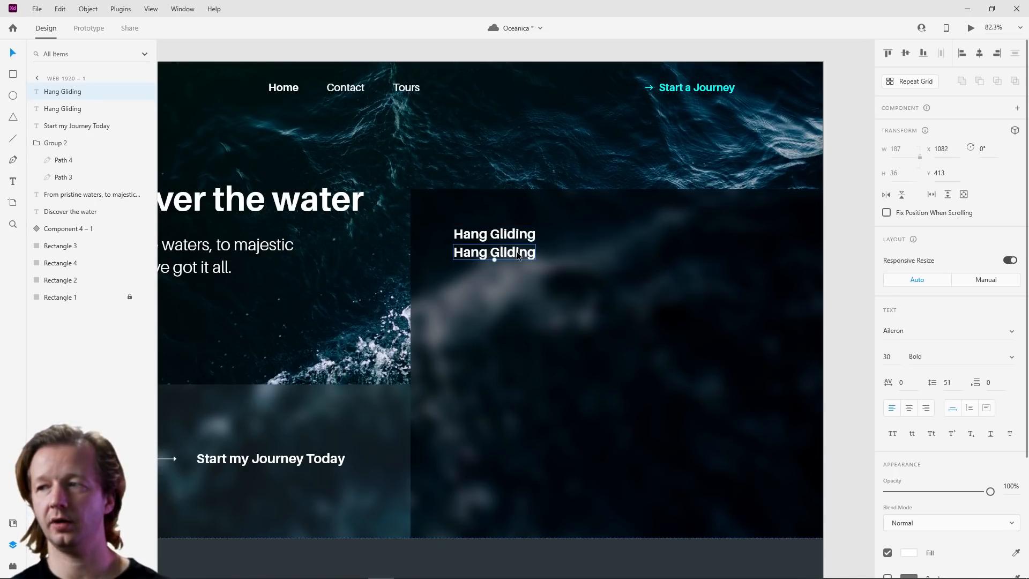
Step: Replace the lower "Hang Gliding" text with "Do you love hanging around and flying in the air? We've got you covered."
{"action": "double_click", "coordinate": [518, 256]}
{"action": "triple_click", "coordinate": [518, 257]}
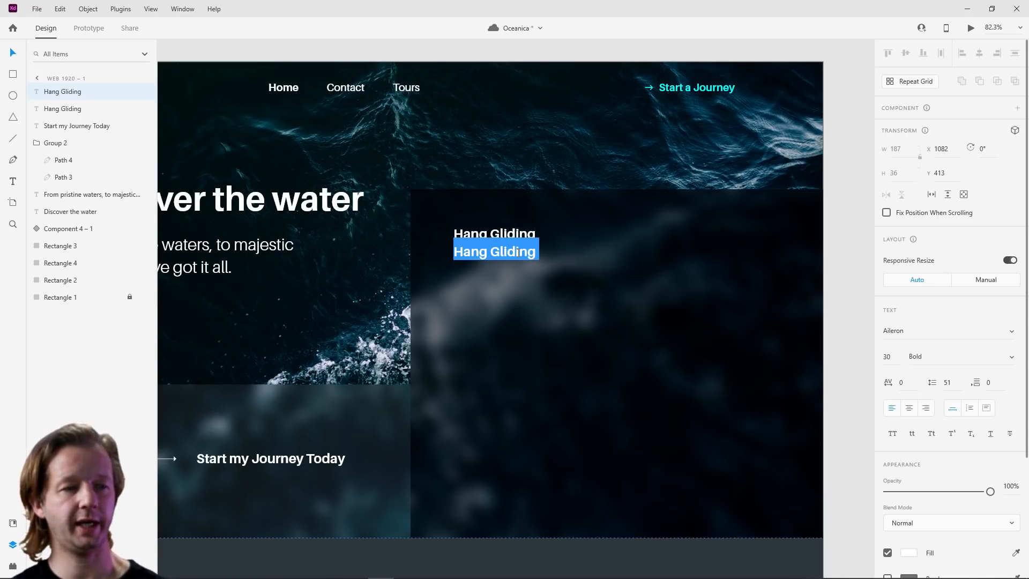
{"action": "type", "text": "Do you love hahng"}
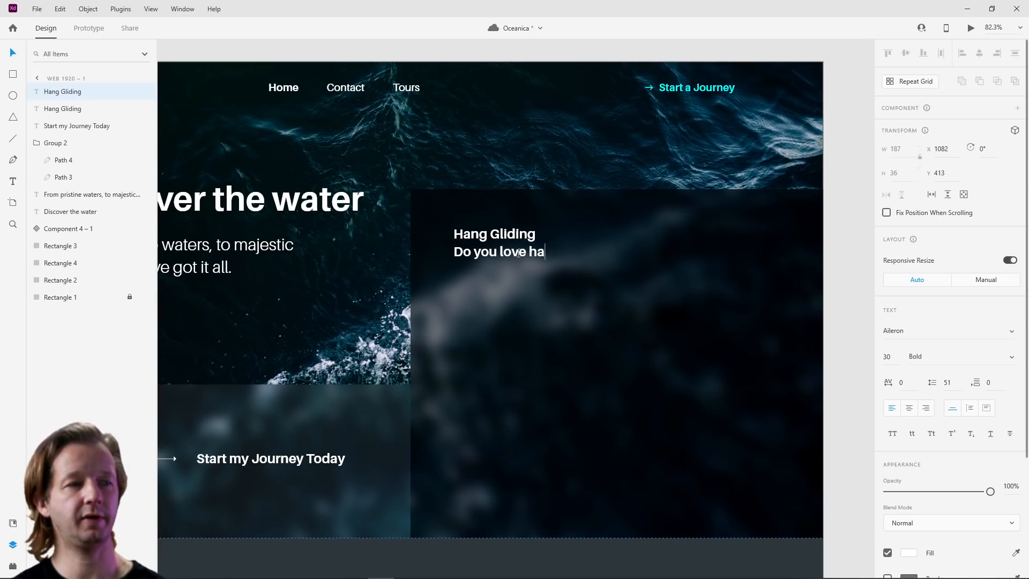
{"action": "key", "text": "BackSpace"}
{"action": "key", "text": "BackSpace"}
{"action": "key", "text": "BackSpace"}
{"action": "type", "text": "nging"}
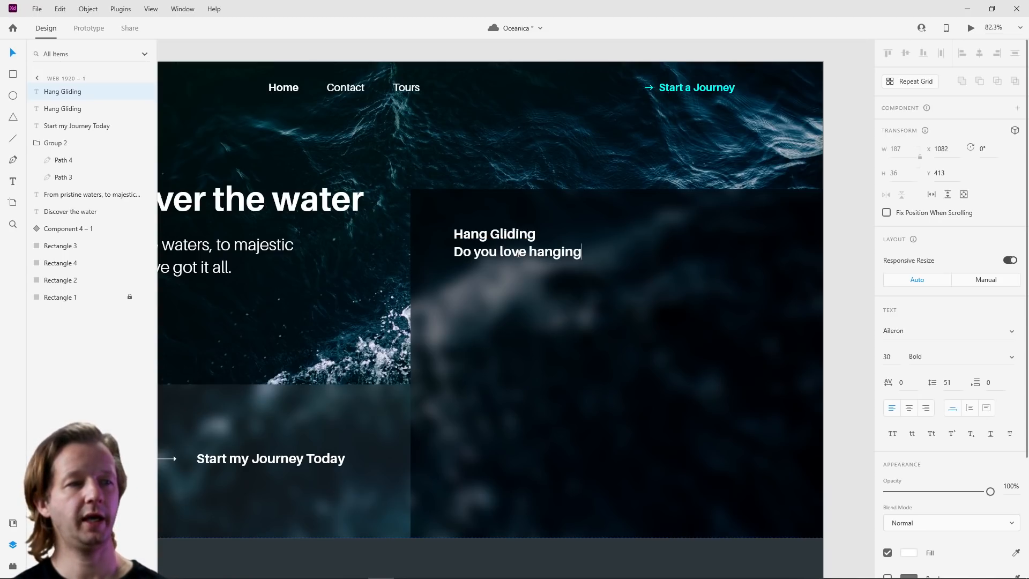
{"action": "type", "text": " around and flying in nt"}
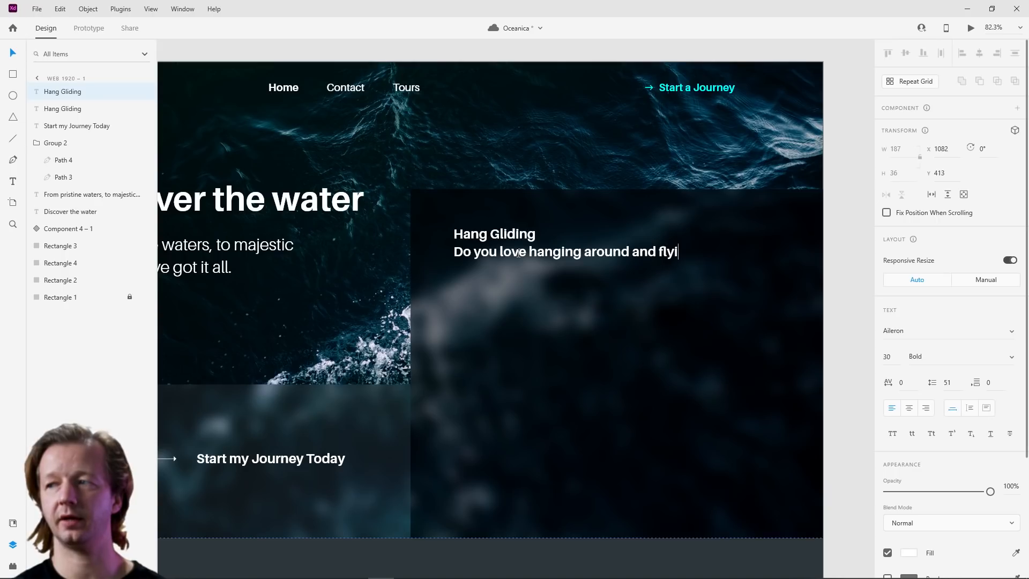
{"action": "key", "text": "BackSpace"}
{"action": "type", "text": "the air"}
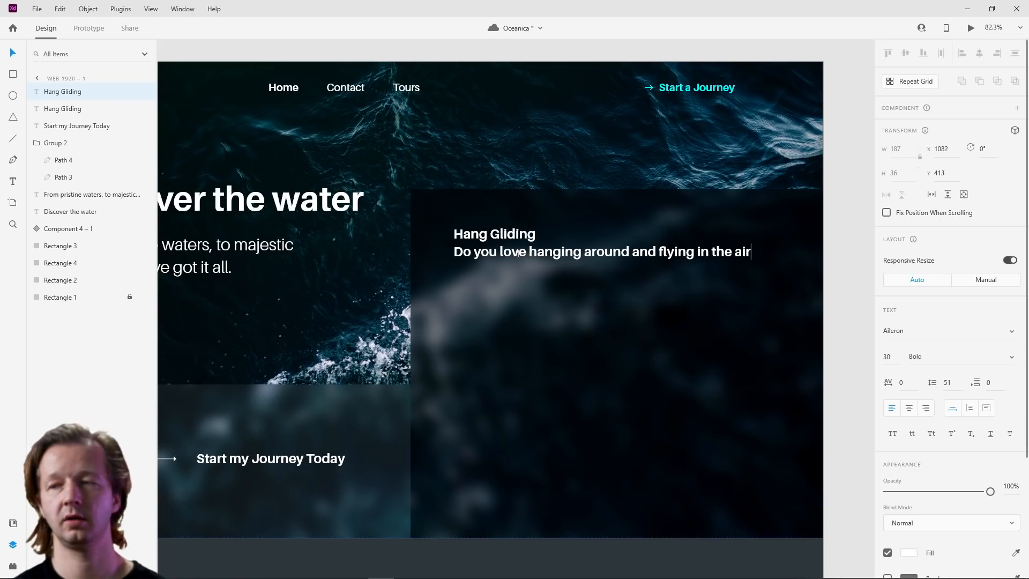
{"action": "type", "text": "? We've go"}
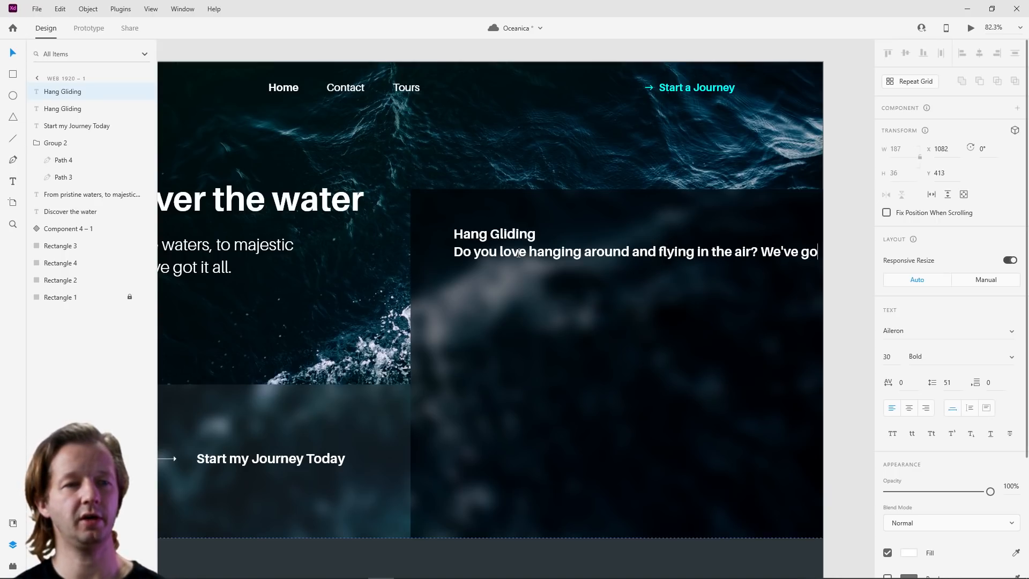
{"action": "type", "text": "t you cov"}
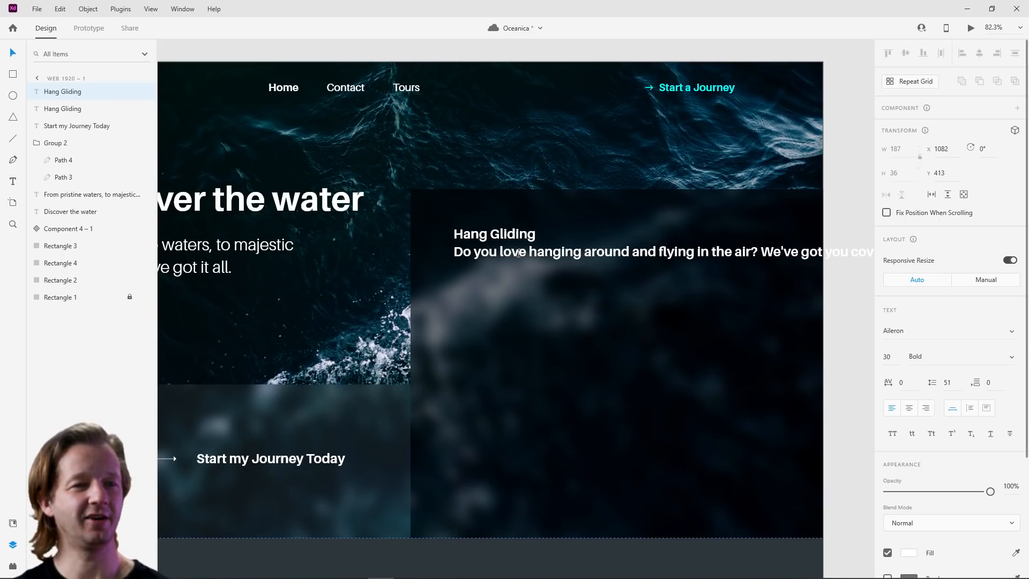
{"action": "key", "text": "Escape"}
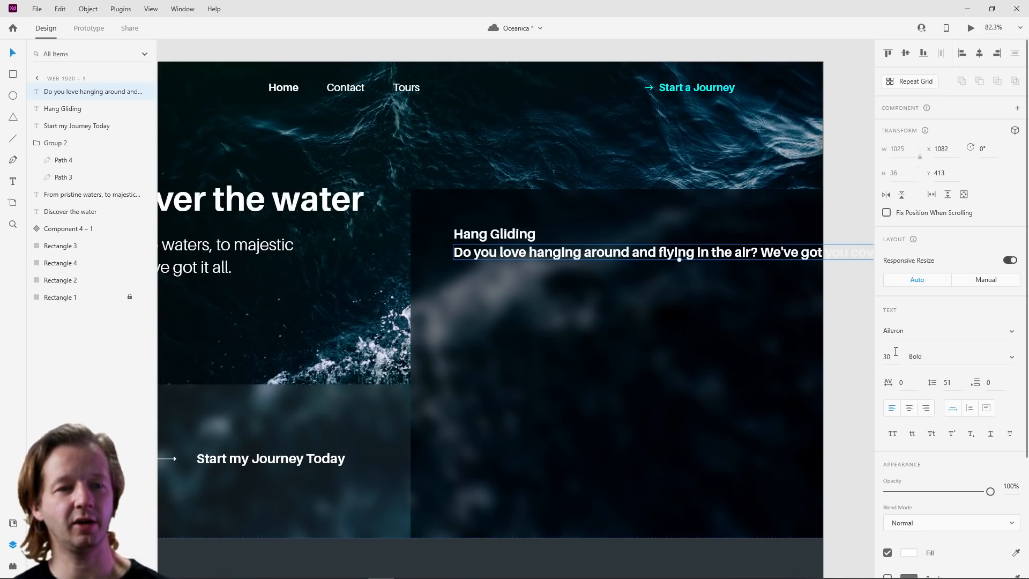
Step: Reduce the font size of the description line under "Hang Gliding" to 20
{"action": "key", "text": "Down"}
{"action": "key", "text": "Down"}
{"action": "key", "text": "Down"}
{"action": "key", "text": "Down"}
{"action": "key", "text": "Down"}
{"action": "key", "text": "Down"}
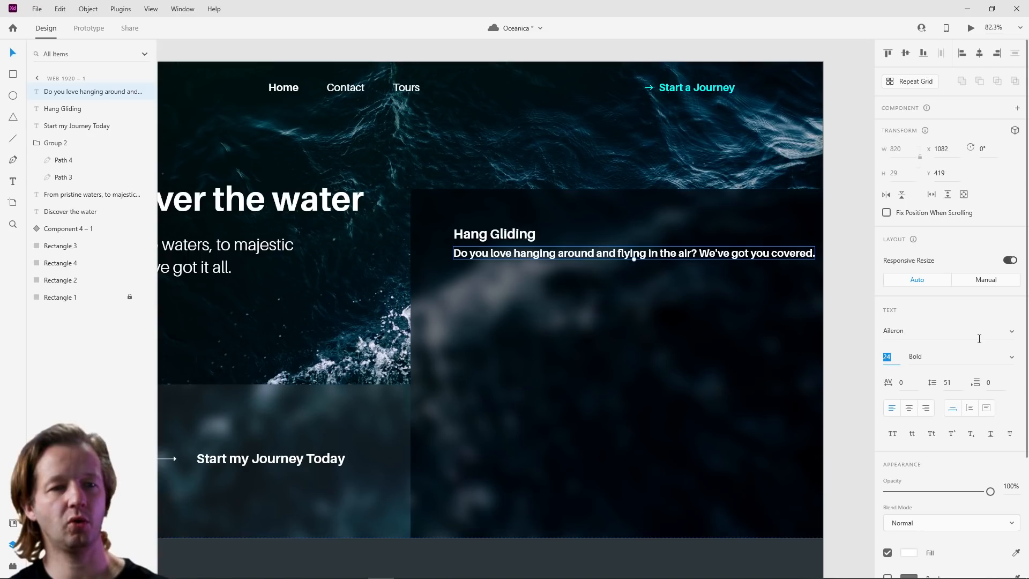
{"action": "key", "text": "Down"}
{"action": "key", "text": "Down"}
{"action": "key", "text": "Down"}
{"action": "key", "text": "Down"}
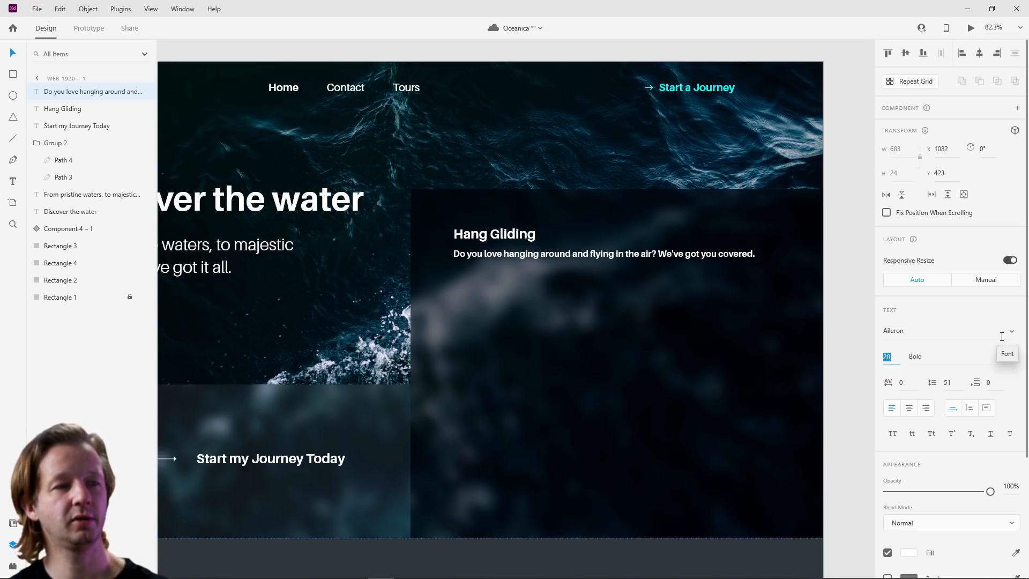
Step: Set the description line under "Hang Gliding" to font size 22 and Regular weight
{"action": "key", "text": "Up"}
{"action": "key", "text": "Up"}
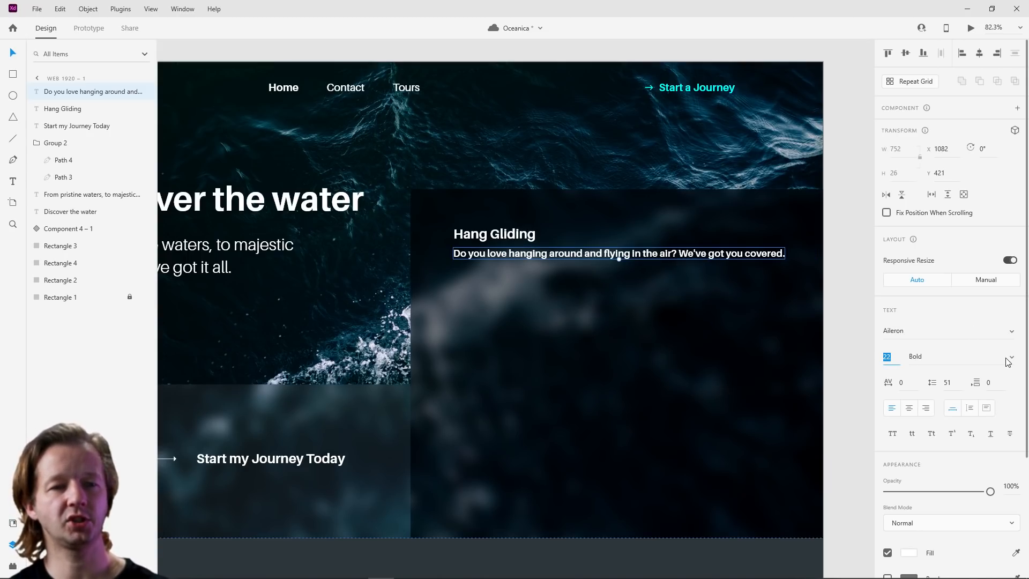
{"action": "left_click", "coordinate": [1008, 357]}
{"action": "left_click", "coordinate": [949, 278]}
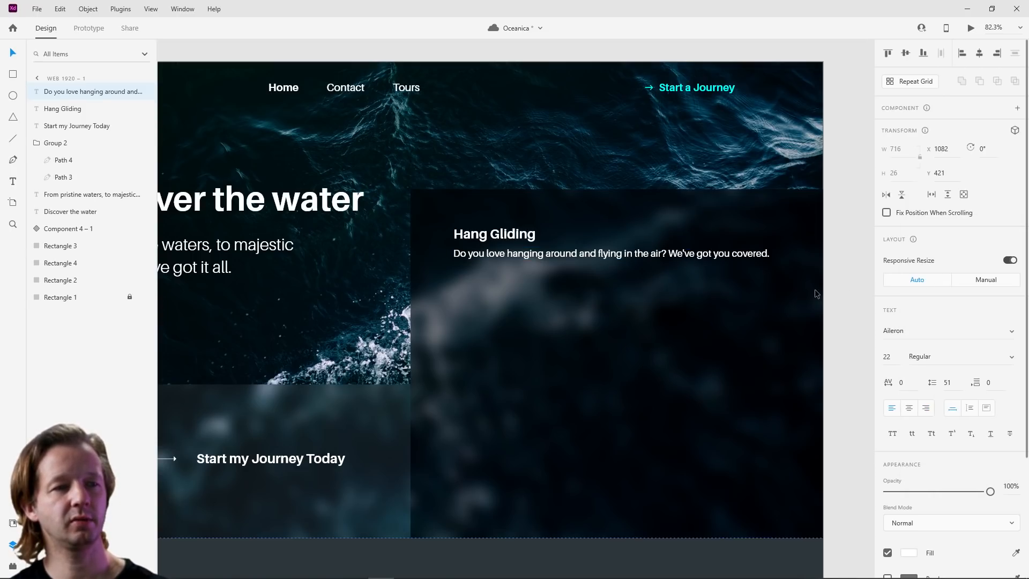
Step: Convert the description to a fixed-size text box about 575 wide and 87 high so the text wraps onto two lines
{"action": "left_click", "coordinate": [987, 410]}
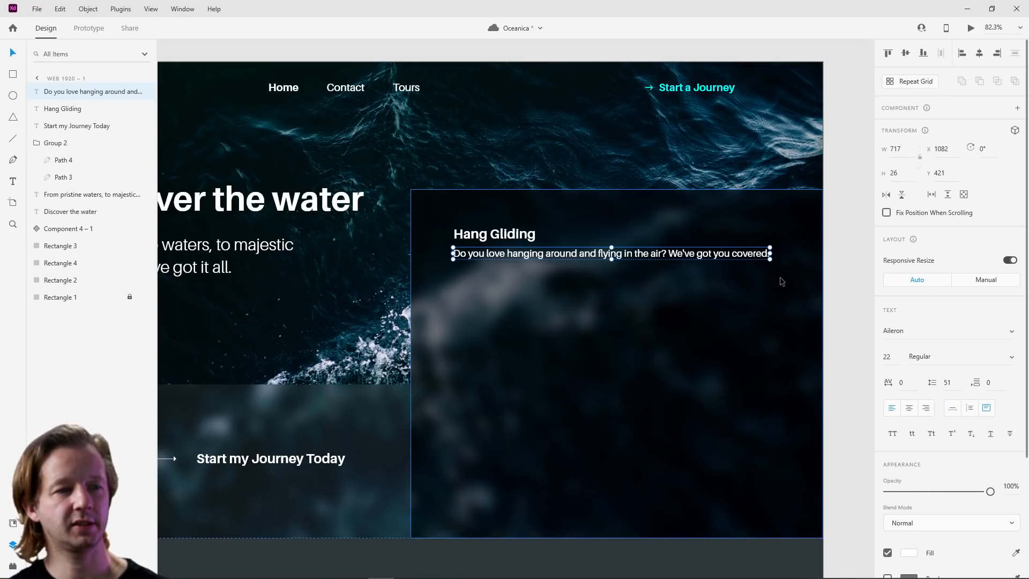
{"action": "left_click_drag", "start_coordinate": [770, 253], "coordinate": [707, 257]}
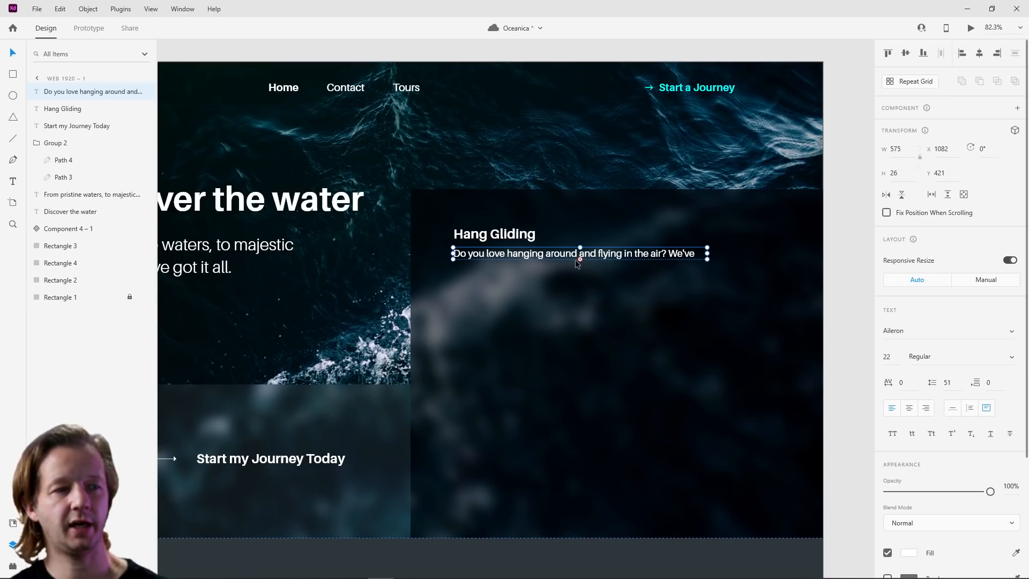
{"action": "left_click_drag", "start_coordinate": [580, 261], "coordinate": [586, 286]}
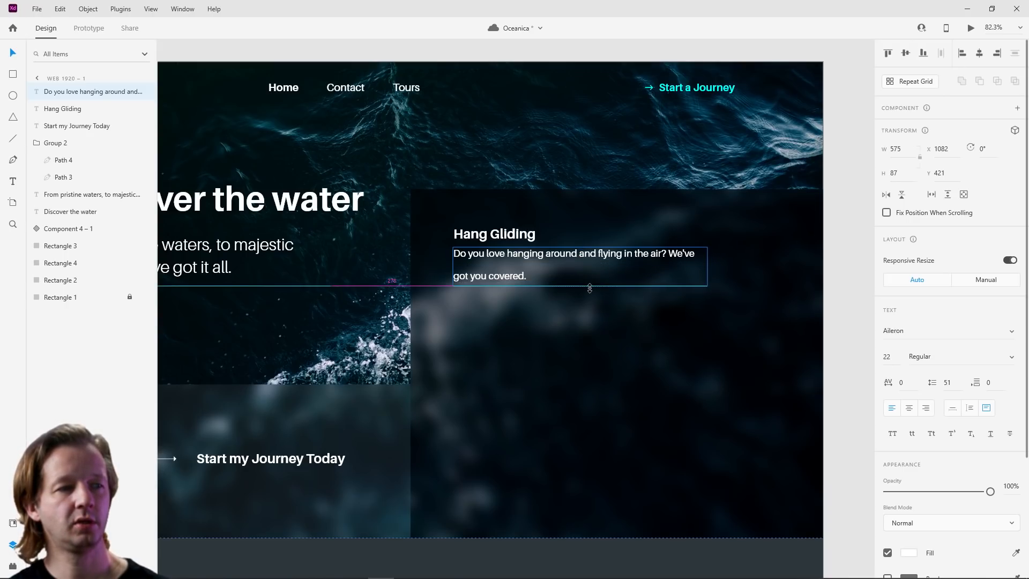
Step: Reduce the description's line spacing to 32
{"action": "left_click", "coordinate": [947, 382]}
{"action": "type", "text": "48"}
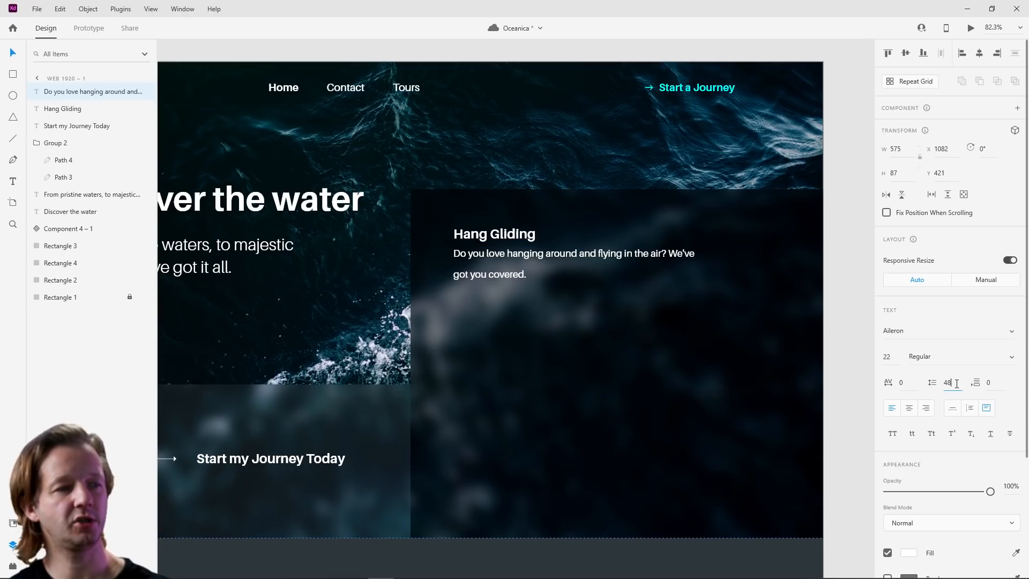
{"action": "key", "text": "Down"}
{"action": "key", "text": "Down"}
{"action": "key", "text": "Down"}
{"action": "key", "text": "Down"}
{"action": "key", "text": "Down"}
{"action": "key", "text": "Down"}
{"action": "key", "text": "Down"}
{"action": "key", "text": "Down"}
{"action": "key", "text": "Down"}
{"action": "key", "text": "Down"}
{"action": "key", "text": "Down"}
{"action": "key", "text": "Down"}
{"action": "key", "text": "Down"}
{"action": "key", "text": "Down"}
{"action": "key", "text": "Down"}
{"action": "key", "text": "Down"}
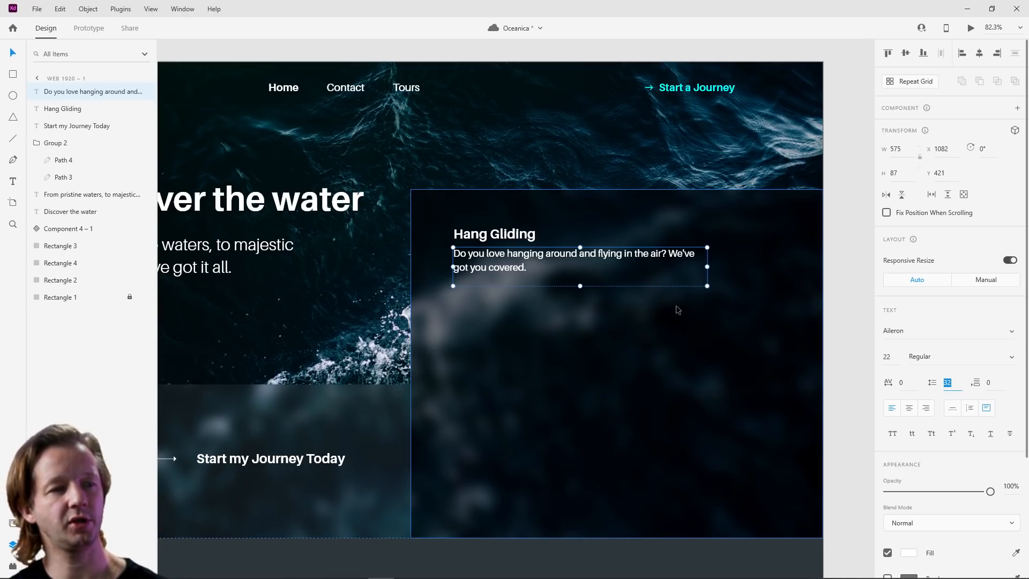
Step: Move the description slightly down from the "Hang Gliding" heading to Y 430, keeping it left-aligned
{"action": "left_click_drag", "start_coordinate": [661, 260], "coordinate": [661, 265]}
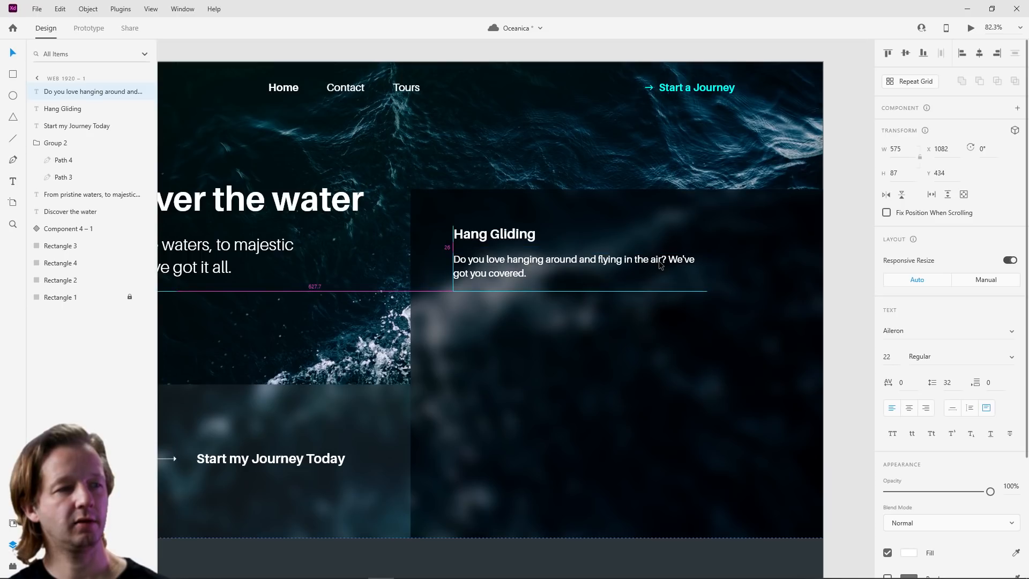
{"action": "key", "text": "Up"}
{"action": "key", "text": "Up"}
{"action": "key", "text": "Up"}
{"action": "key", "text": "Up"}
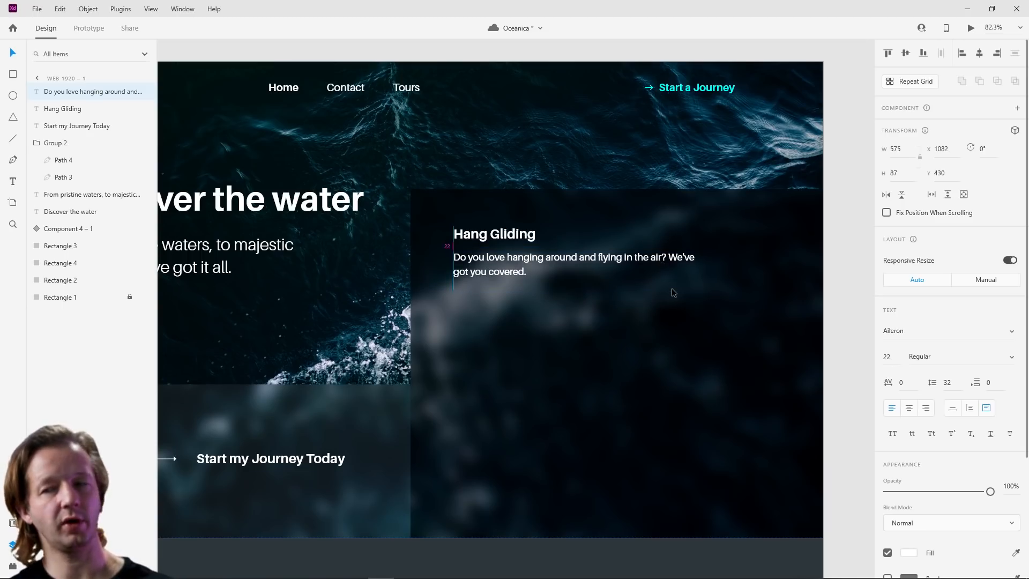
{"action": "left_click", "coordinate": [848, 152]}
{"action": "scroll", "coordinate": [834, 175], "scroll_direction": "down", "scroll_amount": 5}
{"action": "scroll", "coordinate": [834, 175], "scroll_direction": "up", "scroll_amount": 5}
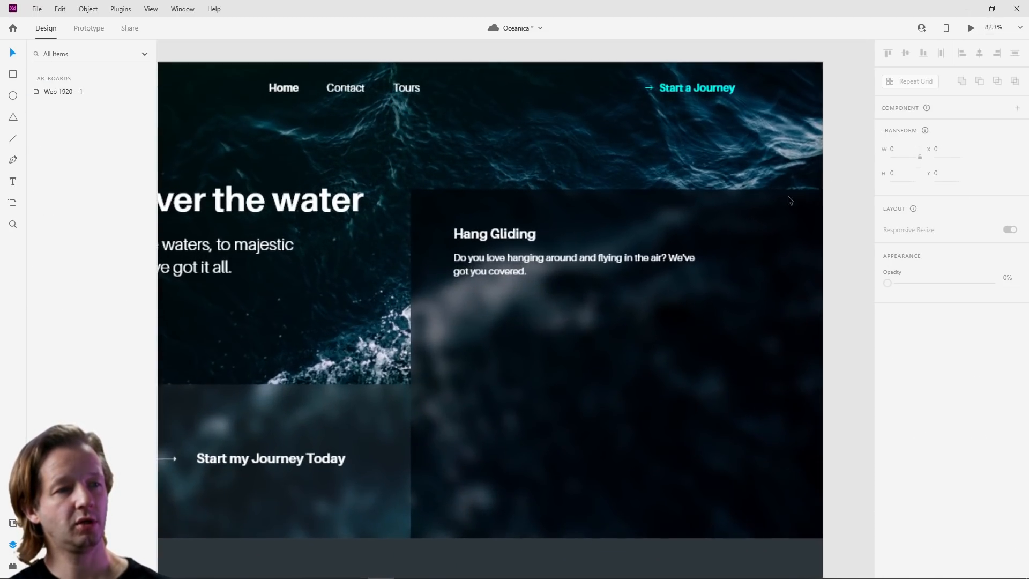
Step: Sample a blue from the ocean background for the description's fill and lighten it to the pale grey-blue #B5C6D1
{"action": "left_click", "coordinate": [556, 259]}
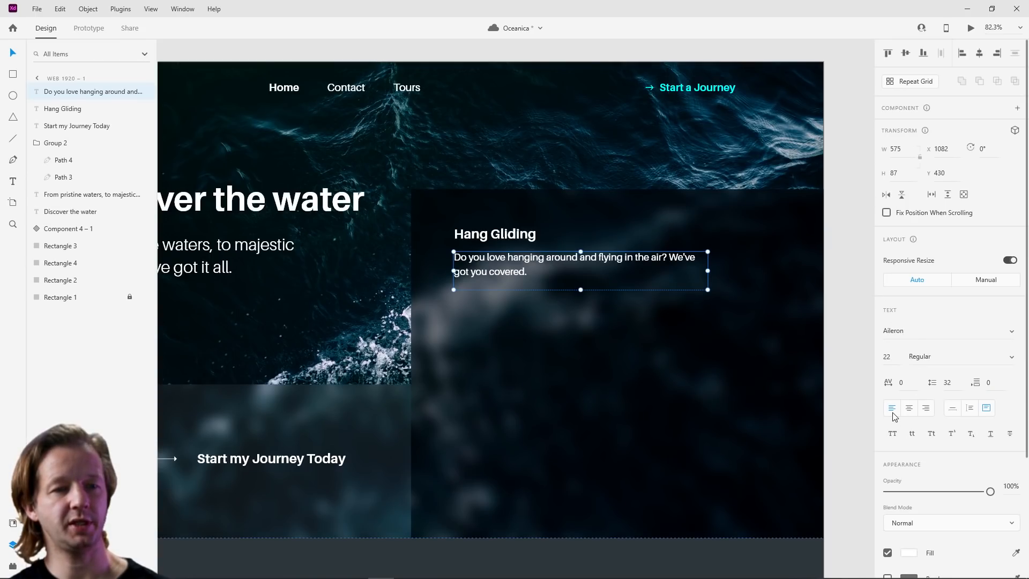
{"action": "scroll", "coordinate": [932, 521], "scroll_direction": "down", "scroll_amount": 2}
{"action": "scroll", "coordinate": [933, 521], "scroll_direction": "down", "scroll_amount": 1}
{"action": "left_click", "coordinate": [913, 399]}
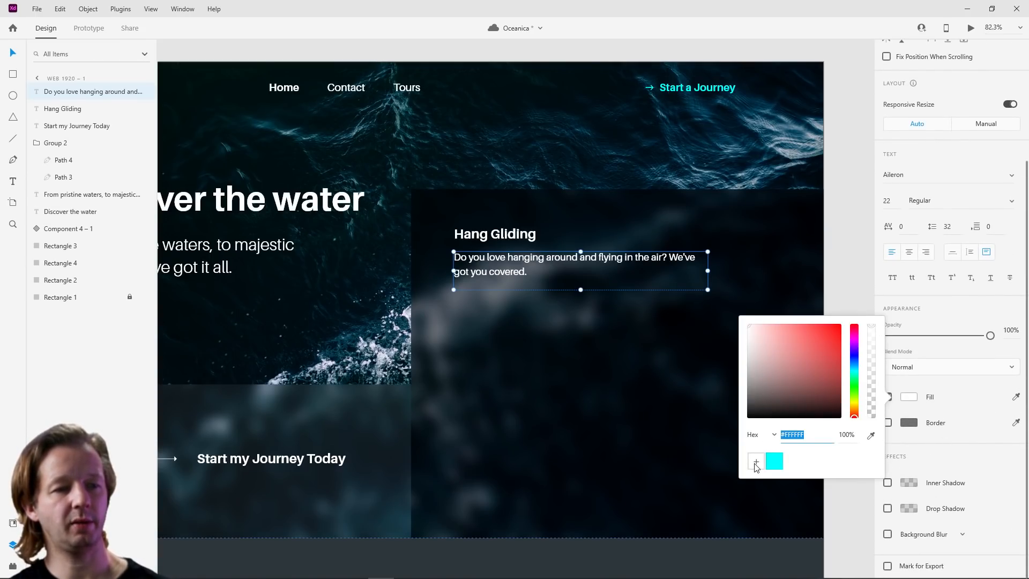
{"action": "left_click", "coordinate": [872, 435]}
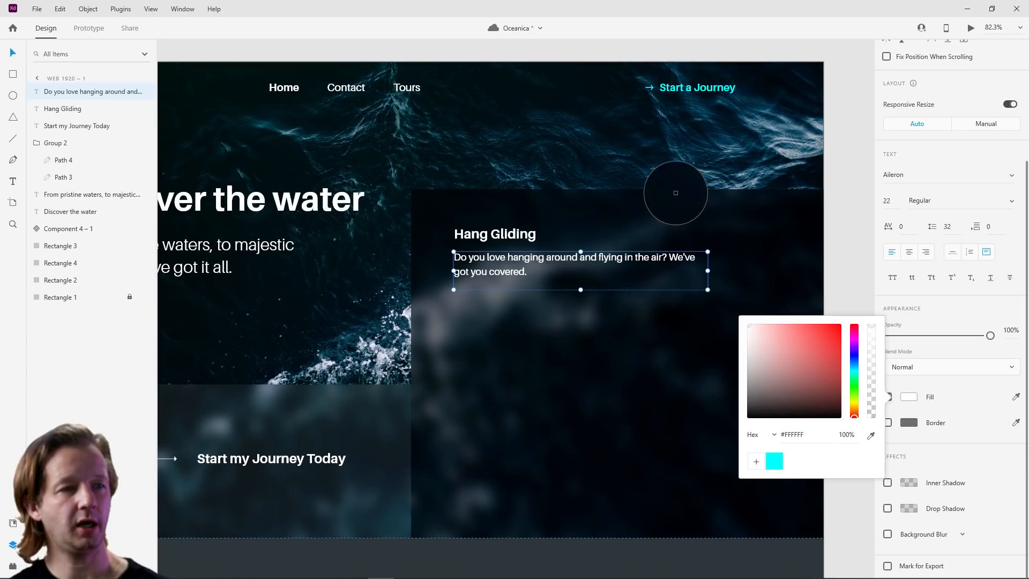
{"action": "left_click", "coordinate": [688, 167]}
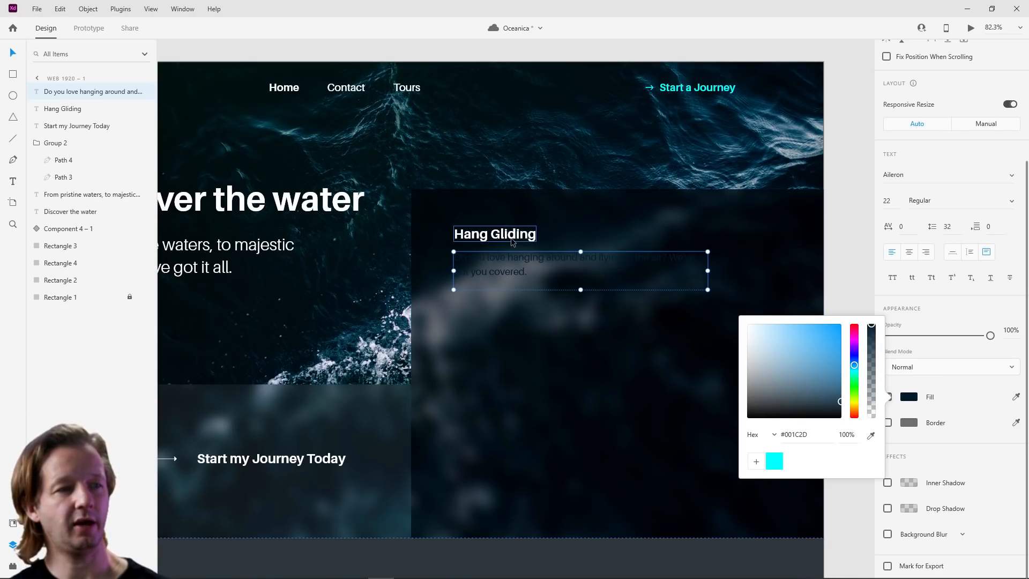
{"action": "left_click_drag", "start_coordinate": [767, 349], "coordinate": [763, 344]}
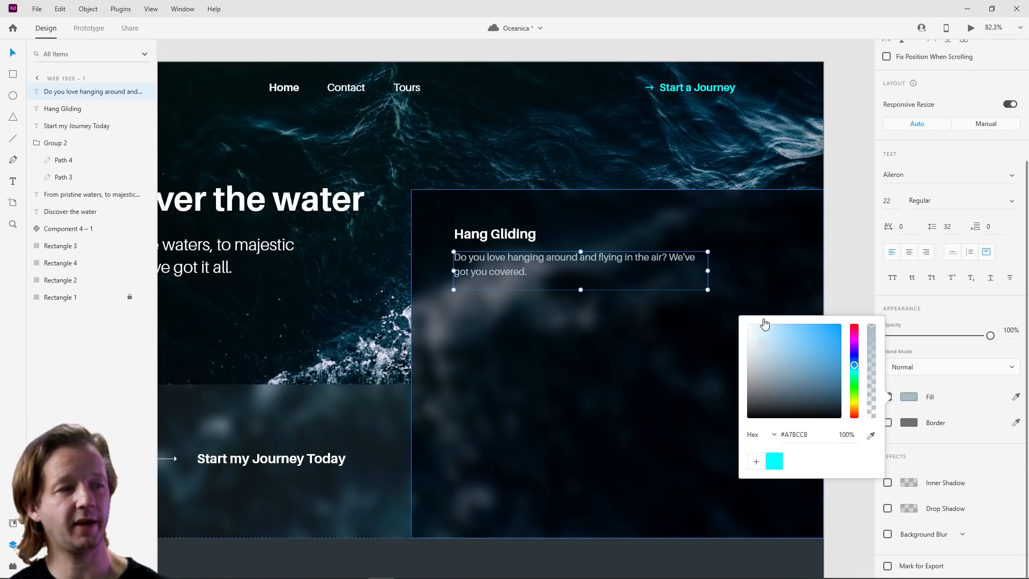
{"action": "left_click_drag", "start_coordinate": [765, 344], "coordinate": [760, 341]}
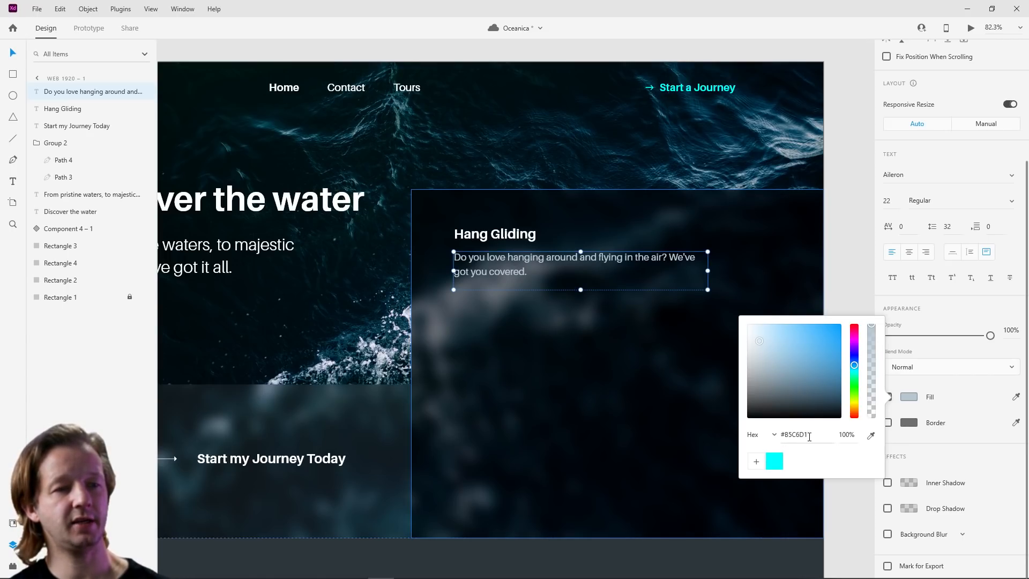
{"action": "key", "text": "Return"}
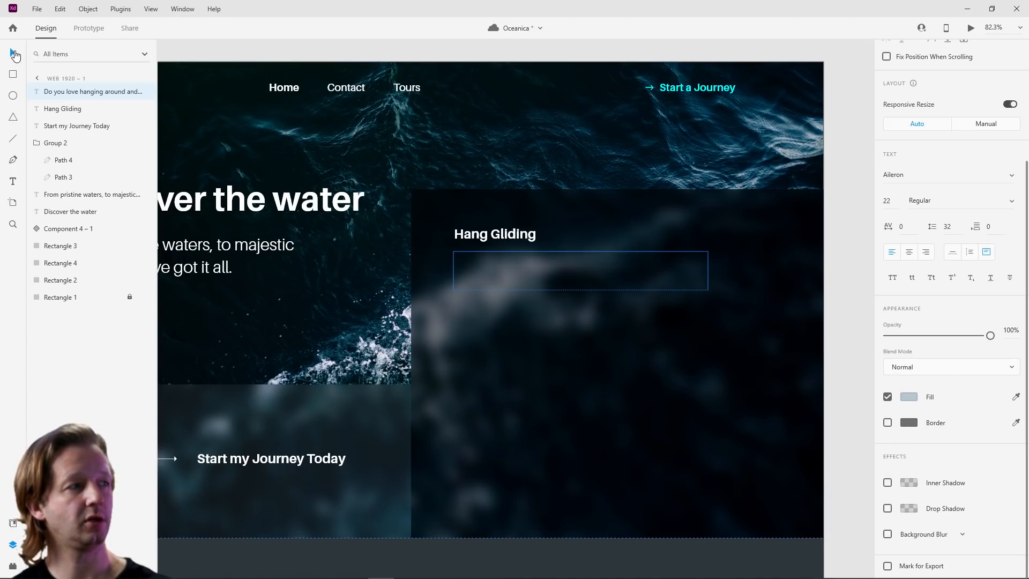
{"action": "key", "text": "Escape"}
{"action": "left_click", "coordinate": [185, 52]}
{"action": "scroll", "coordinate": [616, 324], "scroll_direction": "down", "scroll_amount": 6}
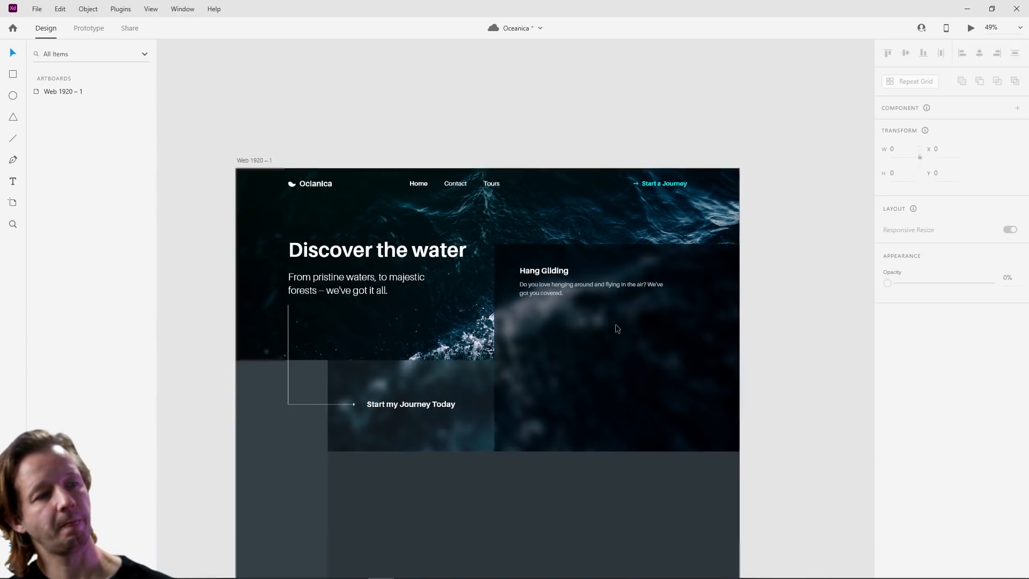
Step: Move the "Hang Gliding" heading and its description together straight down to Y 395
{"action": "scroll", "coordinate": [601, 326], "scroll_direction": "up", "scroll_amount": 6}
{"action": "left_click", "coordinate": [536, 232]}
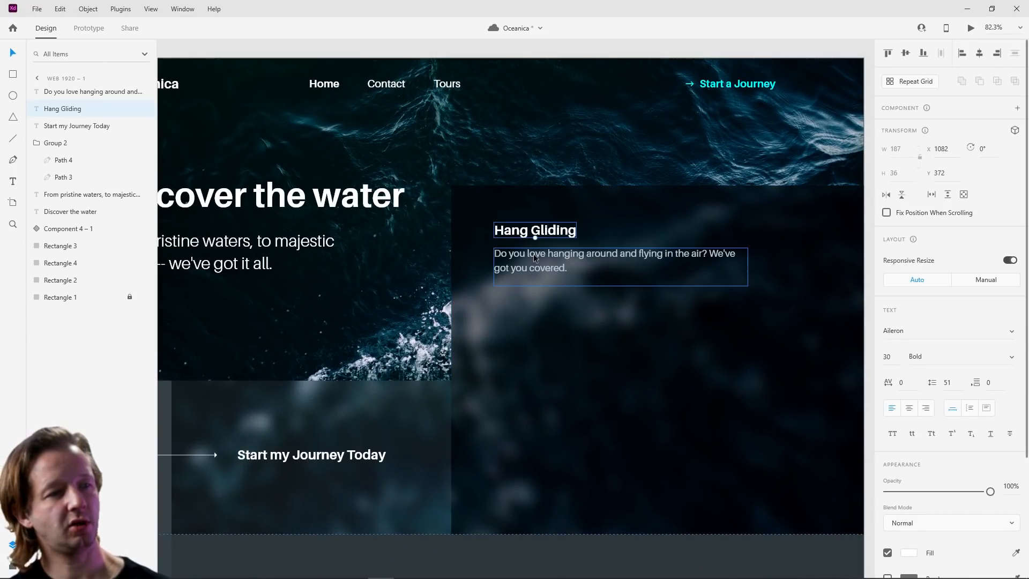
{"action": "left_click", "coordinate": [549, 258], "text": "shift"}
{"action": "left_click_drag", "start_coordinate": [549, 256], "coordinate": [548, 266]}
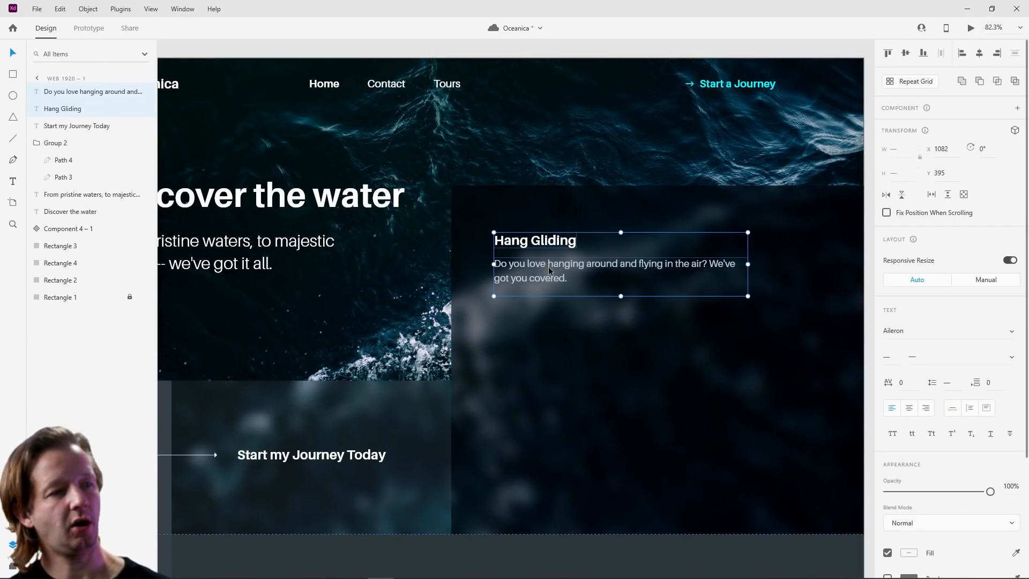
{"action": "left_click", "coordinate": [471, 157]}
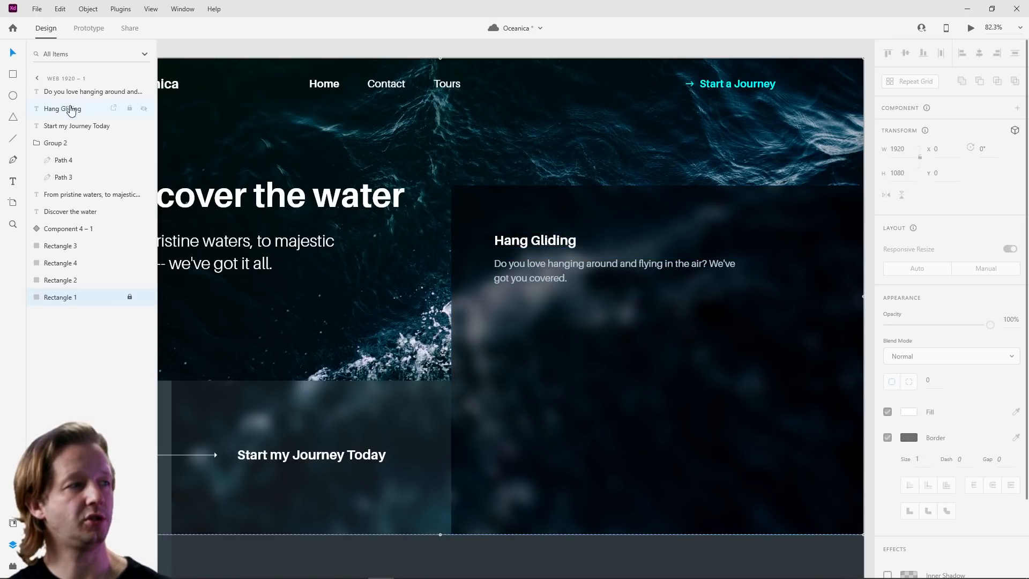
Step: Draw a narrow vertical rectangle about 11 wide and 188 high on the dark panel's left edge beside the heading and description
{"action": "left_click", "coordinate": [12, 74]}
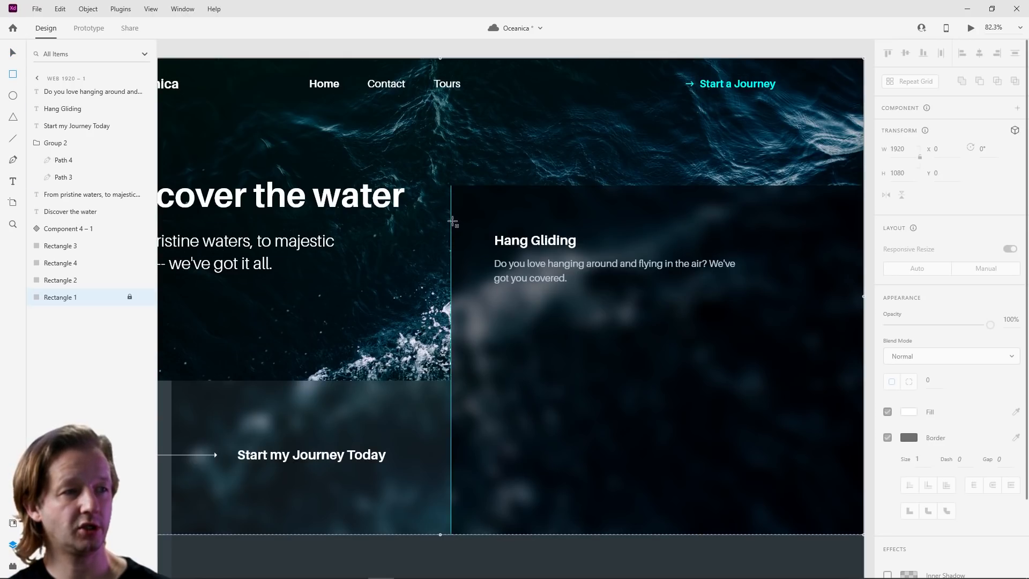
{"action": "mouse_move", "coordinate": [451, 221]}
{"action": "left_mouse_down"}
{"action": "mouse_move", "coordinate": [456, 313]}
{"action": "mouse_move", "coordinate": [456, 304]}
{"action": "left_mouse_up"}
{"action": "left_click", "coordinate": [14, 54]}
Step: Nudge the white vertical bar up to Y 359 and remove its border
{"action": "key", "text": "Up"}
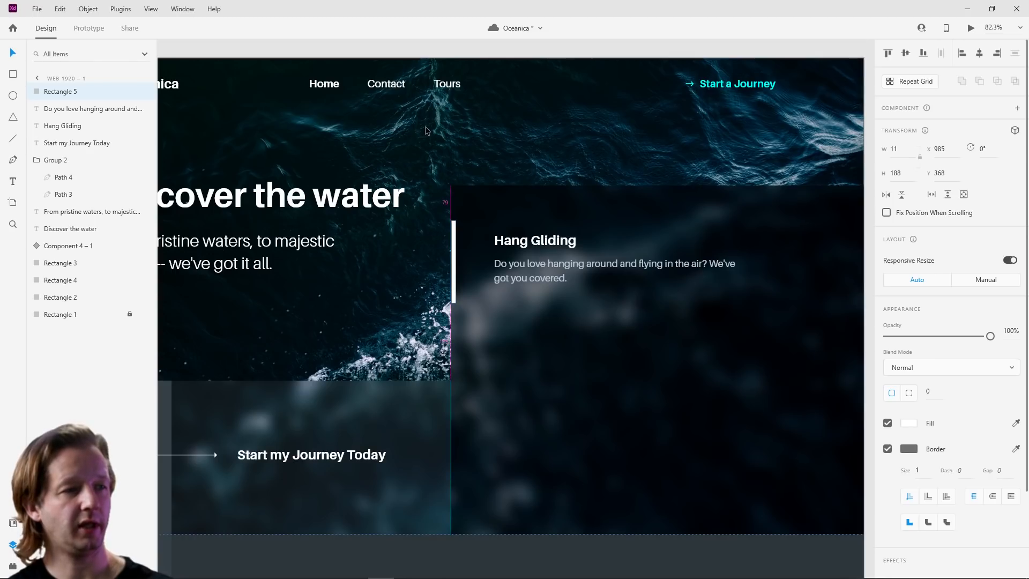
{"action": "key", "text": "Up"}
{"action": "key", "text": "Up"}
{"action": "key", "text": "Up"}
{"action": "key", "text": "Up"}
{"action": "key", "text": "Up"}
{"action": "key", "text": "Up"}
{"action": "key", "text": "Up"}
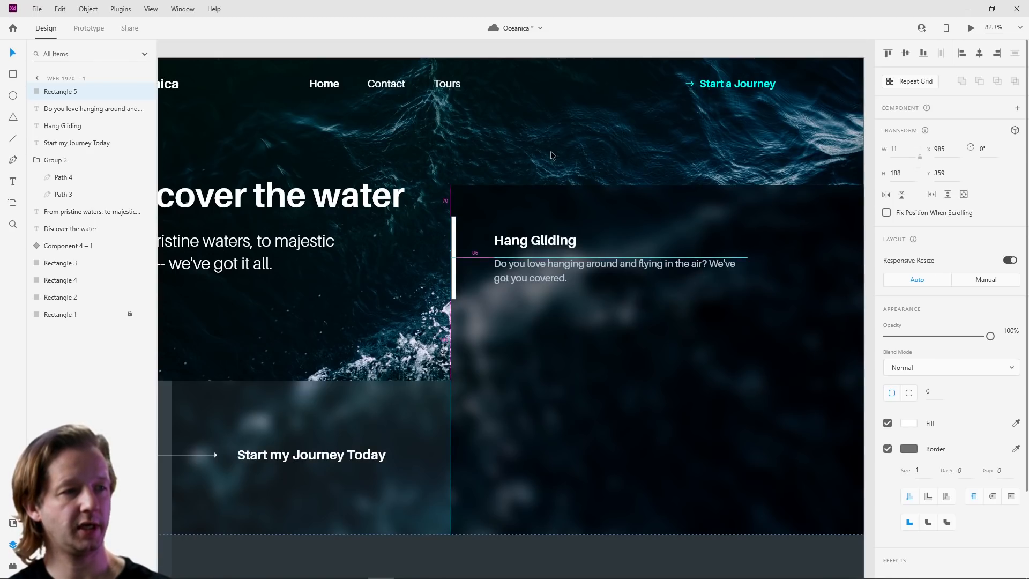
{"action": "key", "text": "Up"}
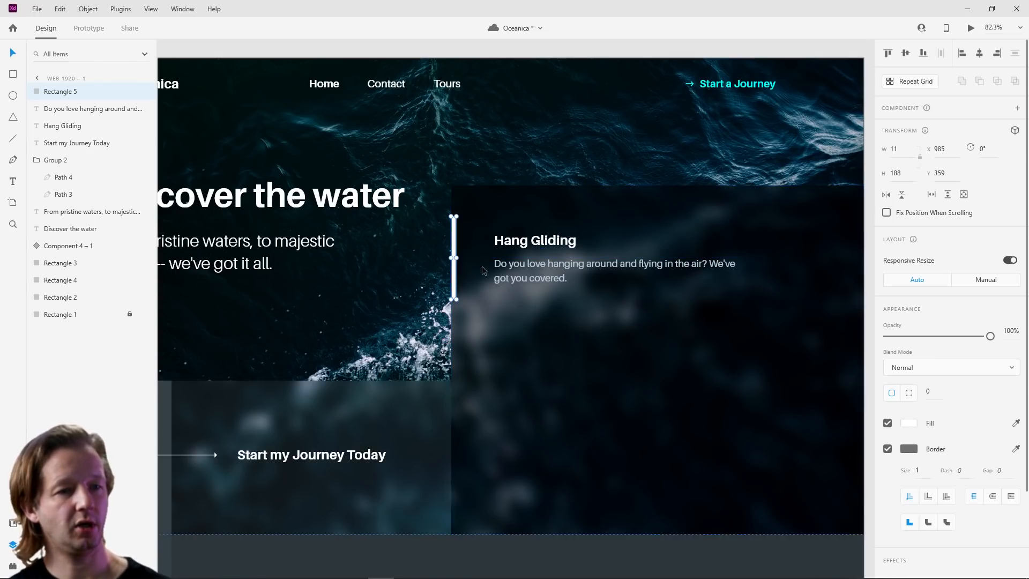
{"action": "left_click", "coordinate": [885, 449]}
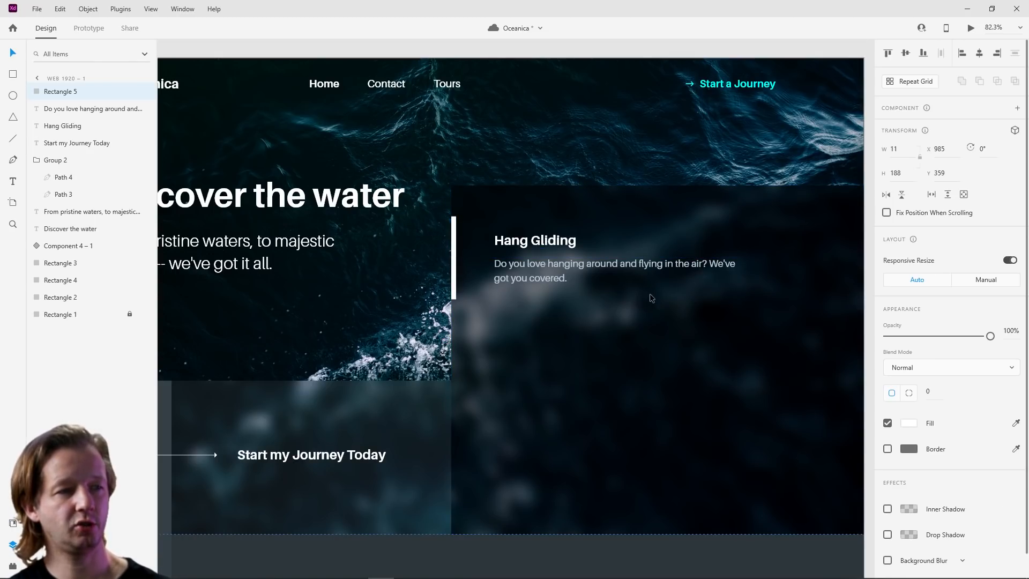
{"action": "left_click", "coordinate": [516, 136]}
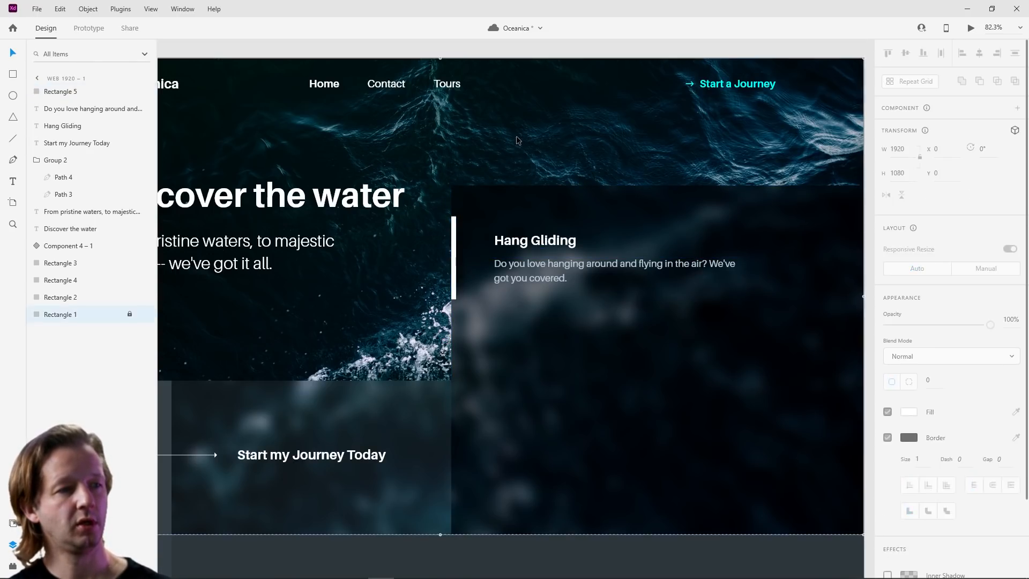
Step: Turn the white bar, heading and description into one component and add a Hover State to it
{"action": "left_click", "coordinate": [453, 259]}
{"action": "left_click", "coordinate": [542, 243], "text": "shift"}
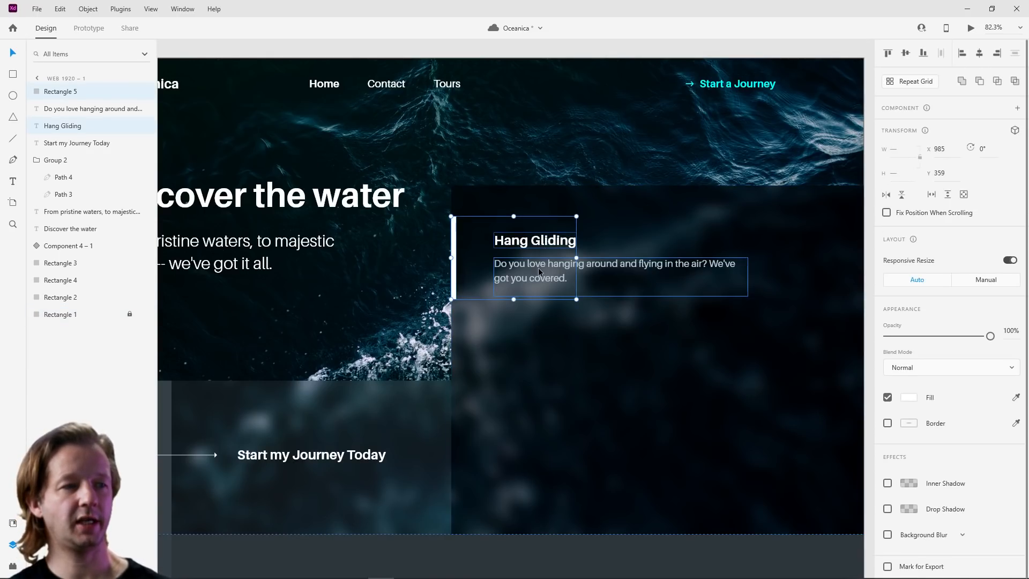
{"action": "left_click", "coordinate": [538, 268], "text": "shift"}
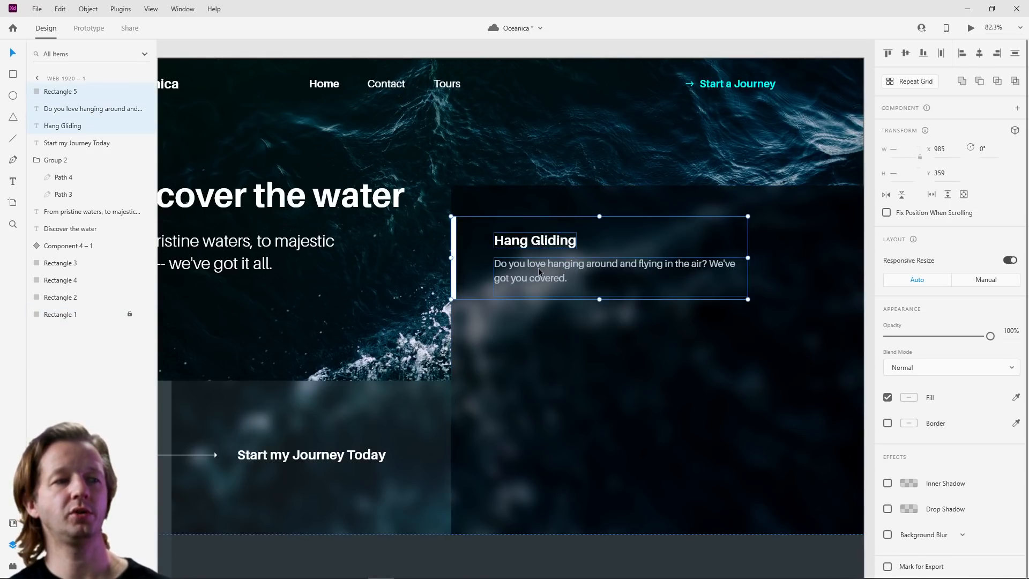
{"action": "left_click", "coordinate": [1017, 109]}
{"action": "left_click", "coordinate": [1015, 129]}
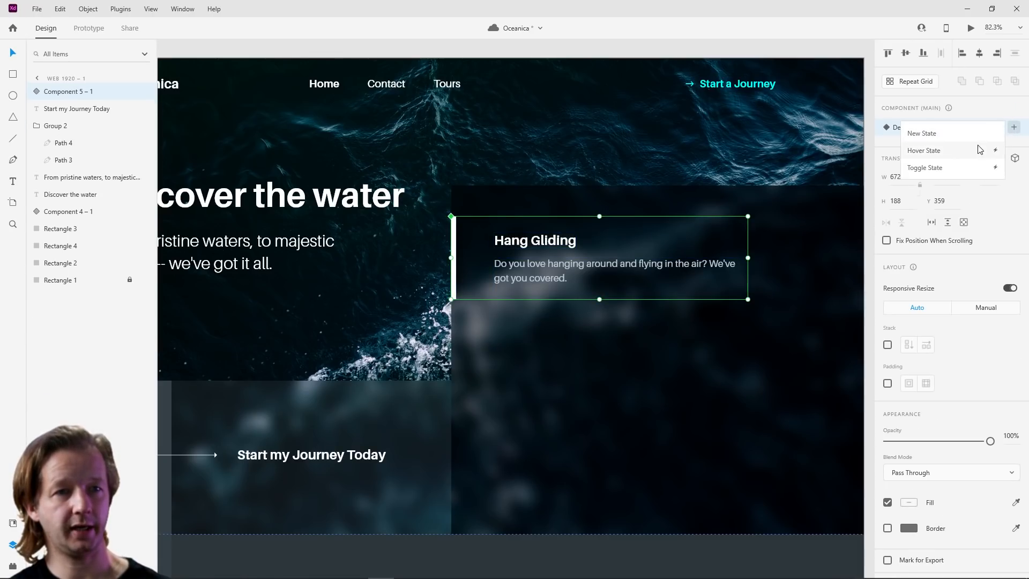
{"action": "left_click", "coordinate": [973, 148]}
{"action": "key", "text": "Return"}
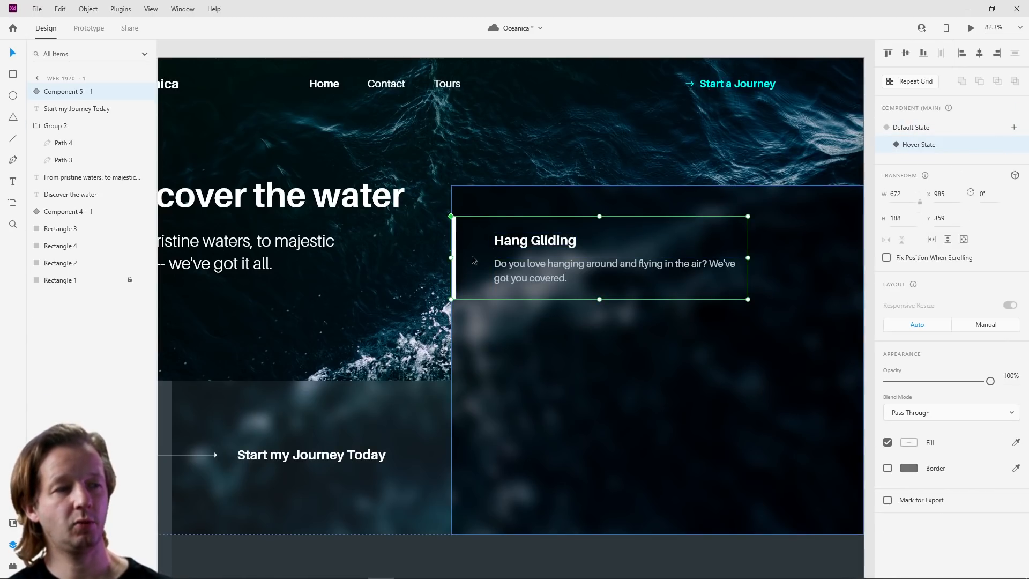
Step: In the component's Default State, set the white bar's opacity to 0%
{"action": "left_click", "coordinate": [914, 130]}
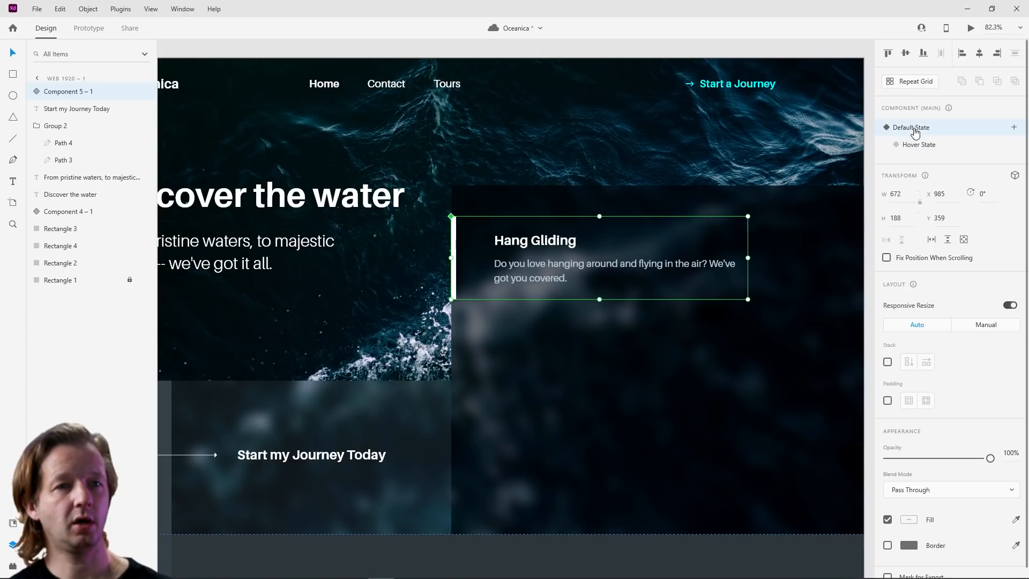
{"action": "double_click", "coordinate": [453, 248]}
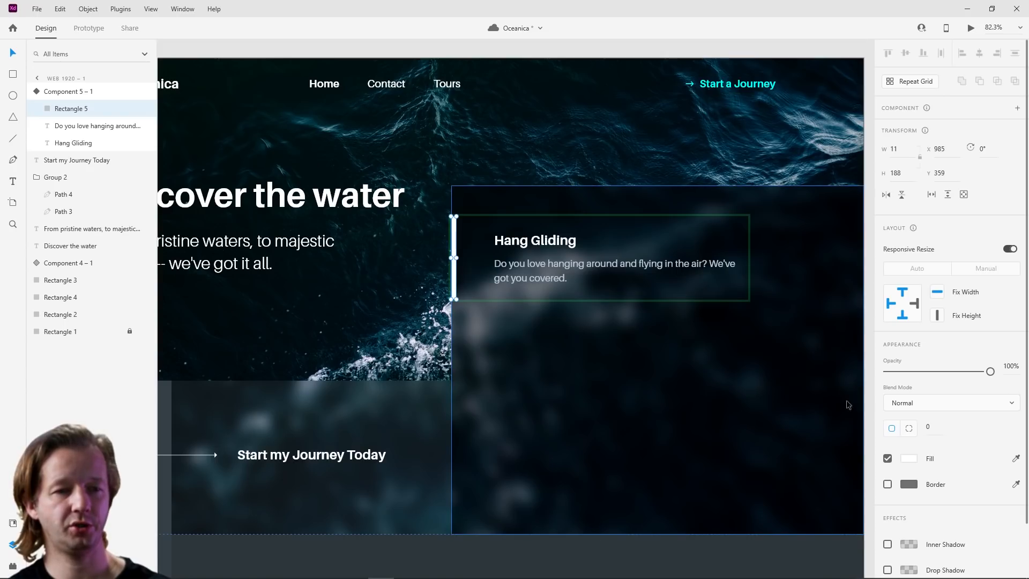
{"action": "left_click_drag", "start_coordinate": [990, 371], "coordinate": [886, 372]}
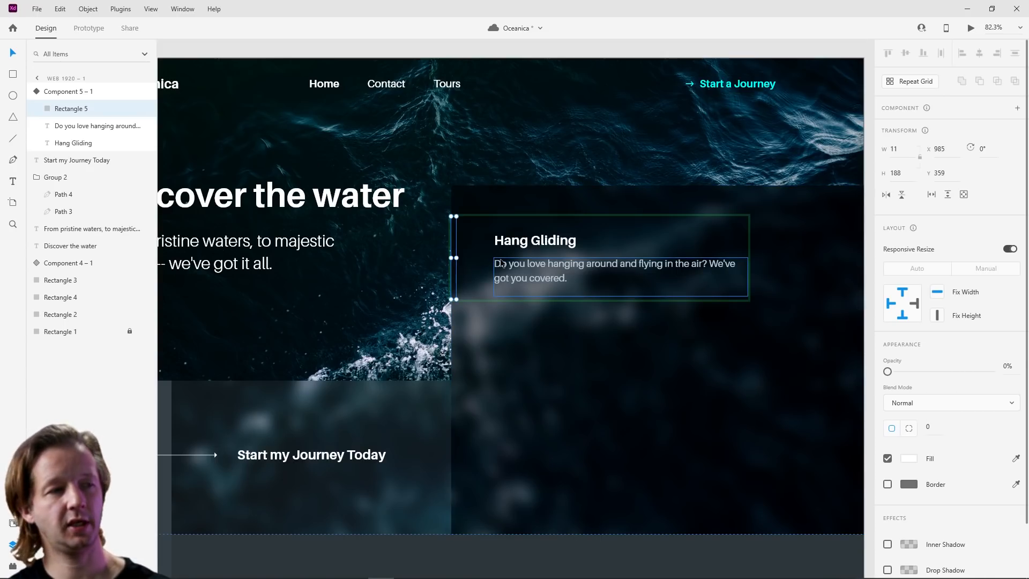
Step: Shift the transparent bar 10 px left to X 975 in the Default State
{"action": "key", "text": "Left"}
{"action": "key", "text": "Left"}
{"action": "key", "text": "Left"}
{"action": "key", "text": "Left"}
{"action": "key", "text": "Left"}
{"action": "key", "text": "Left"}
{"action": "key", "text": "Left"}
{"action": "key", "text": "Left"}
{"action": "key", "text": "Left"}
{"action": "key", "text": "Left"}
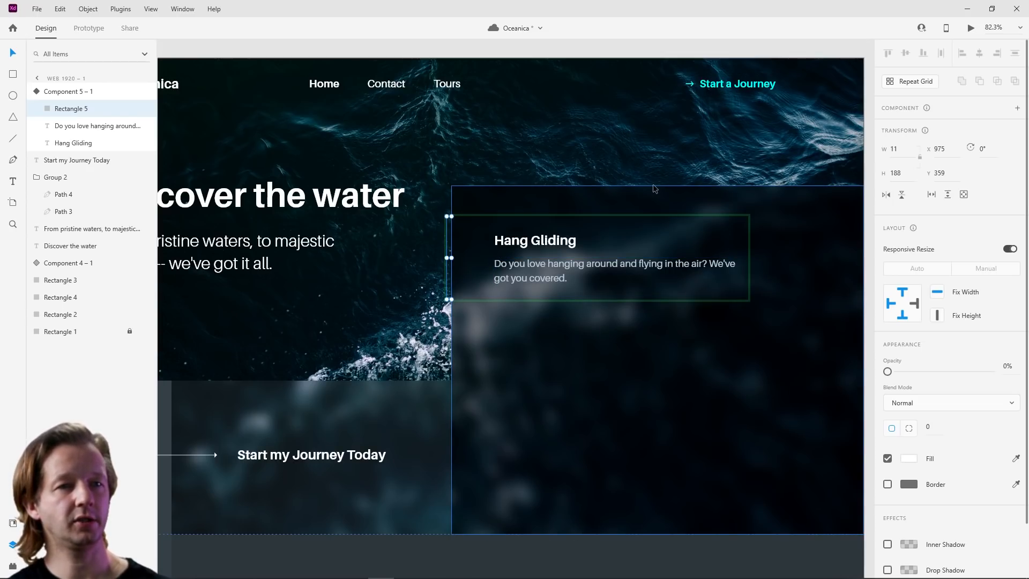
Step: In the Hang Gliding component's Hover State, set the vertical bar's opacity to 100%
{"action": "key", "text": "Escape"}
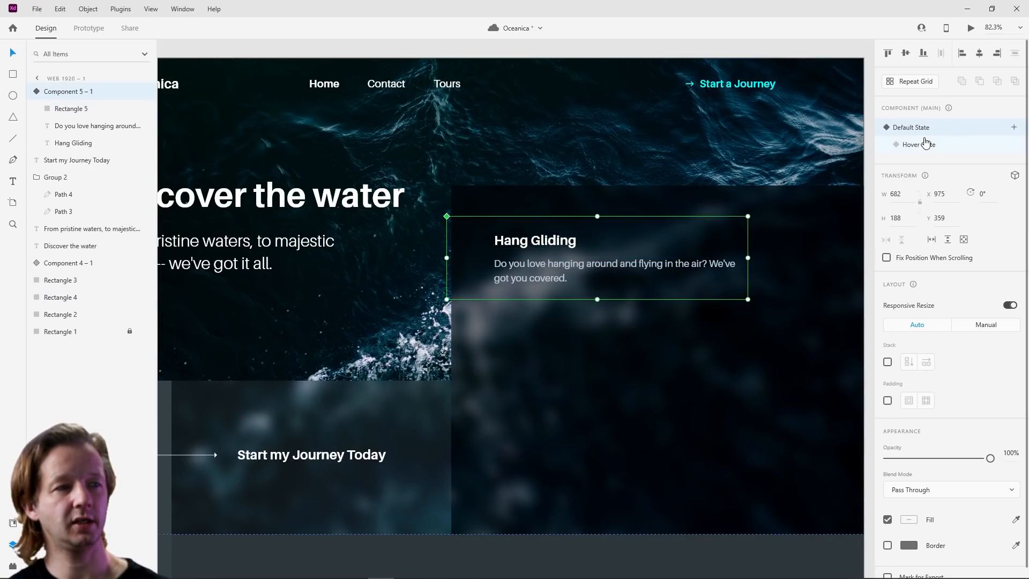
{"action": "left_click", "coordinate": [921, 144]}
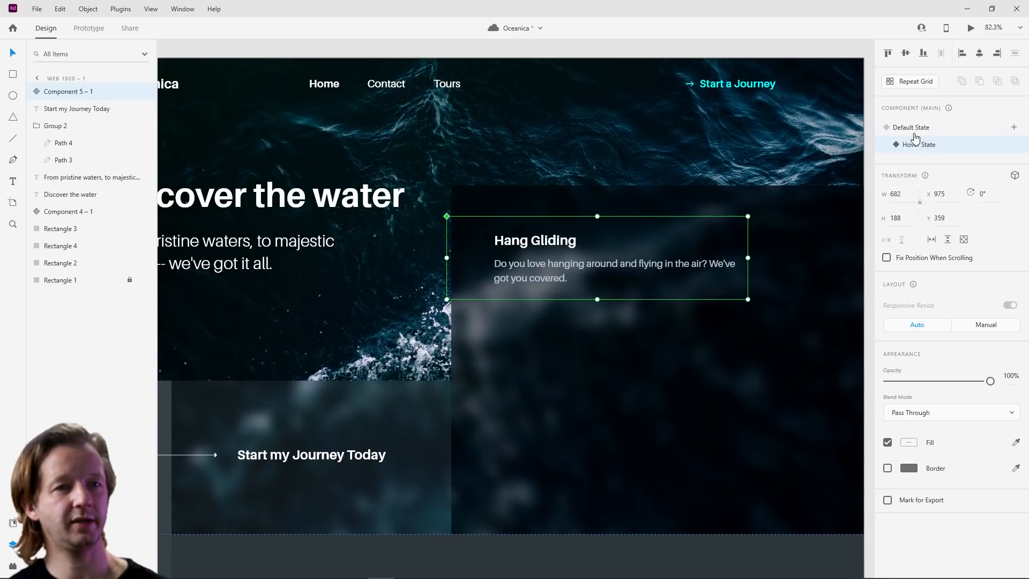
{"action": "left_click", "coordinate": [915, 133]}
{"action": "left_click", "coordinate": [919, 145]}
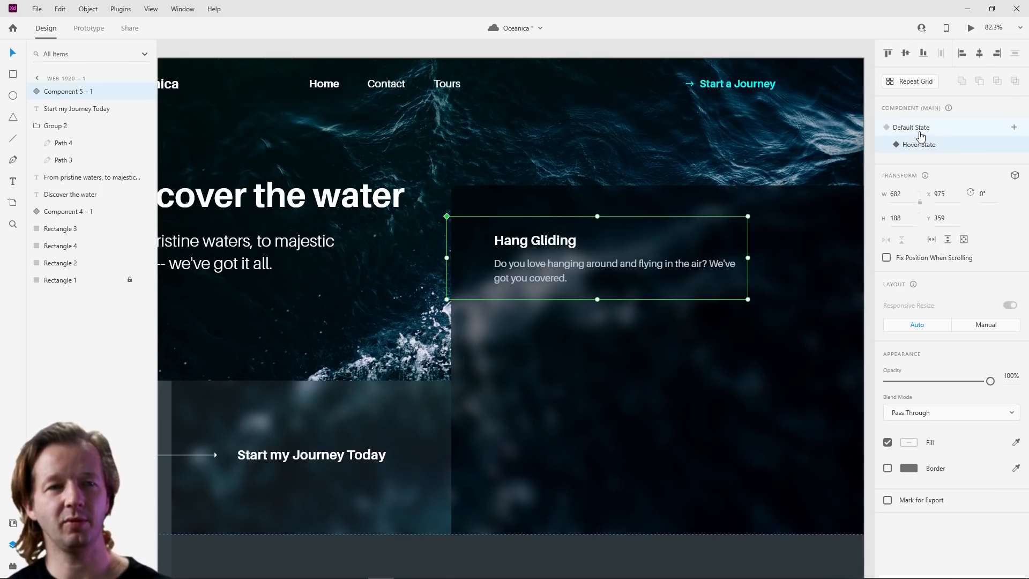
{"action": "left_click", "coordinate": [916, 133]}
{"action": "left_click", "coordinate": [920, 146]}
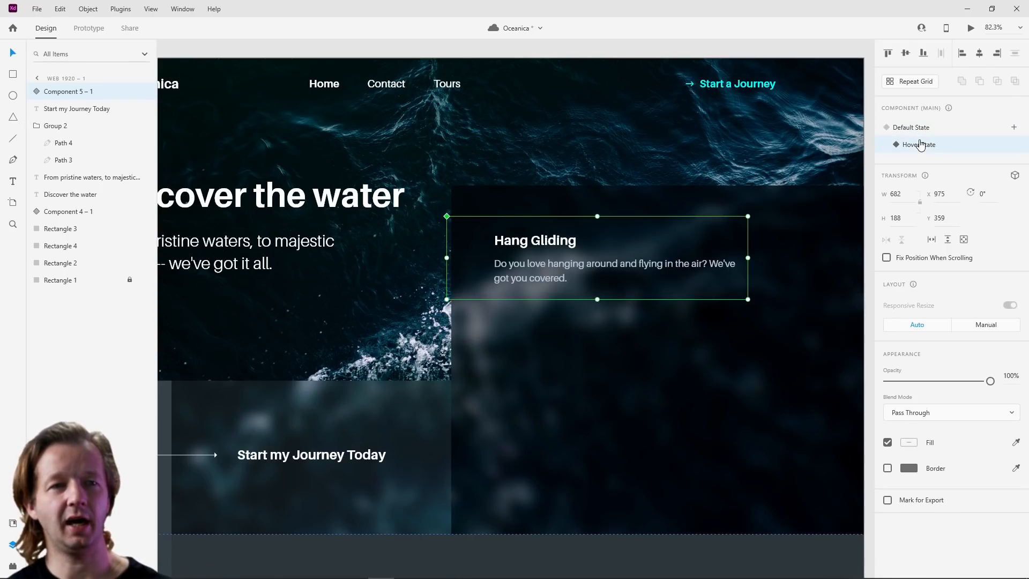
{"action": "double_click", "coordinate": [449, 236]}
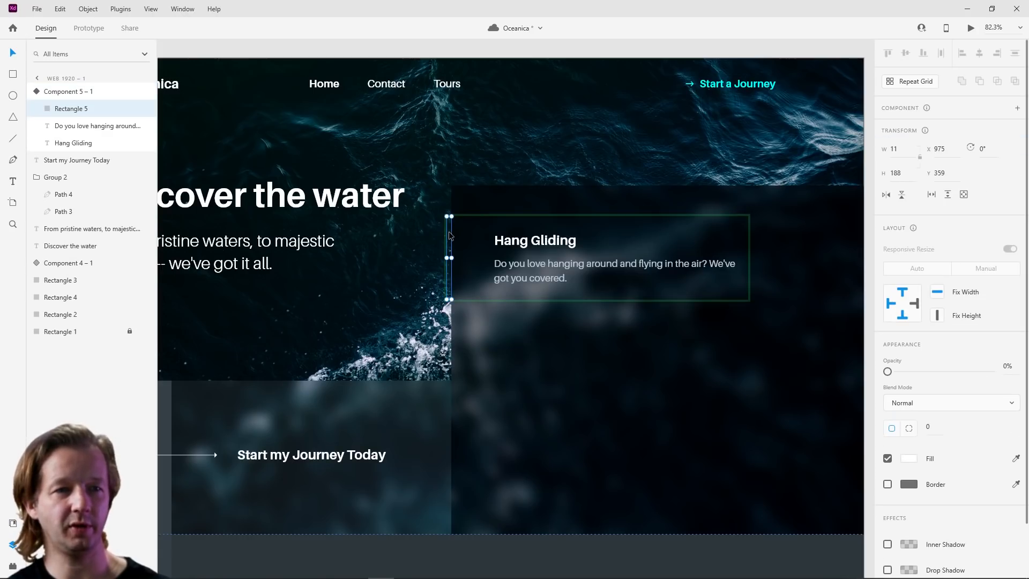
{"action": "left_click", "coordinate": [662, 191]}
{"action": "left_click", "coordinate": [563, 245]}
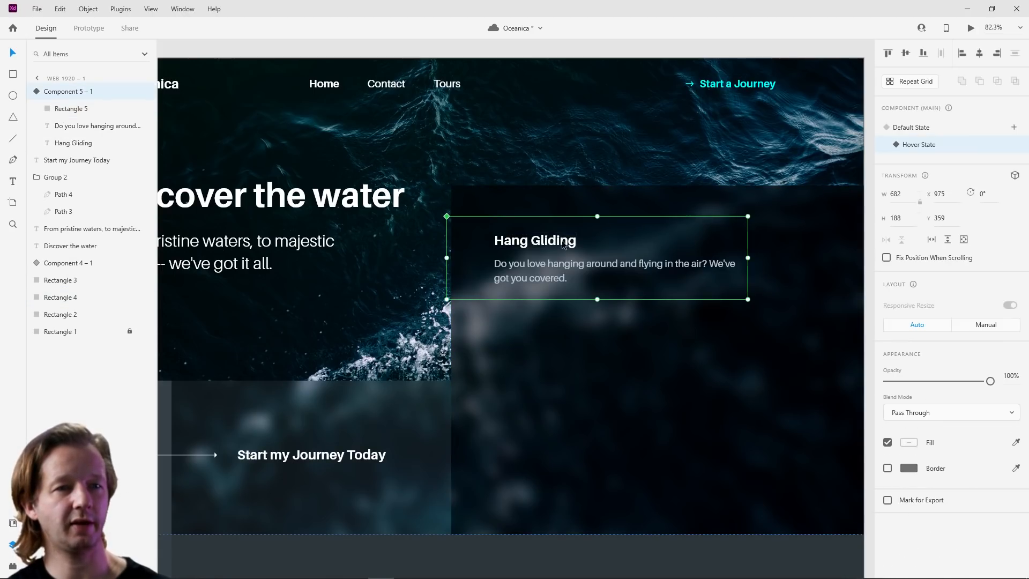
{"action": "double_click", "coordinate": [454, 243]}
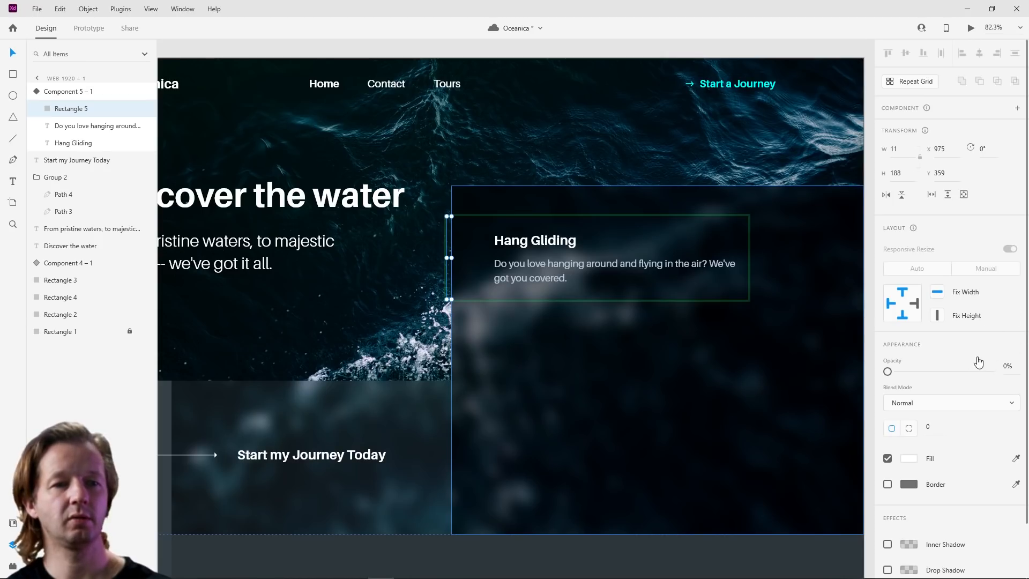
{"action": "left_click_drag", "start_coordinate": [889, 372], "coordinate": [991, 372]}
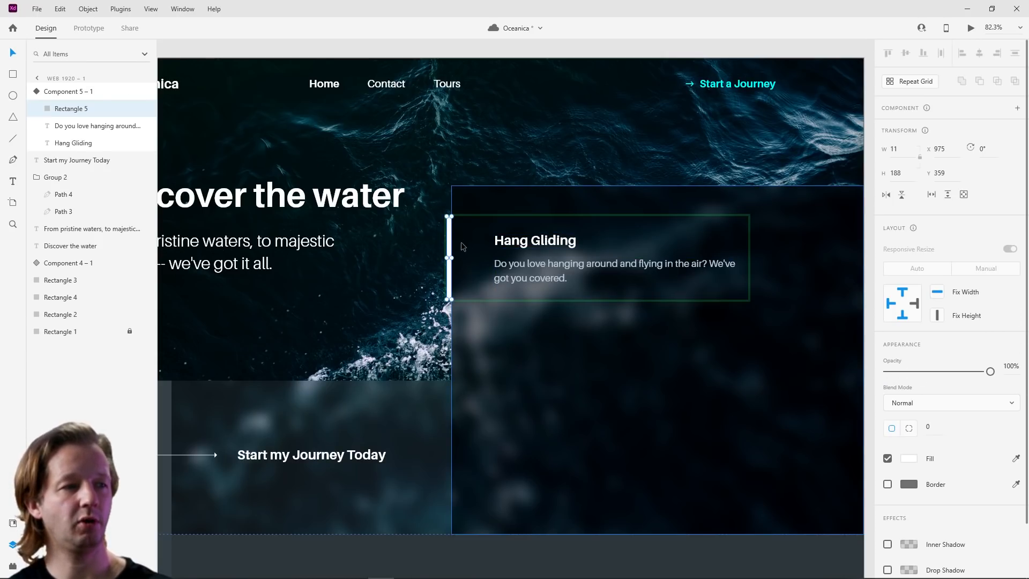
Step: Shift the white bar 10 px right to X 985 in the Hover State
{"action": "key", "text": "Right"}
{"action": "key", "text": "Right"}
{"action": "key", "text": "Right"}
{"action": "key", "text": "Right"}
{"action": "key", "text": "Right"}
{"action": "key", "text": "Right"}
{"action": "key", "text": "Right"}
{"action": "key", "text": "Right"}
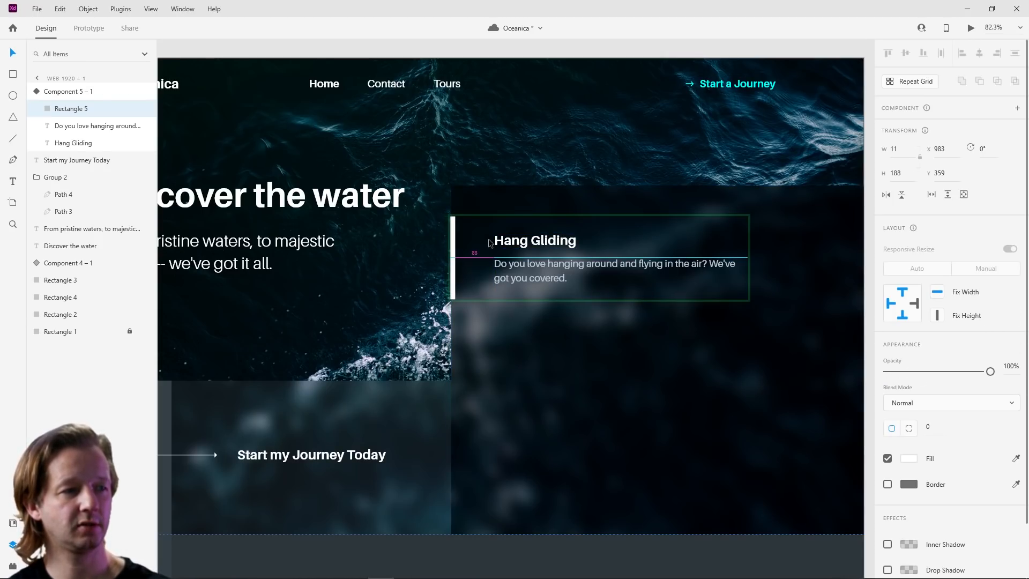
{"action": "key", "text": "Right"}
{"action": "key", "text": "Right"}
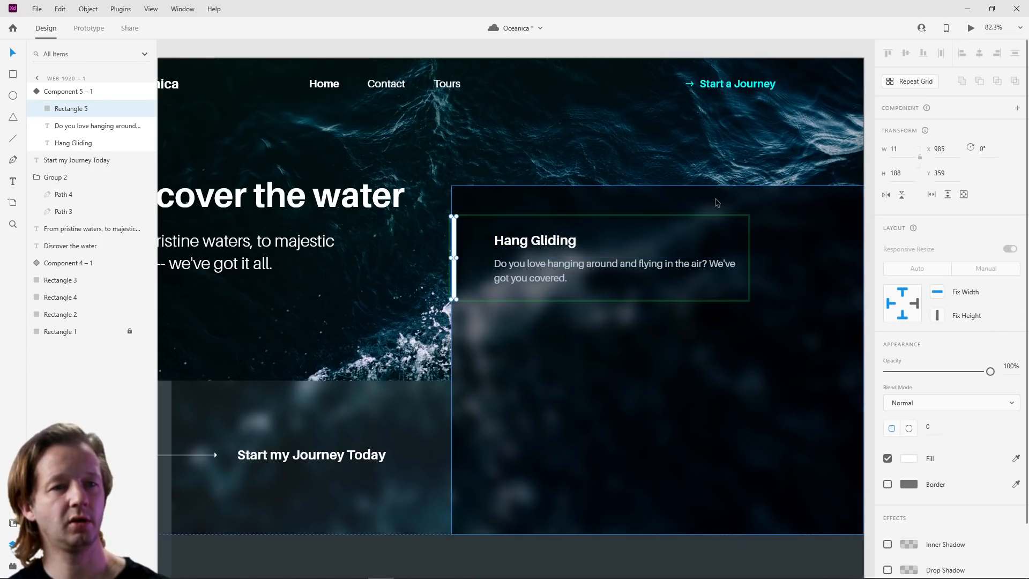
Step: Preview the page with the Hang Gliding component in its Default State, and close the preview
{"action": "left_click", "coordinate": [717, 203]}
{"action": "left_click", "coordinate": [579, 240]}
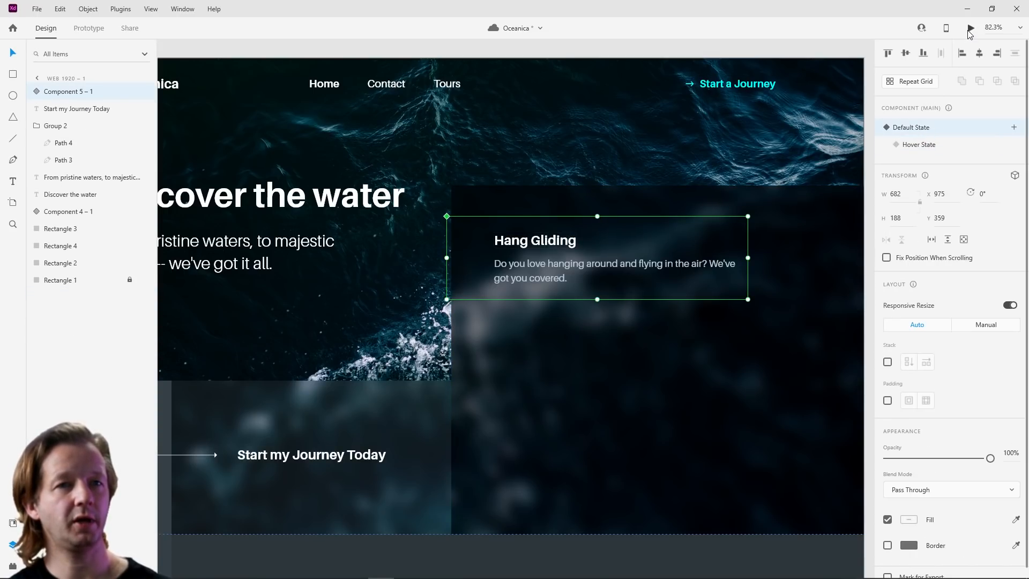
{"action": "left_click", "coordinate": [970, 28]}
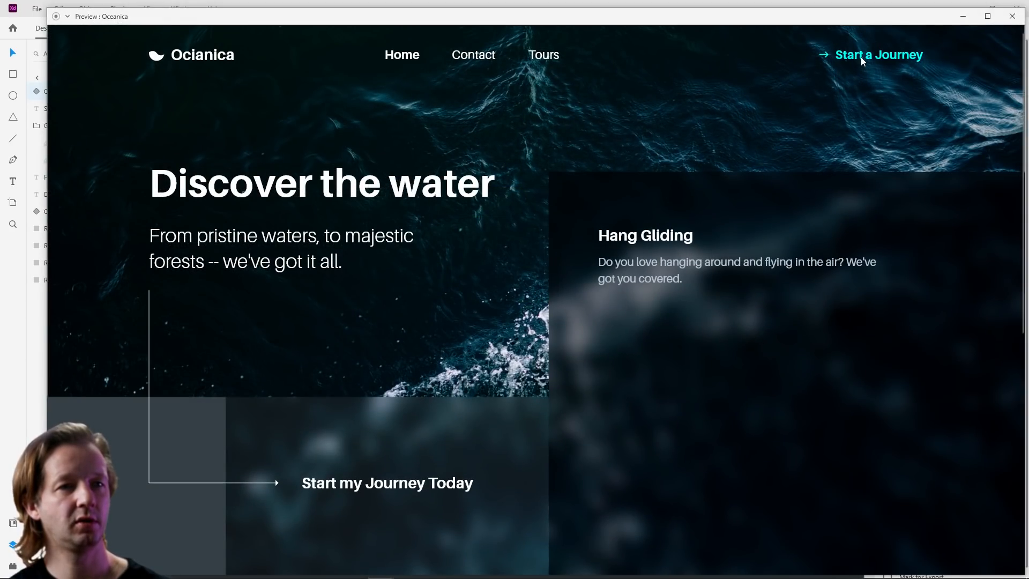
{"action": "left_click", "coordinate": [1013, 16]}
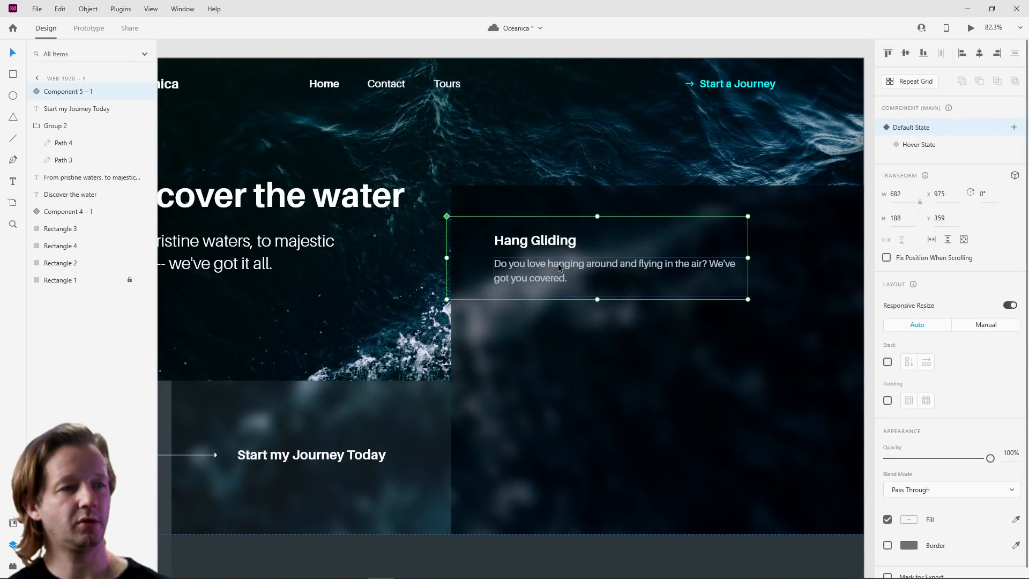
Step: Duplicate the Hang Gliding component and place the copy directly beneath the original at Y 547
{"action": "key", "text": "ctrl+d"}
{"action": "left_click_drag", "start_coordinate": [532, 269], "coordinate": [534, 354]}
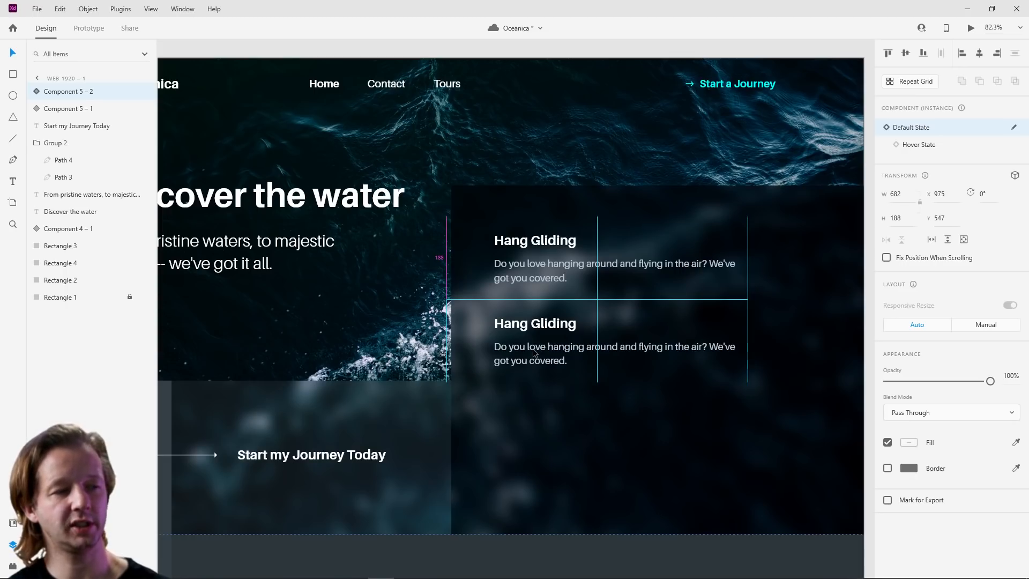
{"action": "left_click_drag", "start_coordinate": [534, 353], "coordinate": [535, 355]}
{"action": "key", "text": "ctrl+d"}
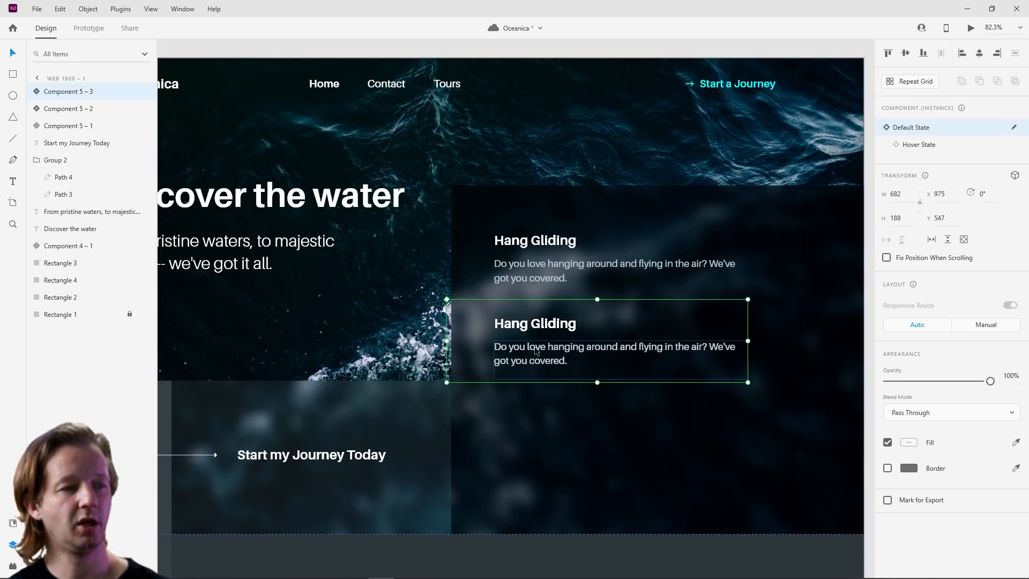
{"action": "key", "text": "ctrl+z"}
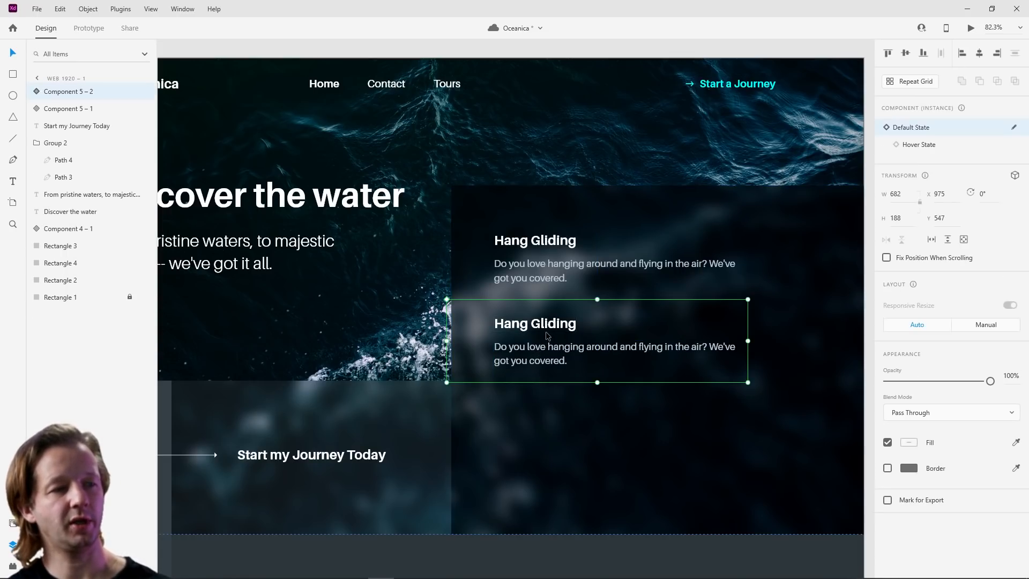
Step: Combine the two Hang Gliding entries into one component and enable a vertical Stack on it
{"action": "left_click", "coordinate": [566, 260], "text": "shift"}
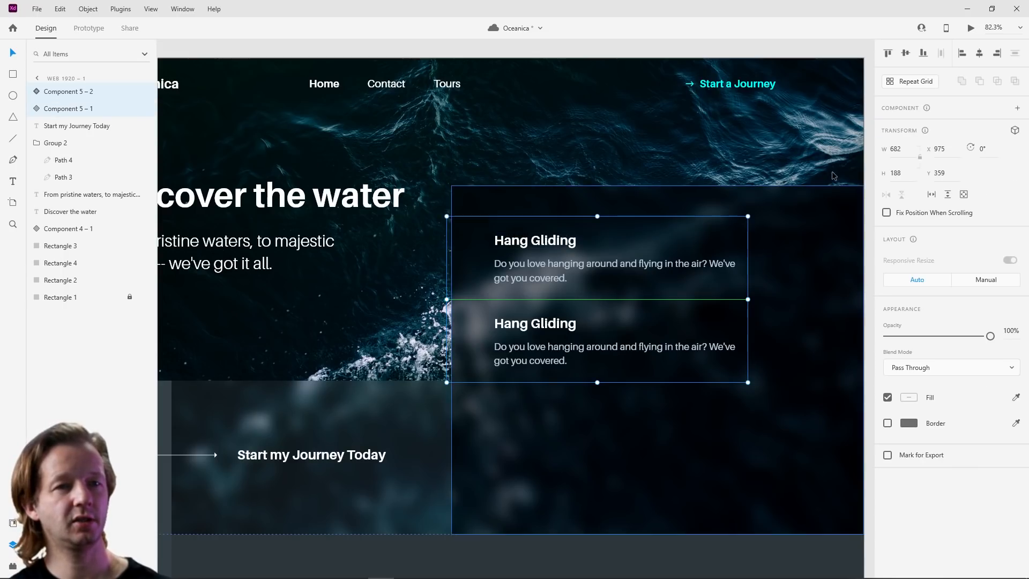
{"action": "left_click", "coordinate": [1018, 110]}
{"action": "left_click", "coordinate": [615, 420]}
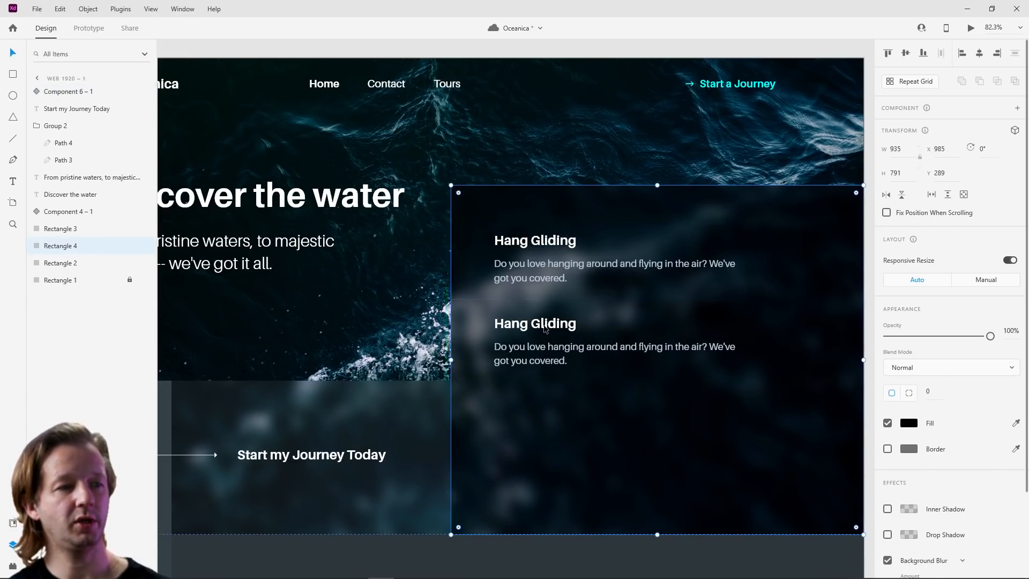
{"action": "left_click", "coordinate": [545, 329]}
{"action": "left_click", "coordinate": [887, 345]}
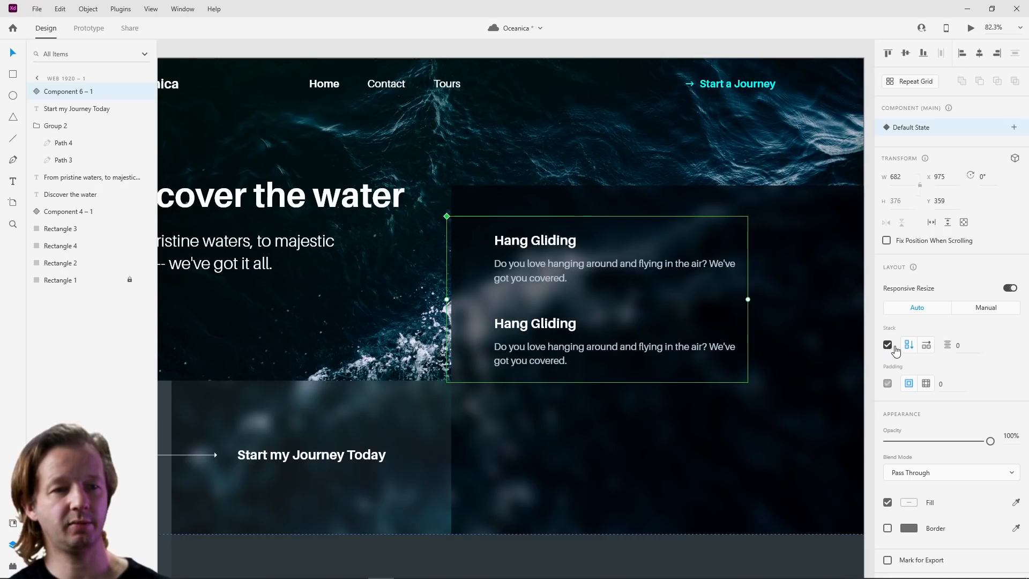
Step: Duplicate the lower Hang Gliding entry inside the stack to make a third entry
{"action": "double_click", "coordinate": [535, 330]}
{"action": "key", "text": "ctrl+d"}
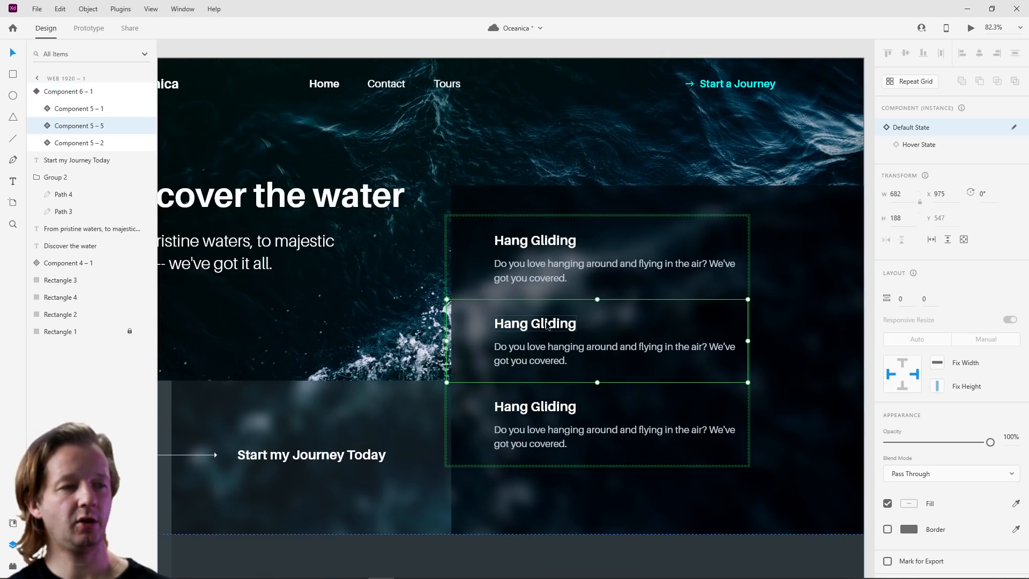
{"action": "double_click", "coordinate": [547, 324]}
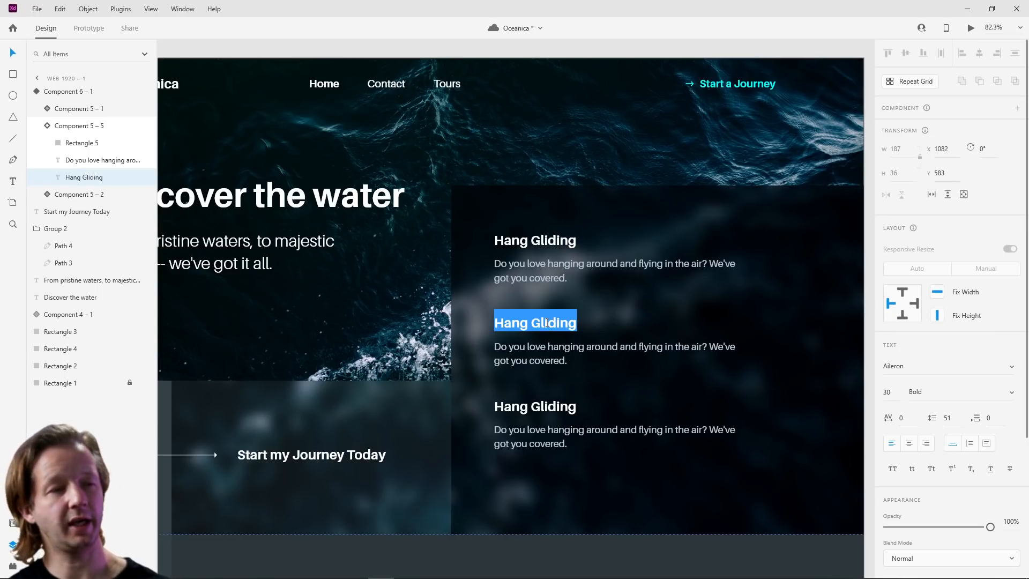
{"action": "key", "text": "Escape"}
{"action": "left_click", "coordinate": [590, 361]}
{"action": "left_click", "coordinate": [697, 427]}
{"action": "left_click", "coordinate": [810, 403]}
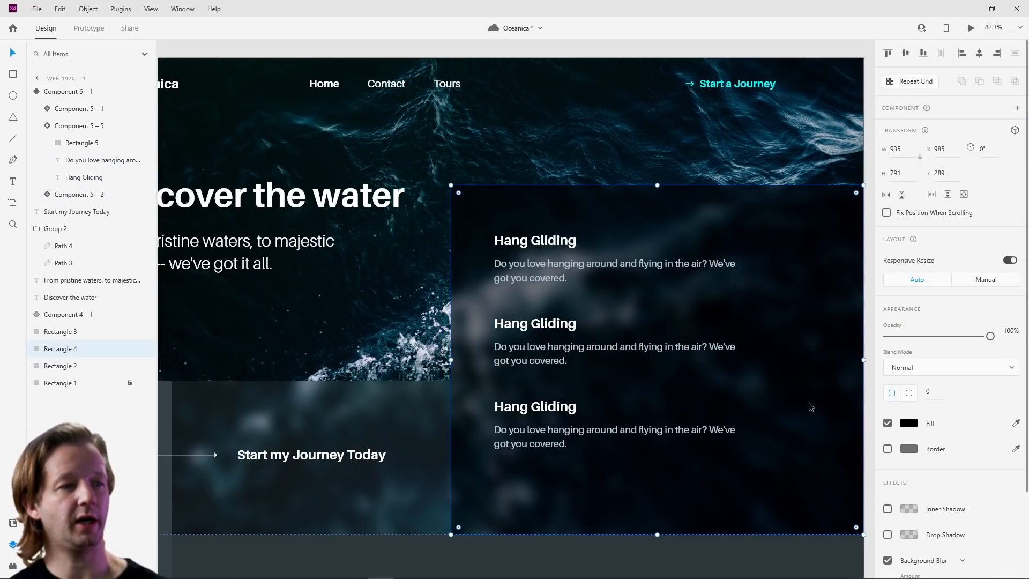
Step: Preview the page to test the hover effect on the three stacked entries, and close the preview
{"action": "left_click", "coordinate": [669, 167]}
{"action": "left_click", "coordinate": [971, 30]}
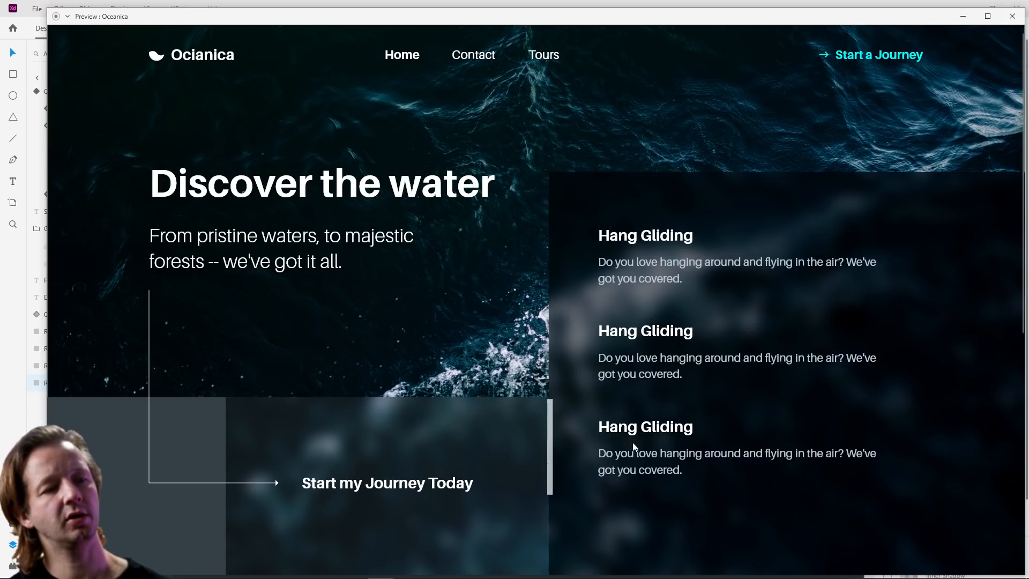
{"action": "left_click", "coordinate": [1012, 16]}
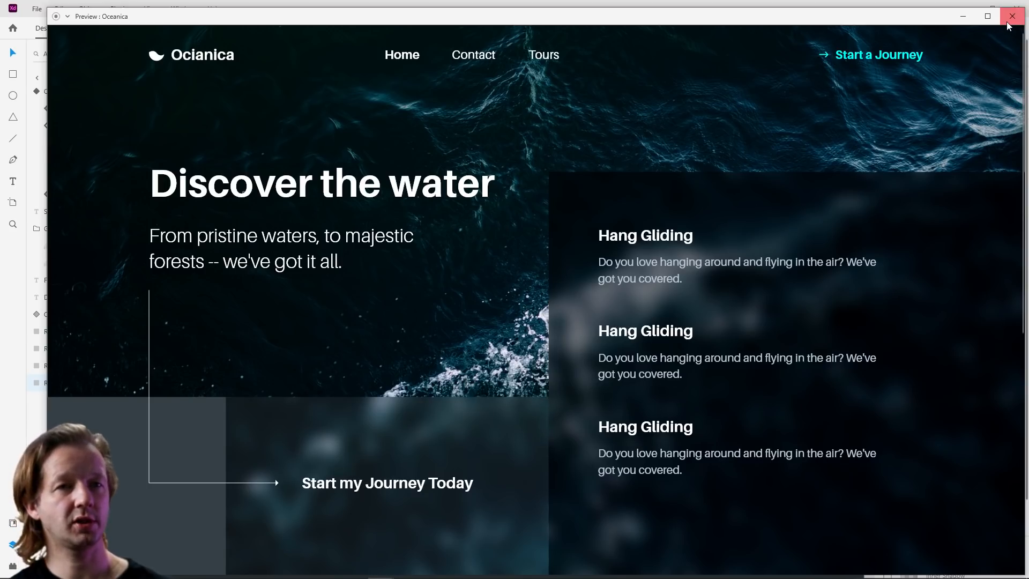
Step: Set the first Hang Gliding entry's hover action to Transition with animation None, and preview the result
{"action": "left_click", "coordinate": [529, 266]}
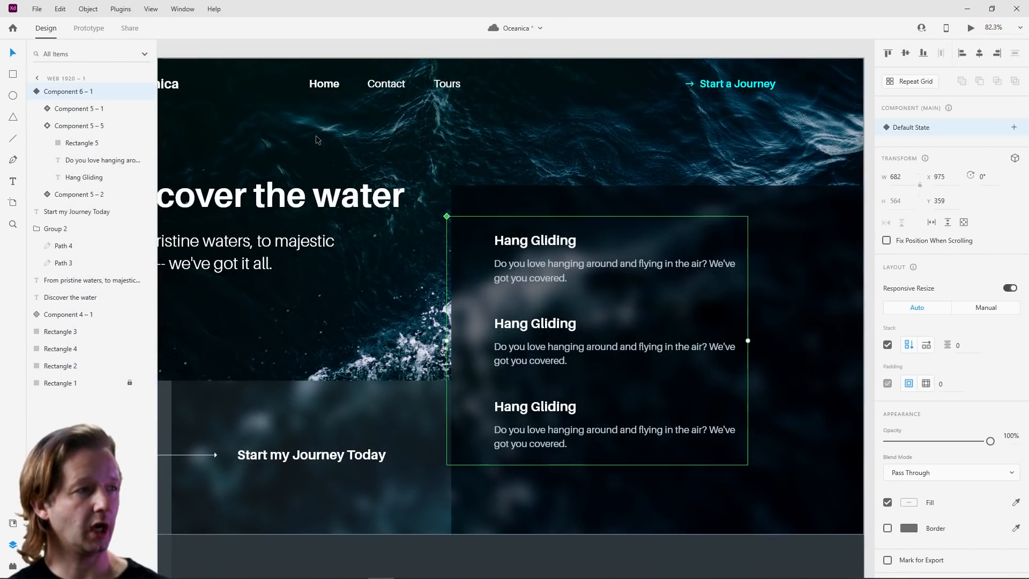
{"action": "left_click", "coordinate": [88, 28]}
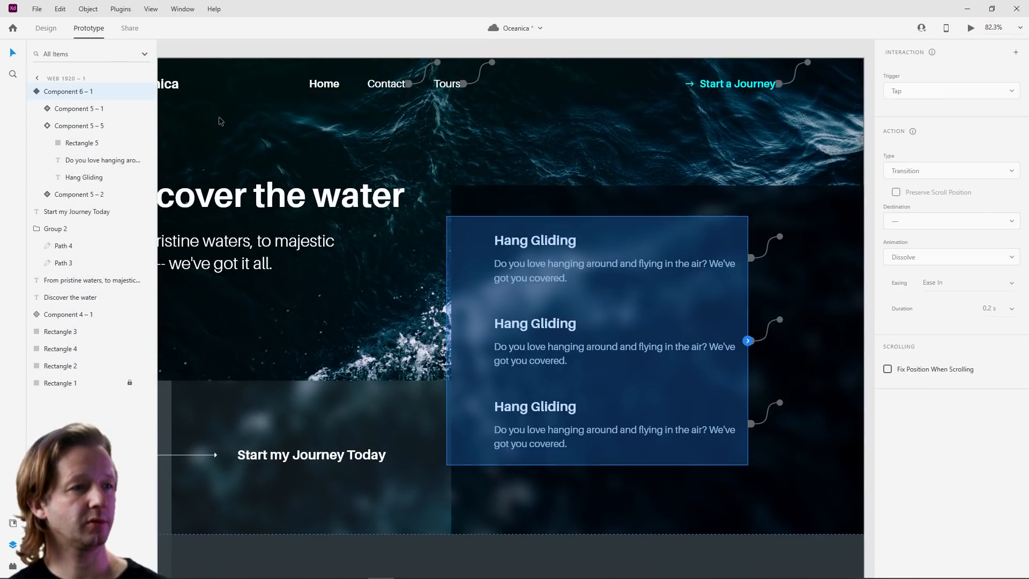
{"action": "double_click", "coordinate": [548, 258]}
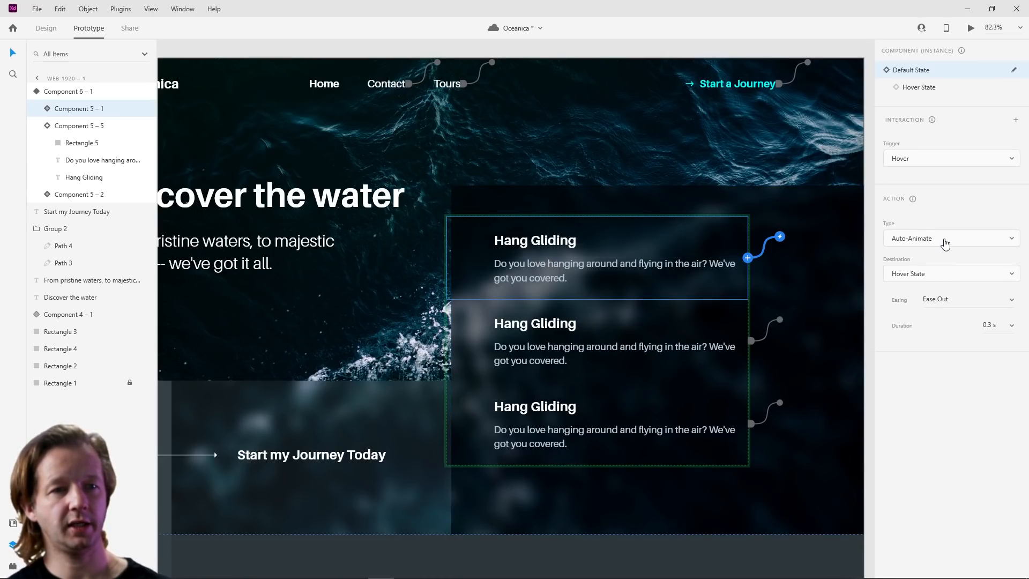
{"action": "left_click", "coordinate": [945, 244]}
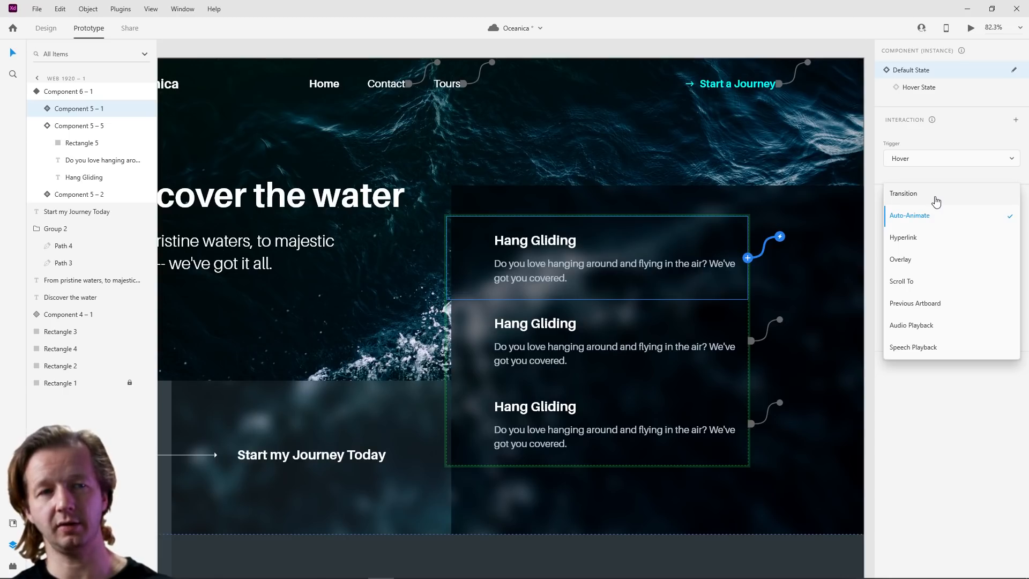
{"action": "left_click", "coordinate": [907, 196]}
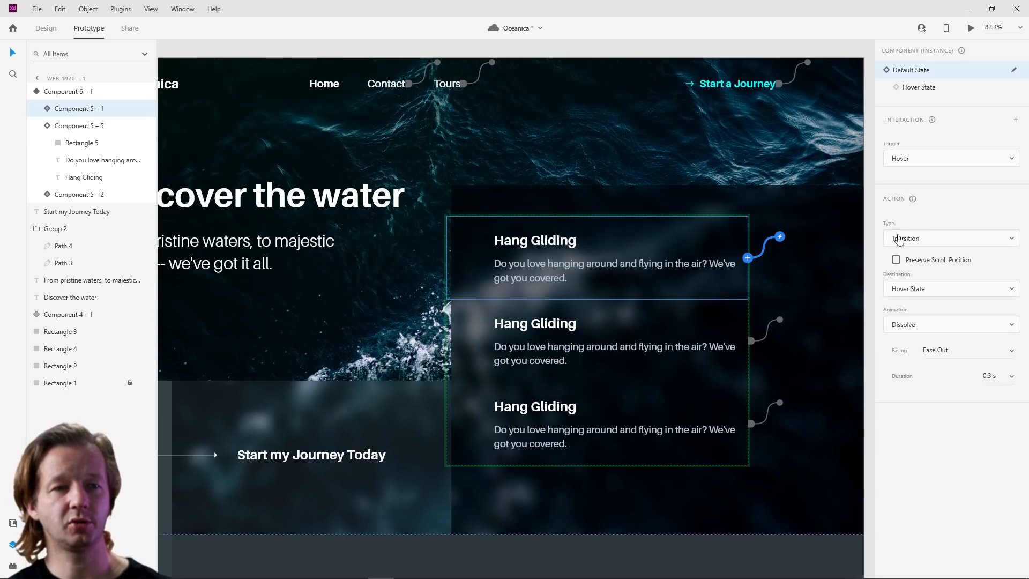
{"action": "left_click", "coordinate": [910, 329]}
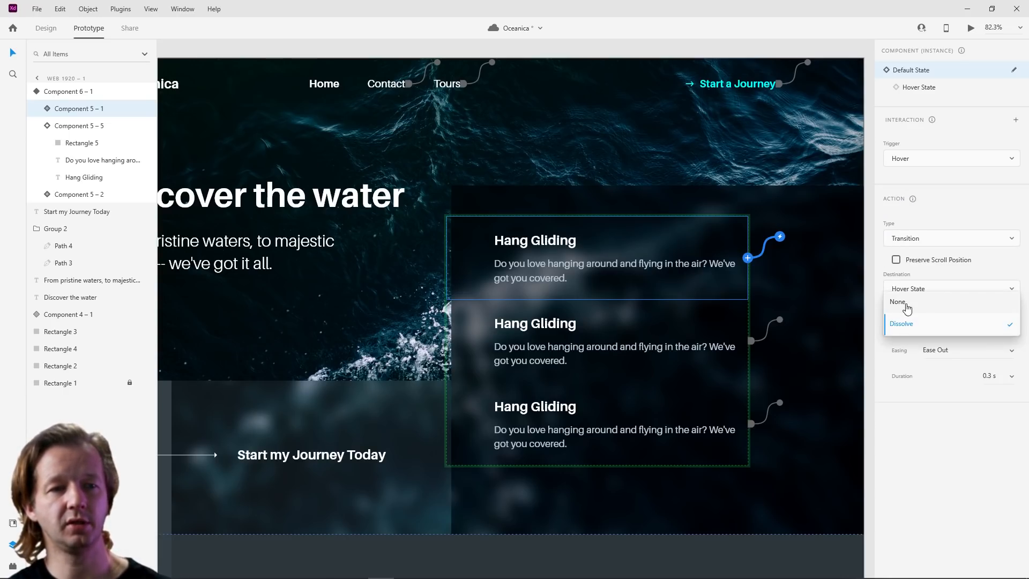
{"action": "left_click", "coordinate": [902, 301]}
{"action": "left_click", "coordinate": [971, 27]}
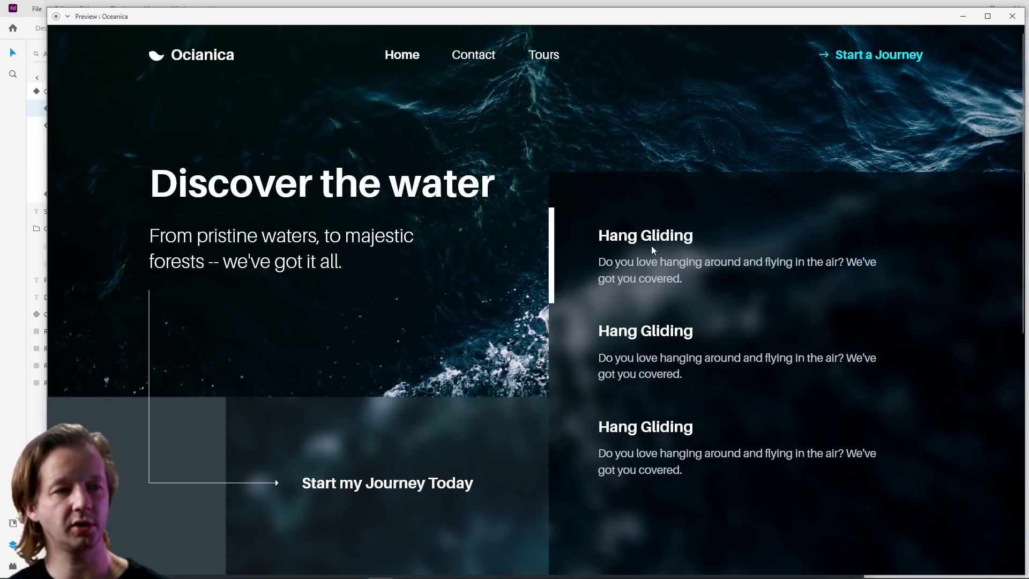
{"action": "left_click", "coordinate": [1012, 16]}
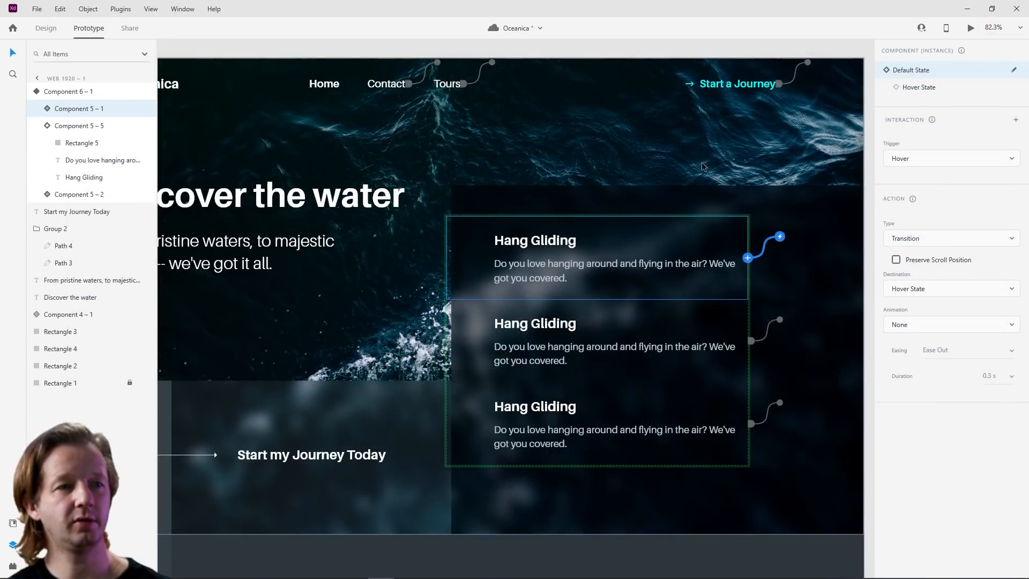
Step: Return the first entry's hover action to Auto-Animate and preview the page
{"action": "left_click", "coordinate": [912, 247]}
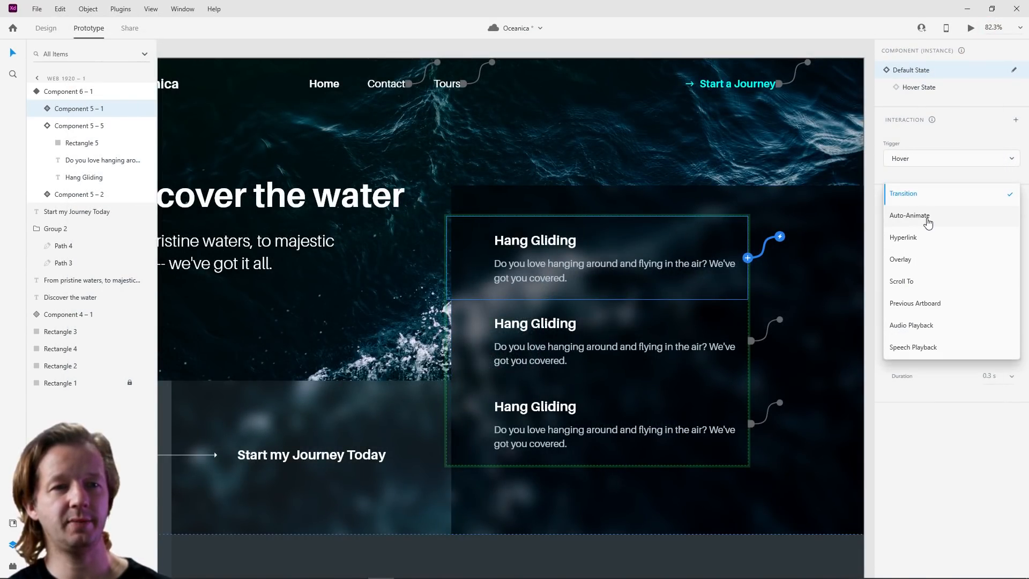
{"action": "left_click", "coordinate": [928, 217]}
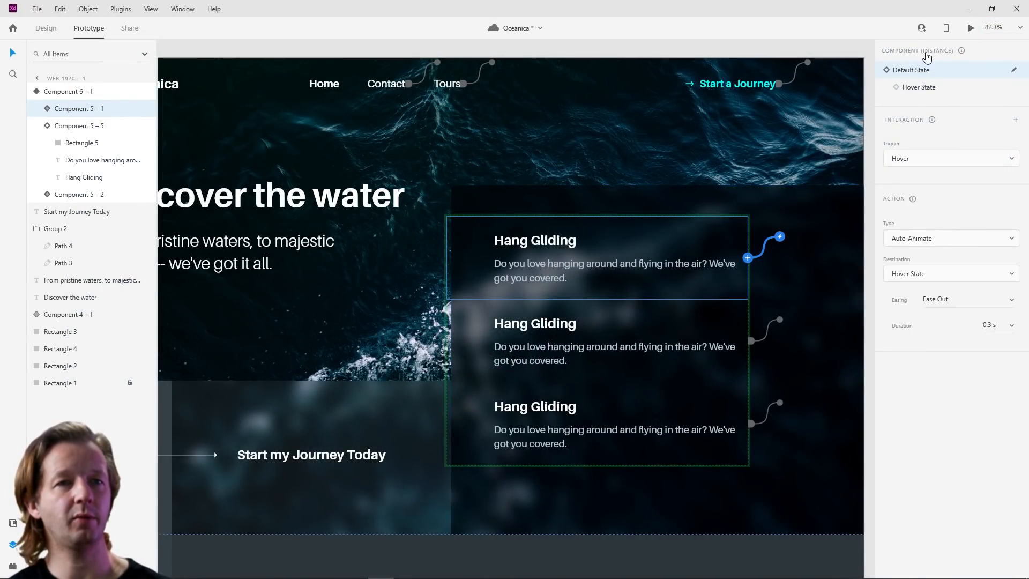
{"action": "key", "text": "ctrl+Return"}
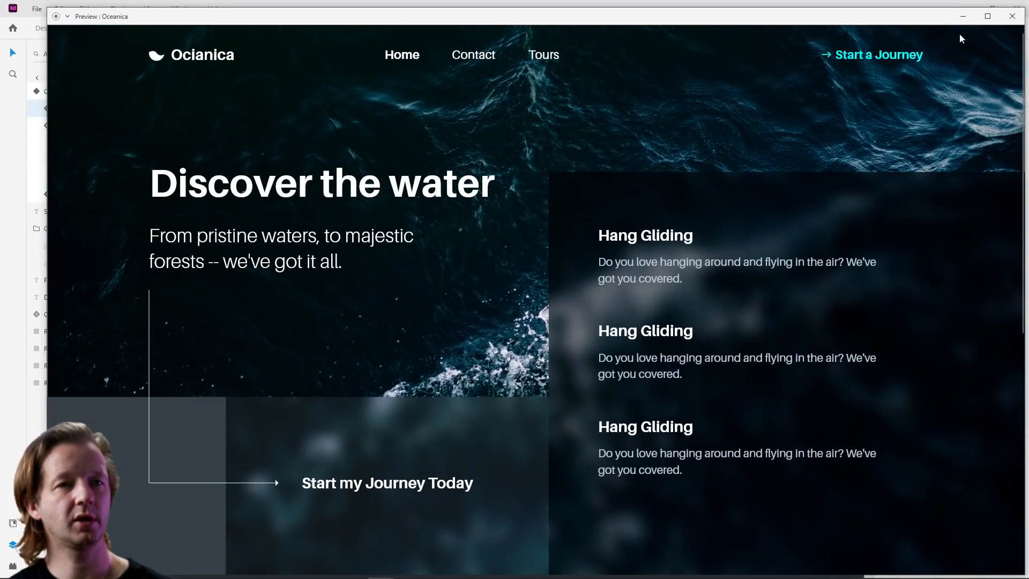
Step: Close the preview, return to Design mode, and move the Hang Gliding stack down to Y 403 on the dark panel
{"action": "left_click", "coordinate": [1013, 16]}
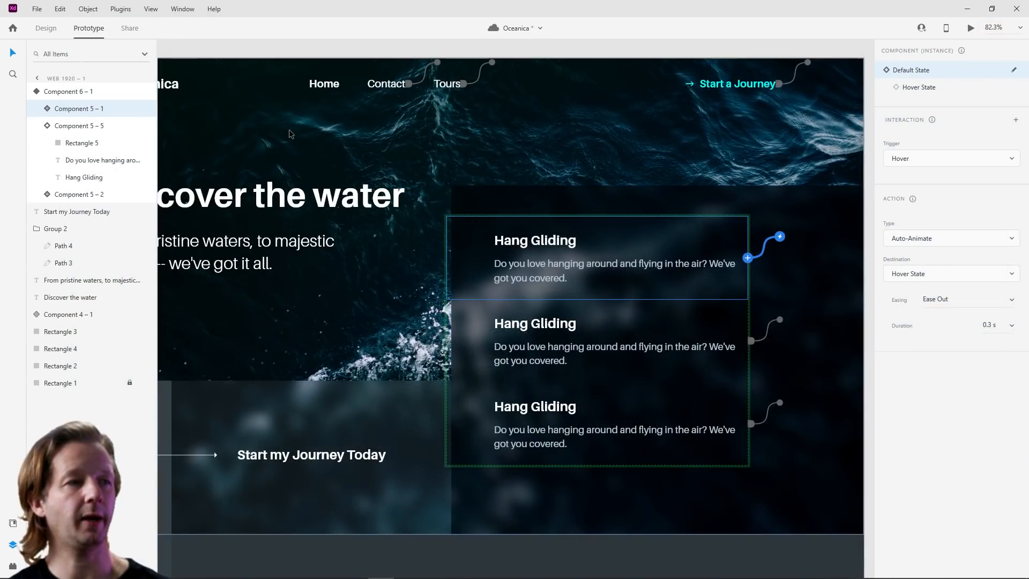
{"action": "left_click", "coordinate": [45, 29]}
{"action": "key", "text": "ctrl+0"}
{"action": "scroll", "coordinate": [427, 250], "scroll_direction": "up", "scroll_amount": 5}
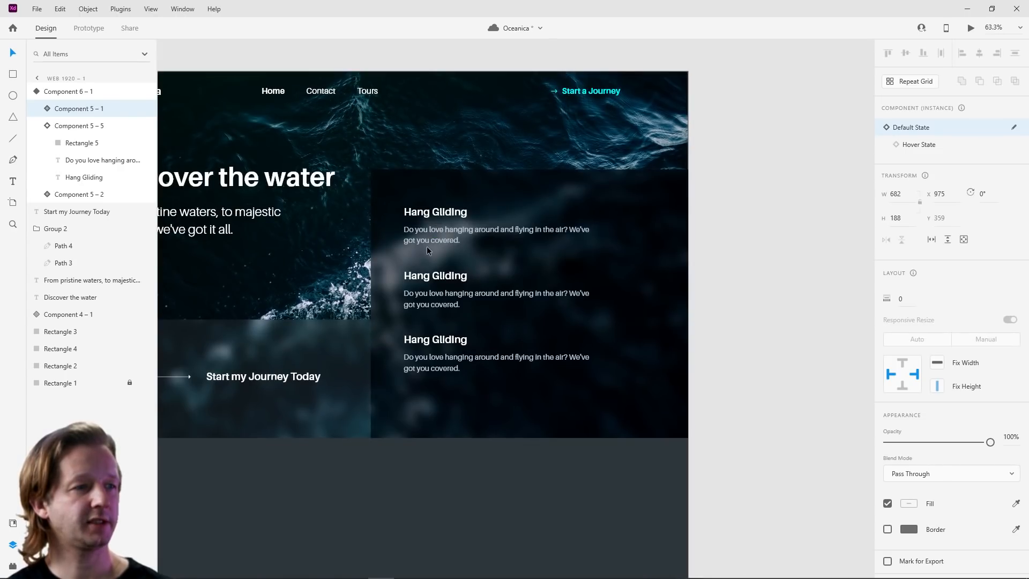
{"action": "left_click", "coordinate": [442, 267]}
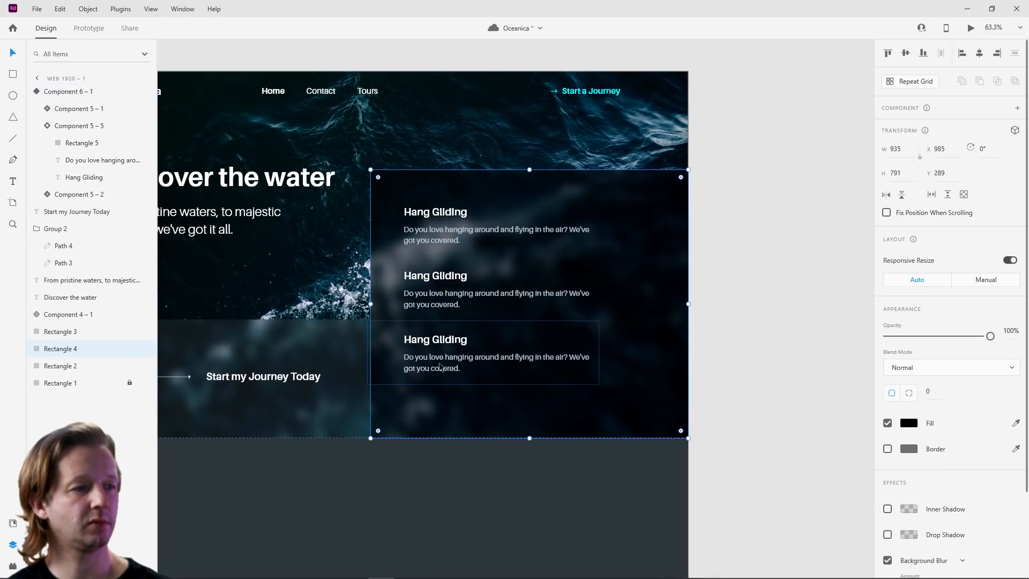
{"action": "key", "text": "Escape"}
{"action": "left_click", "coordinate": [421, 232]}
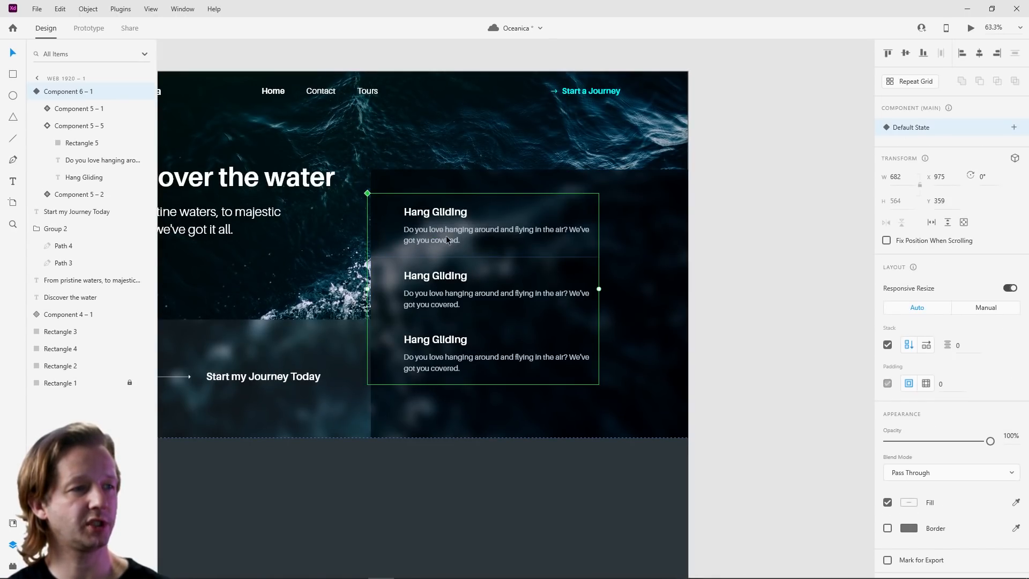
{"action": "left_click_drag", "start_coordinate": [448, 240], "coordinate": [448, 254]}
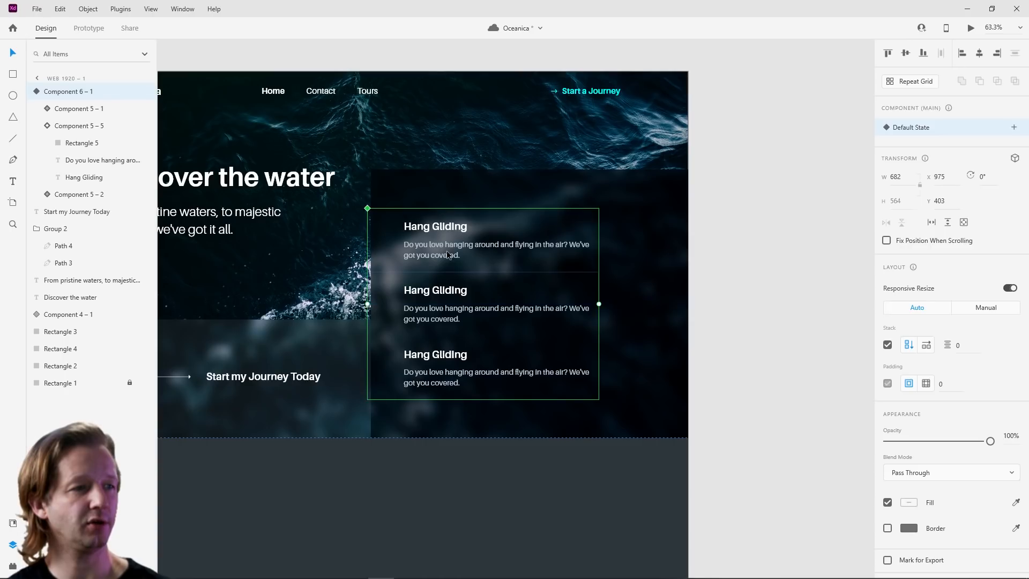
{"action": "left_click", "coordinate": [788, 314]}
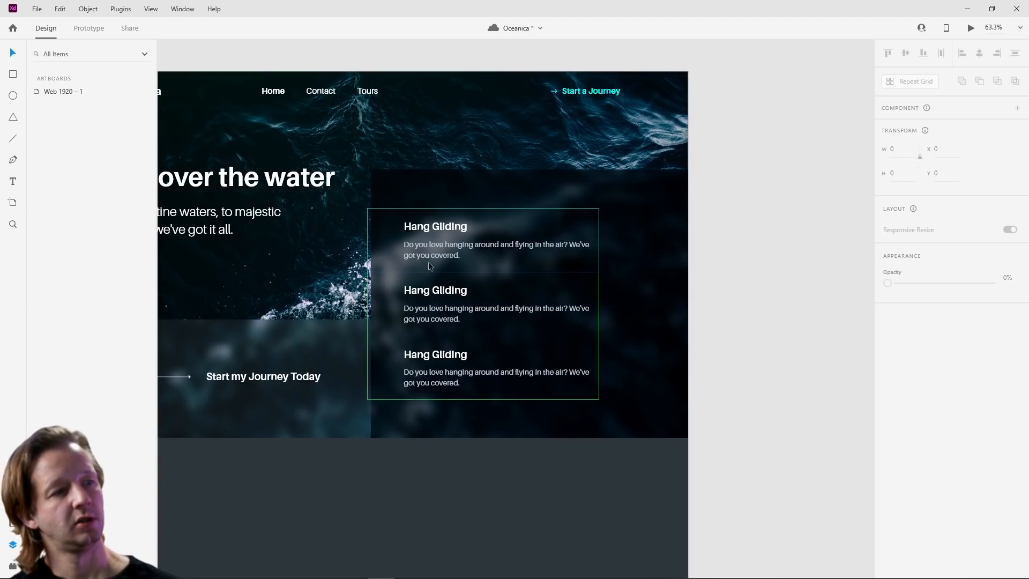
Step: Draw a borderless rectangle about 498 by 261 at X 200, Y 1264, below the hero section
{"action": "scroll", "coordinate": [426, 248], "scroll_direction": "down", "scroll_amount": 2}
{"action": "left_click_drag", "start_coordinate": [421, 256], "coordinate": [582, 245]}
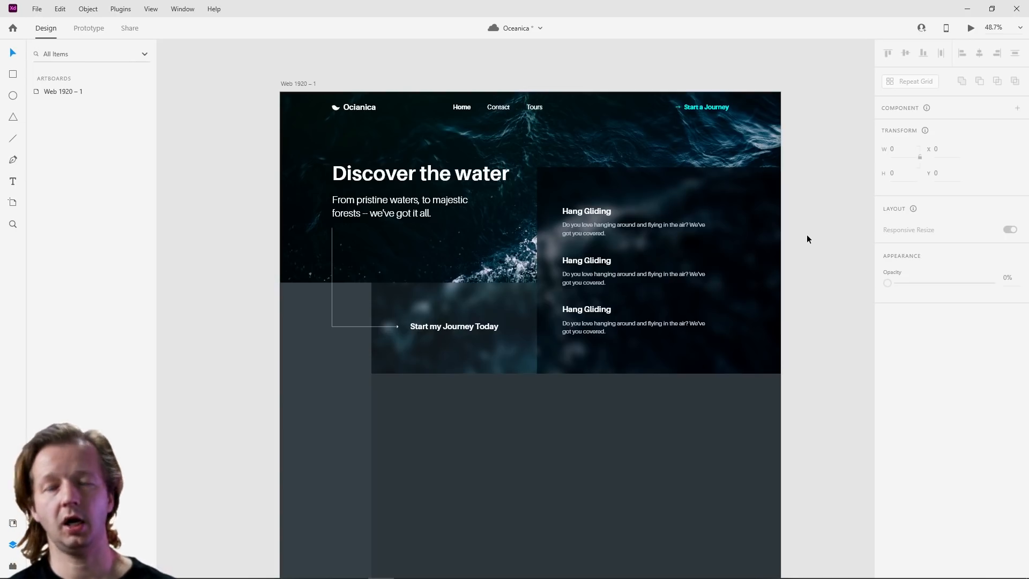
{"action": "left_click_drag", "start_coordinate": [820, 301], "coordinate": [804, 235]}
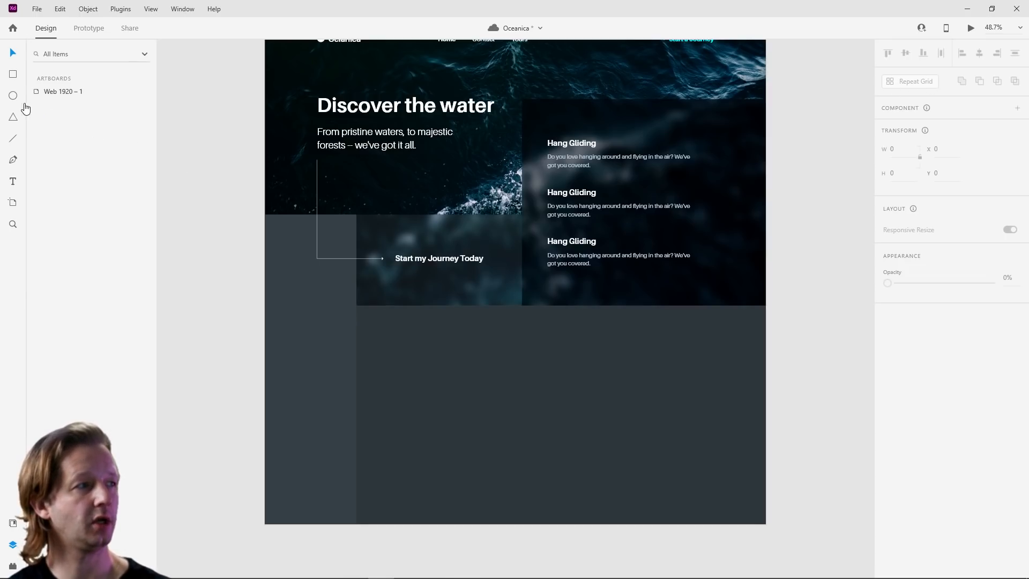
{"action": "left_click", "coordinate": [13, 74]}
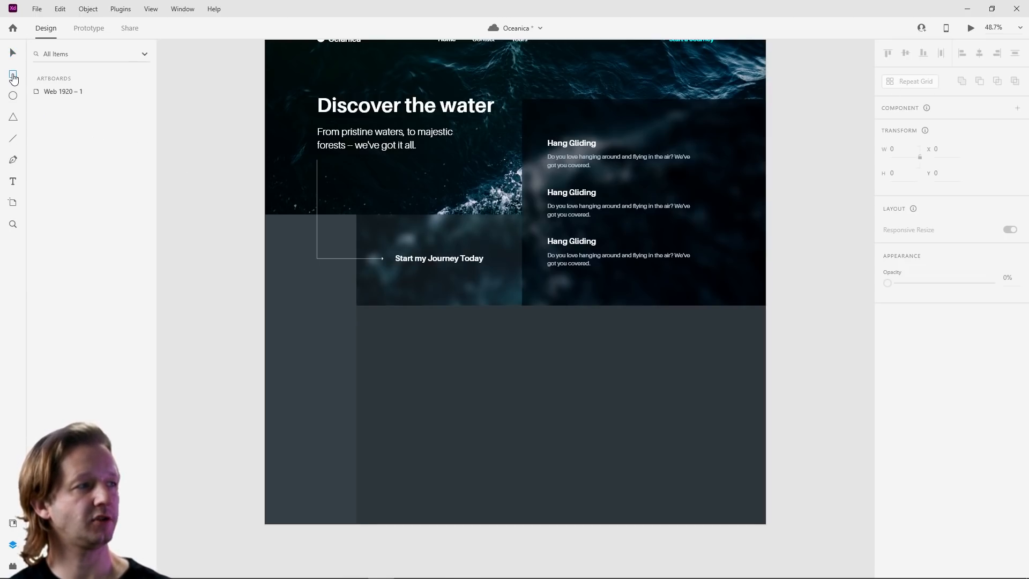
{"action": "left_click_drag", "start_coordinate": [318, 355], "coordinate": [447, 422]}
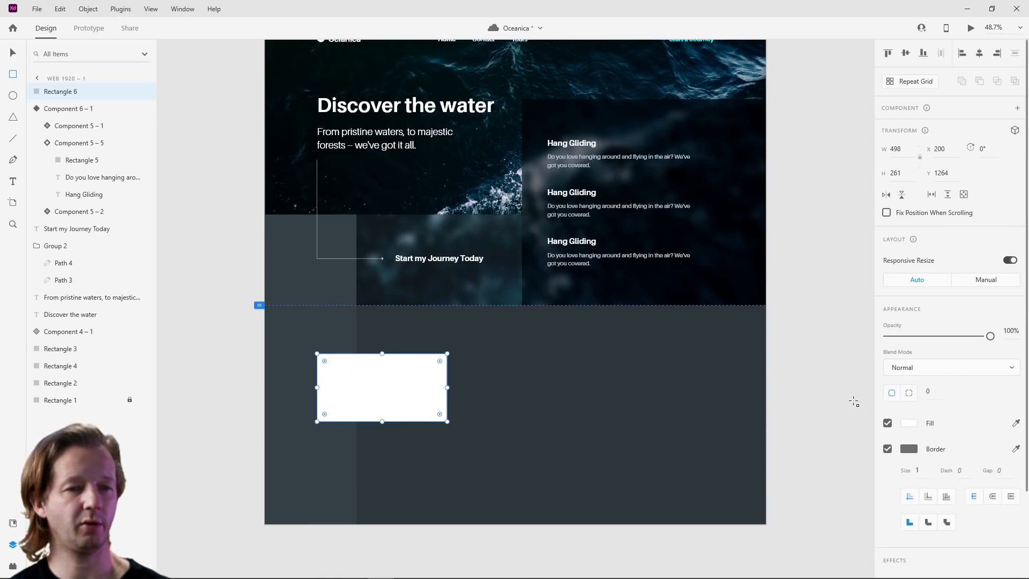
{"action": "left_click", "coordinate": [888, 449]}
{"action": "left_click", "coordinate": [13, 52]}
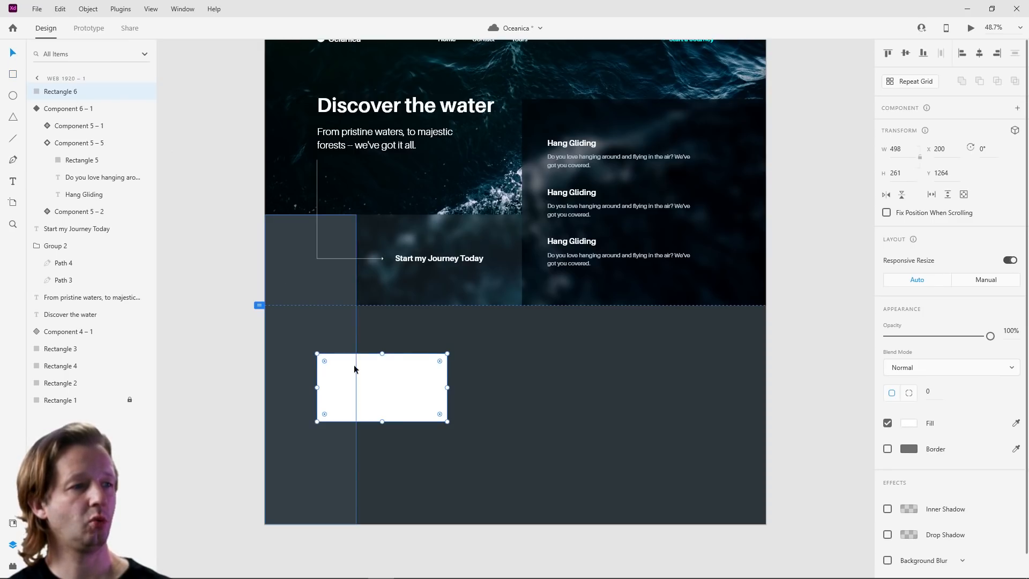
Step: Search the Unsplash plugin for "beach", fill the rectangle with the pastel sunset shoreline photo, and narrow the rectangle slightly
{"action": "left_click", "coordinate": [13, 567]}
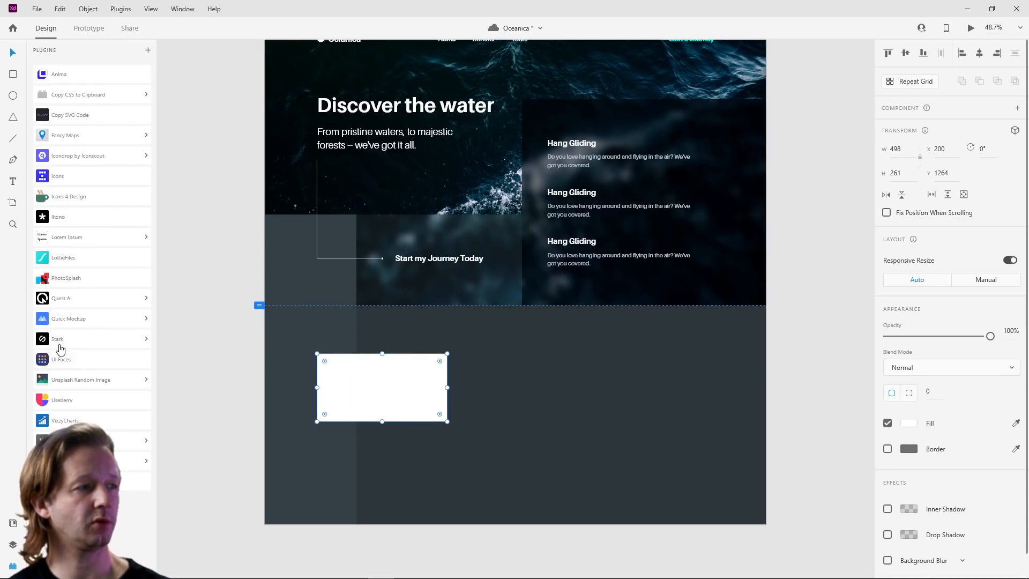
{"action": "left_click", "coordinate": [140, 487]}
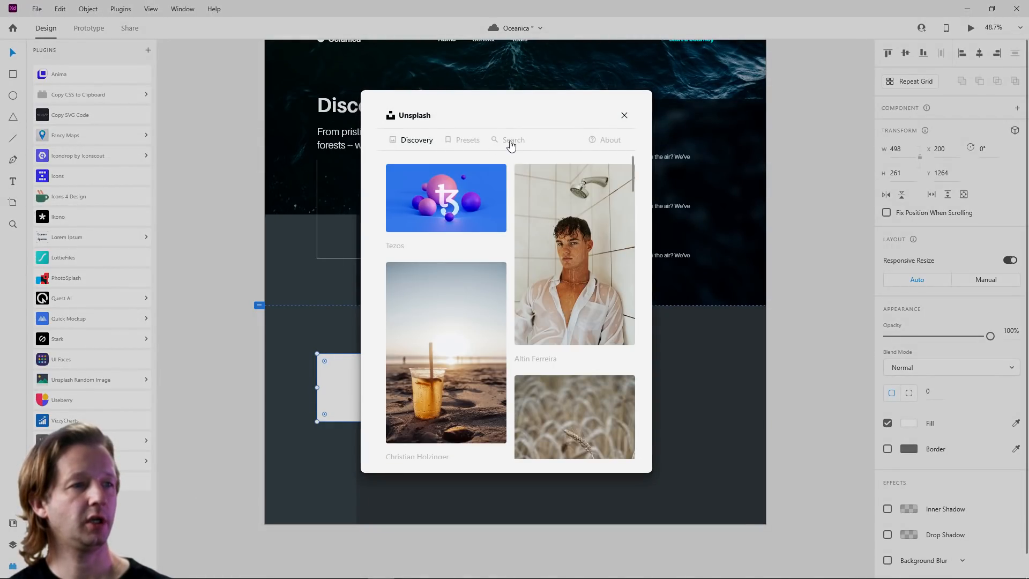
{"action": "left_click", "coordinate": [528, 142]}
{"action": "left_click", "coordinate": [517, 167]}
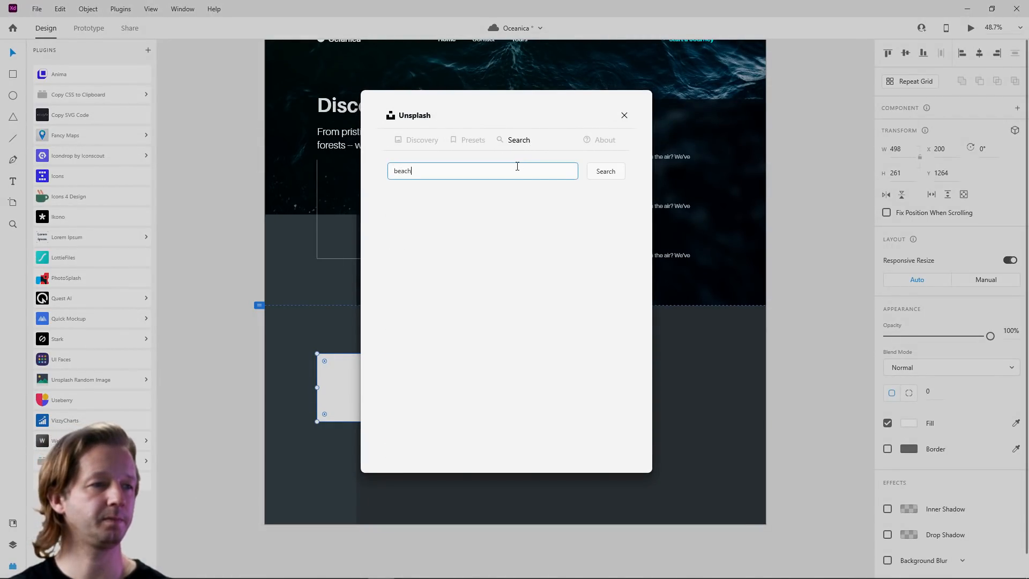
{"action": "left_click", "coordinate": [601, 170]}
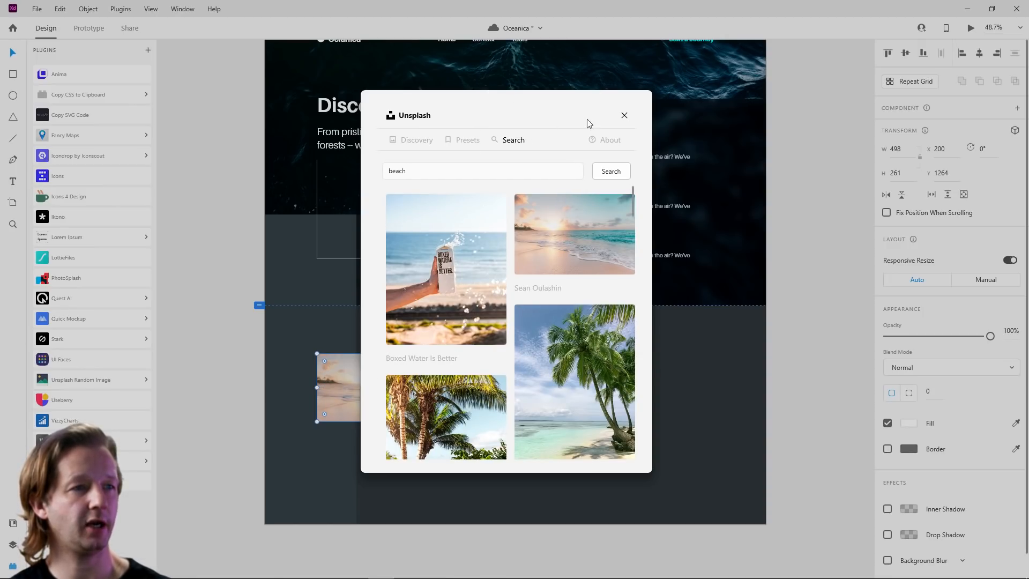
{"action": "left_click", "coordinate": [625, 115]}
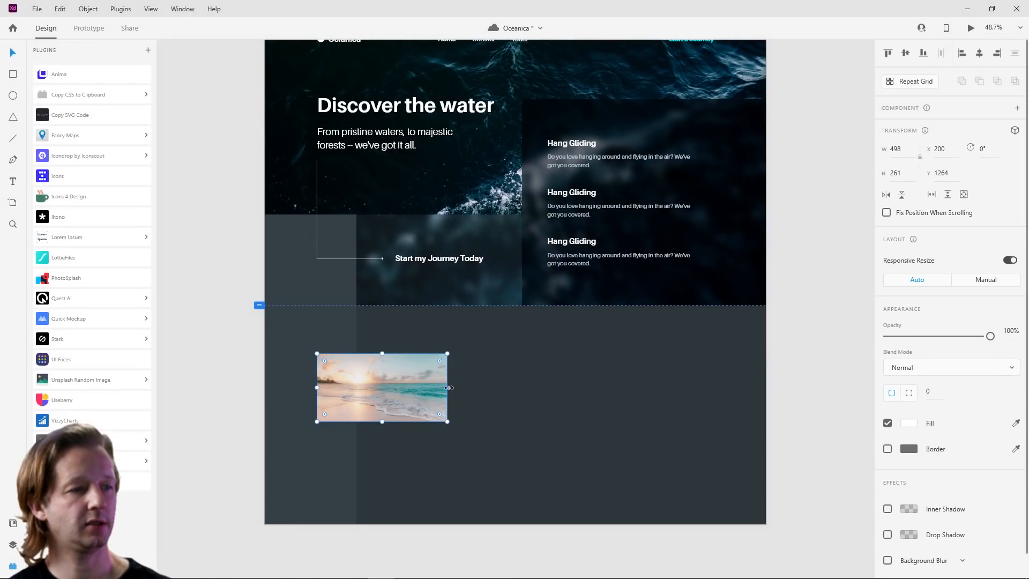
{"action": "left_click_drag", "start_coordinate": [448, 387], "coordinate": [443, 387]}
{"action": "left_click", "coordinate": [408, 450]}
Step: Add a "Punta Monita" text line below the beach photo, aligned with its left edge at X 200
{"action": "scroll", "coordinate": [330, 448], "scroll_direction": "up", "scroll_amount": 4}
{"action": "left_click_drag", "start_coordinate": [399, 432], "coordinate": [435, 413]}
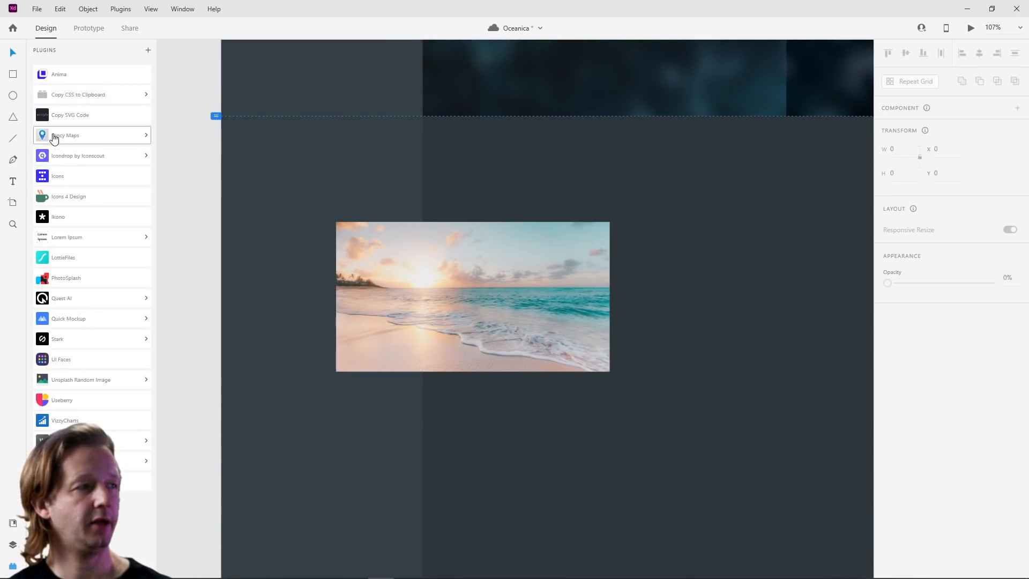
{"action": "left_click", "coordinate": [336, 408]}
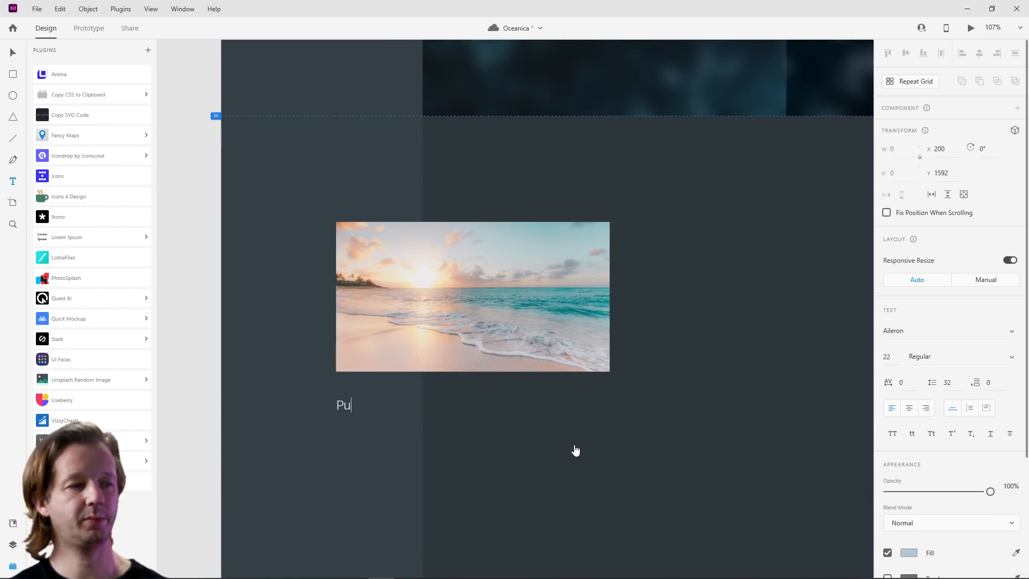
{"action": "key", "text": "Escape"}
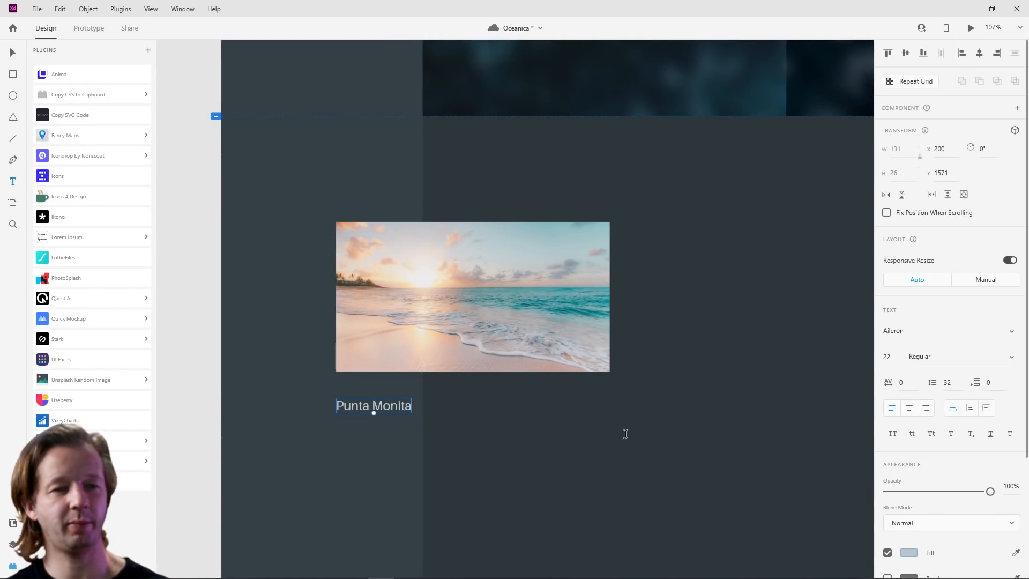
Step: Format the Punta Monita title with a white #FFFFFF fill, font size 24 and Bold weight
{"action": "left_click", "coordinate": [906, 556]}
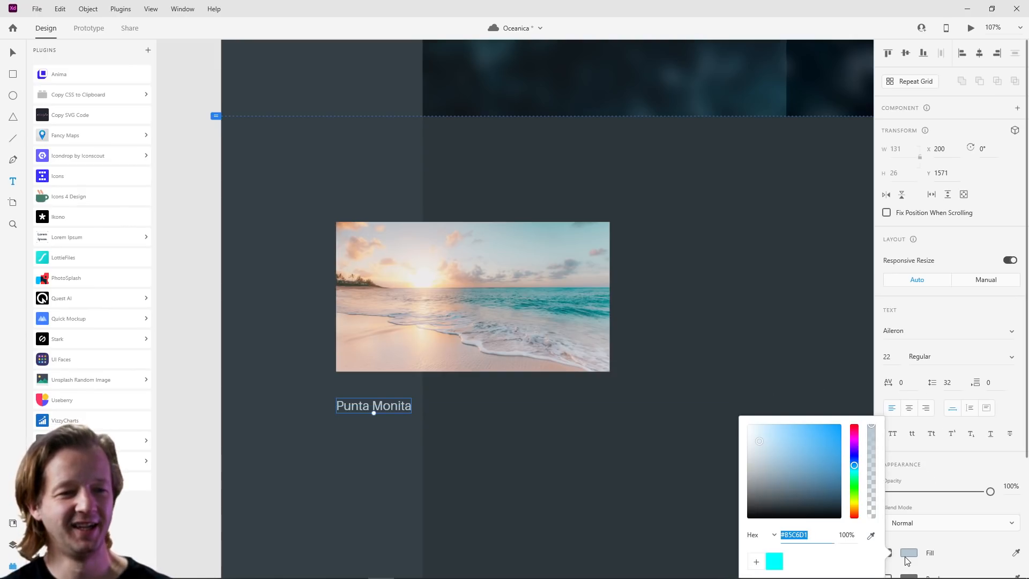
{"action": "left_click_drag", "start_coordinate": [791, 484], "coordinate": [684, 370]}
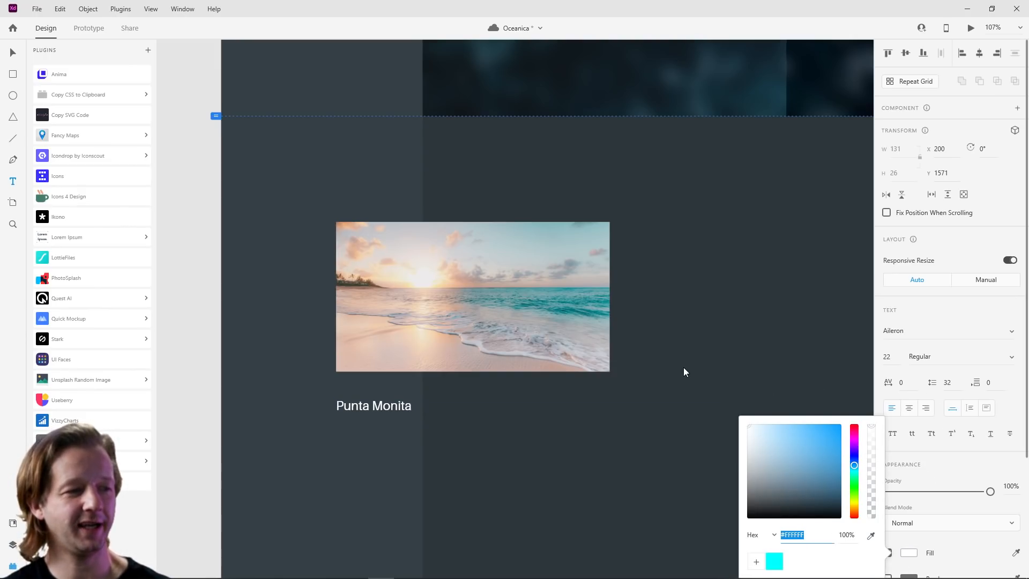
{"action": "left_click", "coordinate": [900, 360]}
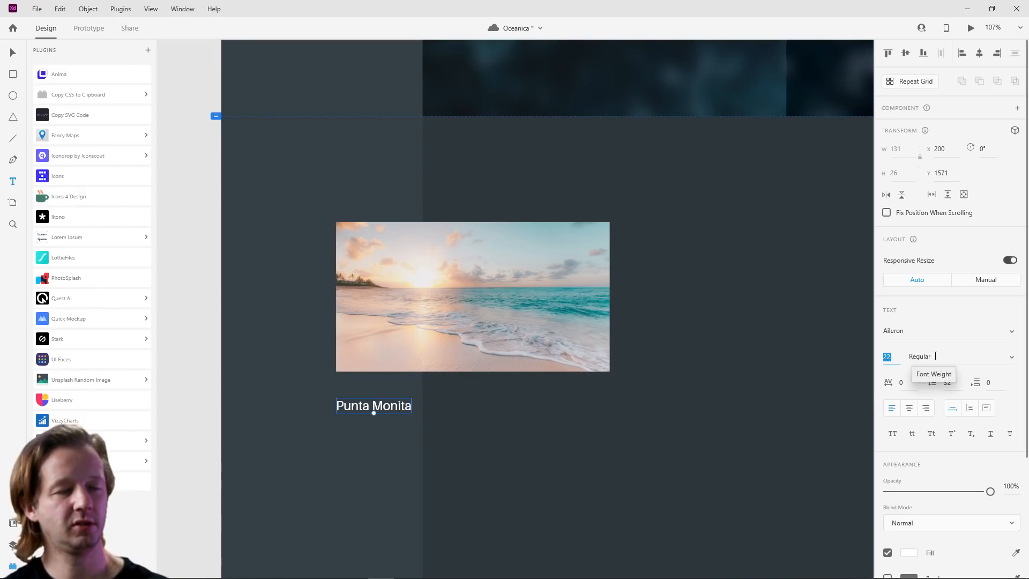
{"action": "key", "text": "Up"}
{"action": "key", "text": "Up"}
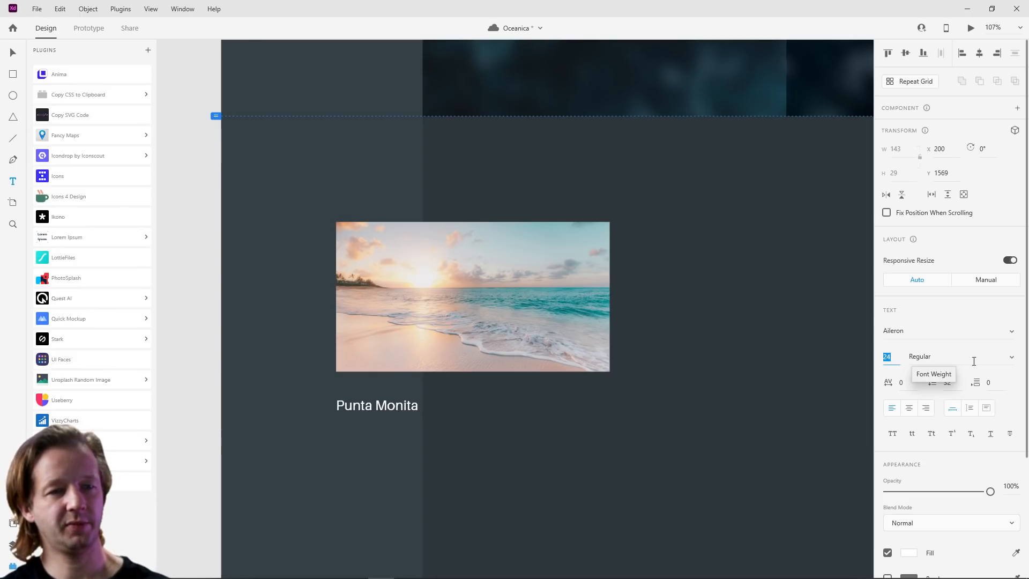
{"action": "left_click", "coordinate": [1012, 358]}
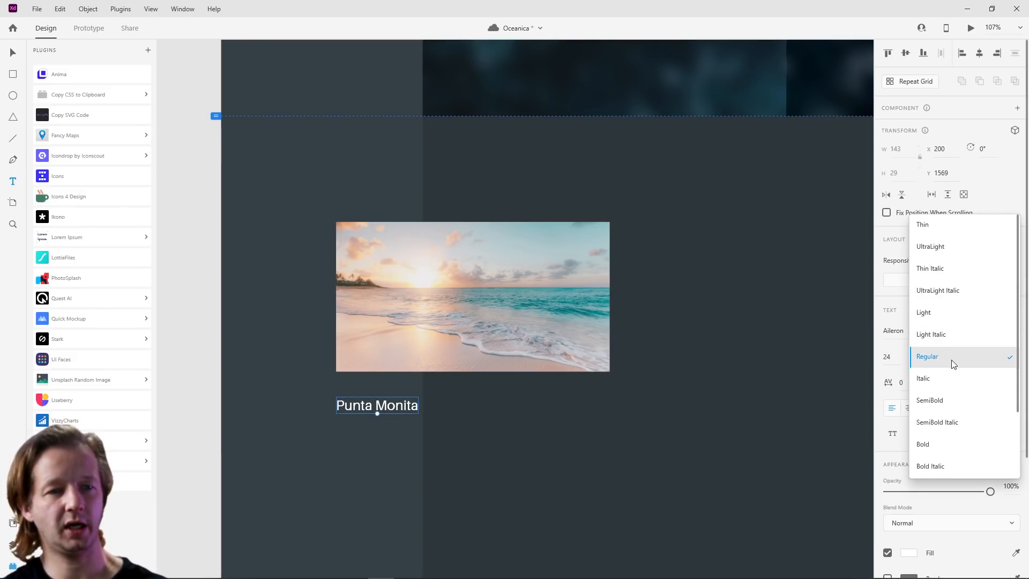
{"action": "left_click", "coordinate": [942, 444]}
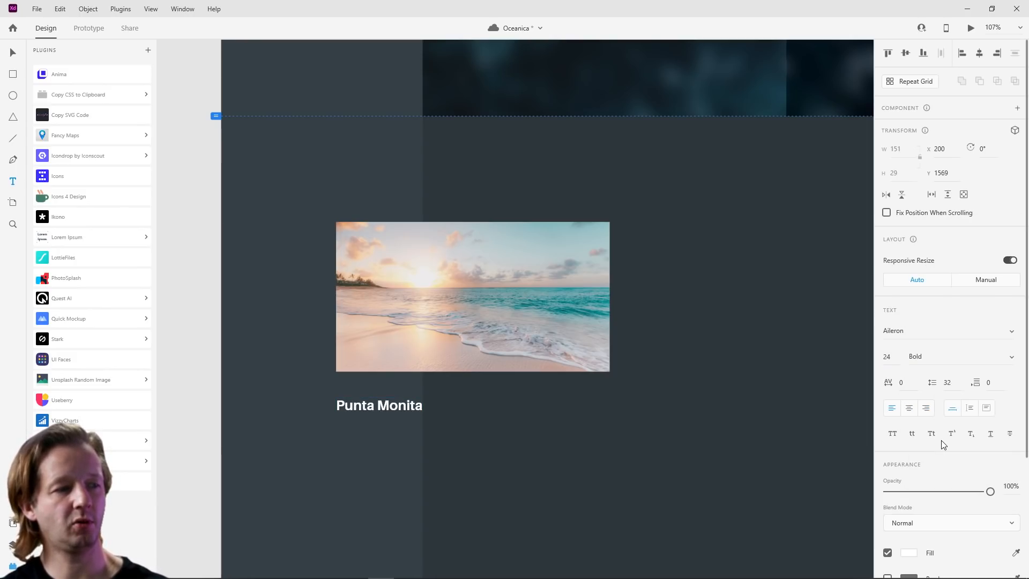
{"action": "left_click", "coordinate": [664, 450]}
{"action": "key", "text": "Escape"}
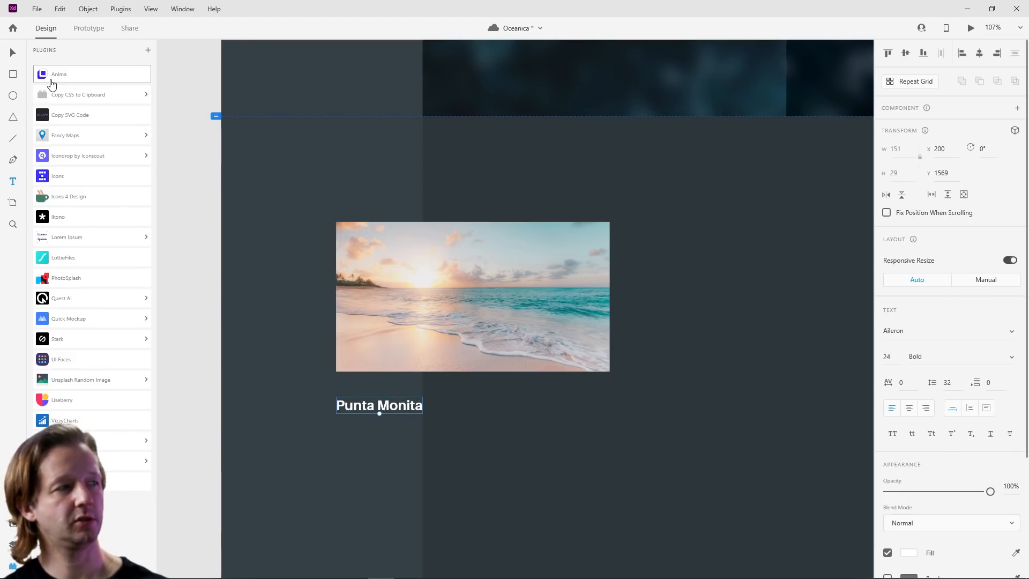
Step: Enlarge the Punta Monita title to font size 30
{"action": "left_click", "coordinate": [13, 52]}
{"action": "left_click", "coordinate": [574, 445]}
{"action": "scroll", "coordinate": [573, 445], "scroll_direction": "down", "scroll_amount": 5}
{"action": "scroll", "coordinate": [594, 451], "scroll_direction": "up", "scroll_amount": 5}
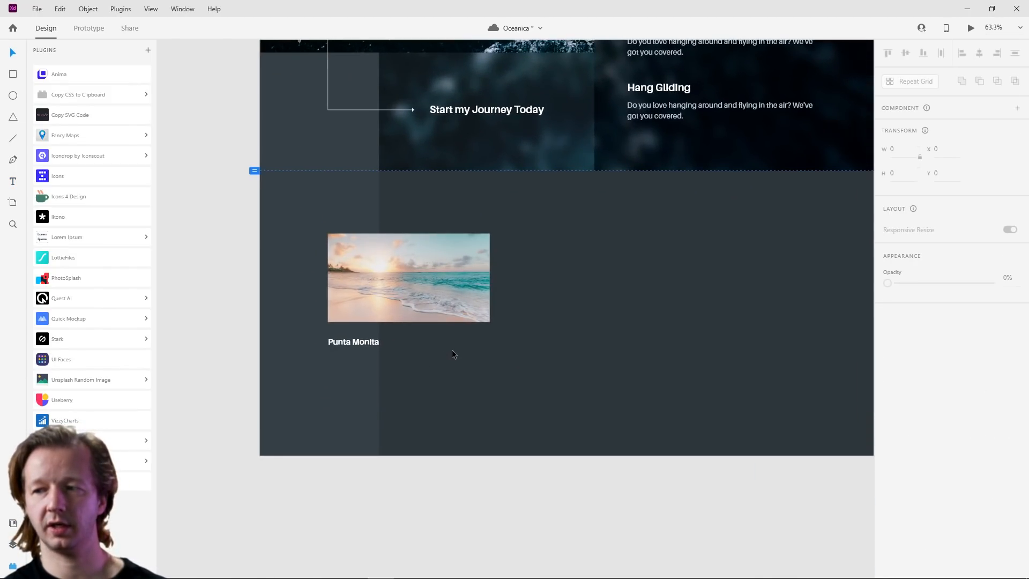
{"action": "left_click", "coordinate": [365, 342]}
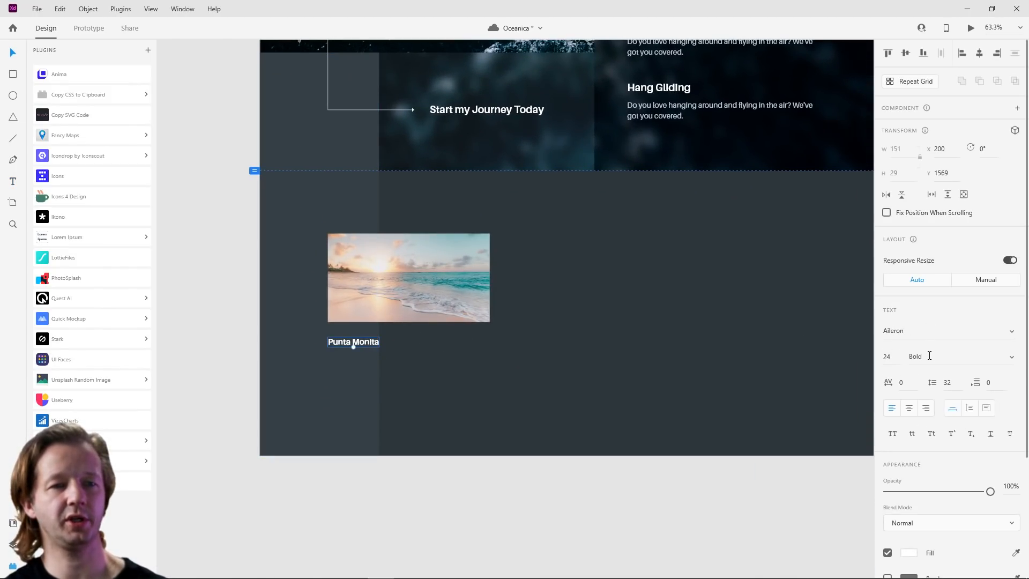
{"action": "left_click", "coordinate": [898, 358]}
{"action": "type", "text": "30"}
{"action": "key", "text": "Return"}
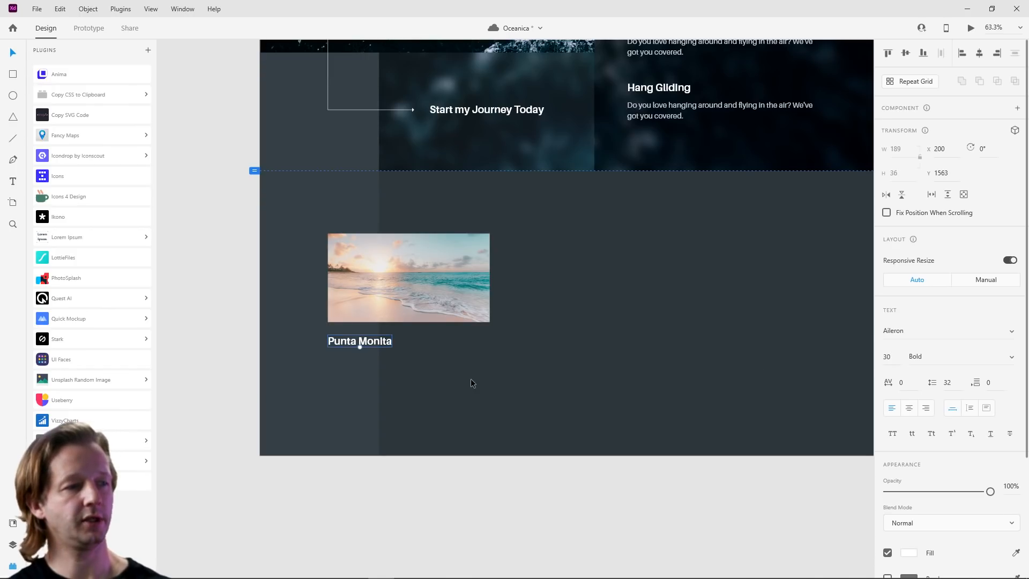
Step: Duplicate the Punta Monita title directly below itself at Y 1612
{"action": "left_click", "coordinate": [464, 380]}
{"action": "left_click", "coordinate": [370, 345]}
{"action": "left_click_drag", "start_coordinate": [371, 347], "coordinate": [371, 364]}
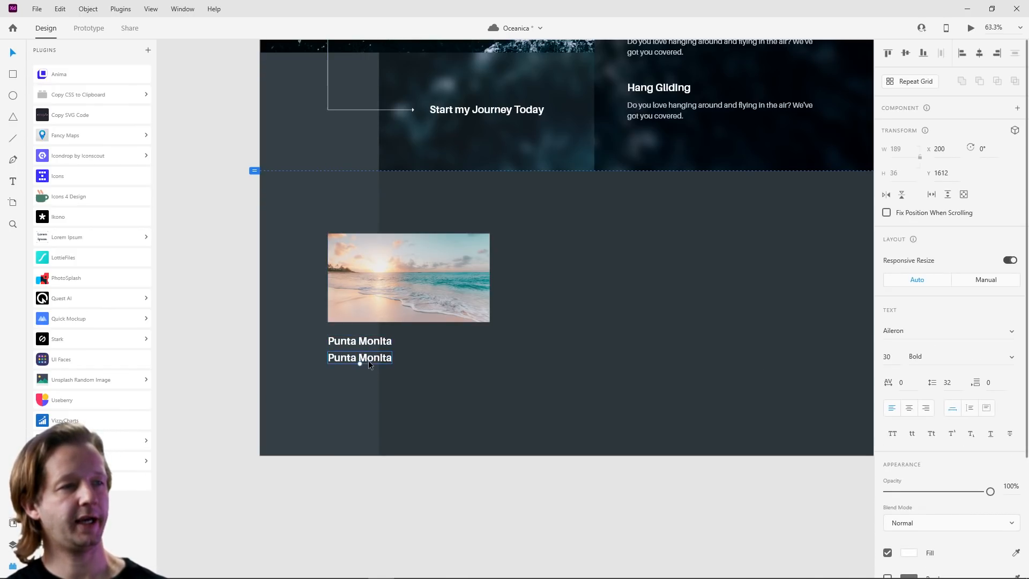
Step: Check the Hang Gliding description's text style and set the duplicated Punta Monita line to size 22, Regular
{"action": "double_click", "coordinate": [669, 110]}
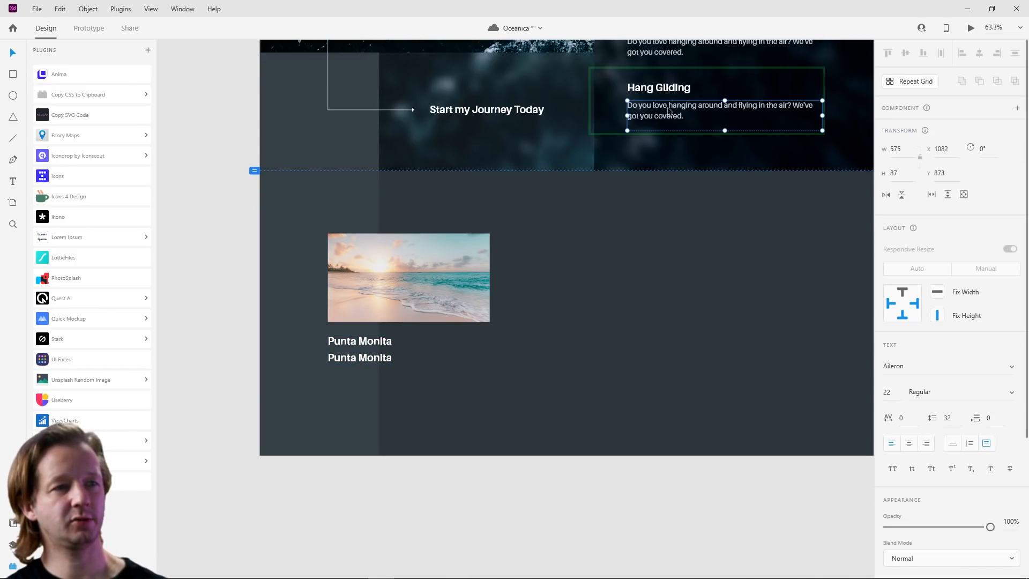
{"action": "left_click", "coordinate": [639, 314]}
{"action": "left_click", "coordinate": [358, 358]}
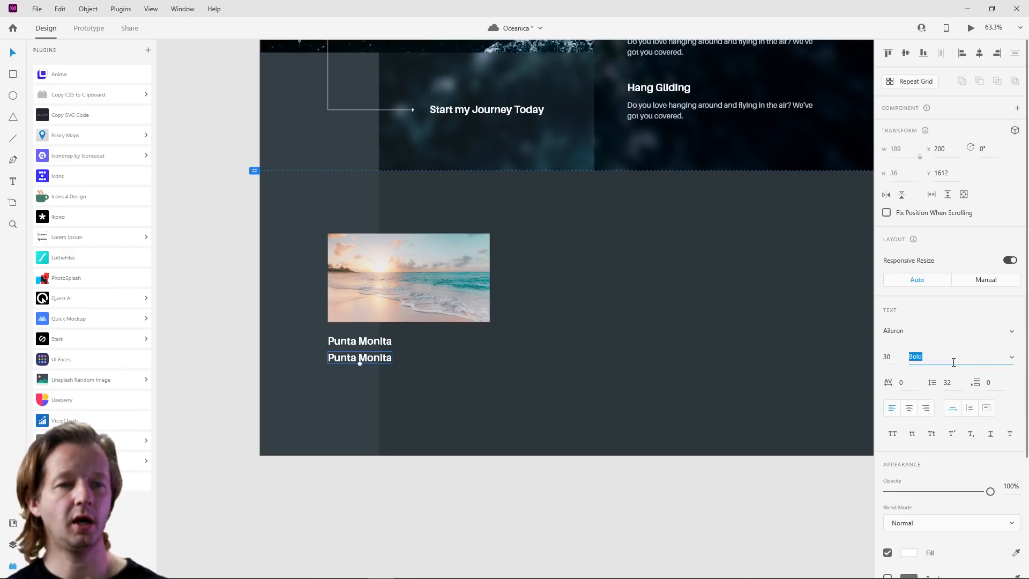
{"action": "left_click", "coordinate": [895, 362]}
{"action": "key", "text": "Return"}
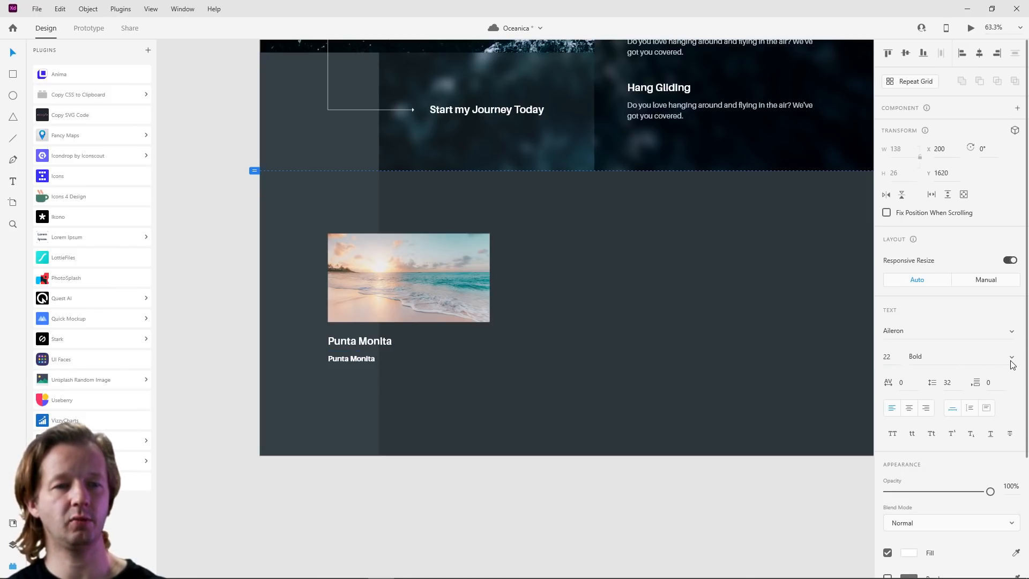
{"action": "left_click", "coordinate": [1012, 362]}
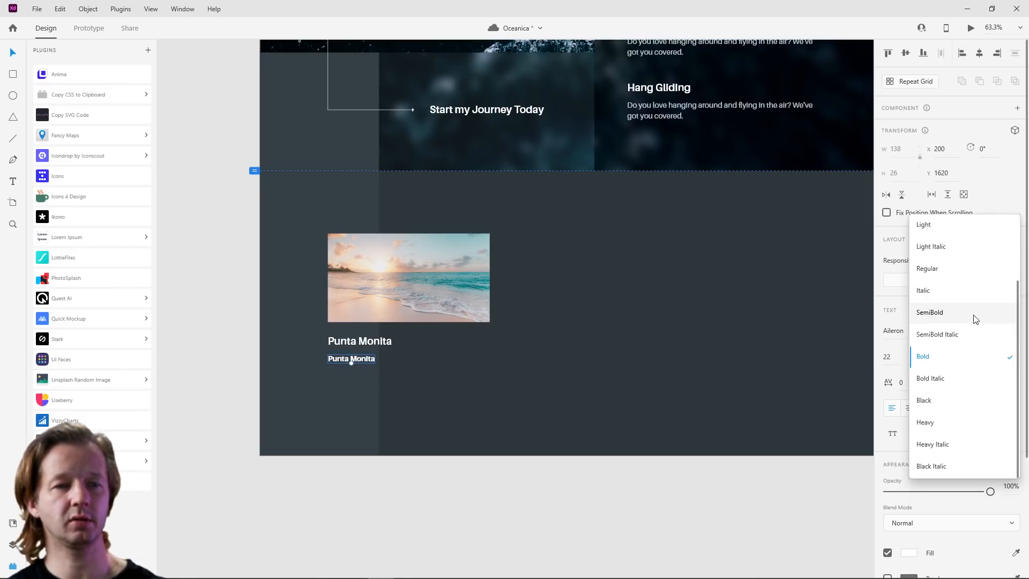
{"action": "left_click", "coordinate": [955, 270]}
Step: Replace the duplicated Punta Monita line's text with the placeholder sdf
{"action": "double_click", "coordinate": [359, 358]}
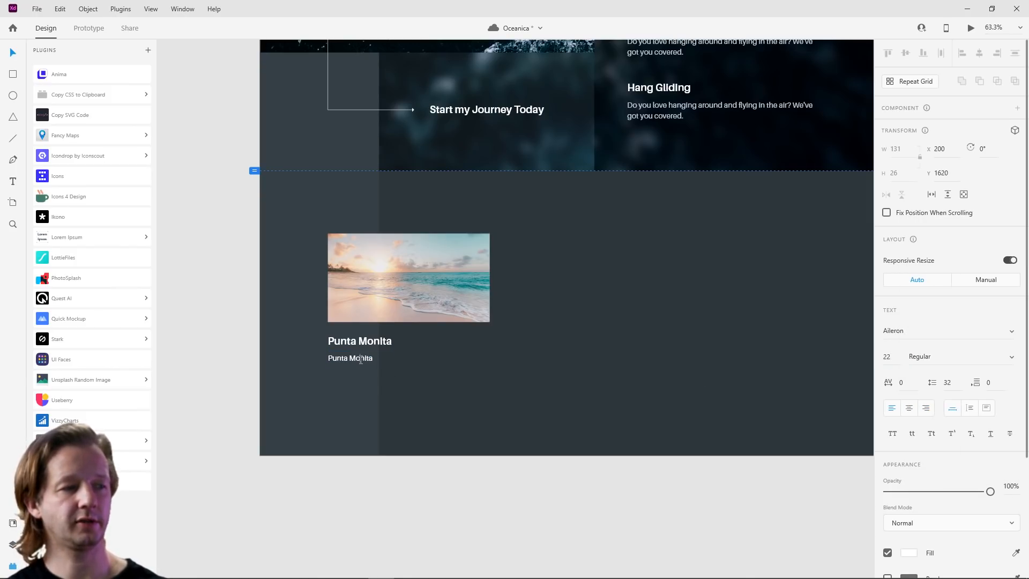
{"action": "double_click", "coordinate": [361, 358]}
{"action": "key", "text": "ctrl+a"}
{"action": "type", "text": "D"}
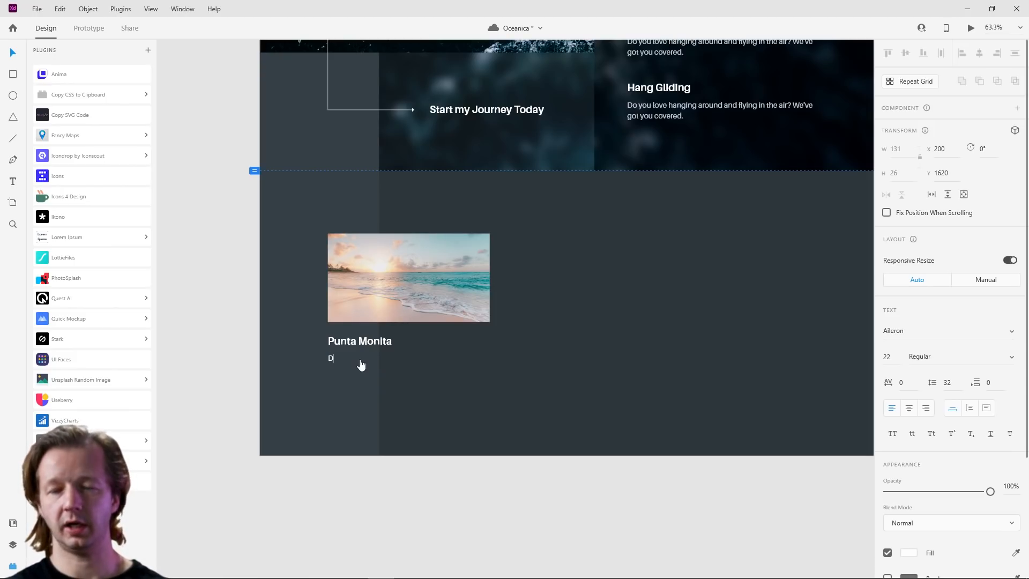
{"action": "type", "text": "sdf"}
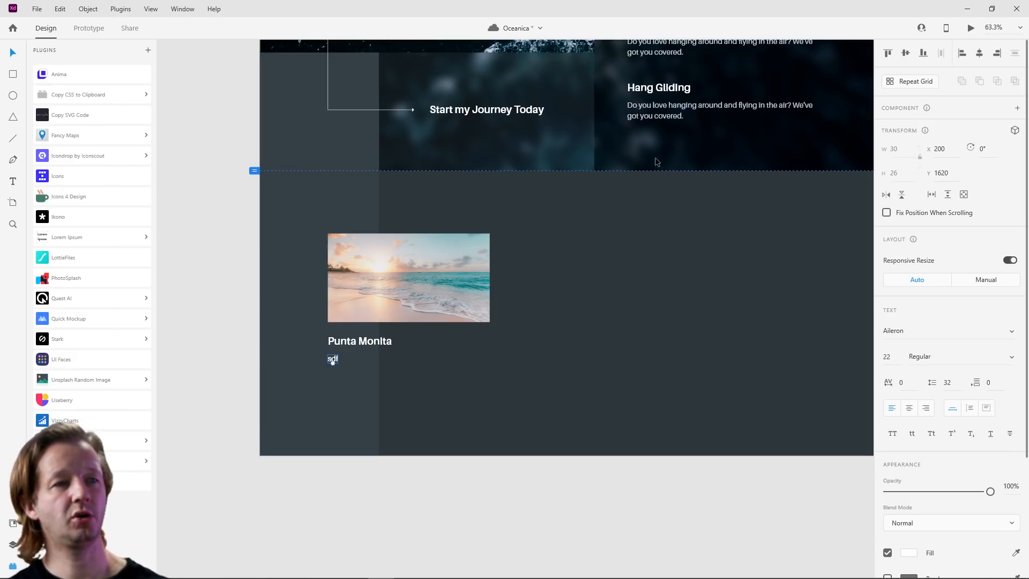
Step: Copy the last Hang Gliding description from the hero and paste it as the text under the Punta Monita title
{"action": "left_click", "coordinate": [658, 111]}
{"action": "double_click", "coordinate": [658, 111]}
{"action": "double_click", "coordinate": [659, 111]}
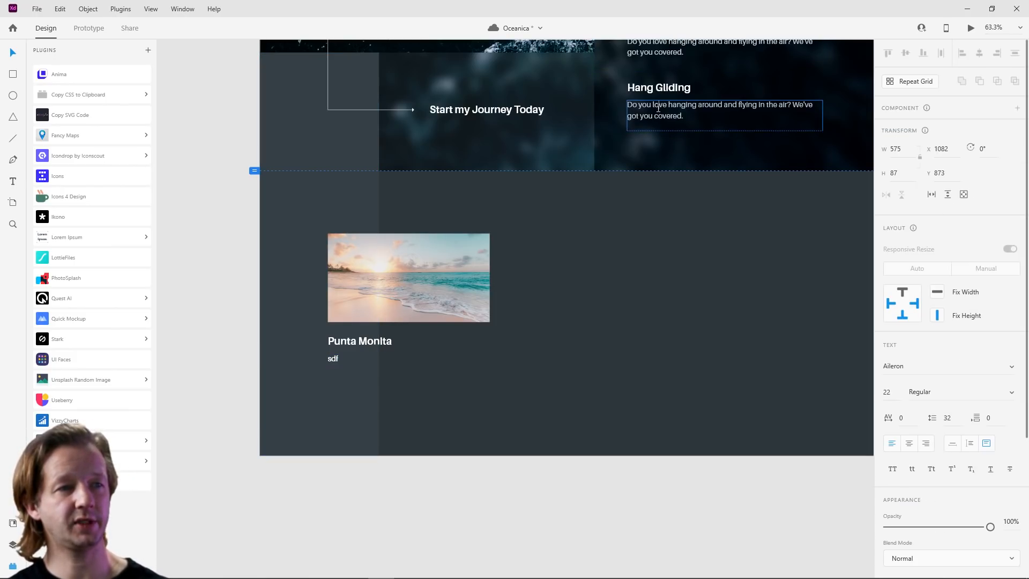
{"action": "key", "text": "ctrl+a"}
{"action": "key", "text": "Escape"}
{"action": "key", "text": "Escape"}
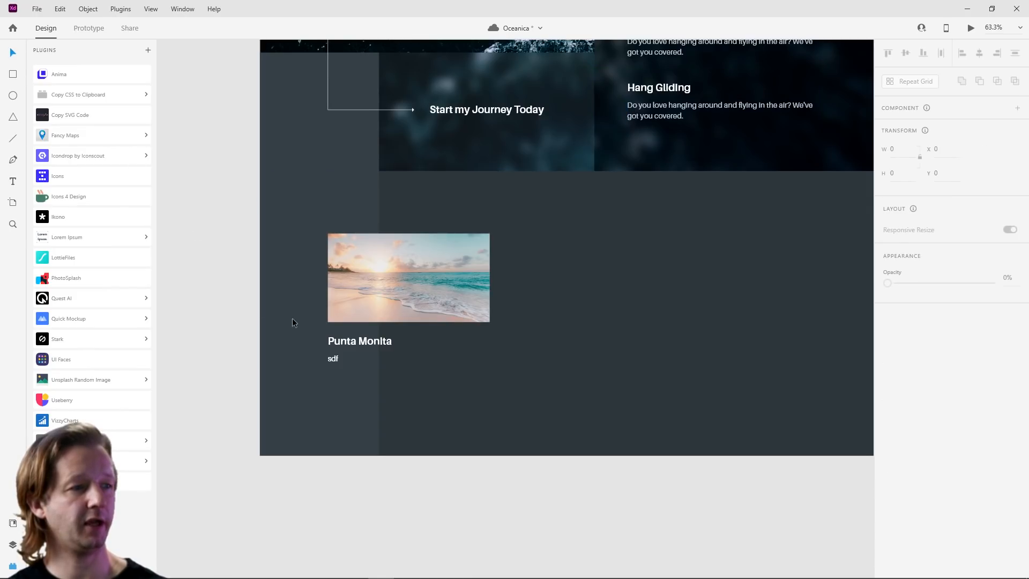
{"action": "left_click", "coordinate": [335, 359]}
{"action": "double_click", "coordinate": [337, 357]}
{"action": "key", "text": "ctrl+v"}
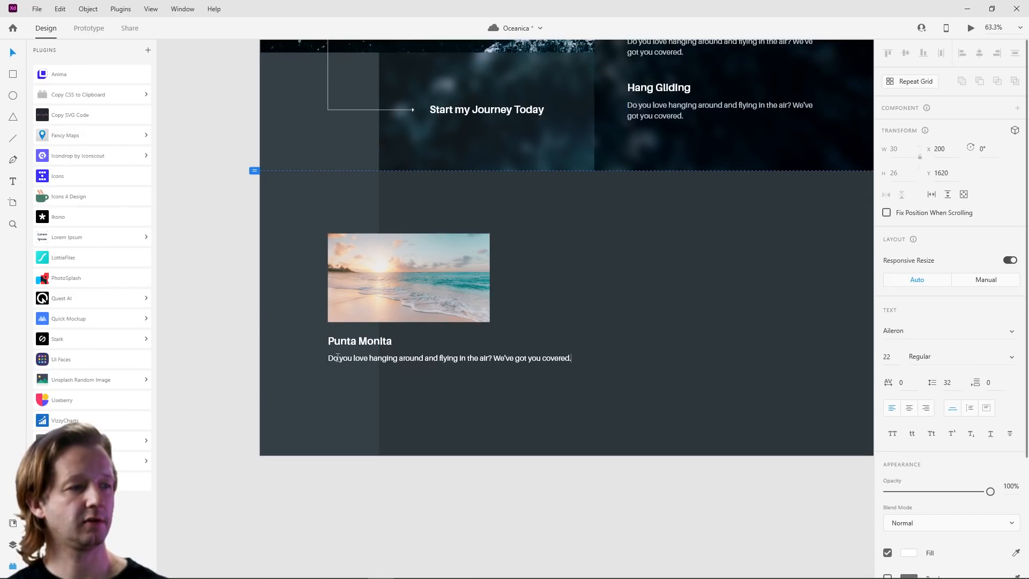
Step: Convert the card description to a fixed-size text box matching the photo's width, 477 wide and 63 high
{"action": "left_click", "coordinate": [986, 407]}
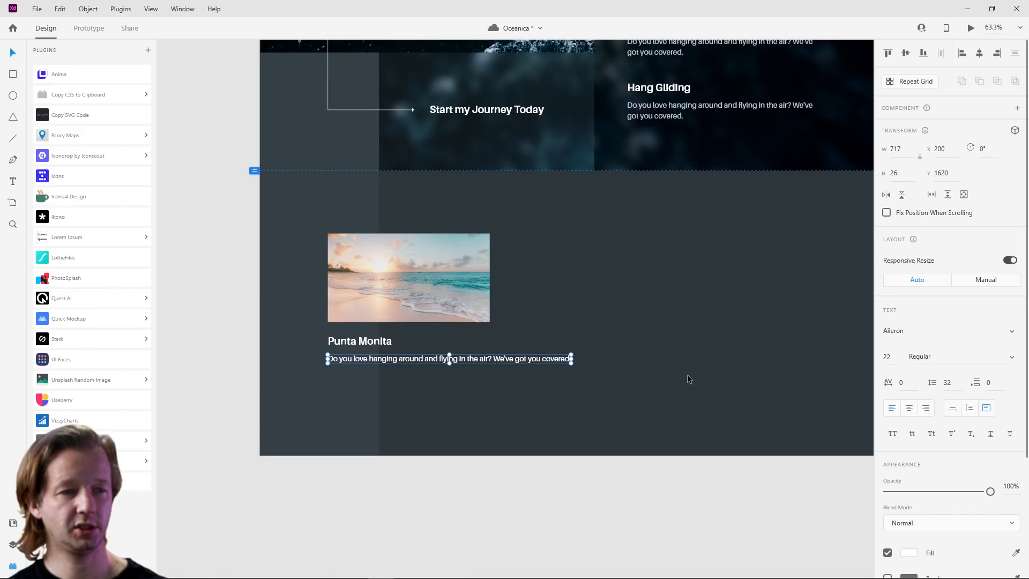
{"action": "left_click_drag", "start_coordinate": [572, 358], "coordinate": [490, 358]}
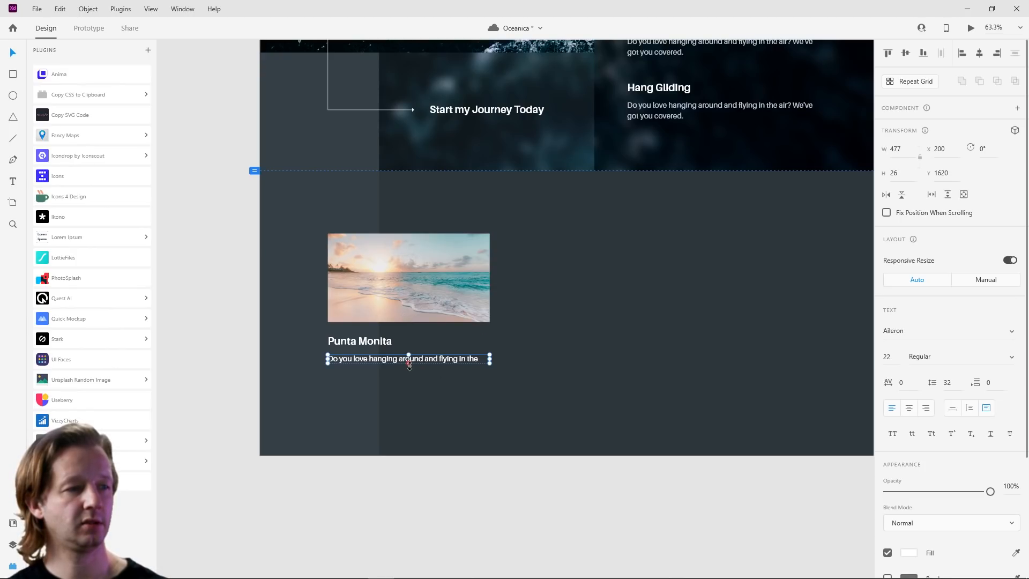
{"action": "left_click_drag", "start_coordinate": [410, 365], "coordinate": [411, 376]}
{"action": "left_click", "coordinate": [445, 410]}
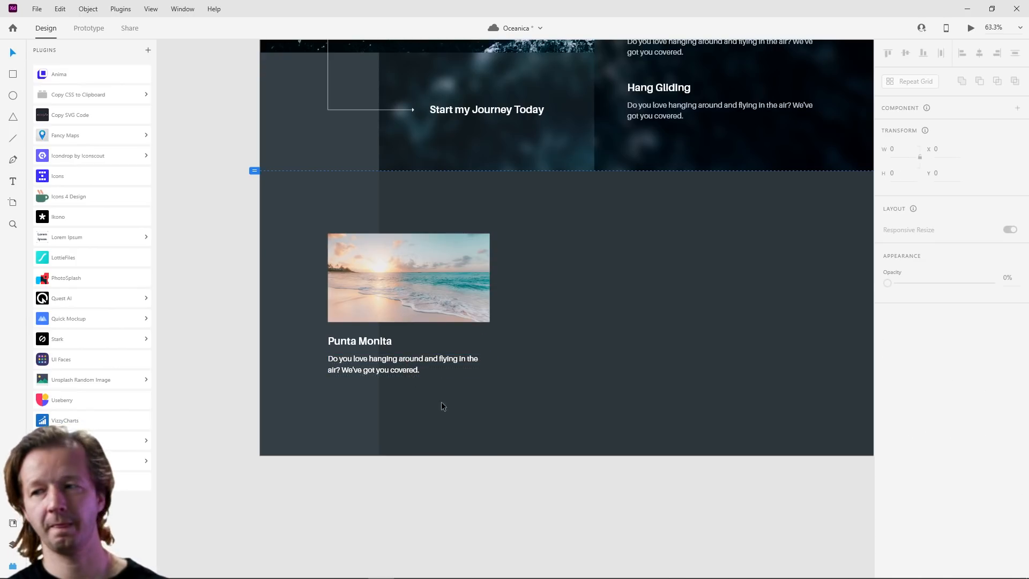
Step: Recolour the Punta Monita description to a muted blue-grey fill, #A0BAC7
{"action": "left_click", "coordinate": [412, 374]}
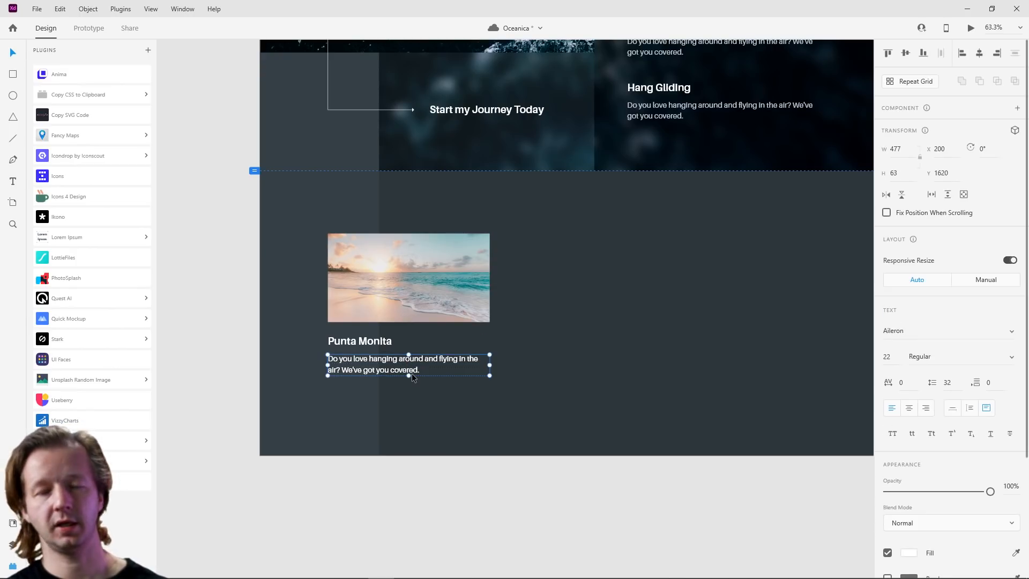
{"action": "left_click", "coordinate": [910, 553]}
{"action": "left_click", "coordinate": [871, 537]}
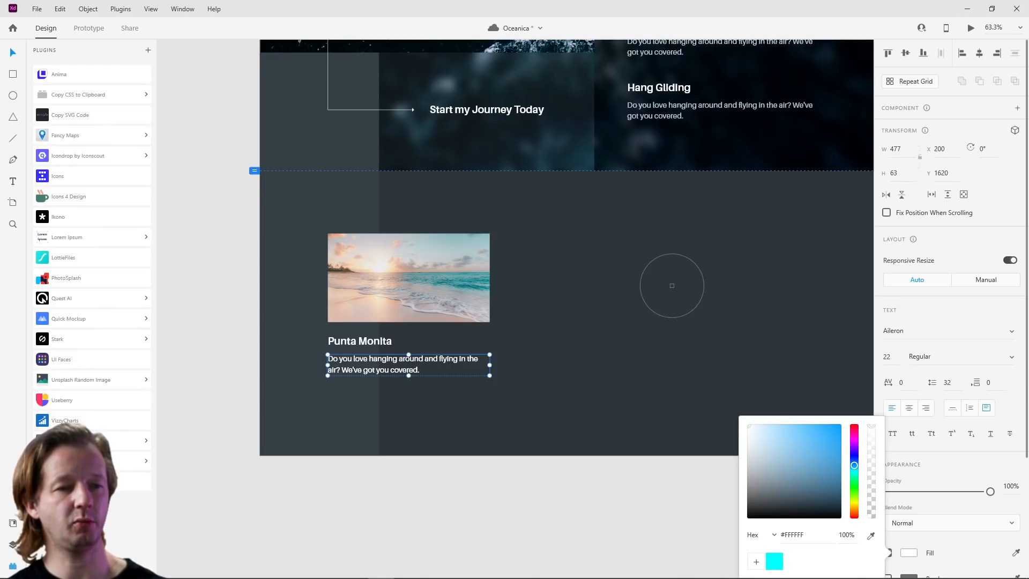
{"action": "left_click", "coordinate": [672, 285]}
{"action": "left_click_drag", "start_coordinate": [770, 491], "coordinate": [765, 449]}
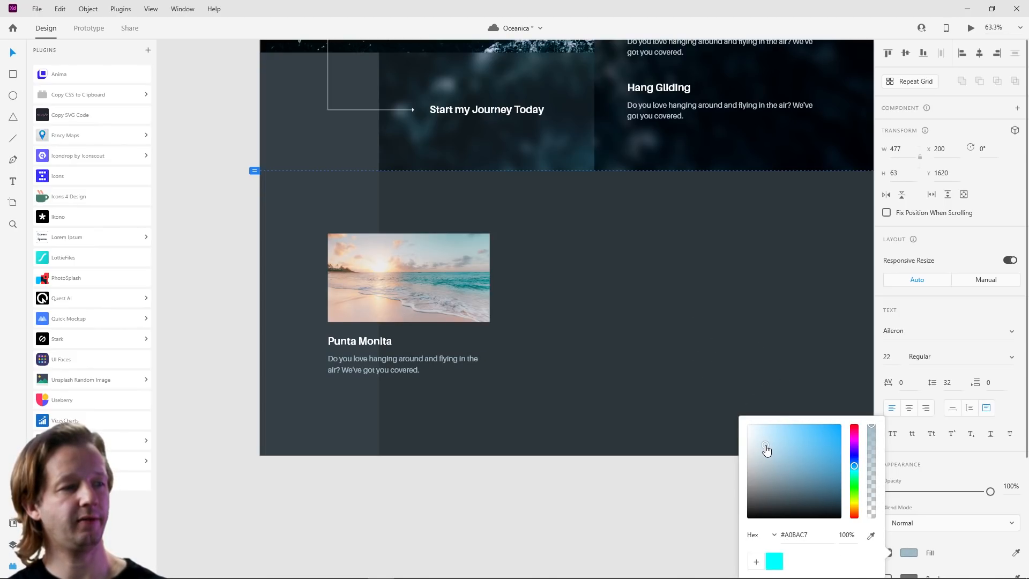
{"action": "left_click", "coordinate": [631, 305]}
Step: Combine the beach photo, Punta Monita title and description into a component
{"action": "left_click", "coordinate": [384, 358]}
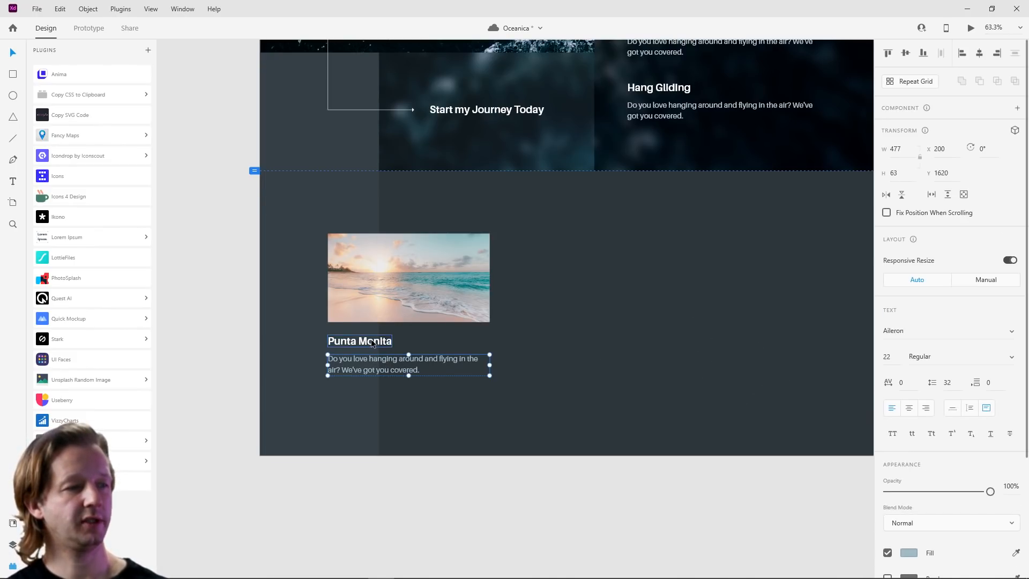
{"action": "left_click", "coordinate": [416, 278], "text": "shift"}
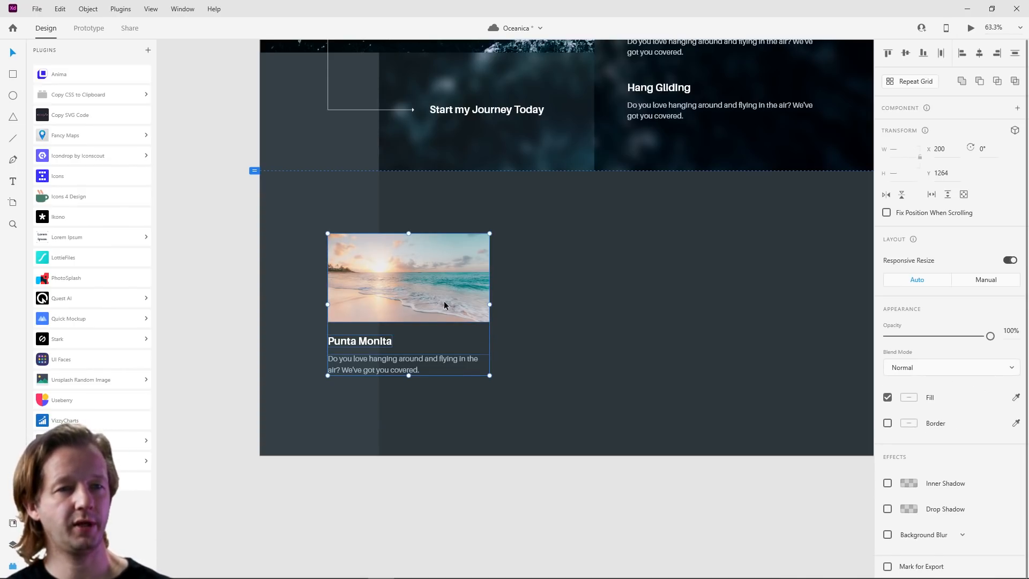
{"action": "scroll", "coordinate": [630, 308], "scroll_direction": "down", "scroll_amount": 4}
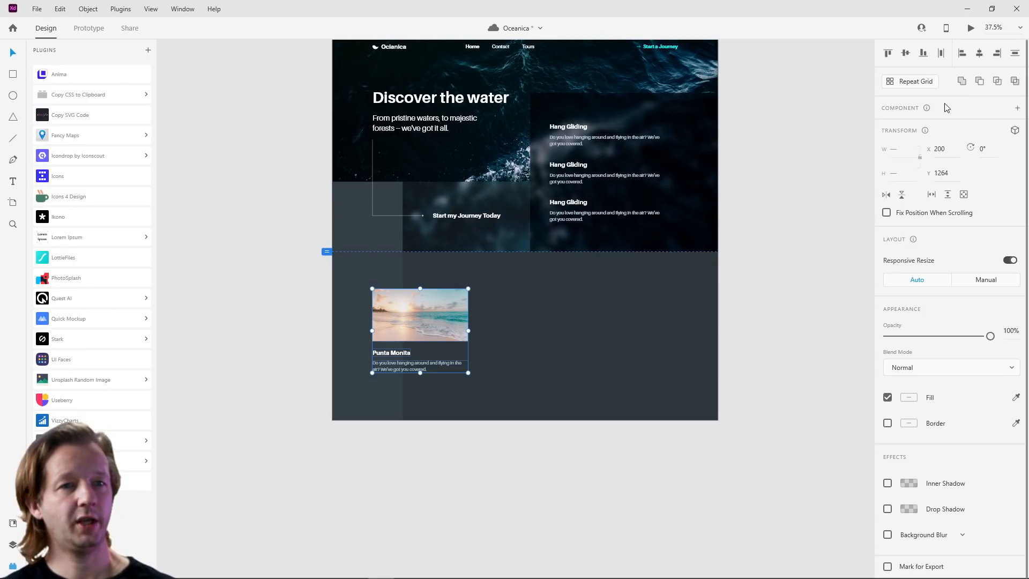
{"action": "left_click", "coordinate": [1016, 108]}
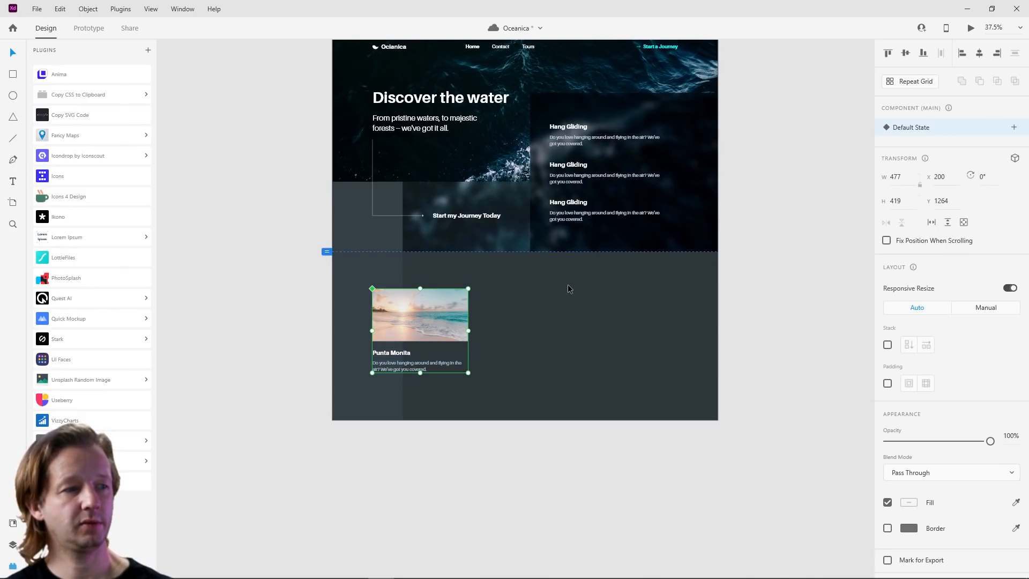
{"action": "left_click", "coordinate": [536, 345]}
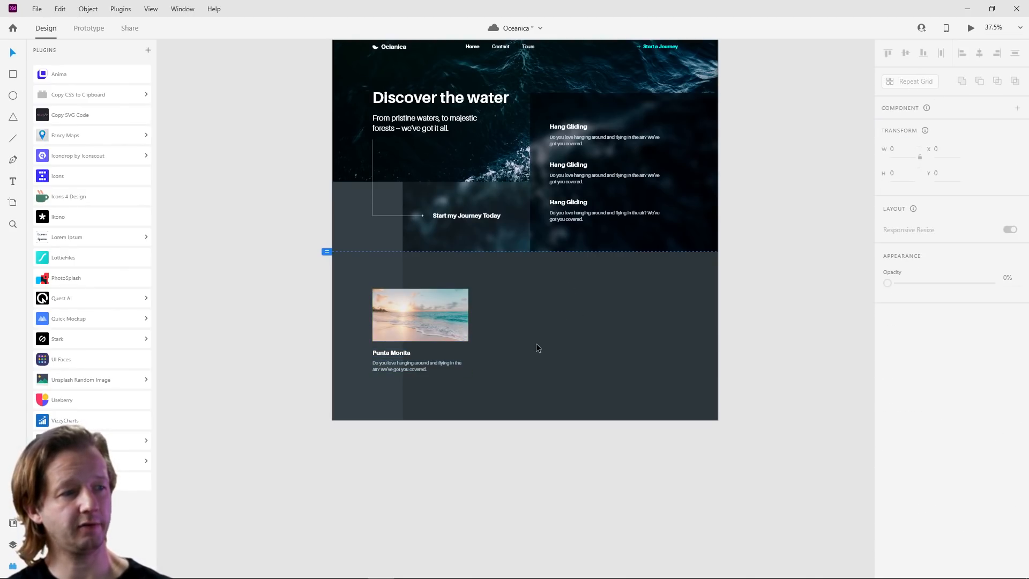
Step: Repeat the card component as a grid of three across and widen the gaps for an overall width of 1509
{"action": "left_click", "coordinate": [418, 320]}
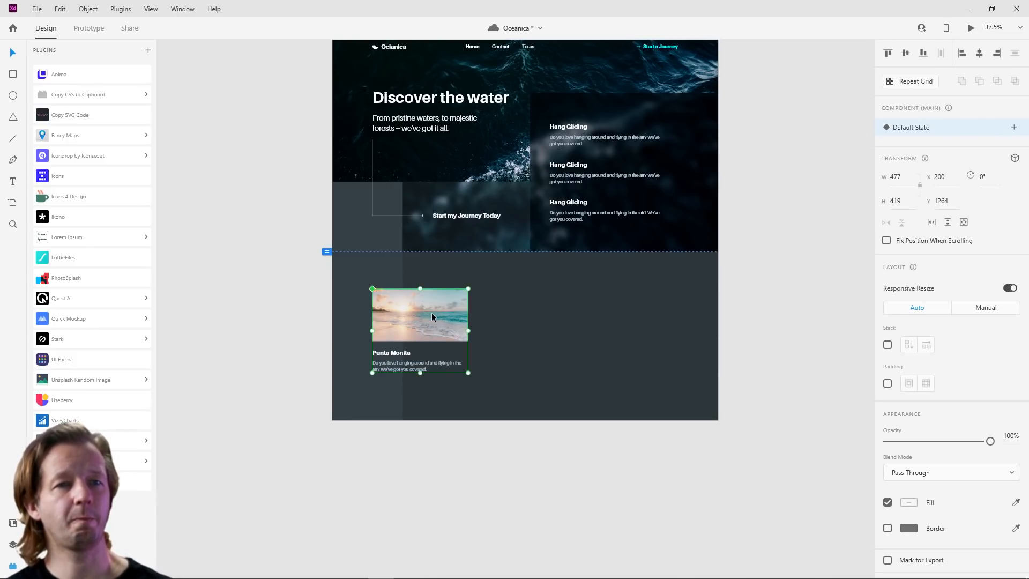
{"action": "left_click", "coordinate": [916, 84]}
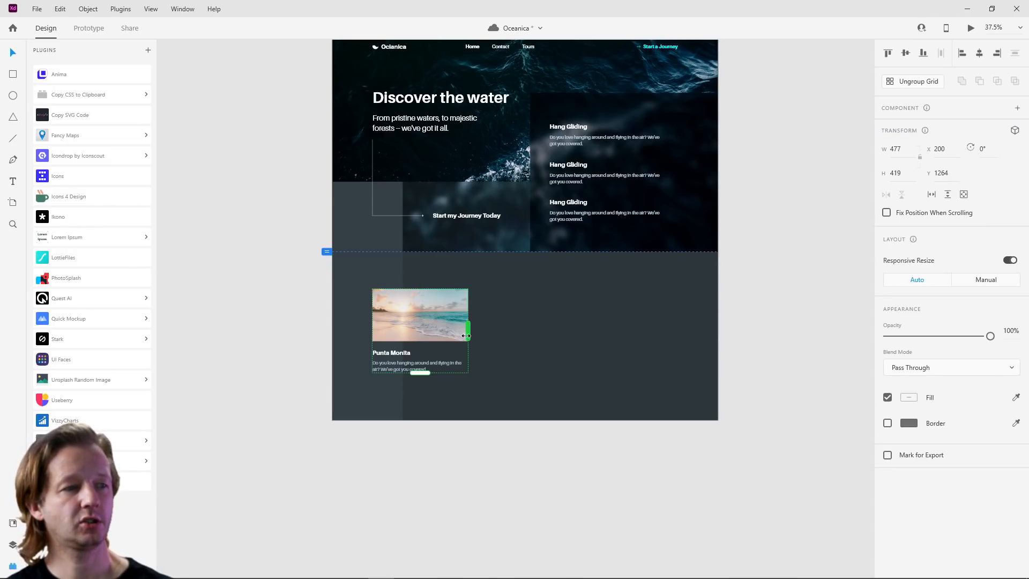
{"action": "left_click_drag", "start_coordinate": [468, 331], "coordinate": [670, 328]}
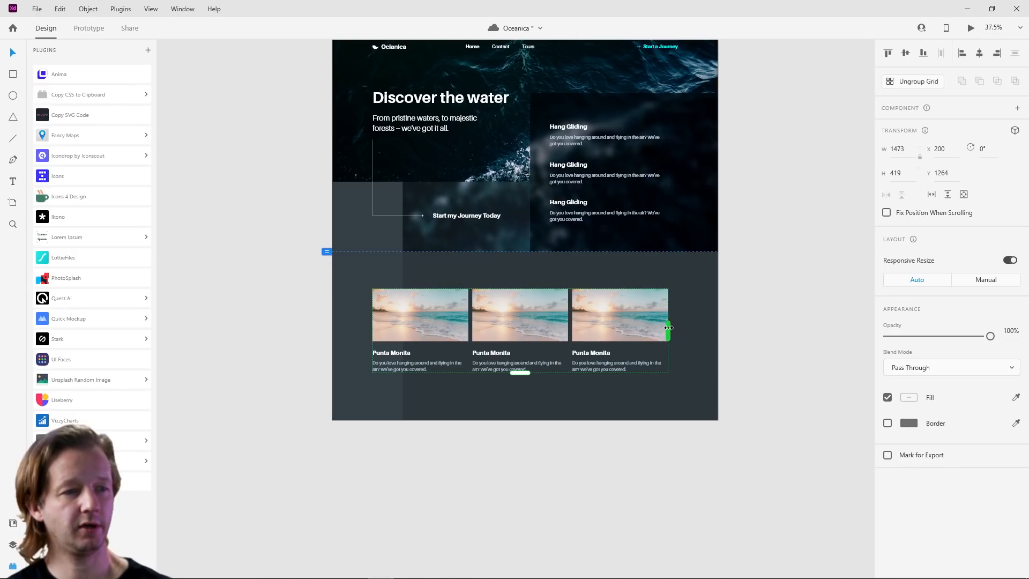
{"action": "left_click_drag", "start_coordinate": [571, 315], "coordinate": [579, 315]}
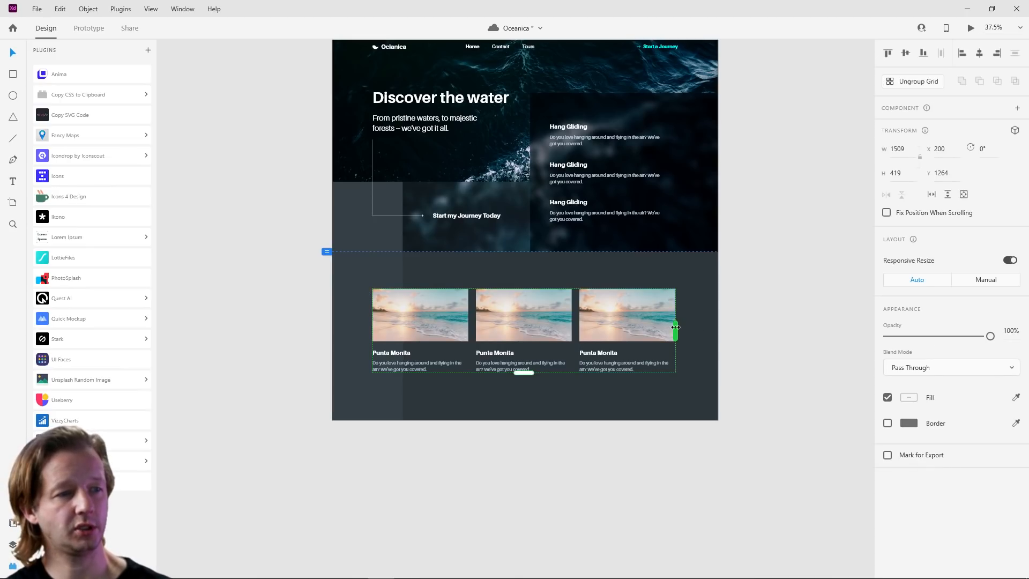
{"action": "left_click", "coordinate": [716, 321]}
{"action": "left_click", "coordinate": [645, 316]}
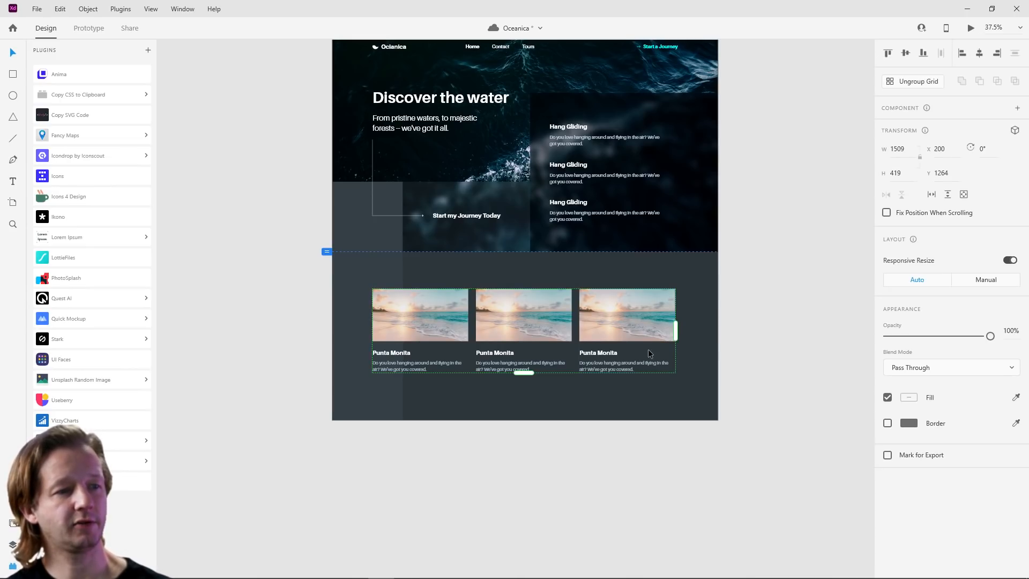
Step: Ungroup the repeat grid into three separate cards and check that each one can be selected on its own
{"action": "right_click", "coordinate": [624, 319]}
{"action": "left_click", "coordinate": [679, 163]}
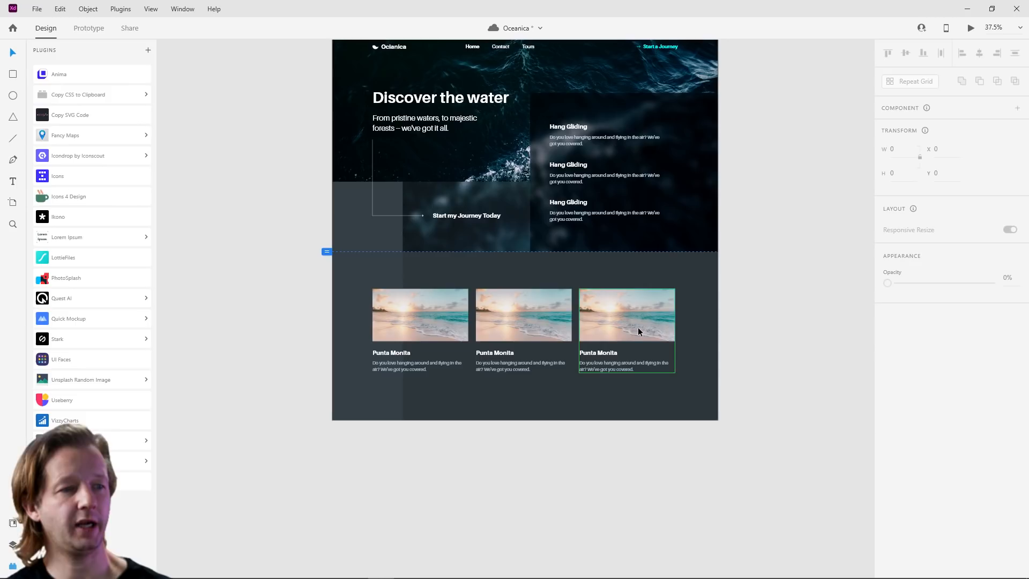
{"action": "left_click", "coordinate": [638, 332]}
{"action": "left_click", "coordinate": [542, 331]}
{"action": "left_click", "coordinate": [440, 327]}
{"action": "left_click", "coordinate": [523, 411]}
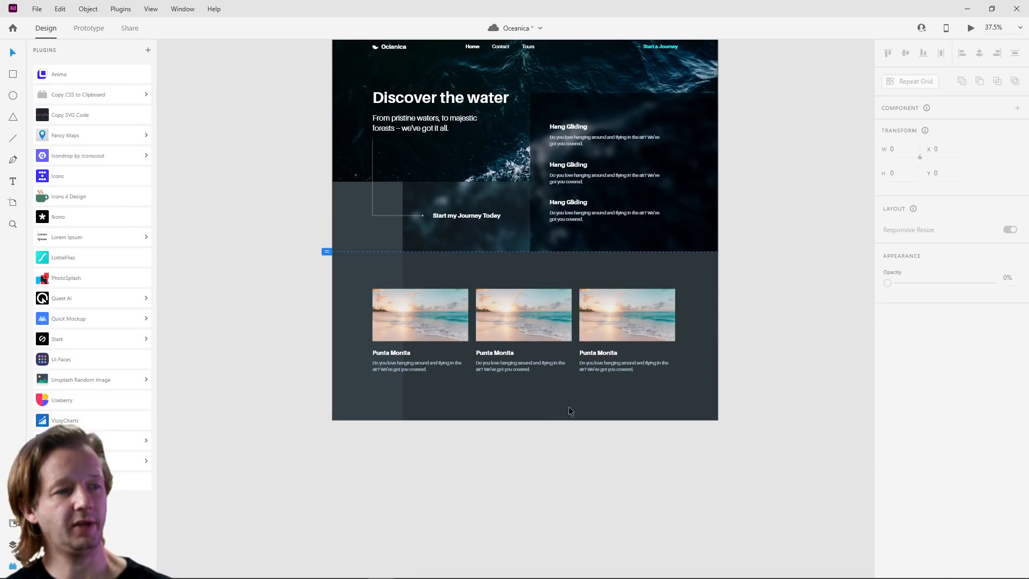
Step: Select the photo inside the middle card and search Unsplash for beach pictures
{"action": "double_click", "coordinate": [546, 326]}
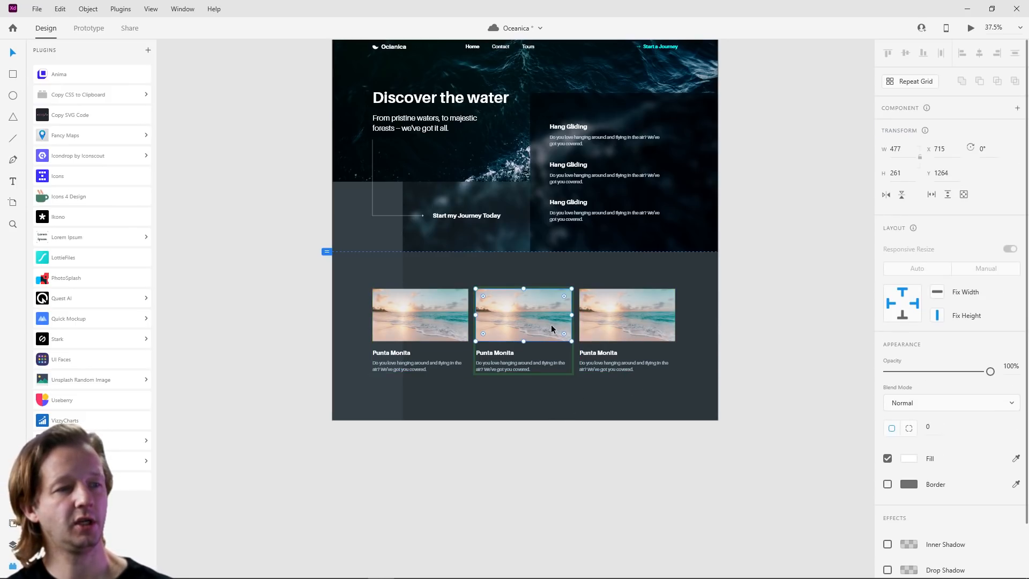
{"action": "right_click", "coordinate": [760, 278]}
{"action": "key", "text": "Escape"}
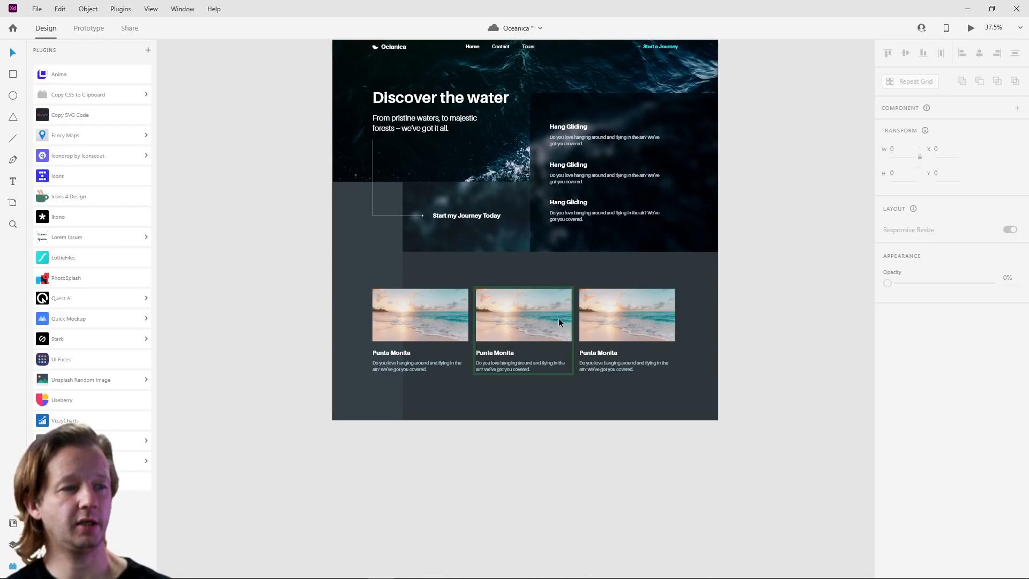
{"action": "double_click", "coordinate": [532, 325]}
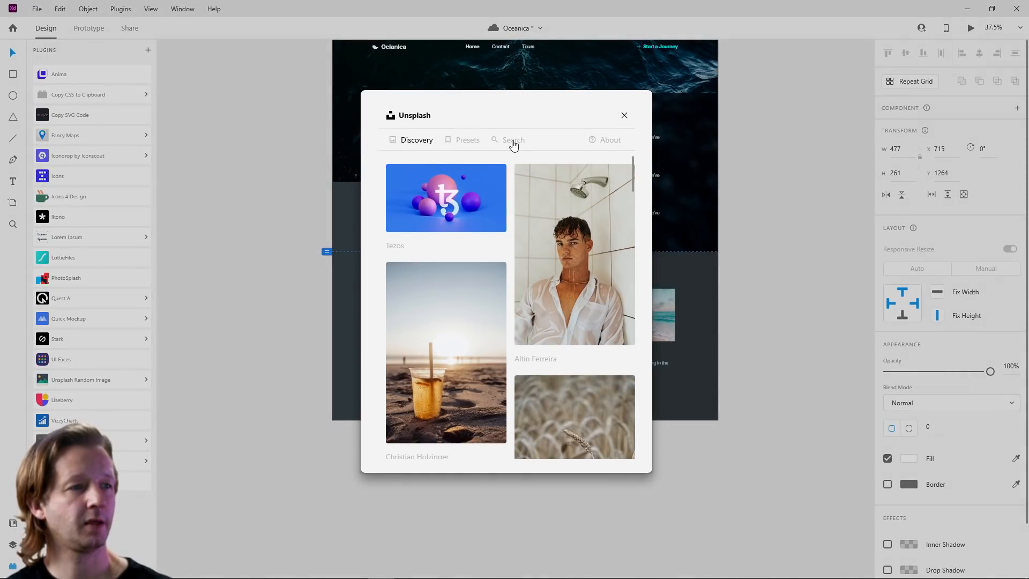
{"action": "left_click", "coordinate": [512, 142]}
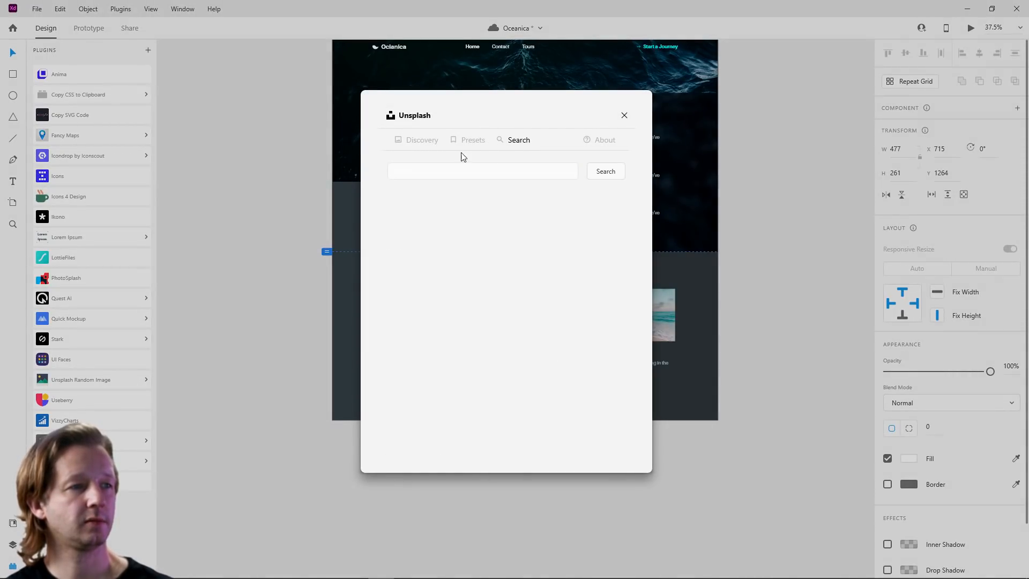
{"action": "left_click", "coordinate": [444, 166]}
{"action": "type", "text": "beach"}
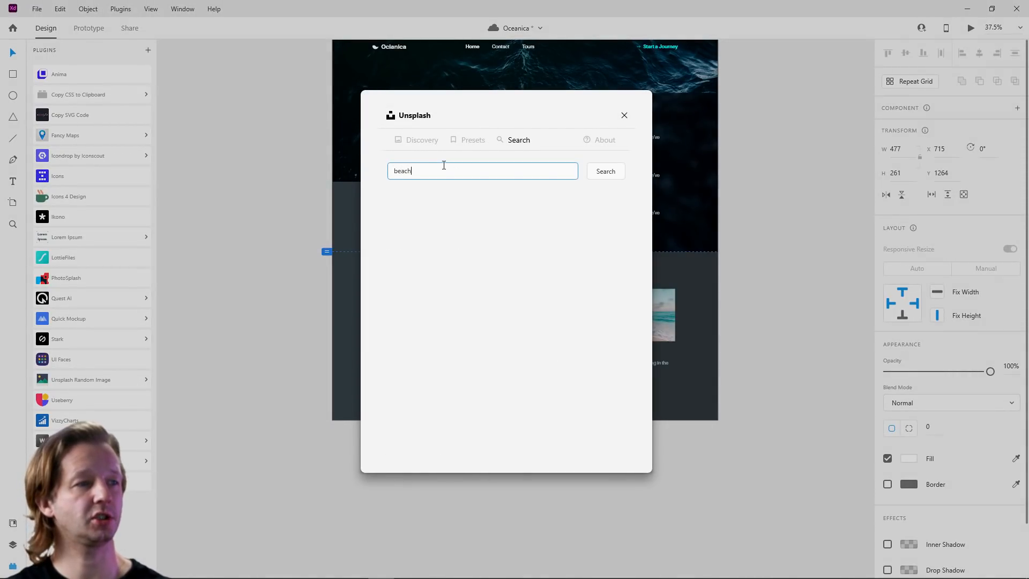
{"action": "left_click", "coordinate": [603, 173]}
Step: Fill the middle card's photo with the purple sunset beach picture and close the Unsplash plugin
{"action": "scroll", "coordinate": [556, 284], "scroll_direction": "down", "scroll_amount": 3}
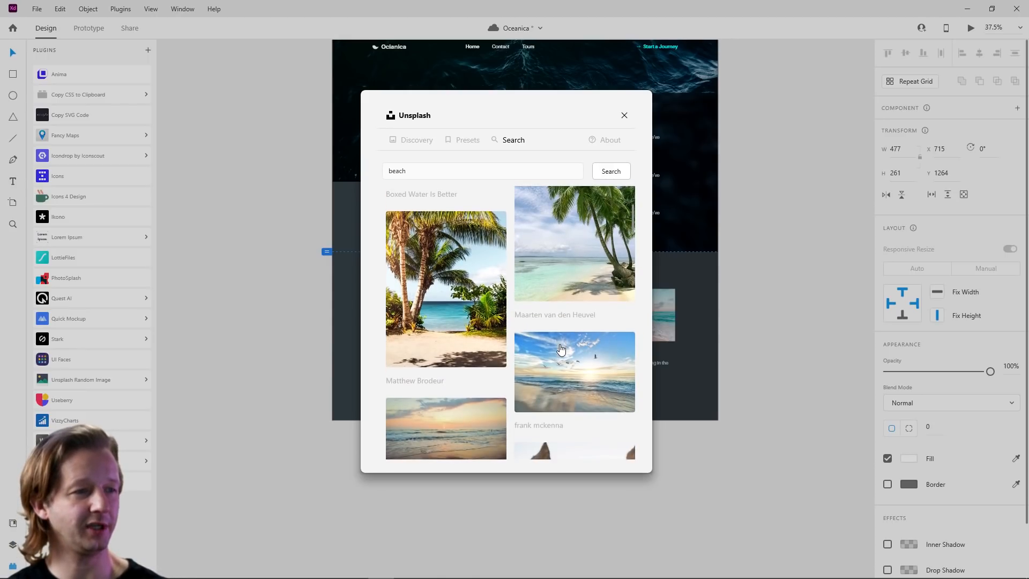
{"action": "scroll", "coordinate": [561, 349], "scroll_direction": "down", "scroll_amount": 10}
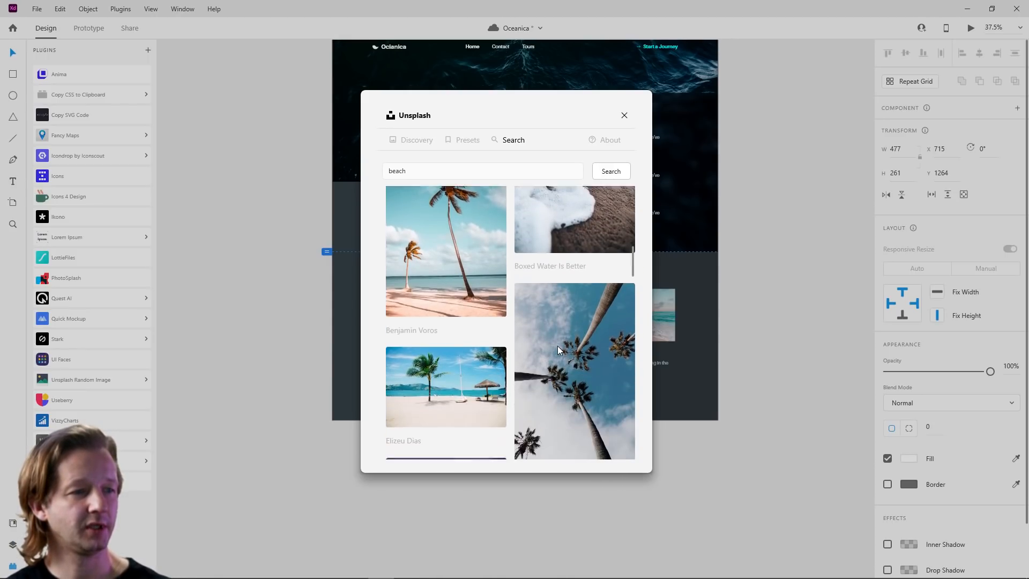
{"action": "scroll", "coordinate": [557, 347], "scroll_direction": "down", "scroll_amount": 4}
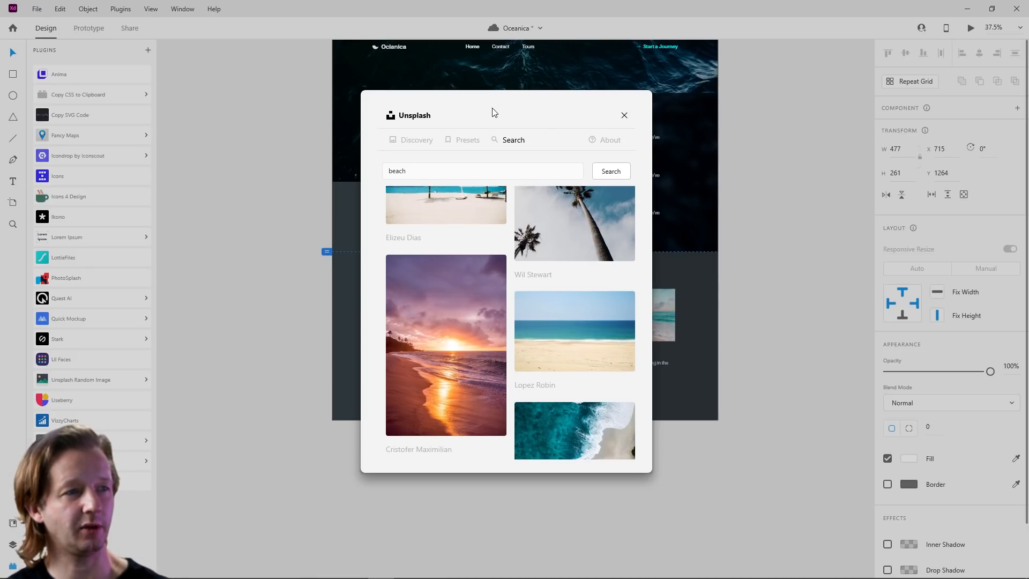
{"action": "left_click", "coordinate": [625, 115]}
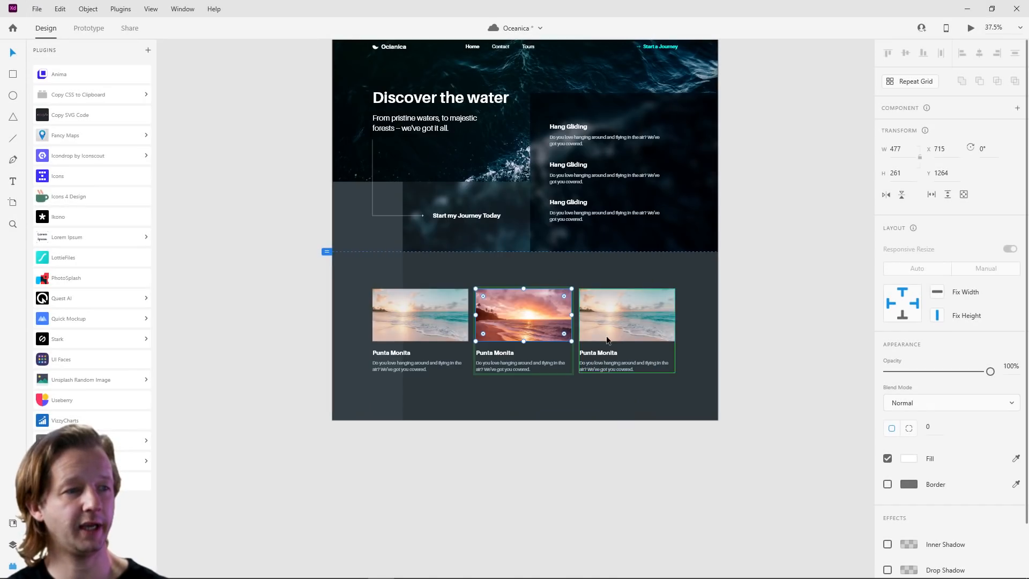
Step: Select the photo inside the third card and search Unsplash for beach pictures
{"action": "left_click", "coordinate": [654, 324]}
{"action": "double_click", "coordinate": [655, 322]}
{"action": "left_click", "coordinate": [135, 482]}
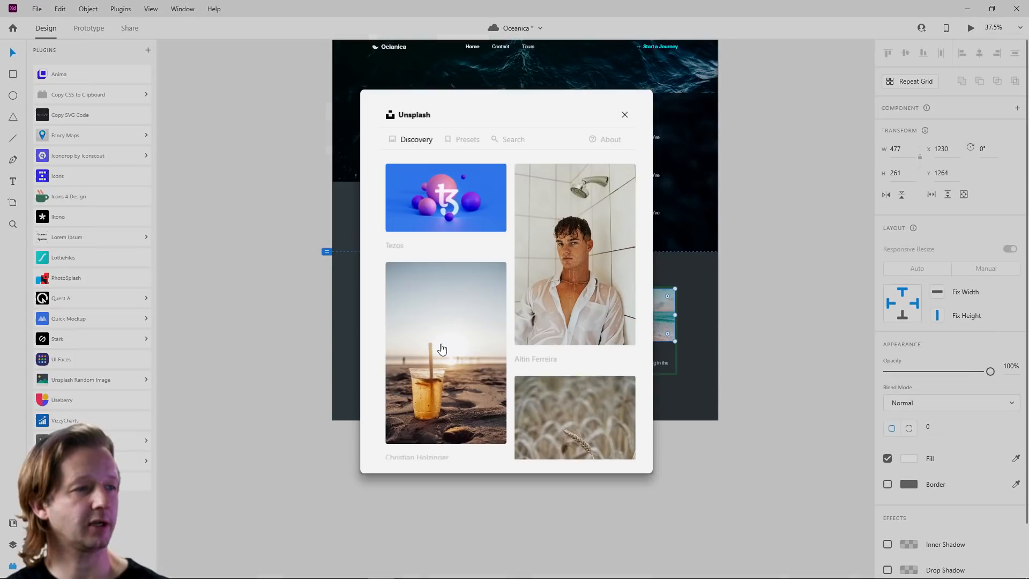
{"action": "left_click", "coordinate": [518, 140]}
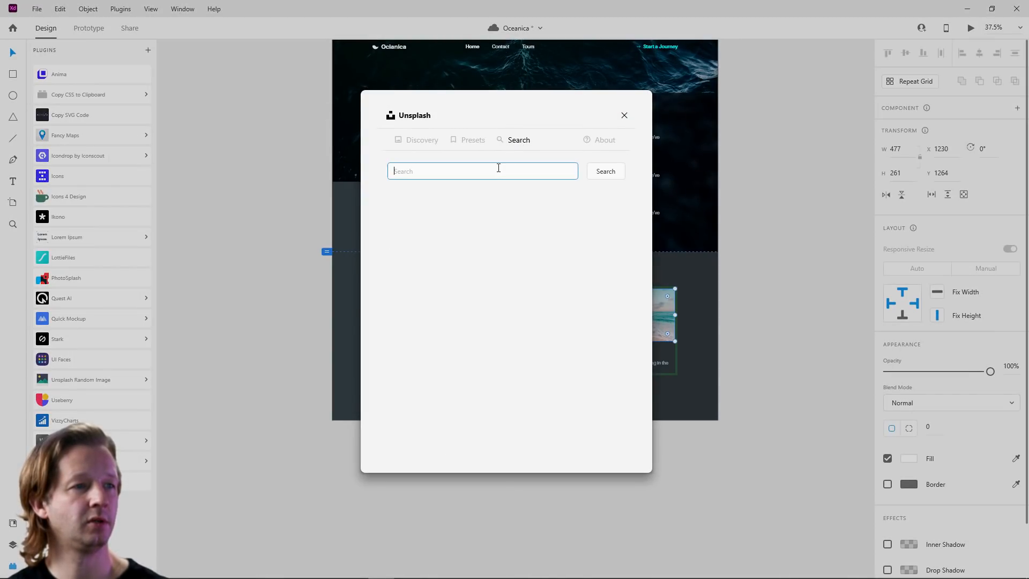
{"action": "type", "text": "beach"}
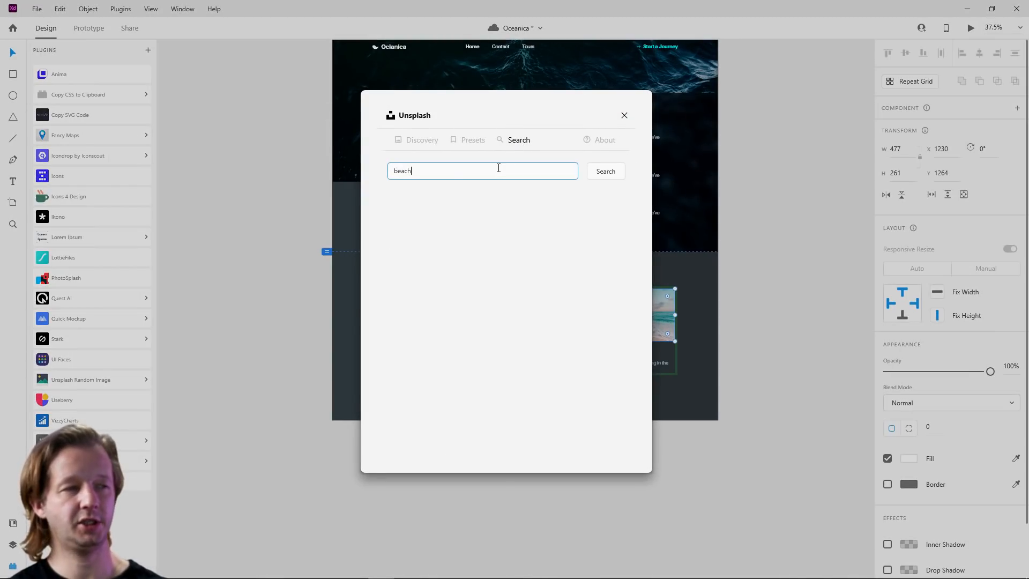
{"action": "left_click", "coordinate": [593, 171]}
Step: Fill the third card's photo with the picture of a palm tree over a turquoise beach and close the Unsplash plugin
{"action": "scroll", "coordinate": [599, 376], "scroll_direction": "down", "scroll_amount": 6}
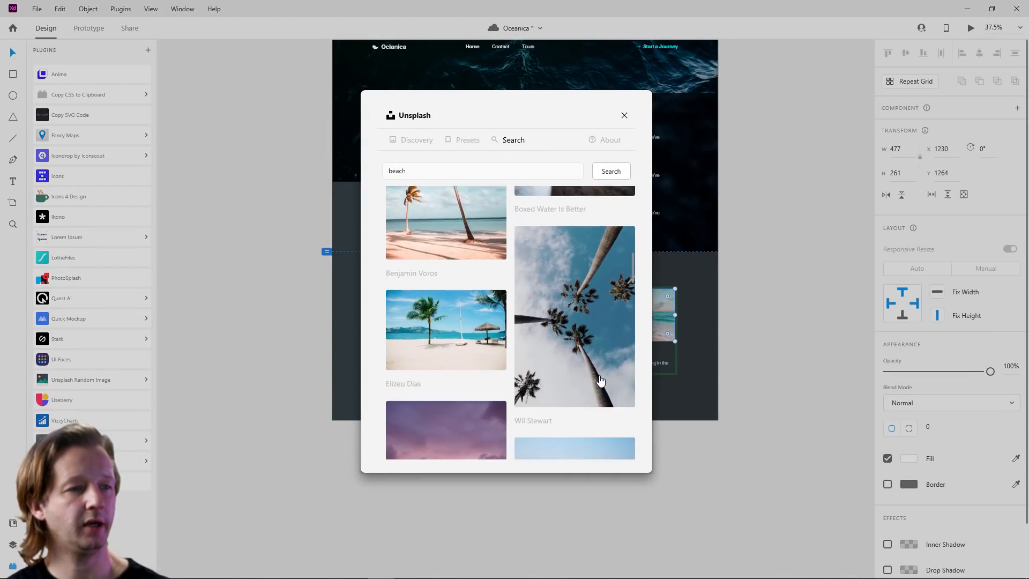
{"action": "scroll", "coordinate": [600, 381], "scroll_direction": "down", "scroll_amount": 10}
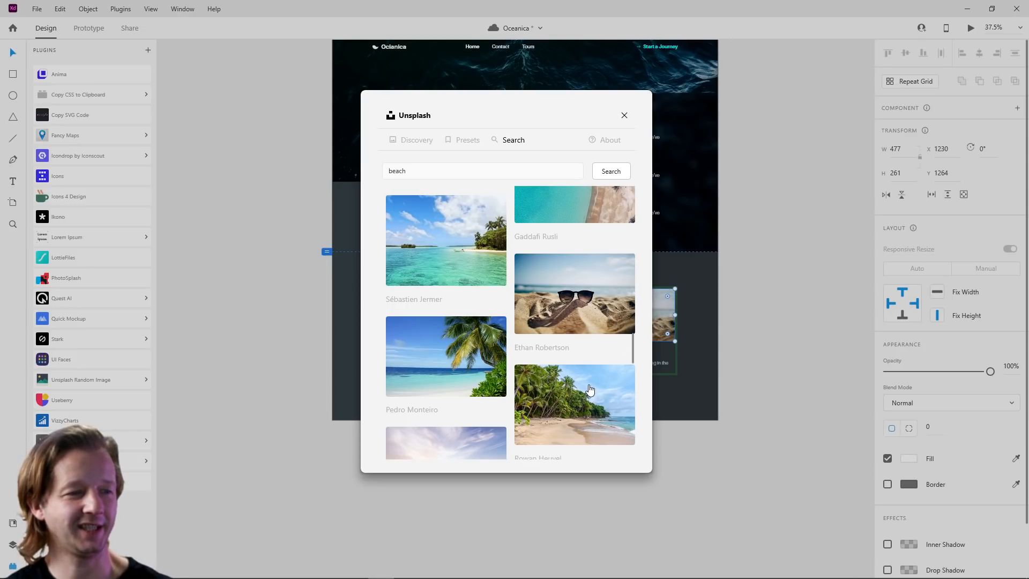
{"action": "scroll", "coordinate": [474, 288], "scroll_direction": "down", "scroll_amount": 2}
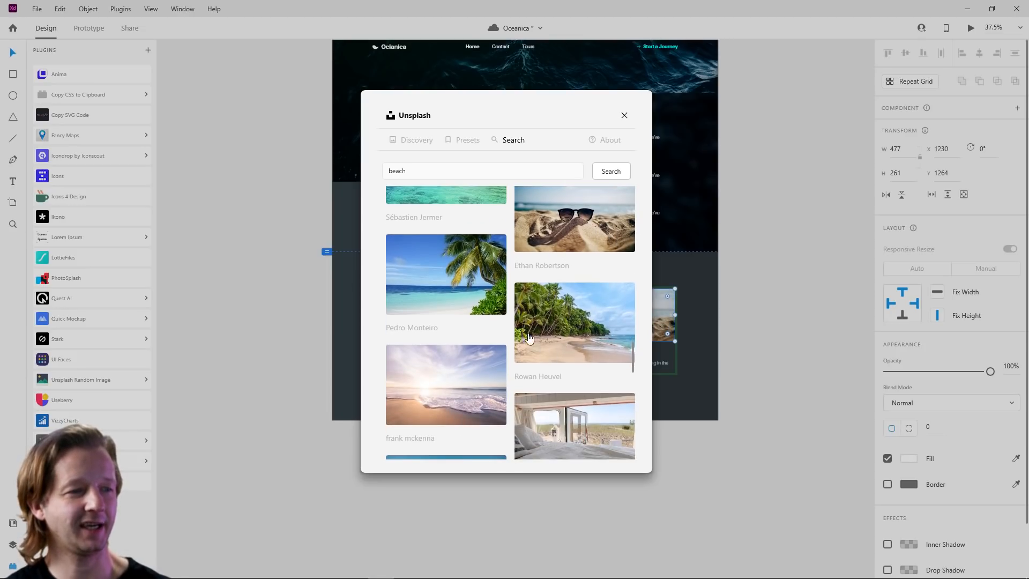
{"action": "left_click", "coordinate": [475, 288]}
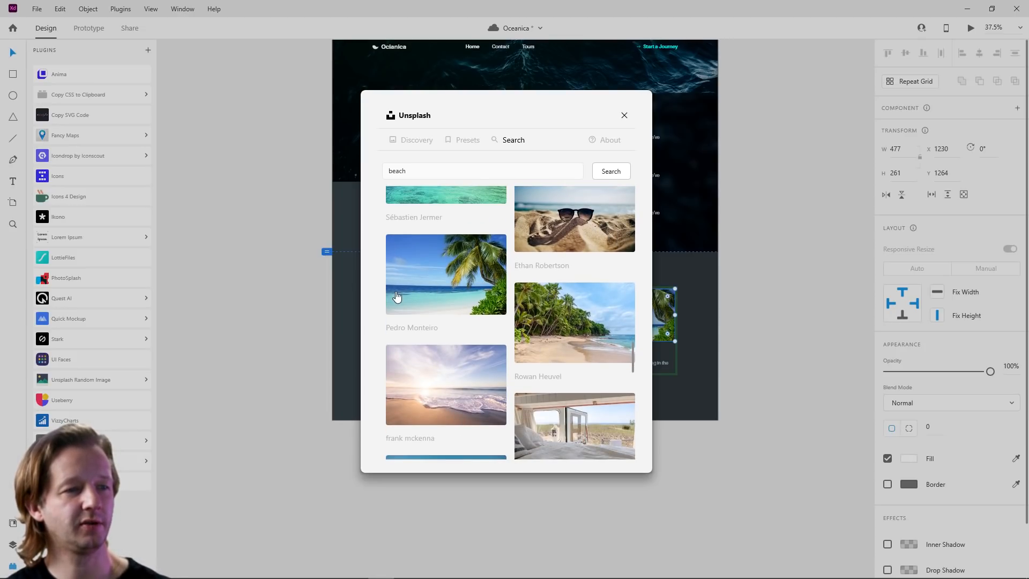
{"action": "left_click", "coordinate": [624, 115]}
{"action": "left_click", "coordinate": [784, 316]}
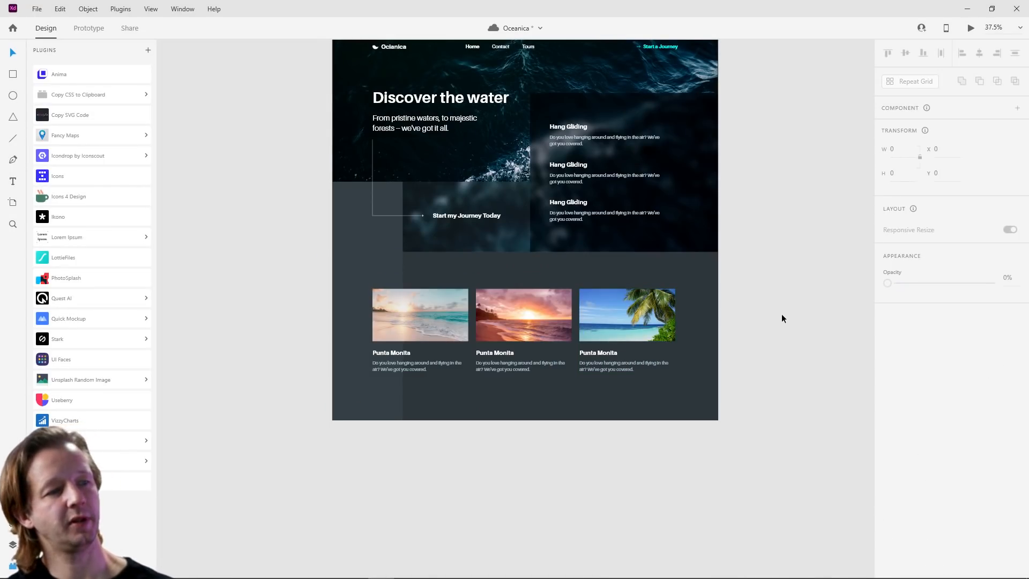
Step: Turn on the layout grid for the Web 1920 – 1 artboard
{"action": "scroll", "coordinate": [762, 181], "scroll_direction": "down", "scroll_amount": 3}
{"action": "left_click_drag", "start_coordinate": [759, 162], "coordinate": [708, 175]}
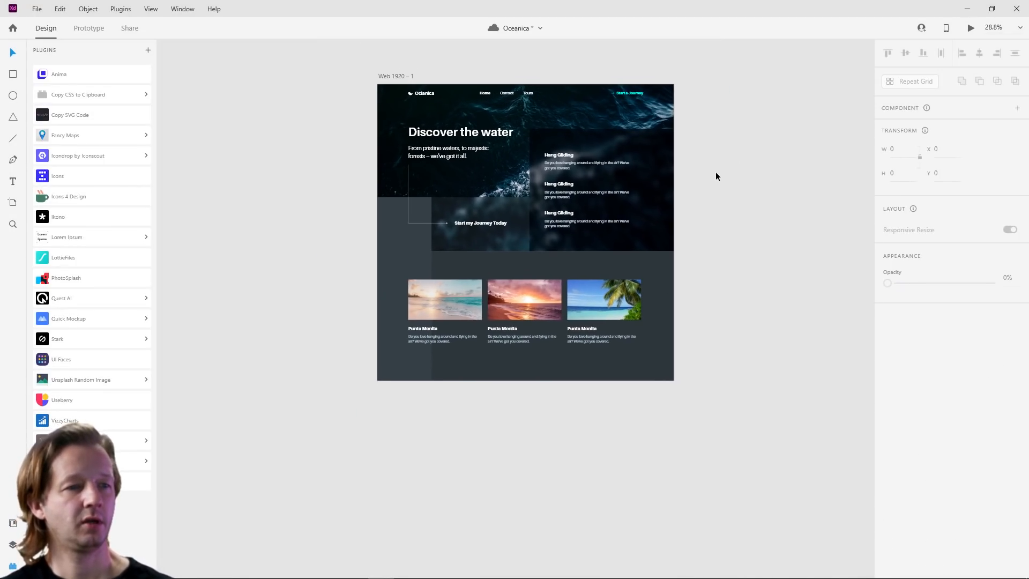
{"action": "scroll", "coordinate": [716, 171], "scroll_direction": "up", "scroll_amount": 3}
{"action": "left_click", "coordinate": [292, 50]}
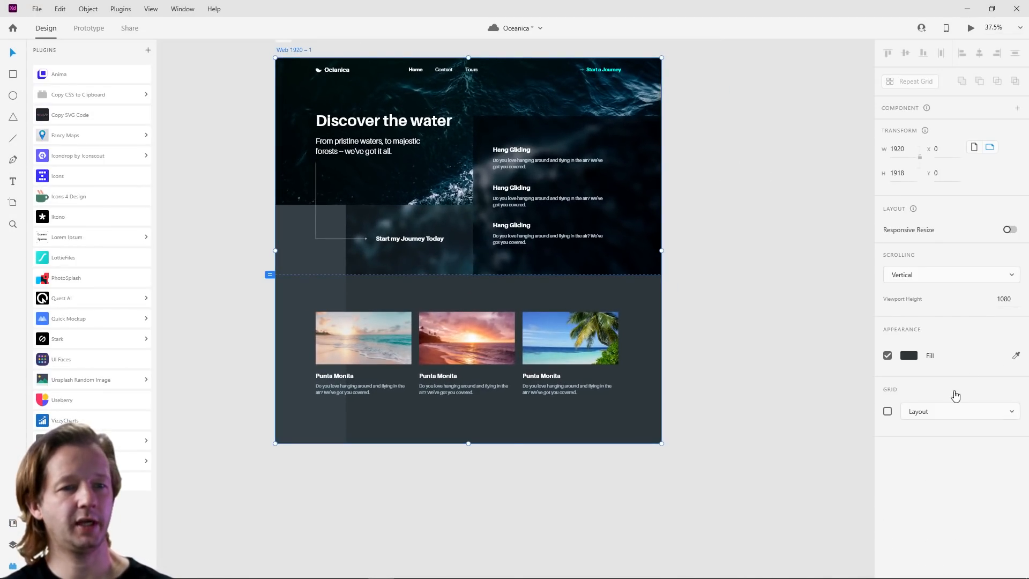
{"action": "left_click", "coordinate": [887, 410]}
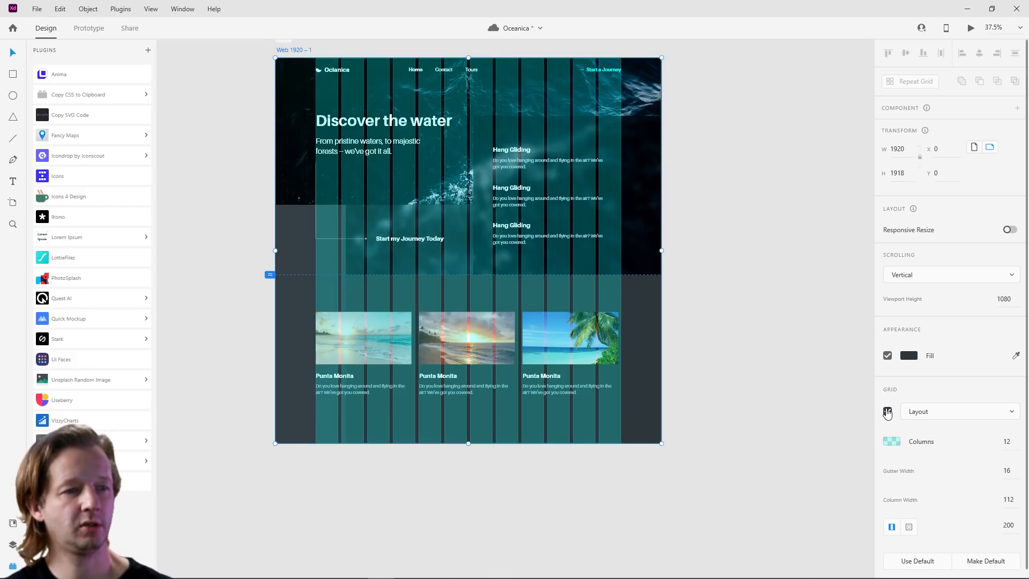
Step: Nudge the third card sideways to X 1241 so its outer edge lines up with the last grid column
{"action": "scroll", "coordinate": [588, 331], "scroll_direction": "up", "scroll_amount": 5}
{"action": "left_click", "coordinate": [612, 333]}
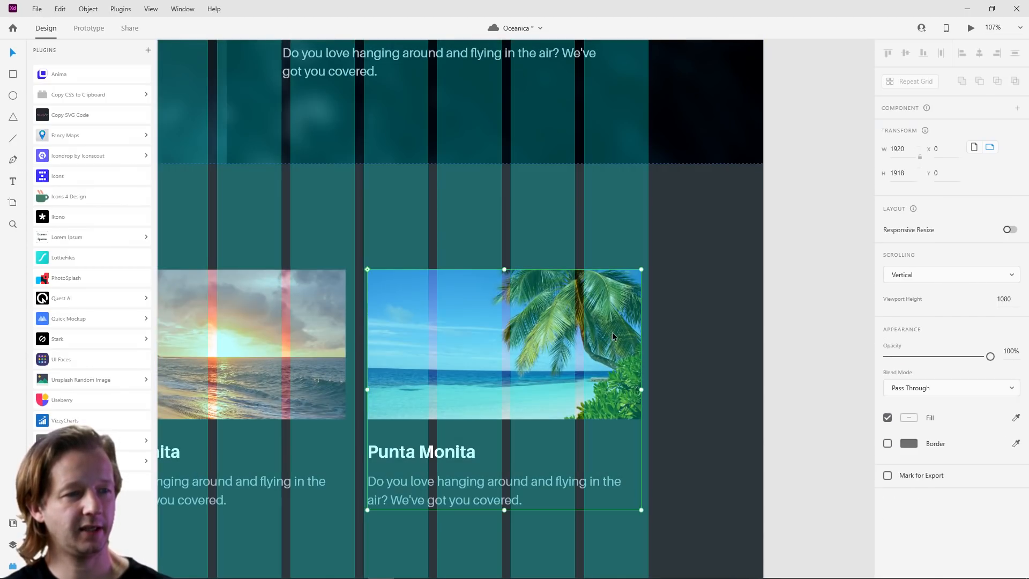
{"action": "key", "text": "Right"}
{"action": "key", "text": "Right"}
{"action": "key", "text": "Right"}
{"action": "key", "text": "Right"}
{"action": "key", "text": "Right"}
{"action": "key", "text": "Right"}
{"action": "key", "text": "Right"}
{"action": "key", "text": "Right"}
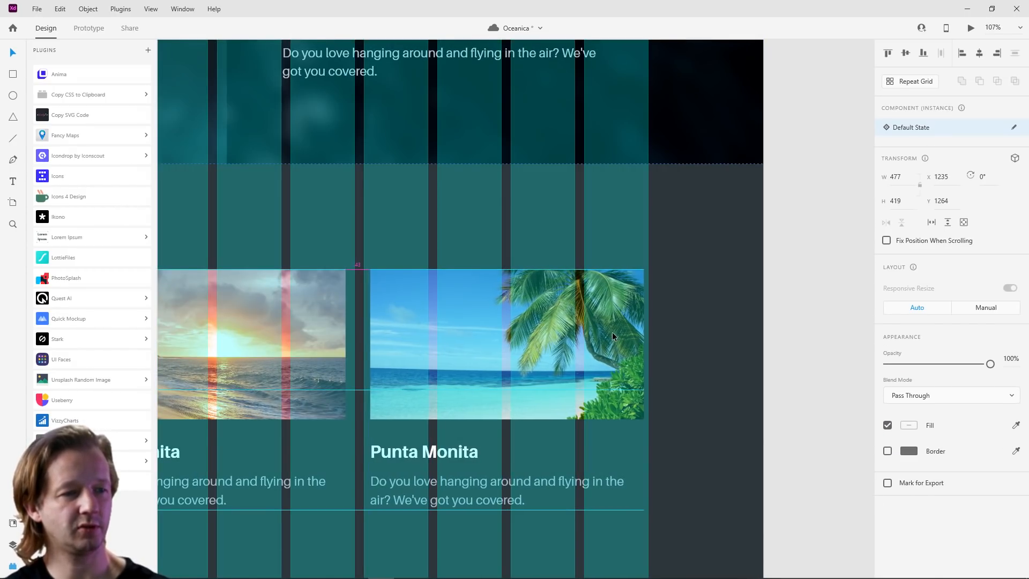
{"action": "key", "text": "Right"}
{"action": "key", "text": "Right"}
{"action": "key", "text": "Right"}
{"action": "scroll", "coordinate": [565, 334], "scroll_direction": "down", "scroll_amount": 3}
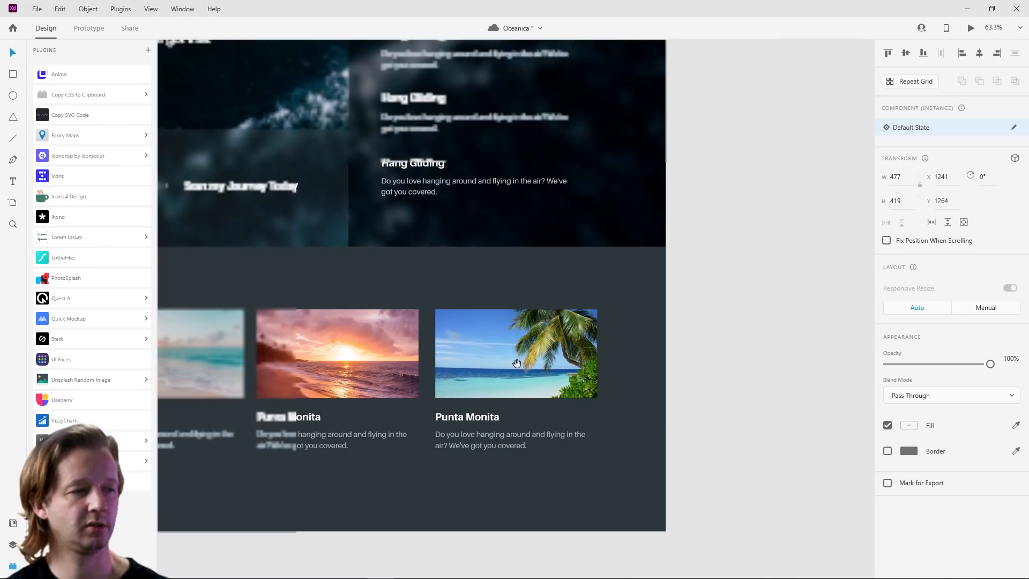
Step: Nudge the middle card to X 721 so the gaps to both neighbouring cards match
{"action": "left_click", "coordinate": [496, 330]}
{"action": "key", "text": "Right"}
{"action": "key", "text": "Right"}
{"action": "key", "text": "Right"}
{"action": "key", "text": "Right"}
{"action": "key", "text": "Right"}
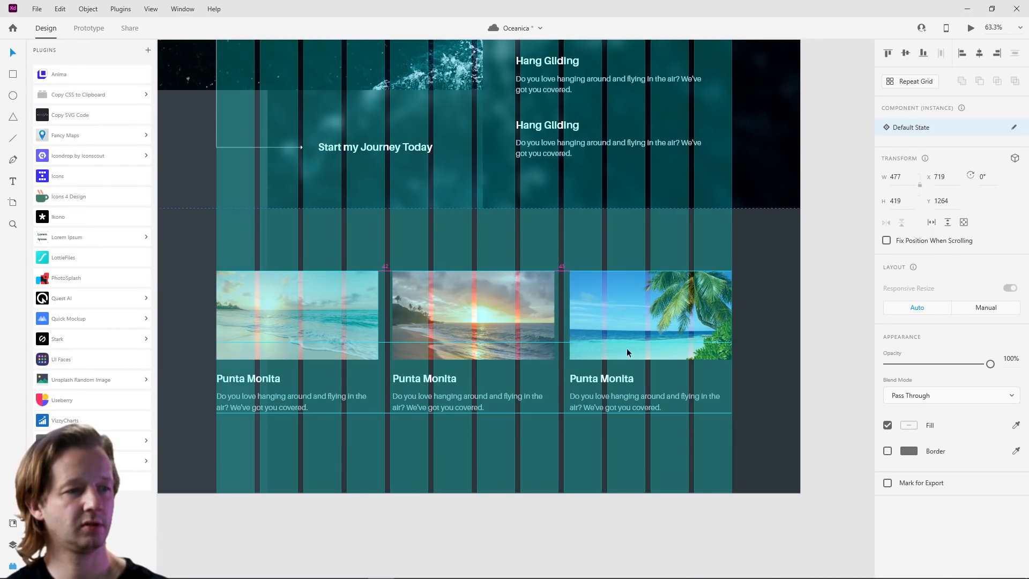
{"action": "key", "text": "Right"}
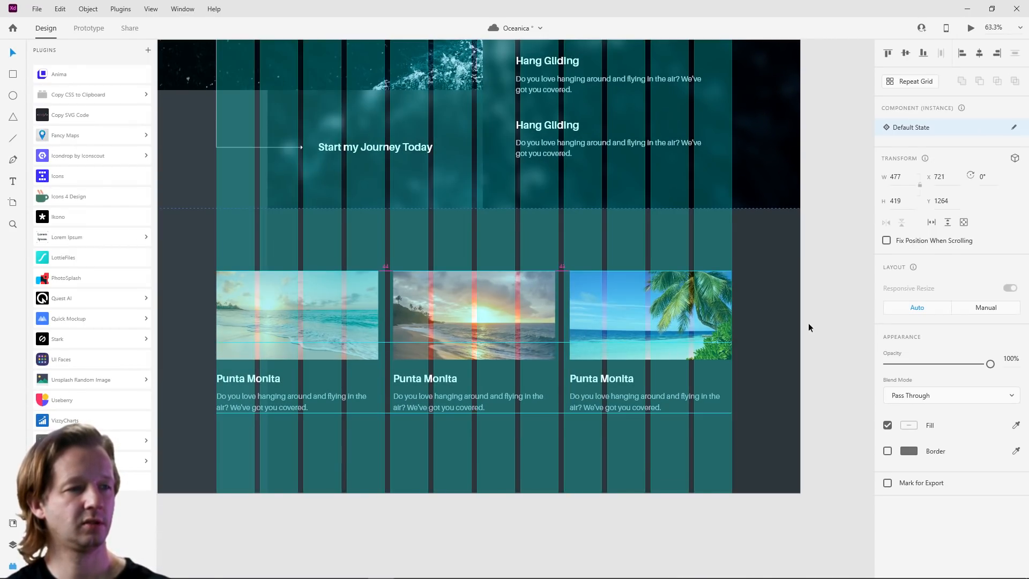
Step: Turn off the layout grid for the Web 1920 – 1 artboard and deselect it
{"action": "left_click", "coordinate": [861, 298]}
{"action": "key", "text": "ctrl+0"}
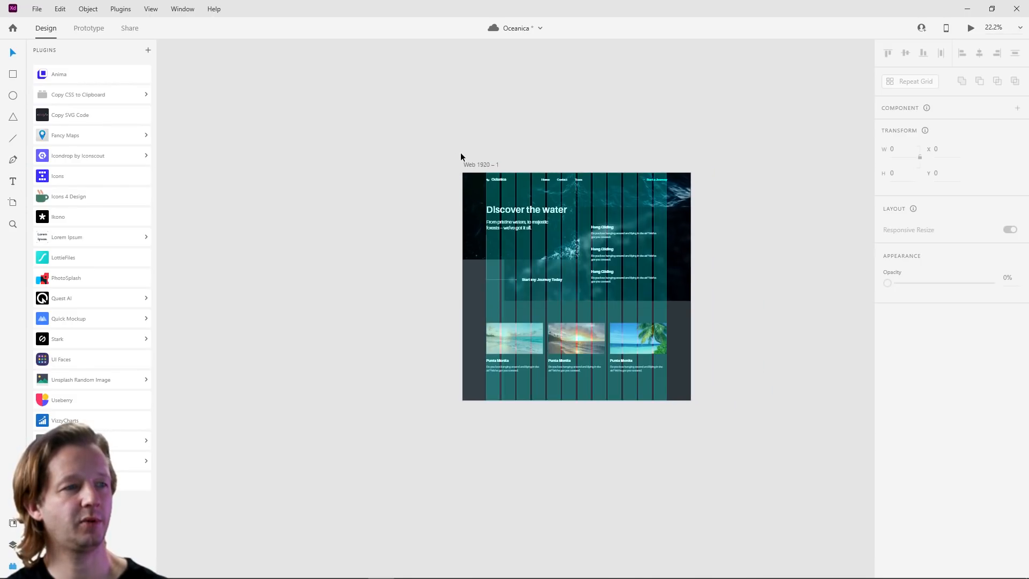
{"action": "left_click", "coordinate": [466, 164]}
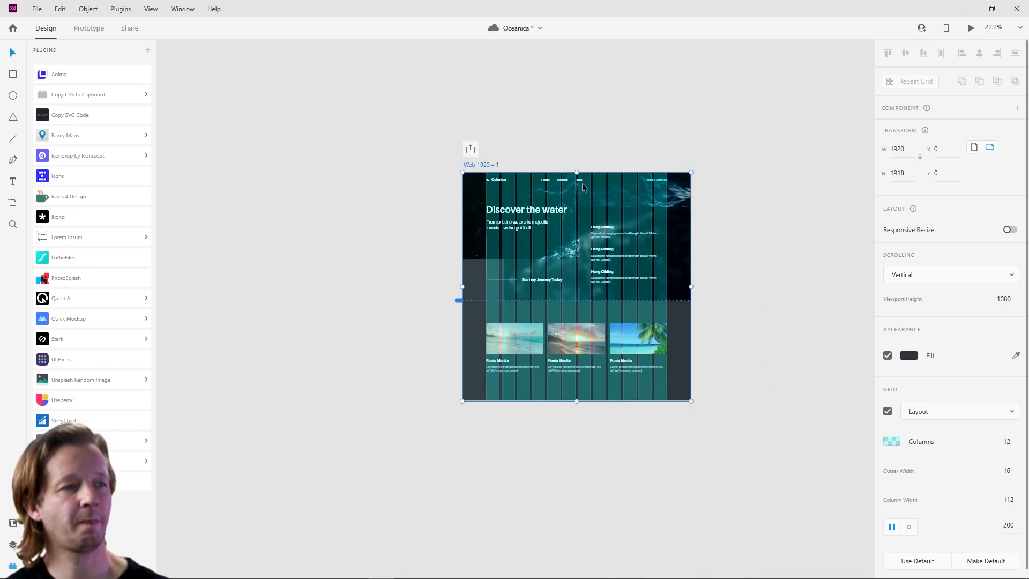
{"action": "left_click", "coordinate": [888, 411]}
{"action": "left_click", "coordinate": [762, 292]}
{"action": "scroll", "coordinate": [732, 281], "scroll_direction": "up", "scroll_amount": 1}
{"action": "scroll", "coordinate": [674, 265], "scroll_direction": "up", "scroll_amount": 3}
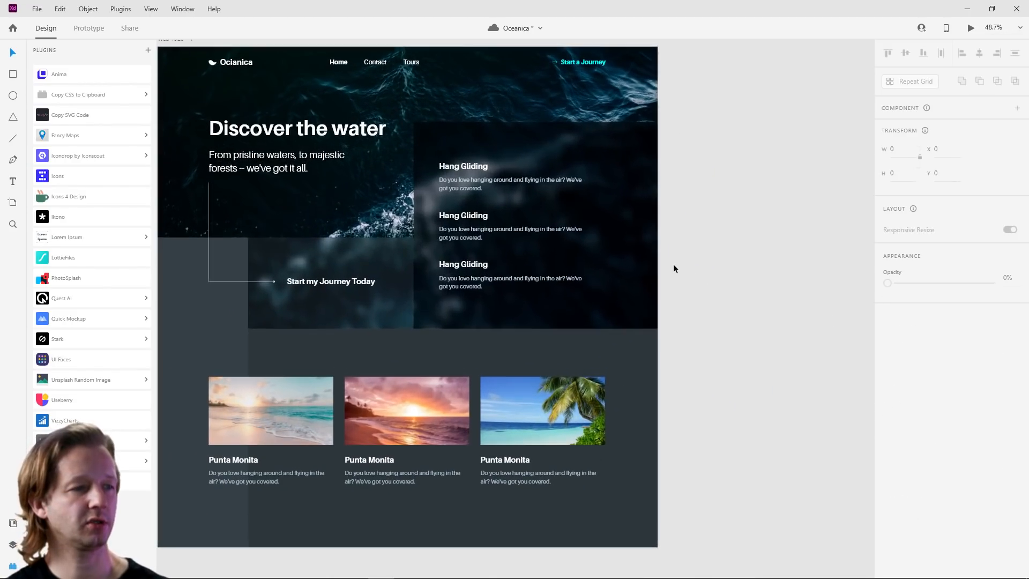
Step: Preview the page, check it from the hero down to the cards and close the preview
{"action": "left_click", "coordinate": [971, 29]}
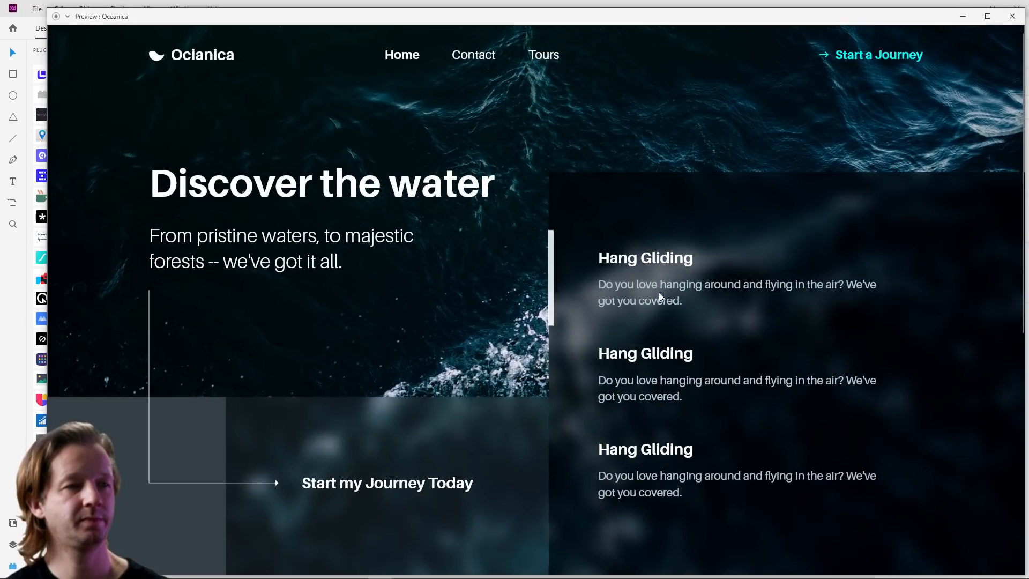
{"action": "scroll", "coordinate": [647, 228], "scroll_direction": "down", "scroll_amount": 6}
{"action": "scroll", "coordinate": [630, 310], "scroll_direction": "up", "scroll_amount": 6}
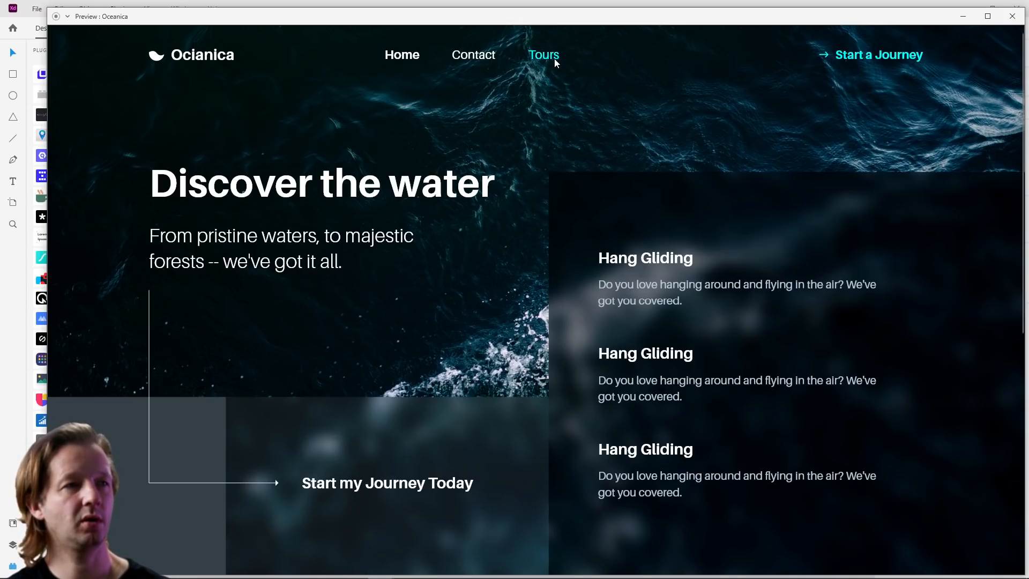
{"action": "left_click", "coordinate": [1013, 17]}
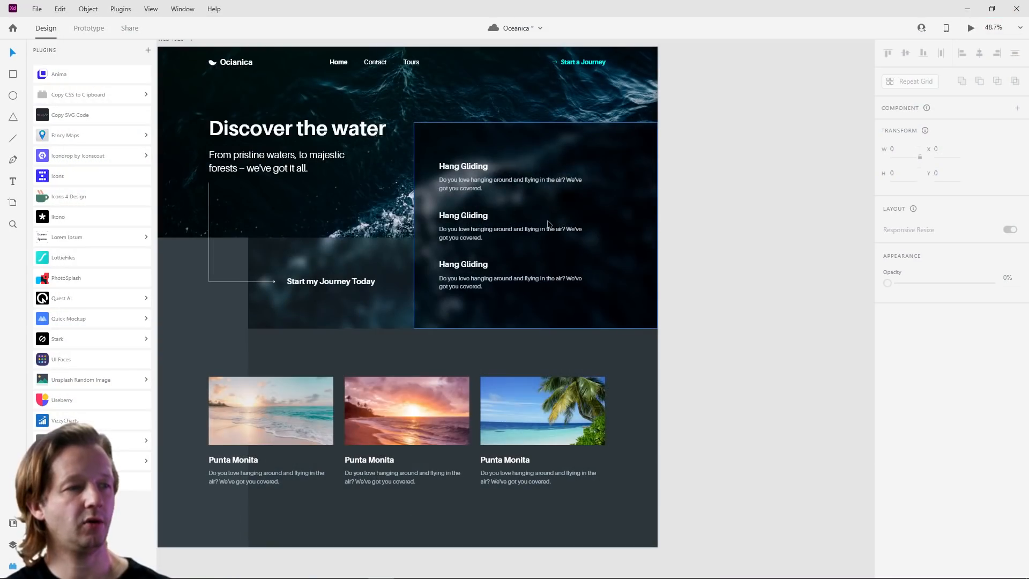
{"action": "scroll", "coordinate": [549, 222], "scroll_direction": "down", "scroll_amount": 3}
{"action": "left_click_drag", "start_coordinate": [726, 157], "coordinate": [699, 167]}
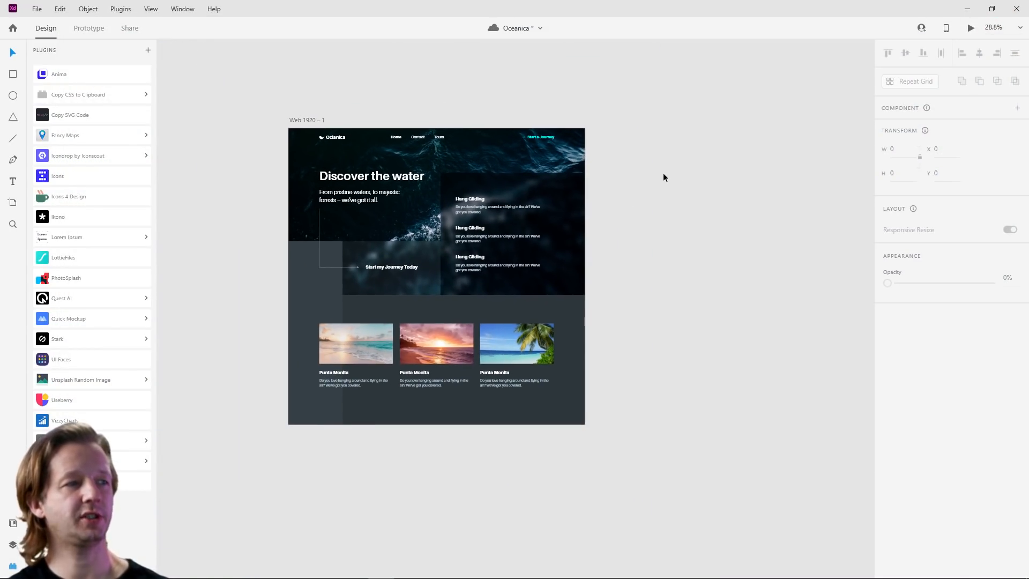
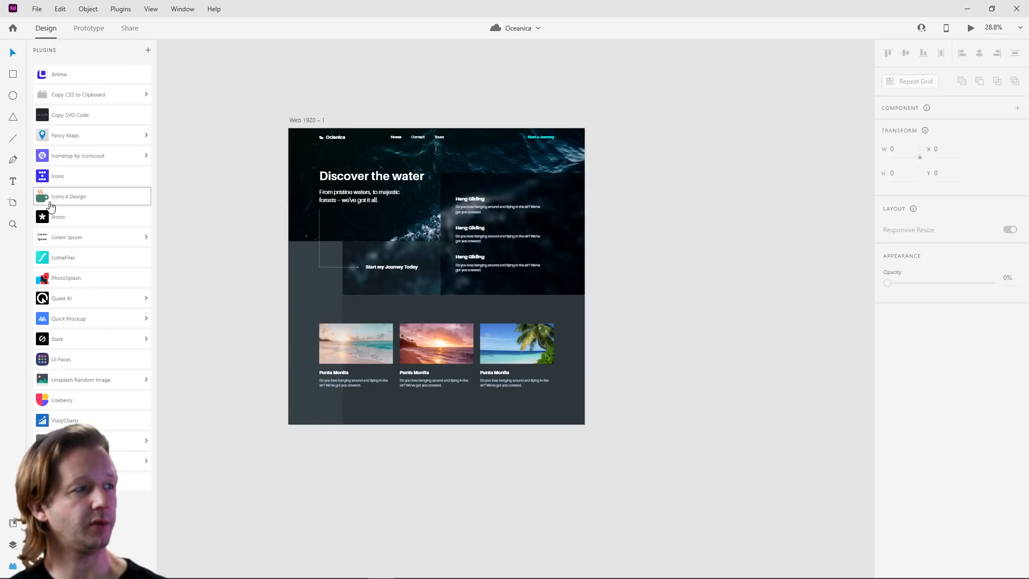
Step: Draw a new artboard of about 805 × 673 in the empty space beside the Web 1920 – 1 artboard
{"action": "left_click", "coordinate": [12, 209]}
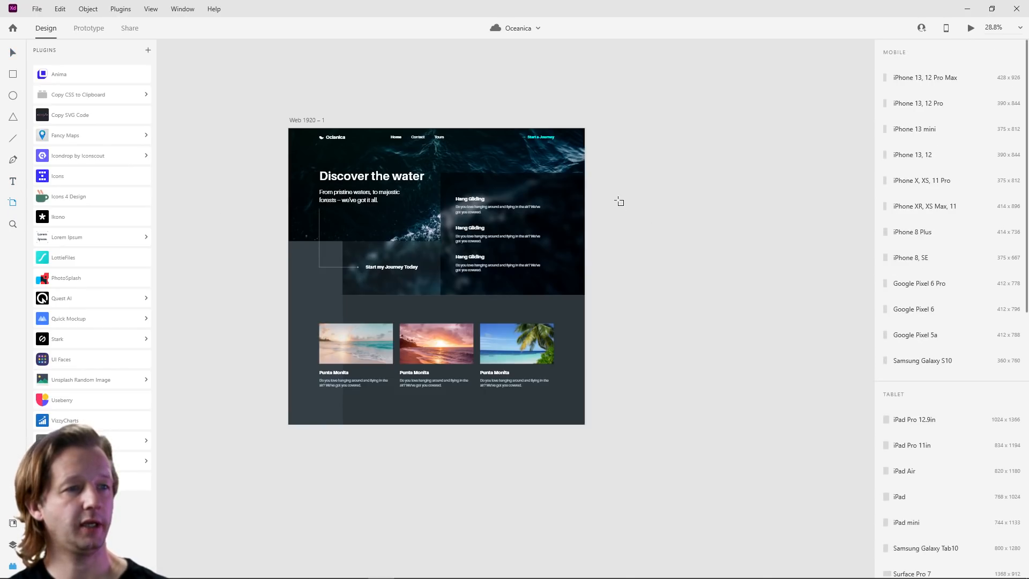
{"action": "left_click_drag", "start_coordinate": [620, 190], "coordinate": [746, 294]}
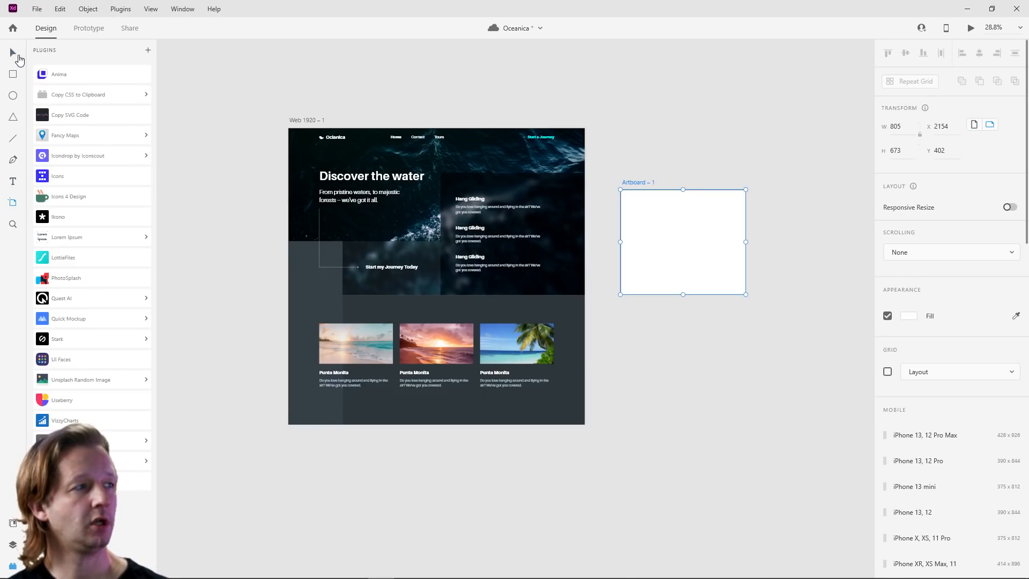
{"action": "left_click", "coordinate": [18, 53]}
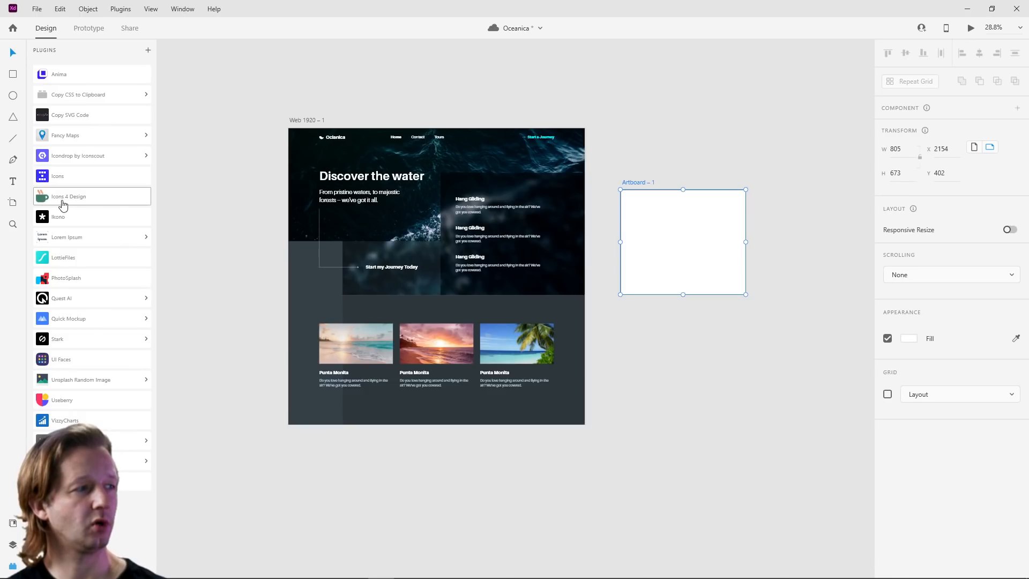
Step: Browse the LottieFiles plugin's animations and insert the pale yellow circle animation as a Lottie on the new artboard
{"action": "left_click", "coordinate": [76, 259]}
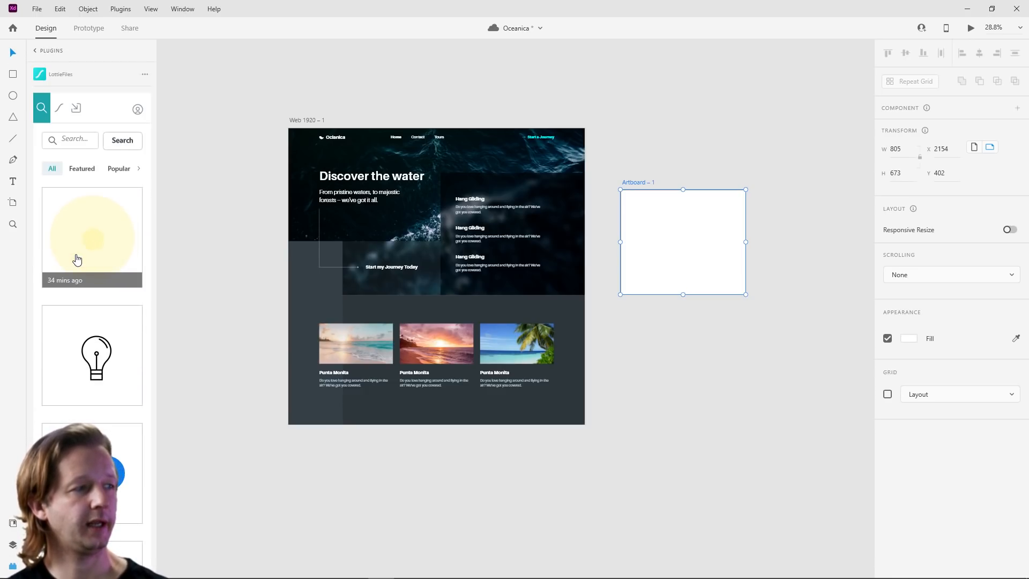
{"action": "scroll", "coordinate": [96, 236], "scroll_direction": "down", "scroll_amount": 5}
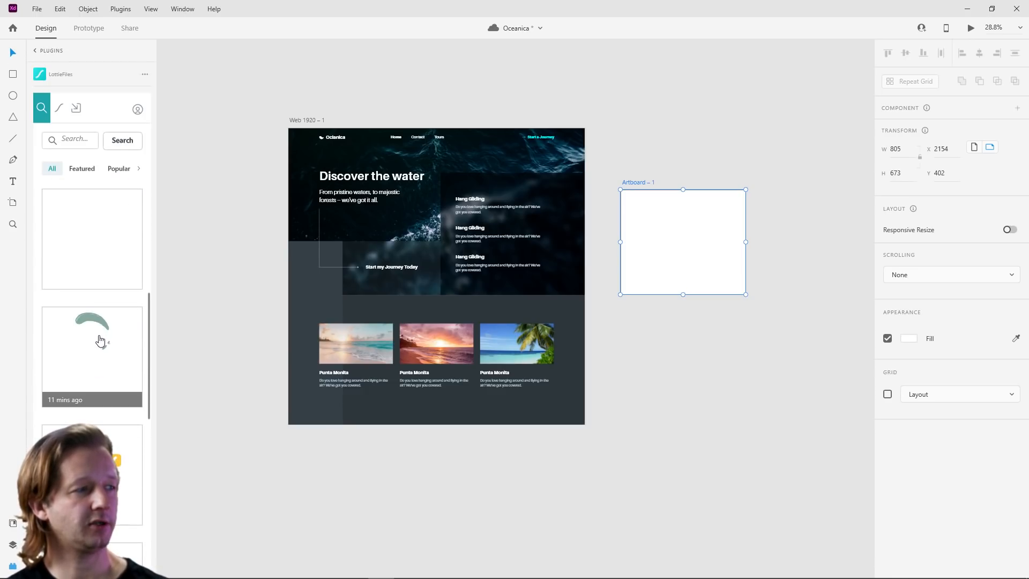
{"action": "scroll", "coordinate": [102, 363], "scroll_direction": "up", "scroll_amount": 5}
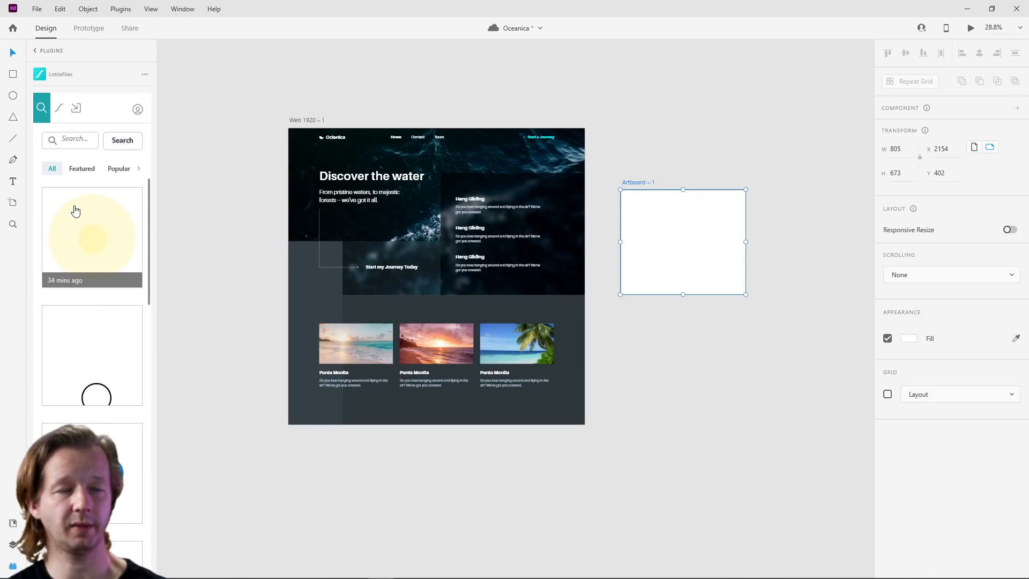
{"action": "scroll", "coordinate": [78, 364], "scroll_direction": "down", "scroll_amount": 3}
{"action": "scroll", "coordinate": [78, 364], "scroll_direction": "down", "scroll_amount": 8}
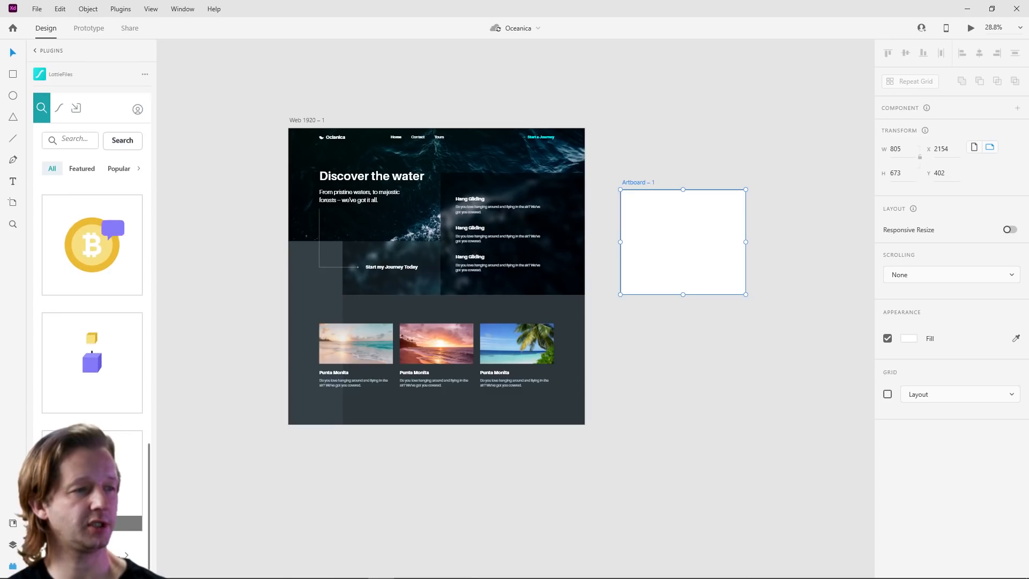
{"action": "scroll", "coordinate": [85, 377], "scroll_direction": "up", "scroll_amount": 4}
{"action": "scroll", "coordinate": [93, 247], "scroll_direction": "up", "scroll_amount": 5}
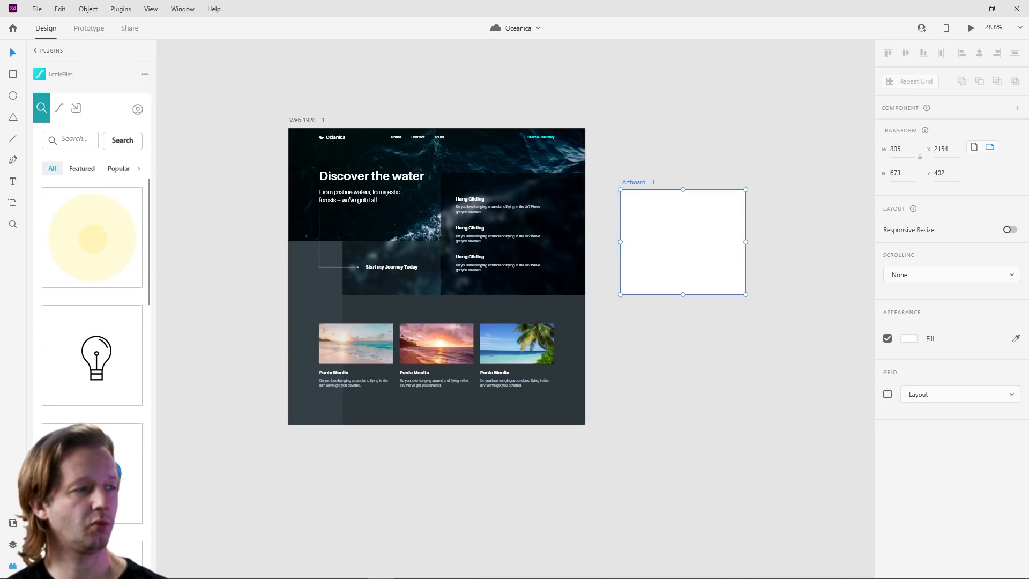
{"action": "left_click", "coordinate": [92, 246]}
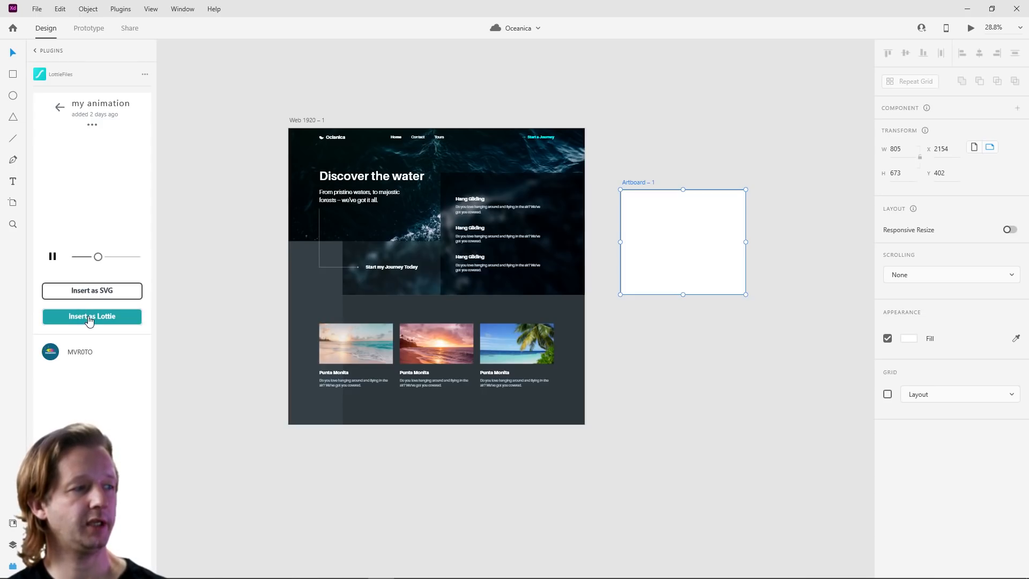
{"action": "left_click", "coordinate": [91, 317]}
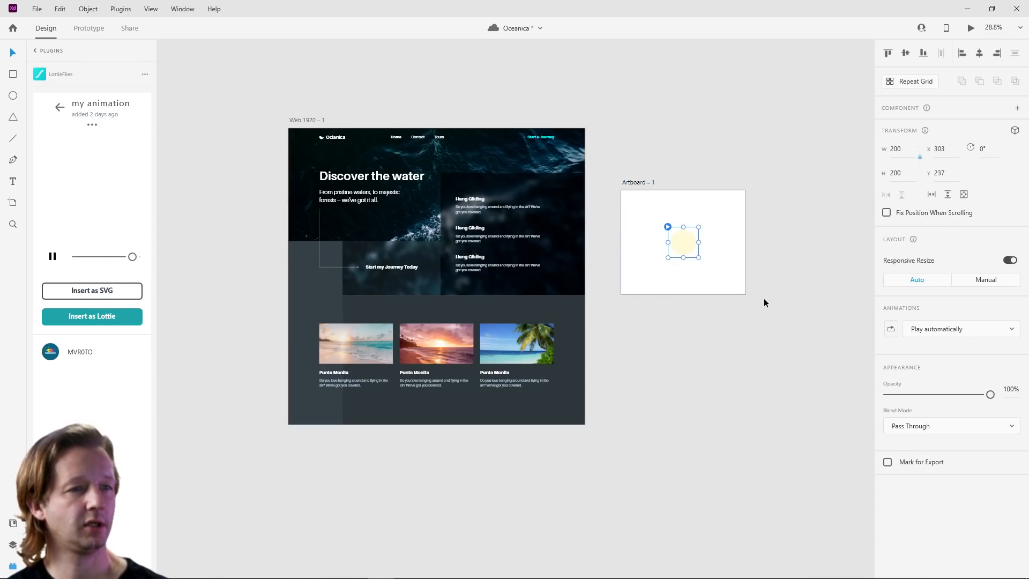
{"action": "left_click", "coordinate": [764, 240]}
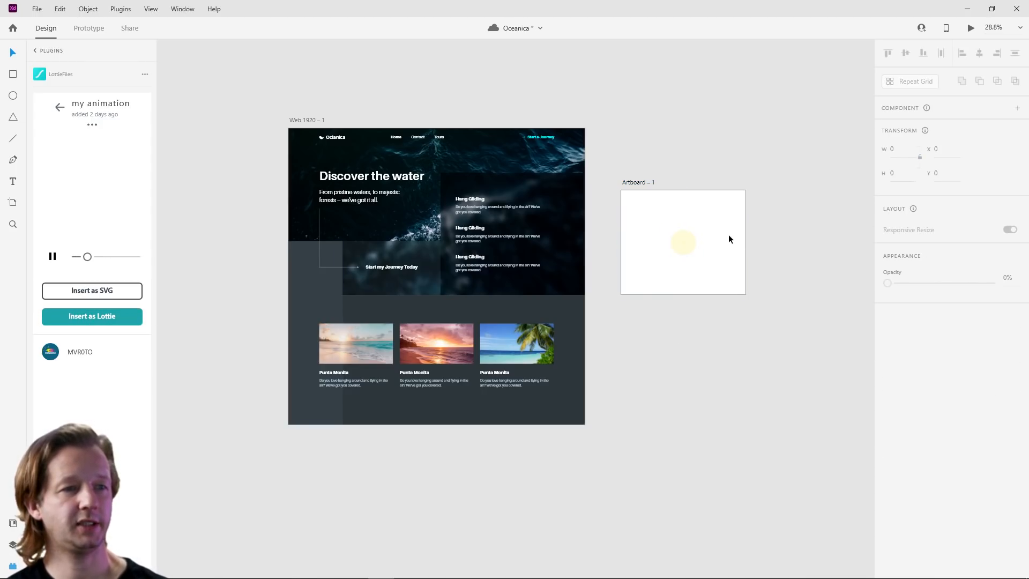
Step: Create a prototype link from the rectangle behind the "Start my Journey Today" text to Artboard – 1
{"action": "left_click", "coordinate": [637, 181]}
{"action": "left_click", "coordinate": [686, 241]}
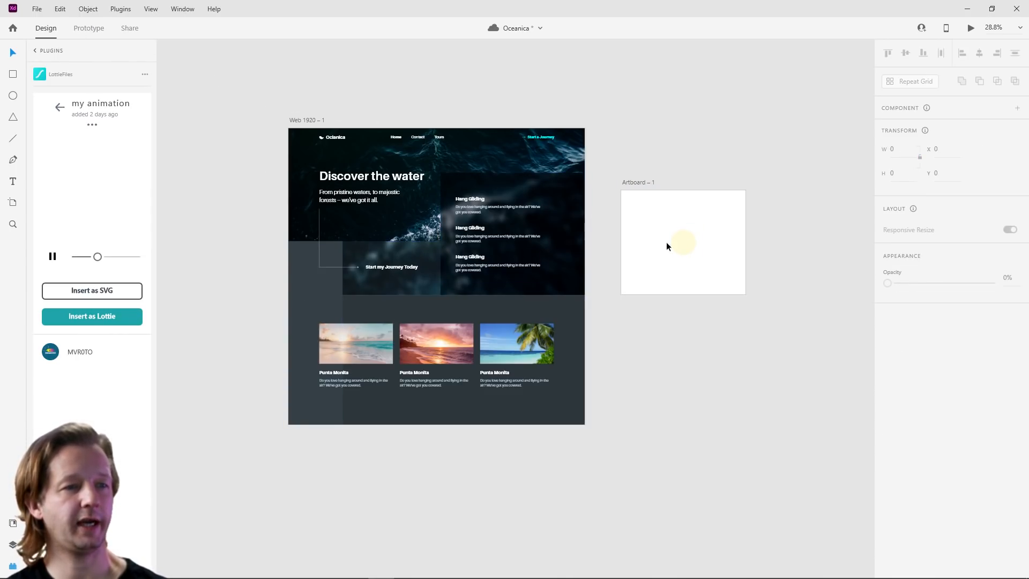
{"action": "left_click", "coordinate": [384, 272]}
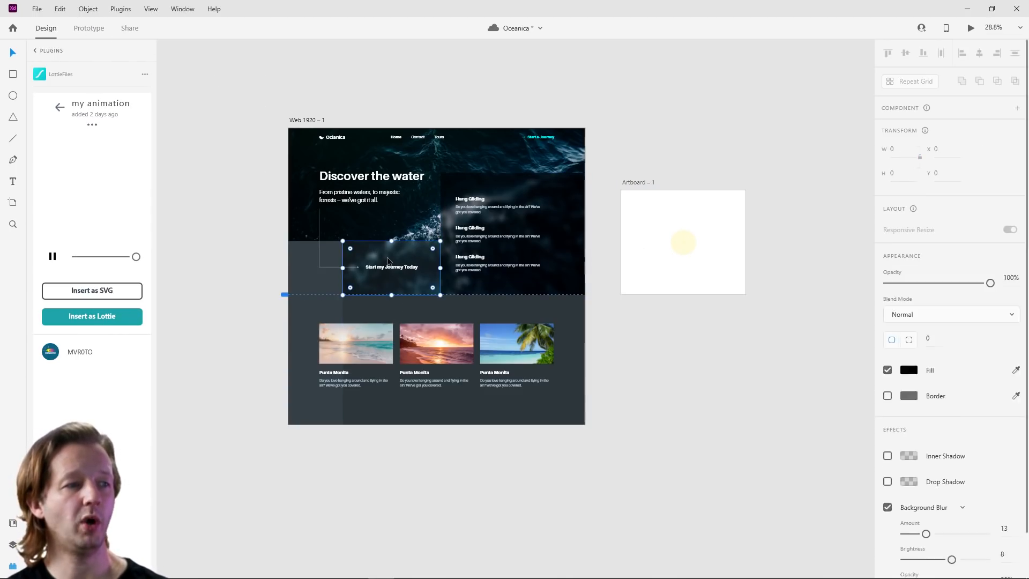
{"action": "scroll", "coordinate": [386, 273], "scroll_direction": "up", "scroll_amount": 4}
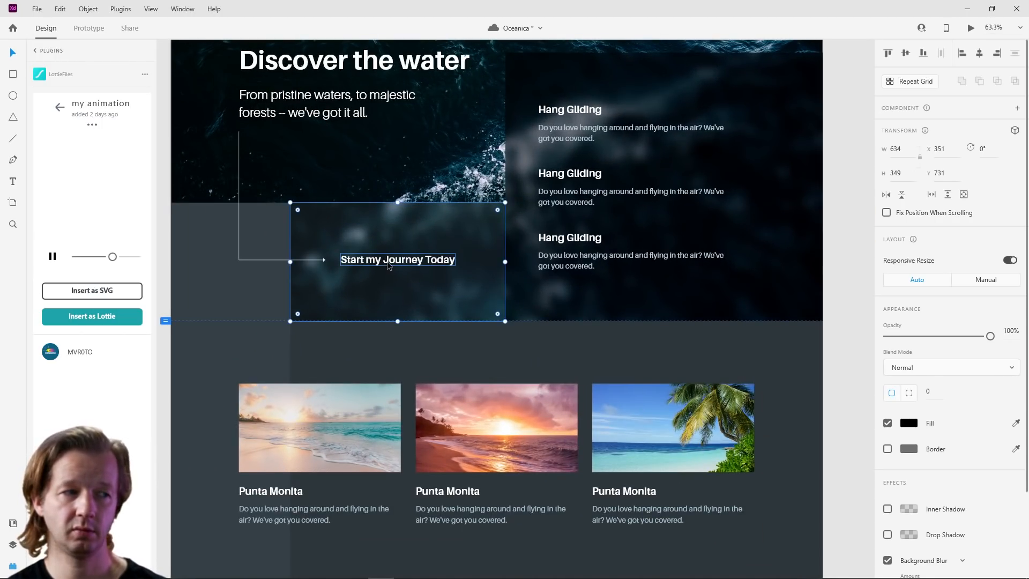
{"action": "scroll", "coordinate": [392, 264], "scroll_direction": "down", "scroll_amount": 2}
{"action": "scroll", "coordinate": [392, 265], "scroll_direction": "down", "scroll_amount": 1}
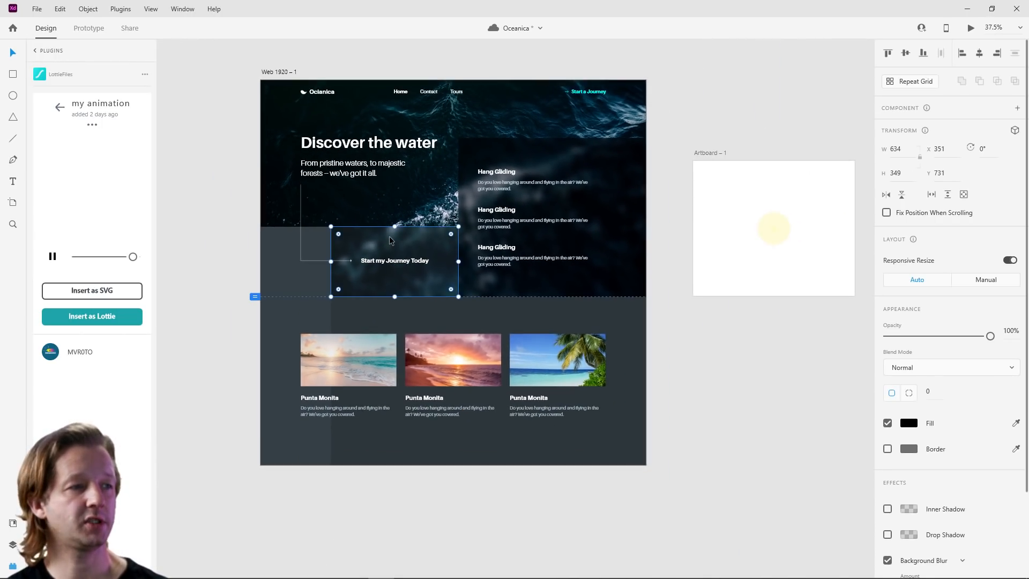
{"action": "left_click", "coordinate": [91, 30]}
{"action": "left_click_drag", "start_coordinate": [458, 263], "coordinate": [706, 213]}
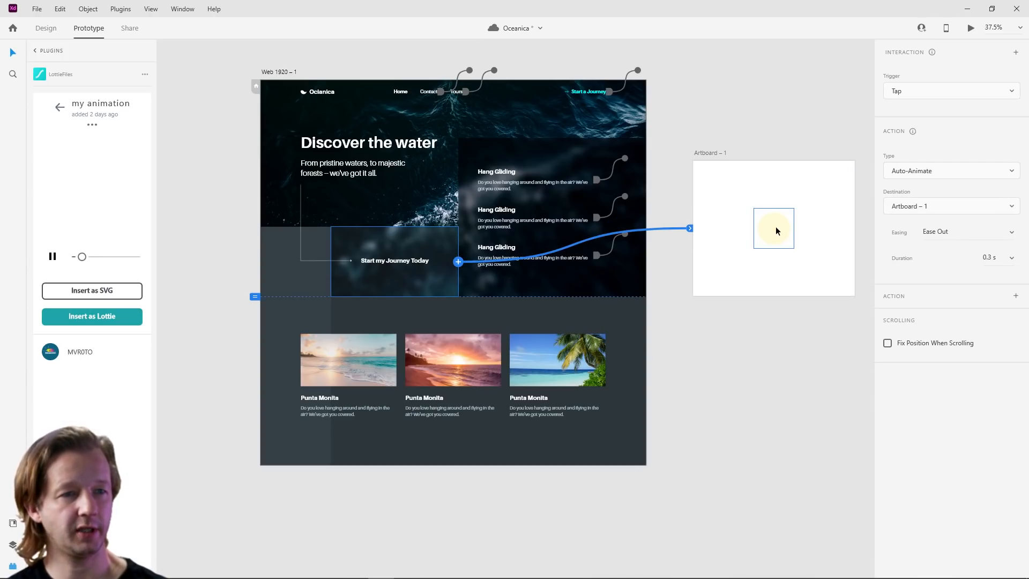
Step: Keep the interaction's Tap trigger and set its action type to Overlay with Artboard – 1 as the destination
{"action": "left_click", "coordinate": [926, 91]}
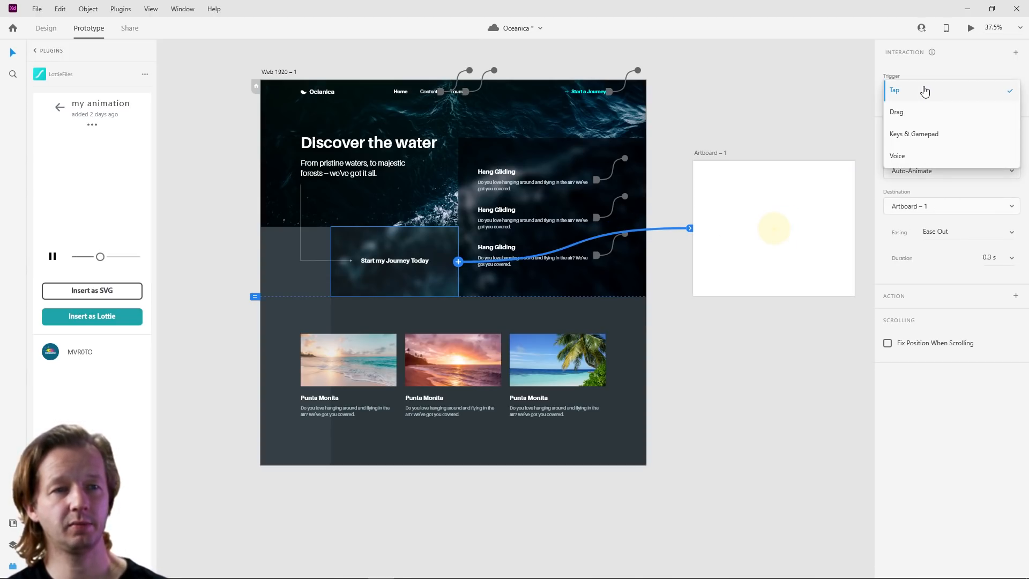
{"action": "left_click", "coordinate": [926, 91]}
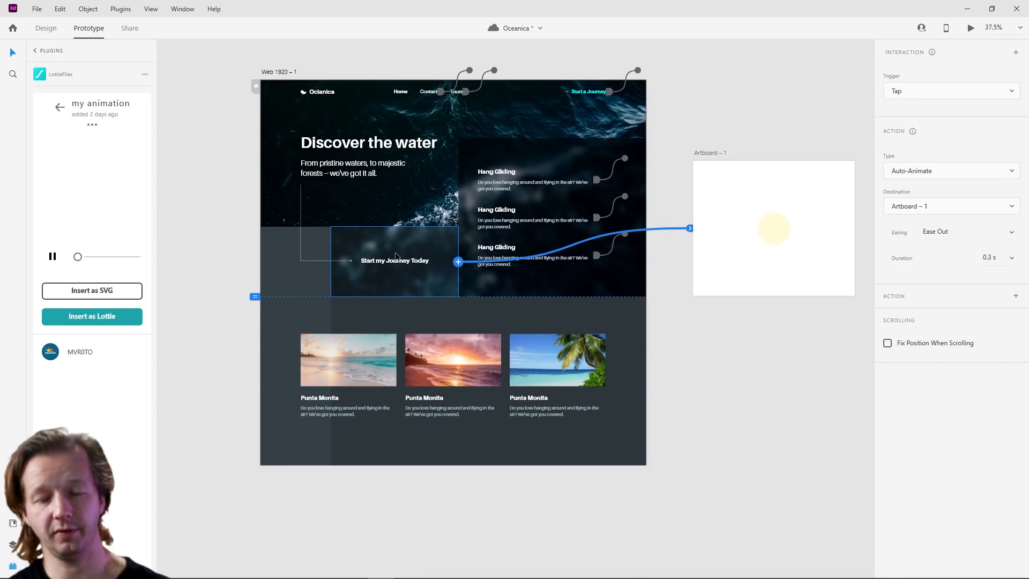
{"action": "left_click", "coordinate": [927, 172]}
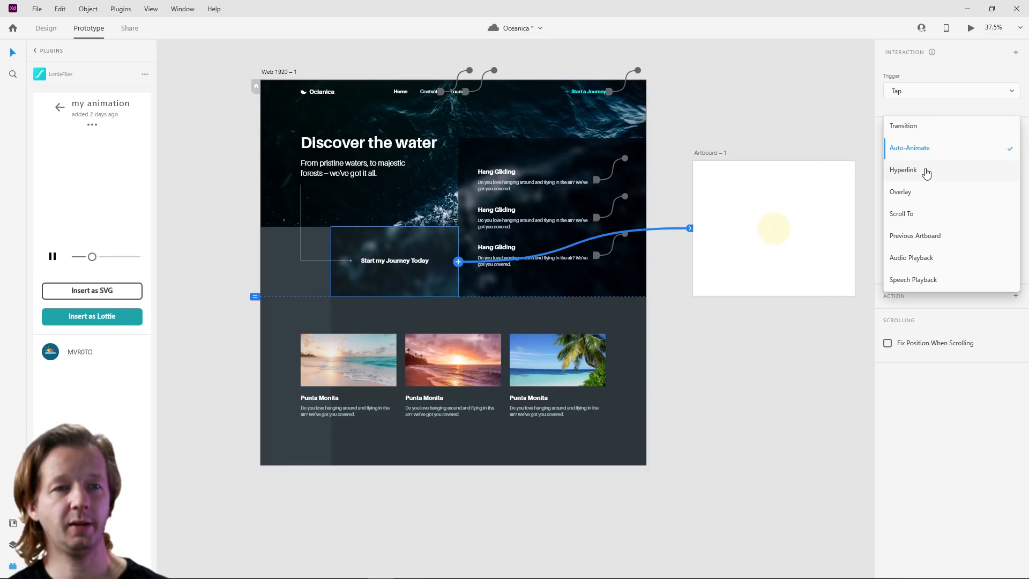
{"action": "left_click", "coordinate": [923, 191]}
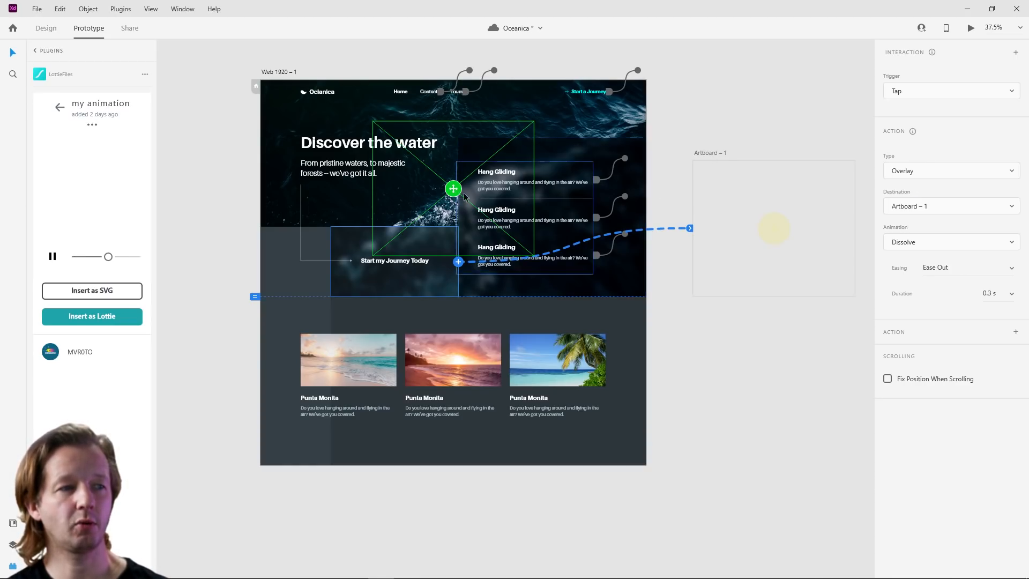
Step: Position the overlay frame over the "Start my Journey Today" rectangle, with its lower edge on the rectangle's bottom edge
{"action": "left_click_drag", "start_coordinate": [452, 190], "coordinate": [392, 290]}
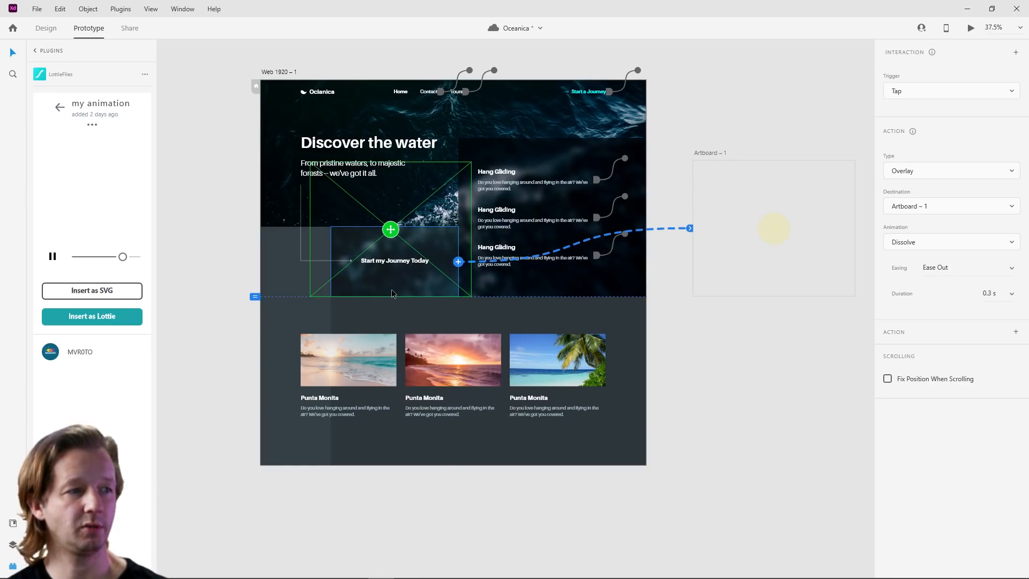
{"action": "left_click_drag", "start_coordinate": [391, 228], "coordinate": [398, 224]}
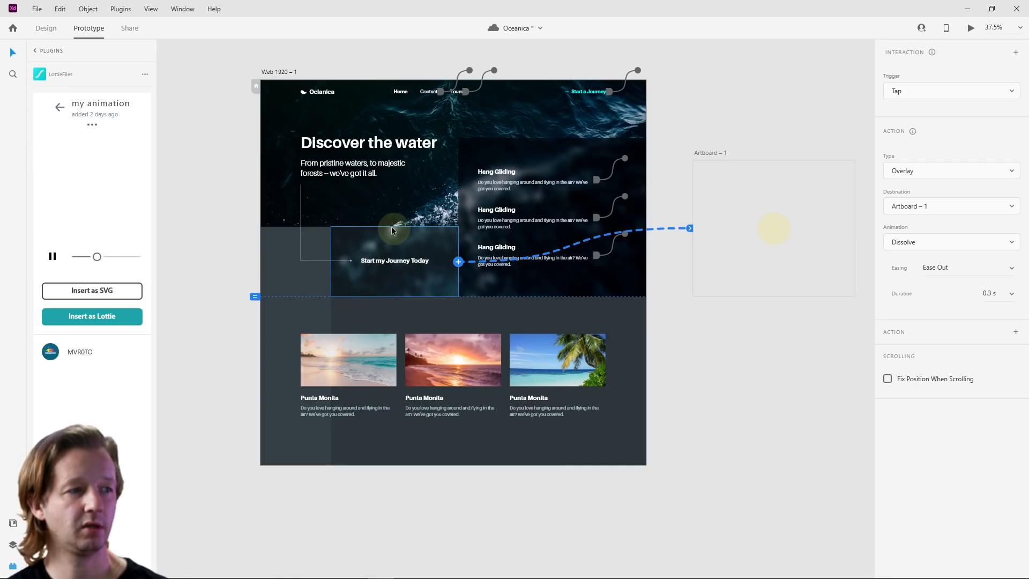
{"action": "left_click_drag", "start_coordinate": [390, 244], "coordinate": [390, 244]}
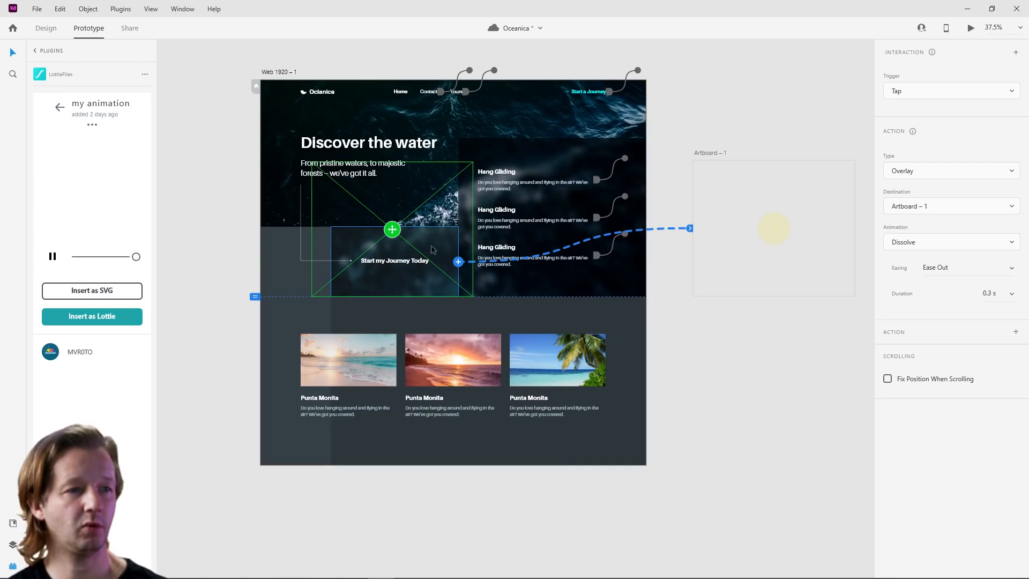
Step: Move the circle animation down to about X 303, Y 402 on Artboard – 1, checking its overlay position against the "Start my Journey Today" text
{"action": "left_click", "coordinate": [777, 226]}
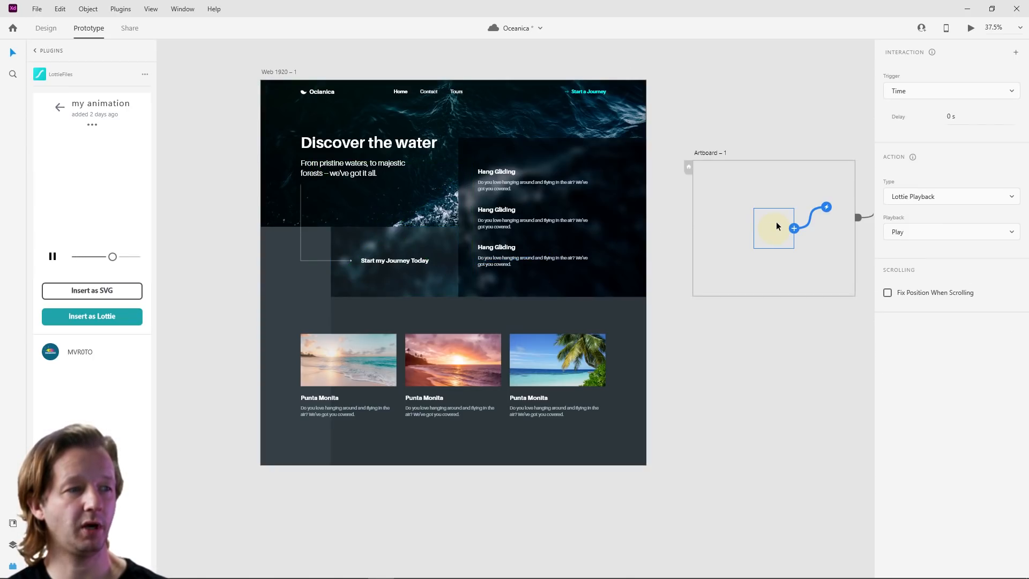
{"action": "mouse_move", "coordinate": [774, 259]}
{"action": "left_mouse_down"}
{"action": "mouse_move", "coordinate": [766, 232]}
{"action": "mouse_move", "coordinate": [770, 254]}
{"action": "left_mouse_up"}
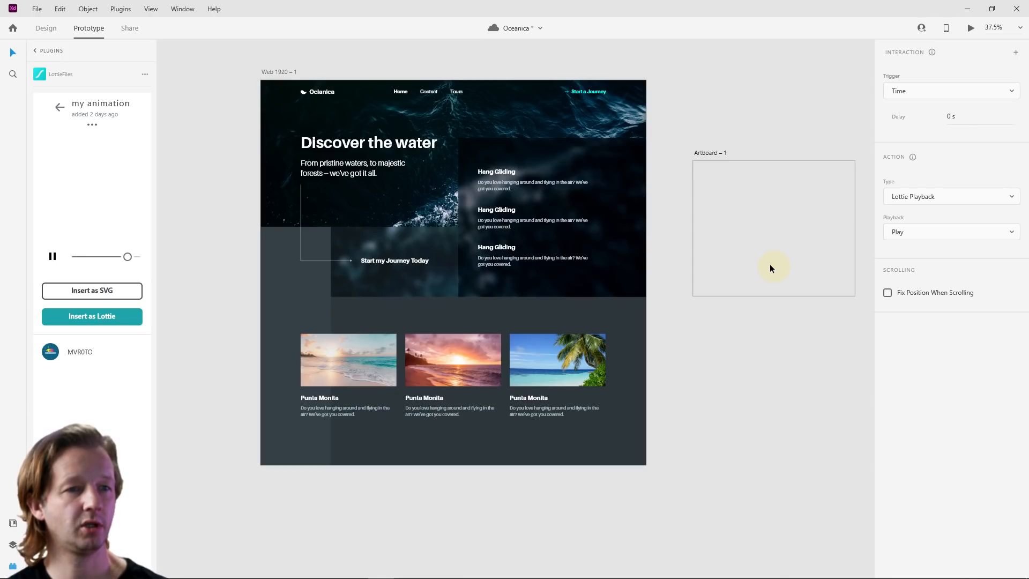
{"action": "left_click", "coordinate": [395, 236]}
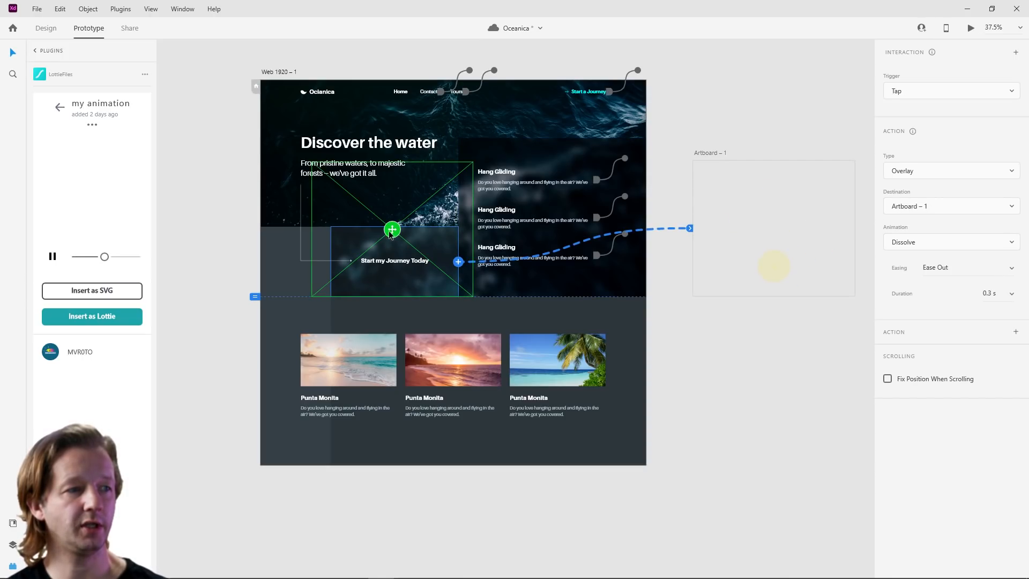
{"action": "left_click", "coordinate": [781, 267]}
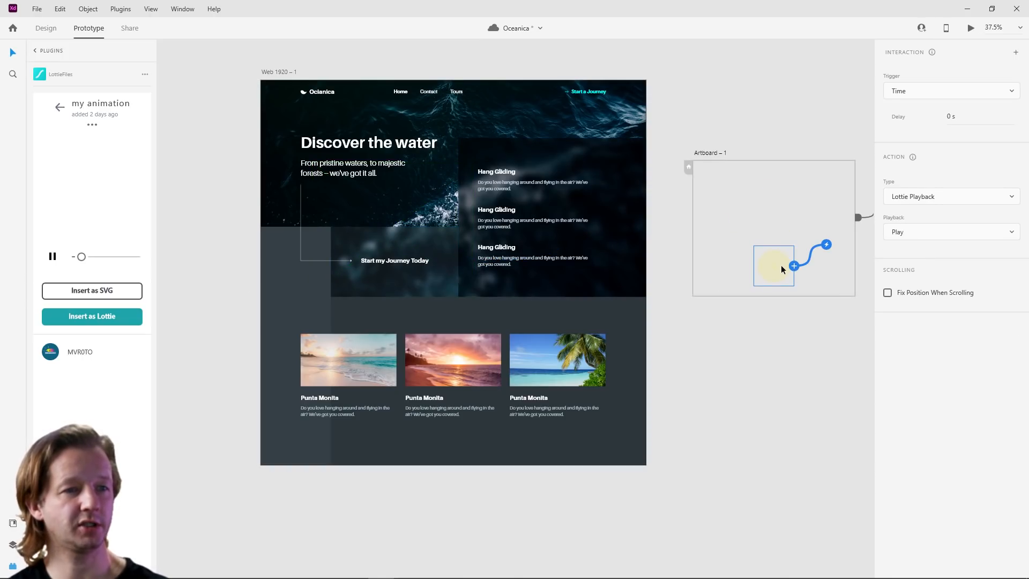
{"action": "left_click_drag", "start_coordinate": [781, 266], "coordinate": [614, 249]}
{"action": "left_click_drag", "start_coordinate": [377, 227], "coordinate": [391, 226]}
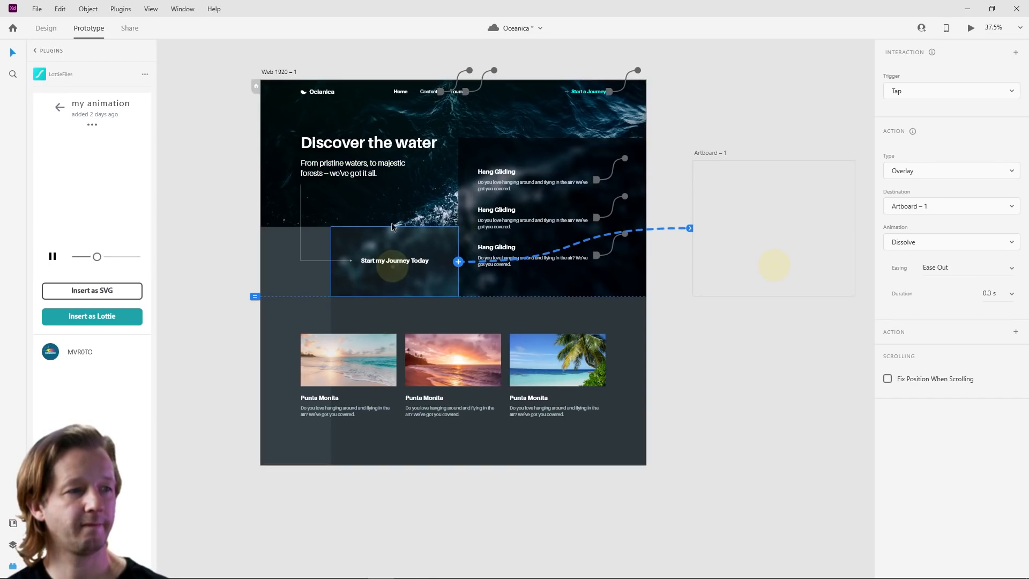
{"action": "left_click", "coordinate": [786, 266]}
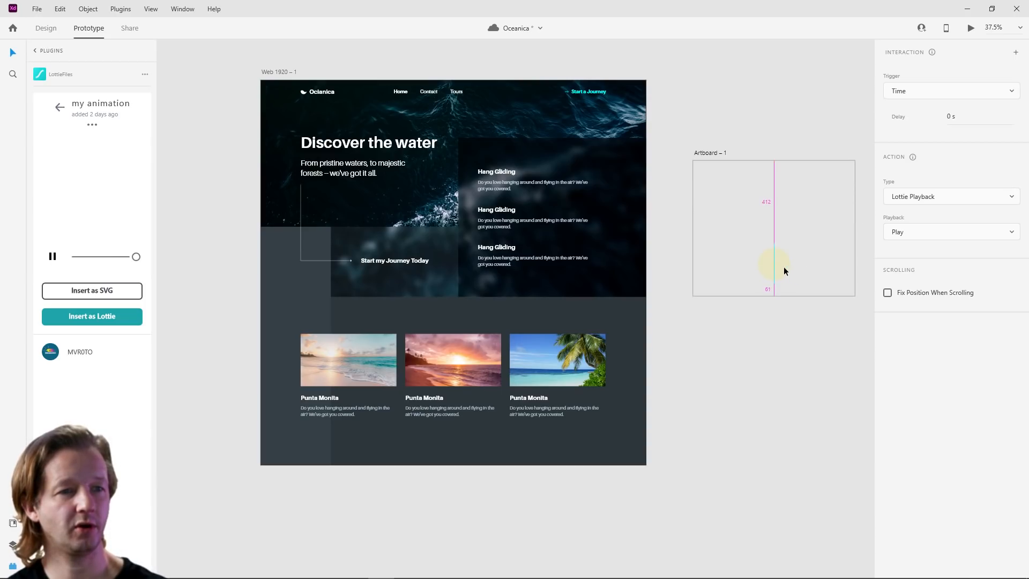
{"action": "left_click_drag", "start_coordinate": [784, 266], "coordinate": [393, 231]}
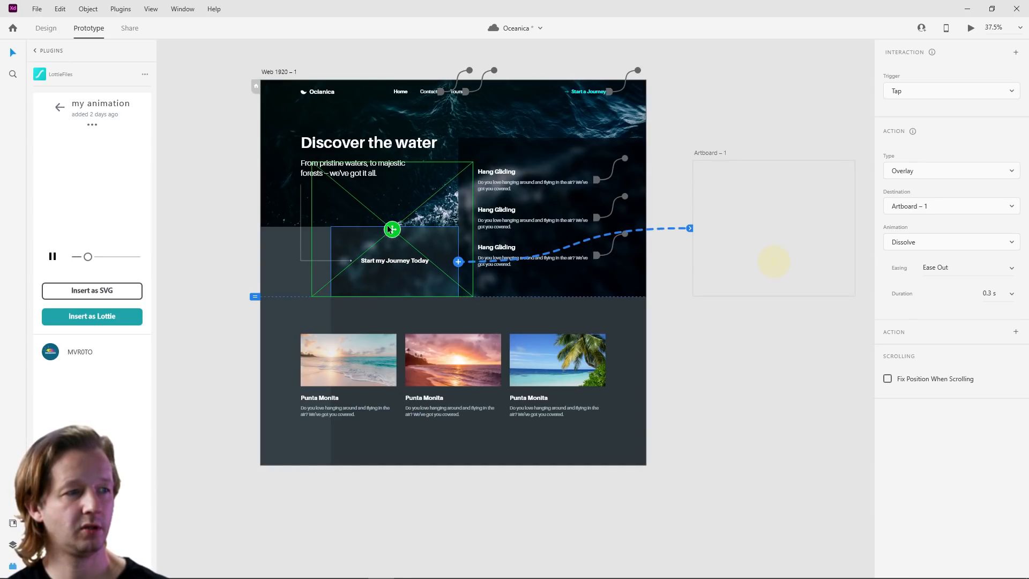
{"action": "left_click_drag", "start_coordinate": [390, 228], "coordinate": [388, 226]}
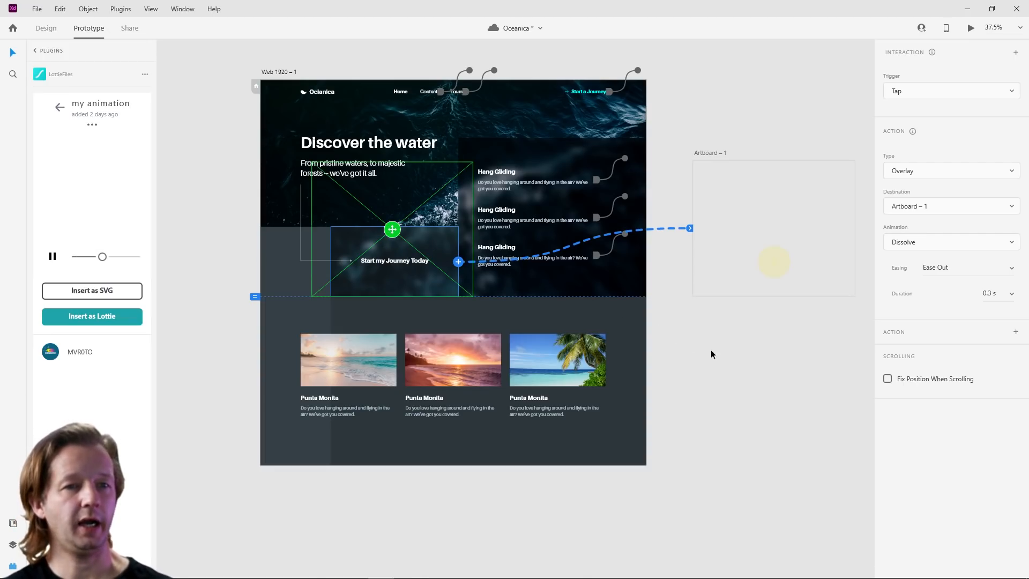
Step: Preview the Web 1920 – 1 artboard to test the circle overlay on "Start my Journey Today" and close the preview
{"action": "left_click", "coordinate": [313, 43]}
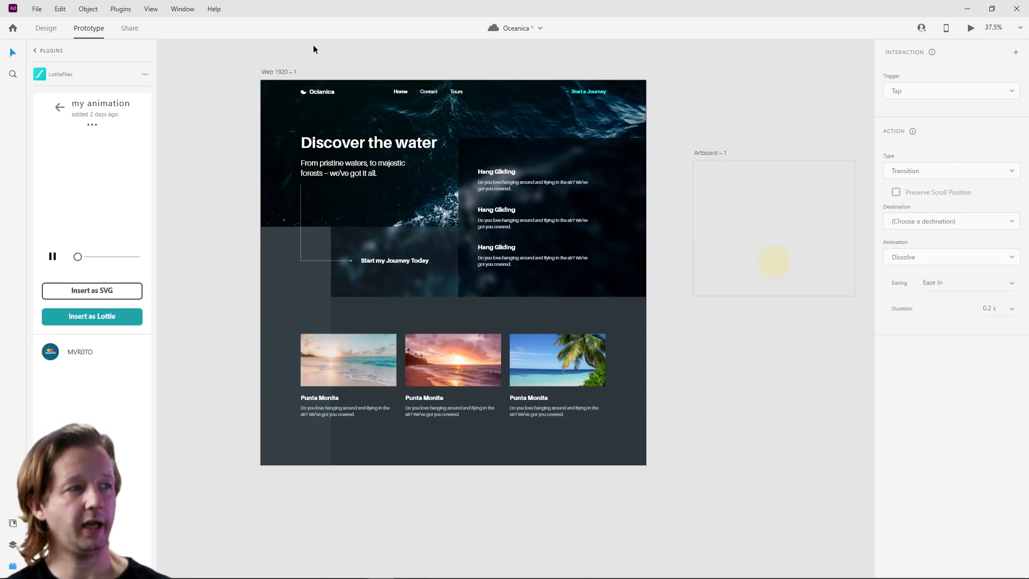
{"action": "left_click", "coordinate": [280, 72]}
{"action": "left_click", "coordinate": [971, 28]}
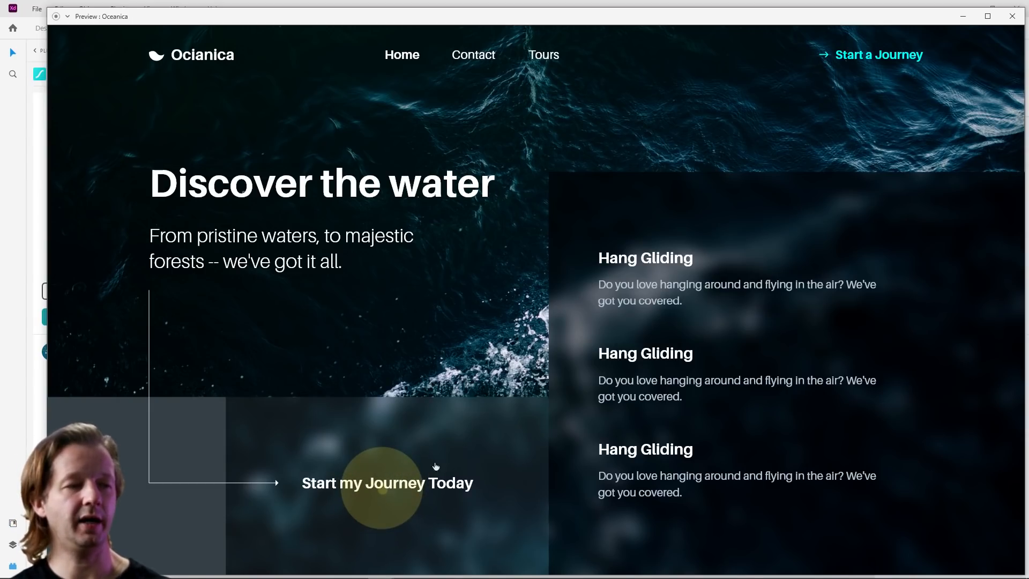
{"action": "left_click", "coordinate": [1013, 16]}
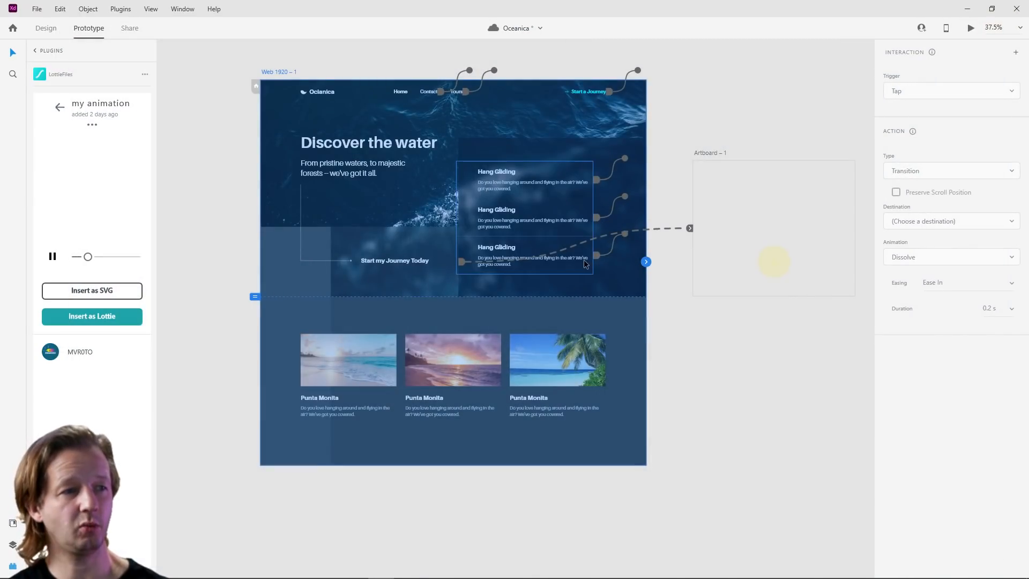
Step: Review the circle animation's playback options in Design mode, keeping Play automatically, then preview Artboard – 1 alone and close the preview
{"action": "left_click", "coordinate": [46, 32]}
{"action": "left_click", "coordinate": [769, 252]}
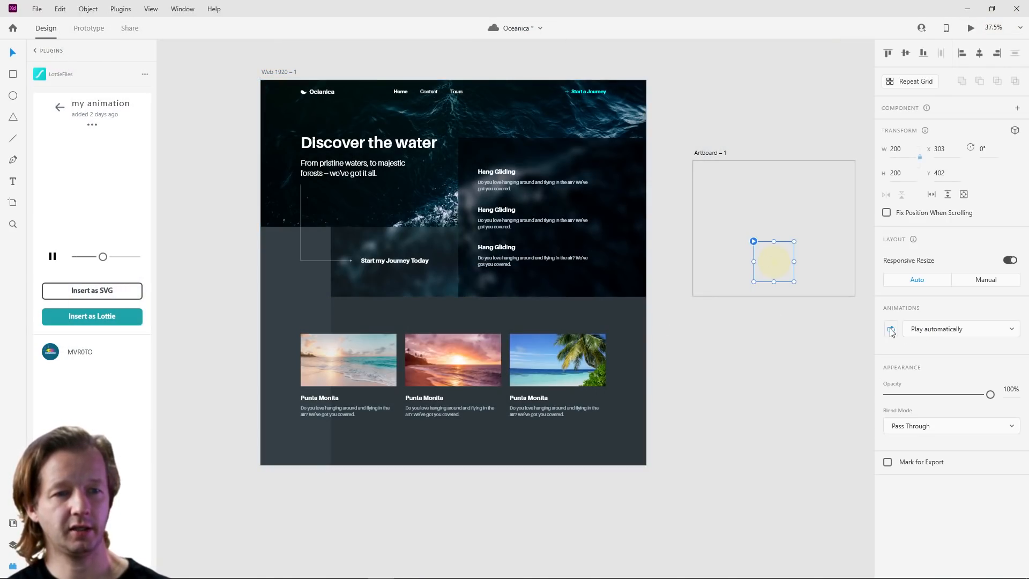
{"action": "left_click", "coordinate": [972, 331]}
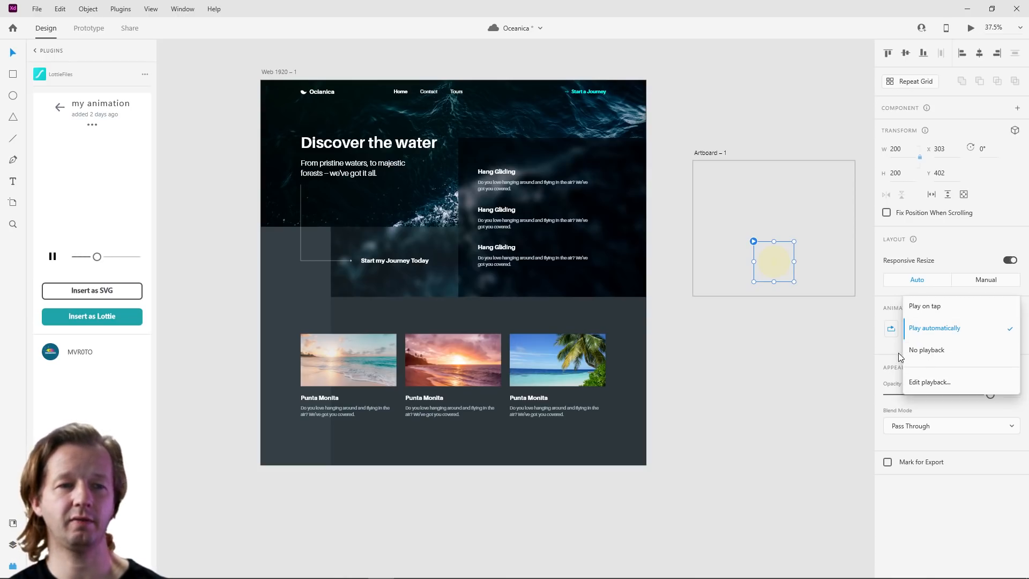
{"action": "left_click", "coordinate": [883, 351]}
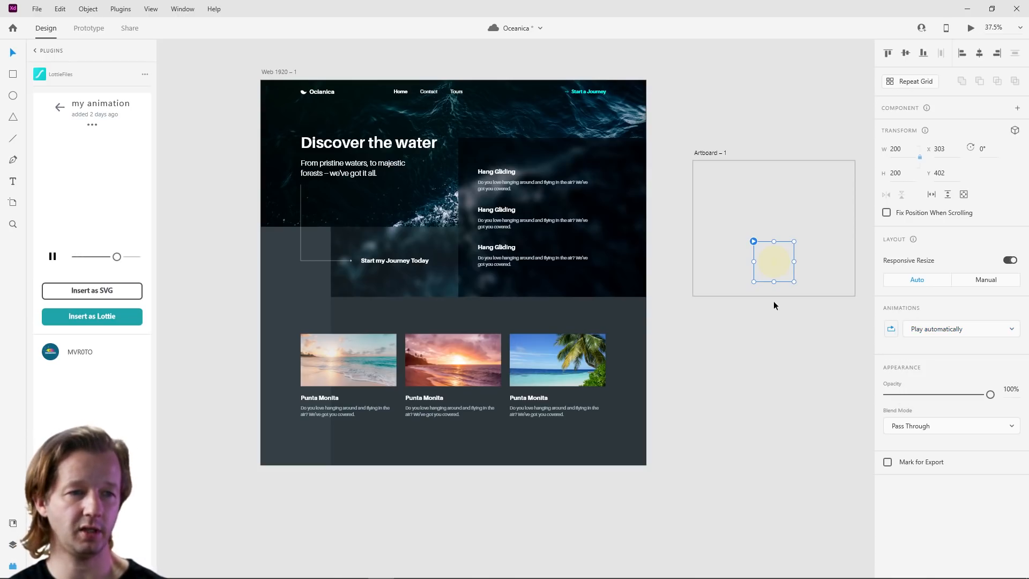
{"action": "left_click", "coordinate": [971, 28]}
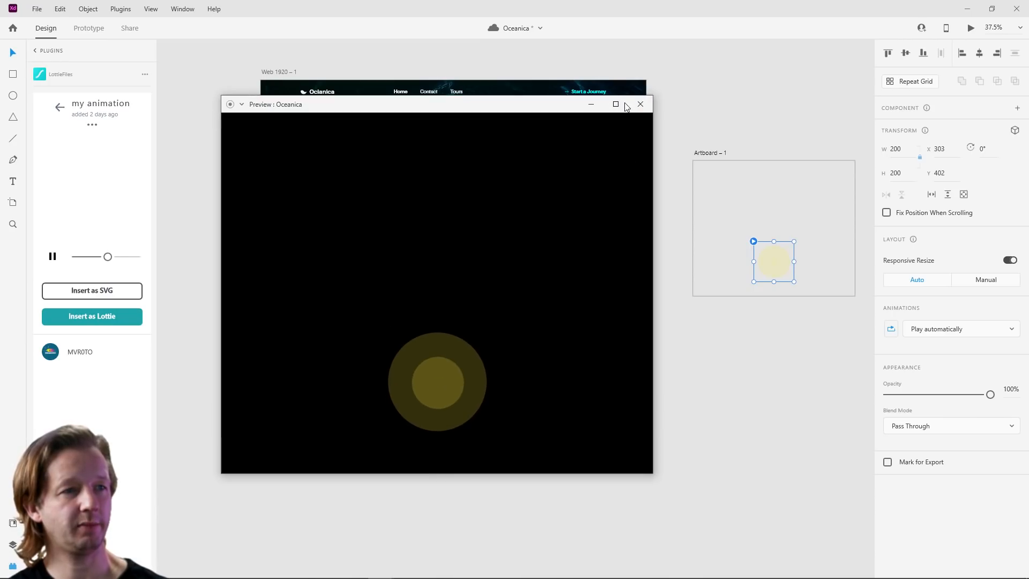
{"action": "left_click", "coordinate": [640, 104]}
Step: Preview the Web 1920 – 1 page again with the animated circle overlay and close the preview
{"action": "left_click", "coordinate": [284, 72]}
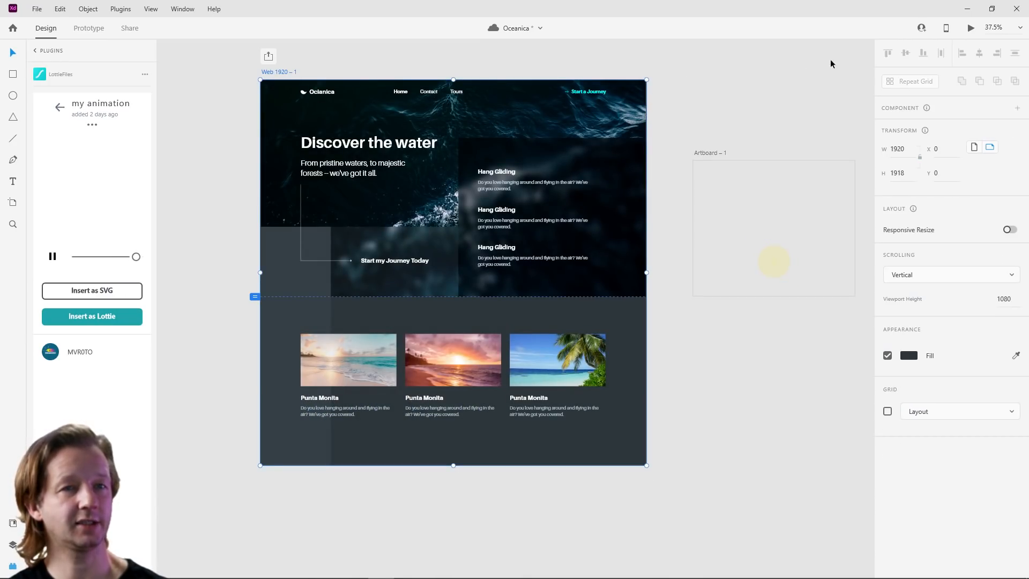
{"action": "left_click", "coordinate": [971, 28]}
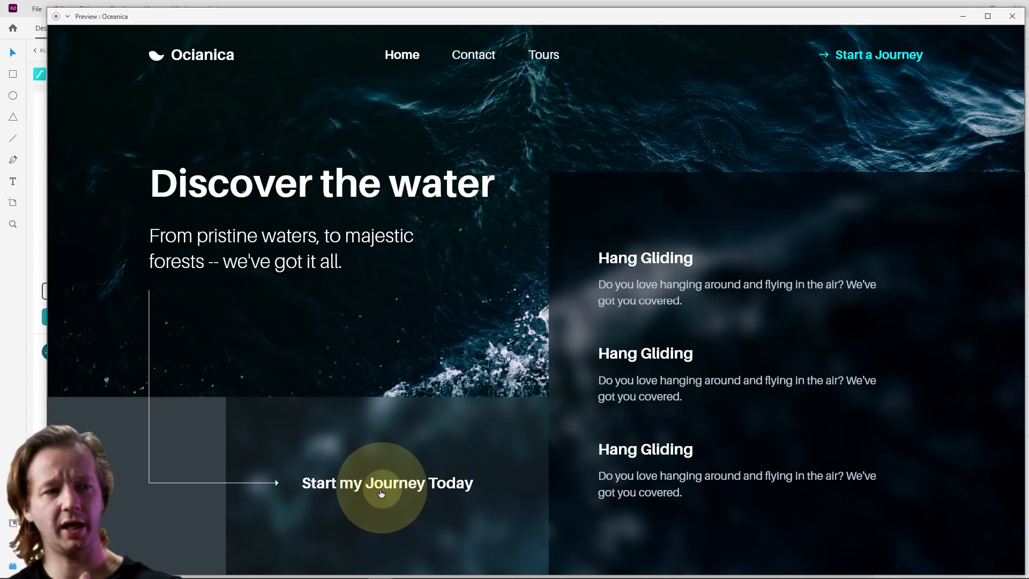
{"action": "left_click", "coordinate": [1013, 21]}
Step: Rename the Web 1920 – 1 artboard as "Home"
{"action": "scroll", "coordinate": [709, 66], "scroll_direction": "down", "scroll_amount": 3}
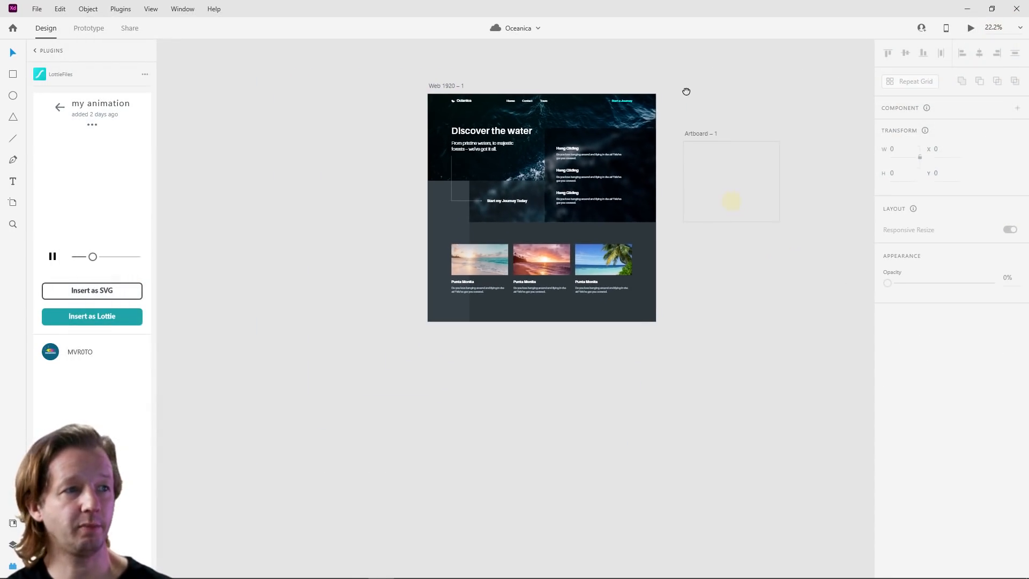
{"action": "left_click_drag", "start_coordinate": [686, 92], "coordinate": [516, 122]}
{"action": "left_click", "coordinate": [279, 122]}
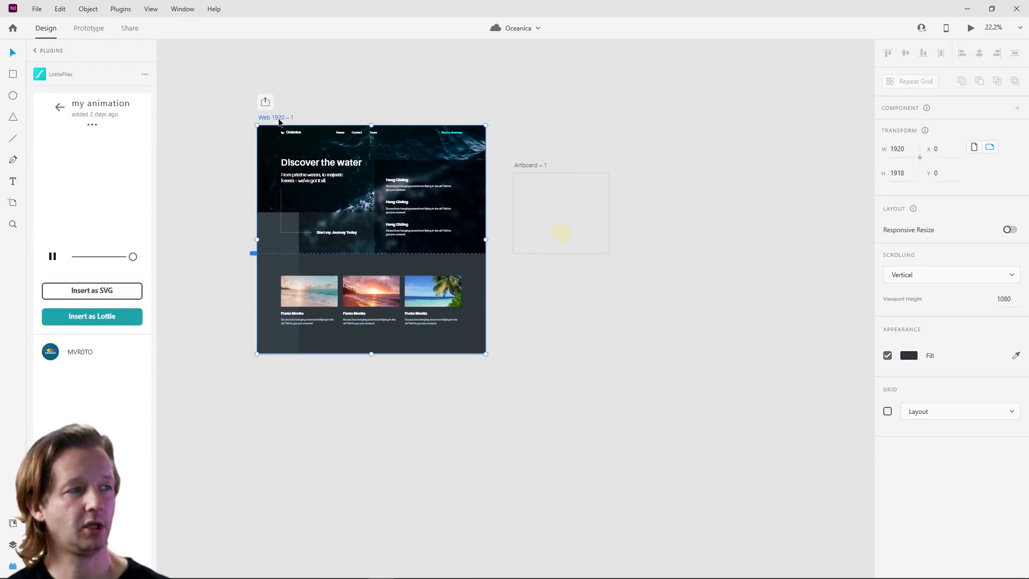
{"action": "double_click", "coordinate": [279, 119]}
{"action": "type", "text": "Home"}
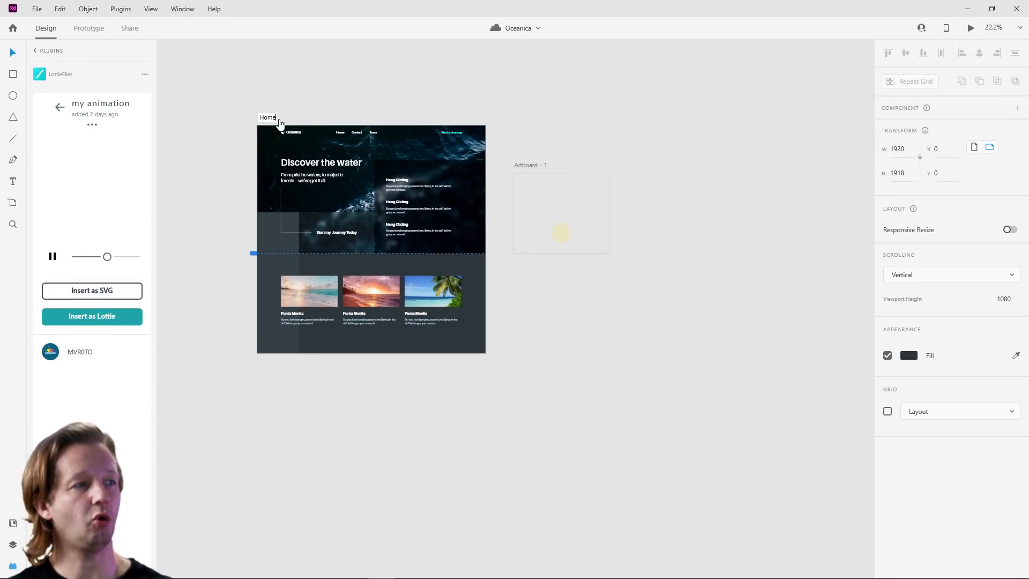
{"action": "left_click", "coordinate": [326, 92]}
Step: Duplicate the Home artboard and deselect the copy
{"action": "left_click", "coordinate": [260, 120]}
{"action": "left_click", "coordinate": [270, 119]}
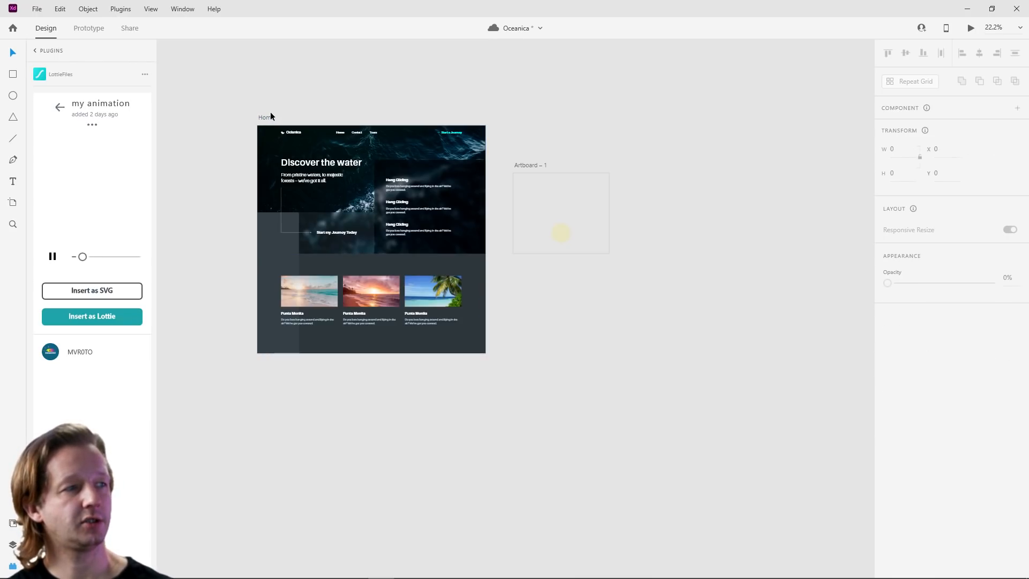
{"action": "left_click", "coordinate": [270, 117]}
{"action": "key", "text": "ctrl+d"}
{"action": "left_click", "coordinate": [610, 95]}
Step: Rename the duplicated Home artboard as "Start a Journey"
{"action": "left_click_drag", "start_coordinate": [707, 91], "coordinate": [447, 114]}
{"action": "scroll", "coordinate": [471, 195], "scroll_direction": "up", "scroll_amount": 3}
{"action": "double_click", "coordinate": [294, 109]}
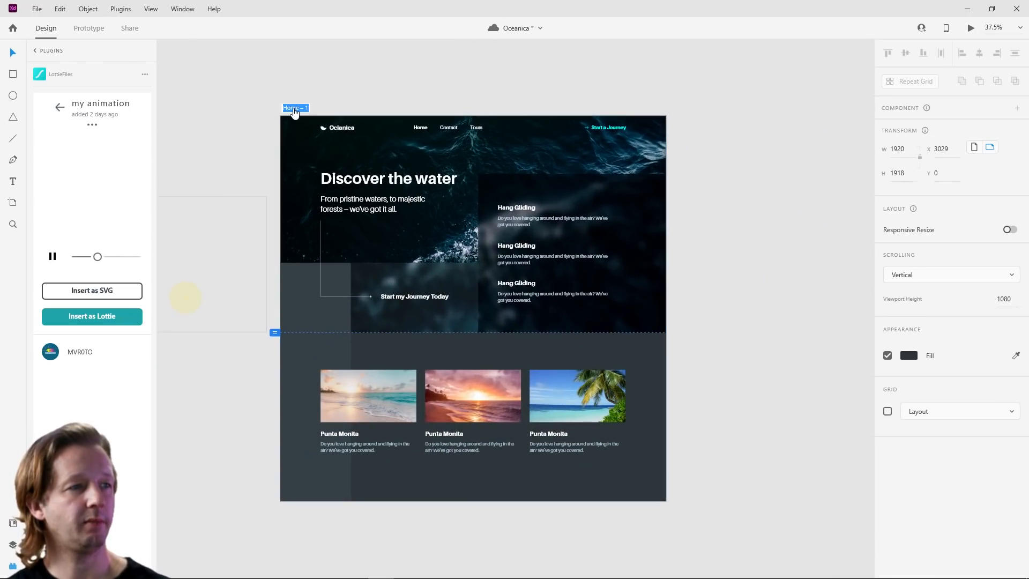
{"action": "type", "text": "Start a Journey"}
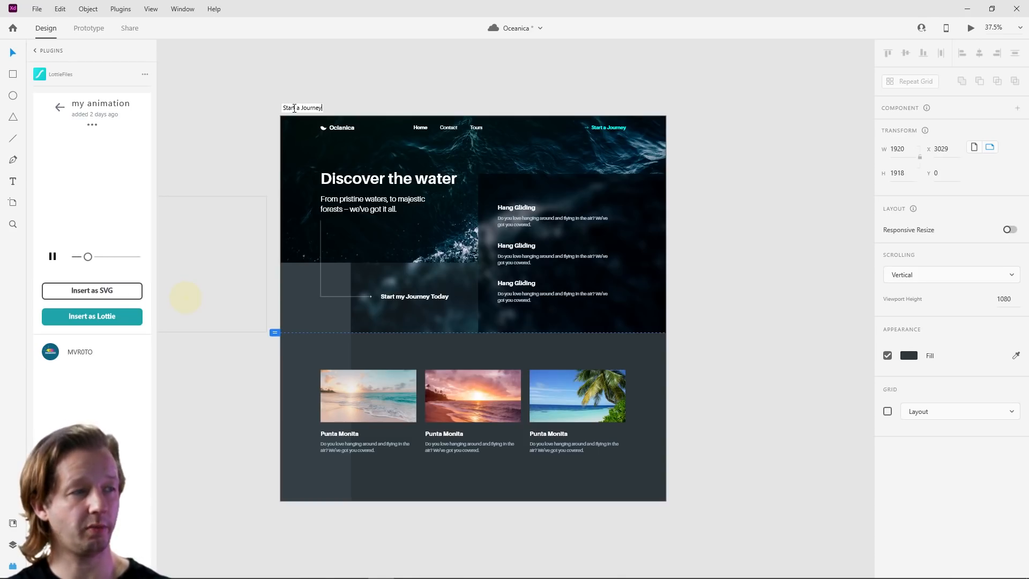
Step: Delete the three Punta Monita image cards from the lower section of the Start a Journey artboard
{"action": "key", "text": "Return"}
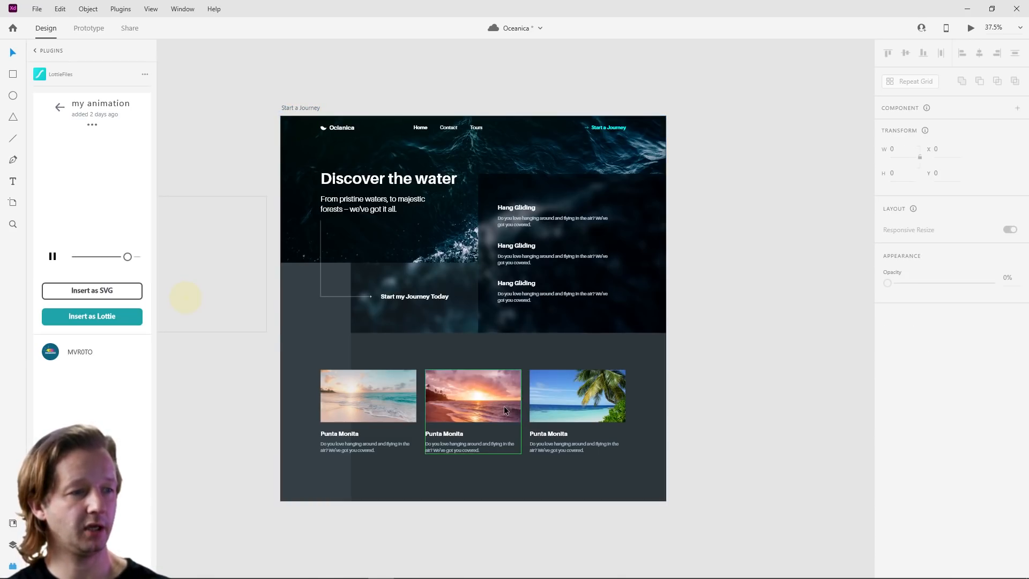
{"action": "left_click", "coordinate": [503, 406]}
{"action": "key", "text": "Delete"}
{"action": "left_click", "coordinate": [579, 401]}
{"action": "key", "text": "Delete"}
{"action": "left_click", "coordinate": [375, 400]}
{"action": "key", "text": "Delete"}
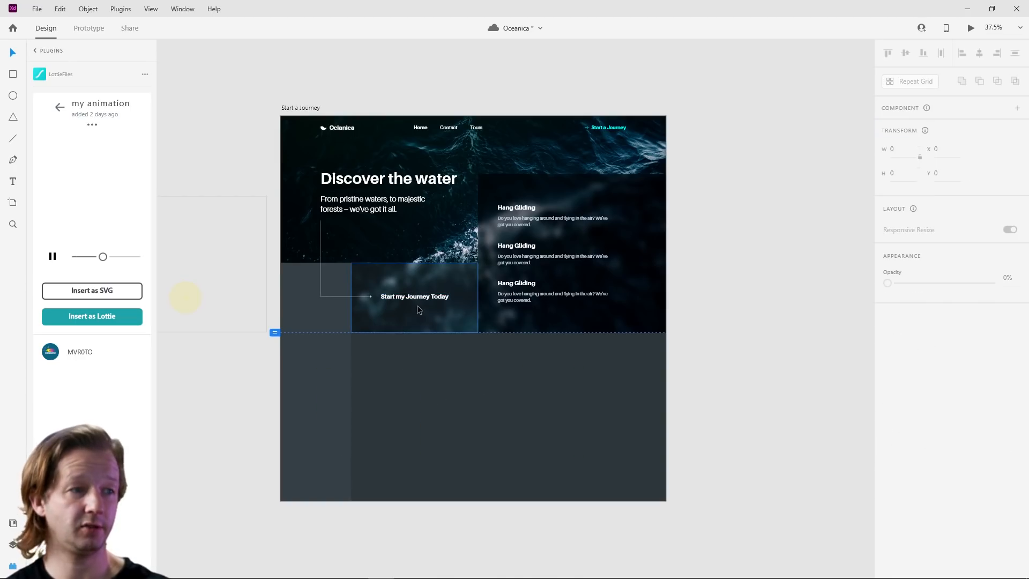
Step: Delete the Start my Journey Today block and the Hang Gliding panel with its text from the Start a Journey artboard
{"action": "left_click", "coordinate": [556, 242]}
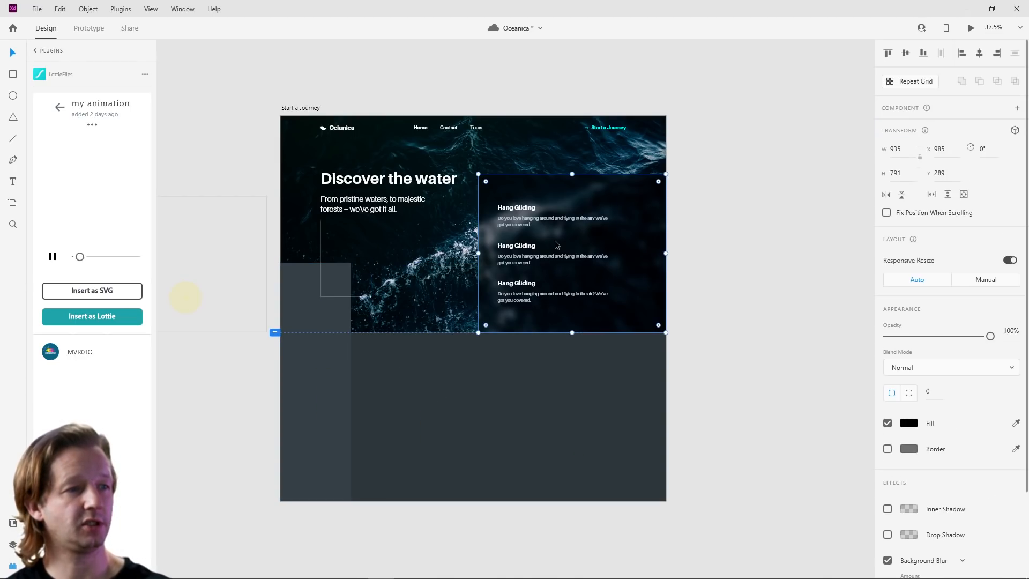
{"action": "key", "text": "Delete"}
{"action": "left_click", "coordinate": [552, 244]}
{"action": "key", "text": "Delete"}
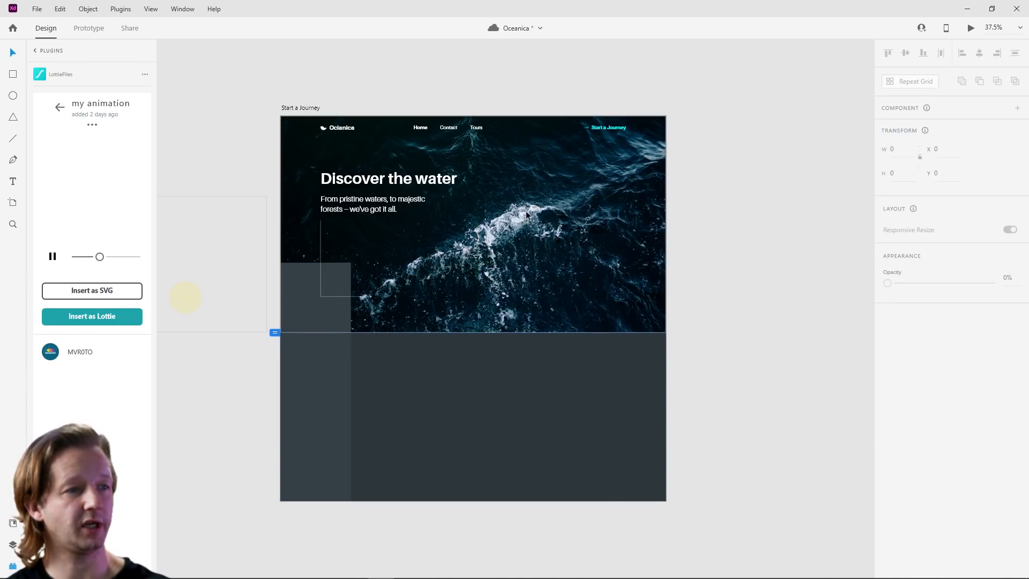
Step: Delete the translucent vertical strip and the connector line, and shorten the ocean hero image to end just below the intro text
{"action": "left_click", "coordinate": [333, 335]}
{"action": "key", "text": "Delete"}
{"action": "left_click", "coordinate": [451, 331]}
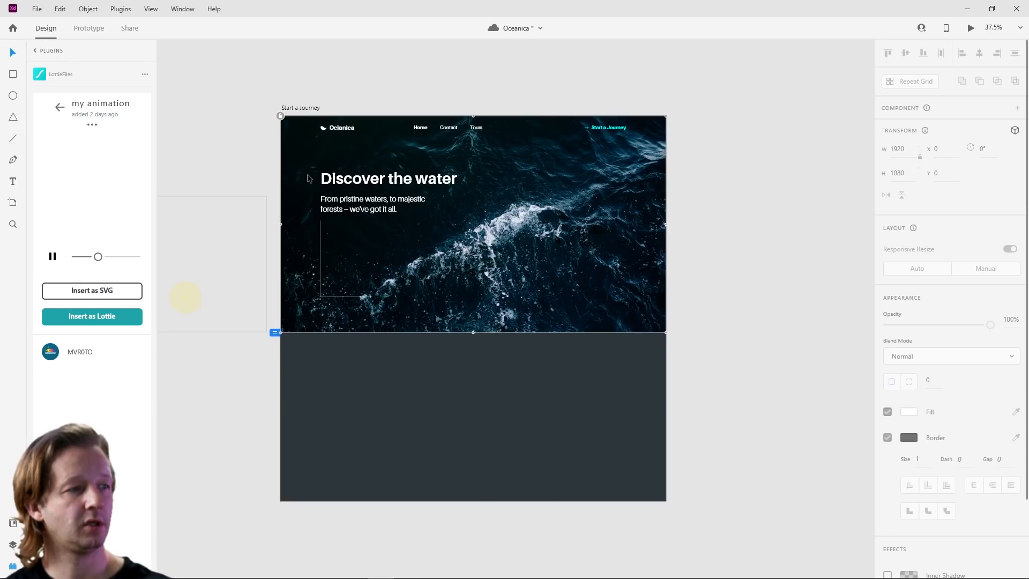
{"action": "left_click", "coordinate": [414, 308]}
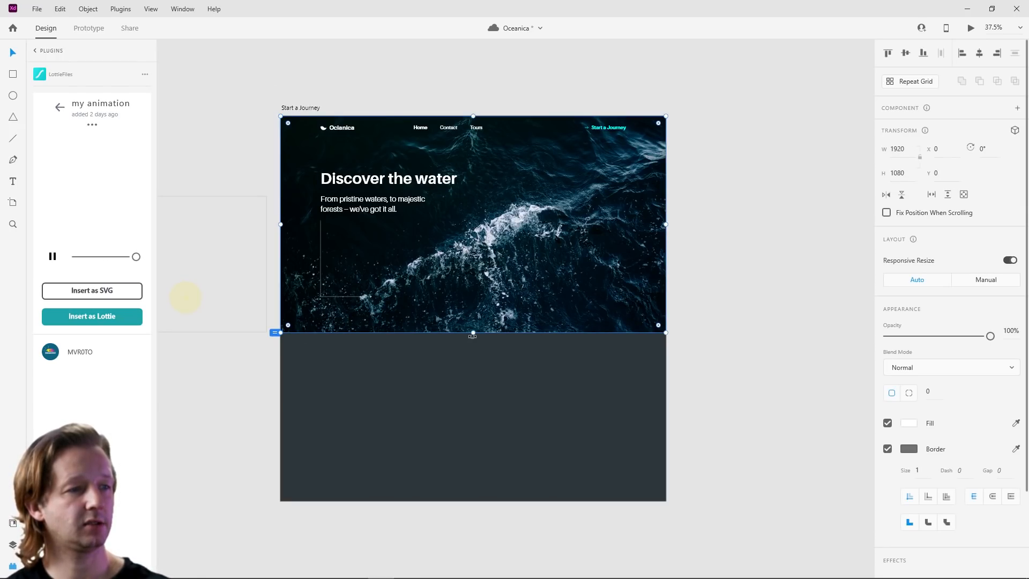
{"action": "left_click", "coordinate": [325, 289]}
{"action": "key", "text": "Delete"}
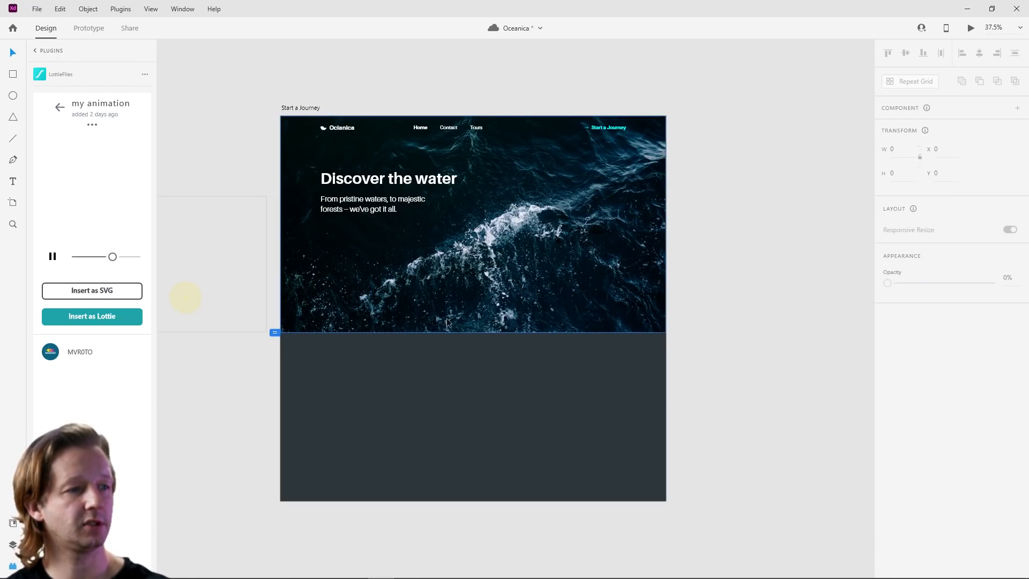
{"action": "left_click", "coordinate": [449, 323]}
{"action": "left_click_drag", "start_coordinate": [472, 333], "coordinate": [499, 250]}
Step: Change the hero heading on the Start a Journey artboard to "Start your Journey Today"
{"action": "left_click", "coordinate": [384, 182]}
{"action": "double_click", "coordinate": [384, 186]}
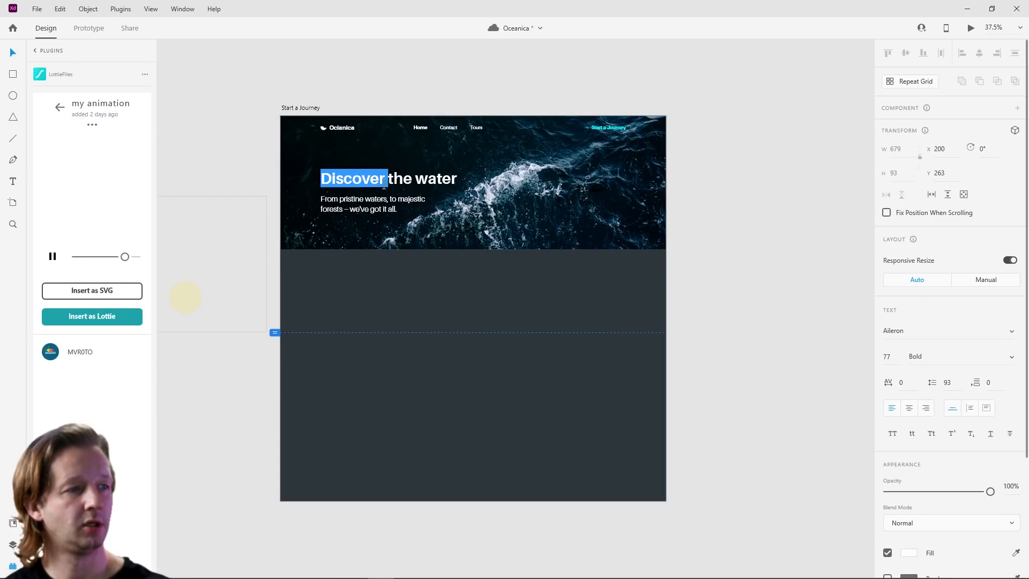
{"action": "key", "text": "ctrl+a"}
{"action": "type", "text": "Start "}
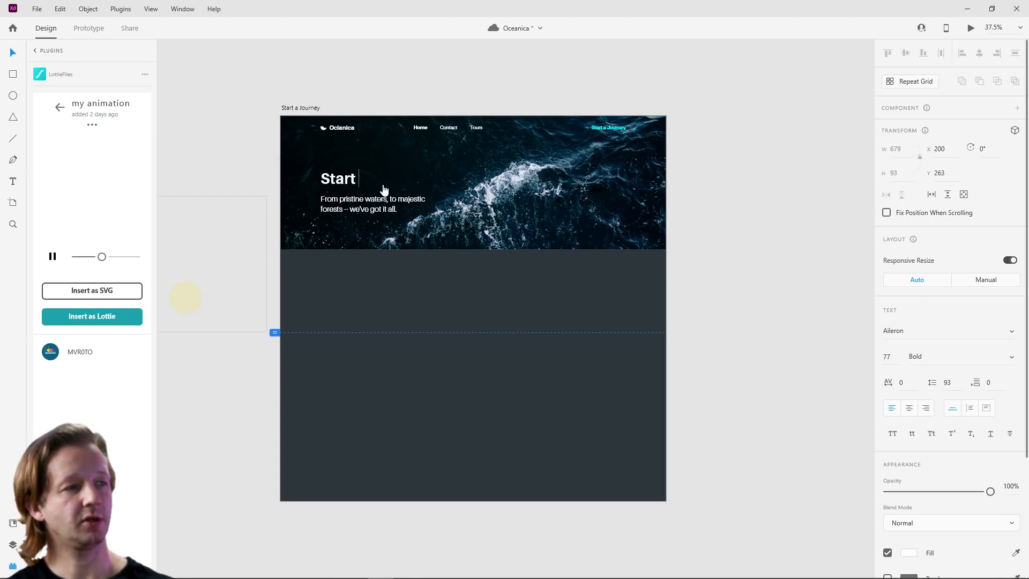
{"action": "type", "text": "your Journey "}
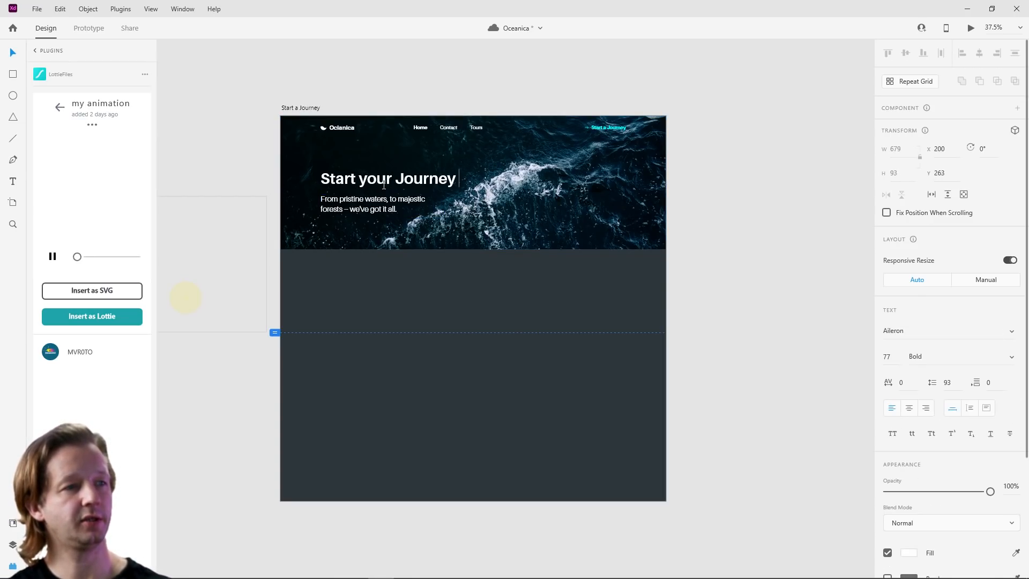
{"action": "type", "text": "Today"}
{"action": "left_click", "coordinate": [472, 322]}
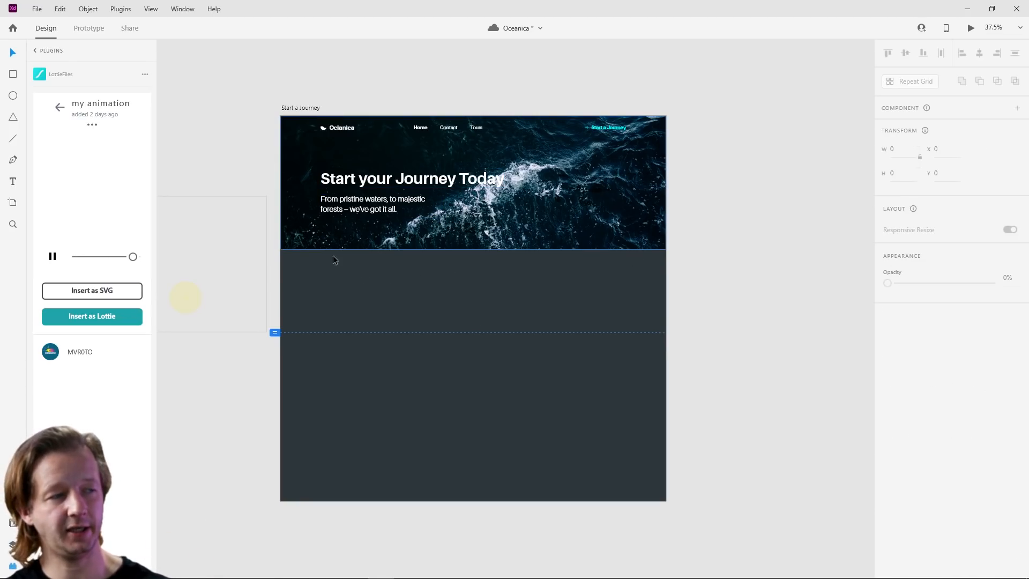
Step: Switch to Prototype mode and move the Start a Journey artboard slightly farther away from Artboard – 1
{"action": "left_click_drag", "start_coordinate": [349, 280], "coordinate": [595, 515]}
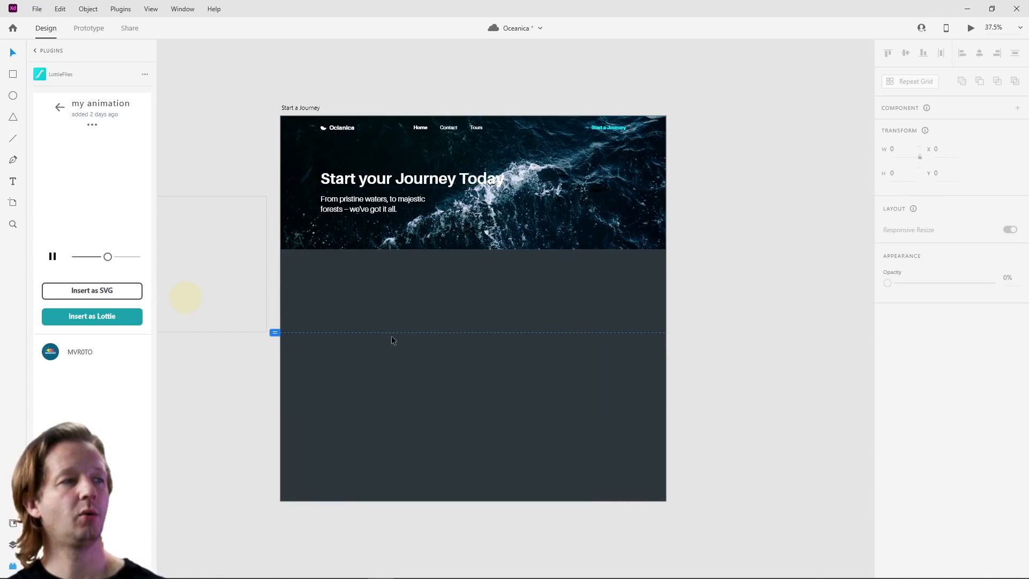
{"action": "scroll", "coordinate": [233, 88], "scroll_direction": "down", "scroll_amount": 5}
{"action": "left_click_drag", "start_coordinate": [248, 87], "coordinate": [436, 182]}
{"action": "scroll", "coordinate": [568, 144], "scroll_direction": "up", "scroll_amount": 4}
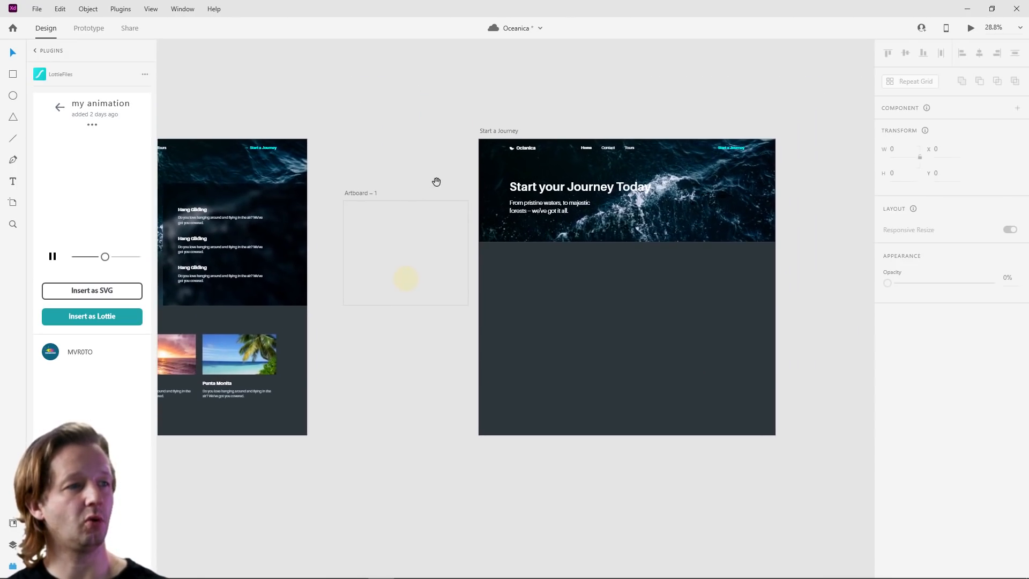
{"action": "left_click", "coordinate": [91, 29]}
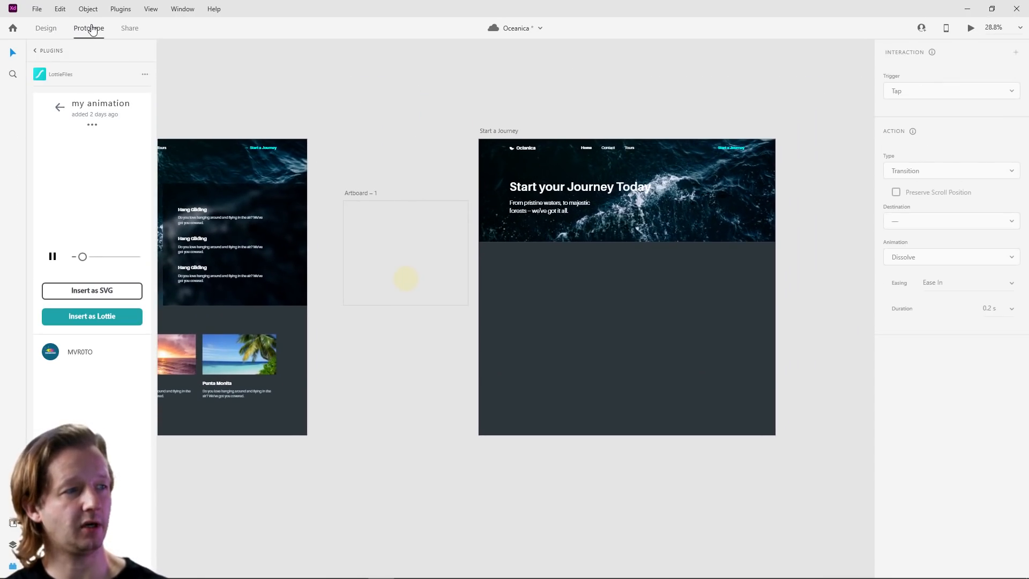
{"action": "left_click", "coordinate": [363, 194]}
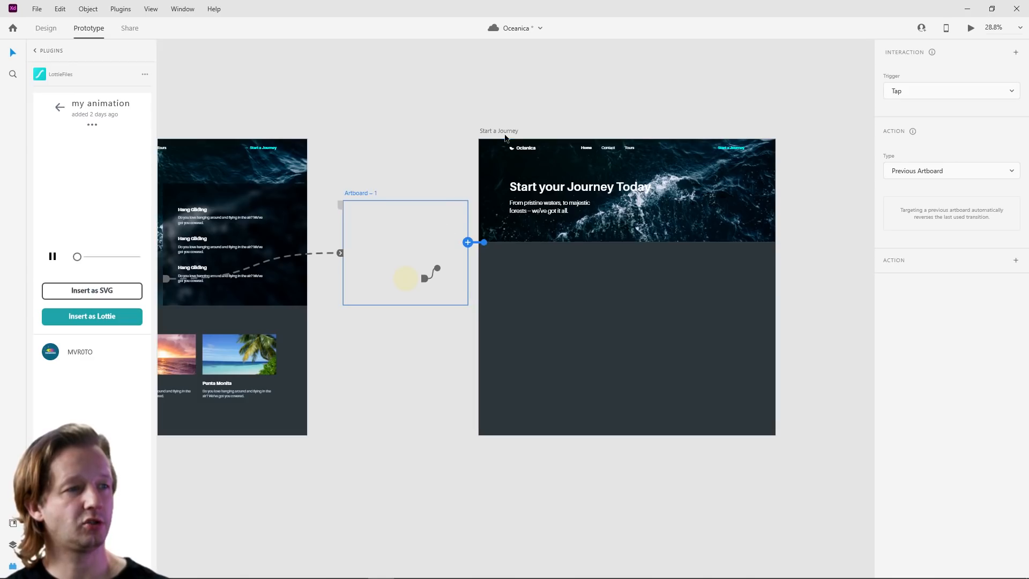
{"action": "left_click_drag", "start_coordinate": [499, 129], "coordinate": [533, 125]}
Step: Link Artboard – 1 to Start a Journey with an Auto-Animate action, using a Time trigger with a 1.5 s delay
{"action": "left_click", "coordinate": [356, 194]}
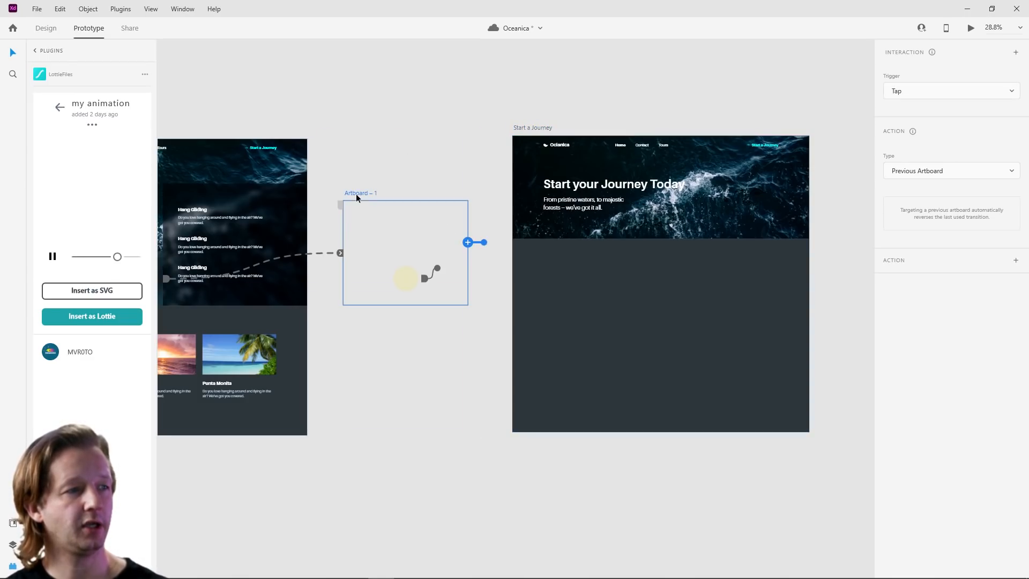
{"action": "left_click_drag", "start_coordinate": [468, 242], "coordinate": [575, 277]}
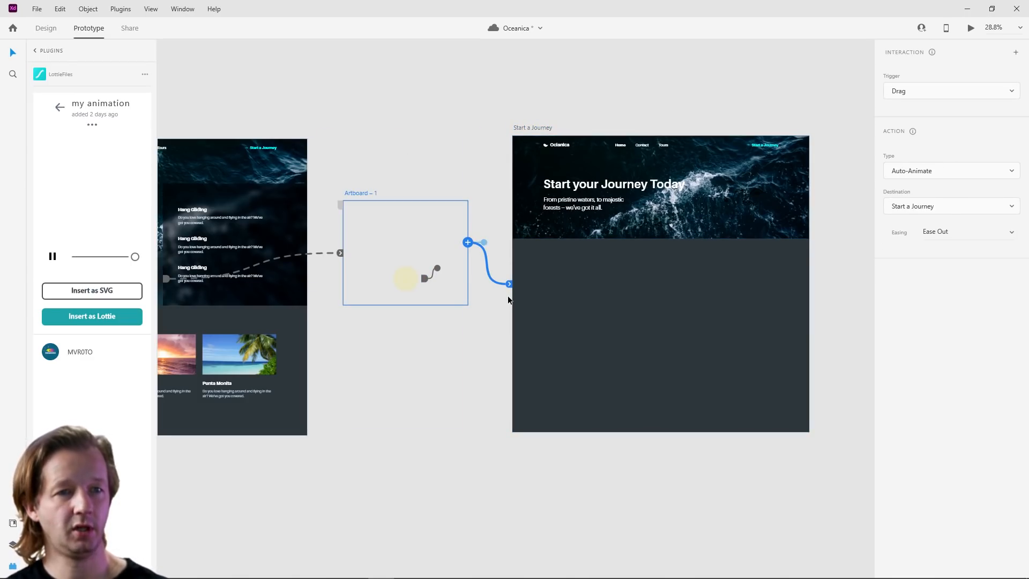
{"action": "left_click", "coordinate": [916, 92]}
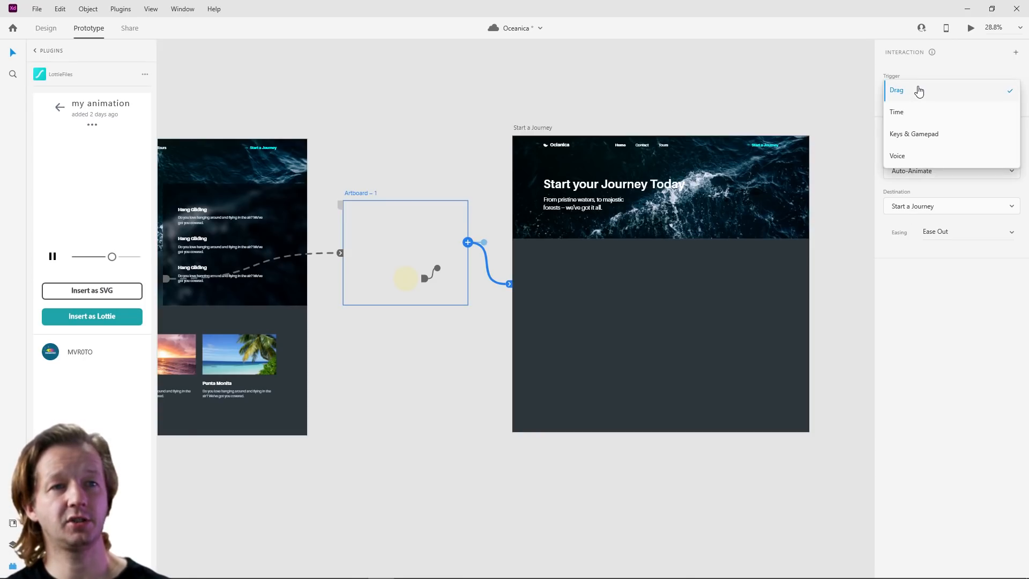
{"action": "left_click", "coordinate": [909, 112]}
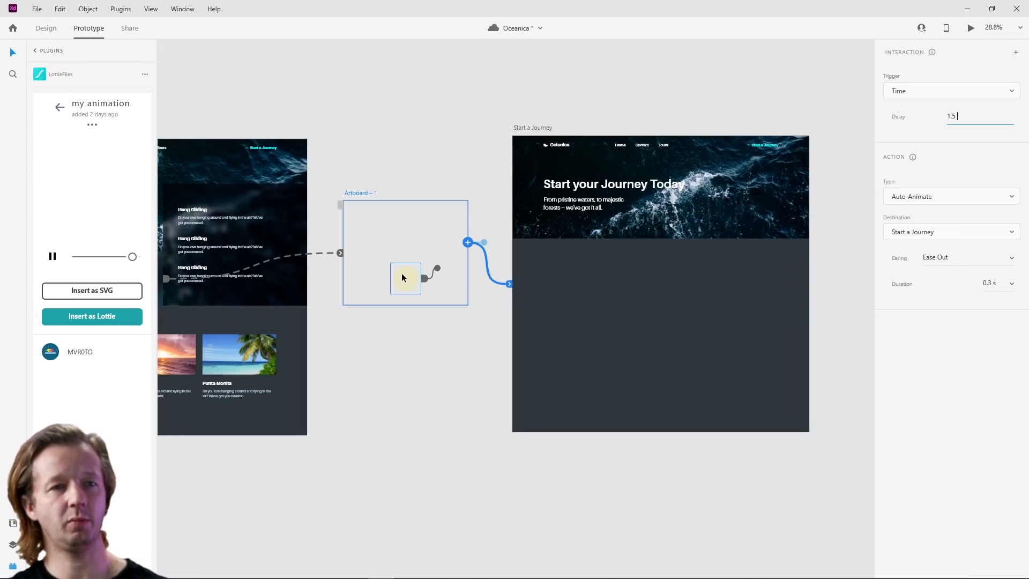
{"action": "type", "text": "s"}
{"action": "key", "text": "Return"}
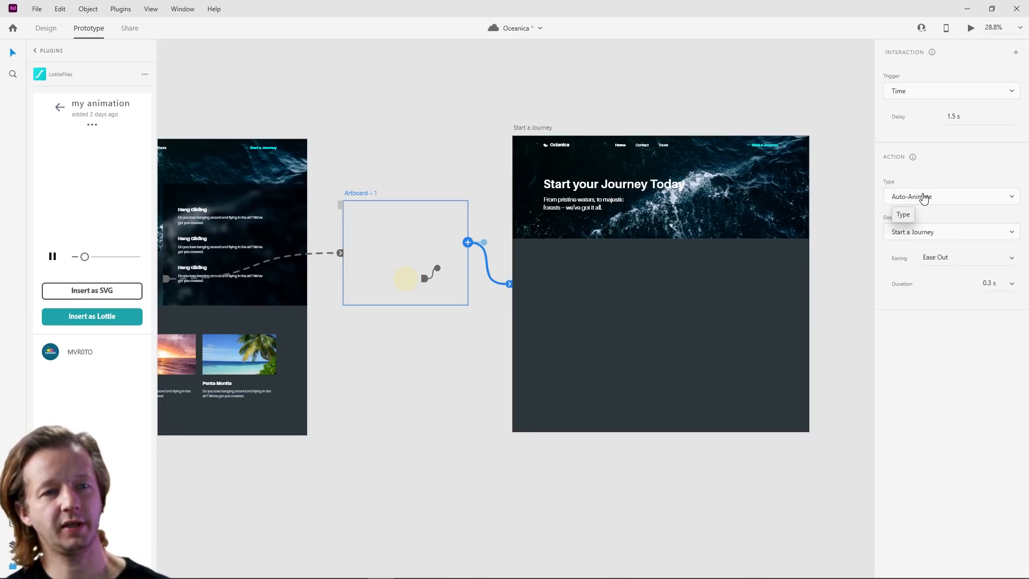
{"action": "left_click", "coordinate": [404, 106]}
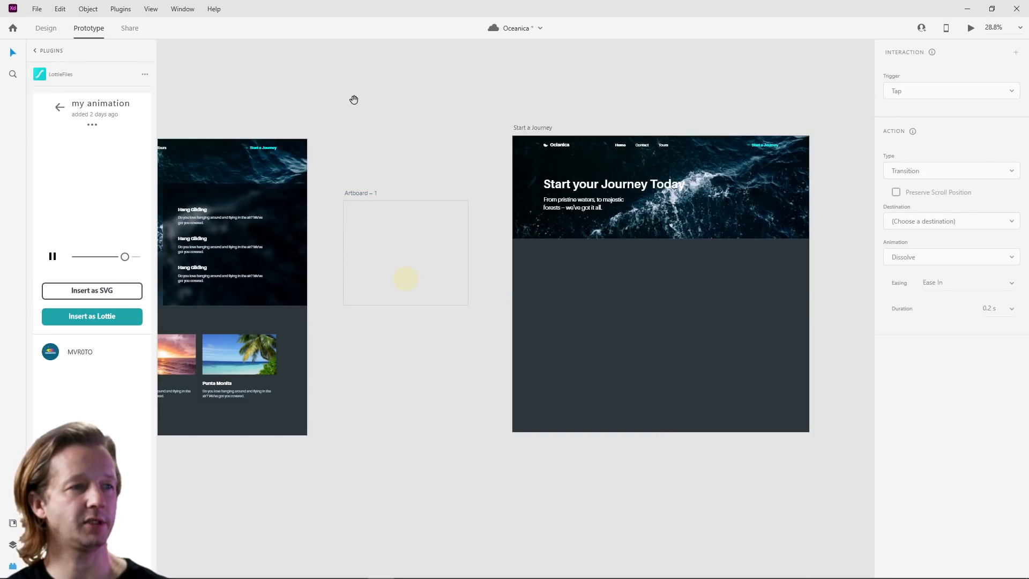
Step: Preview the Home artboard, follow Start my Journey Today through to the Start a Journey page, and close the preview
{"action": "left_click_drag", "start_coordinate": [354, 100], "coordinate": [612, 141]}
{"action": "left_click", "coordinate": [278, 173]}
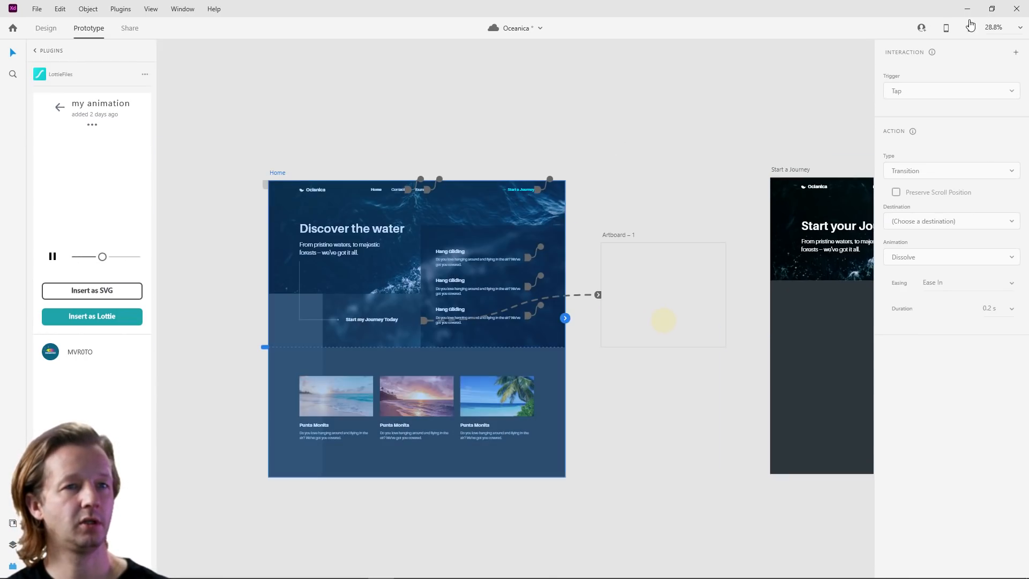
{"action": "left_click", "coordinate": [971, 27]}
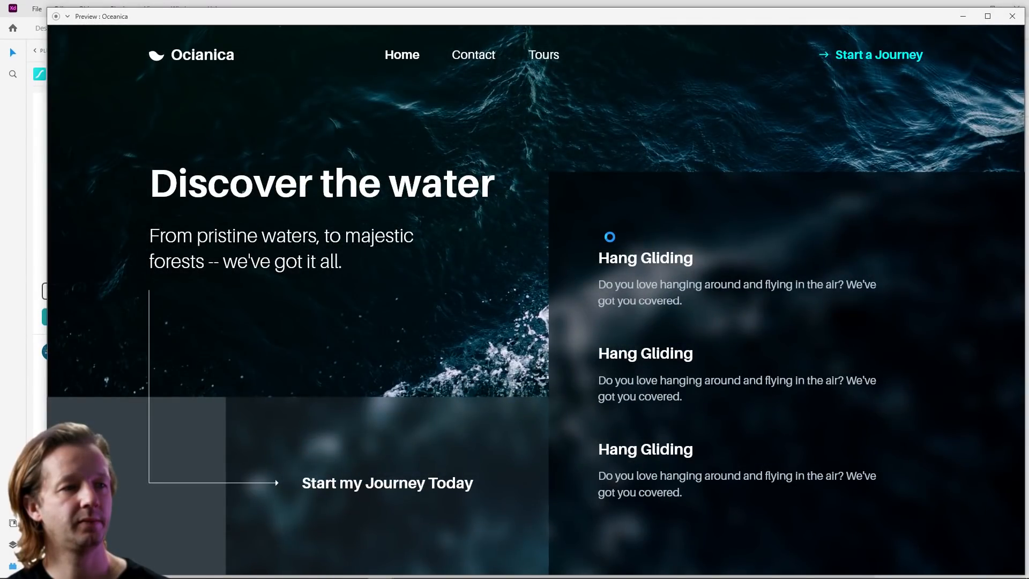
{"action": "left_click", "coordinate": [383, 489]}
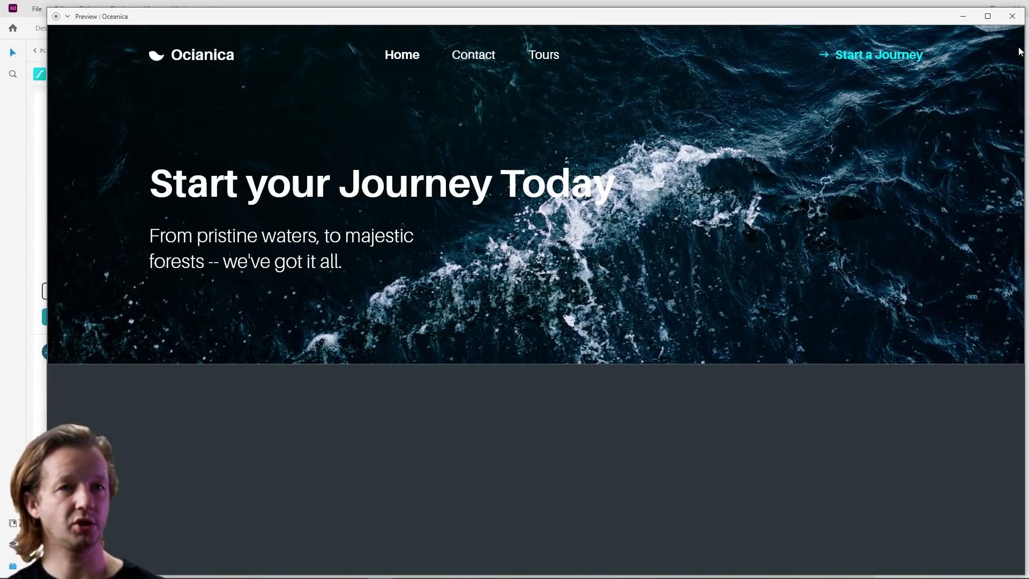
{"action": "left_click", "coordinate": [1013, 16]}
Step: Link the Ocianica logo on the Start a Journey artboard to Home with a Tap-triggered Auto-Animate action
{"action": "left_click_drag", "start_coordinate": [769, 140], "coordinate": [626, 122]}
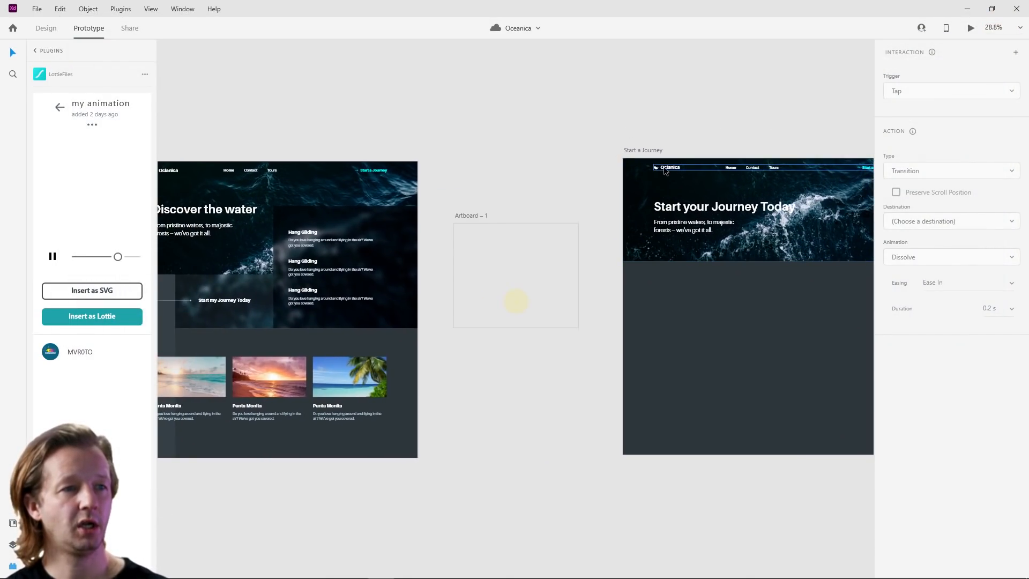
{"action": "left_click", "coordinate": [665, 169]}
{"action": "left_click_drag", "start_coordinate": [680, 167], "coordinate": [373, 183]}
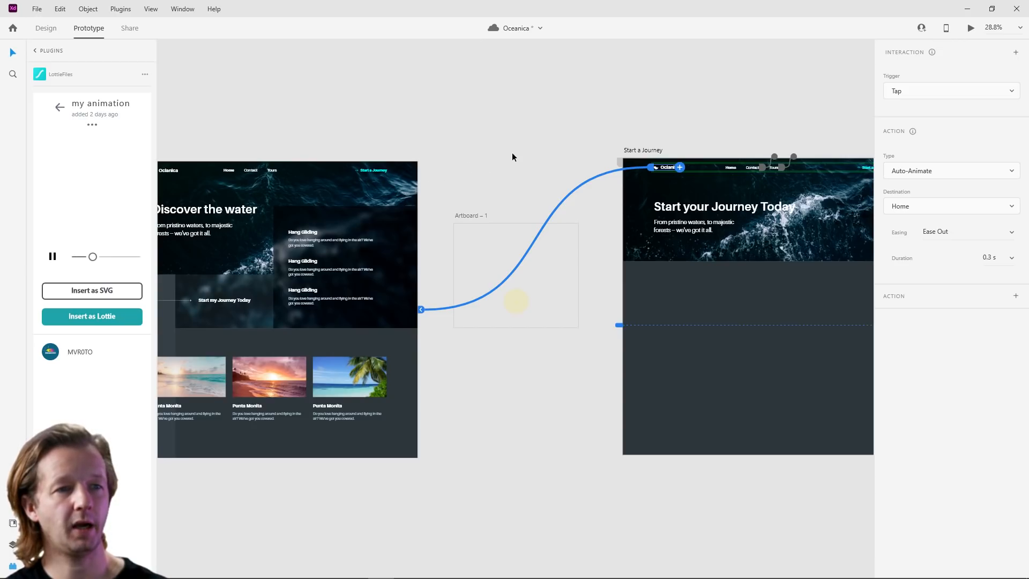
{"action": "left_click", "coordinate": [574, 115]}
{"action": "left_click", "coordinate": [644, 150]}
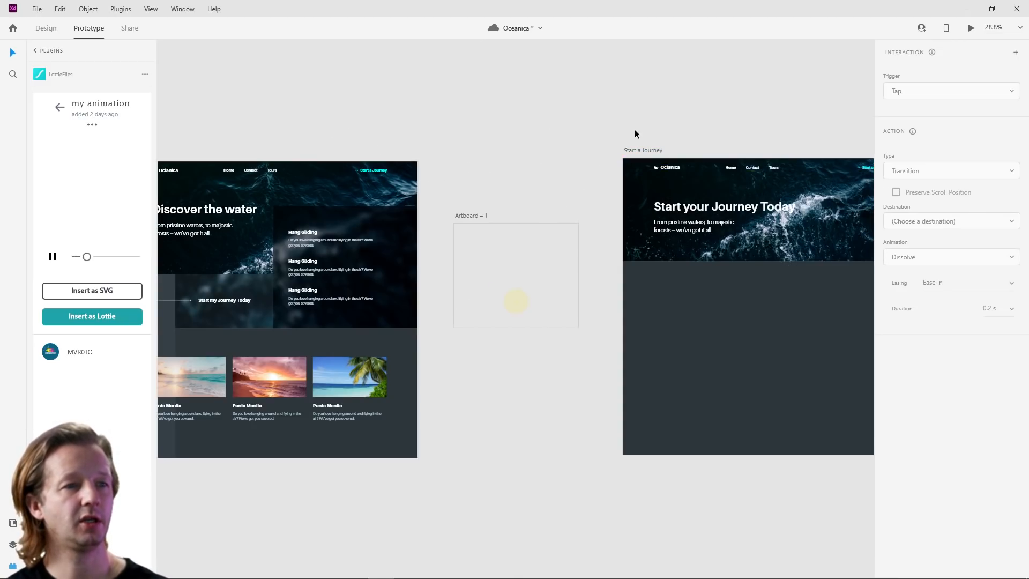
Step: Preview the flow from Home to the Start a Journey page and back through the logo, and close the preview
{"action": "scroll", "coordinate": [636, 133], "scroll_direction": "left", "scroll_amount": 3}
{"action": "left_click", "coordinate": [244, 156]}
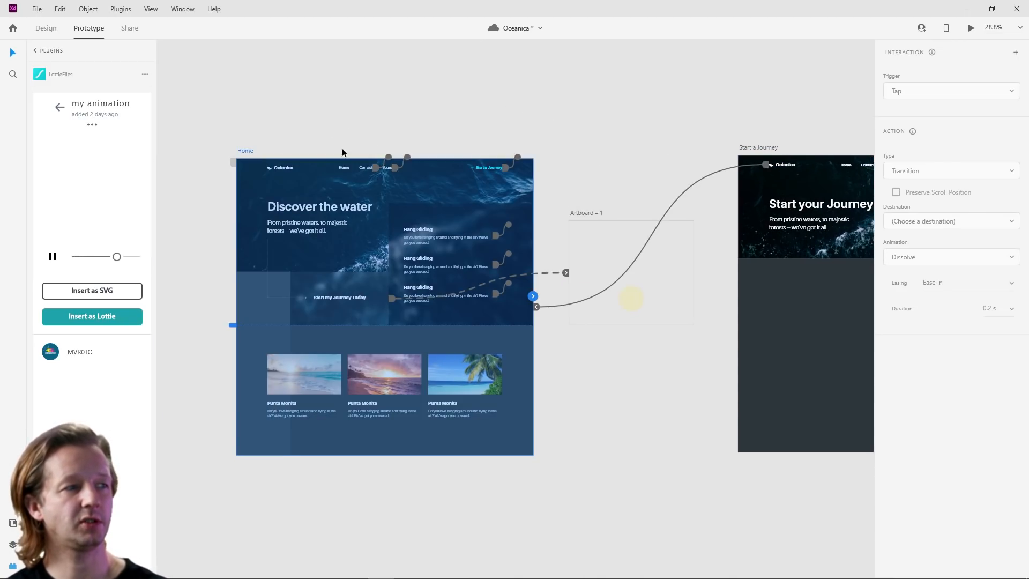
{"action": "left_click", "coordinate": [971, 28]}
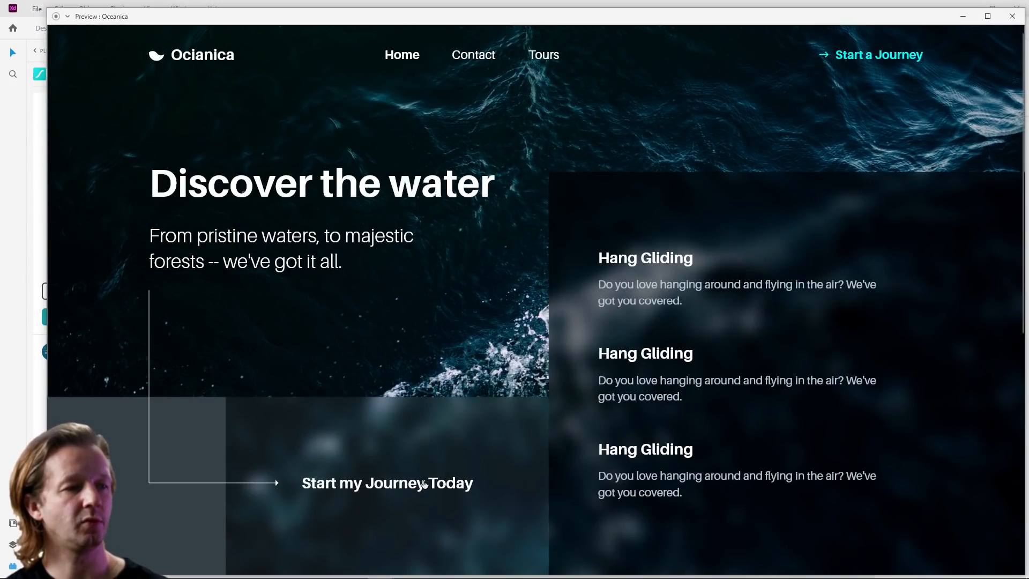
{"action": "left_click", "coordinate": [383, 489]}
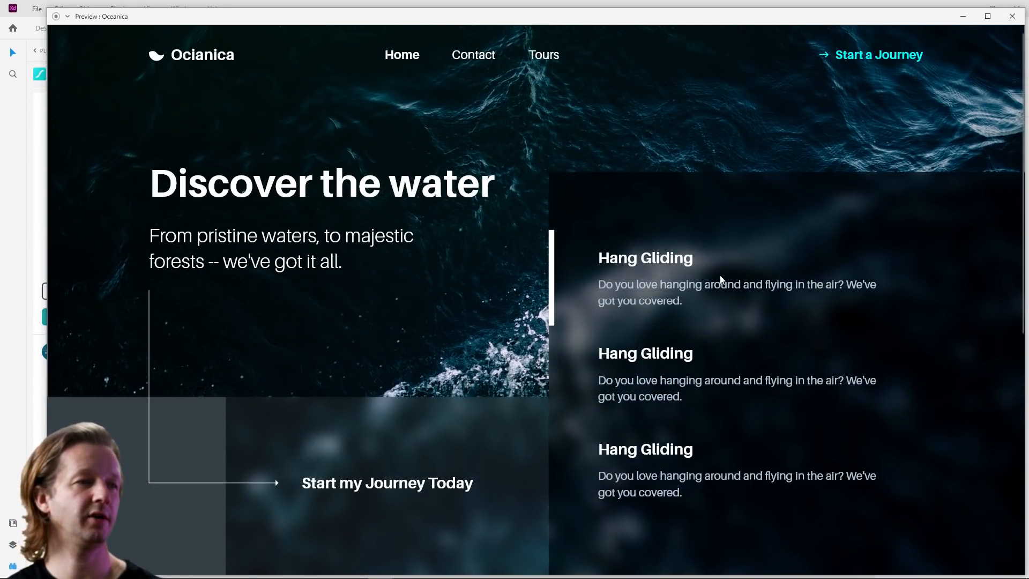
{"action": "left_click", "coordinate": [1006, 20]}
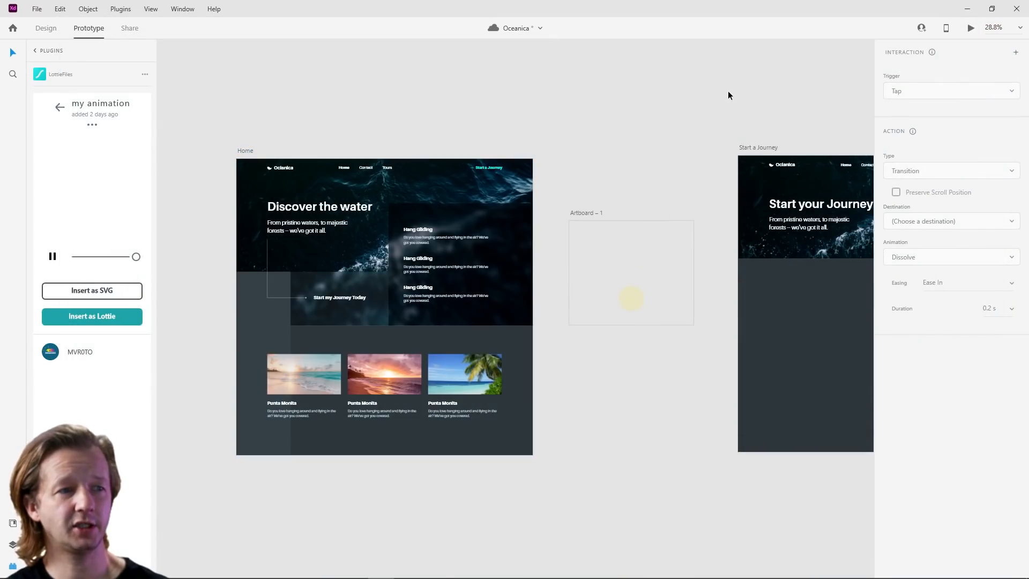
Step: Duplicate the Start a Journey artboard and rename the copy "Contact"
{"action": "scroll", "coordinate": [732, 97], "scroll_direction": "down", "scroll_amount": 2}
{"action": "left_click_drag", "start_coordinate": [735, 102], "coordinate": [369, 89]}
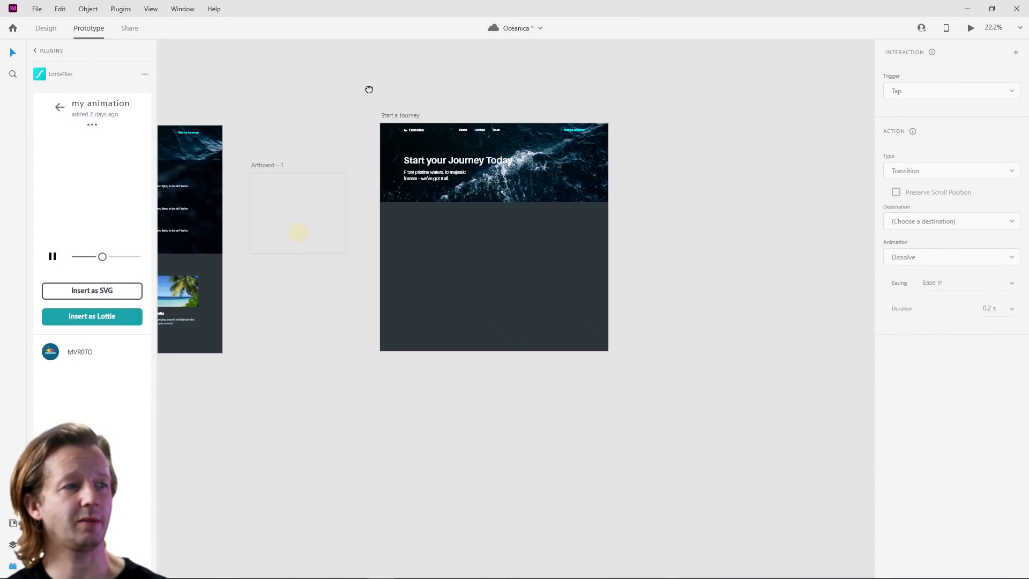
{"action": "left_click", "coordinate": [400, 117]}
{"action": "key", "text": "ctrl+d"}
{"action": "double_click", "coordinate": [627, 115]}
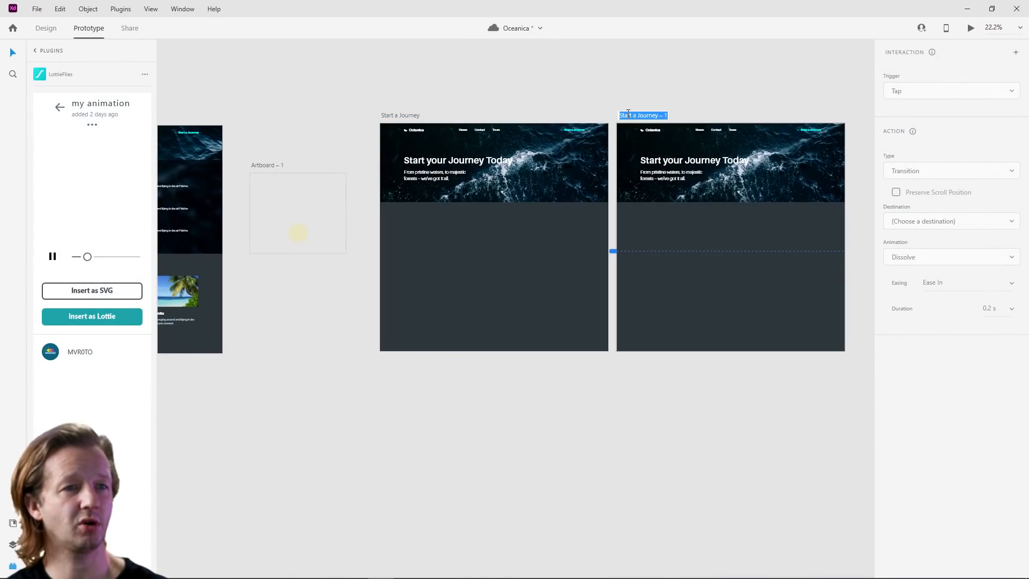
{"action": "type", "text": "Conta"}
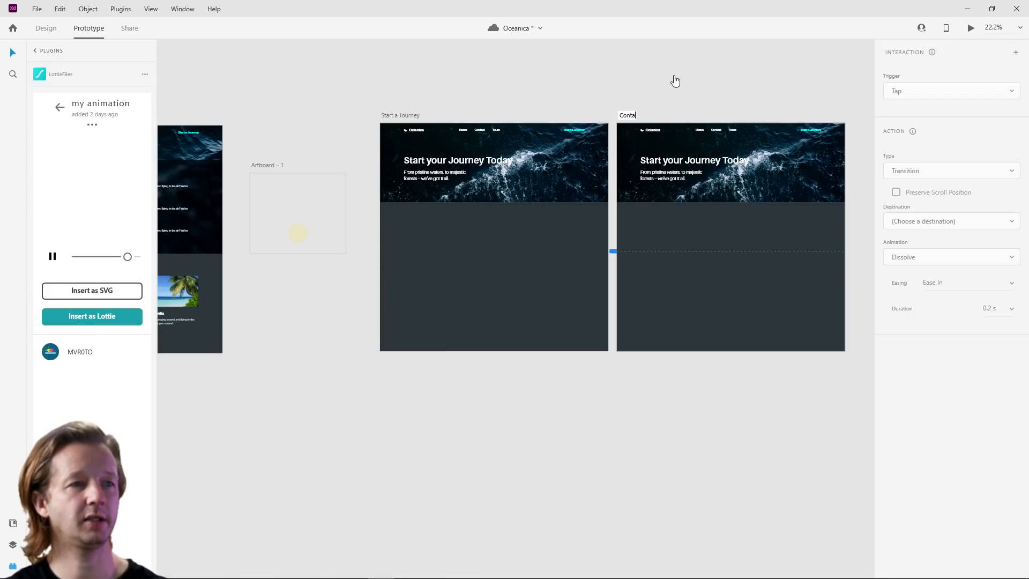
{"action": "type", "text": "ct"}
{"action": "key", "text": "Return"}
{"action": "key", "text": "ctrl+3"}
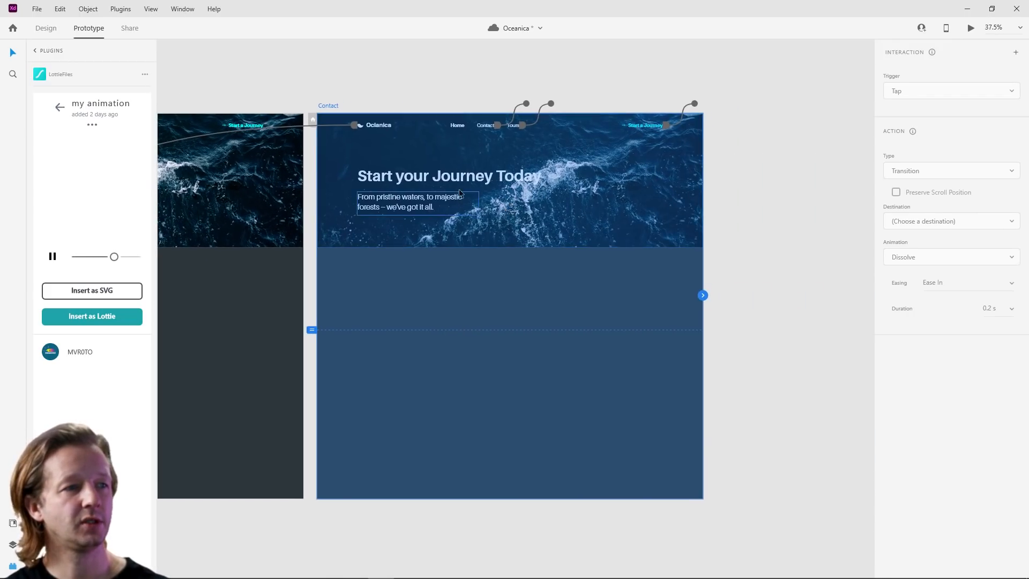
Step: Change the heading on the Contact artboard to "Contact us"
{"action": "double_click", "coordinate": [455, 181]}
{"action": "left_click", "coordinate": [453, 182]}
{"action": "triple_click", "coordinate": [454, 182]}
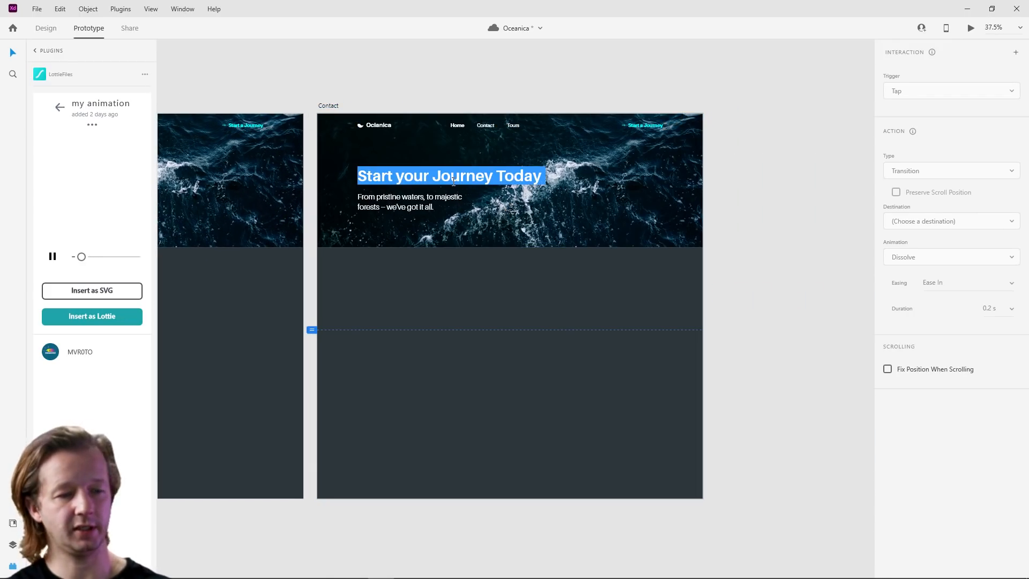
{"action": "type", "text": "Contact us"}
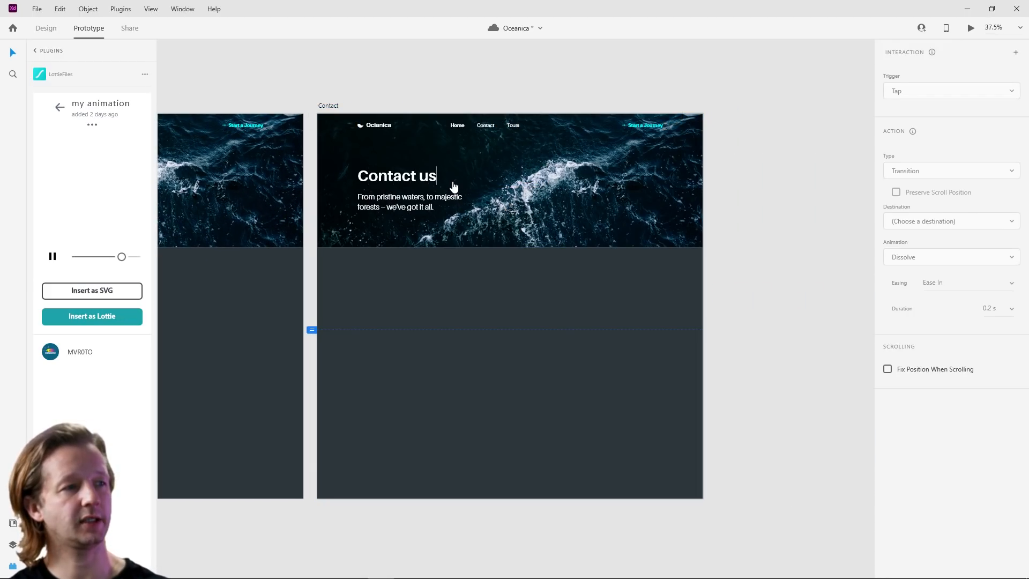
{"action": "key", "text": "Escape"}
{"action": "left_click", "coordinate": [403, 204]}
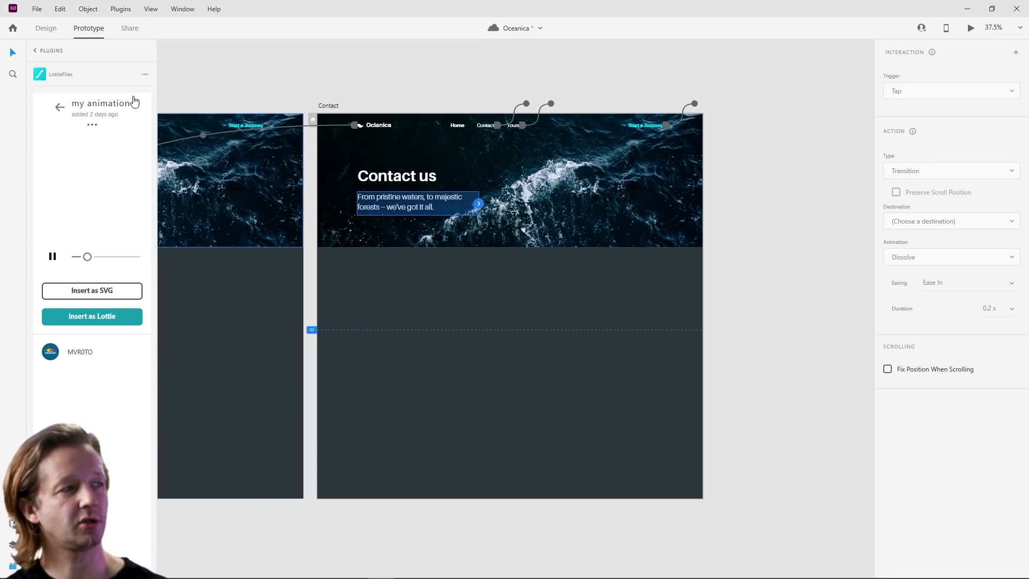
Step: Draw a borderless rectangle about 1520 by 1230 below the intro text on the Contact artboard, starting at the text's left edge
{"action": "left_click", "coordinate": [42, 29]}
{"action": "key", "text": "r"}
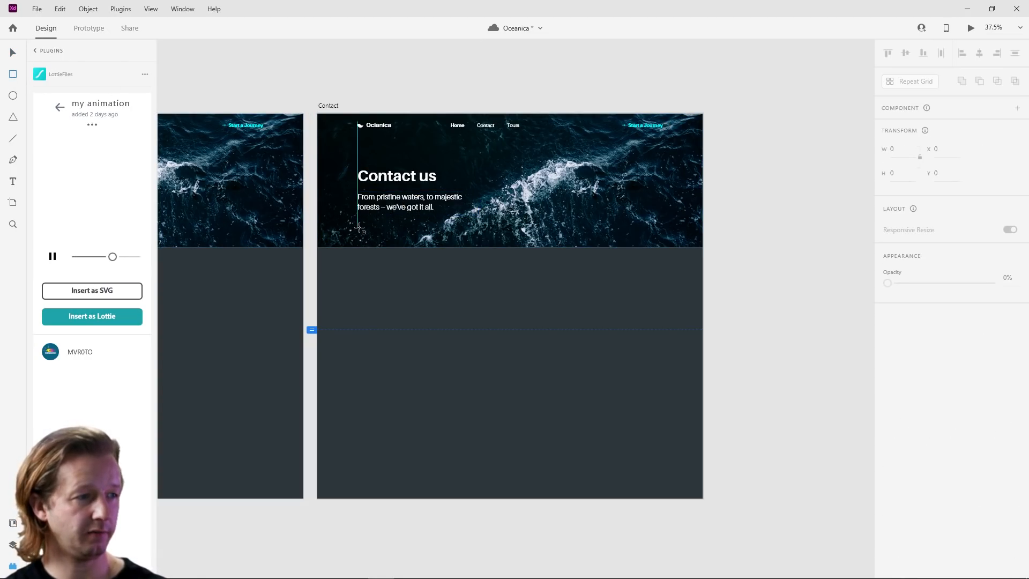
{"action": "mouse_move", "coordinate": [357, 226]}
{"action": "left_mouse_down"}
{"action": "mouse_move", "coordinate": [643, 359]}
{"action": "mouse_move", "coordinate": [669, 455]}
{"action": "mouse_move", "coordinate": [661, 451]}
{"action": "mouse_move", "coordinate": [661, 474]}
{"action": "left_mouse_up"}
{"action": "left_click", "coordinate": [888, 449]}
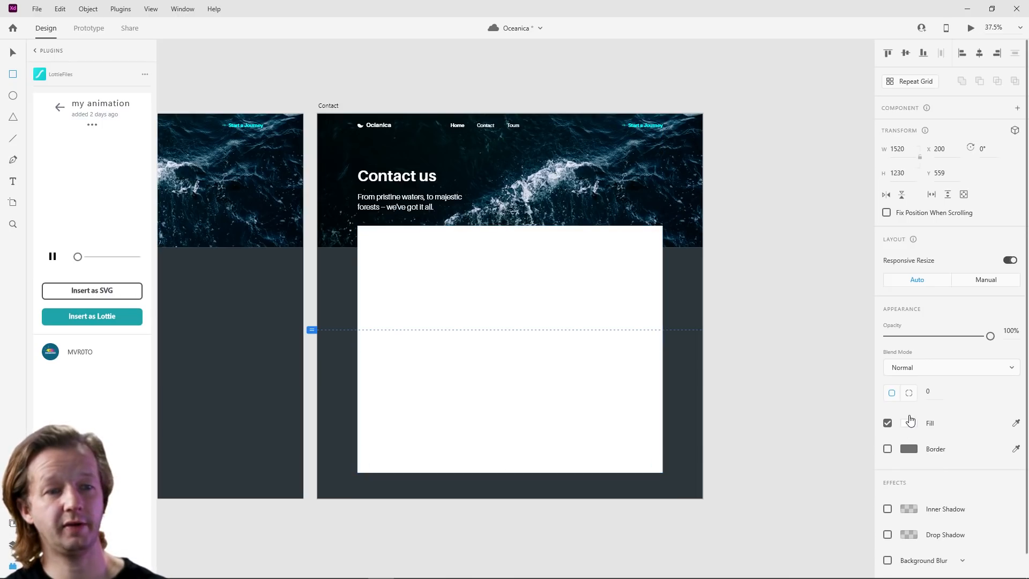
Step: Fill the Contact rectangle with slate grey #394247, sampling the artboard background and lightening it slightly, and deselect it
{"action": "left_click", "coordinate": [909, 423]}
{"action": "left_click", "coordinate": [872, 470]}
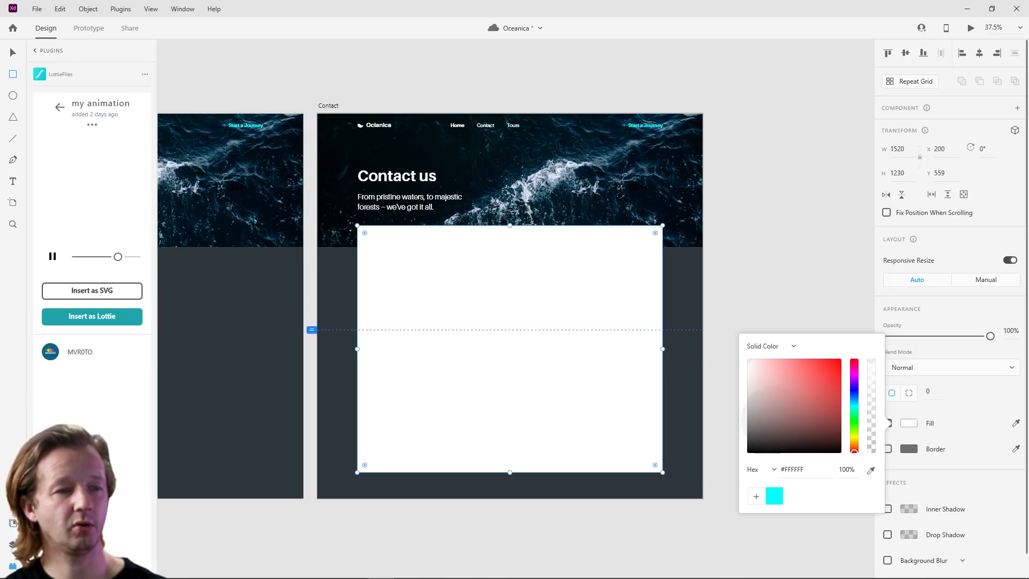
{"action": "left_click", "coordinate": [680, 295]}
{"action": "mouse_move", "coordinate": [776, 431]}
{"action": "left_mouse_down"}
{"action": "mouse_move", "coordinate": [765, 424]}
{"action": "mouse_move", "coordinate": [767, 434]}
{"action": "left_mouse_up"}
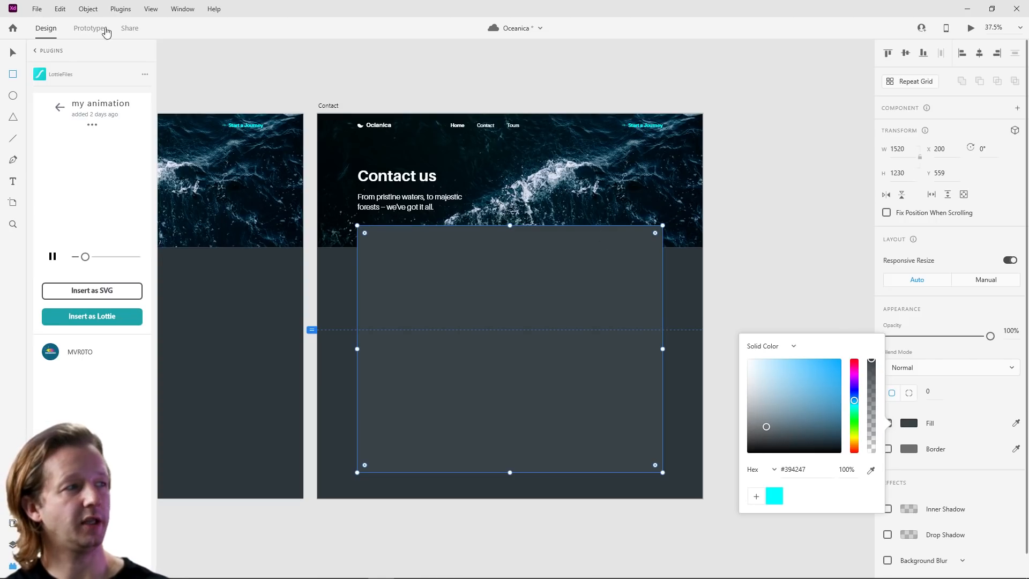
{"action": "left_click", "coordinate": [12, 53]}
{"action": "left_click", "coordinate": [355, 69]}
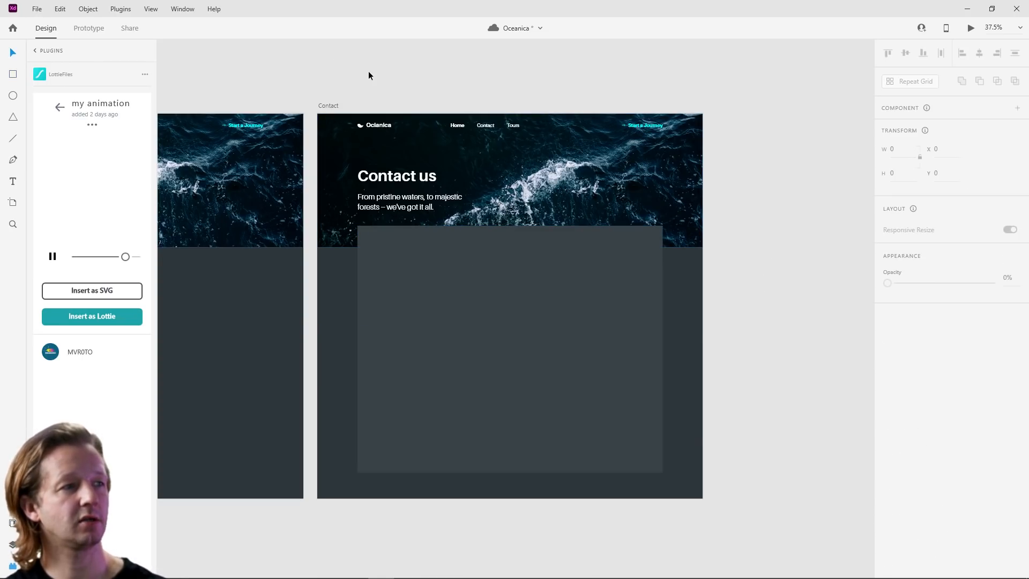
Step: Link the Contact navigation item on Home to the Contact artboard with a Tap-triggered Auto-Animate, Ease Out, 0.3 s
{"action": "left_click_drag", "start_coordinate": [333, 72], "coordinate": [629, 80]}
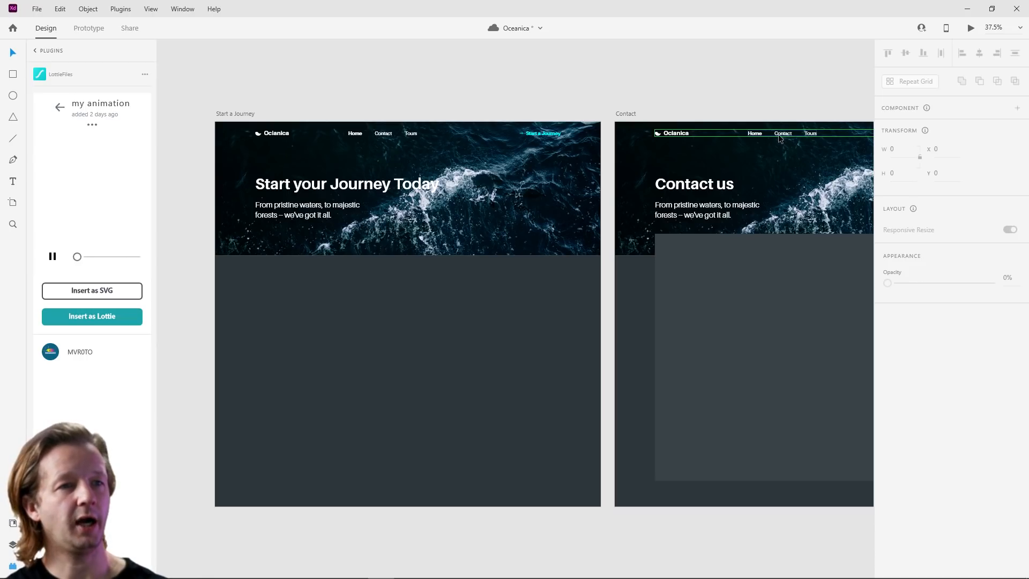
{"action": "scroll", "coordinate": [498, 162], "scroll_direction": "down", "scroll_amount": 4}
{"action": "left_click_drag", "start_coordinate": [391, 189], "coordinate": [473, 172]}
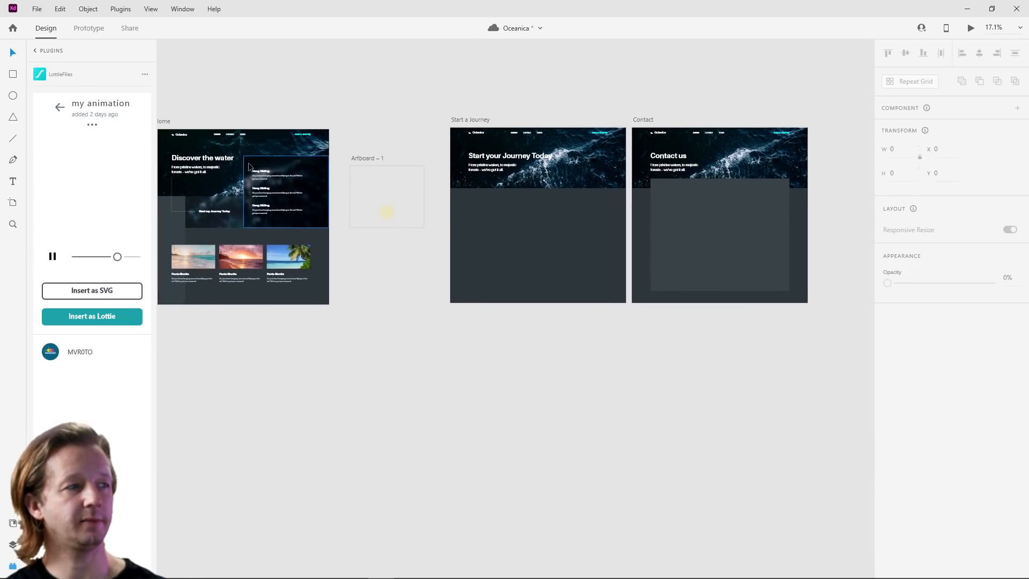
{"action": "left_click", "coordinate": [232, 140]}
{"action": "double_click", "coordinate": [231, 139]}
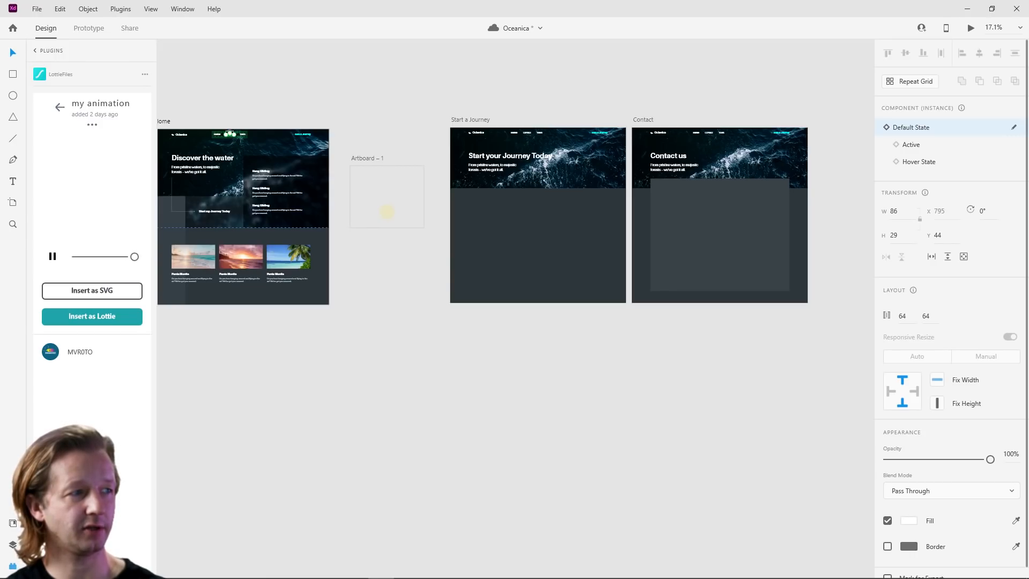
{"action": "scroll", "coordinate": [229, 138], "scroll_direction": "up", "scroll_amount": 4}
{"action": "scroll", "coordinate": [233, 131], "scroll_direction": "down", "scroll_amount": 2}
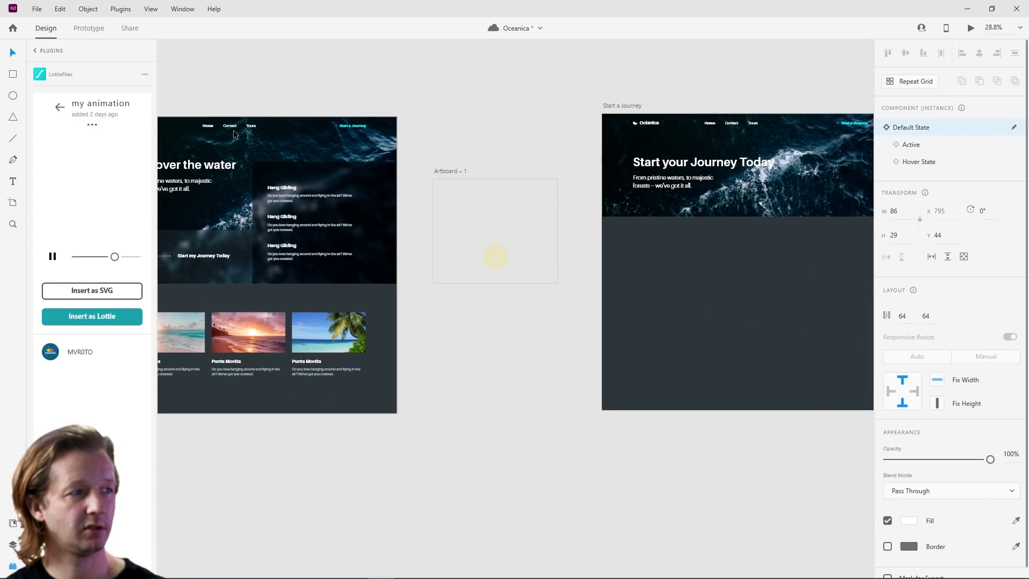
{"action": "left_click", "coordinate": [92, 29]}
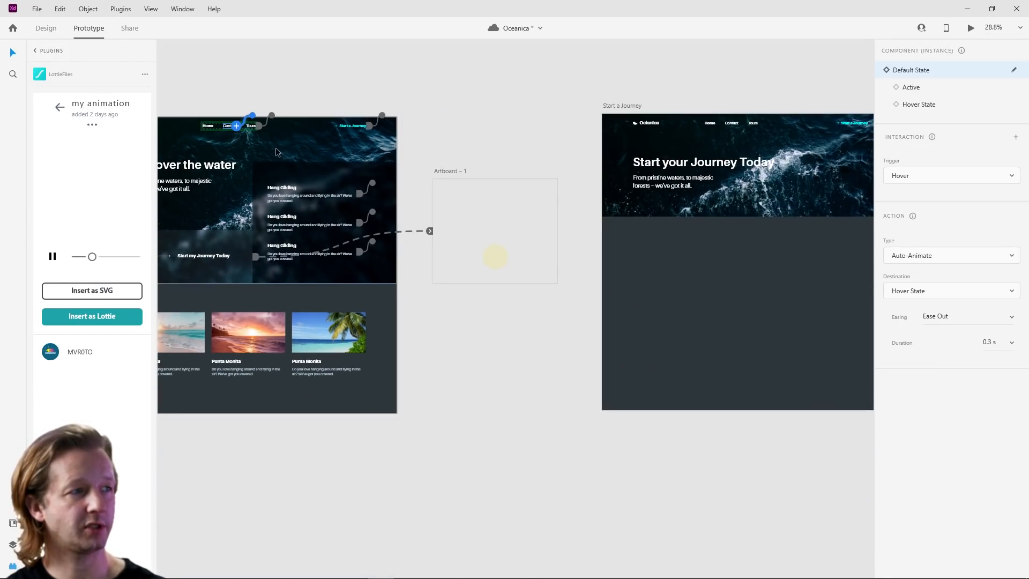
{"action": "scroll", "coordinate": [276, 147], "scroll_direction": "down", "scroll_amount": 2}
{"action": "left_click_drag", "start_coordinate": [253, 134], "coordinate": [734, 175]}
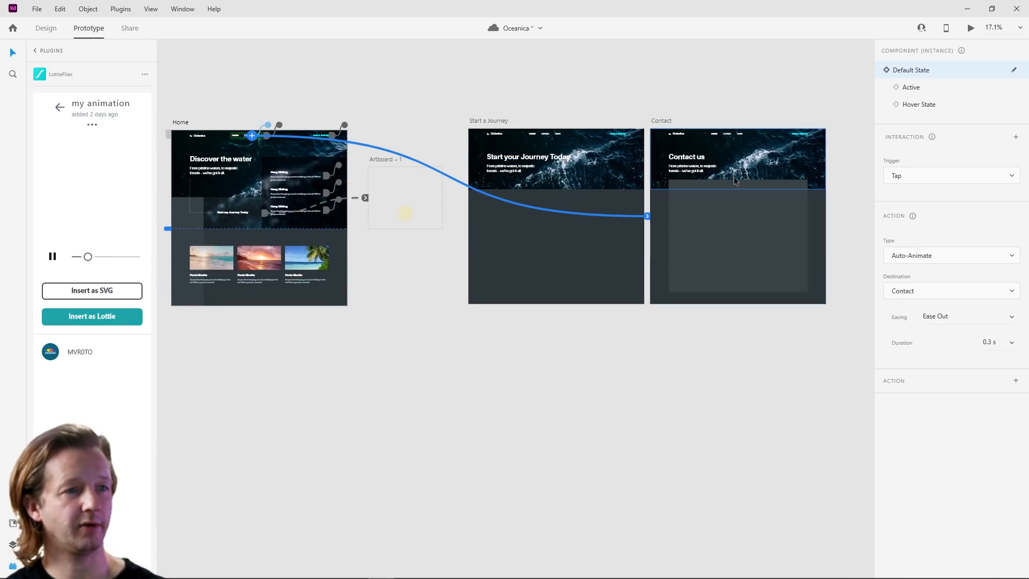
{"action": "left_click", "coordinate": [737, 333]}
Step: Preview the prototype by opening the Contact page, returning Home through the logo, and following Start my Journey Today, and close the preview
{"action": "left_click", "coordinate": [971, 27]}
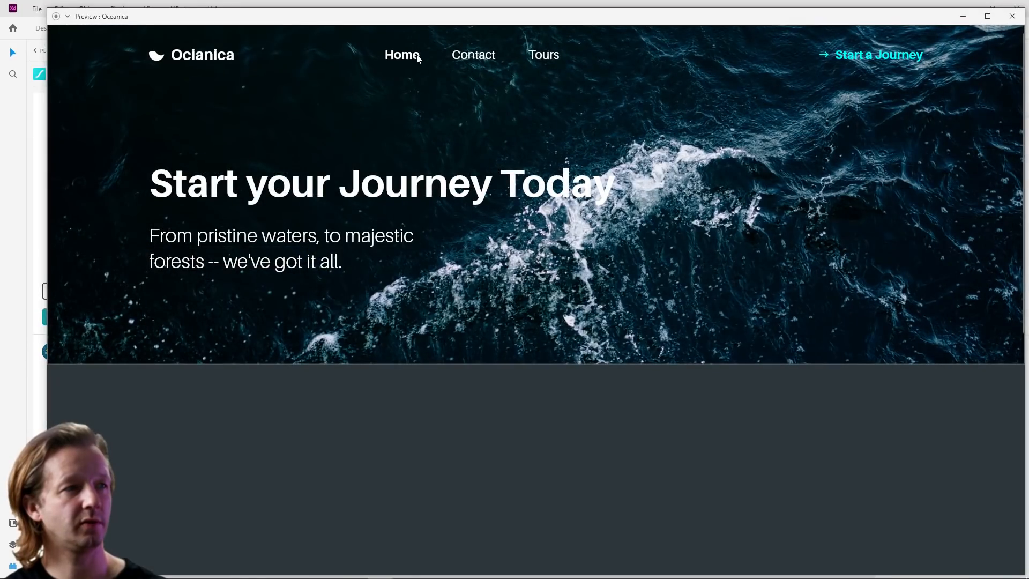
{"action": "left_click", "coordinate": [472, 56]}
{"action": "scroll", "coordinate": [497, 371], "scroll_direction": "down", "scroll_amount": 2}
{"action": "scroll", "coordinate": [487, 274], "scroll_direction": "up", "scroll_amount": 1}
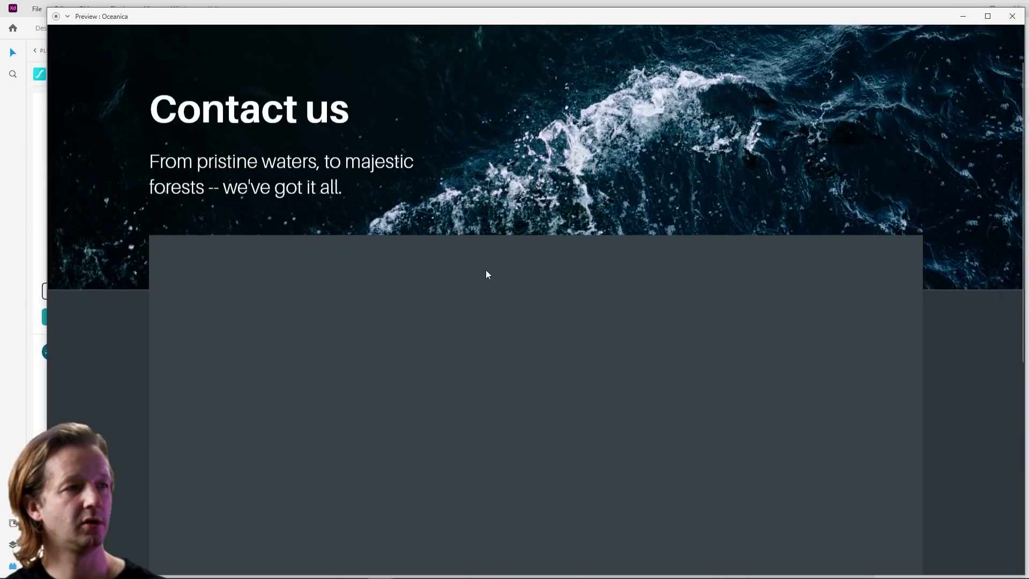
{"action": "scroll", "coordinate": [486, 274], "scroll_direction": "up", "scroll_amount": 1}
{"action": "left_click", "coordinate": [217, 62]}
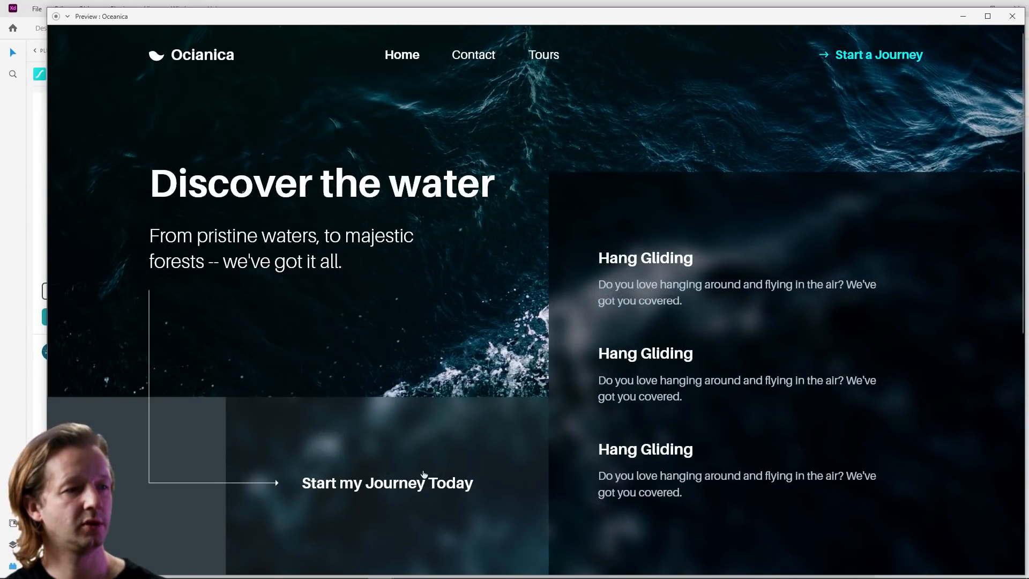
{"action": "left_click", "coordinate": [382, 488]}
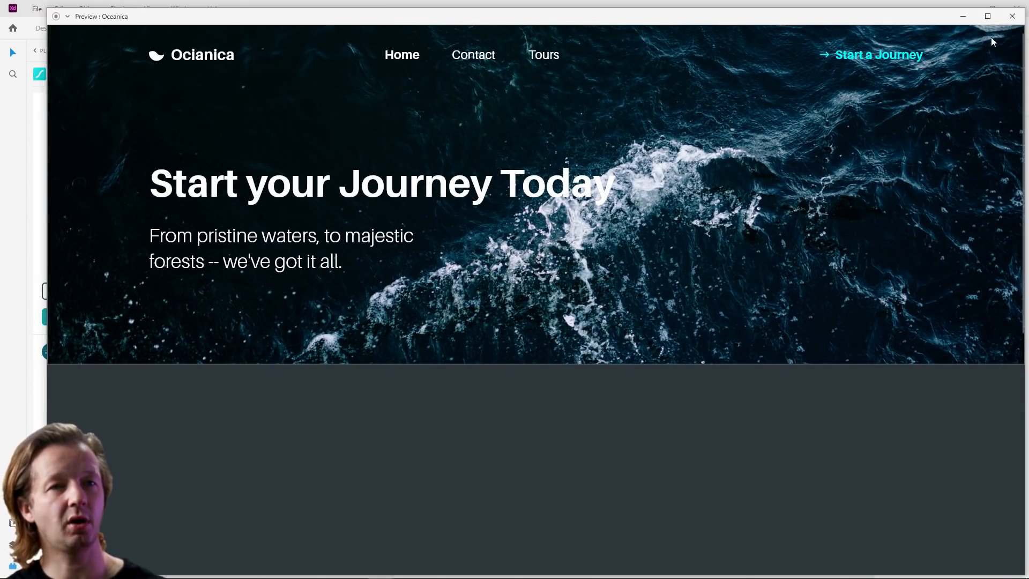
{"action": "left_click", "coordinate": [1012, 16]}
{"action": "scroll", "coordinate": [487, 75], "scroll_direction": "down", "scroll_amount": 4}
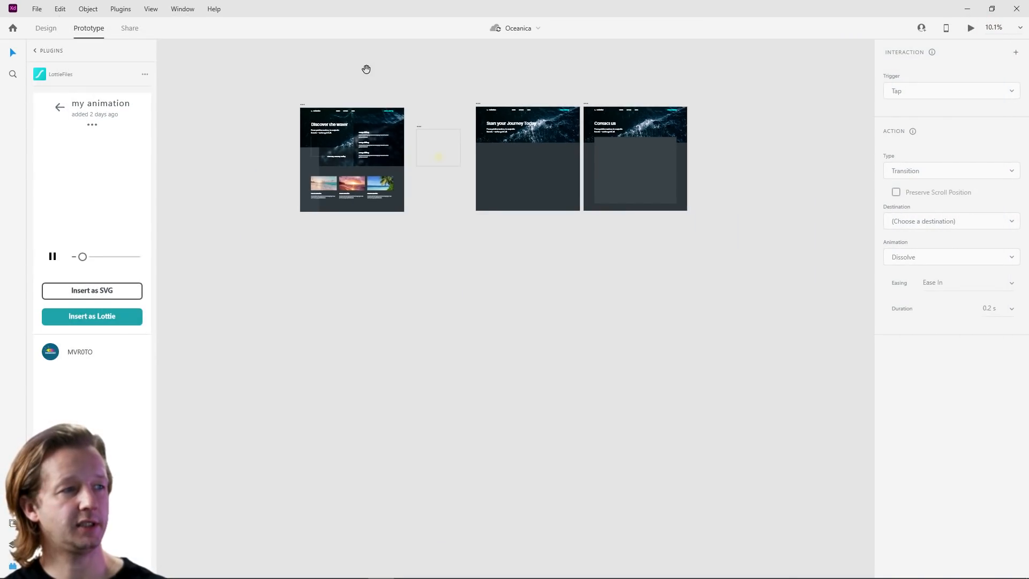
{"action": "left_click_drag", "start_coordinate": [387, 69], "coordinate": [395, 140]}
{"action": "scroll", "coordinate": [542, 143], "scroll_direction": "up", "scroll_amount": 4}
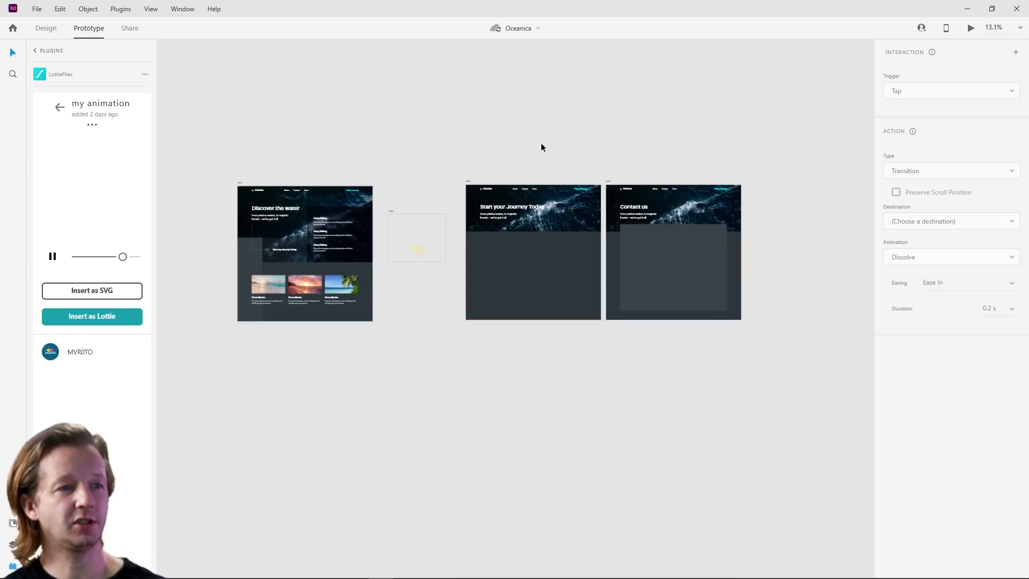
{"action": "left_click_drag", "start_coordinate": [507, 152], "coordinate": [554, 134]}
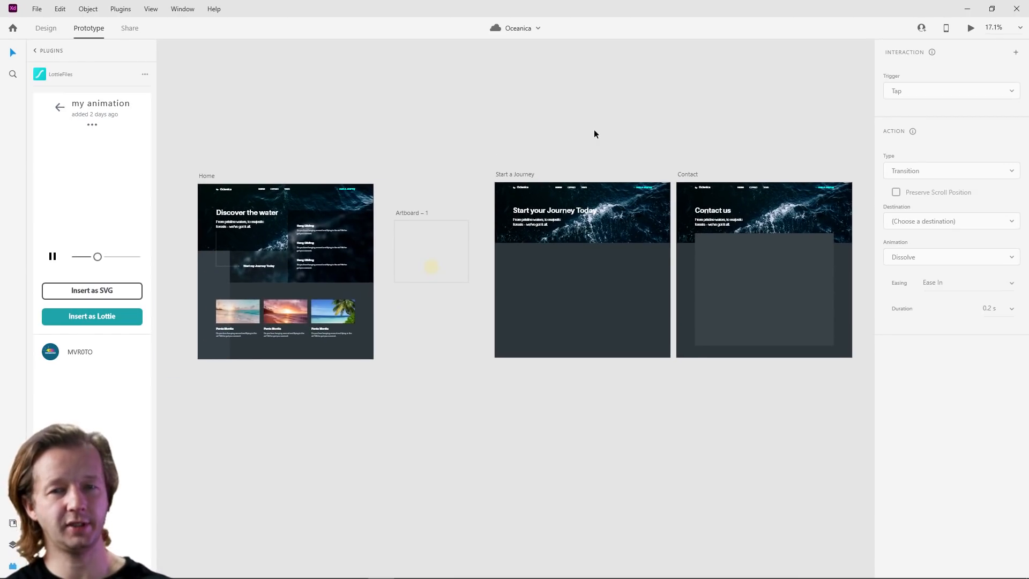
{"action": "left_click", "coordinate": [45, 31]}
{"action": "left_click_drag", "start_coordinate": [301, 85], "coordinate": [425, 149]}
{"action": "left_click", "coordinate": [130, 29]}
{"action": "left_click", "coordinate": [48, 30]}
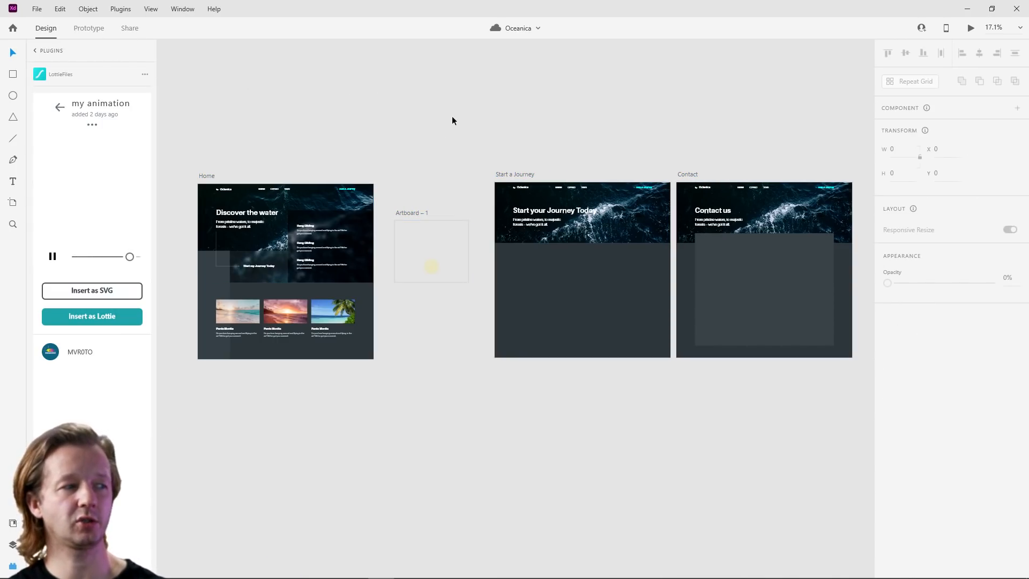